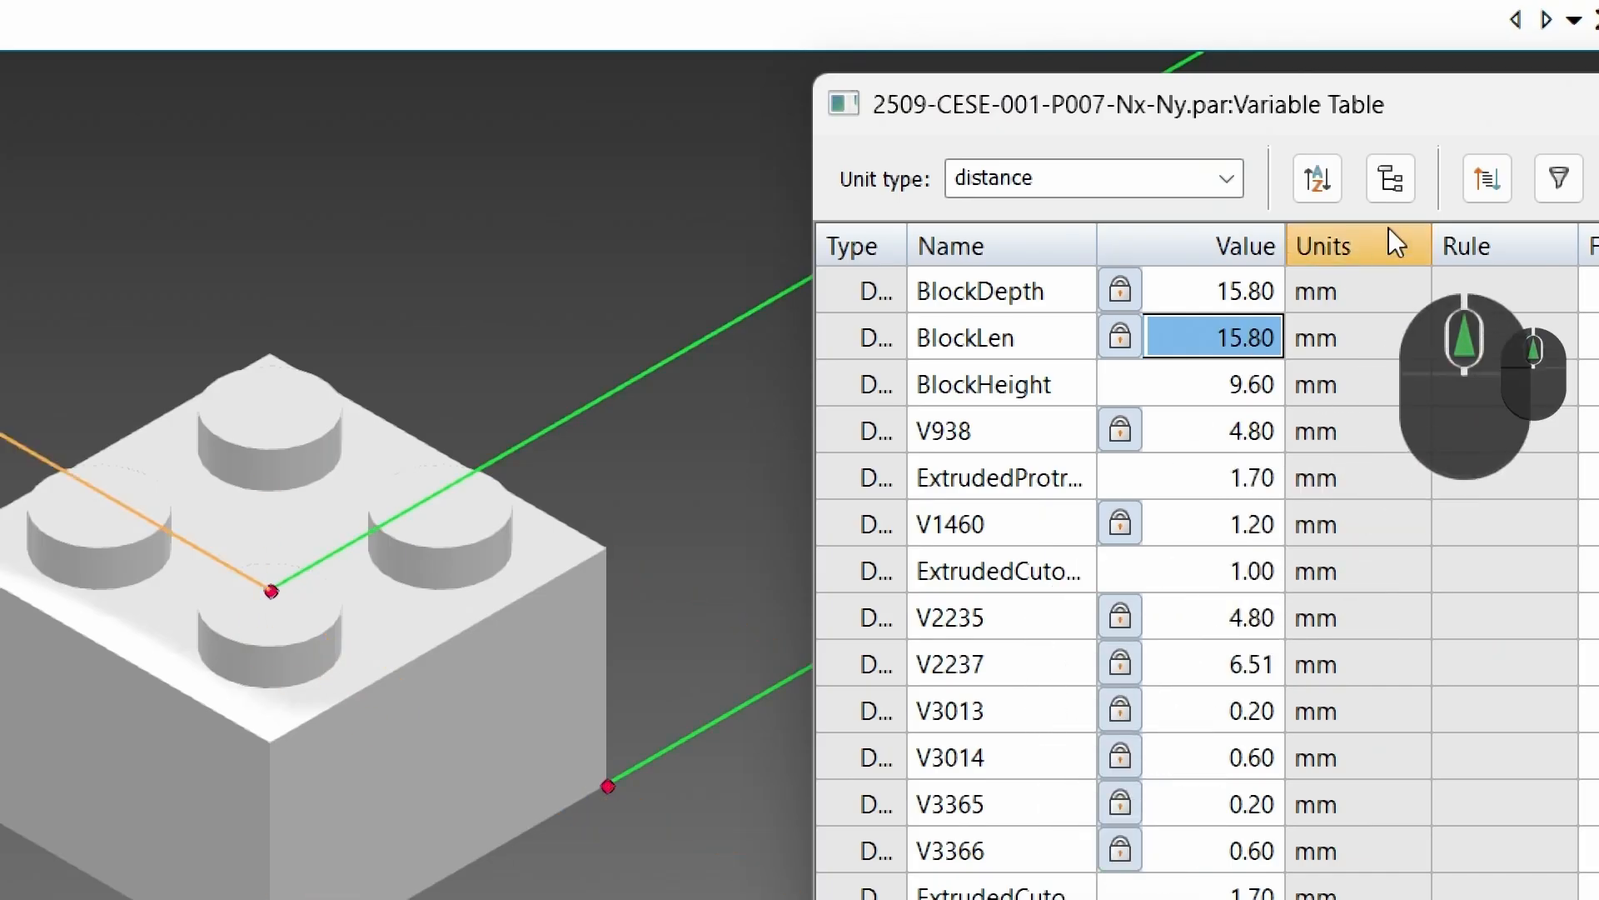
Step: Show the variables in structure order and expand Protrusion 1, Protrusion 2 and Pattern 1, making the table's value column fully visible
click(1396, 184)
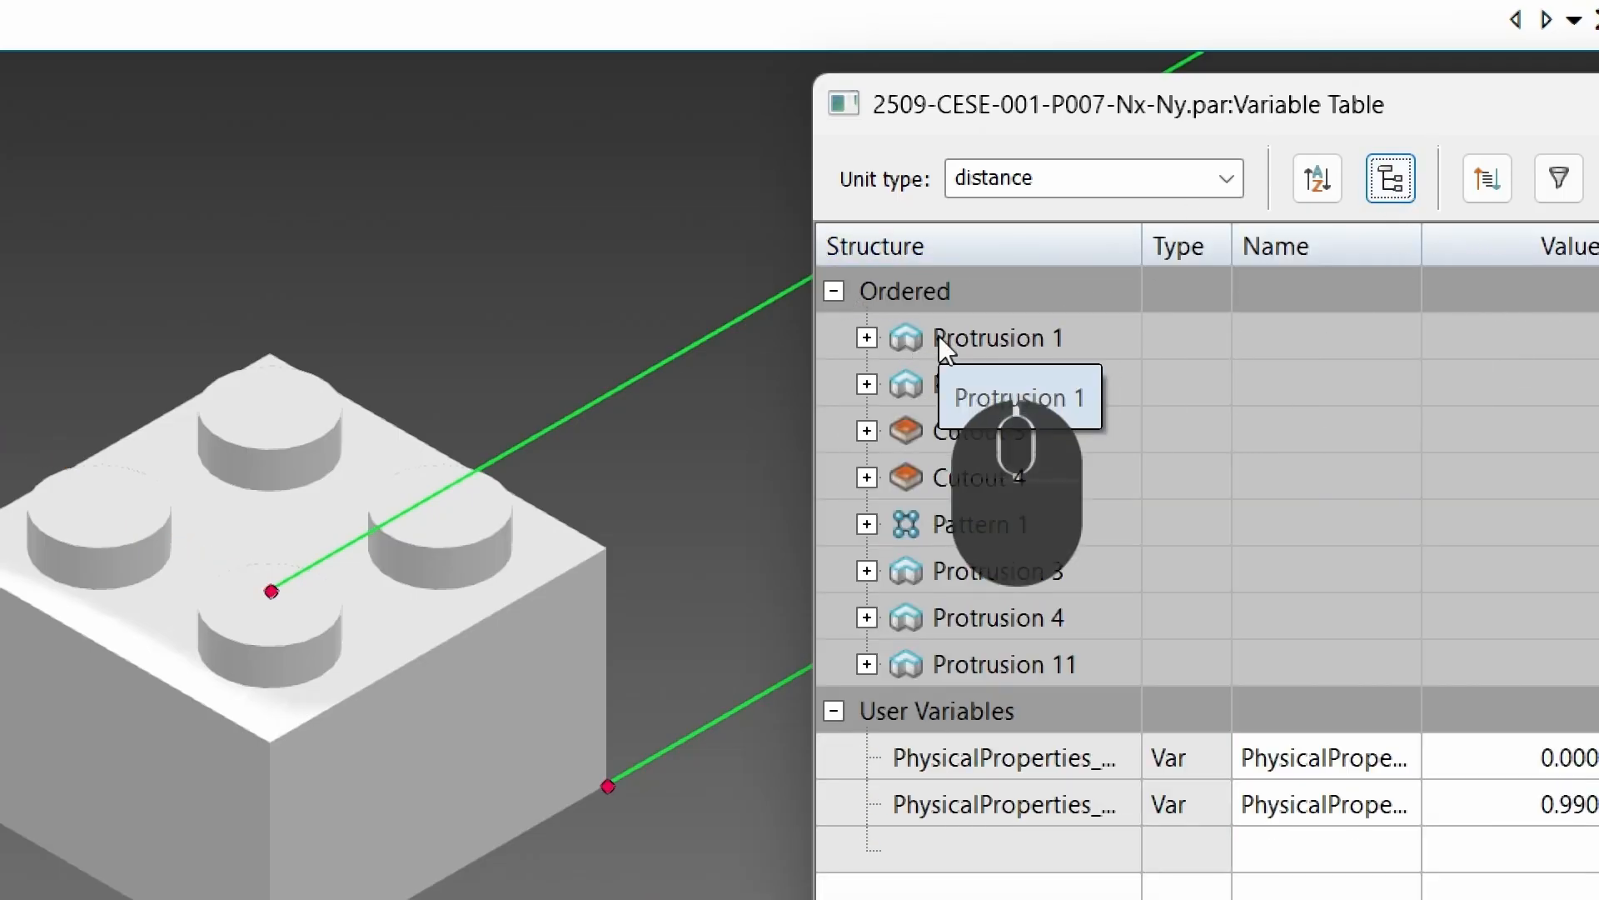
click(867, 337)
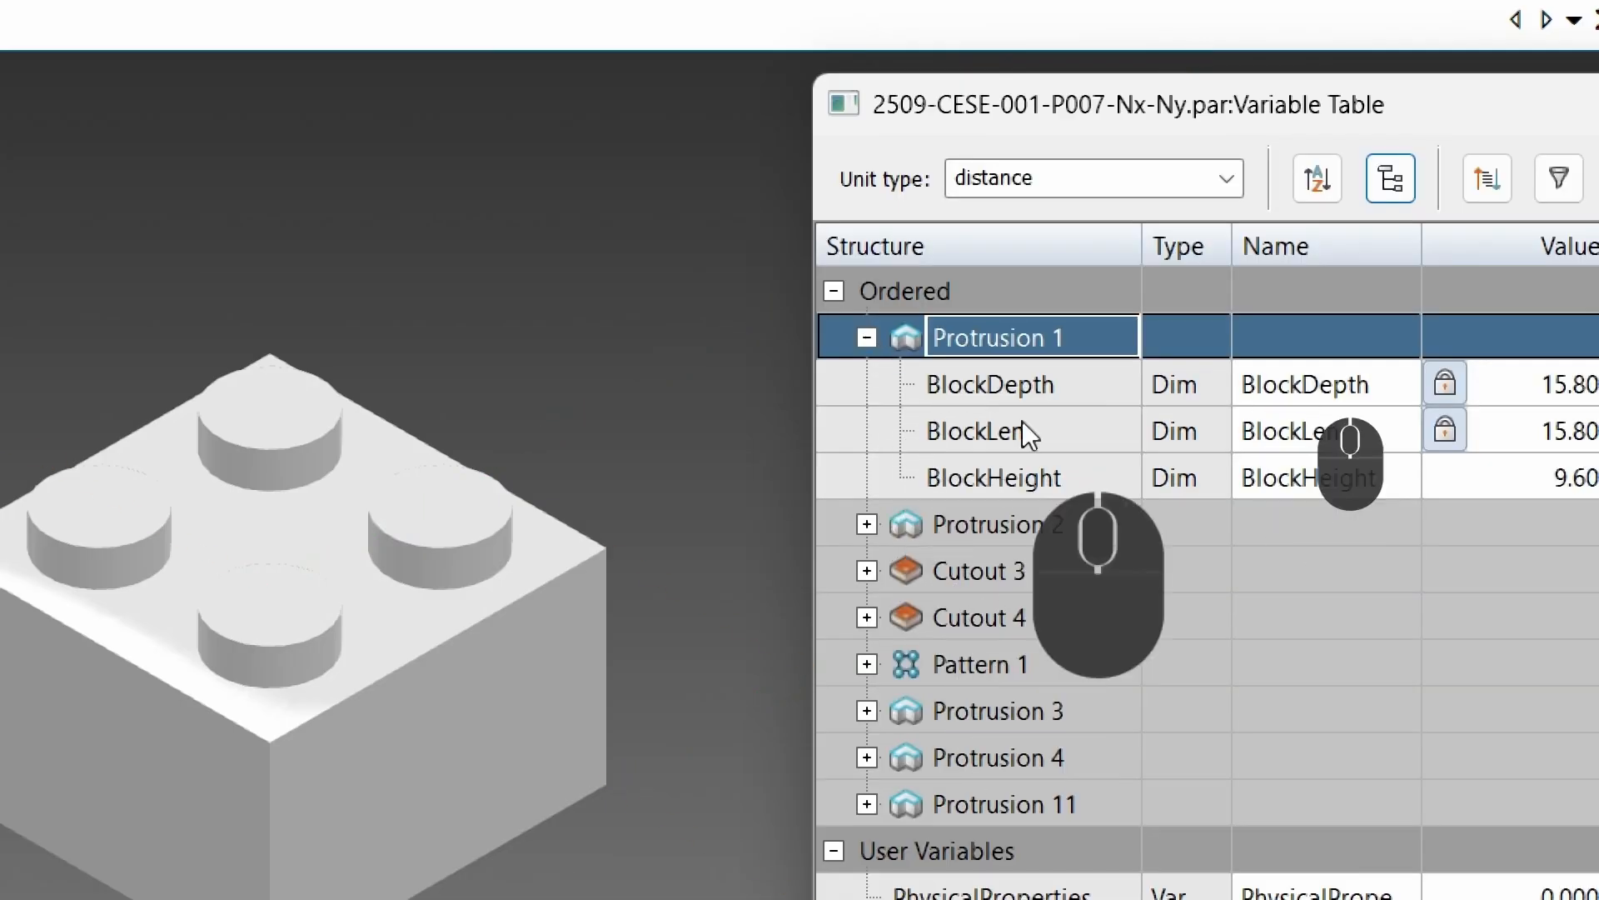
click(867, 524)
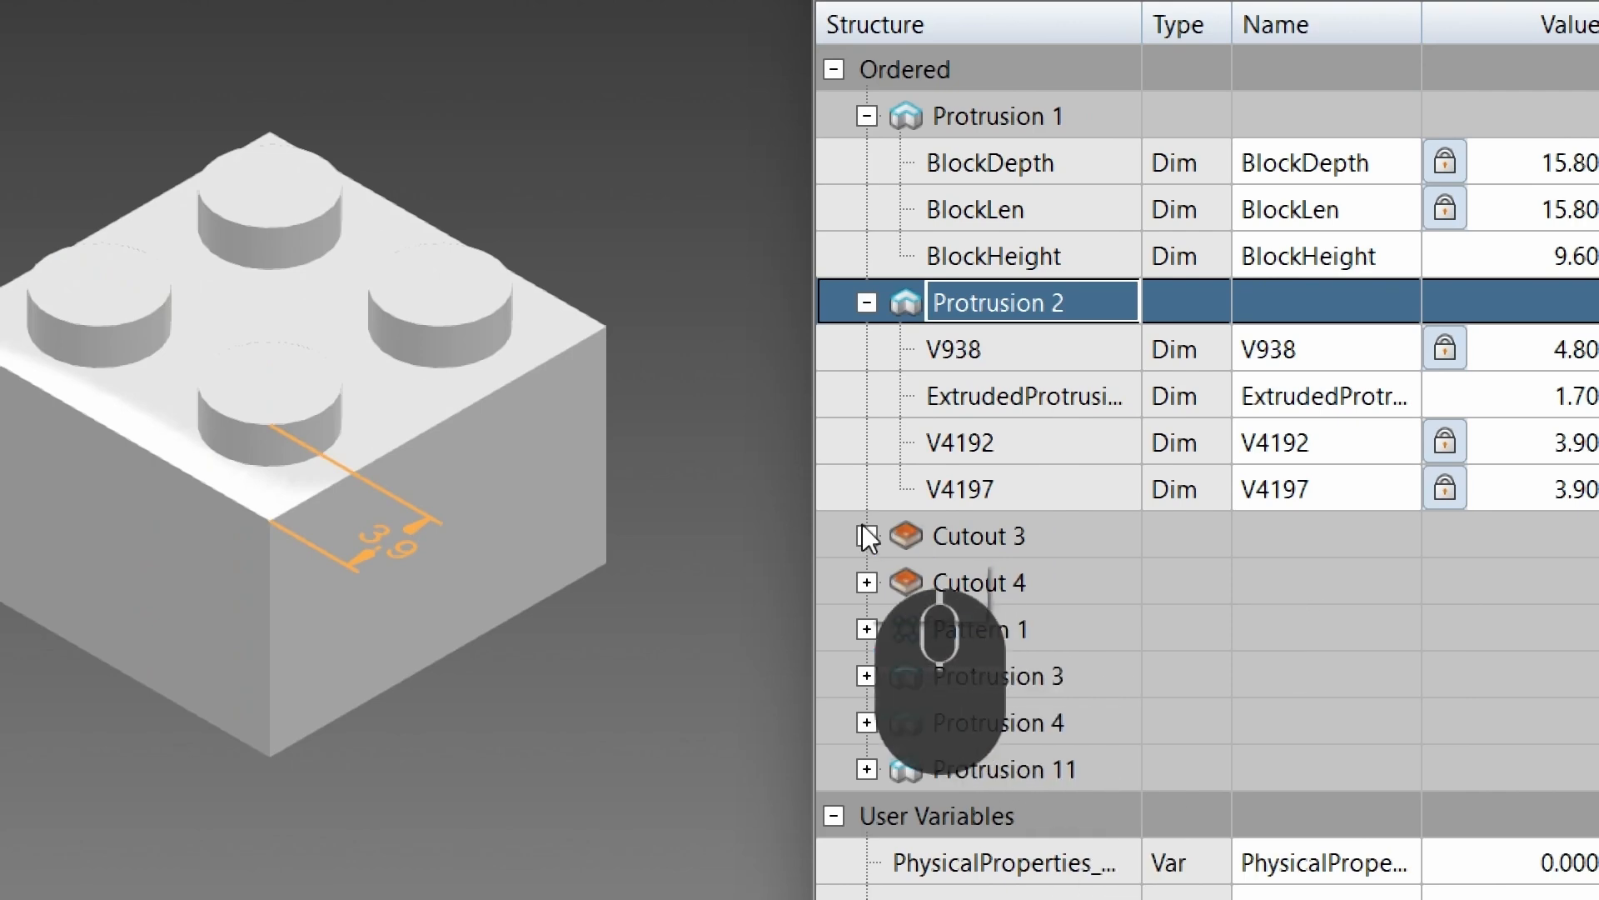
click(866, 631)
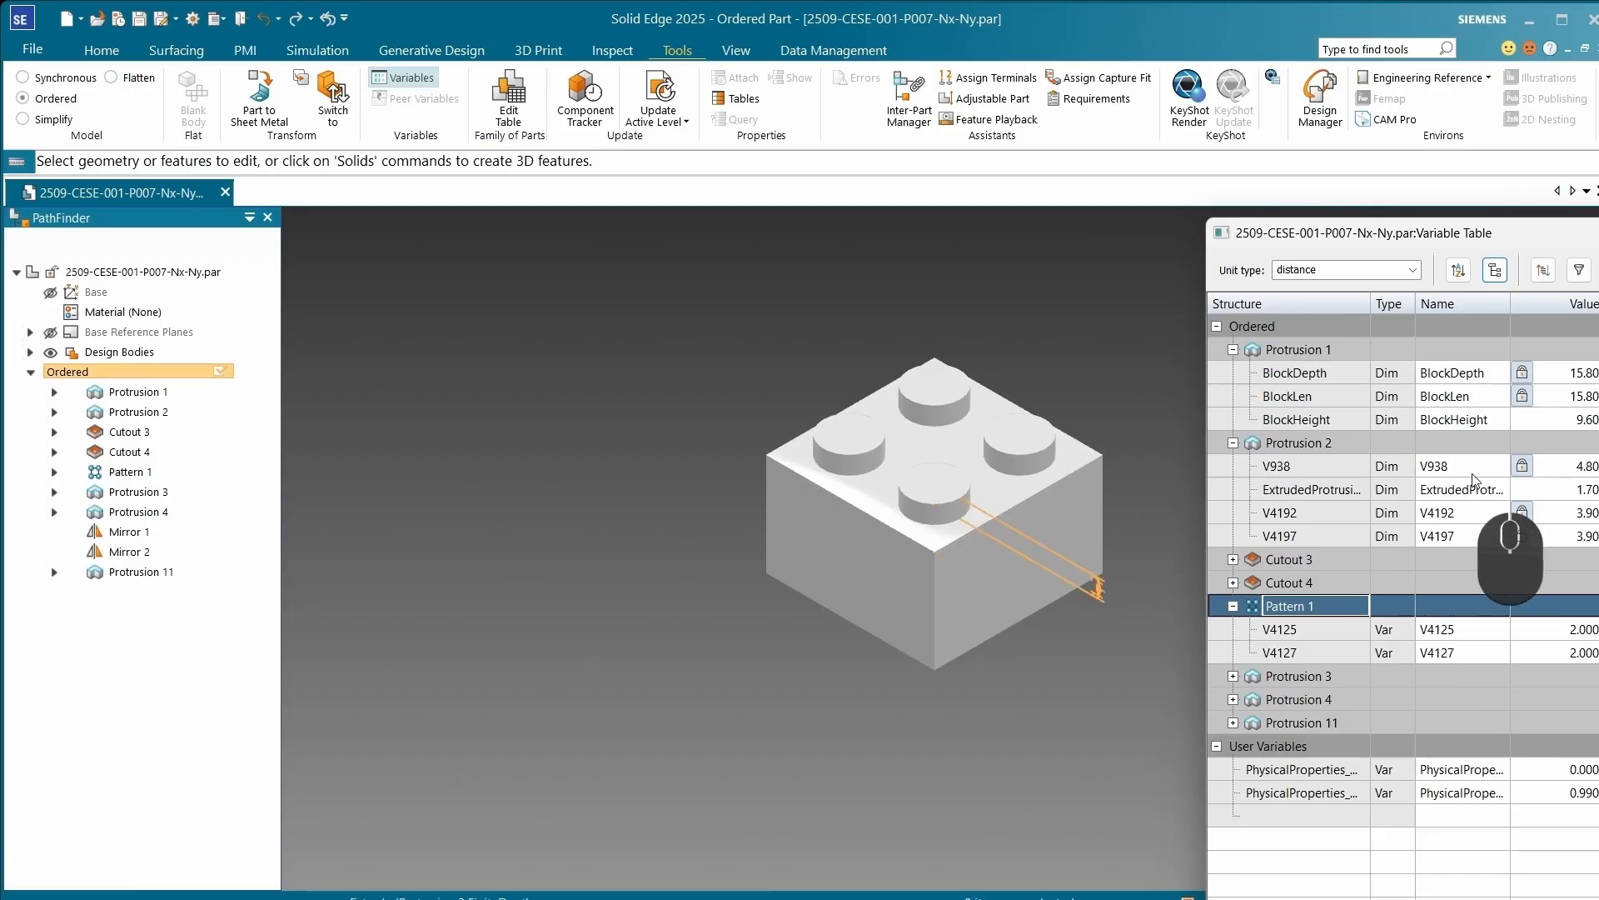
drag(1487, 237, 1414, 235)
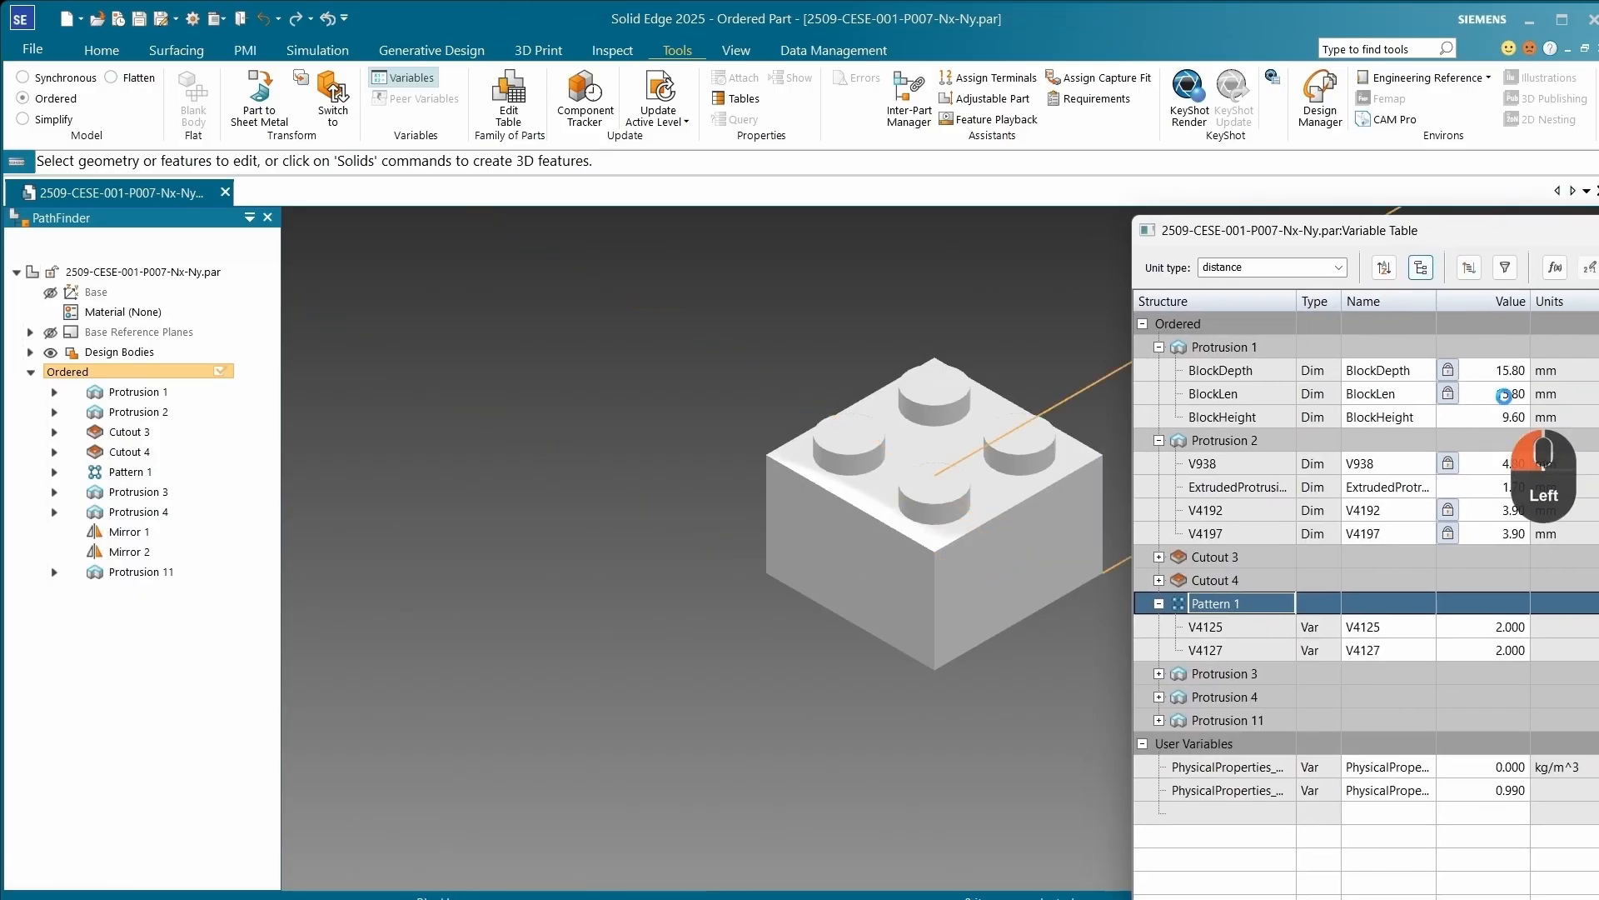
Step: Set the block length variable BlockLen to 23.8 mm
click(1504, 394)
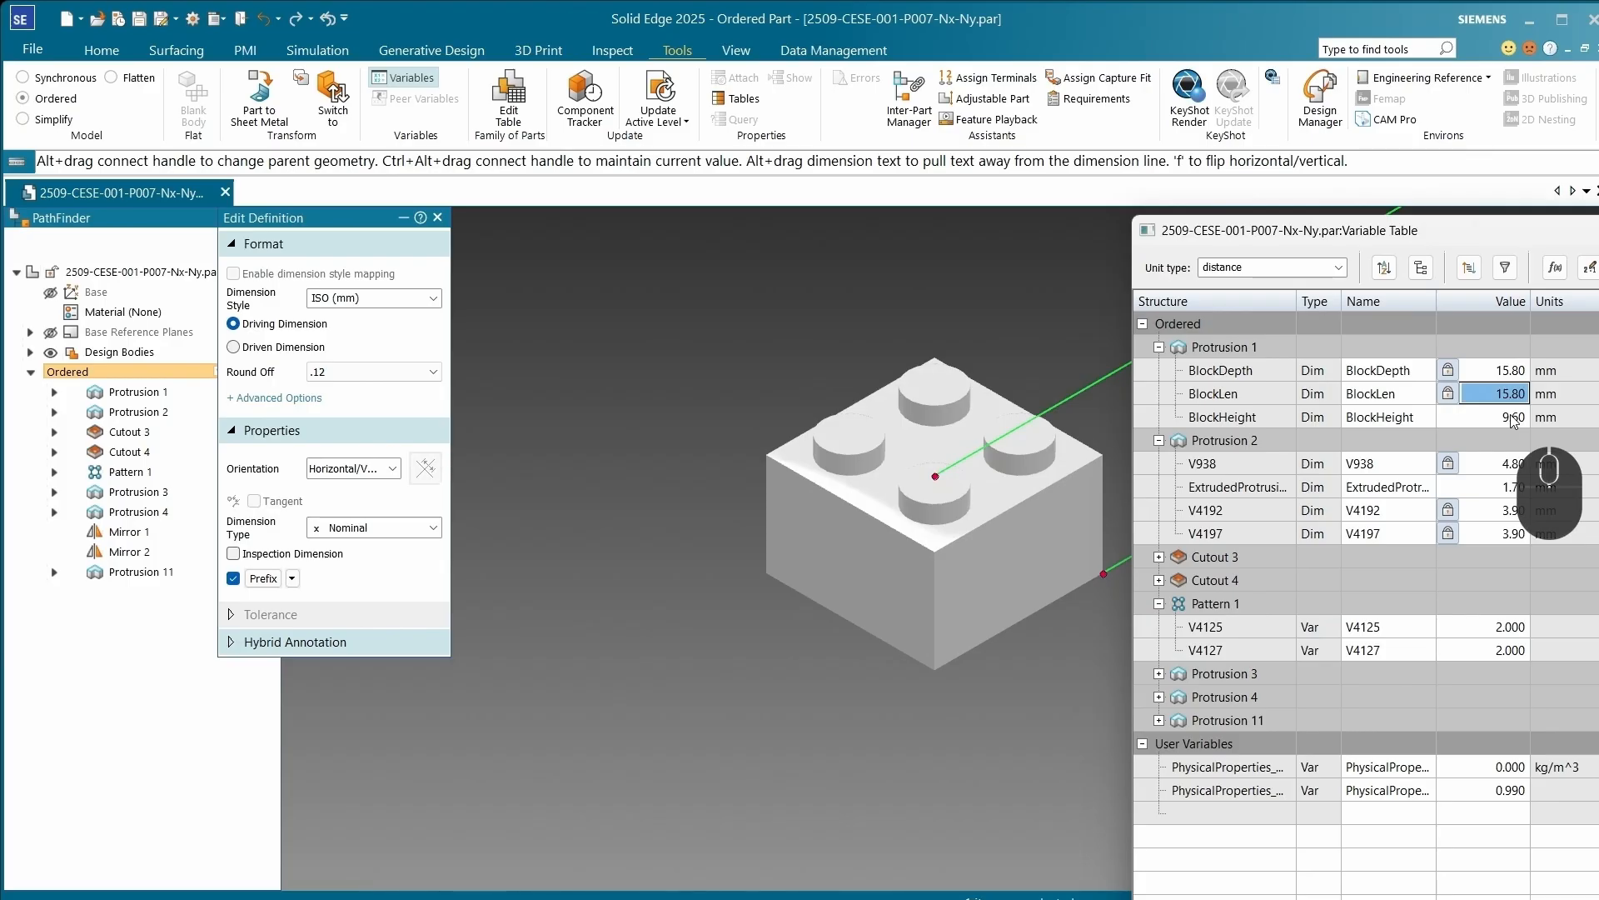
text(23)
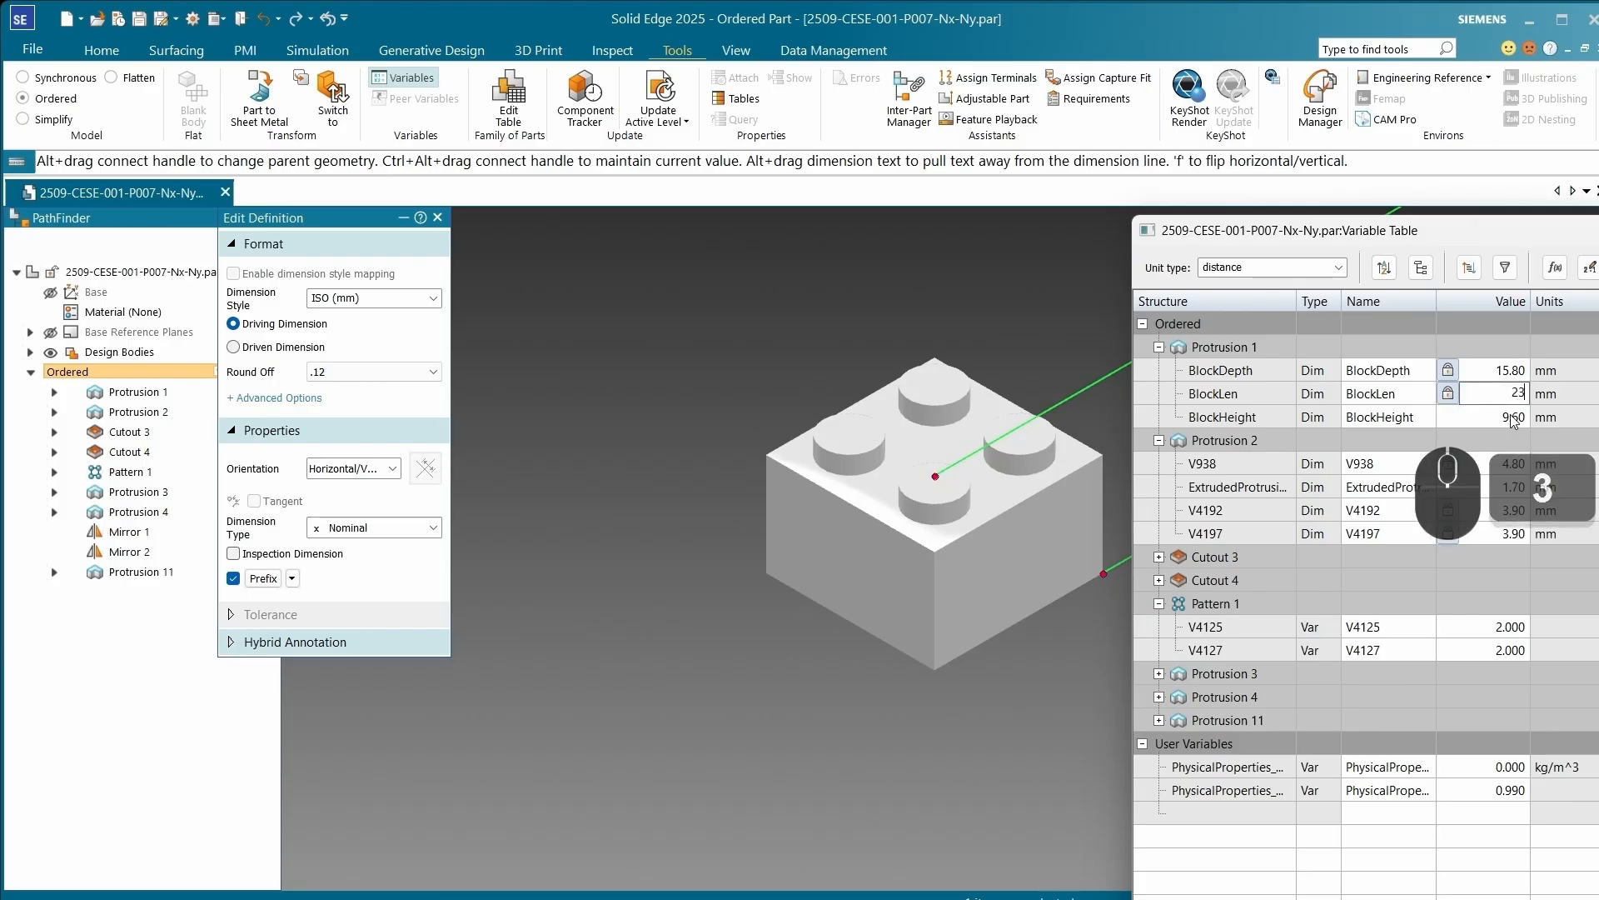
text(.8)
key(Return)
click(1514, 418)
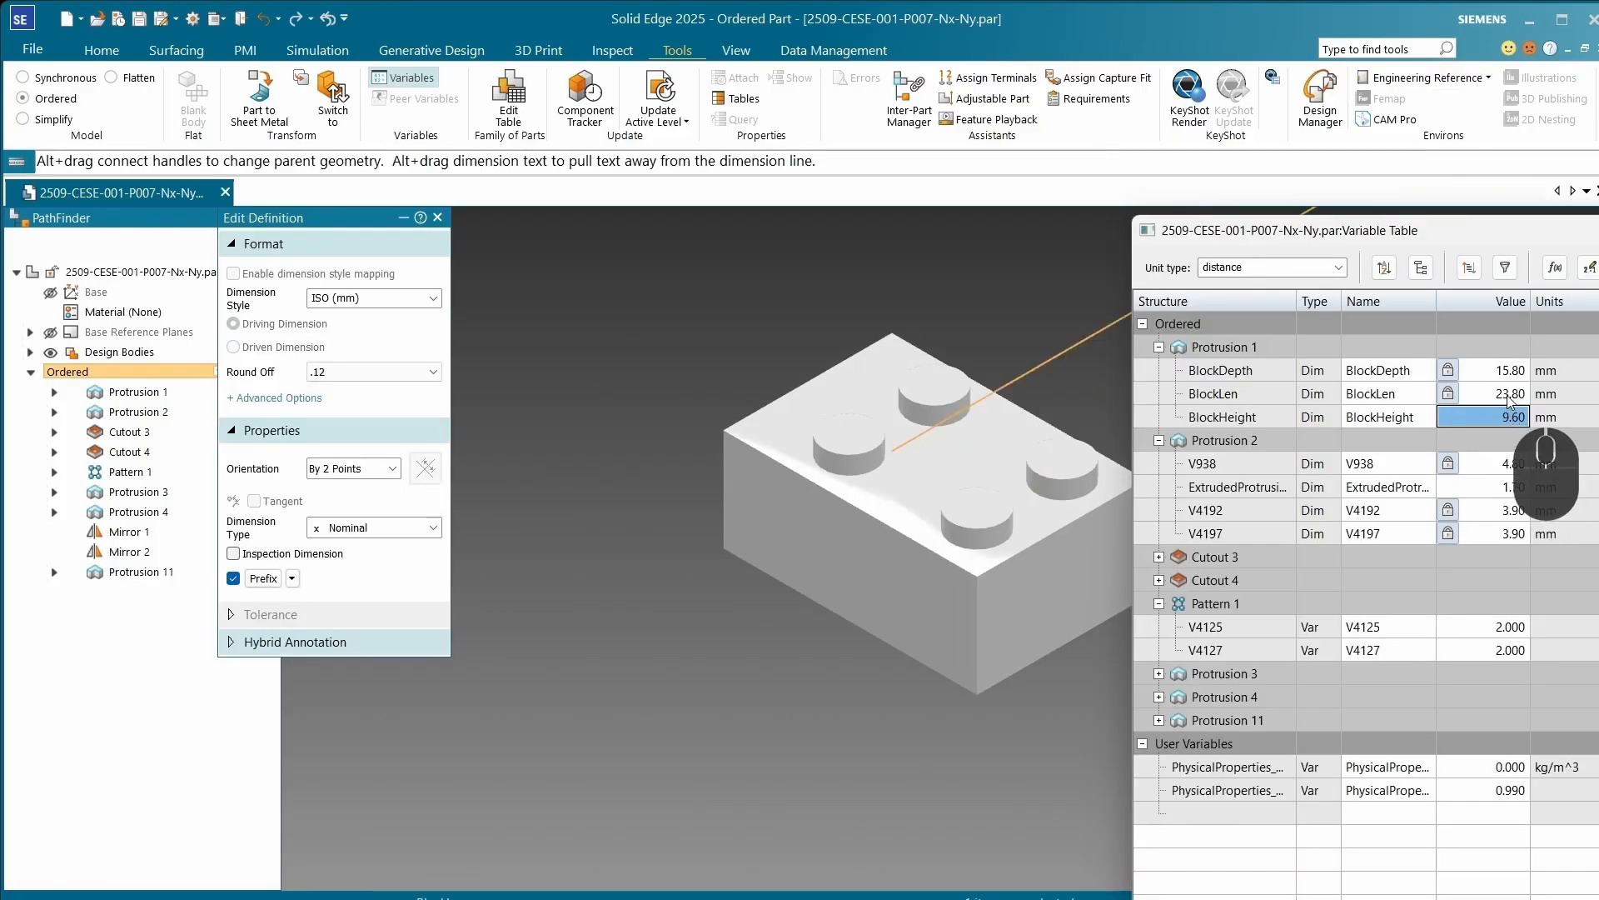
Step: Return the block length variable BlockLen to 15.8 mm
click(1510, 397)
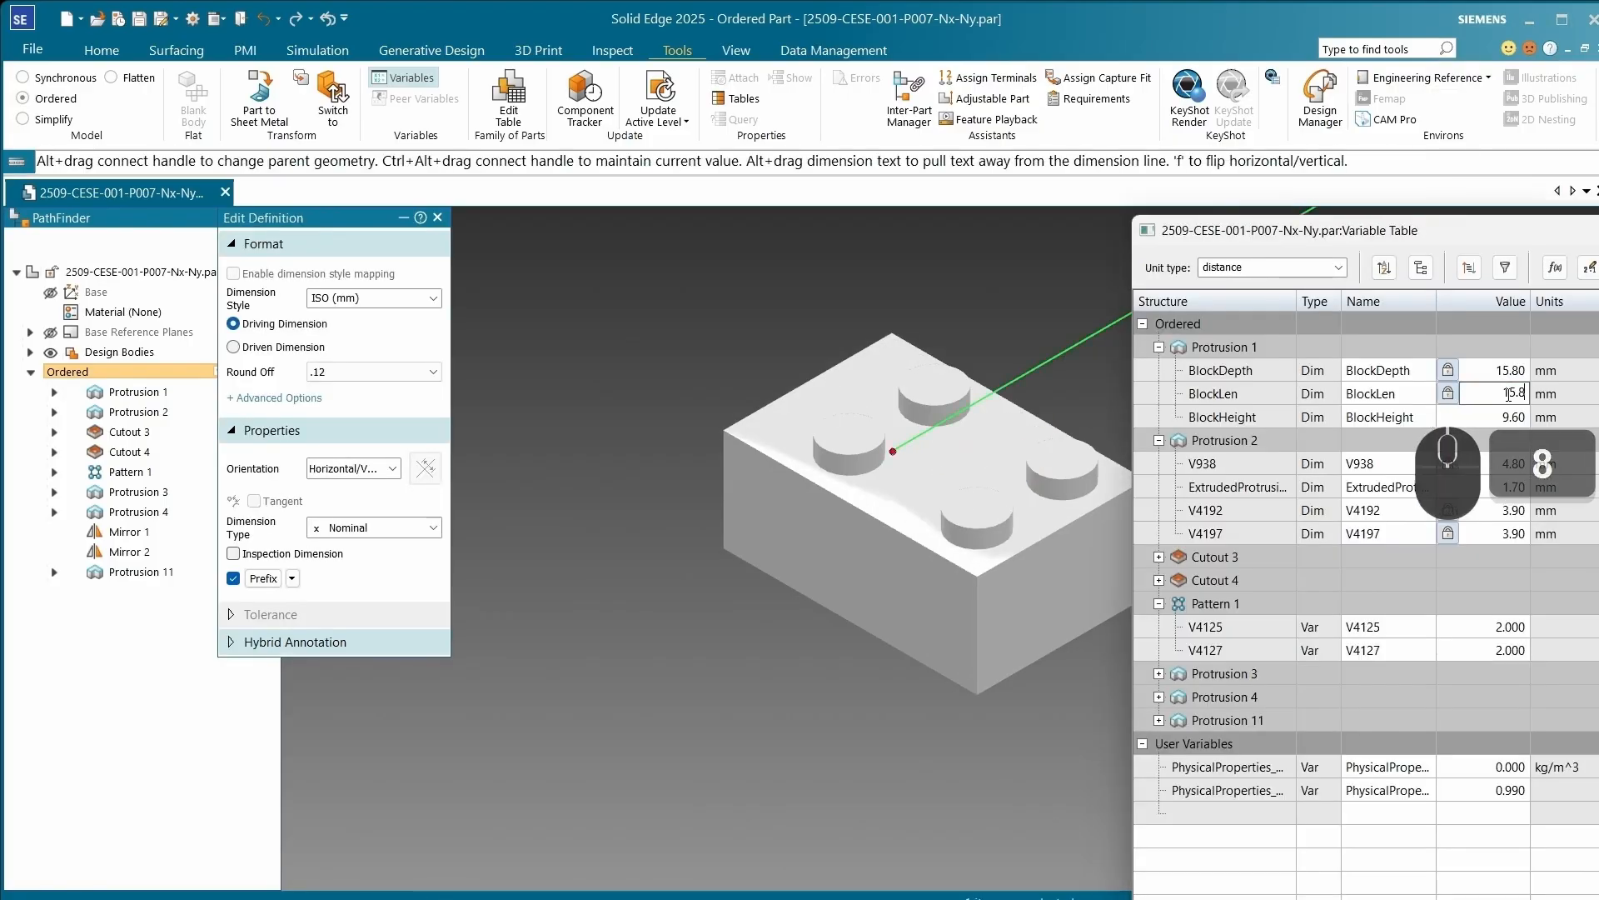
text(15.8)
key(Return)
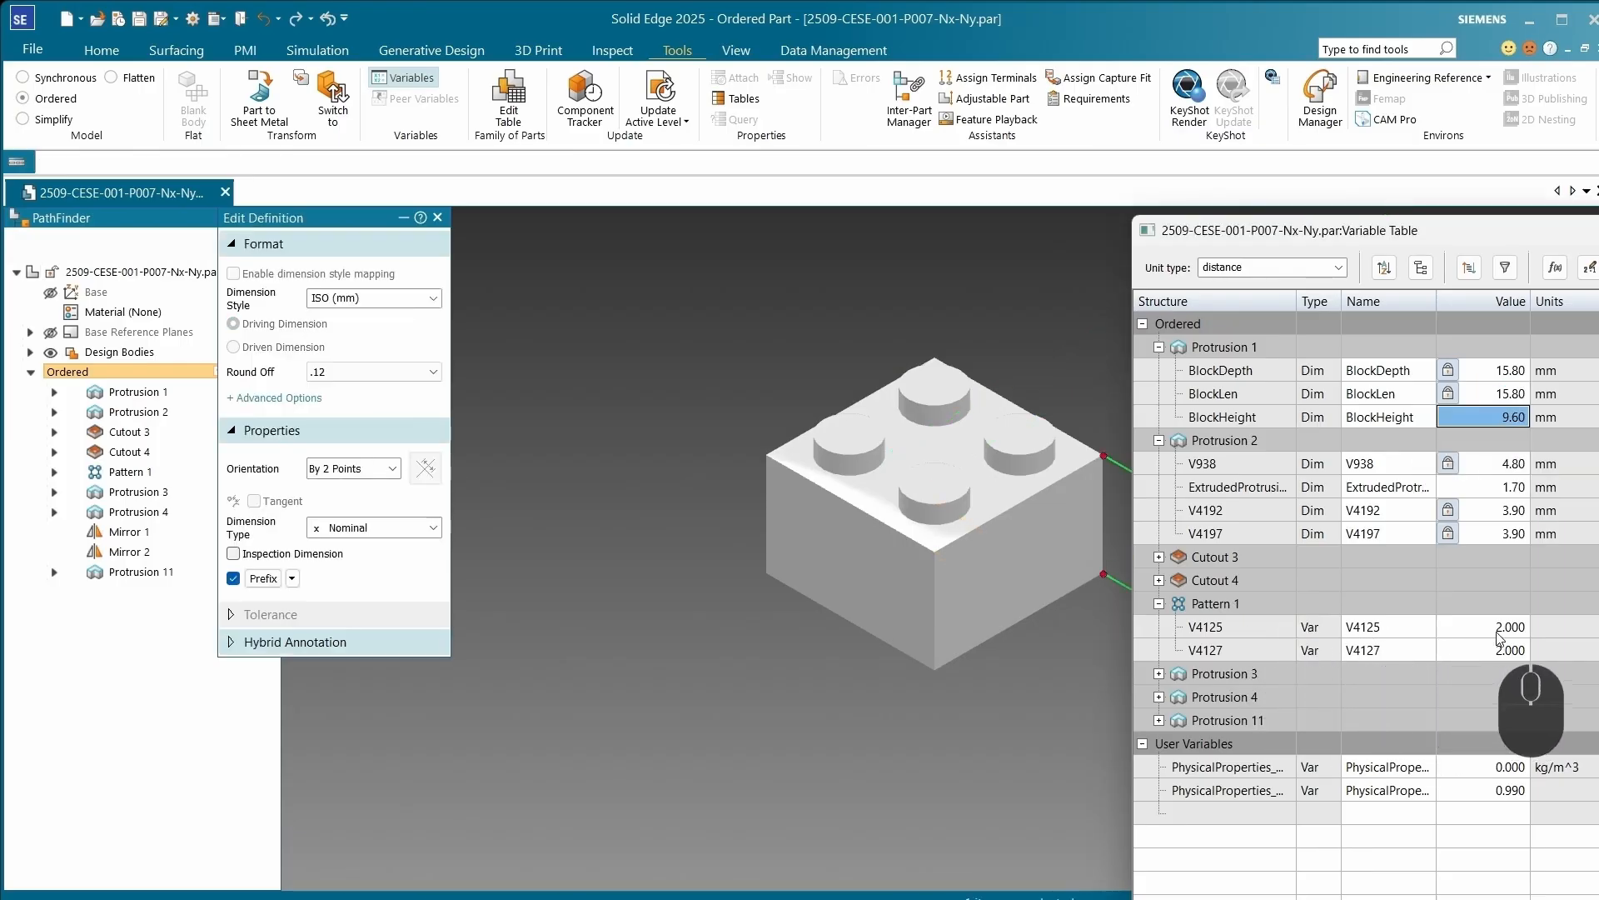
Step: Try a value of 3 for Pattern 1's variable V4125 and return it to 2
click(1518, 627)
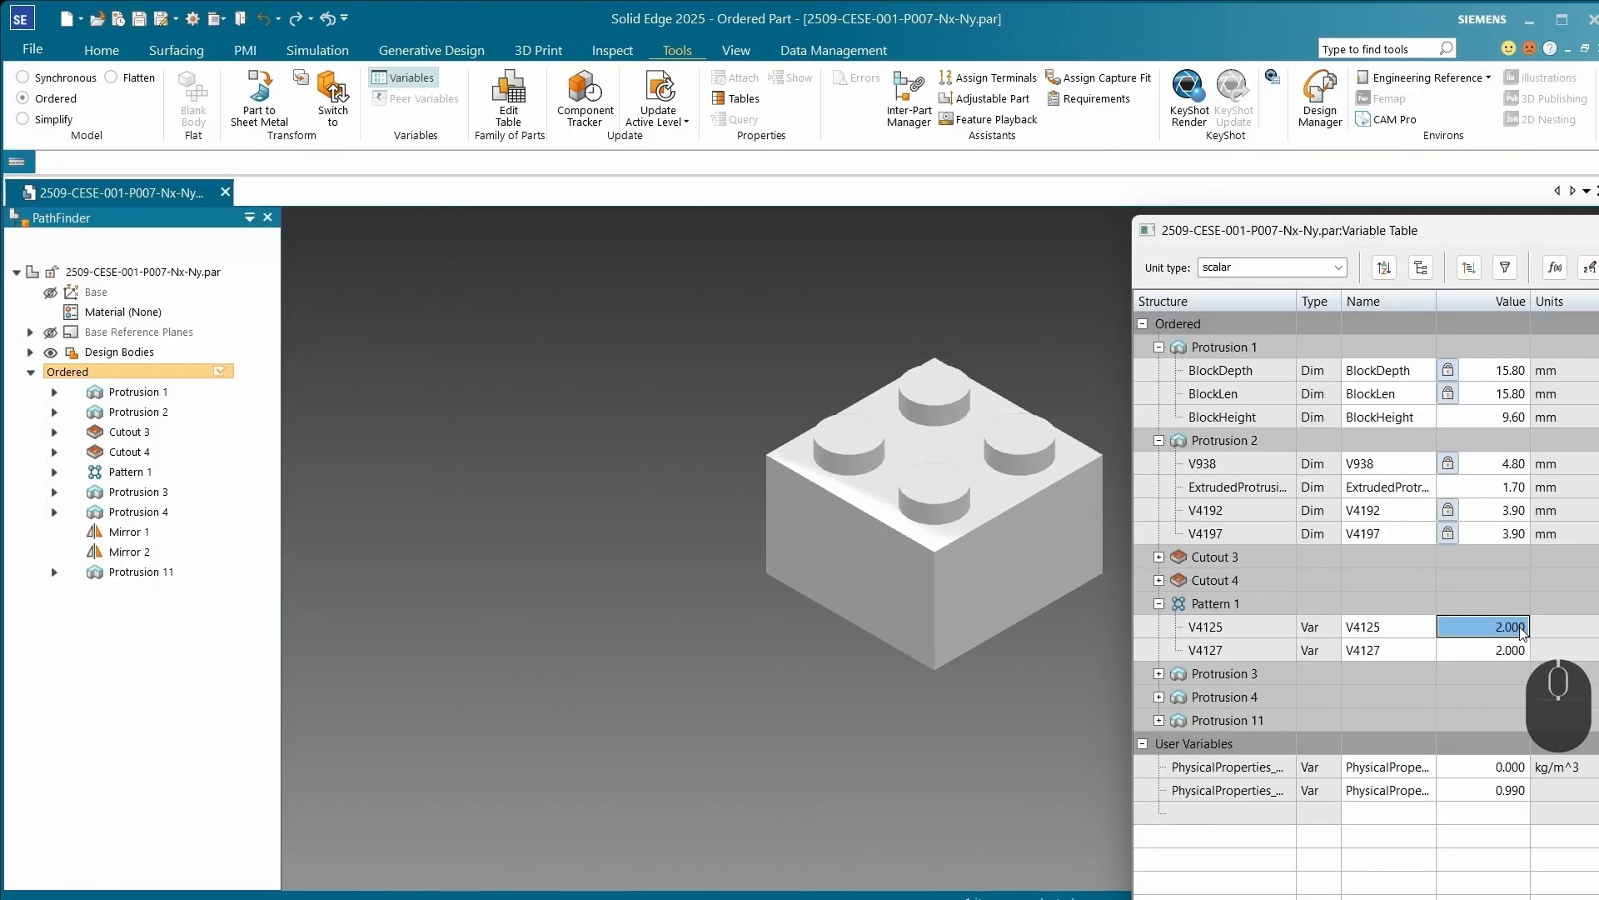
text(3)
key(Return)
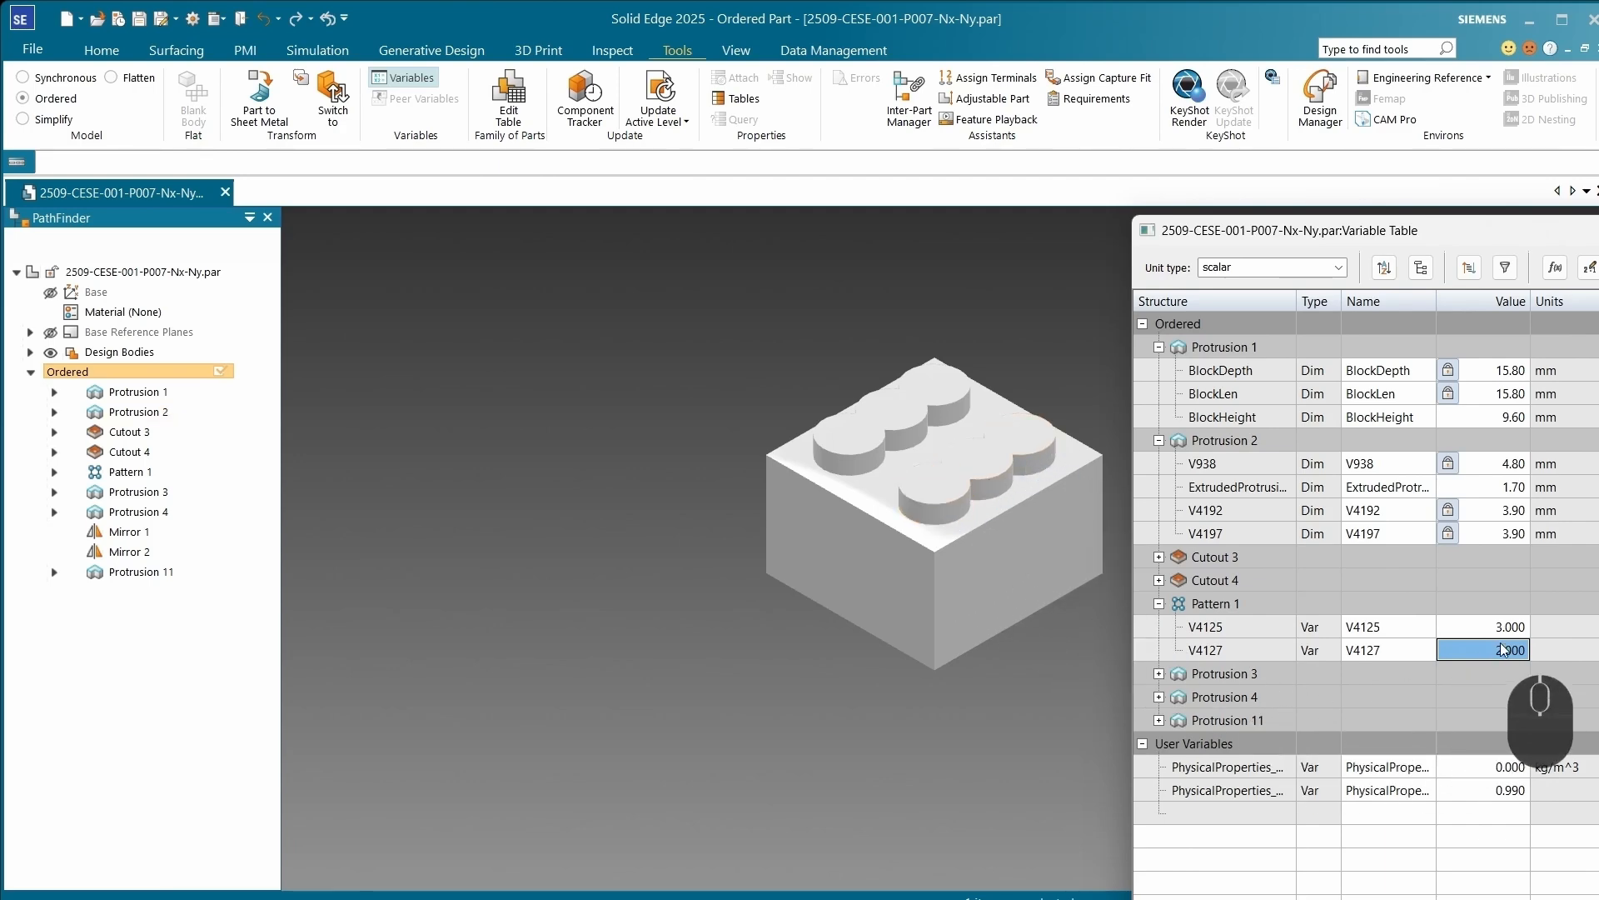
text(2)
key(Return)
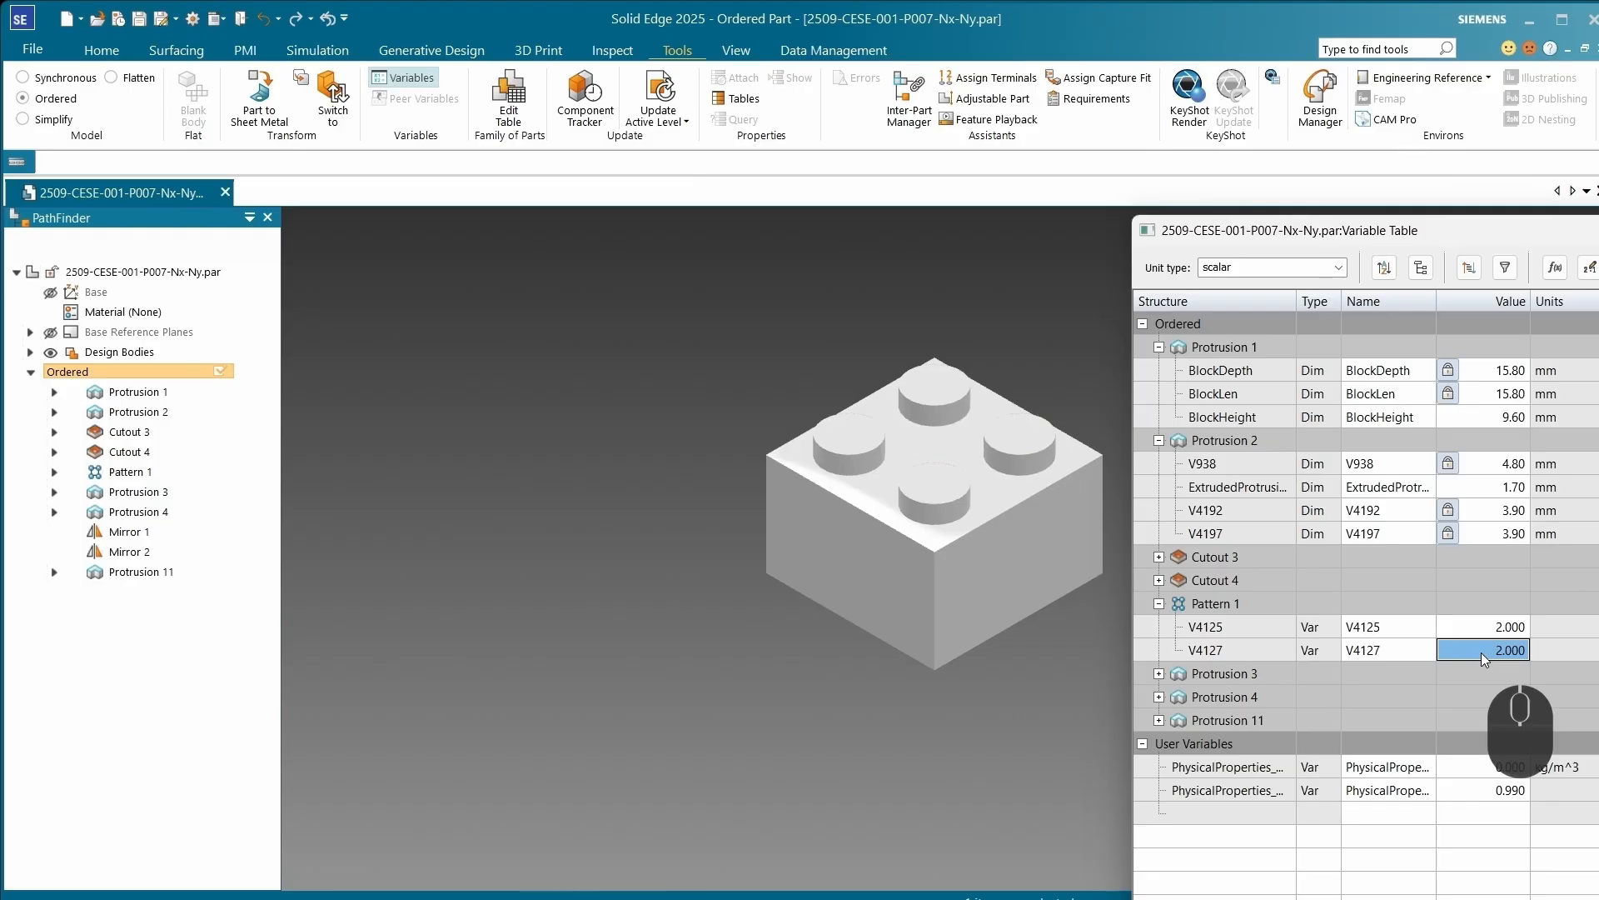
Step: Try a value of 3 for Pattern 1's variable V4127 and return it to 2
text(3)
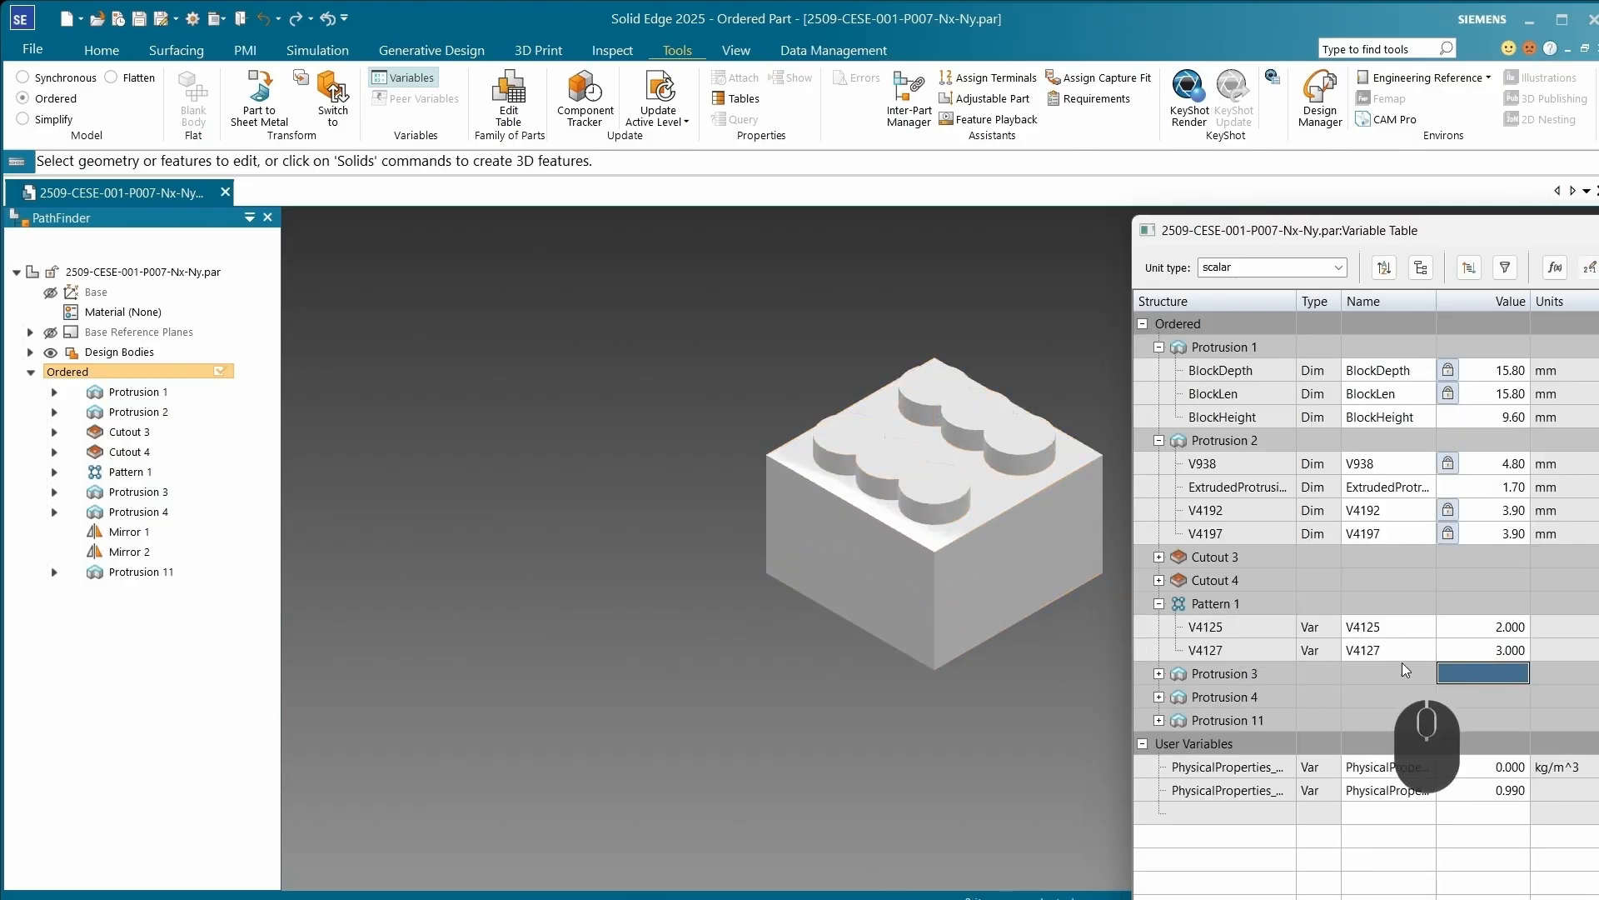
text(2)
key(Return)
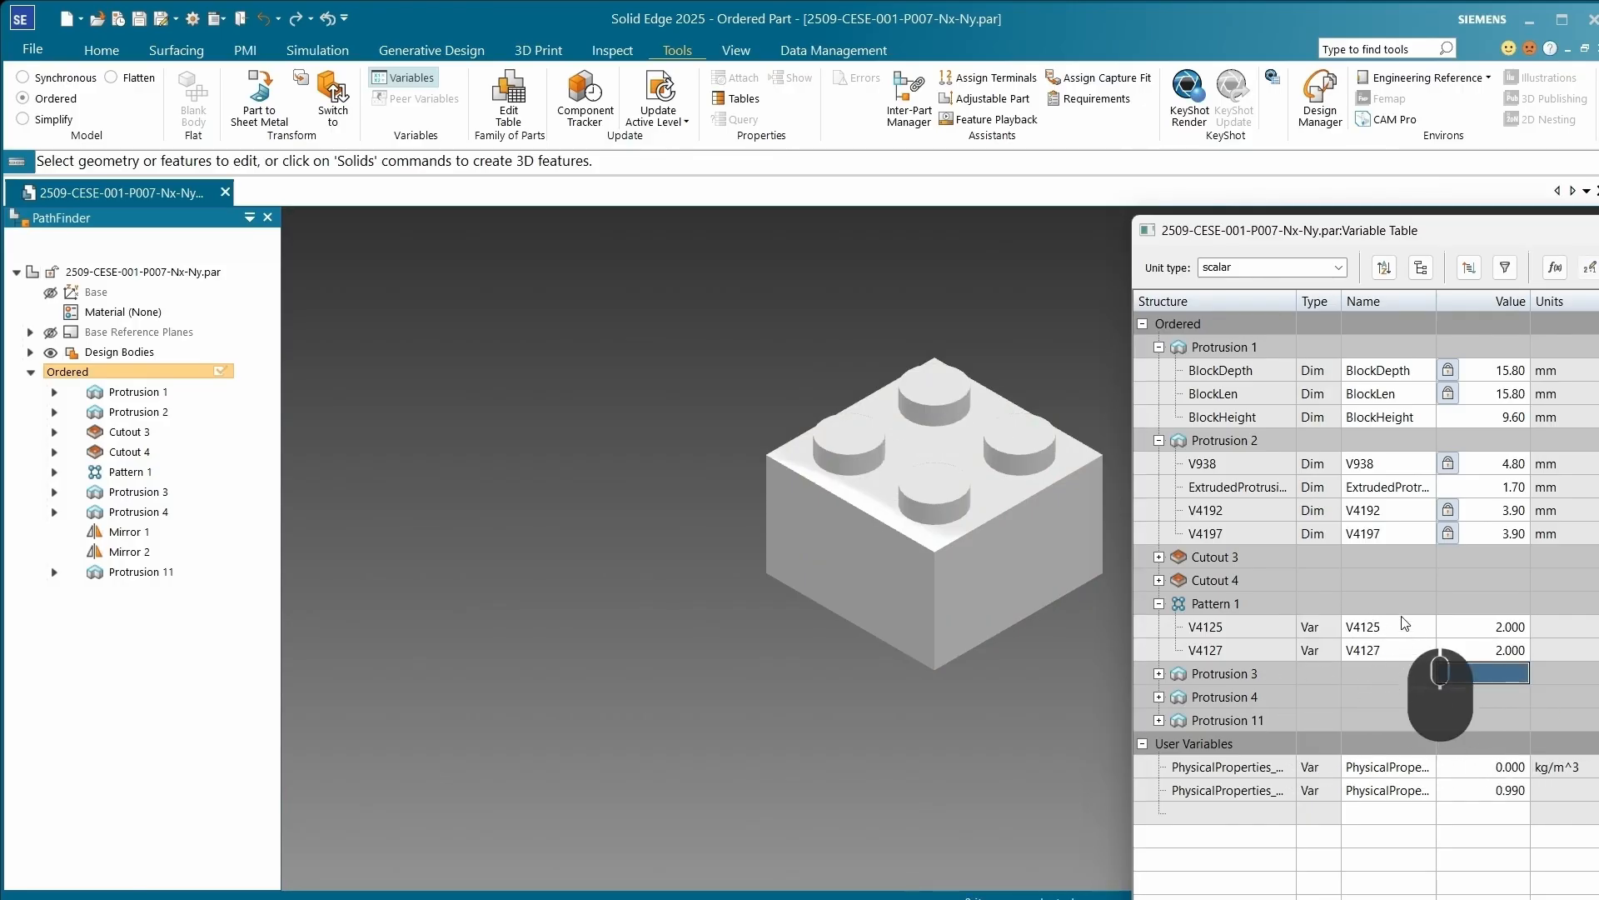
Step: Show the Base coordinate system and set Pattern 1's variable V4127 to 3 to identify its direction
click(50, 293)
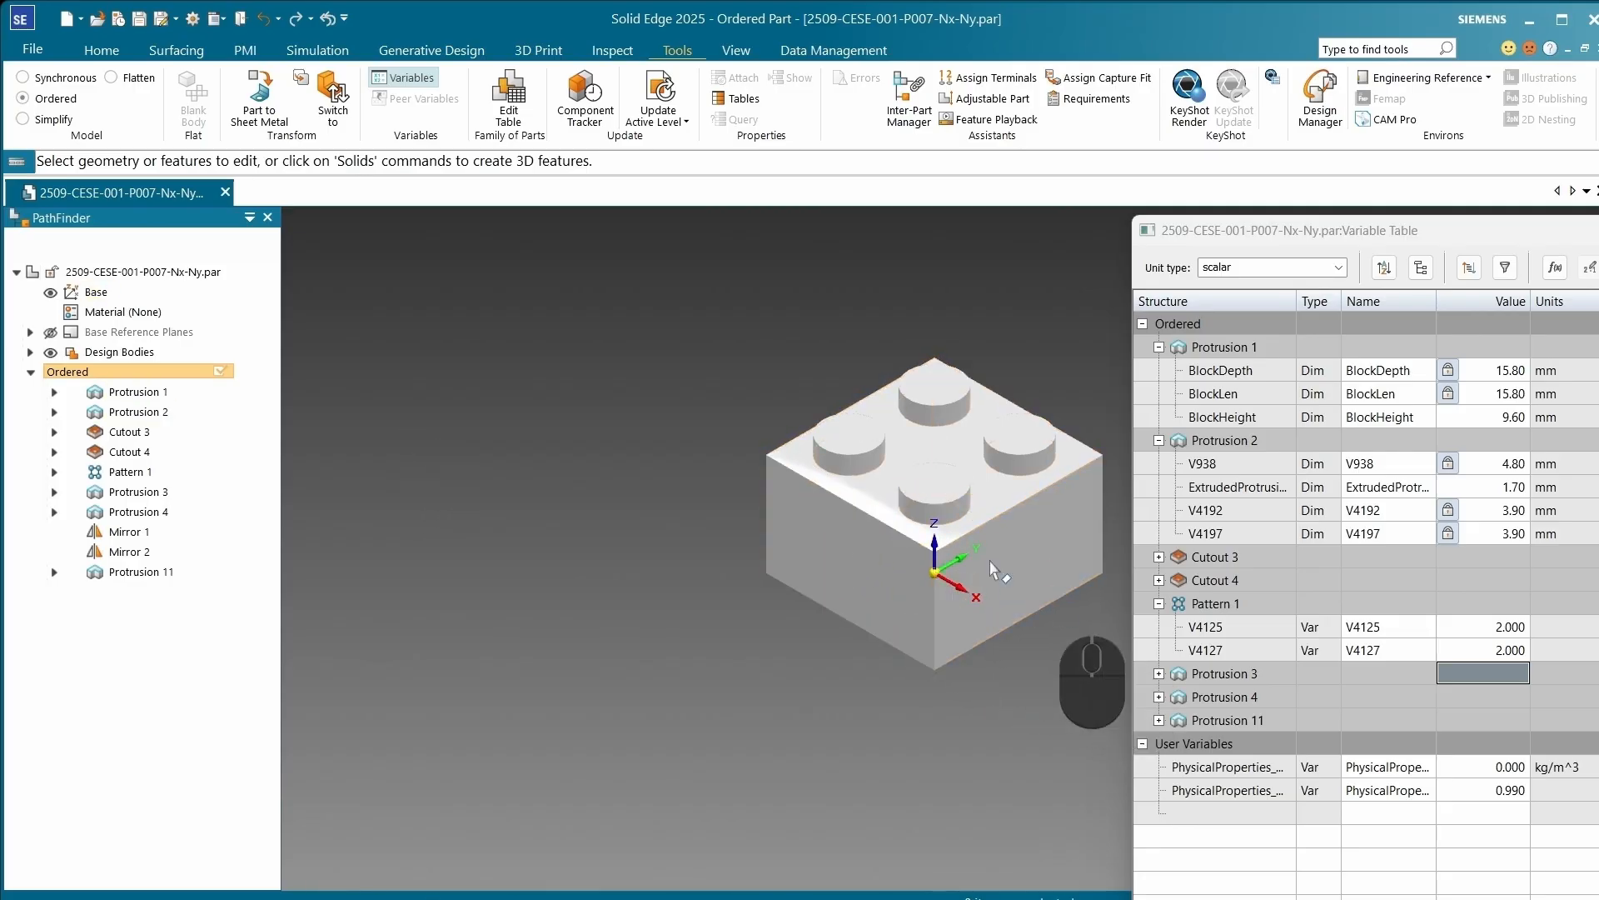
click(1458, 651)
text(3)
key(Return)
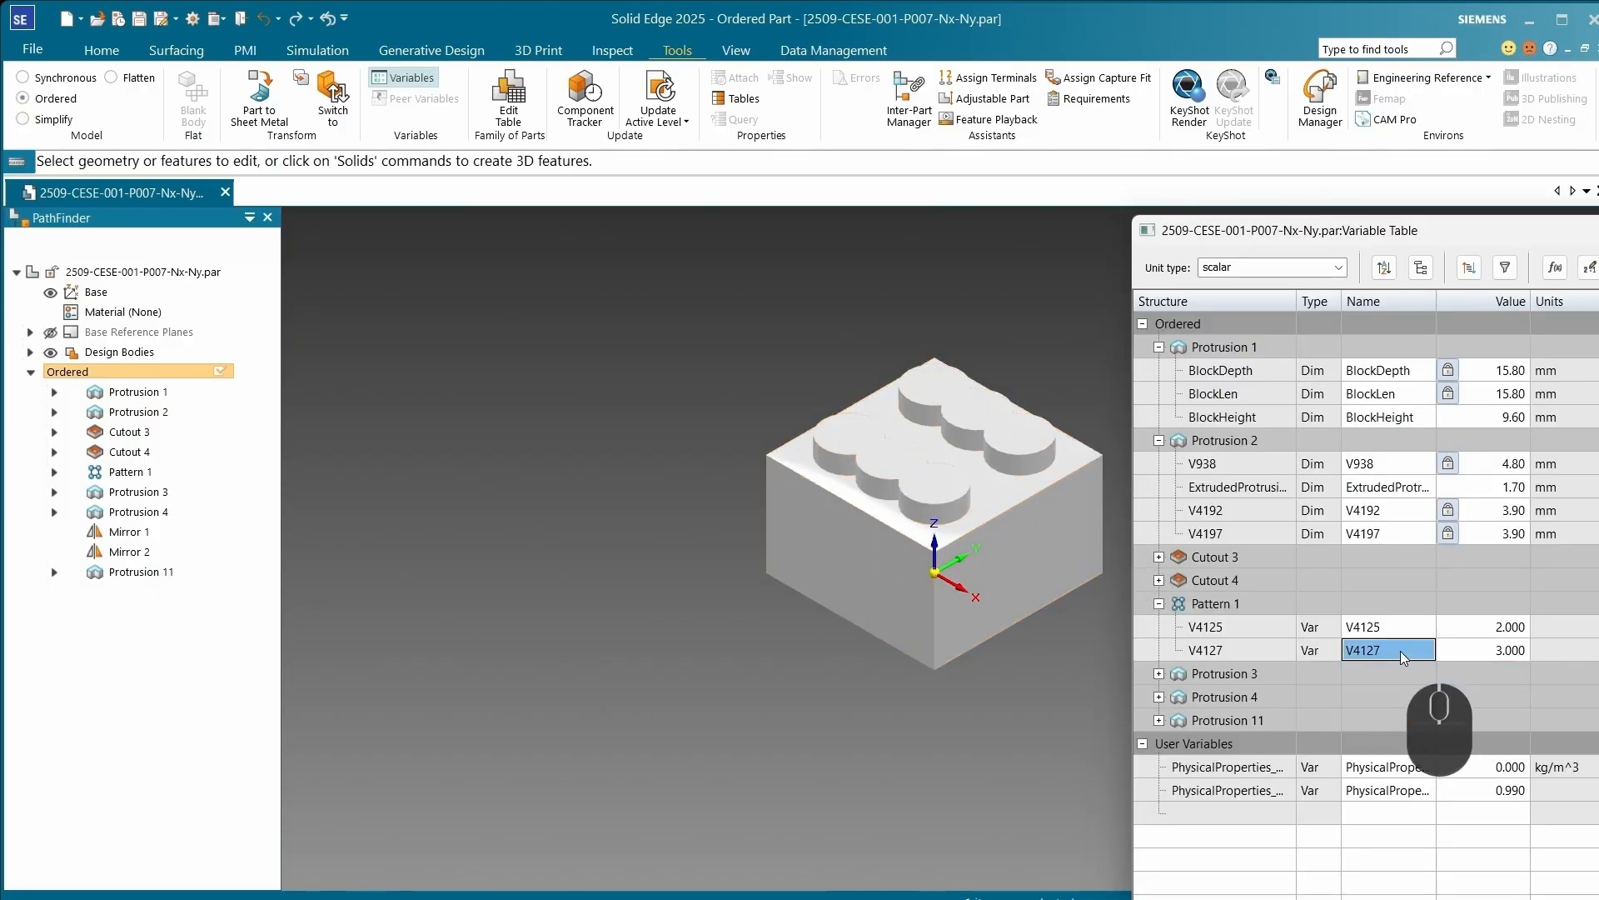
Step: Rename Pattern 1's variable V4127 to nXpegCount and V4125 to nYpegCount
key(BackSpace)
text(nX)
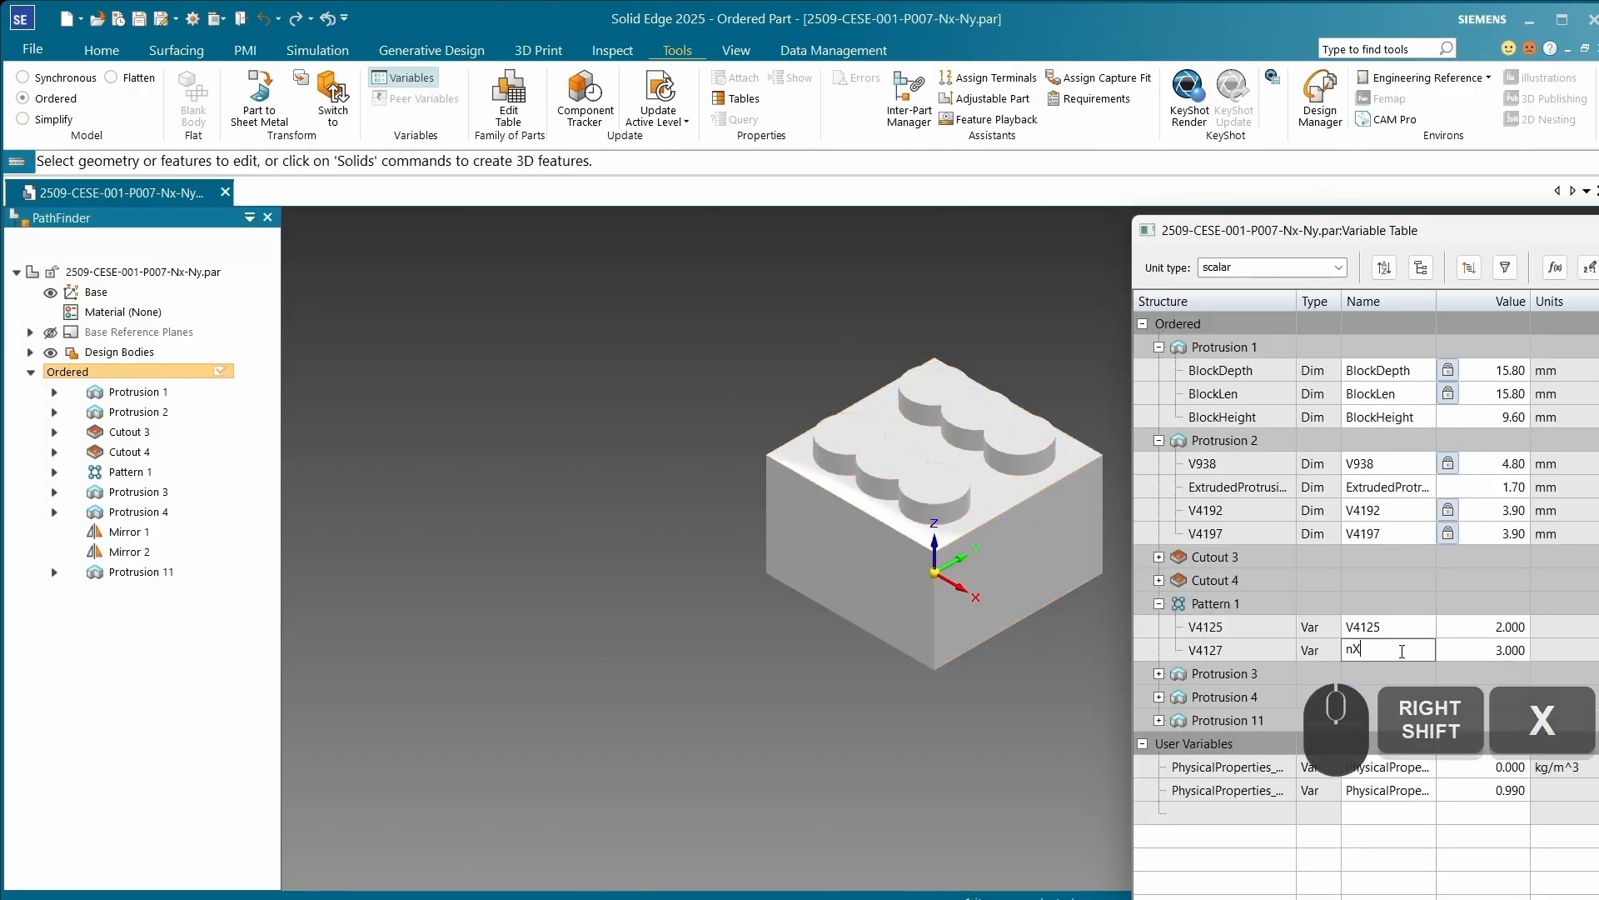
text(pegCount)
key(Return)
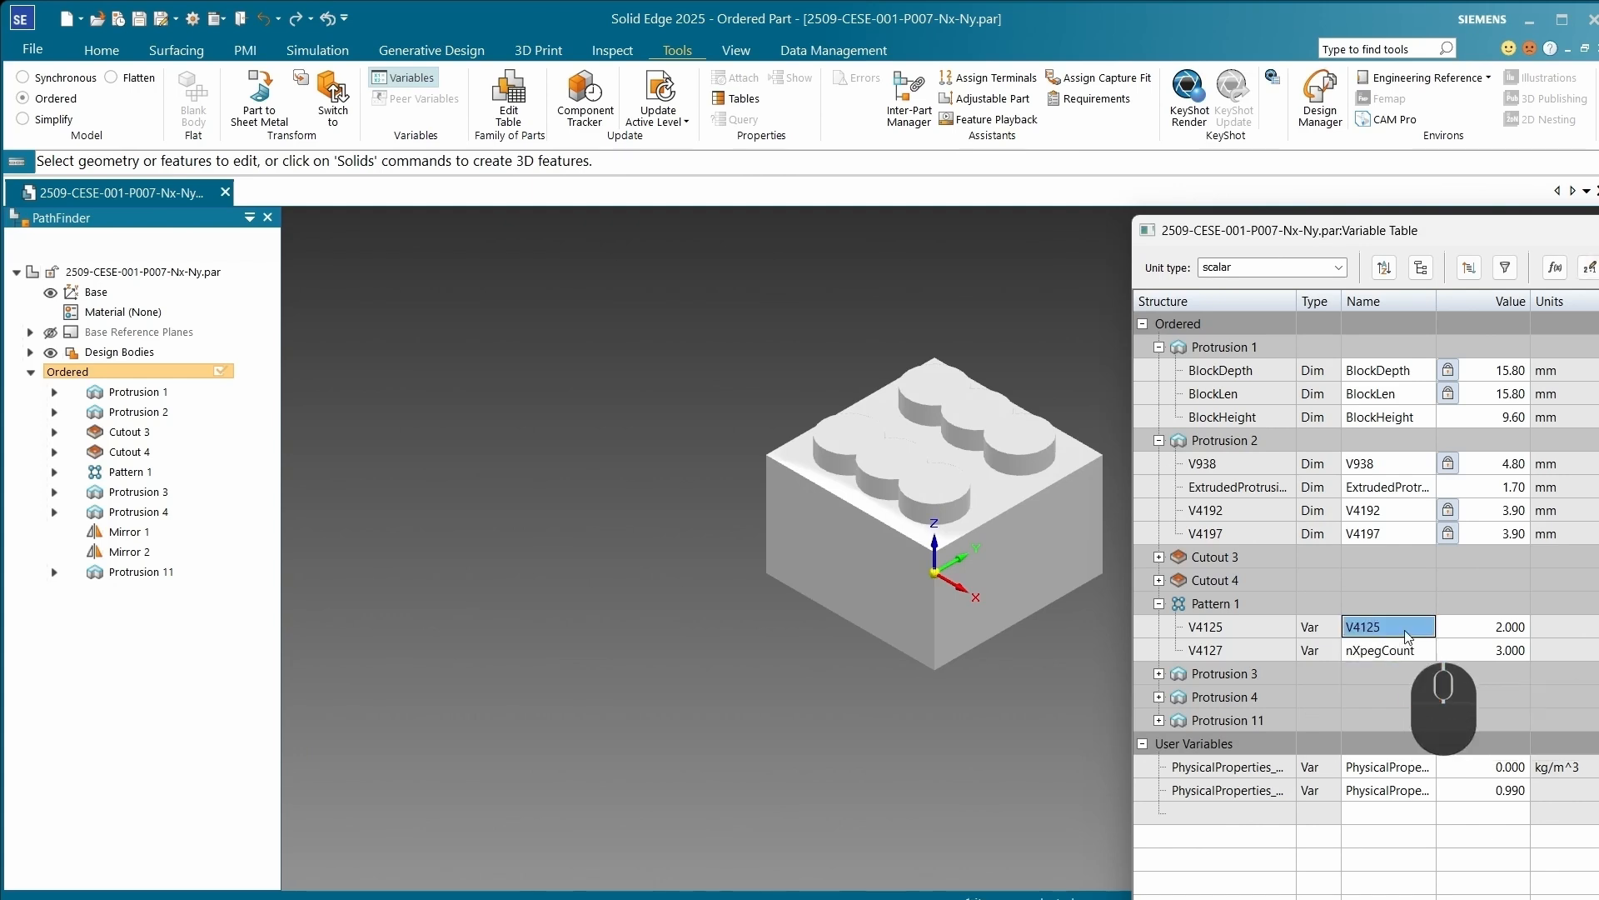
text(nY)
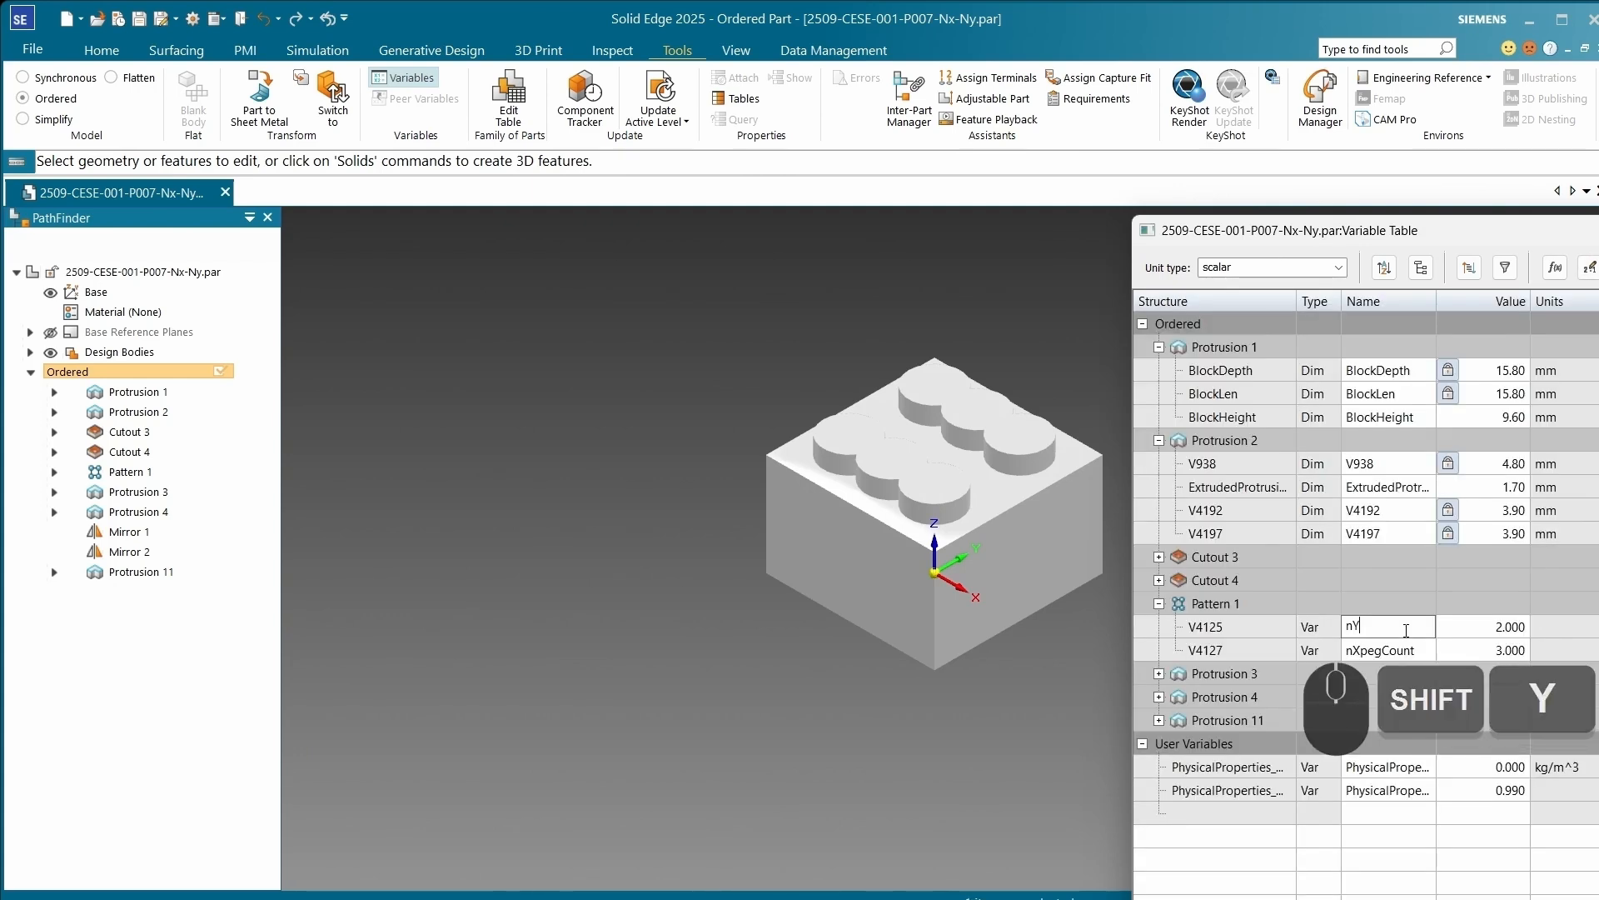
text(pegCount)
key(Return)
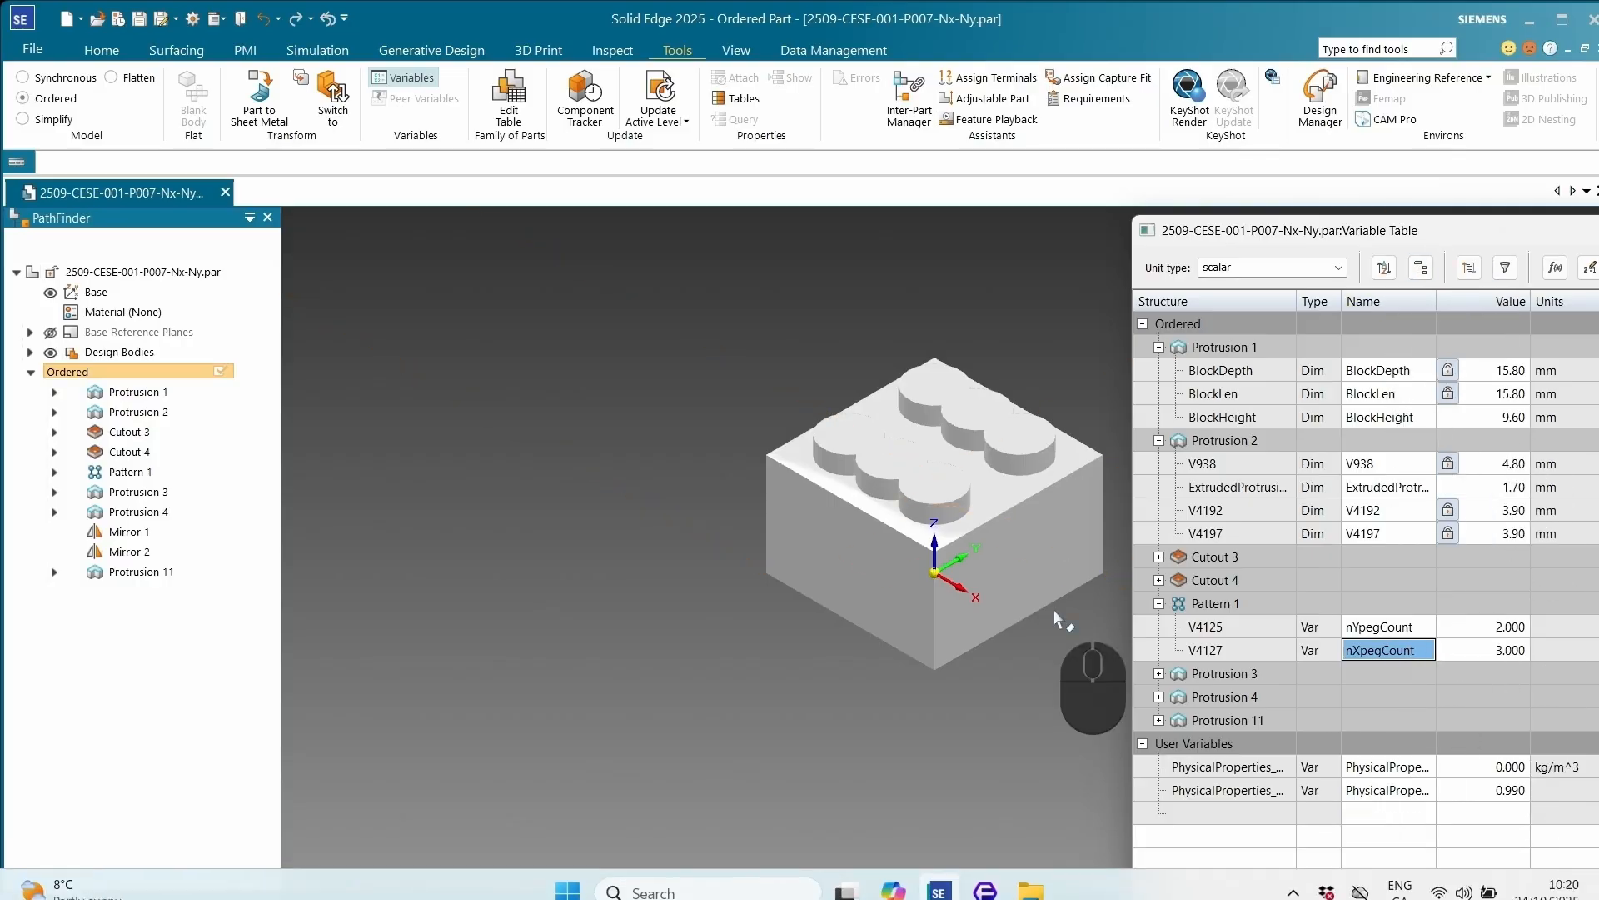
Step: Set the nXpegCount variable to 2
click(1496, 652)
text(2)
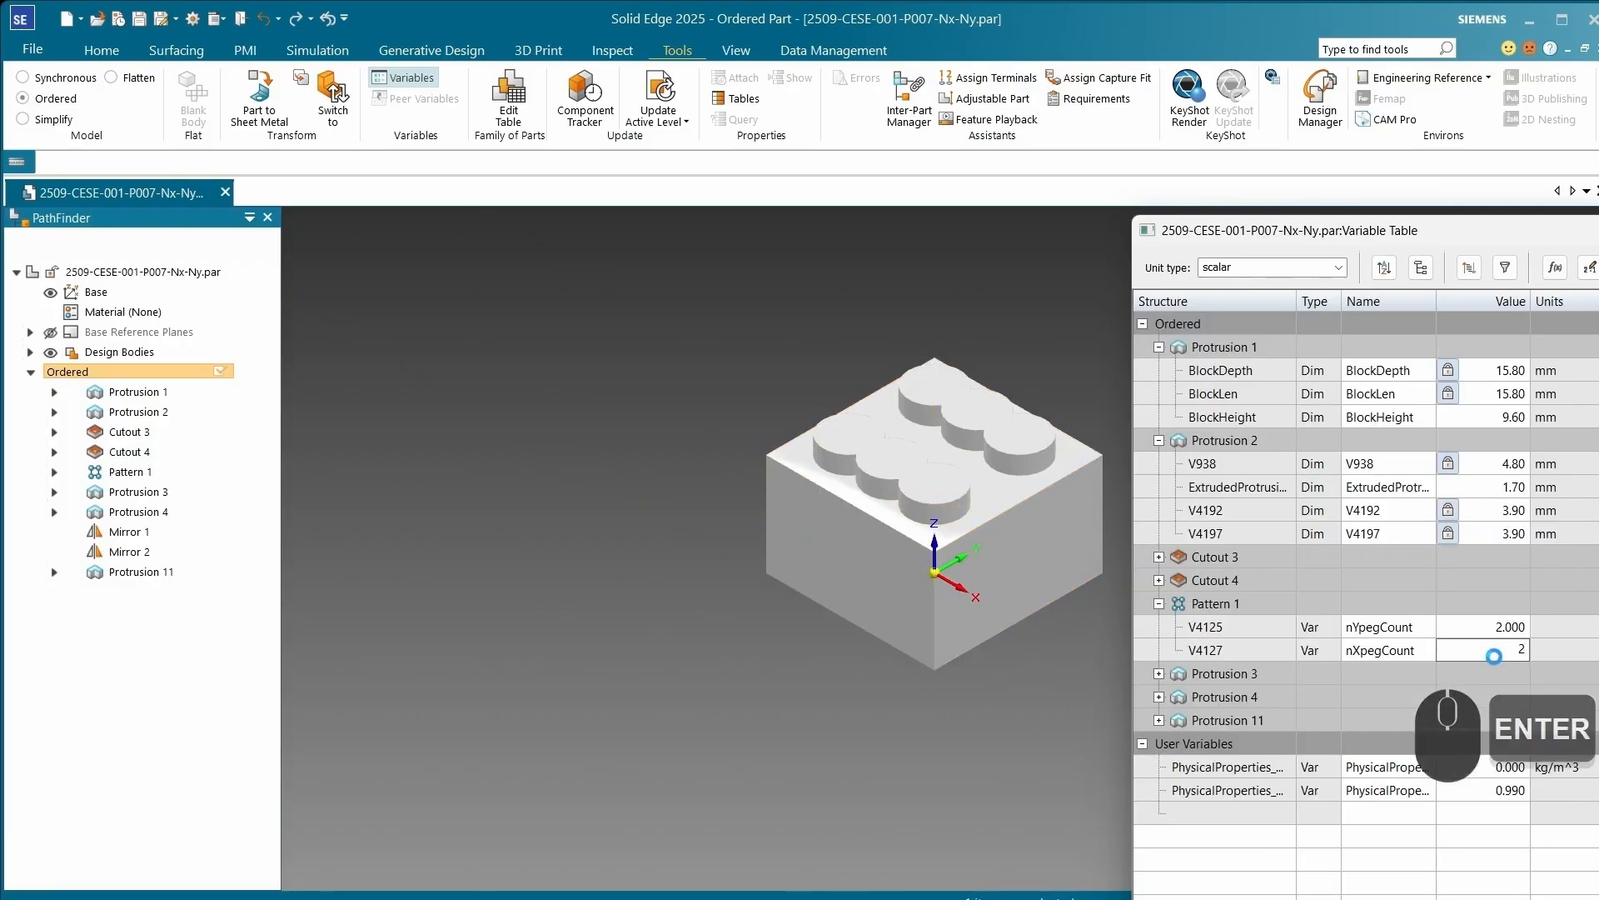
key(Return)
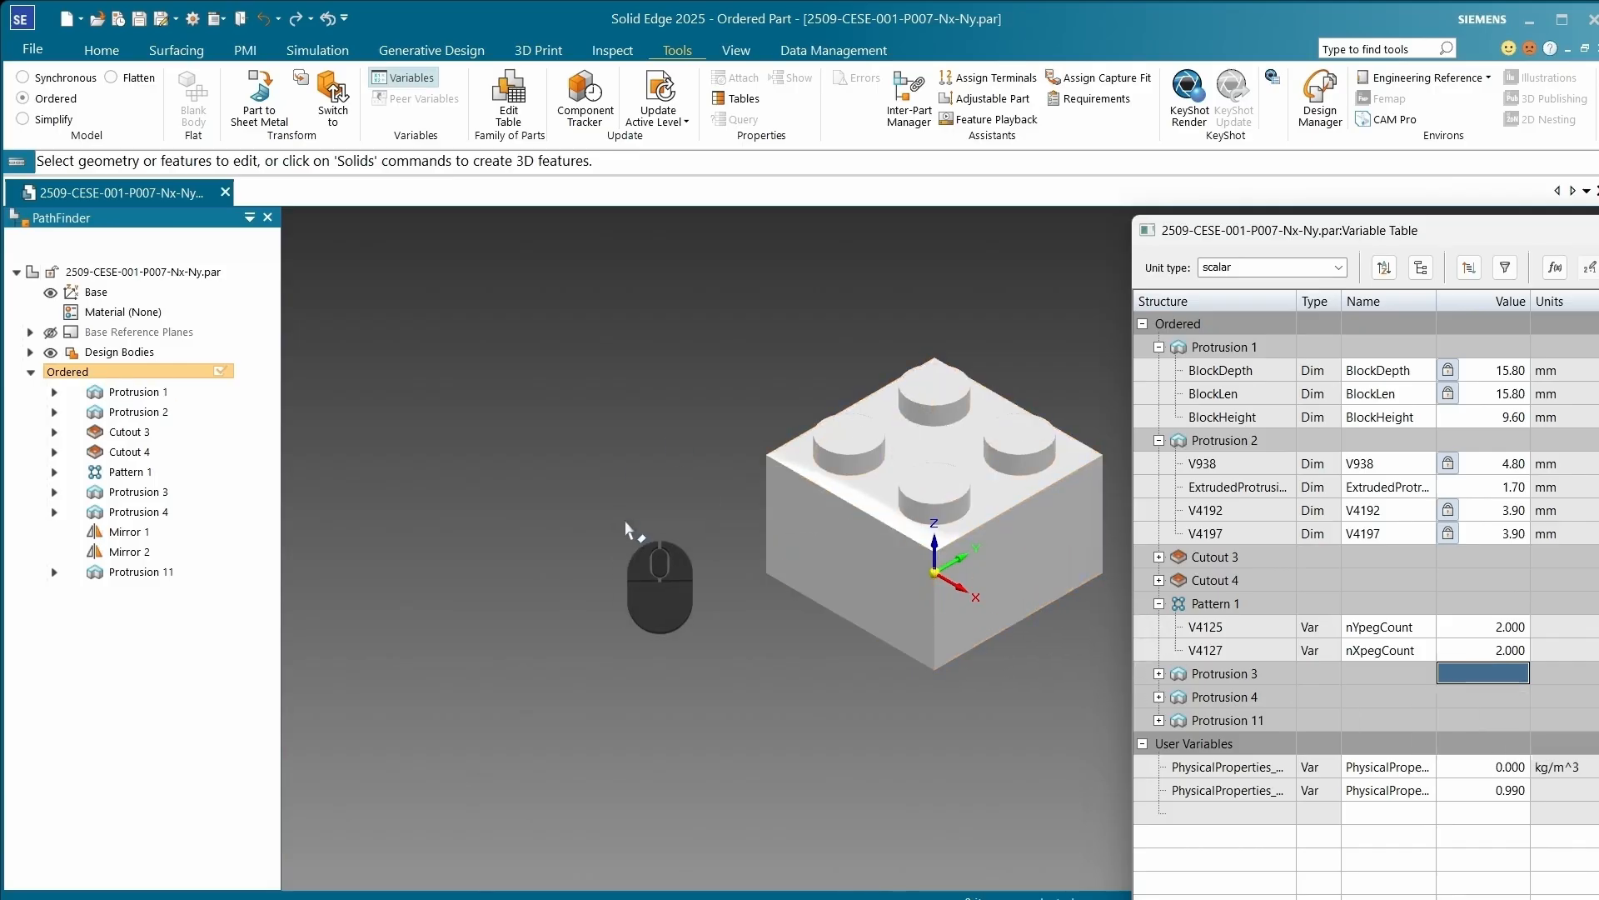
Step: Add a PMI Smart Dimension along X between the front peg and the block's nearby top edge
scroll(254, 79, up, 5)
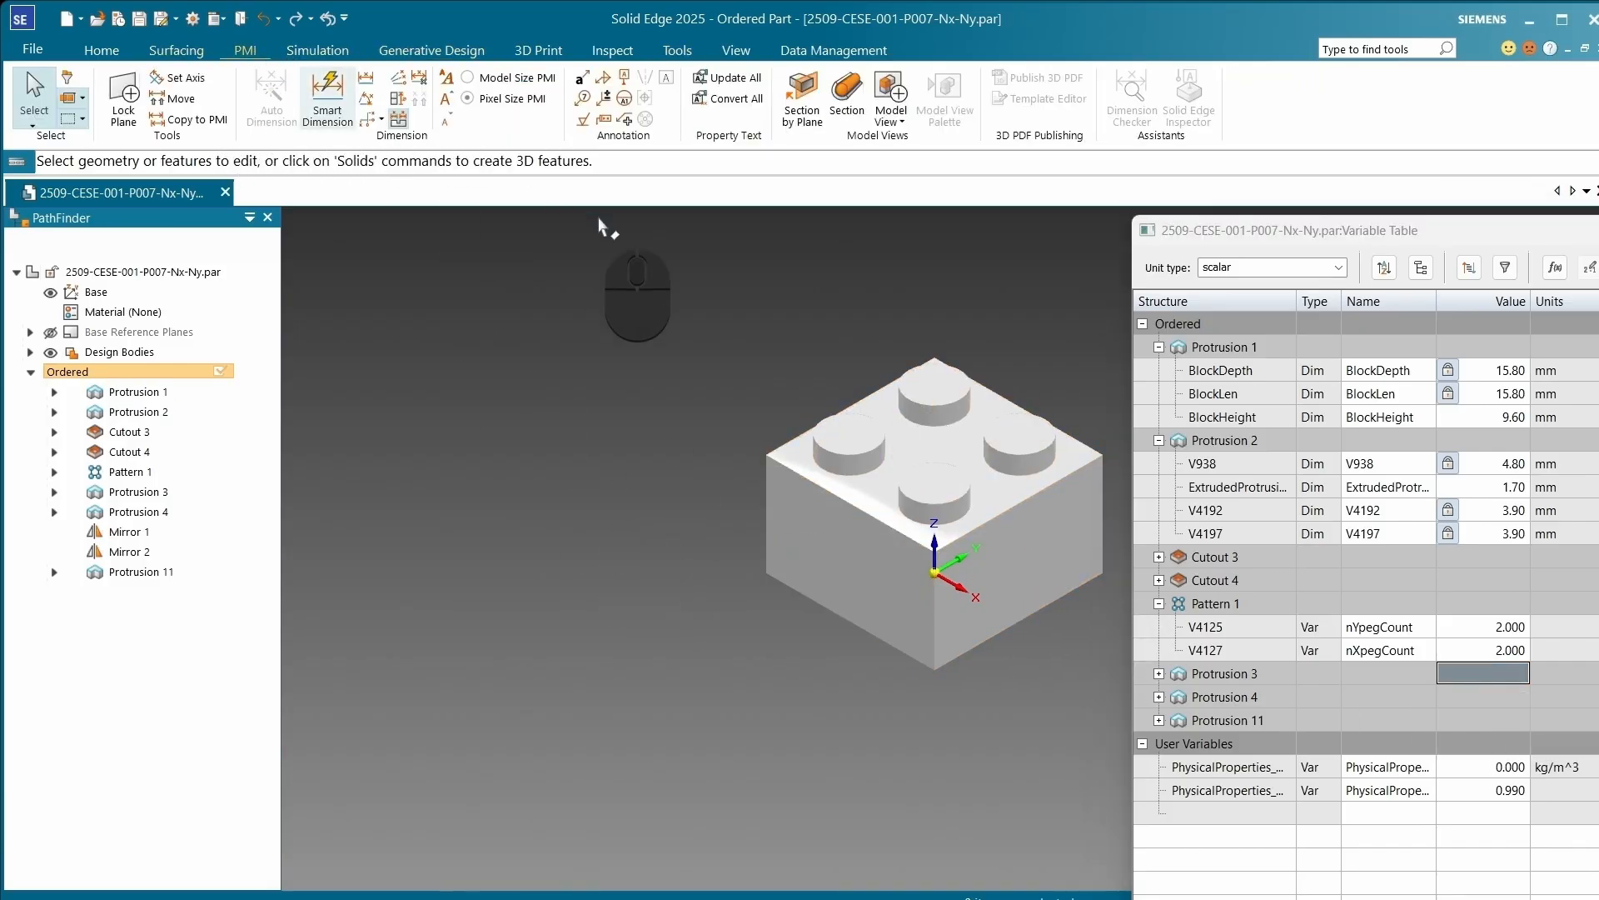
click(328, 99)
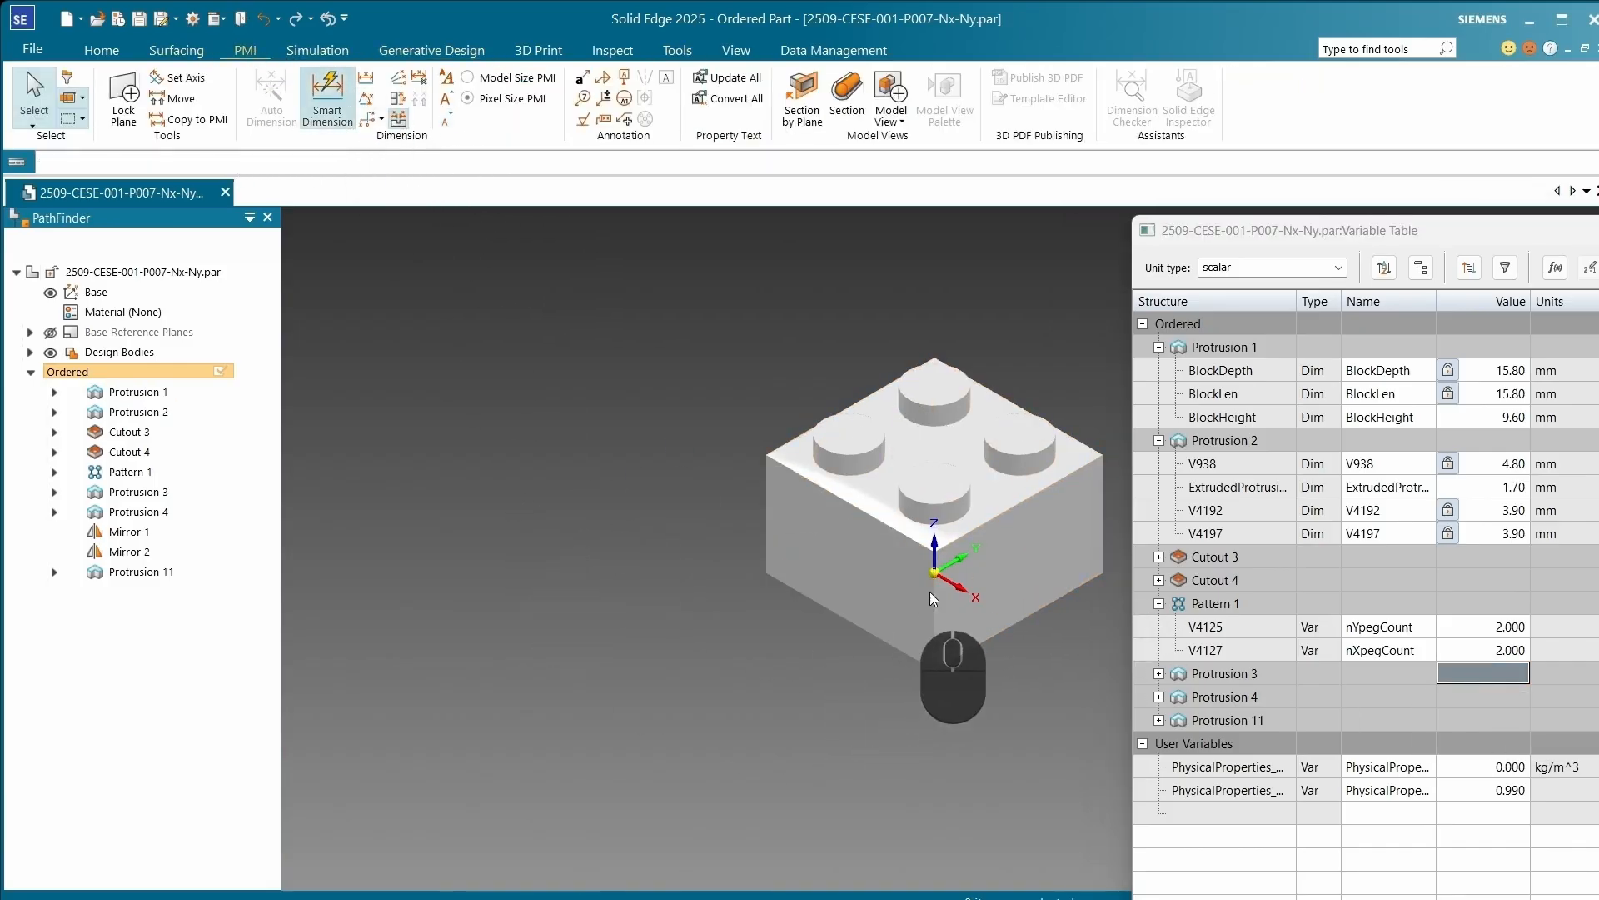
click(945, 520)
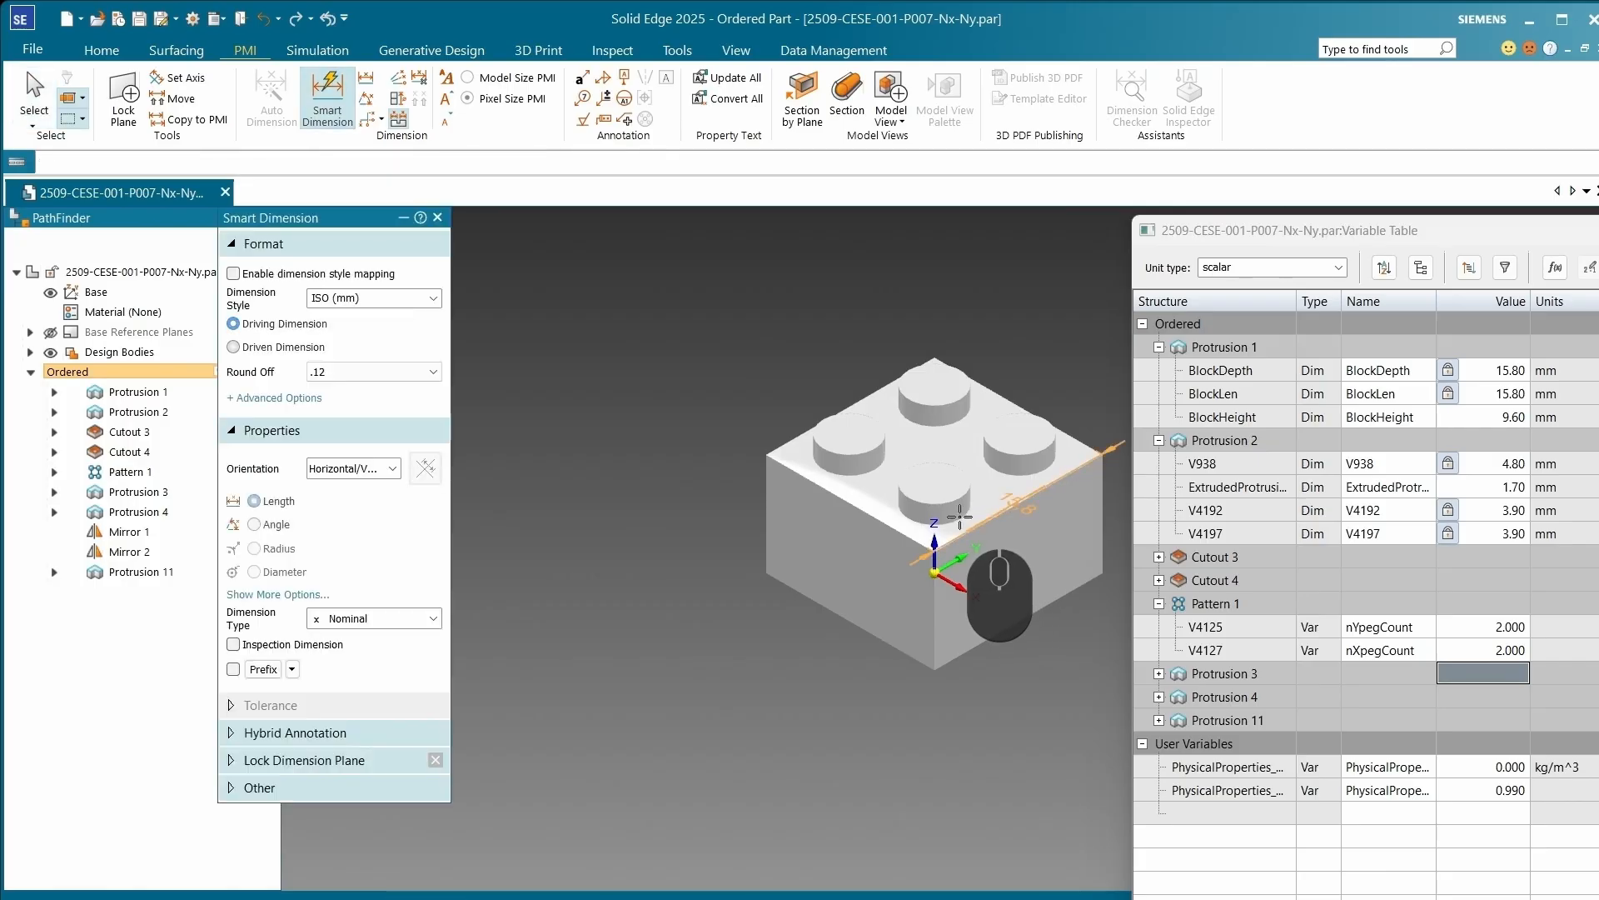
click(947, 520)
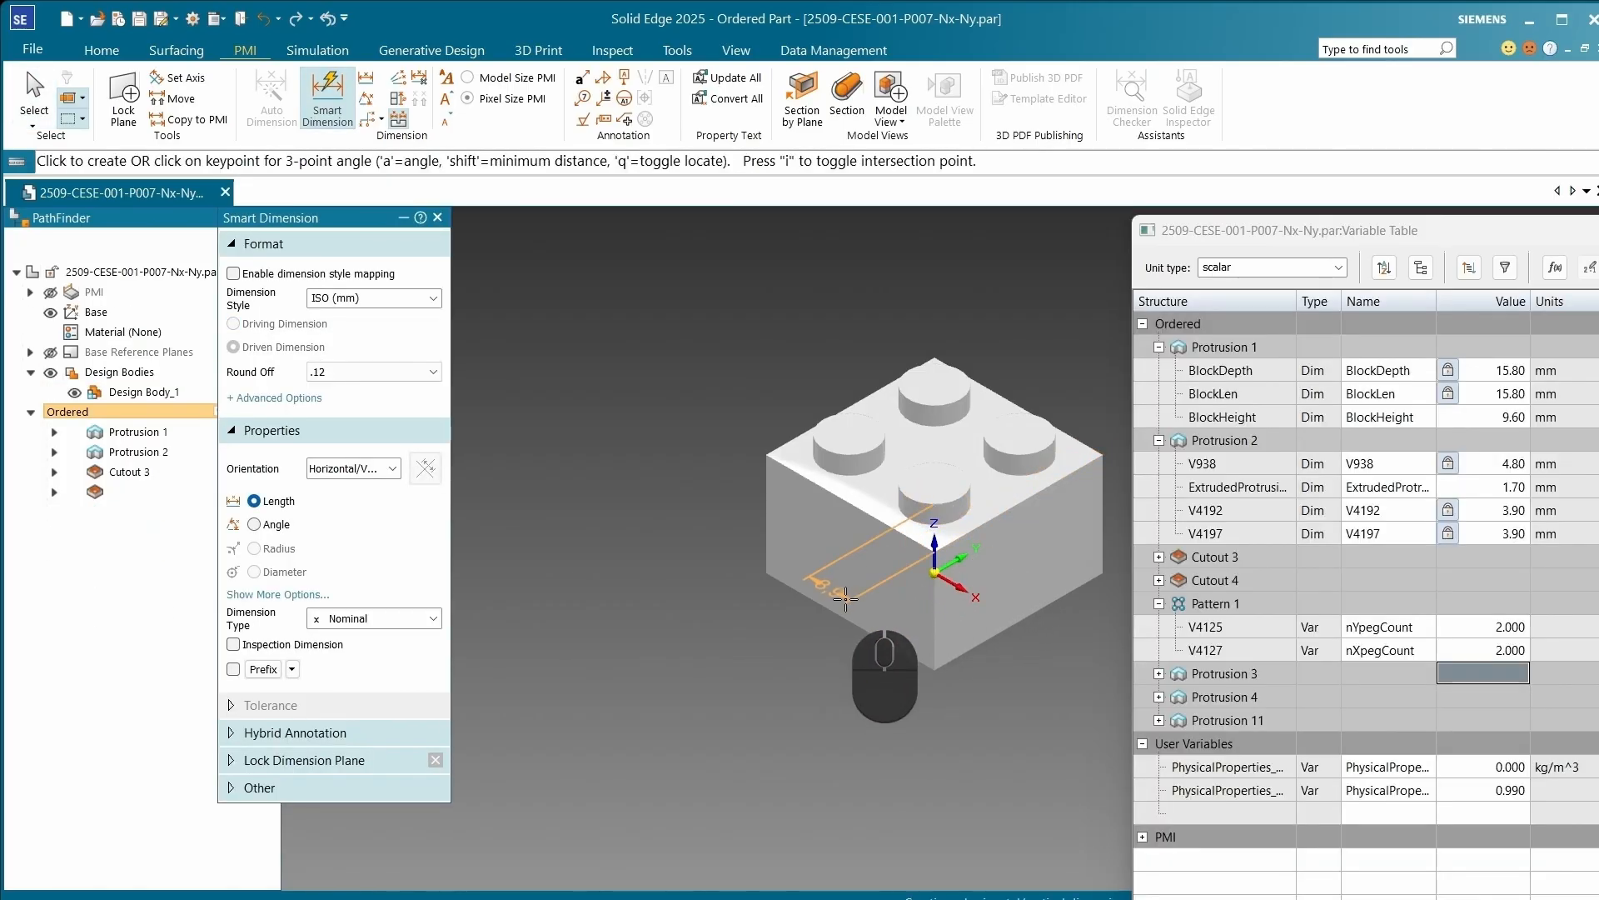
click(837, 606)
Step: Add a PMI dimension for the X spacing between the front peg and the left peg
scroll(837, 601, up, 3)
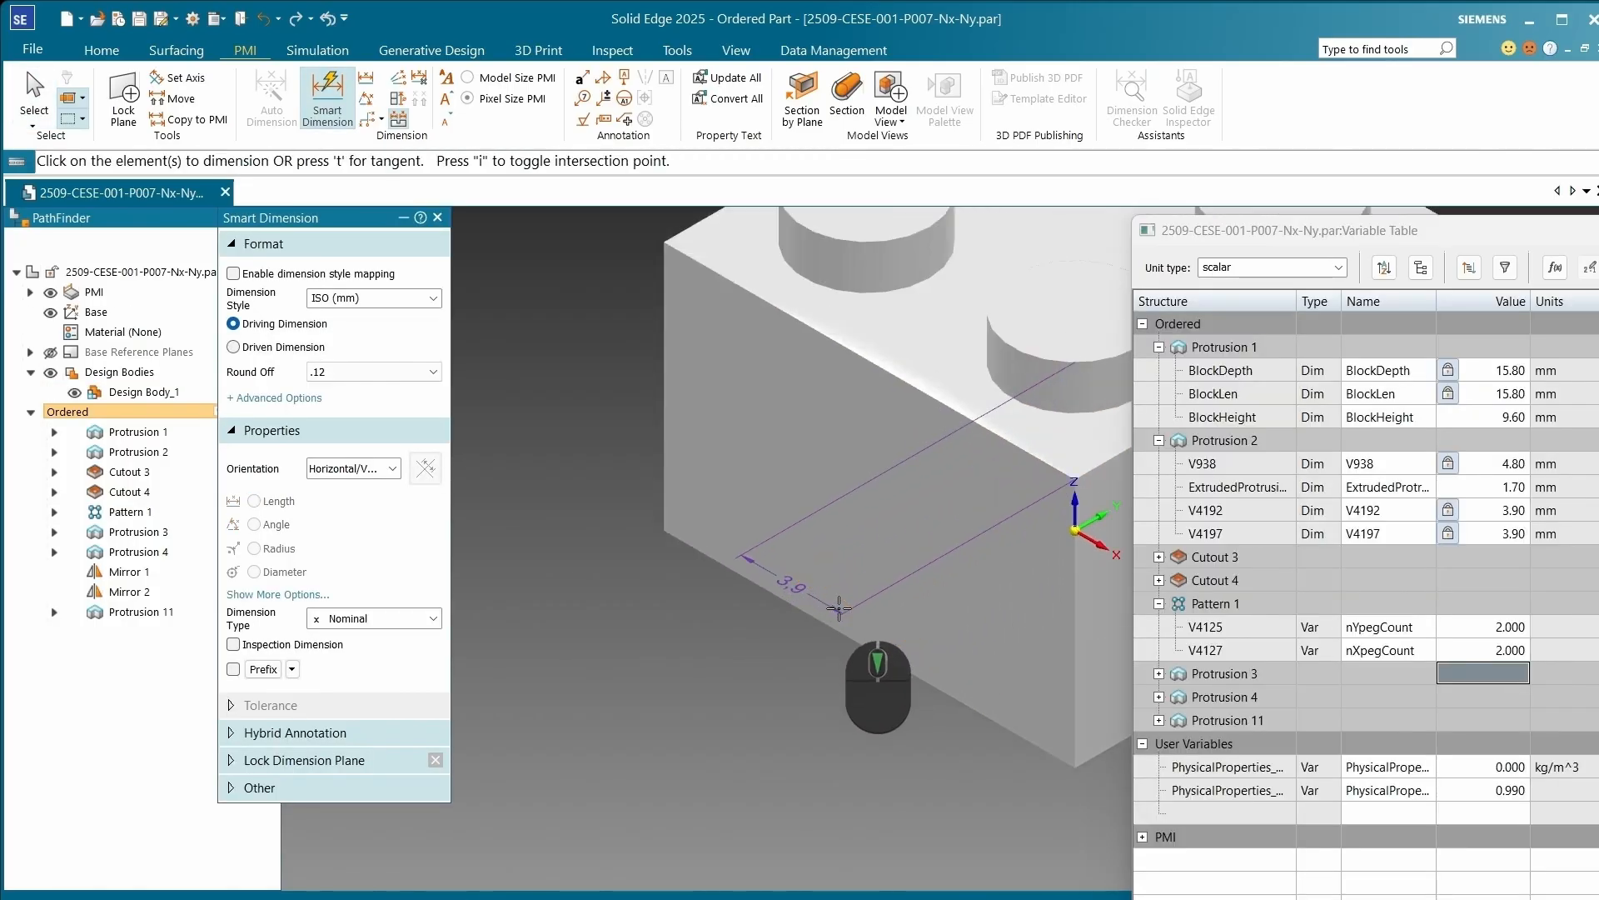
scroll(839, 608, down, 5)
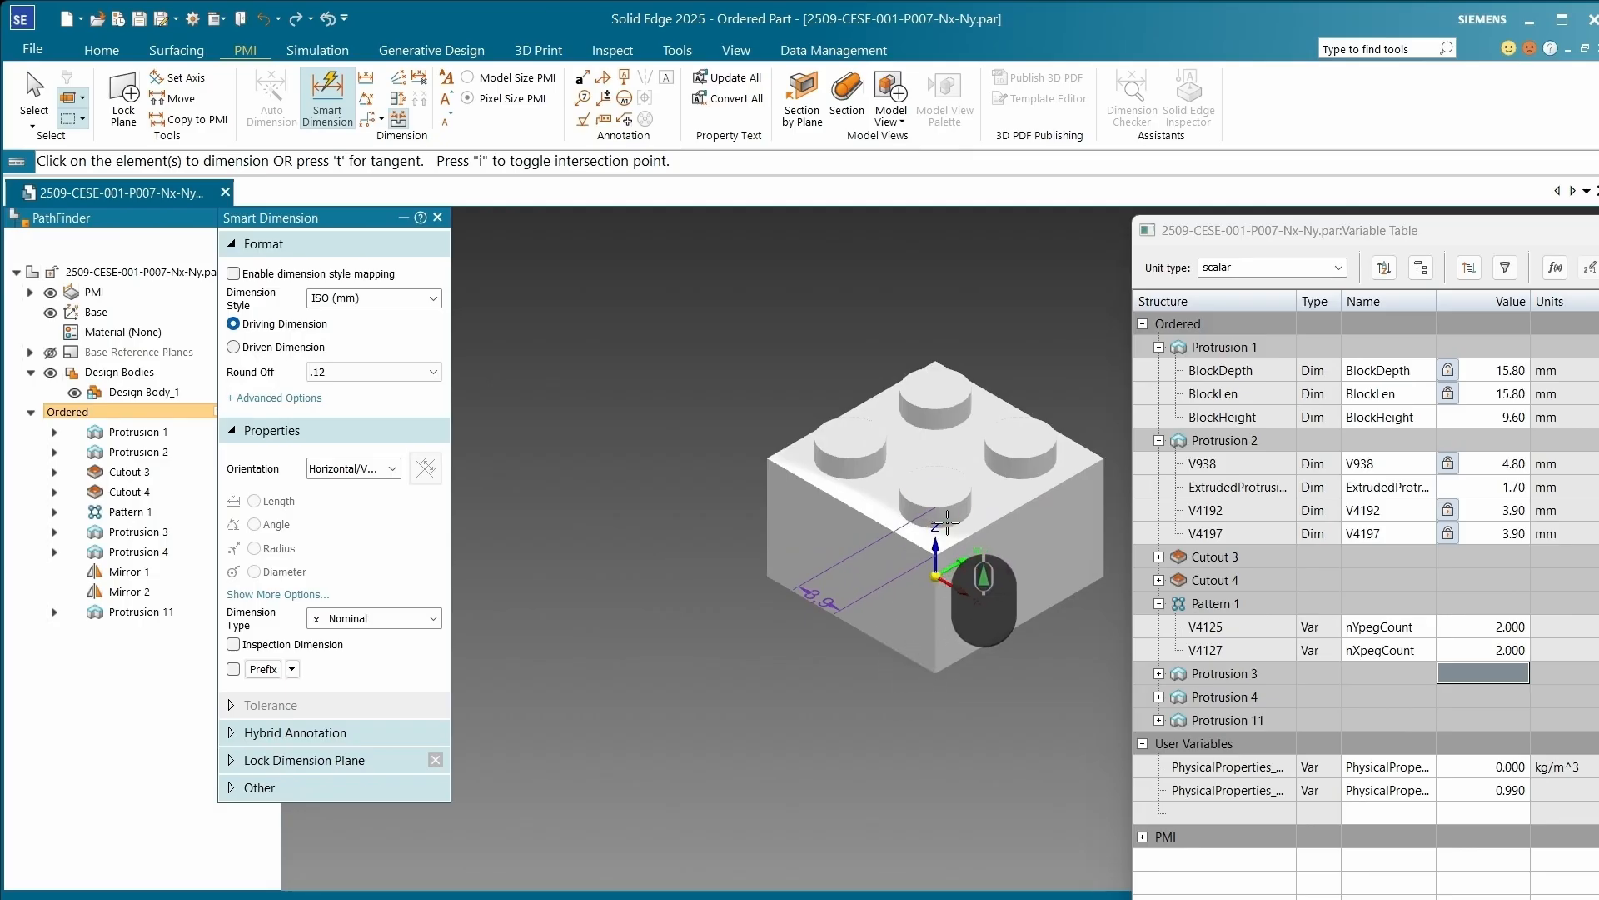
click(860, 505)
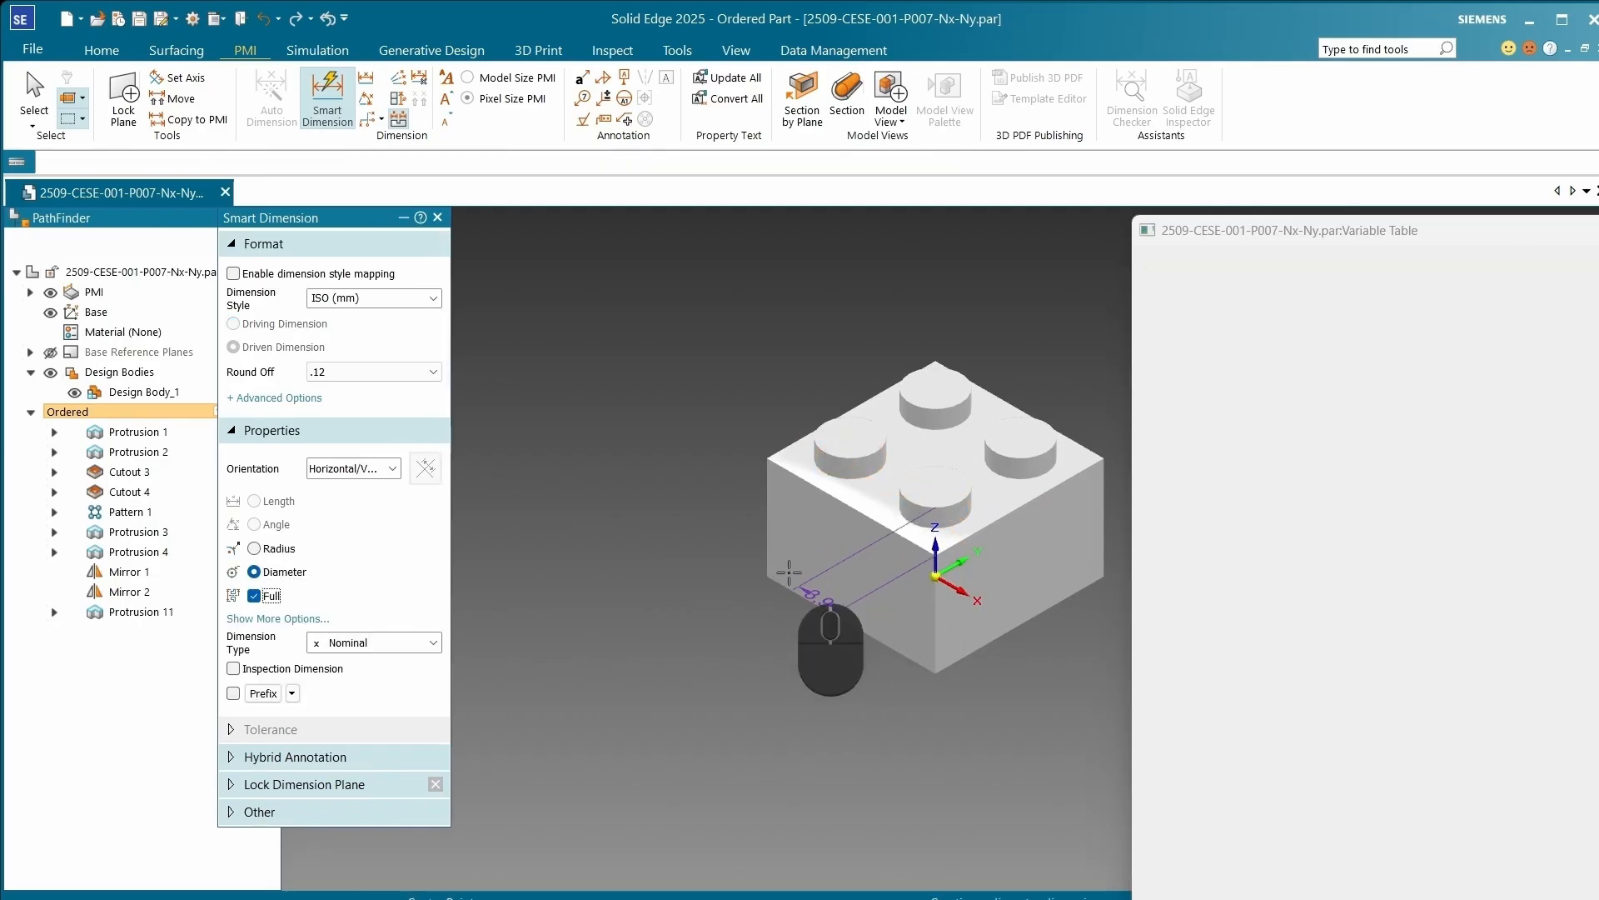
click(752, 598)
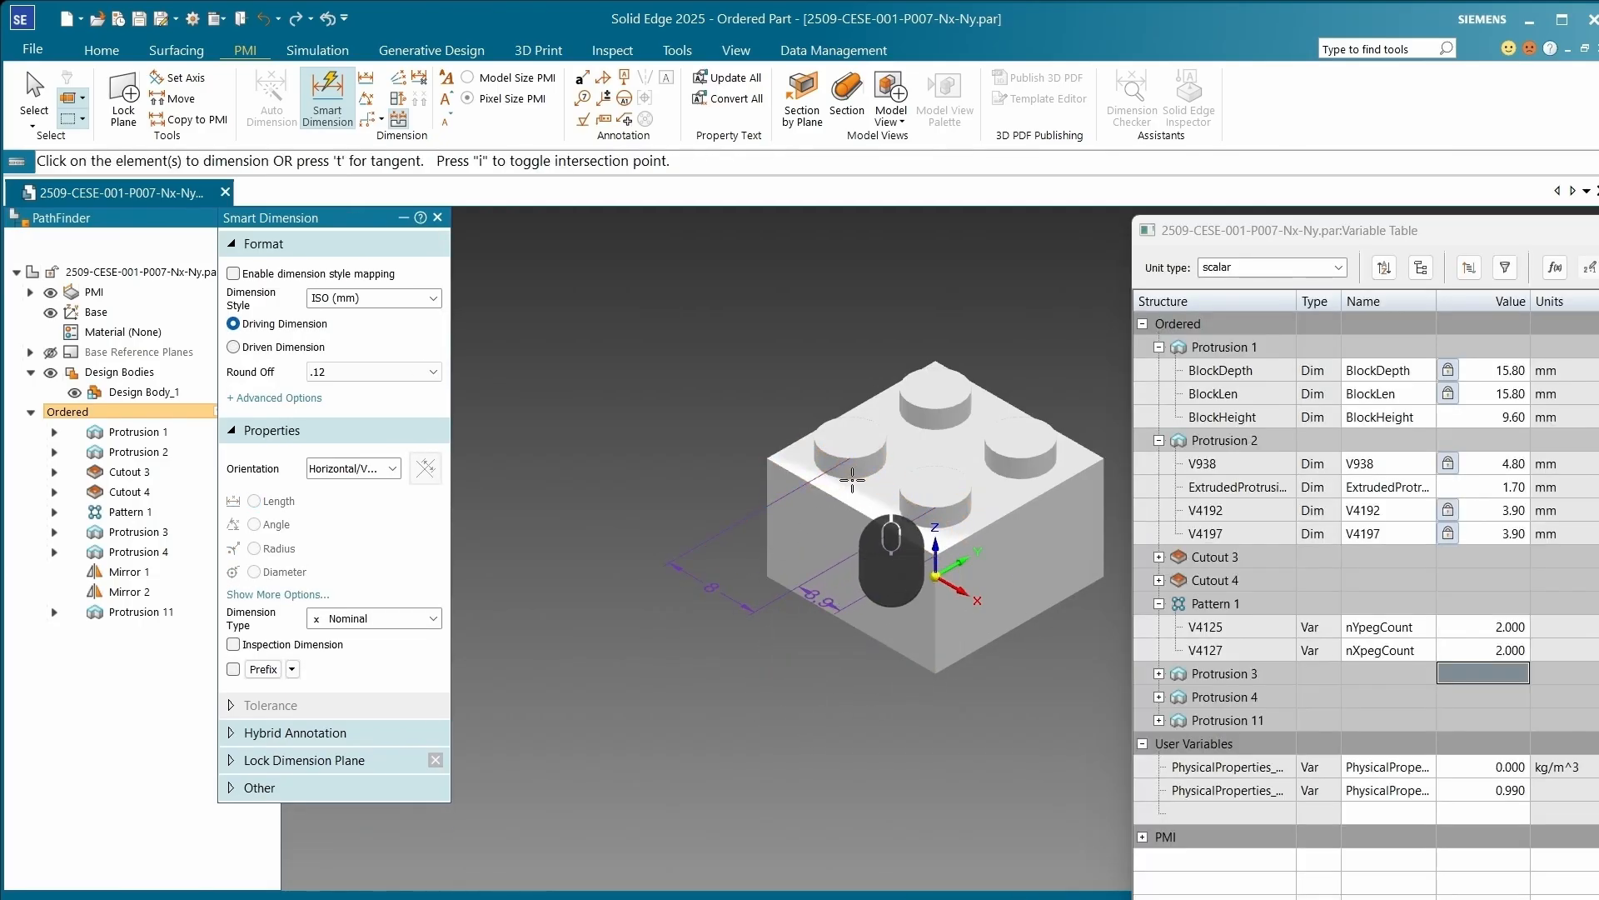
Step: Add a PMI dimension along X between the left peg and the block's nearby top edge
click(853, 476)
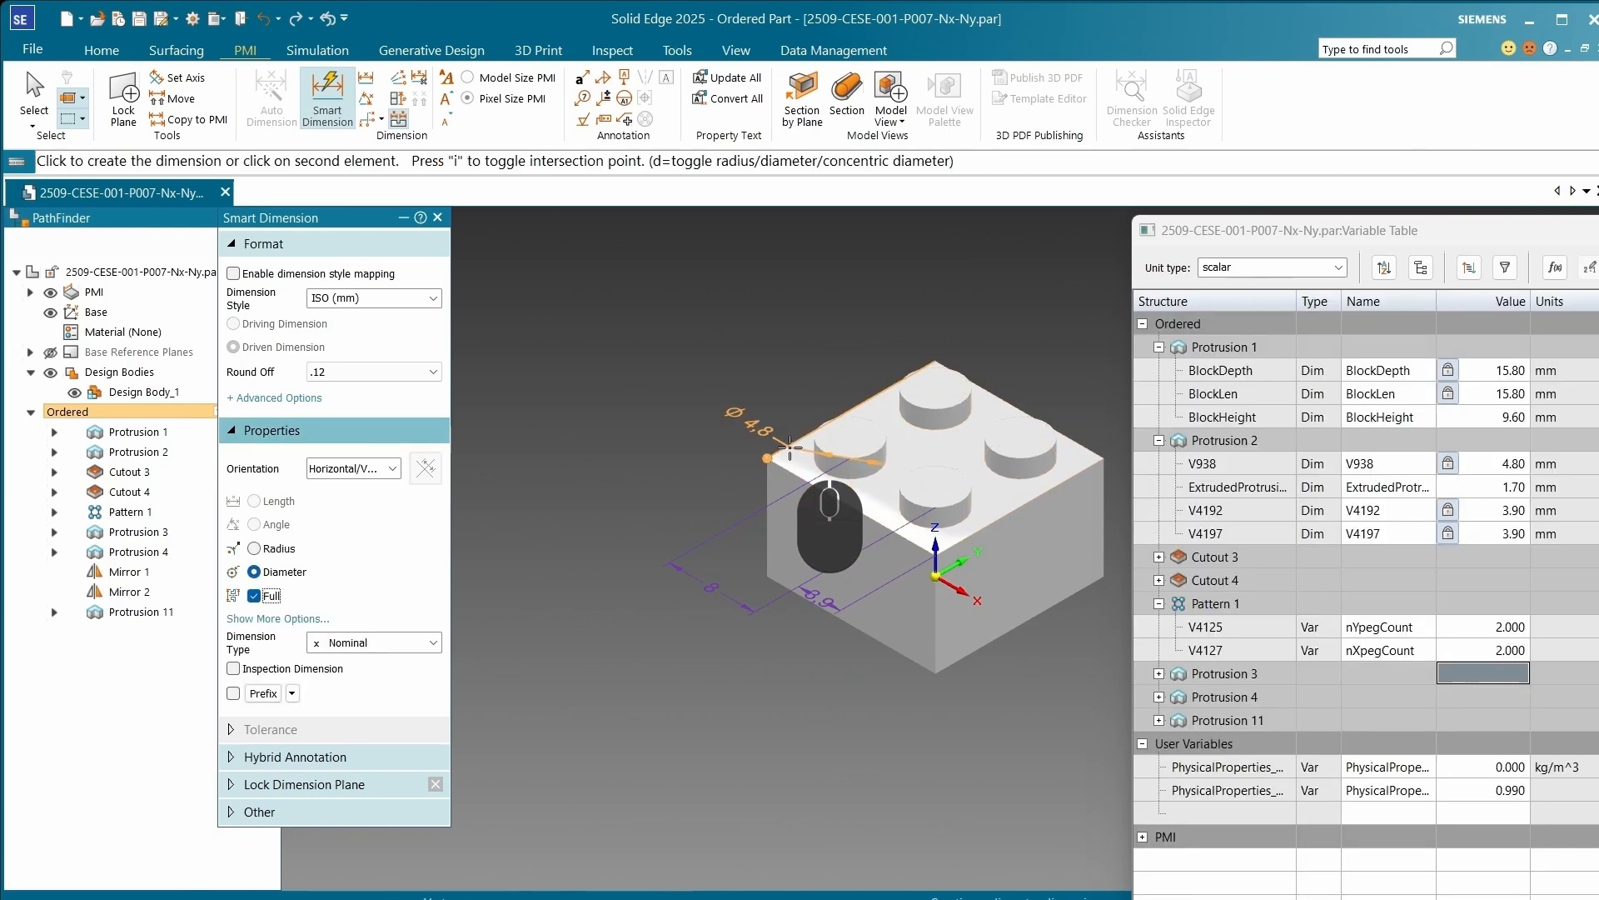
click(789, 448)
click(692, 529)
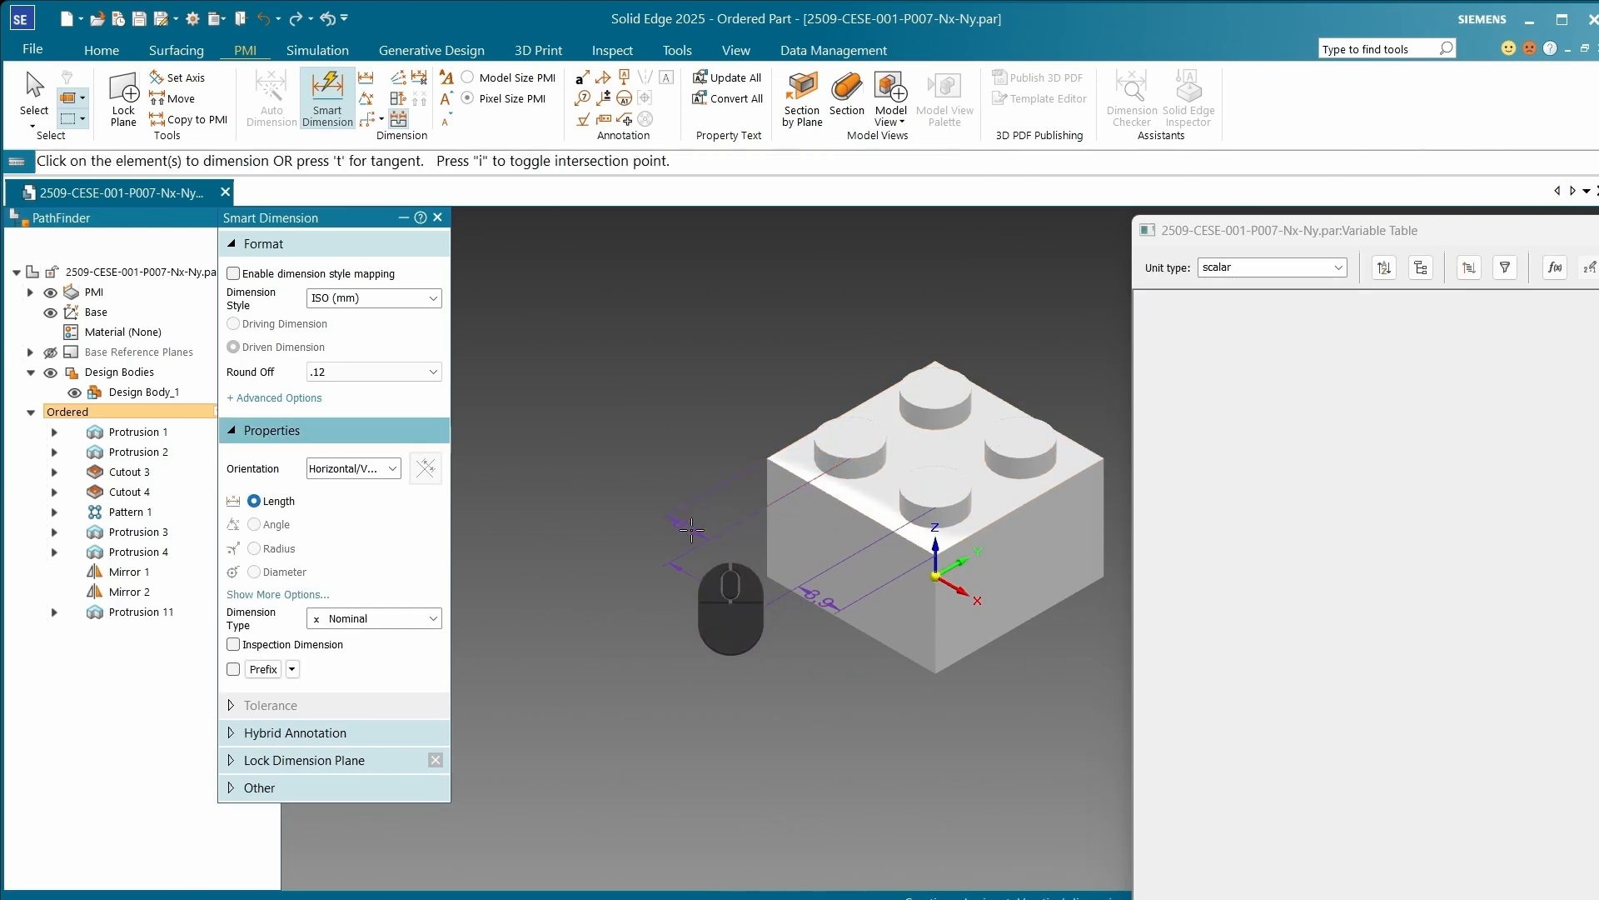
scroll(1023, 596, up, 1)
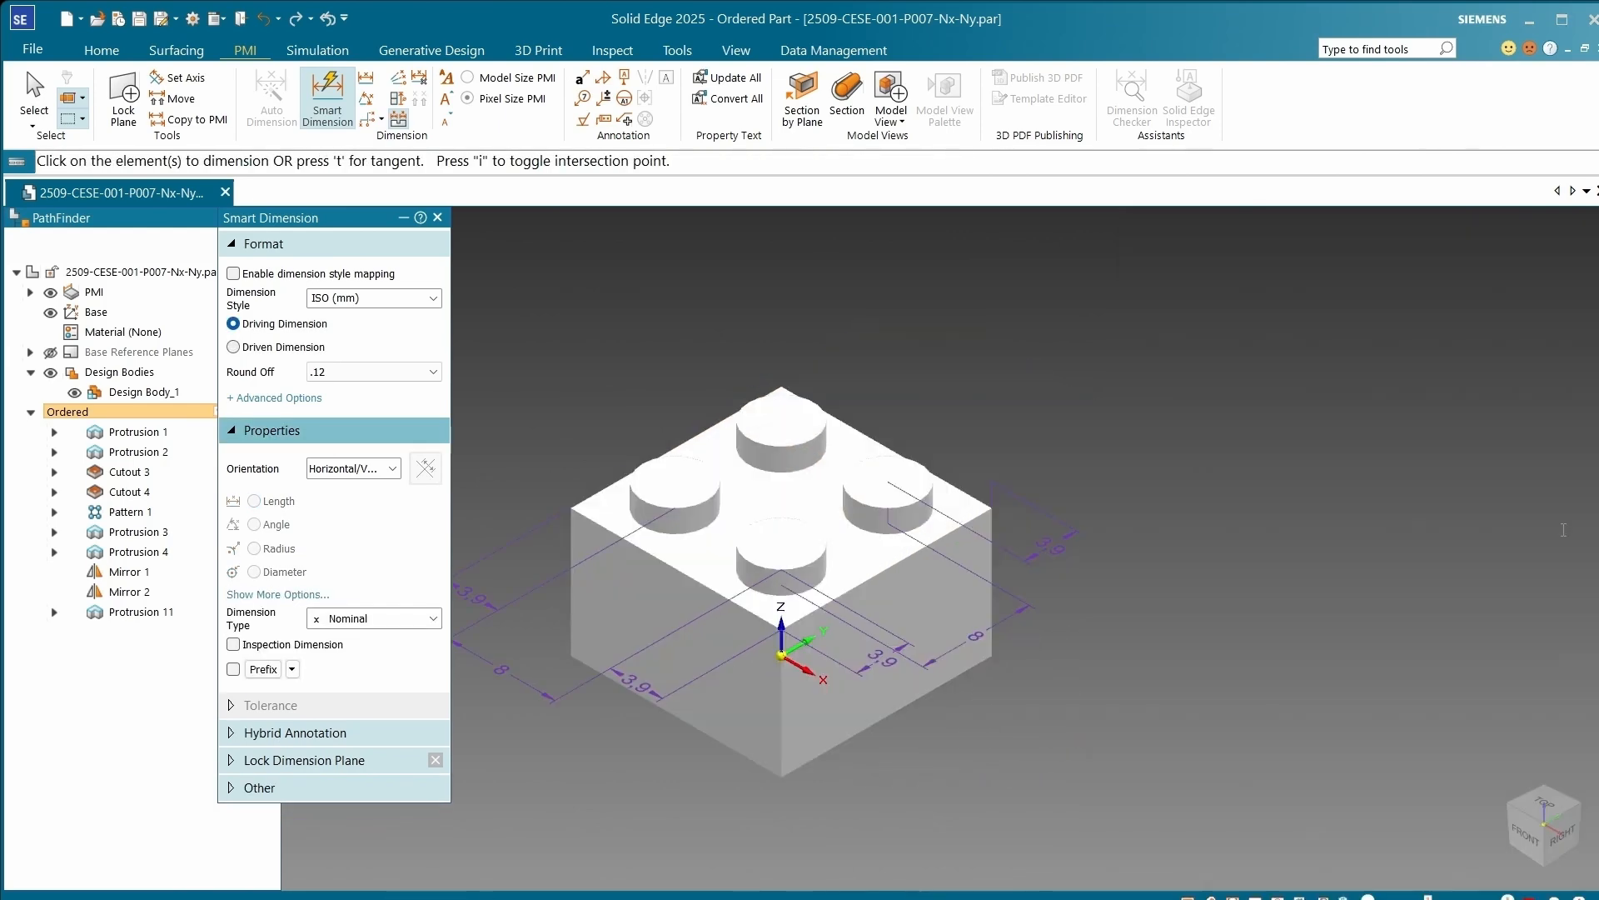
click(1552, 802)
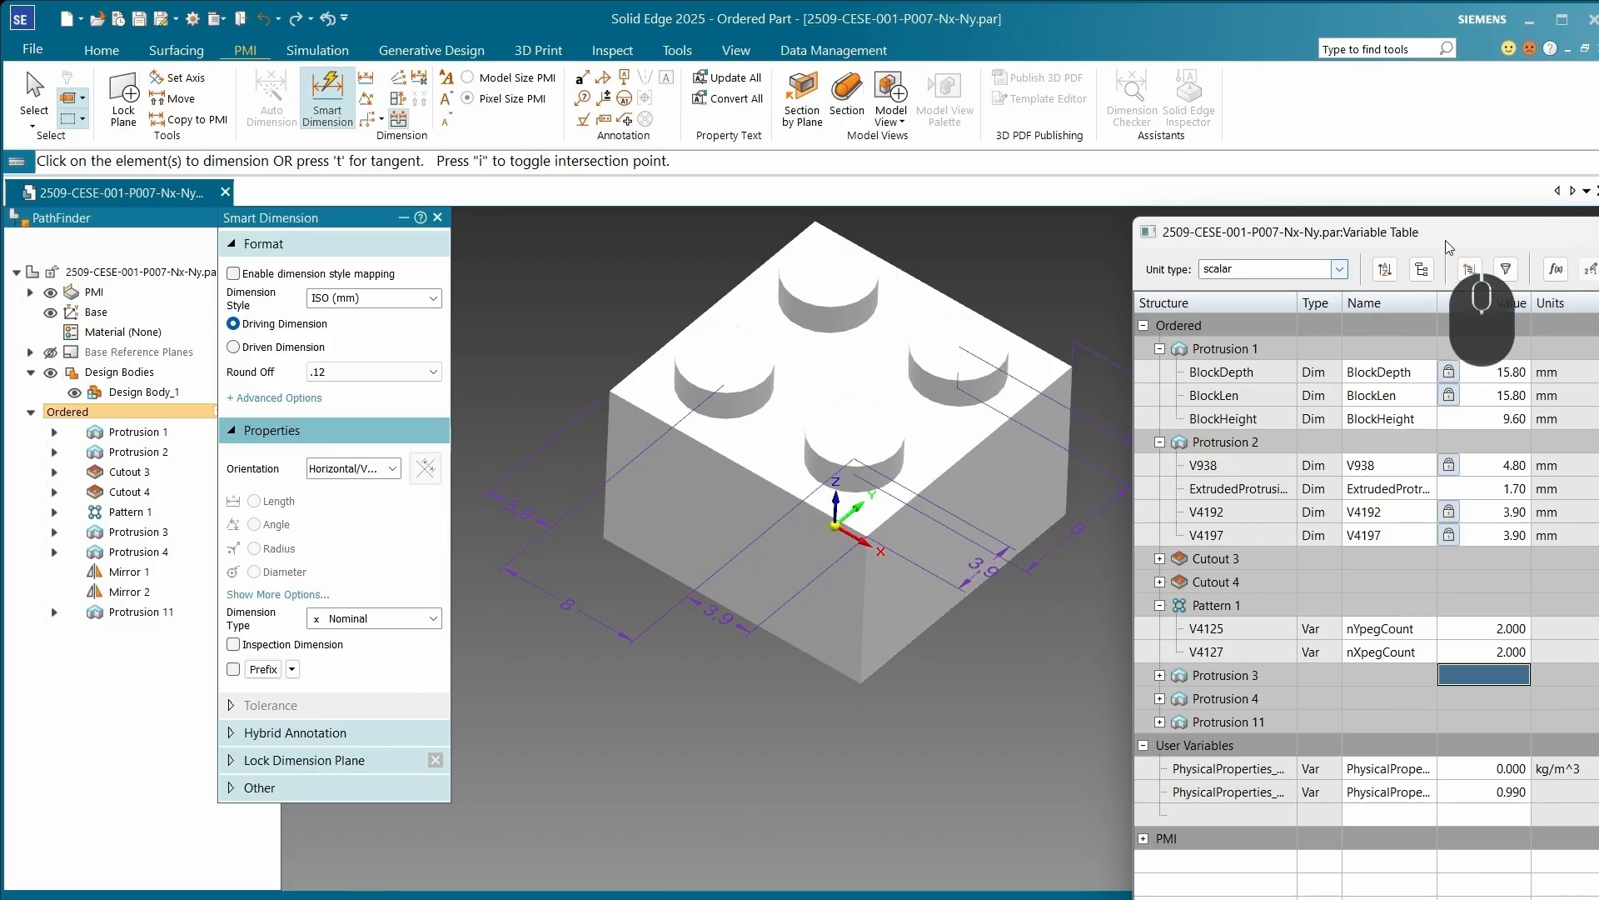
Step: Define the BlockLen variable with the formula =2*3.9+8*(nXpegCount-1)
click(1437, 265)
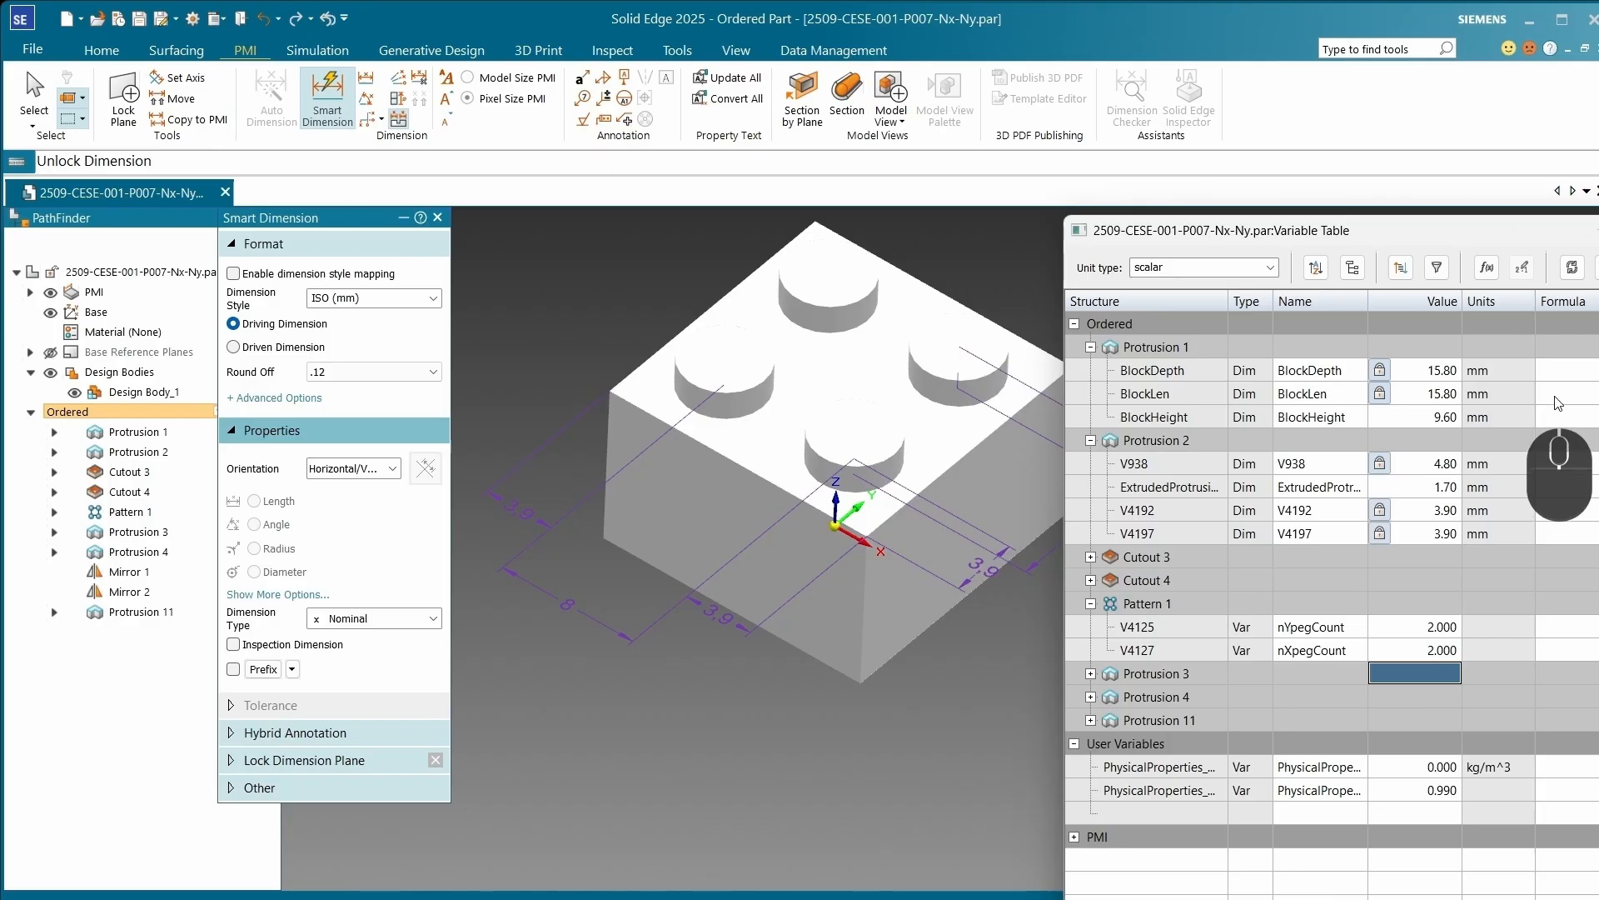
drag(1547, 245, 1419, 237)
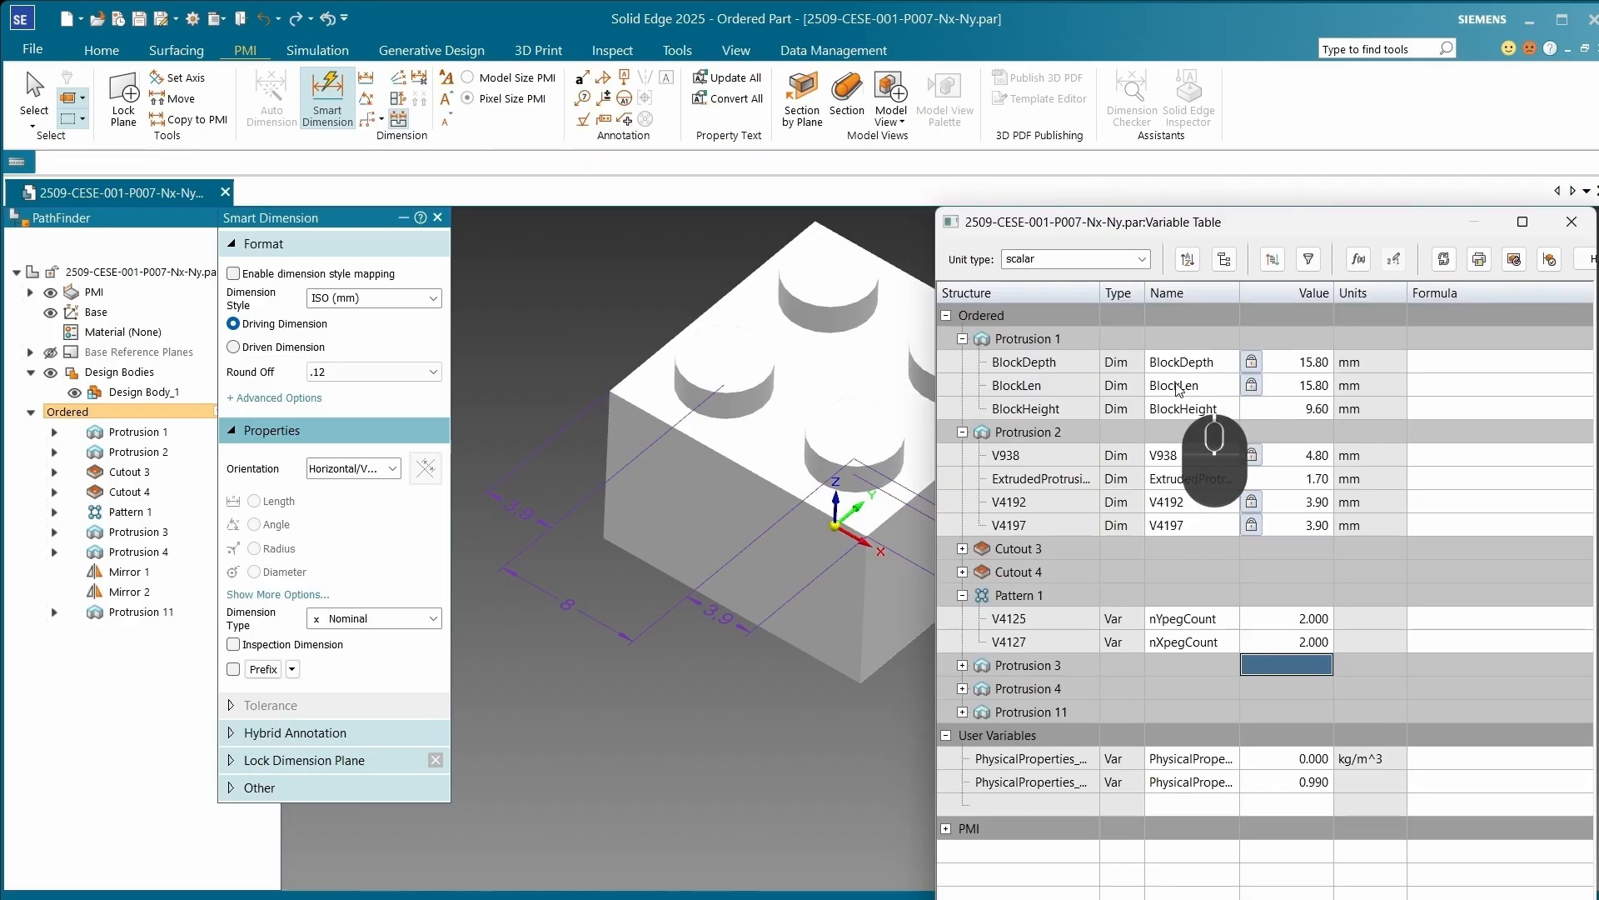
click(1439, 386)
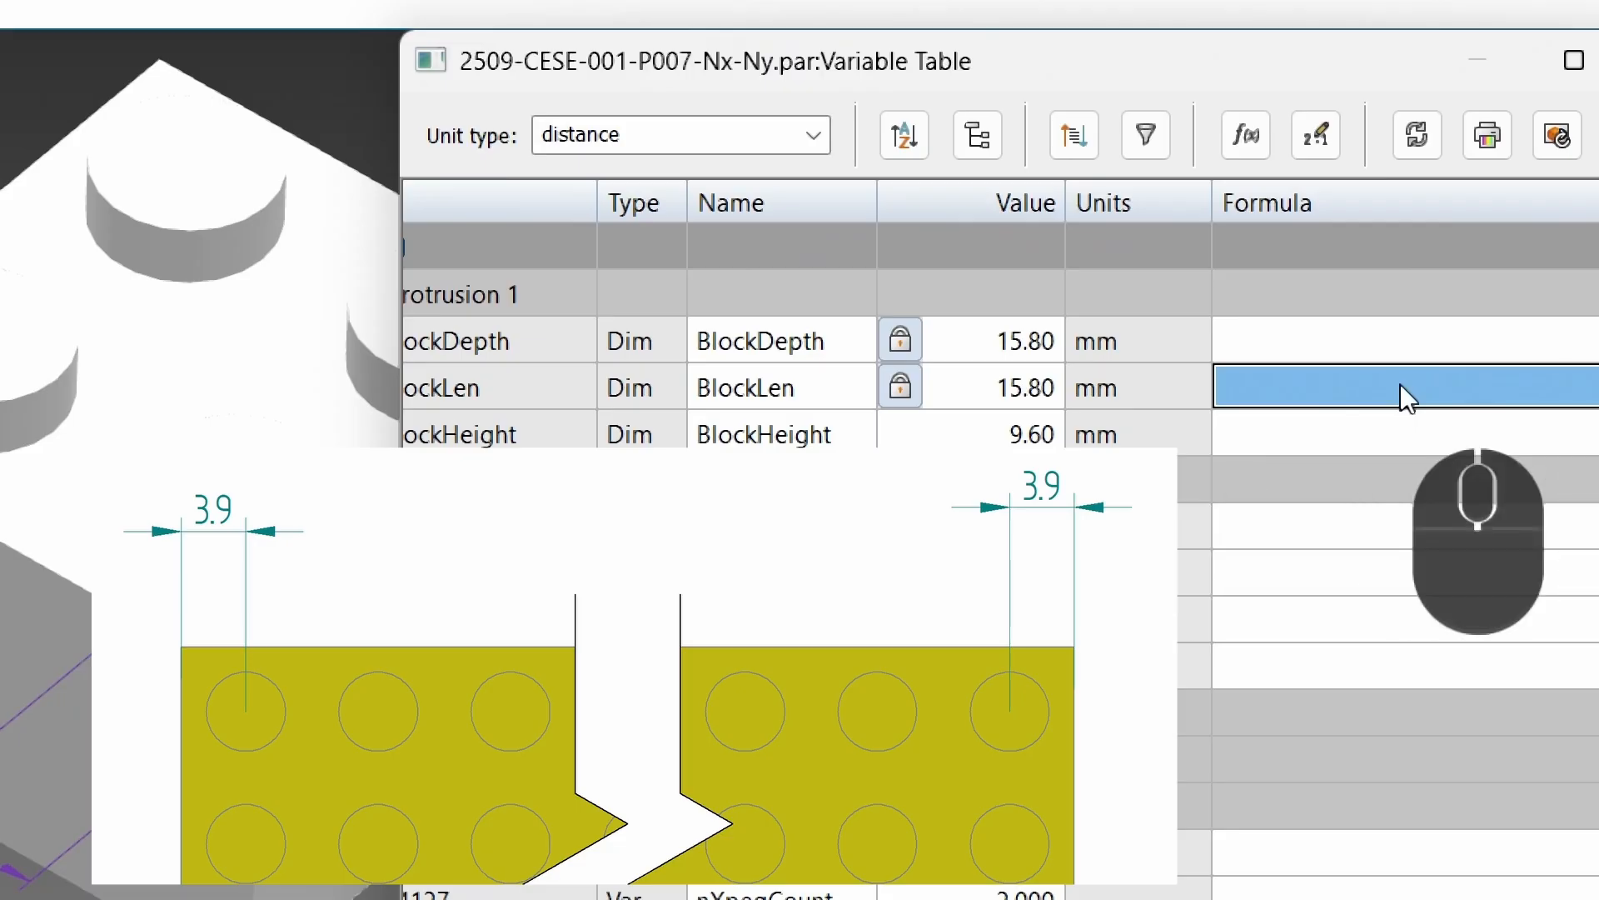
text(=)
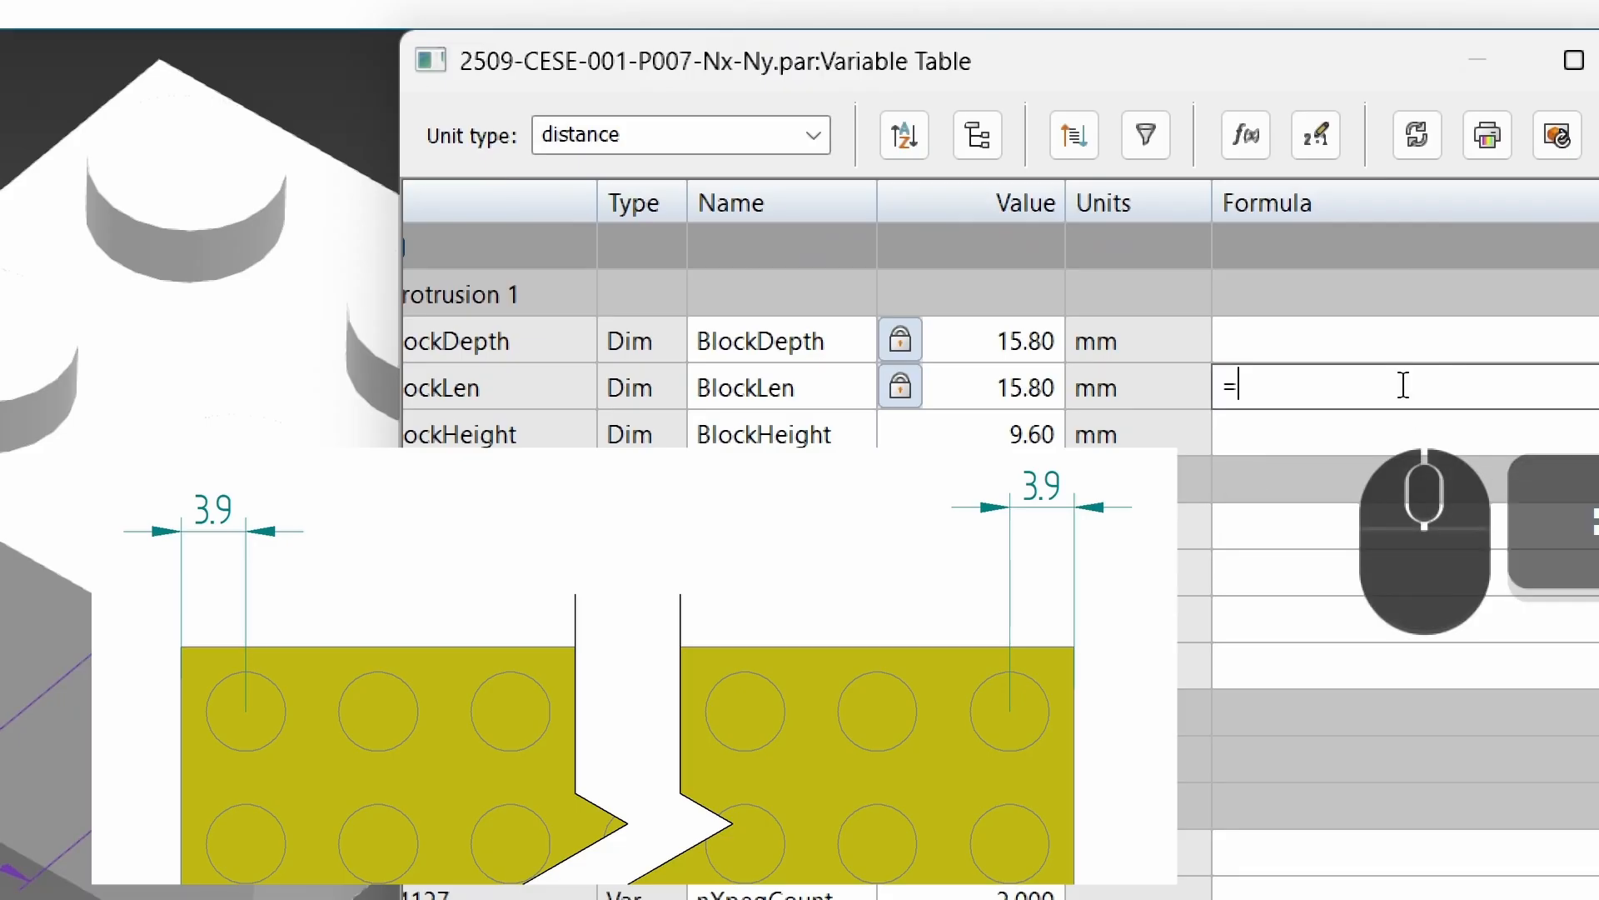
text(2*)
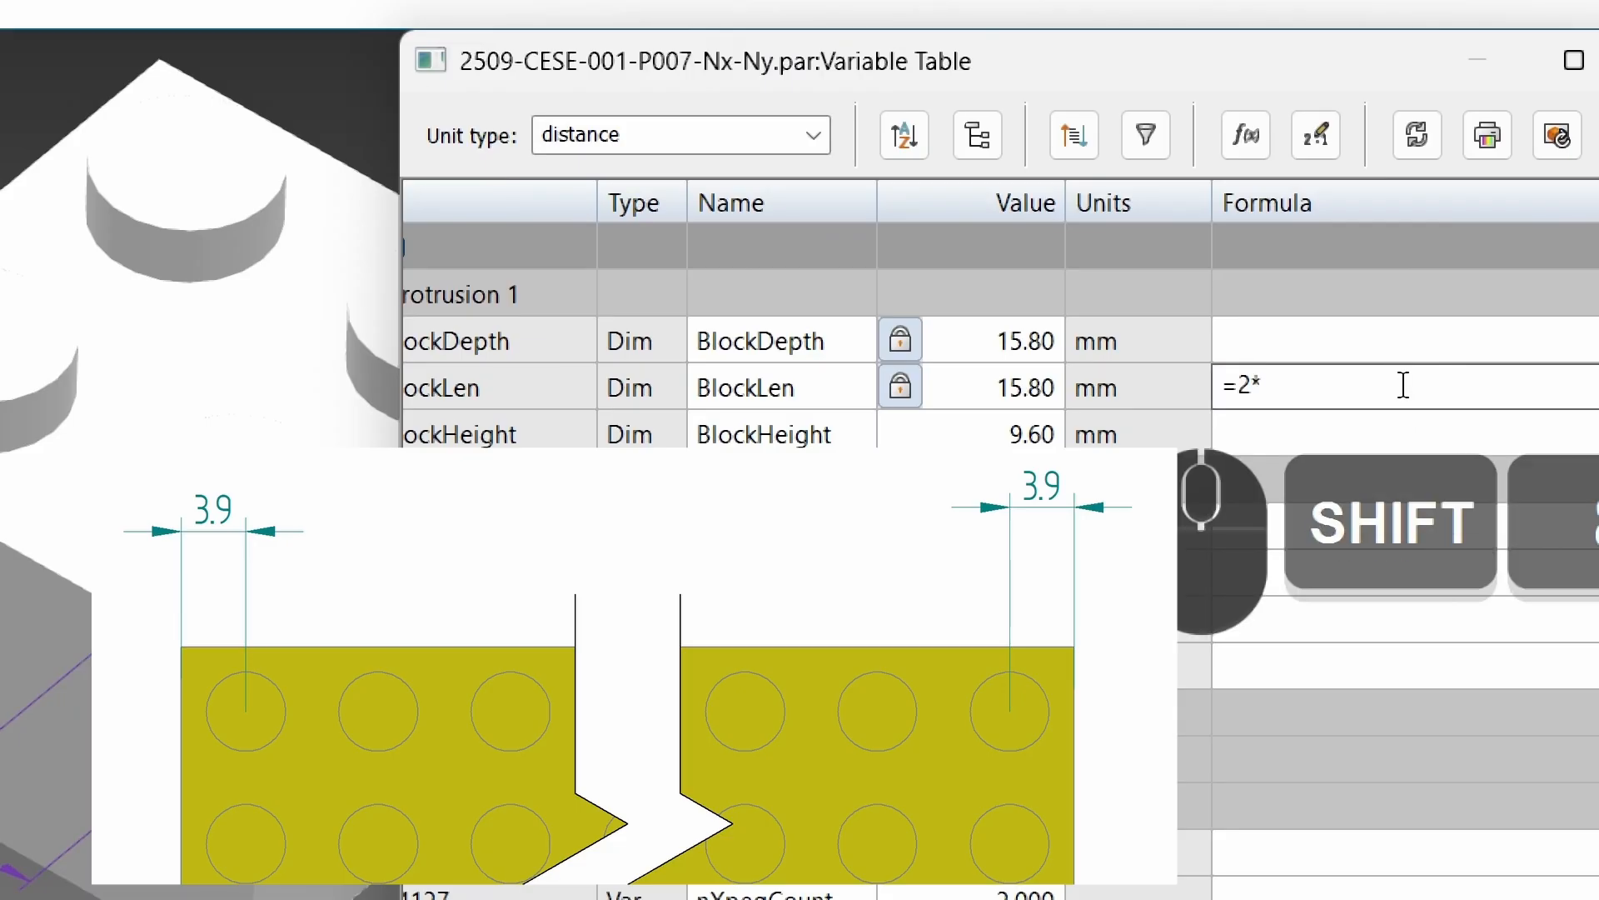
text(3.9)
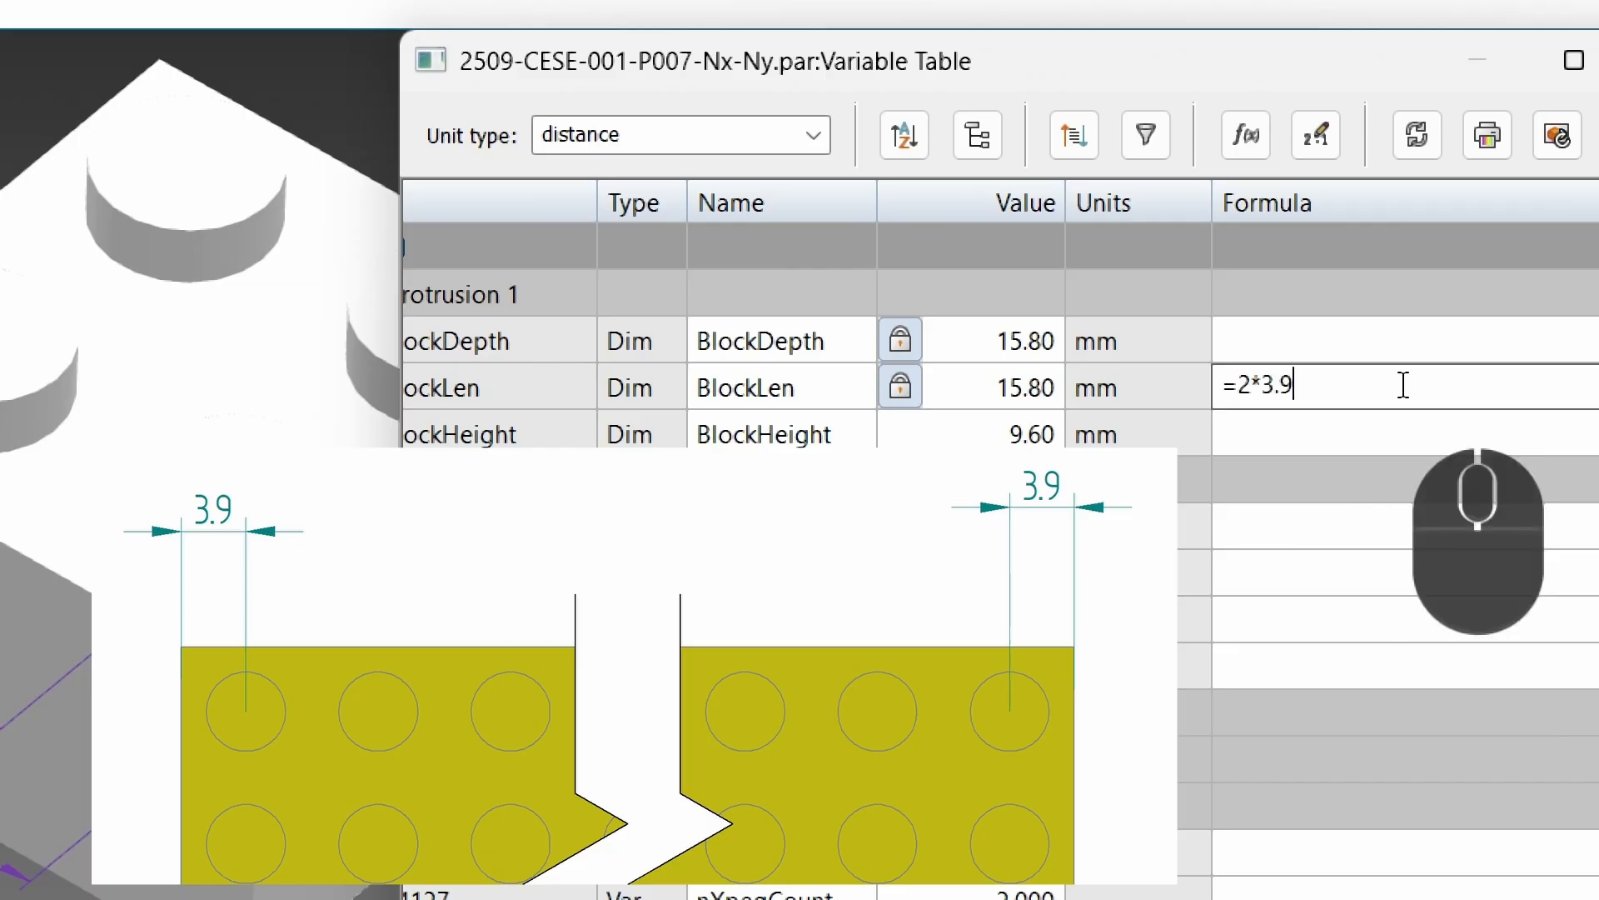
text(+)
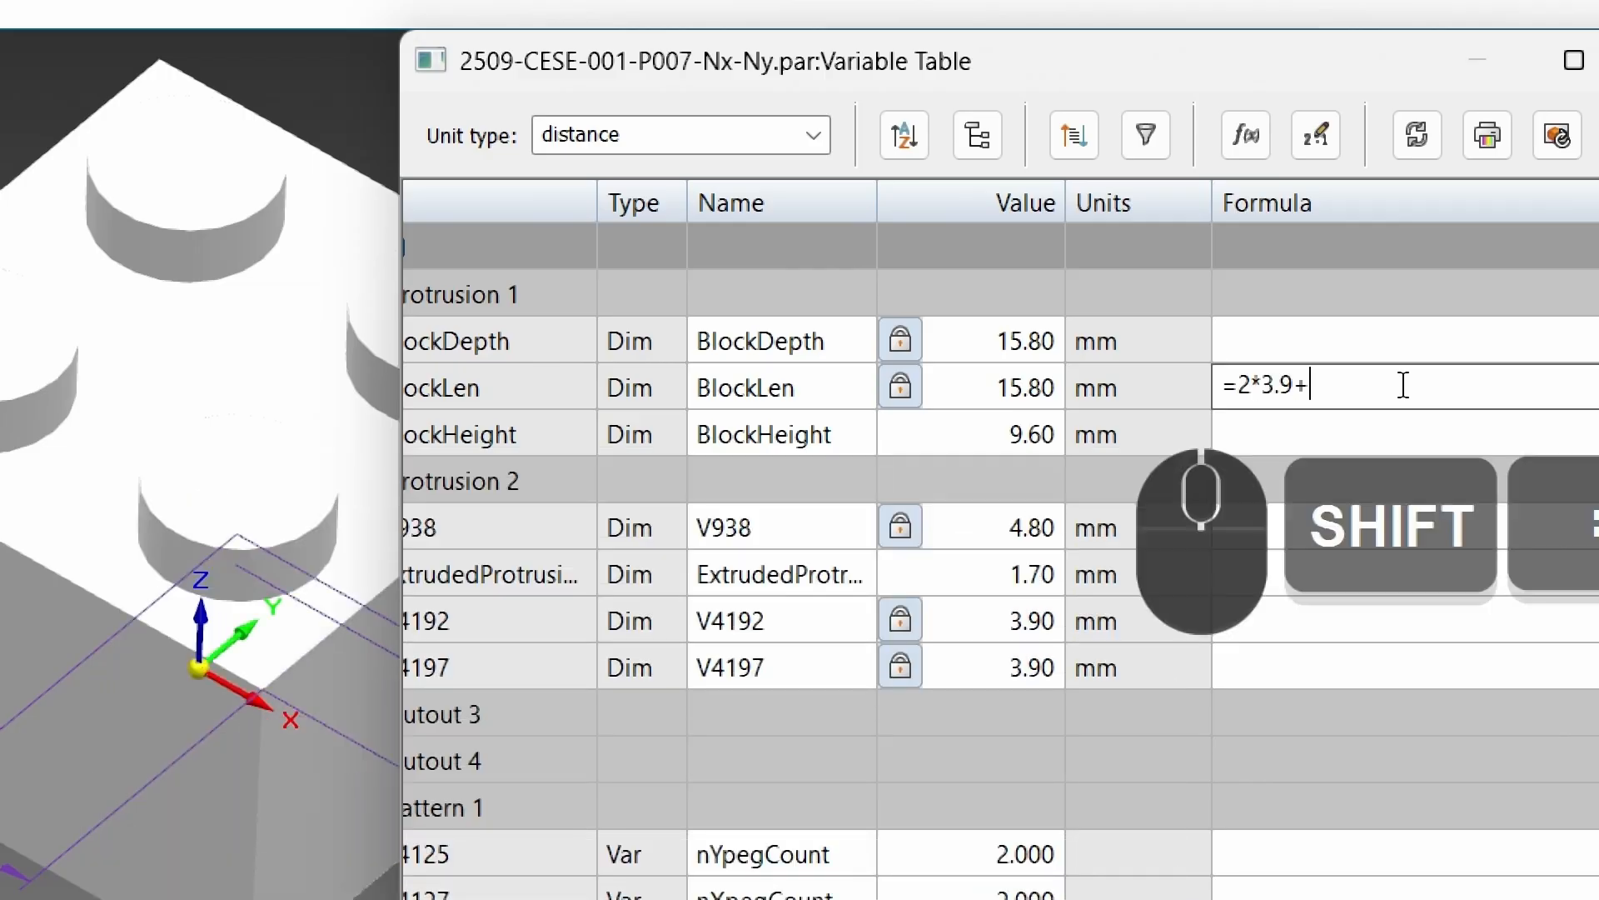
text(8*)
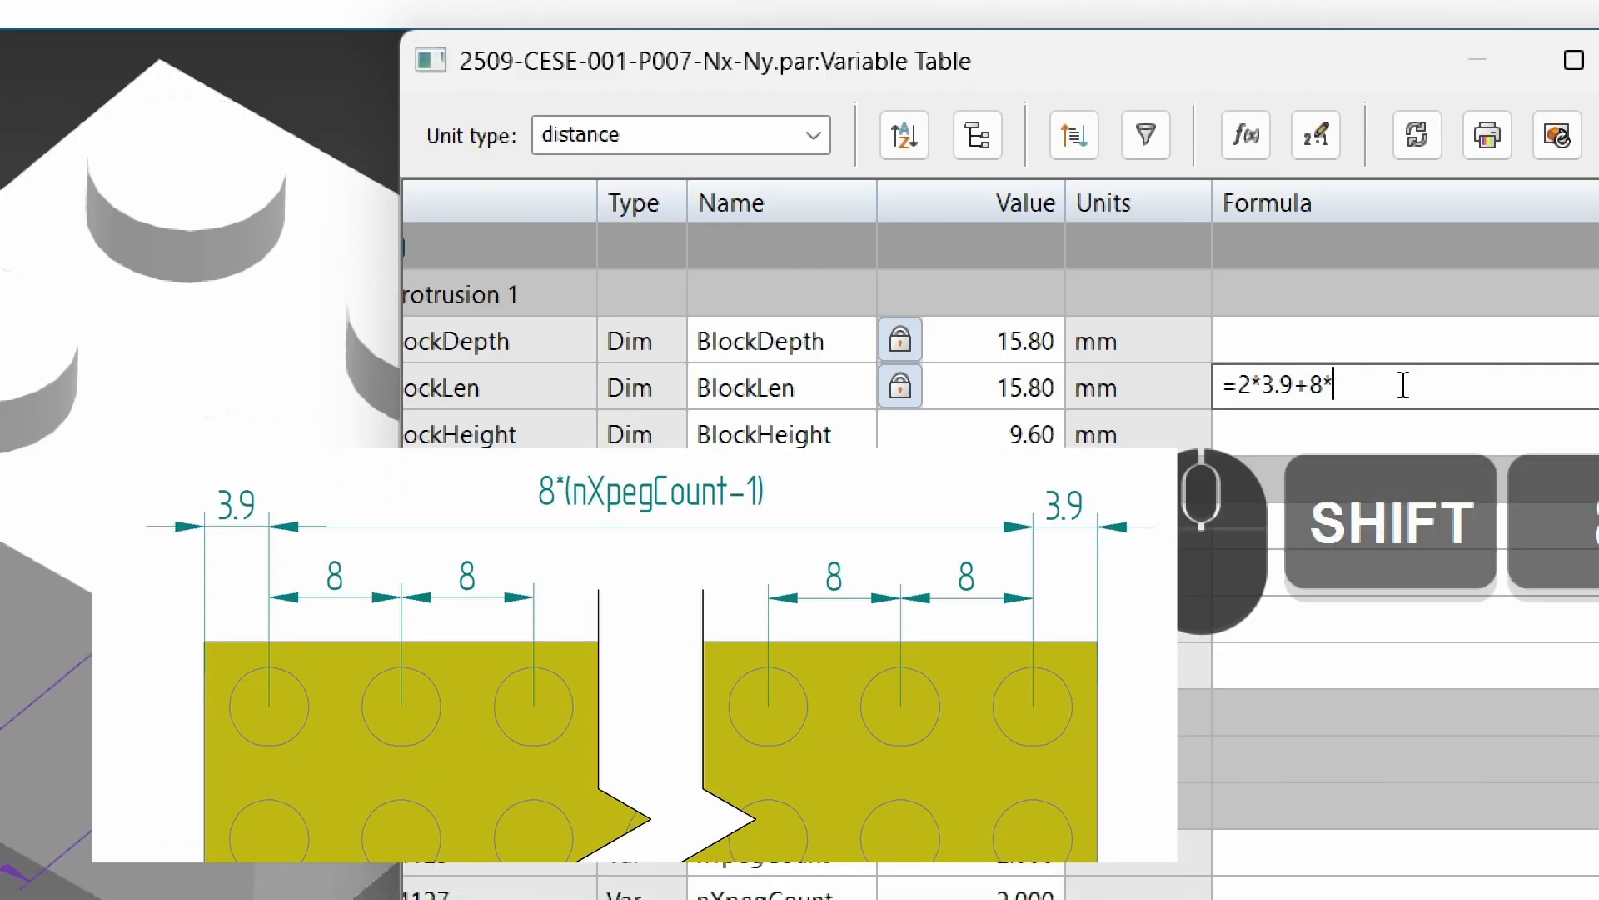
text(()
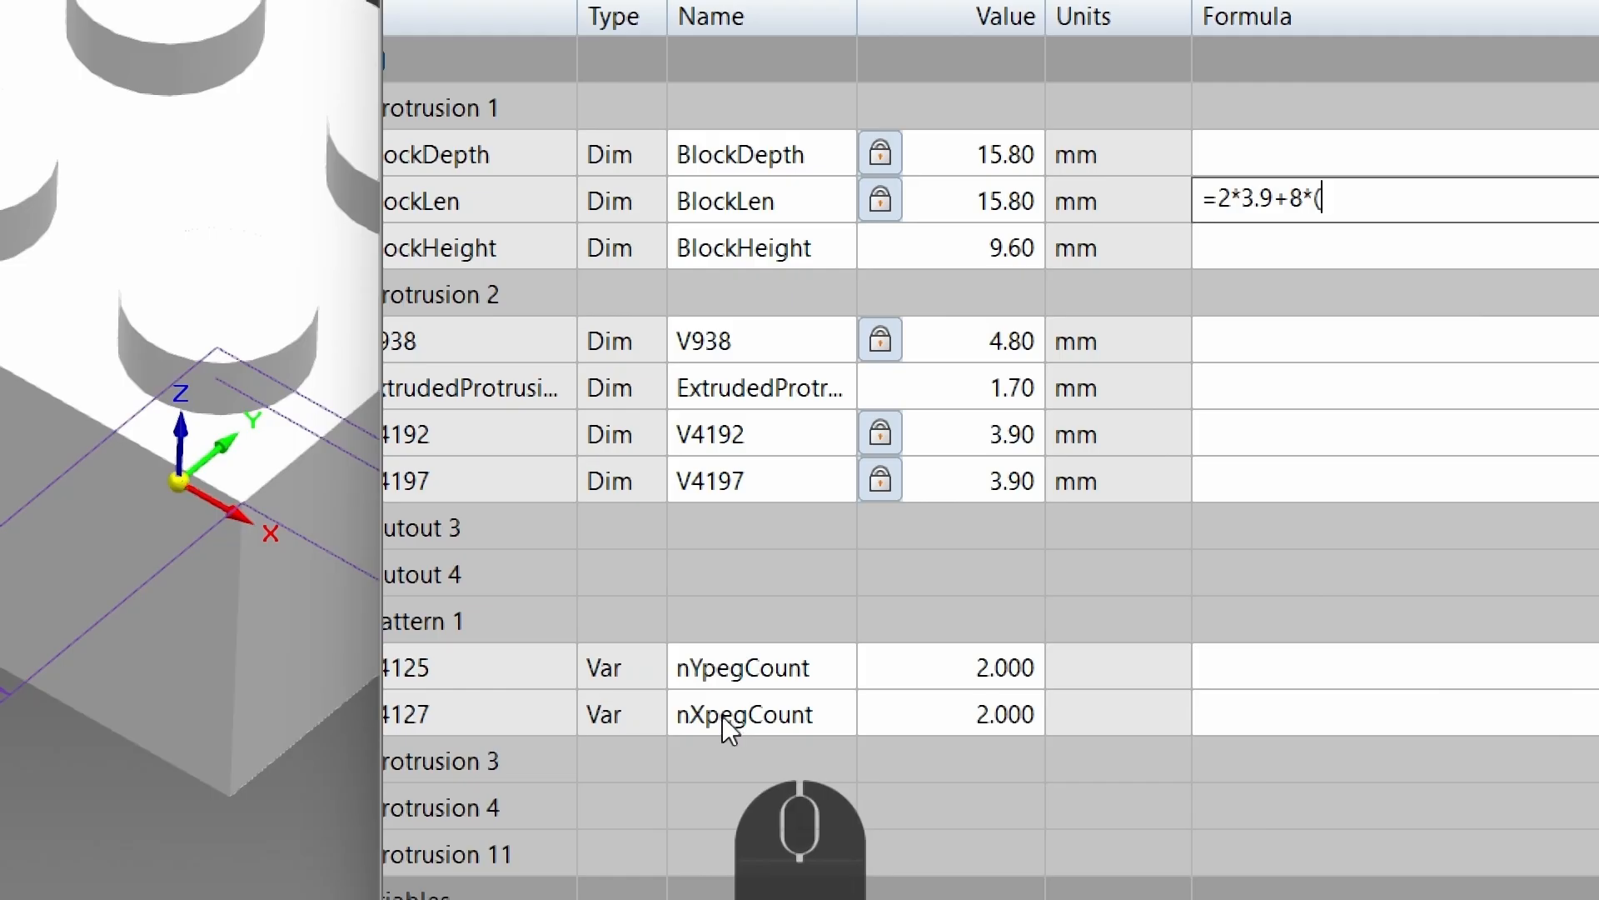
click(722, 716)
text(-1)
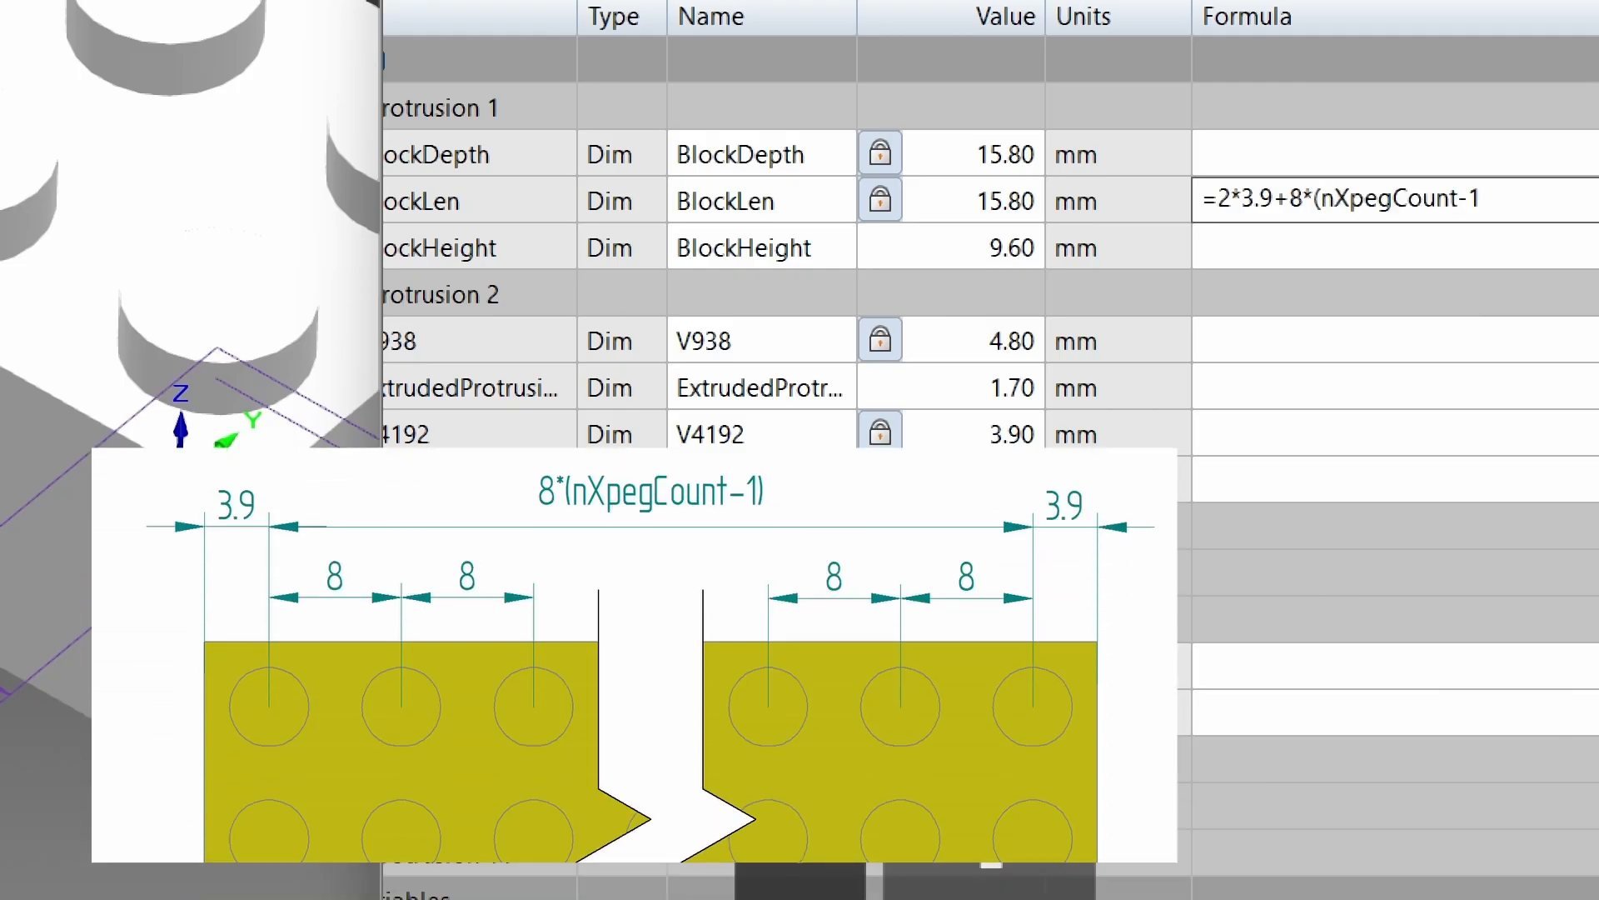
text())
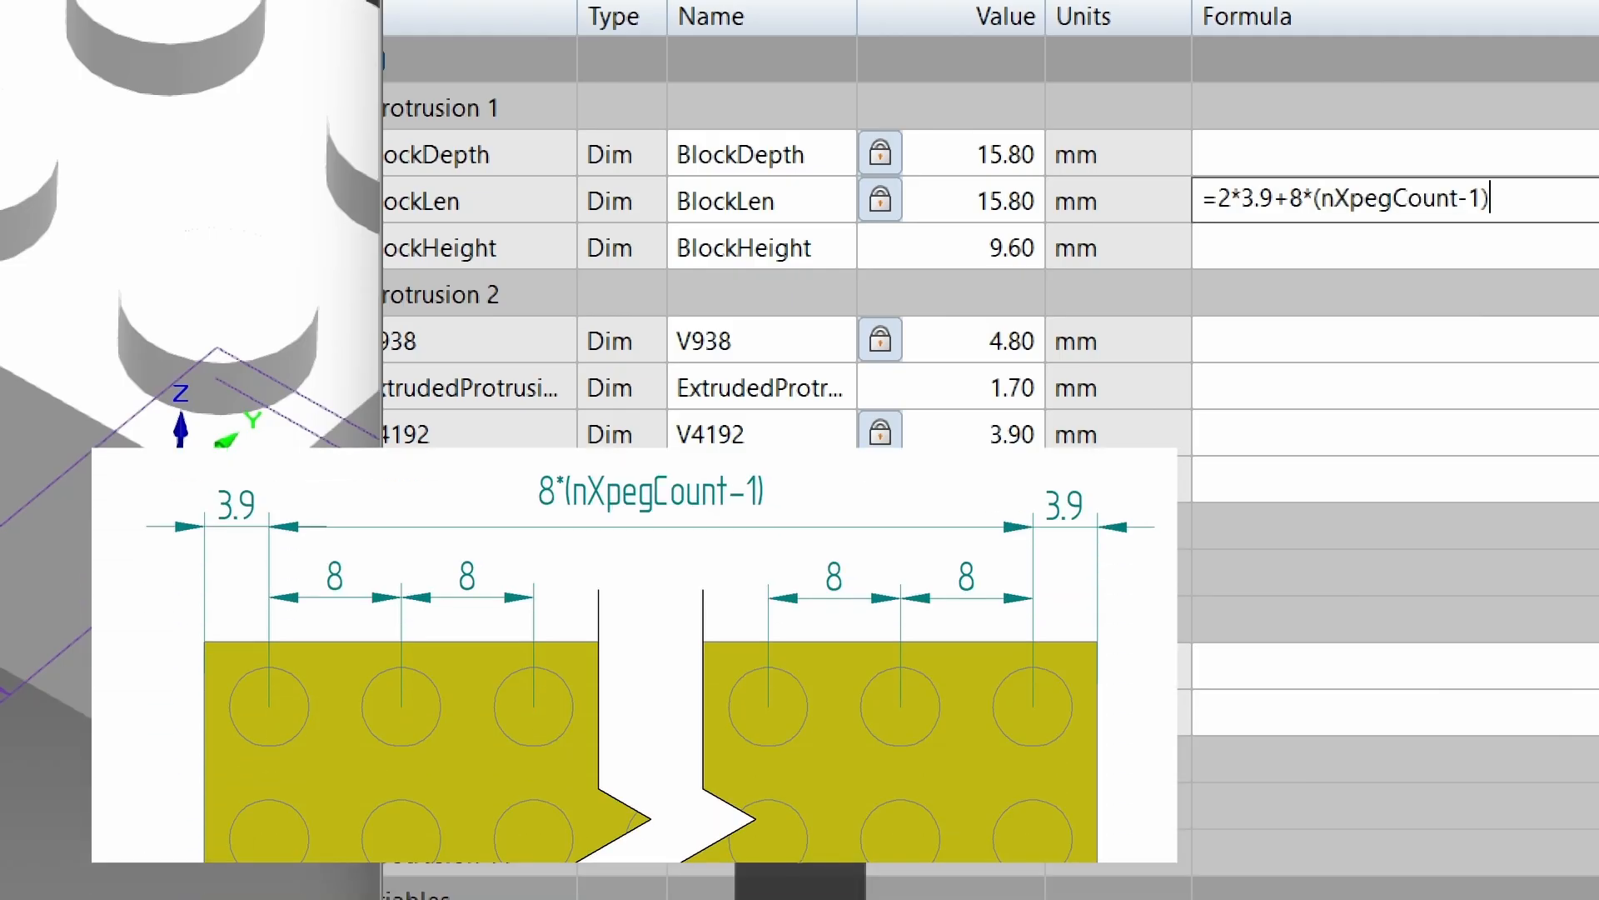
key(Return)
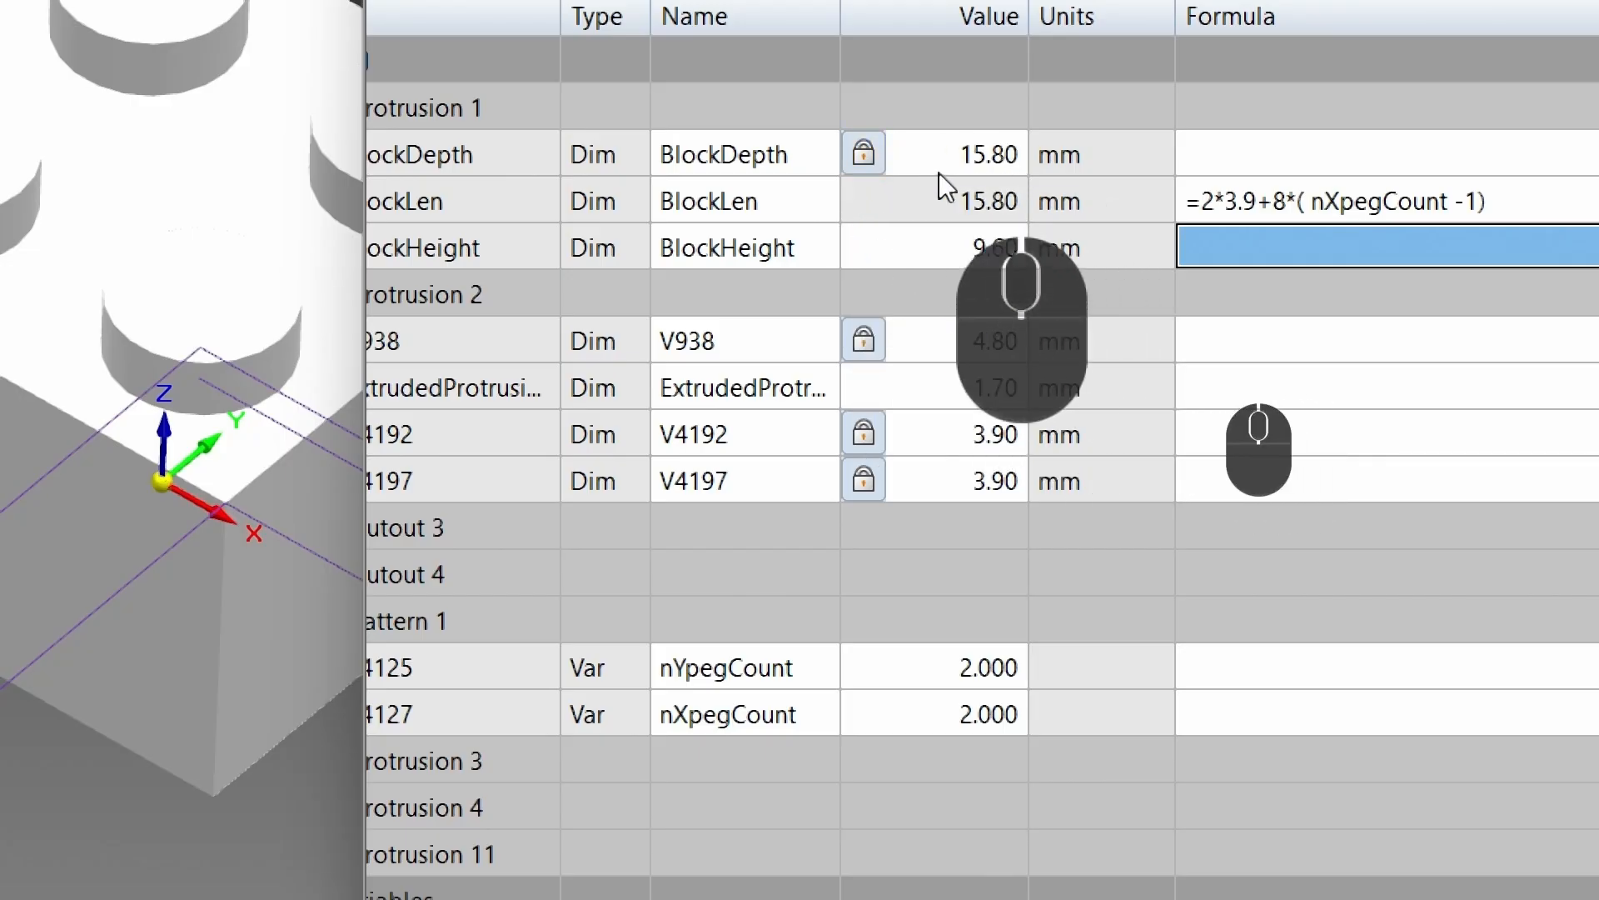
Step: Set the nXpegCount variable to 3 to test the block length formula
click(1405, 202)
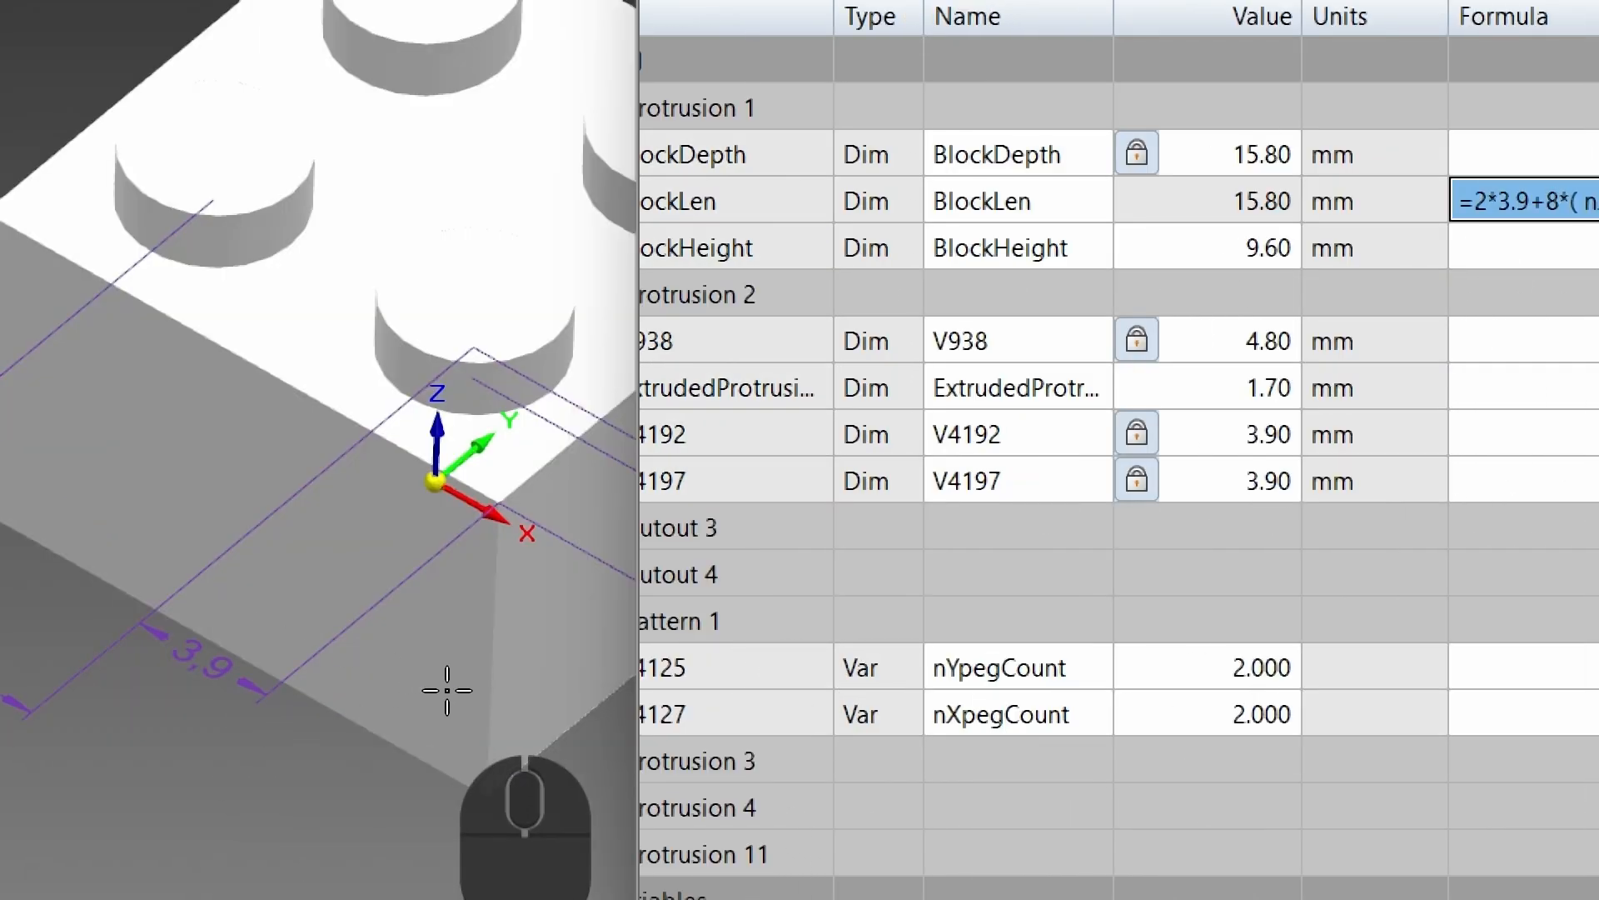
key(ctrl+4)
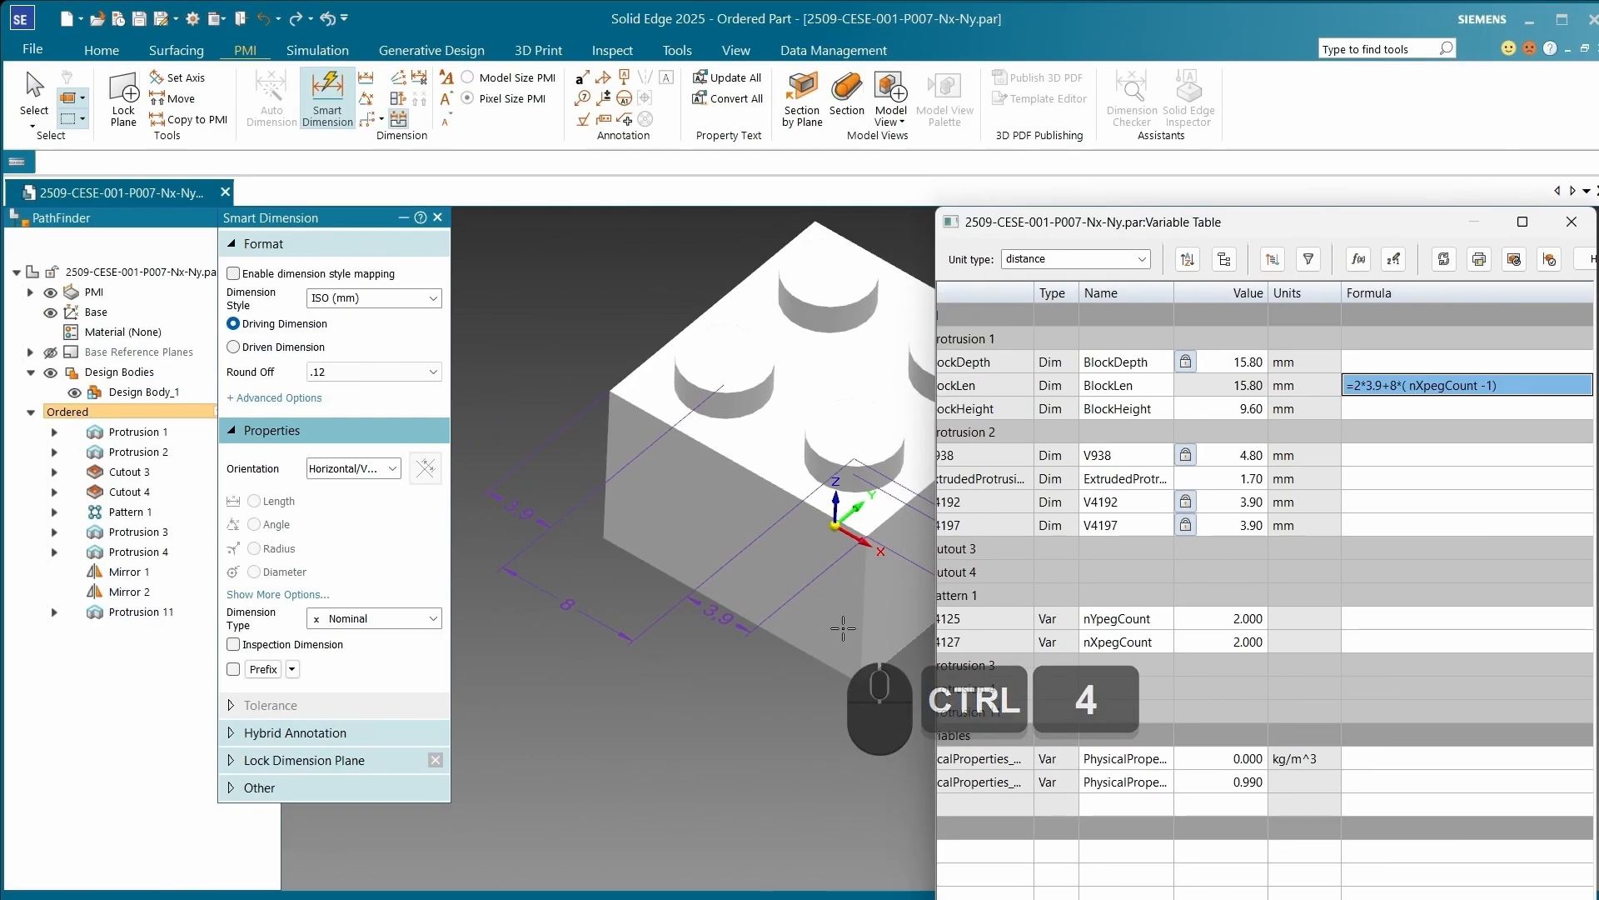
drag(1099, 234, 1241, 236)
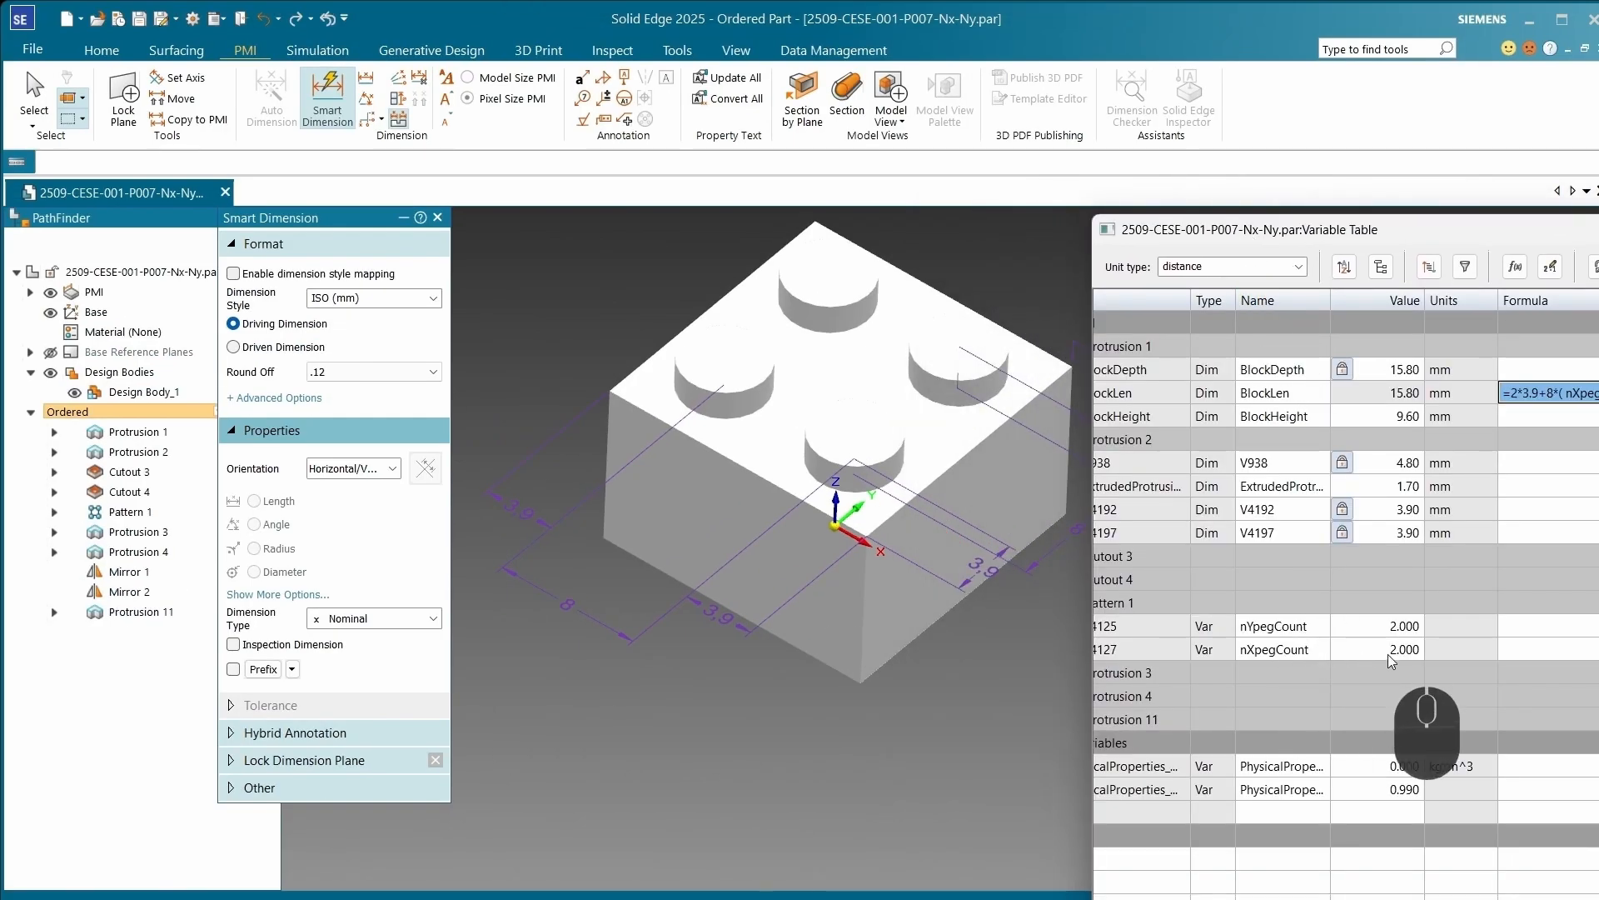
text(3)
key(Return)
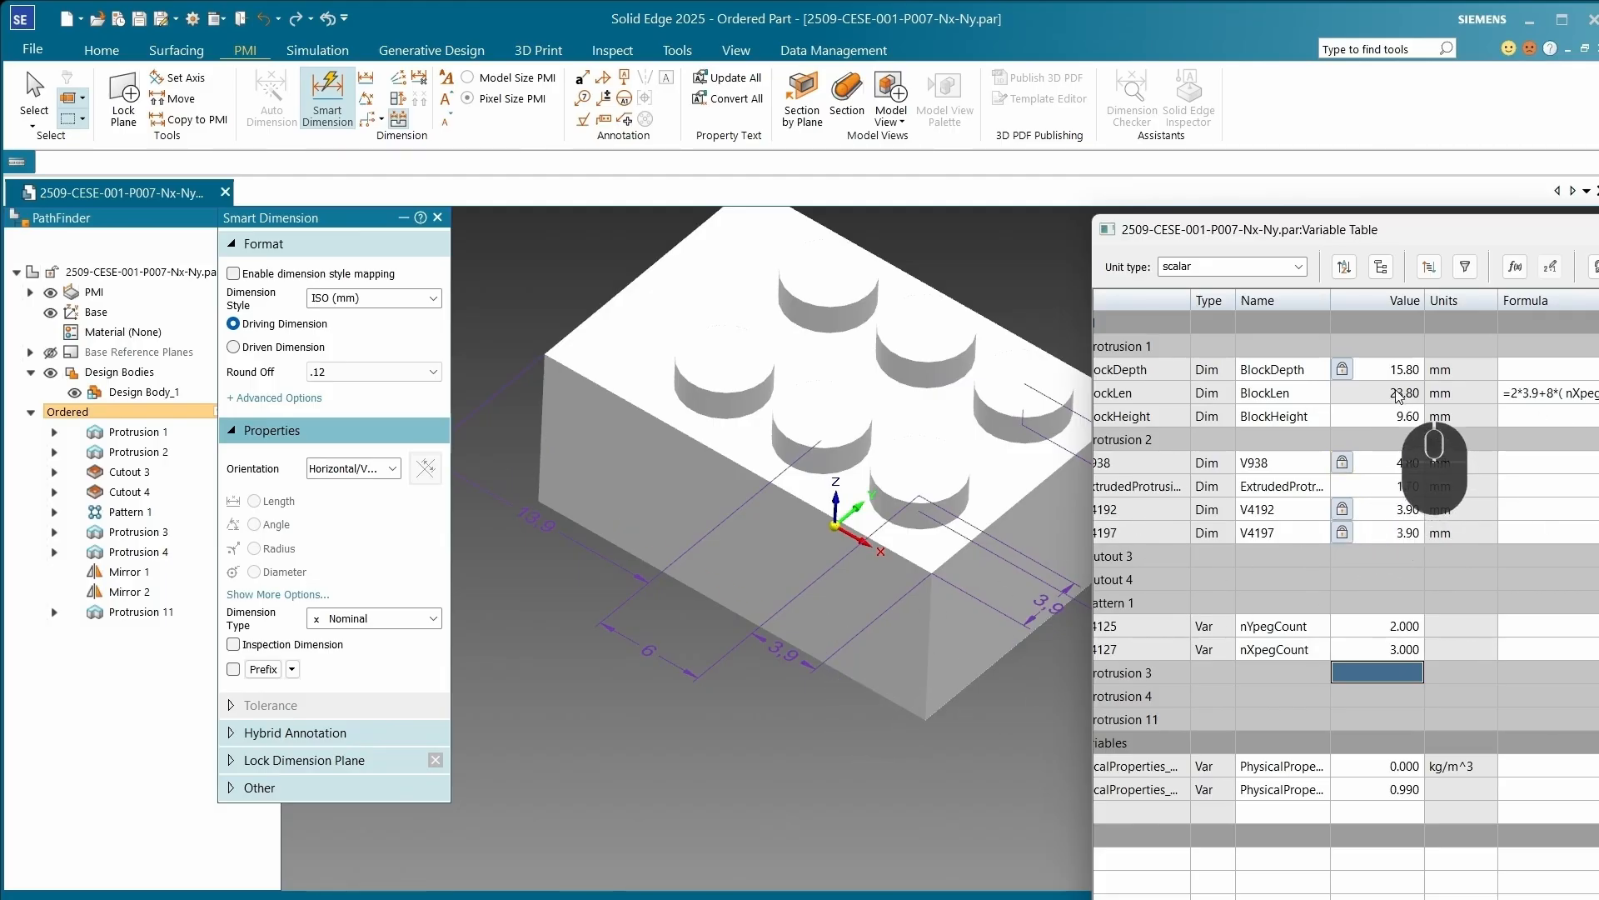
Step: Set the nXpegCount variable to 4 and check how the block and pegs update
click(1379, 649)
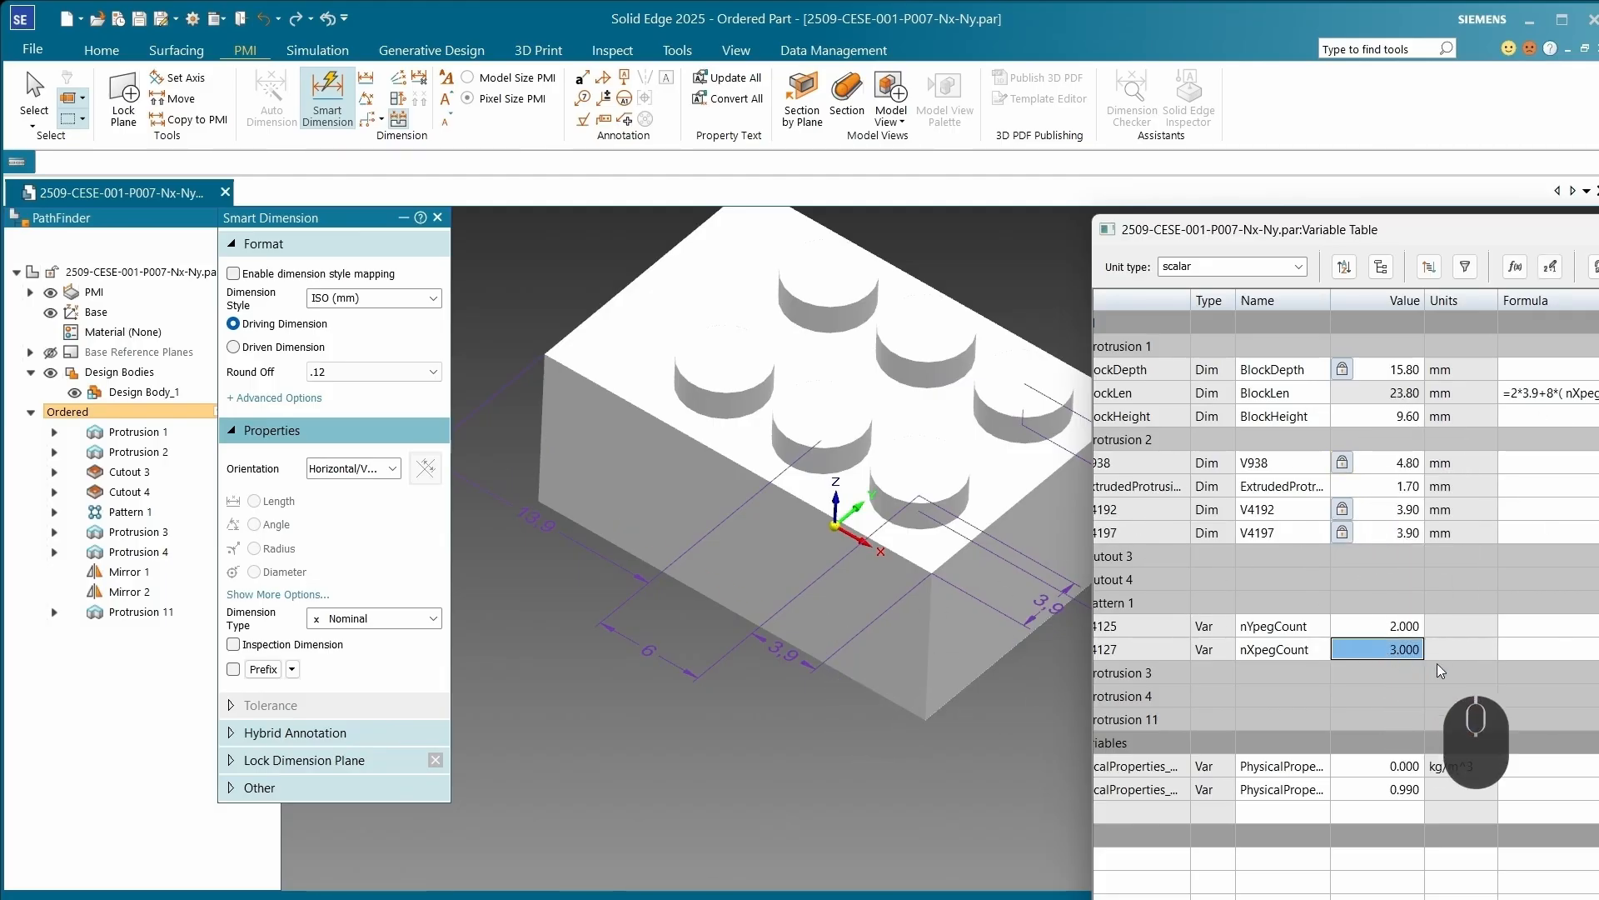
text(4)
key(Return)
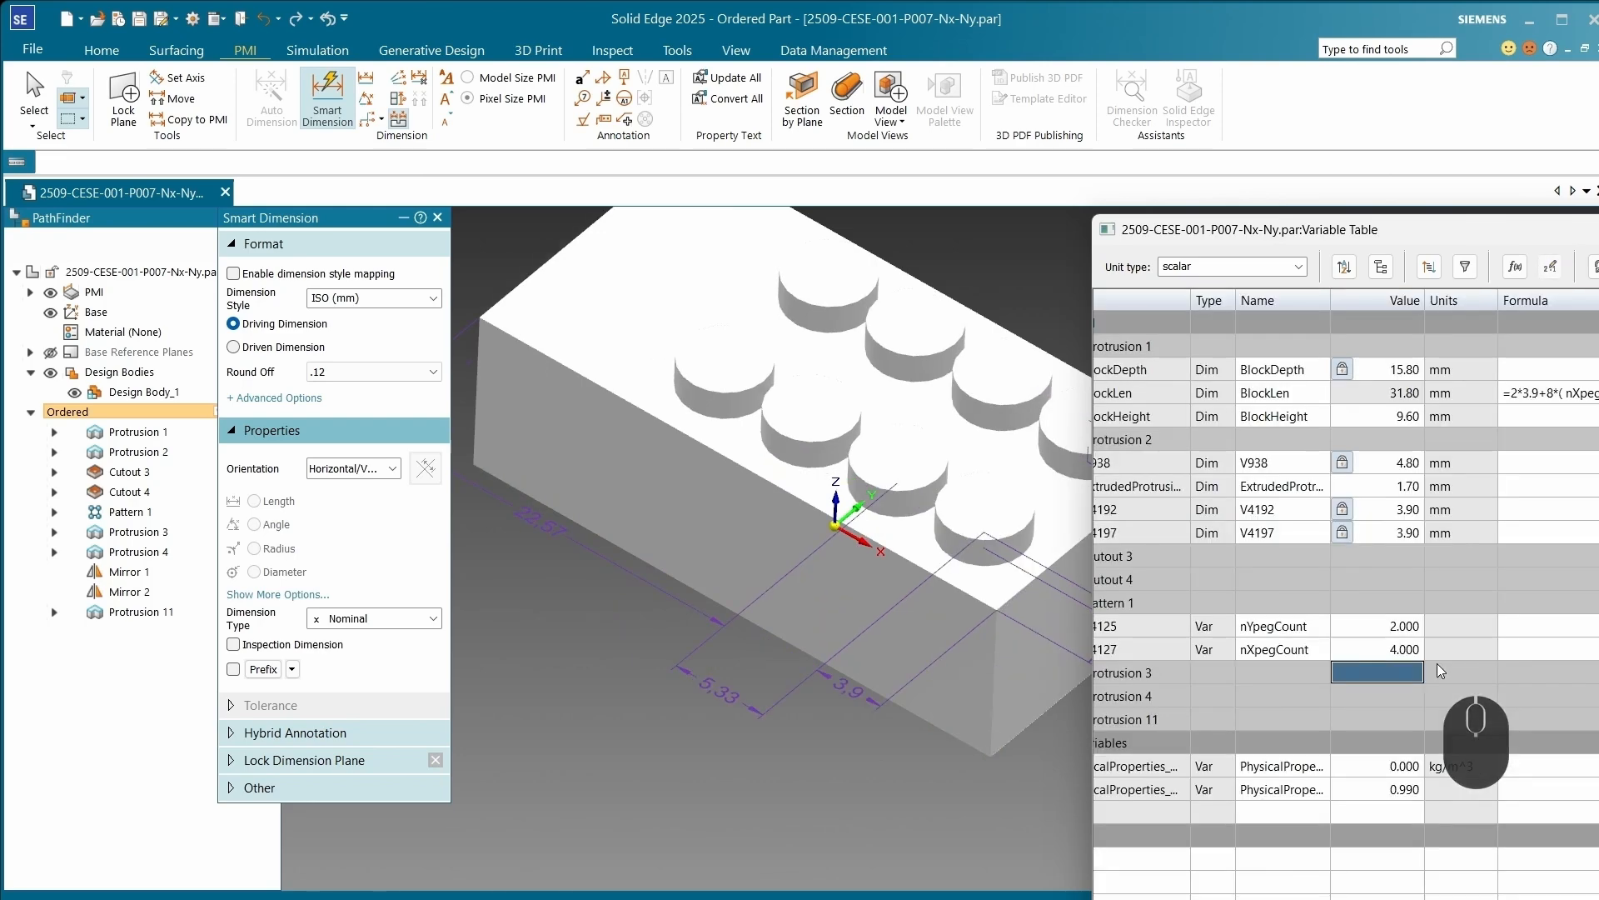
scroll(797, 661, up, 2)
scroll(833, 554, down, 2)
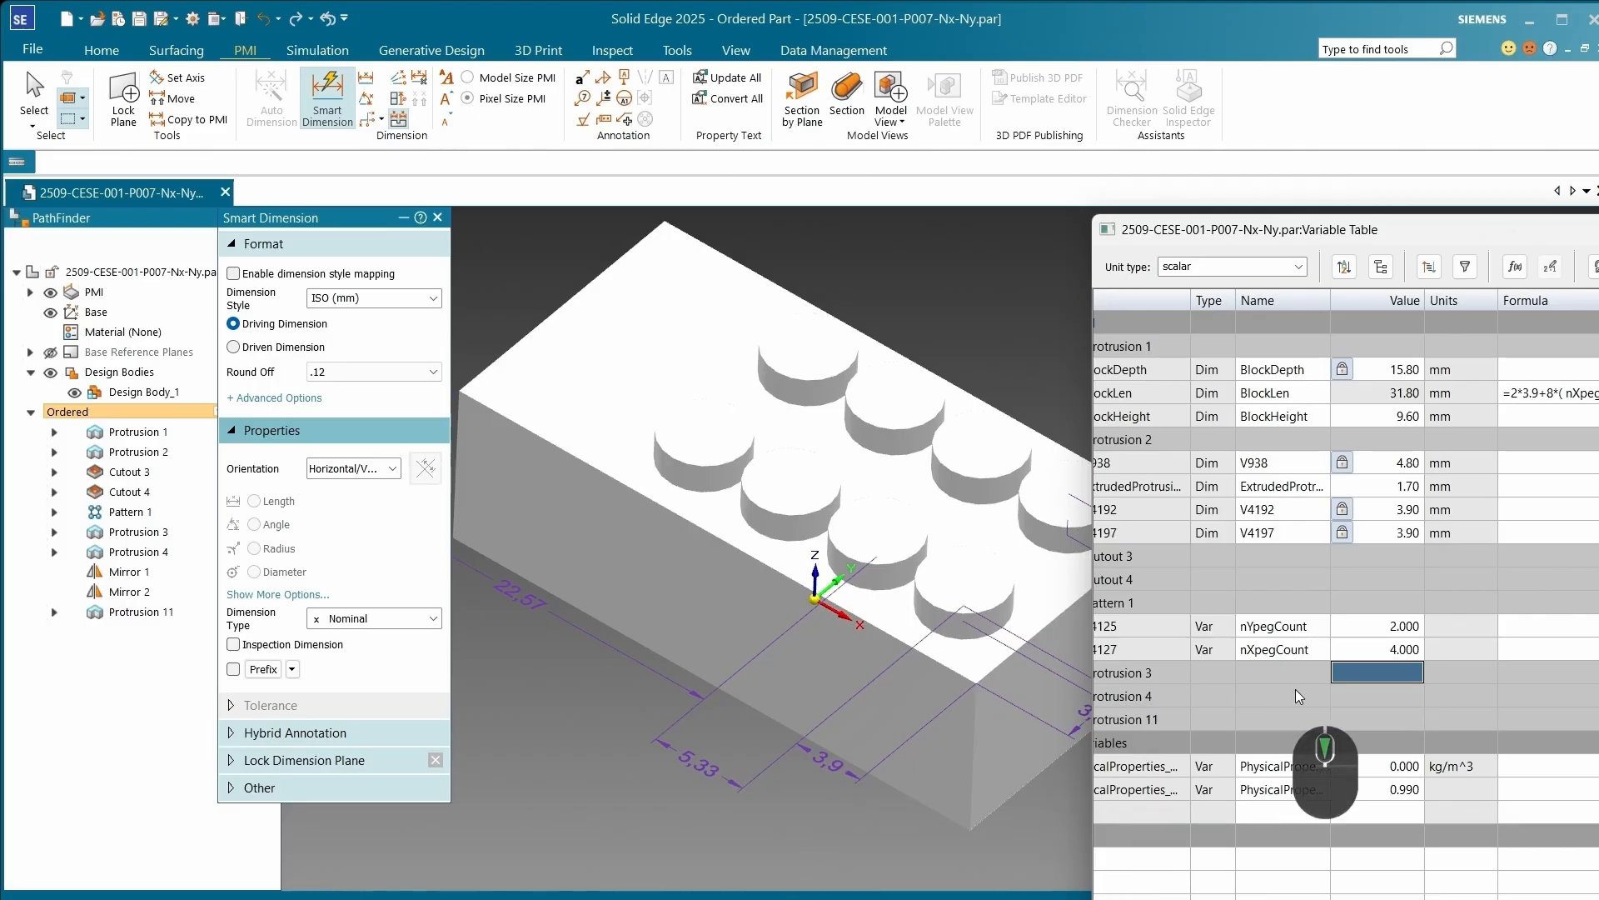
Step: Set the nXpegCount variable back to 2 and leave the Smart Dimension command
click(1389, 649)
text(2)
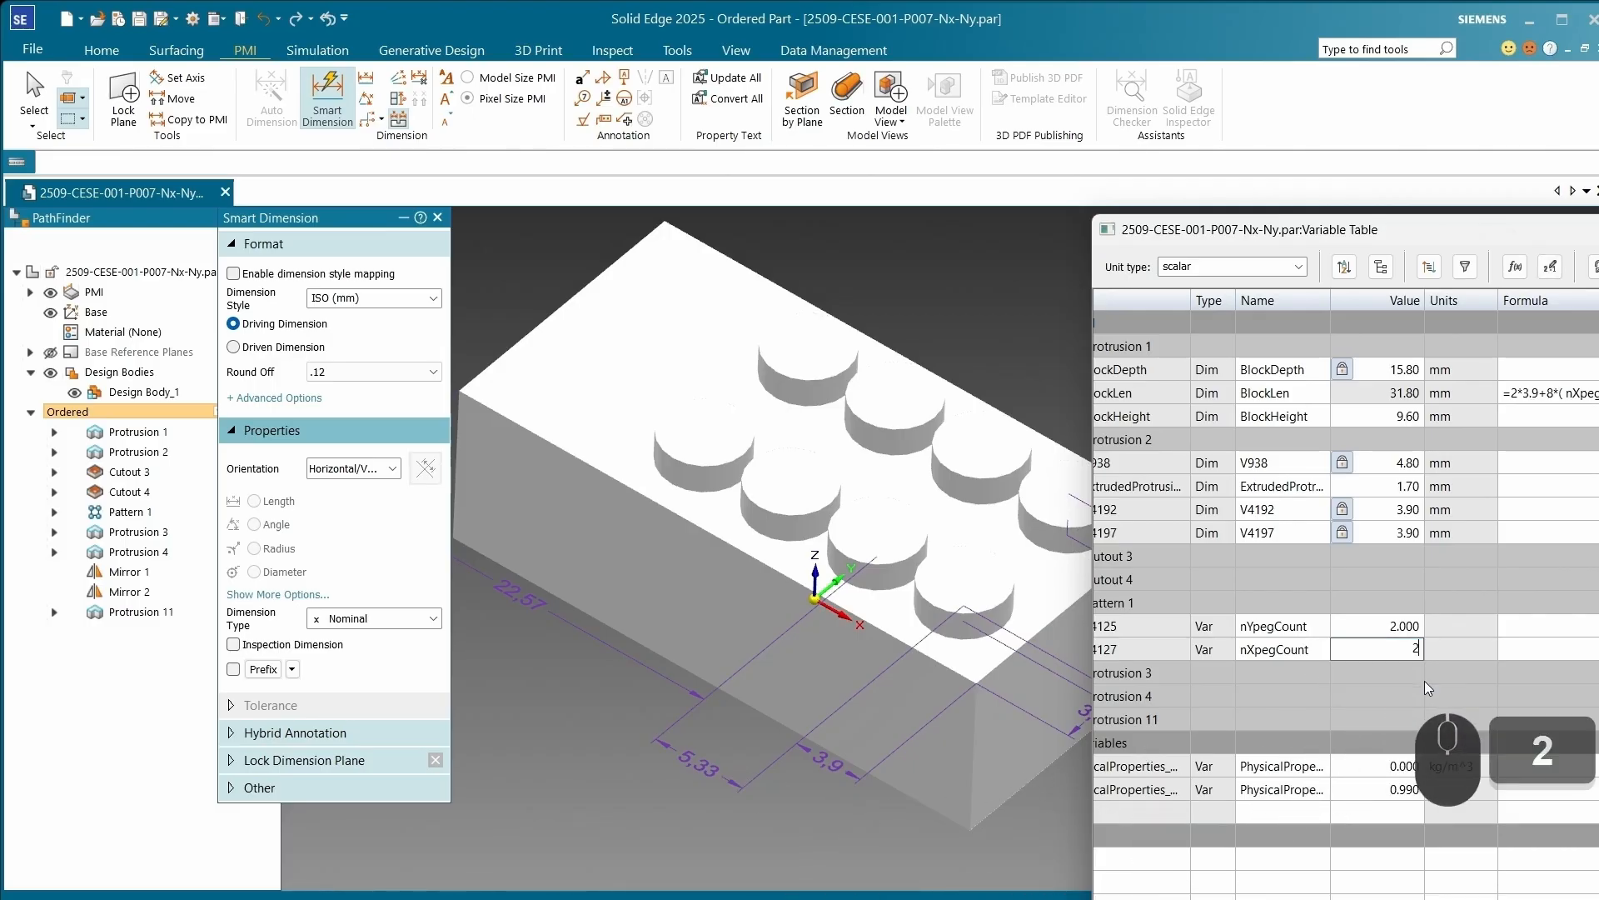
key(Return)
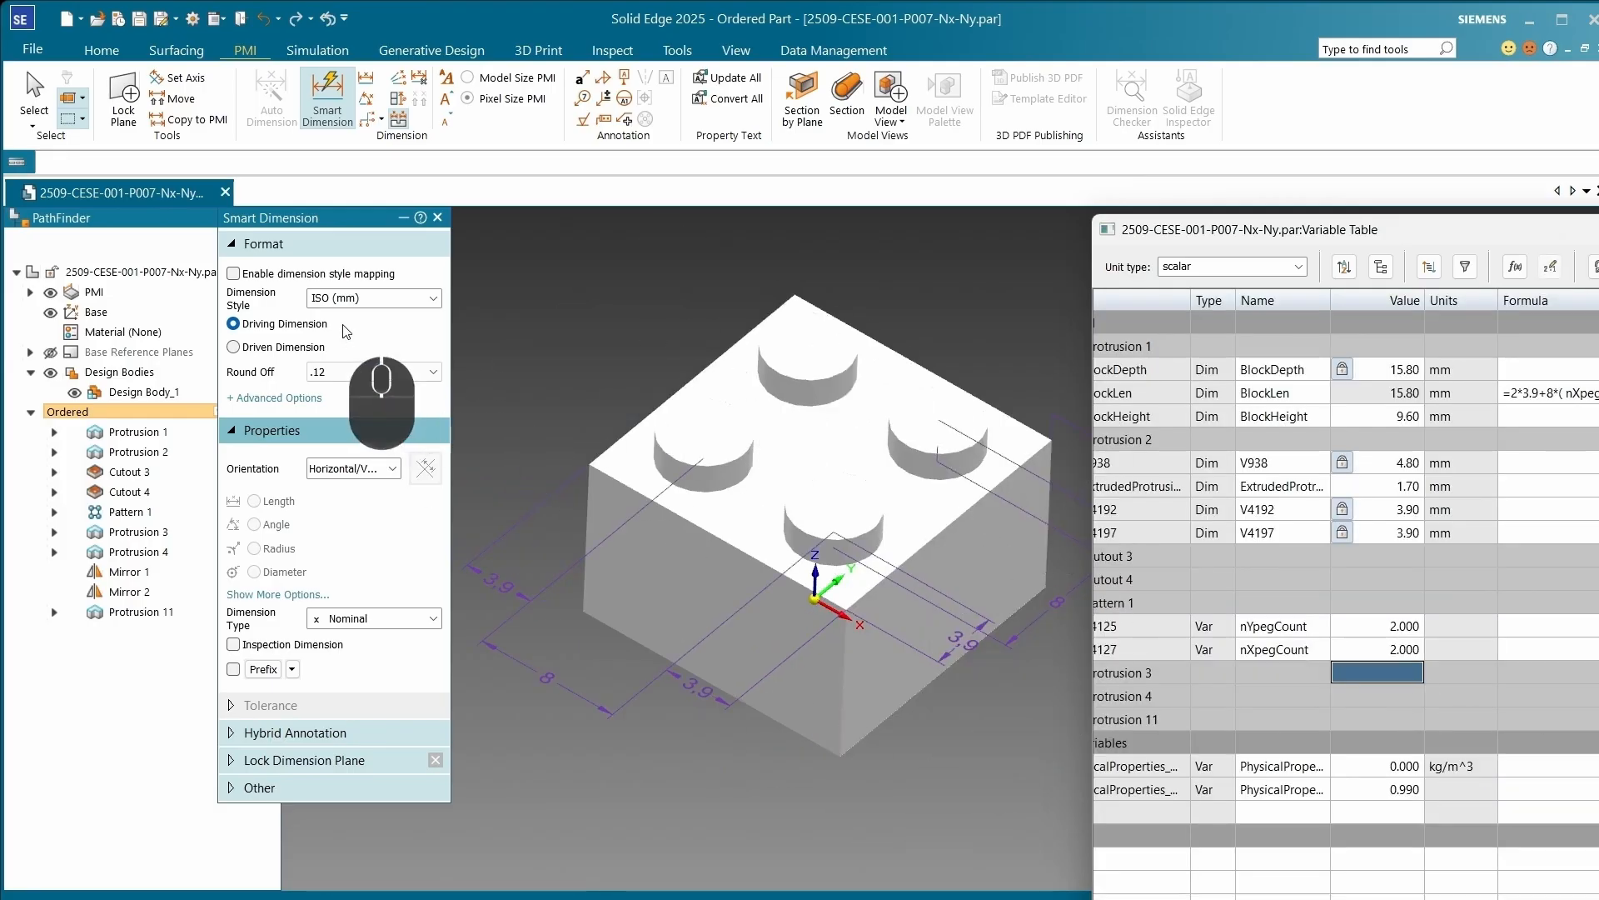
key(Escape)
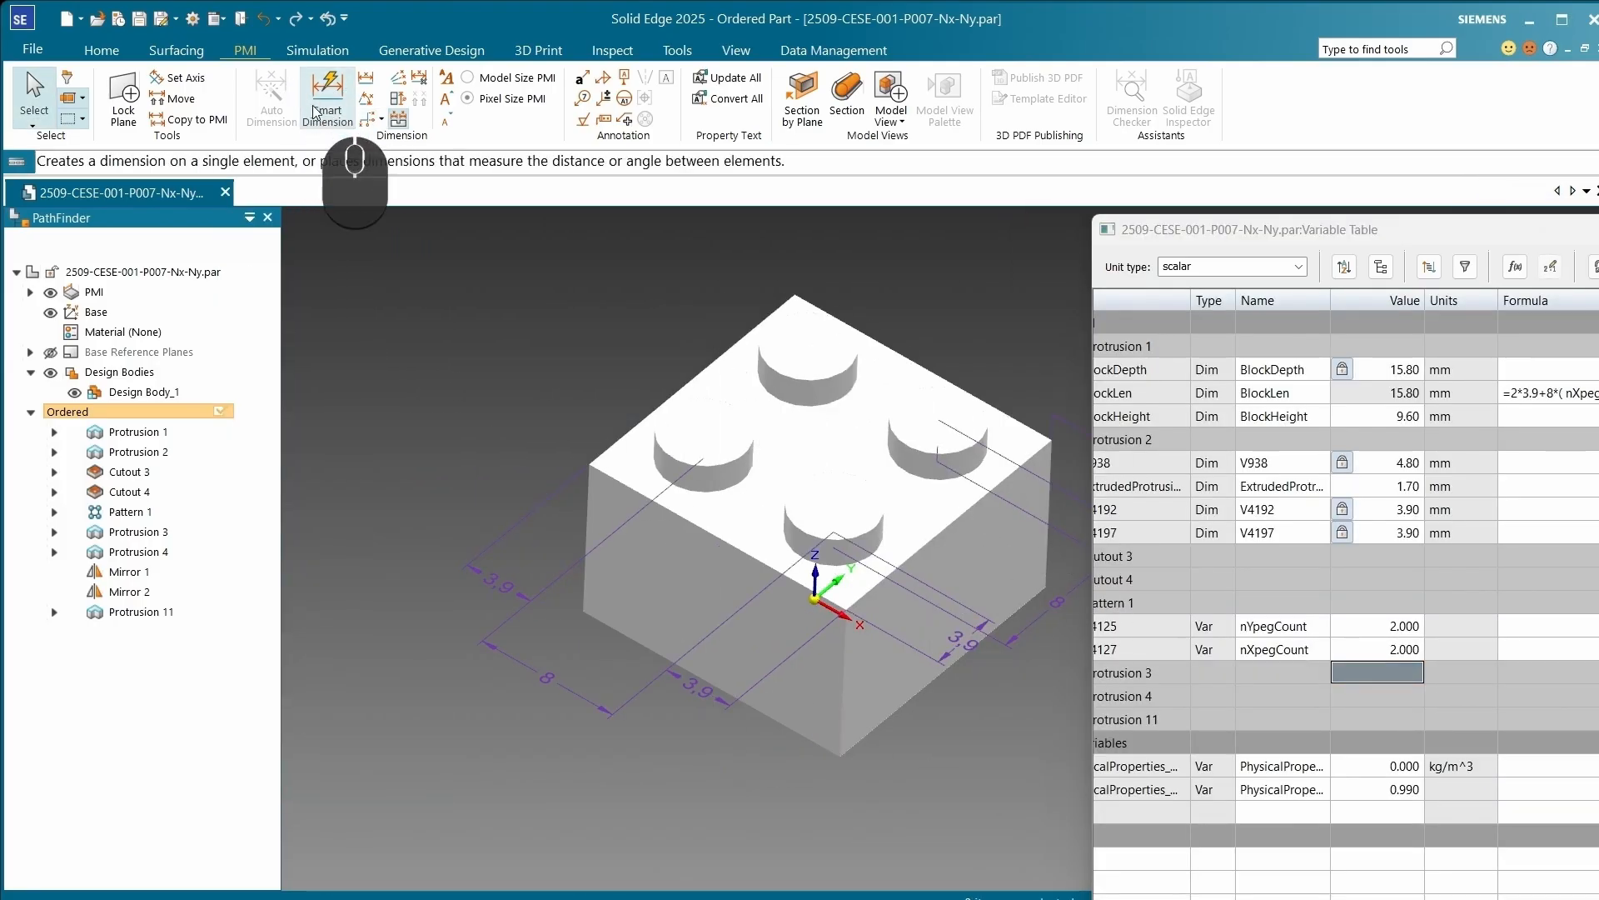
Step: Open the profile sketch of Pattern 1 for editing
click(107, 53)
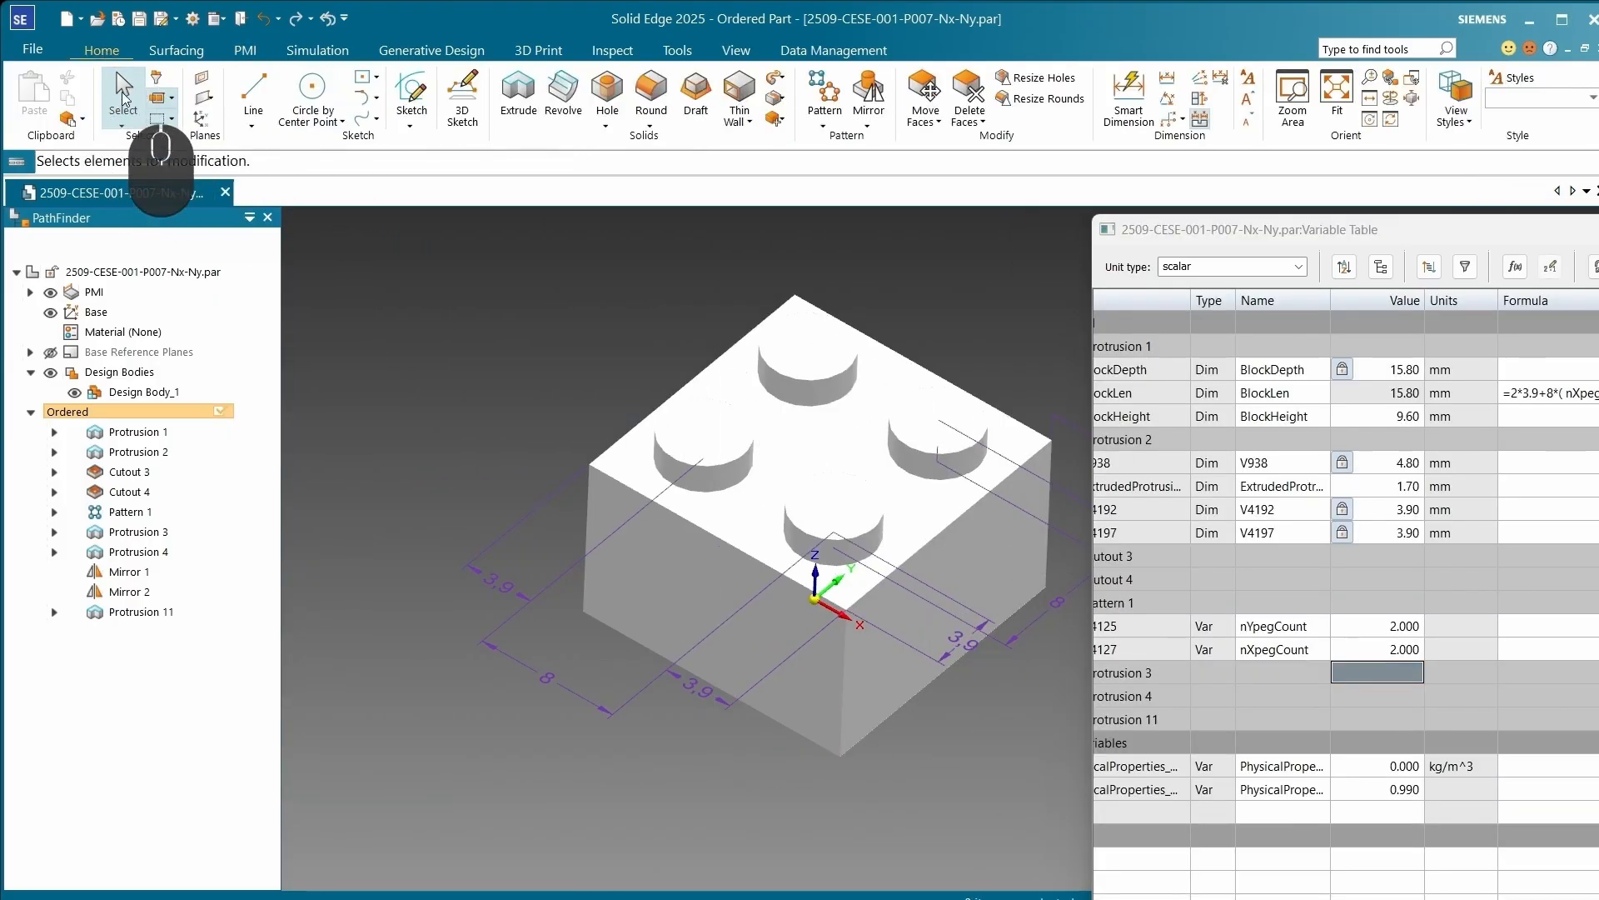
click(125, 512)
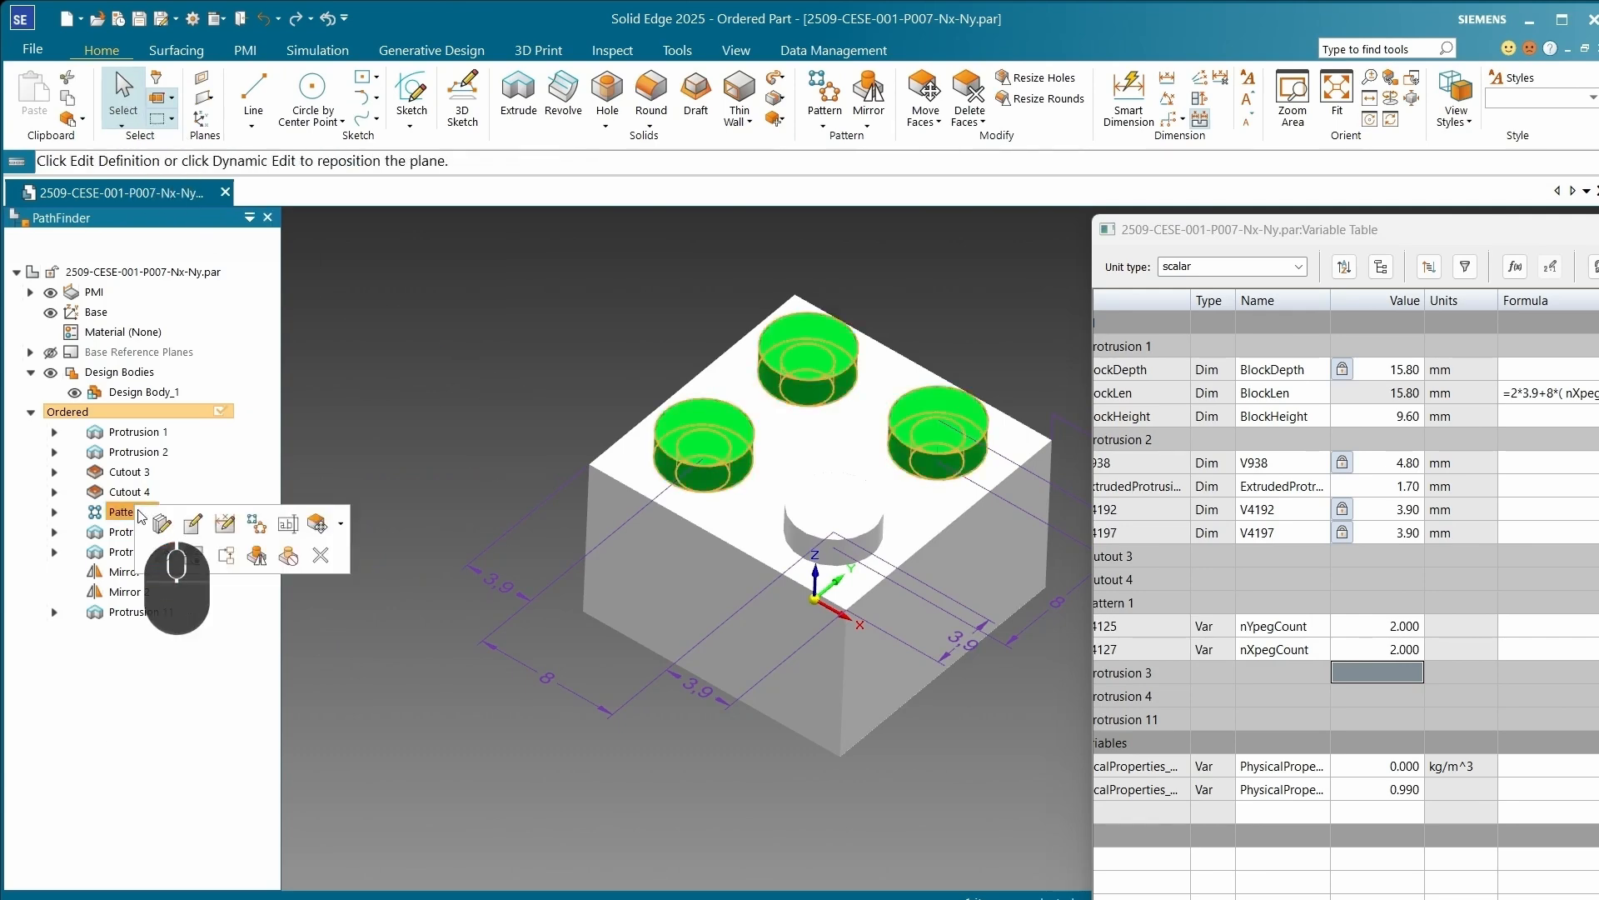
click(193, 523)
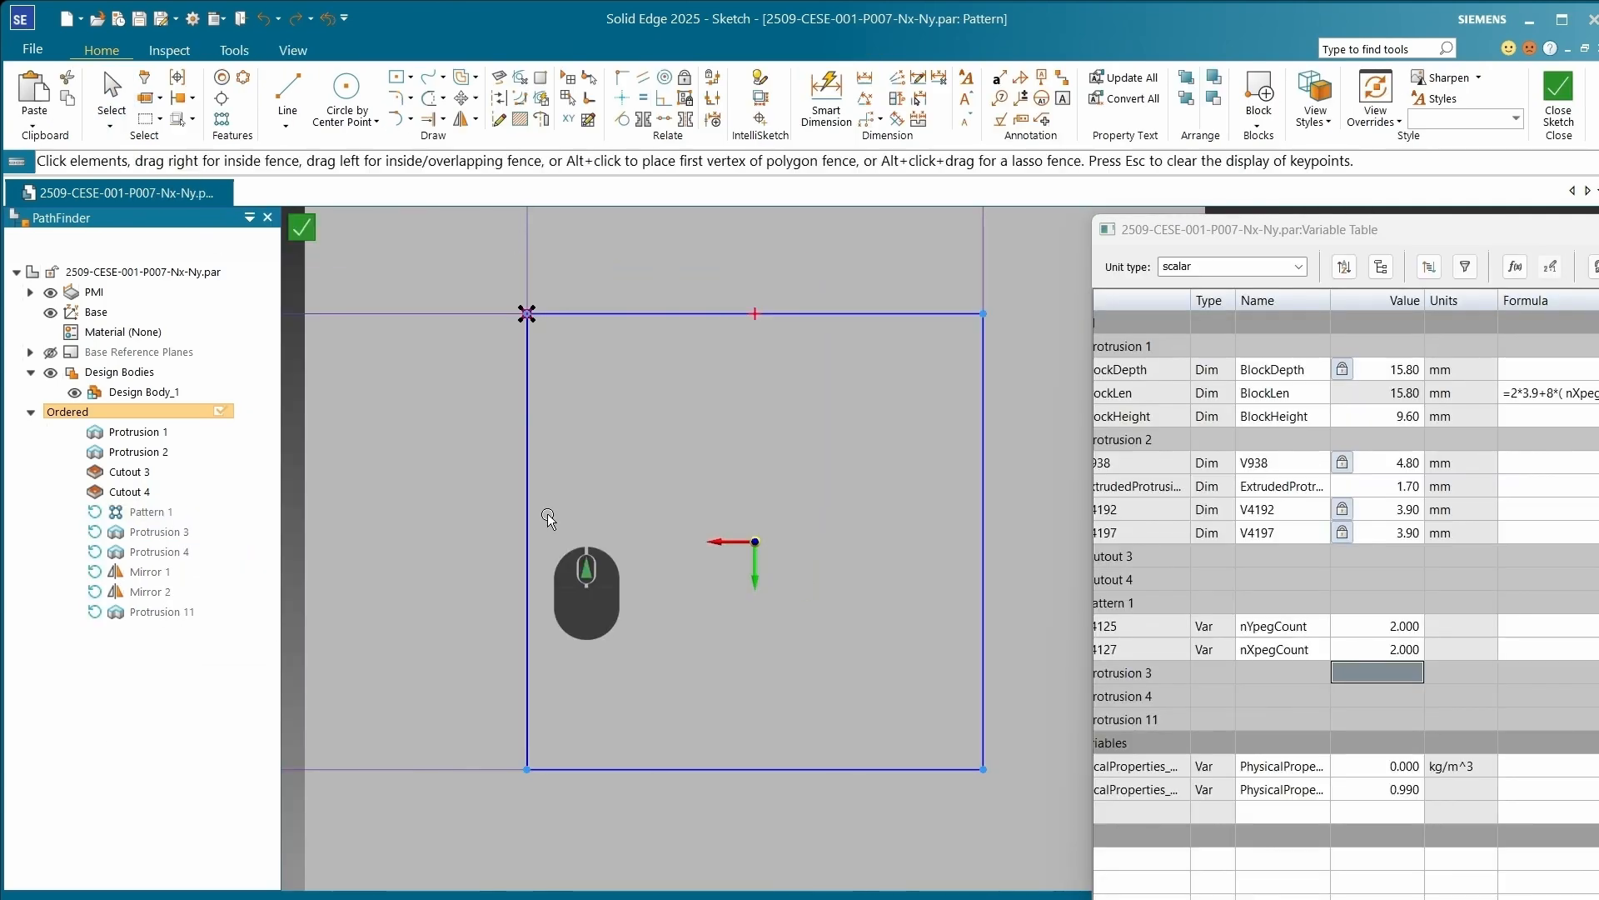
scroll(548, 516, down, 5)
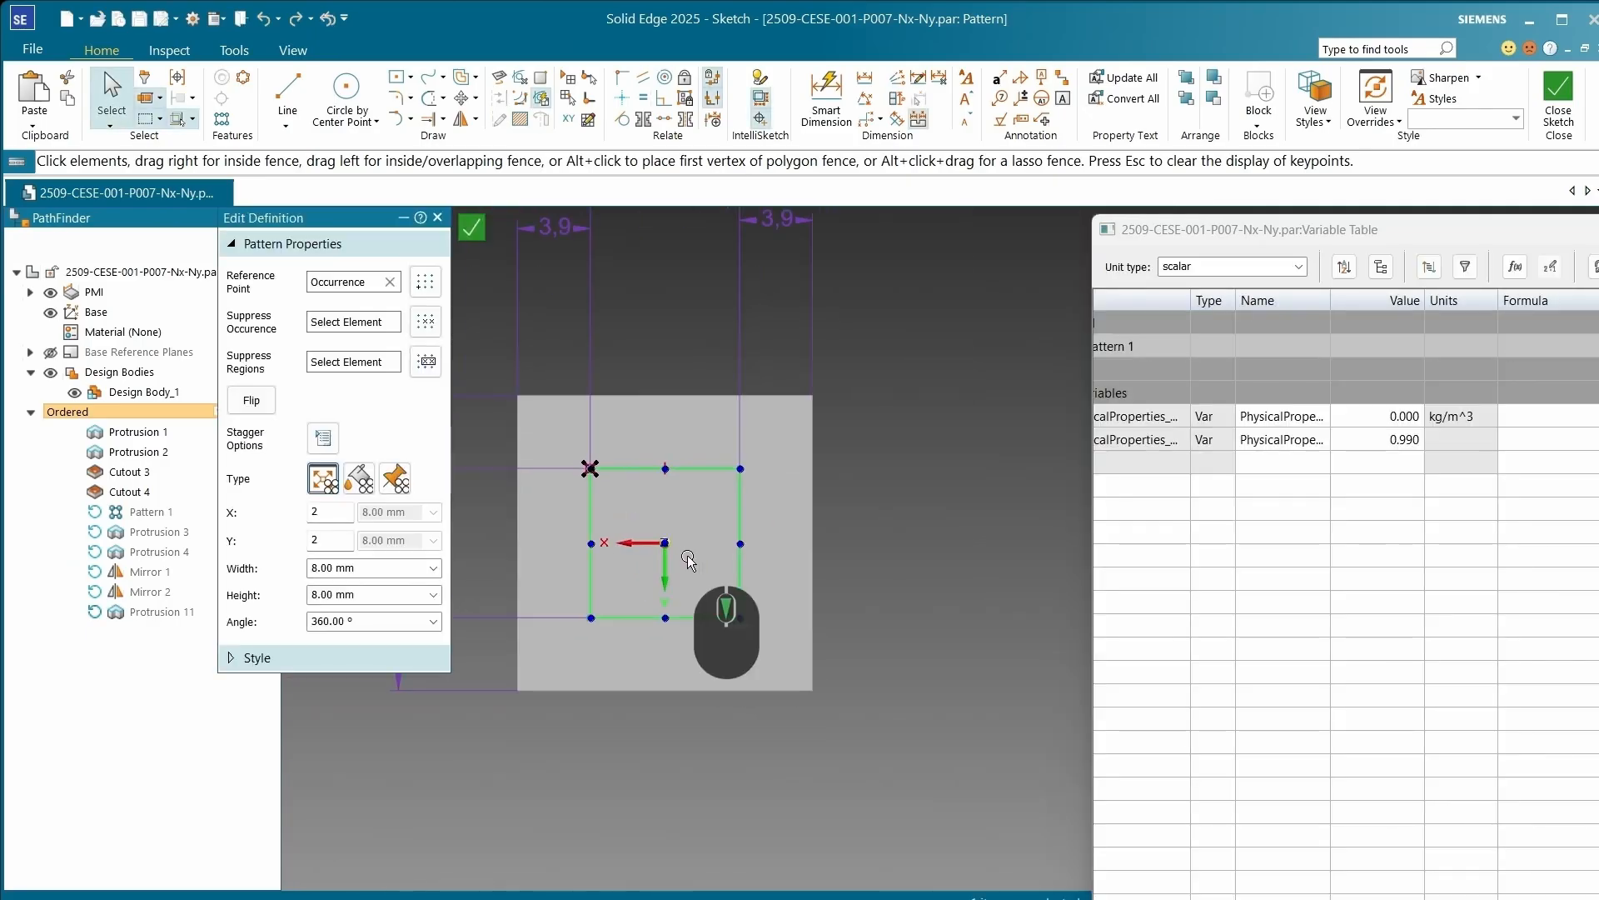
Step: Hide the PMI dimensions and deselect the pattern rectangle
click(51, 292)
scroll(642, 566, down, 2)
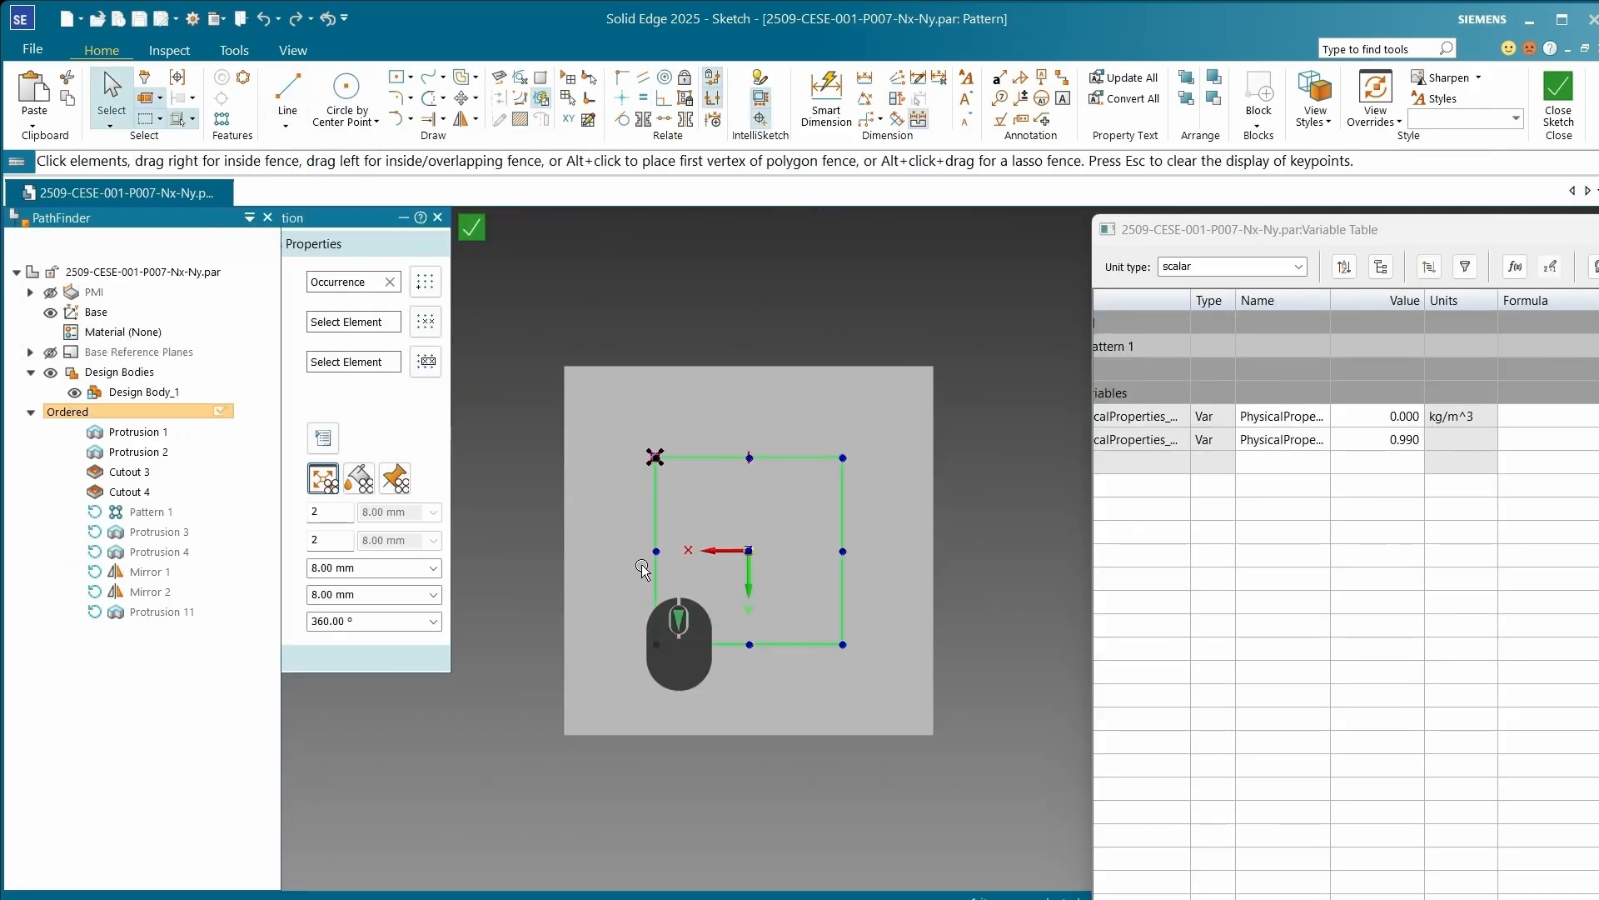
scroll(643, 570, up, 1)
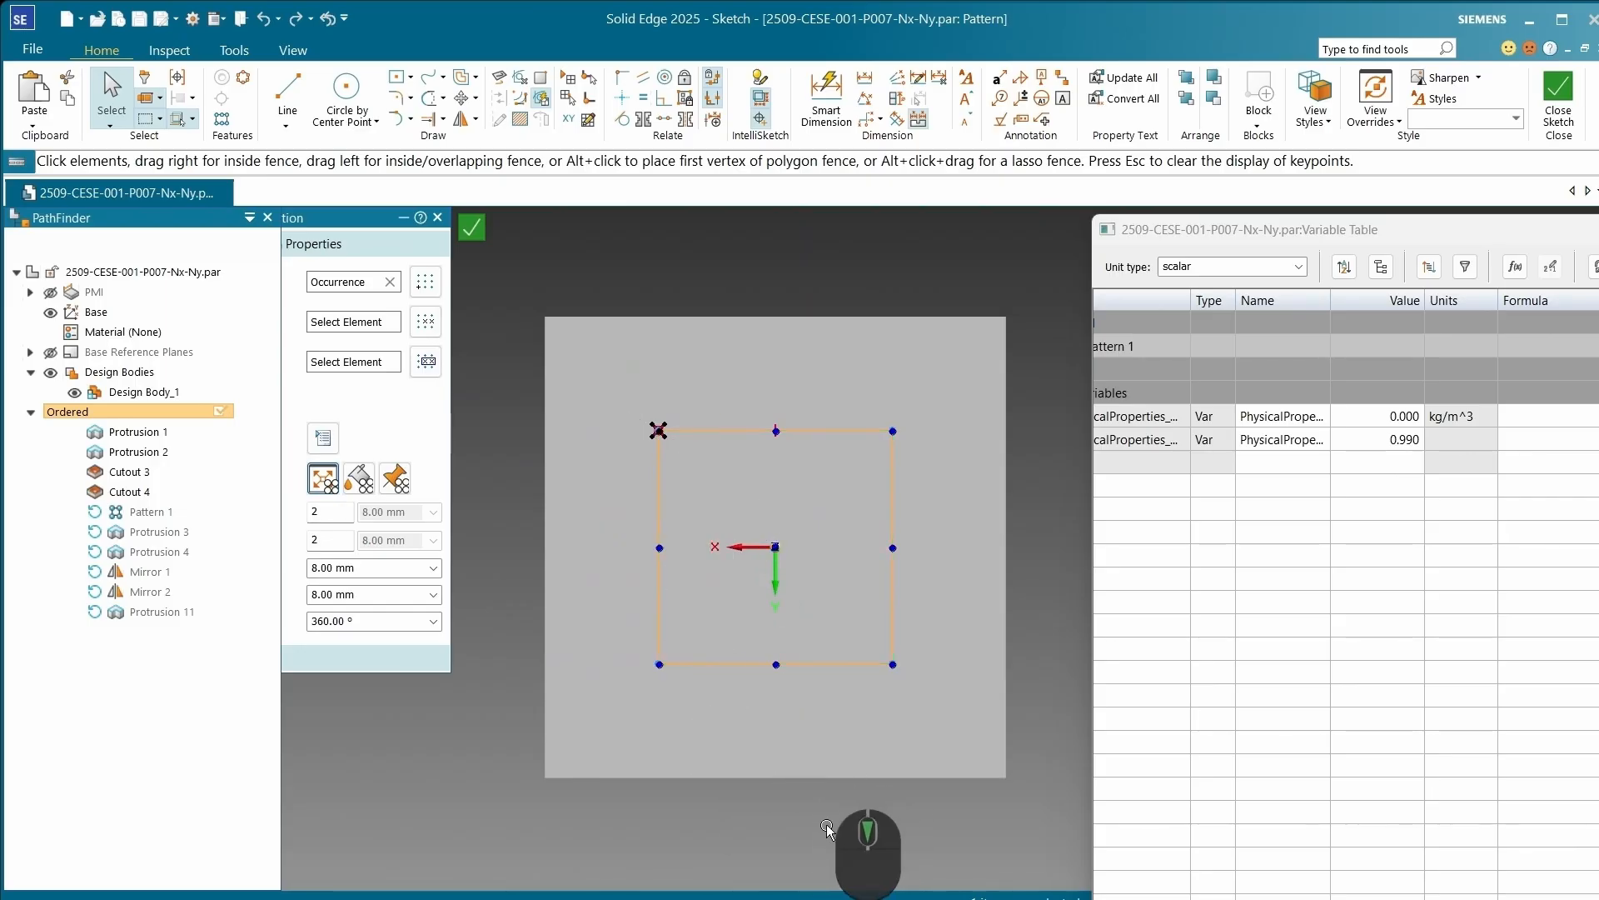
key(Escape)
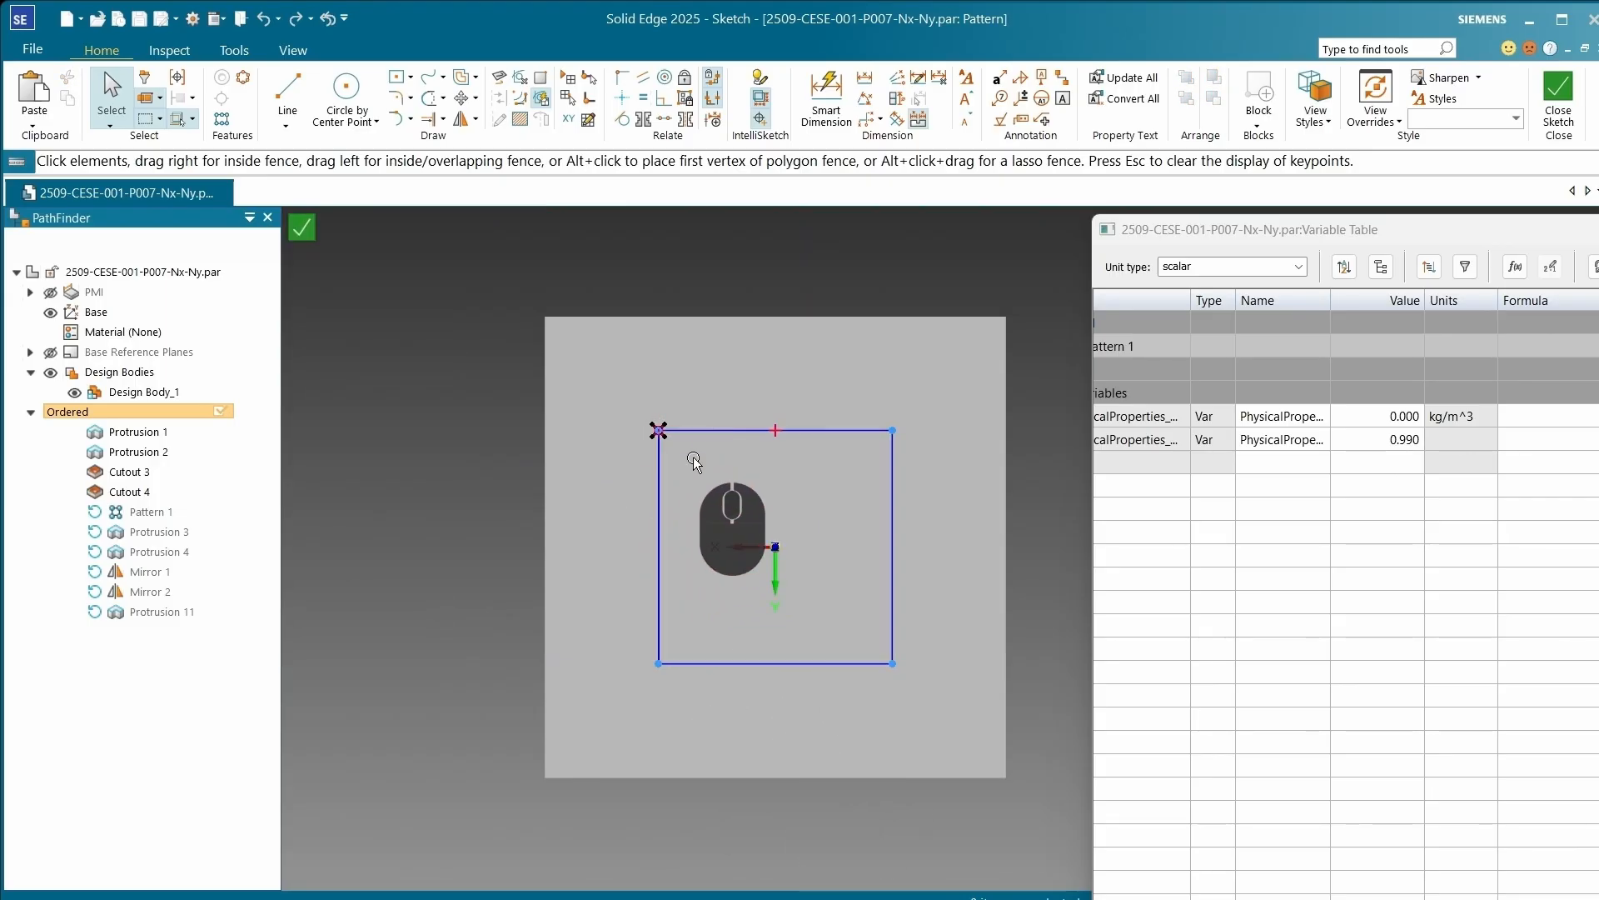
Step: Add a Smart Dimension between the pattern rectangle's edge through the peg center and the block's parallel edge nearest it along Y
scroll(903, 602, down, 2)
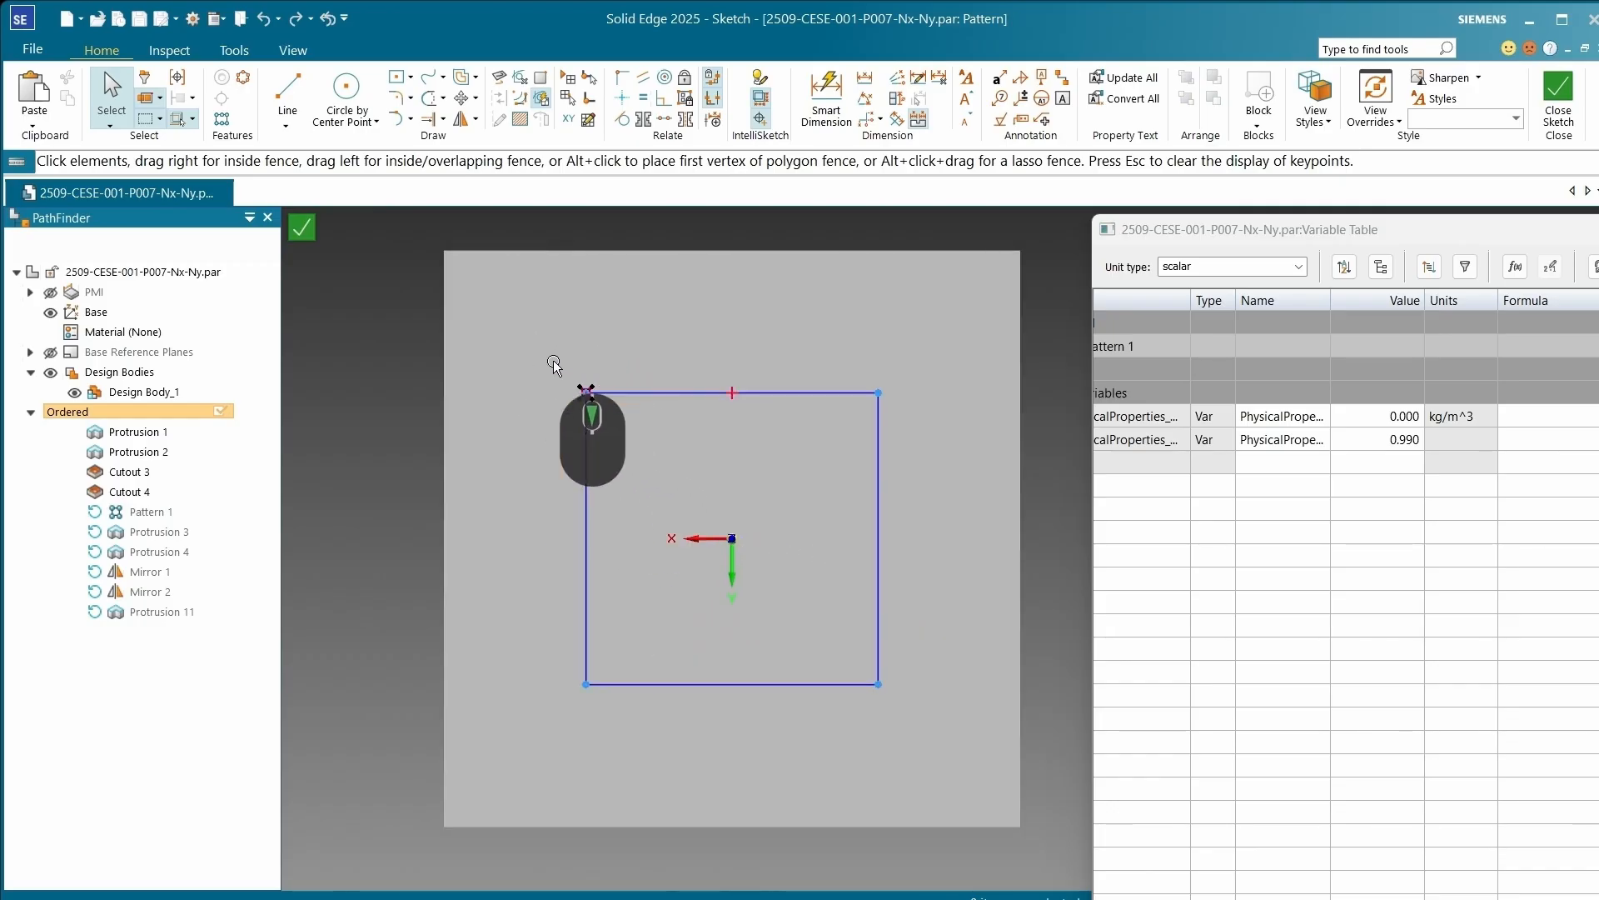
middle_drag(553, 364, 691, 305)
scroll(747, 545, up, 3)
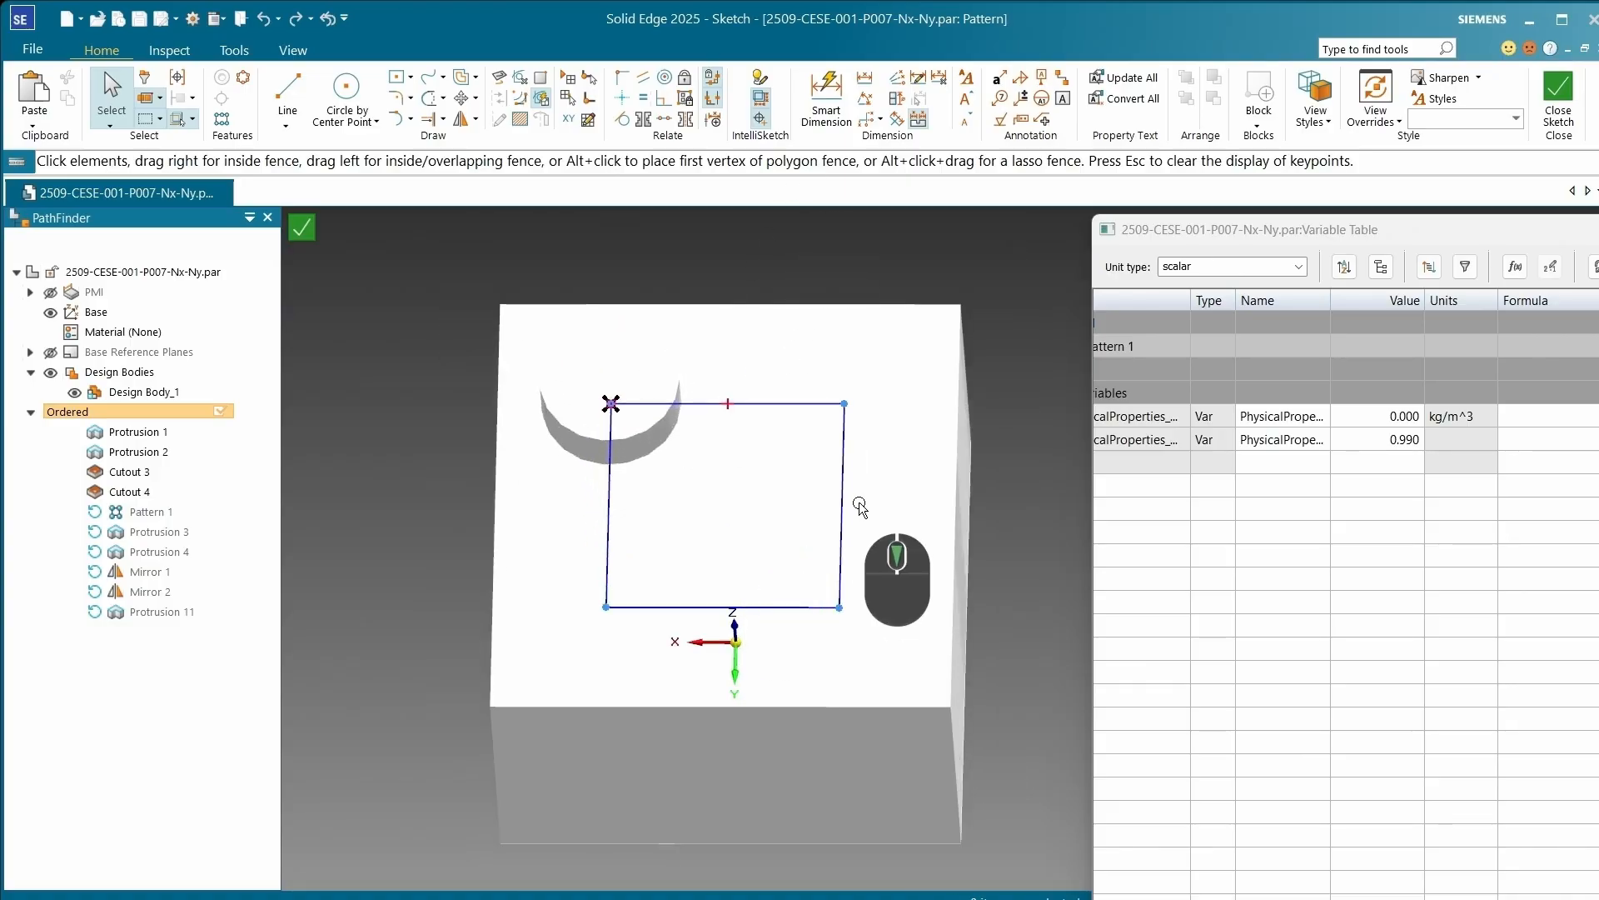
click(836, 102)
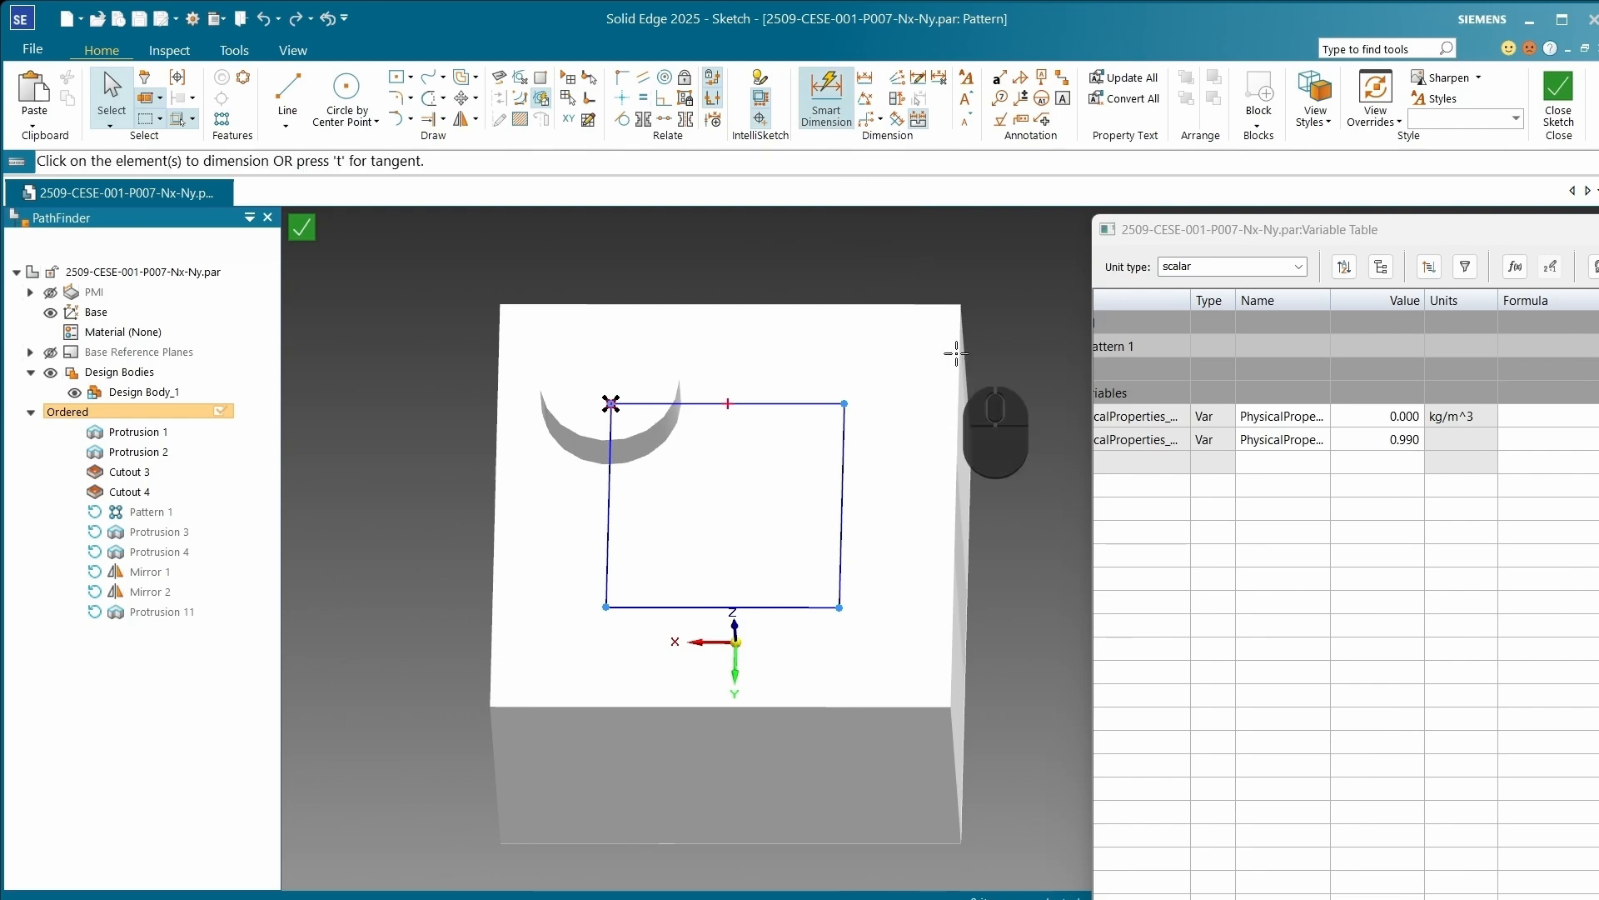
click(790, 405)
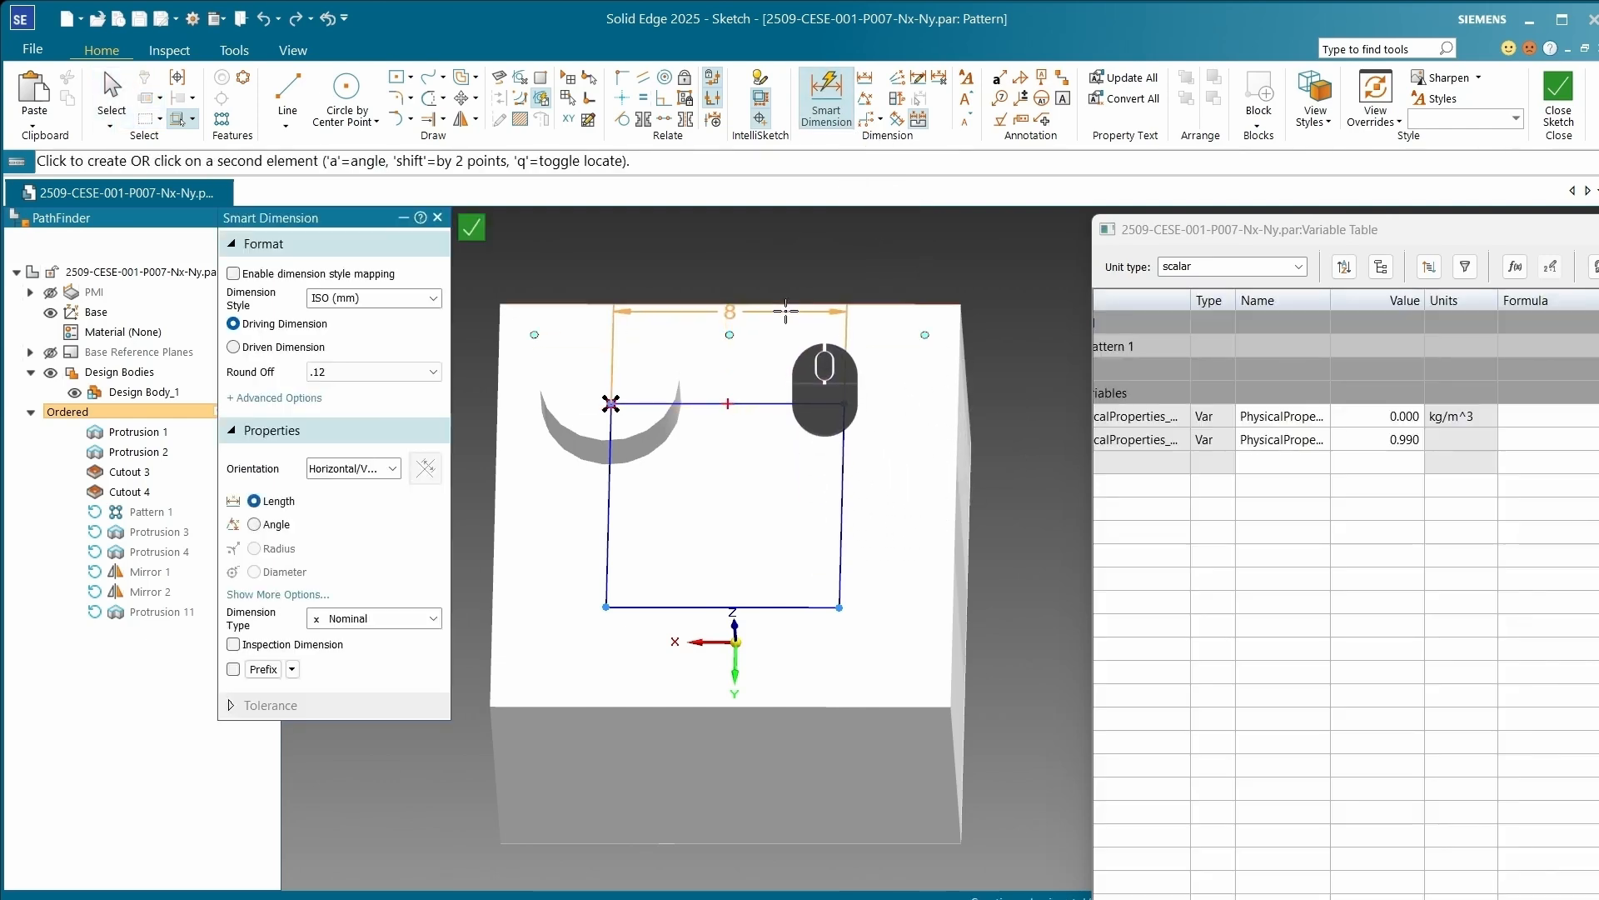
click(786, 310)
click(1005, 323)
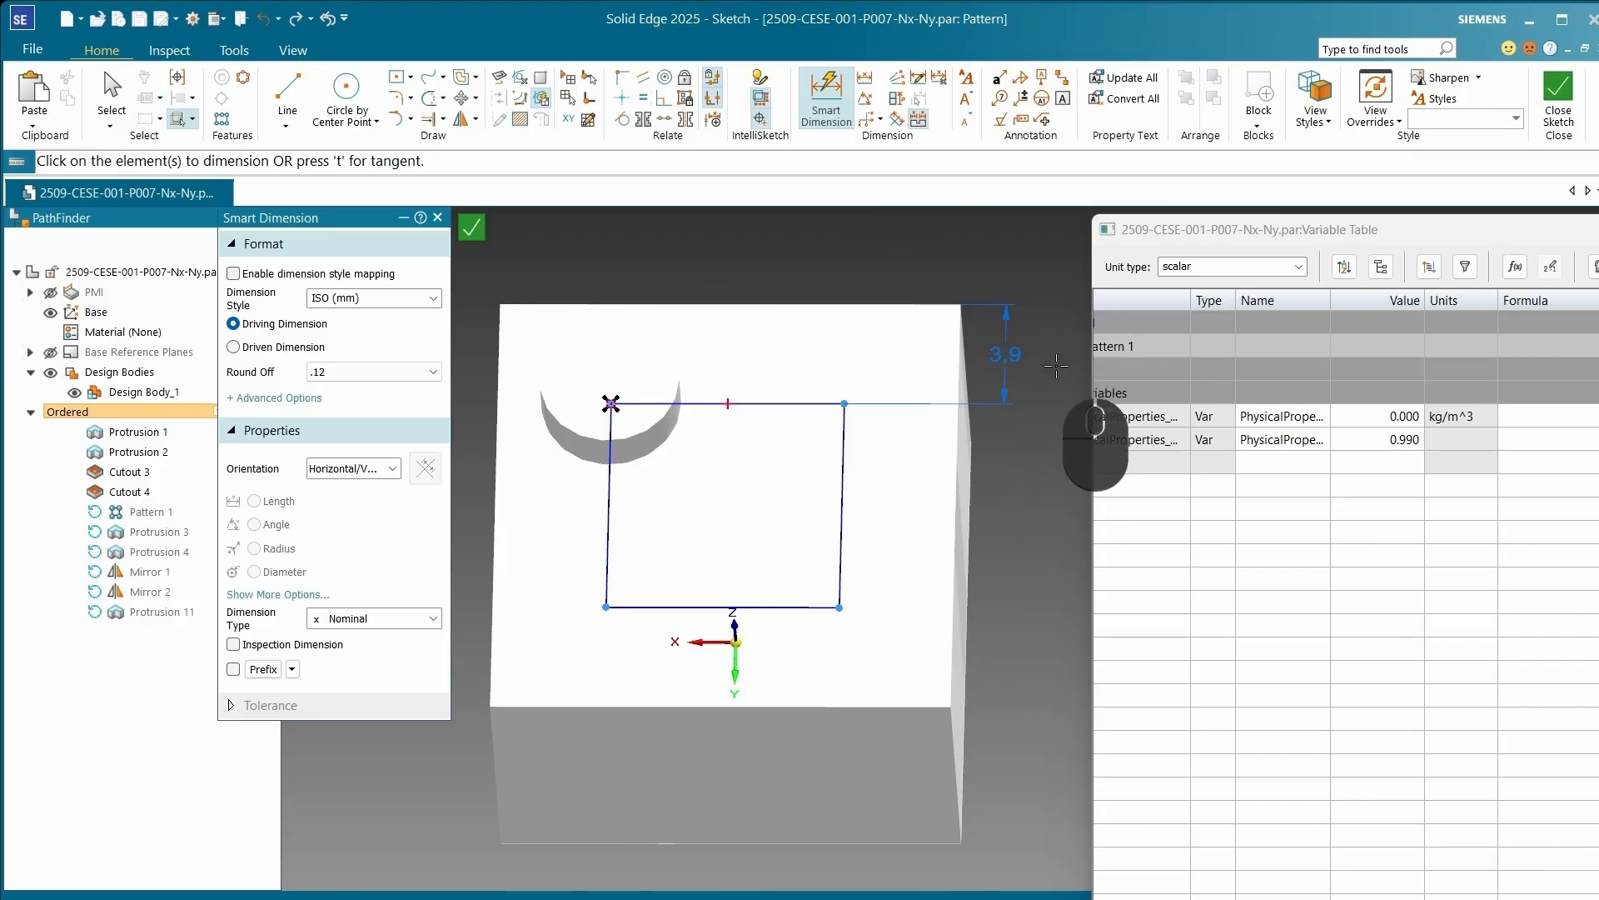
Step: Add a Smart Dimension between the pattern rectangle's edge through the peg center and the block's parallel edge nearest it along X
click(611, 481)
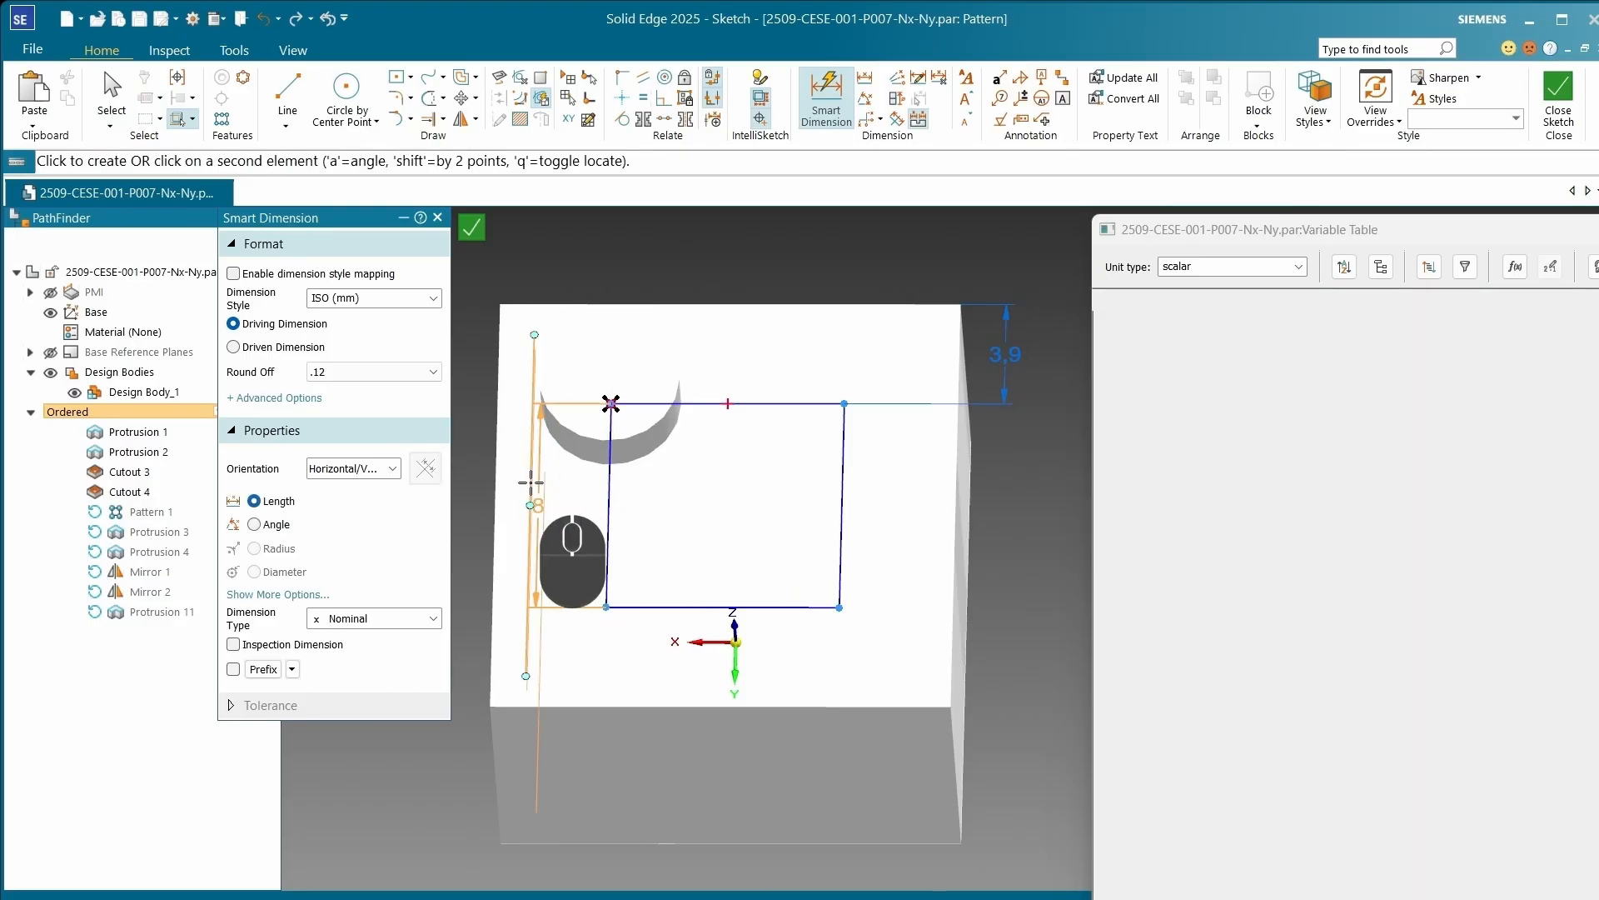
click(498, 478)
scroll(541, 450, down, 1)
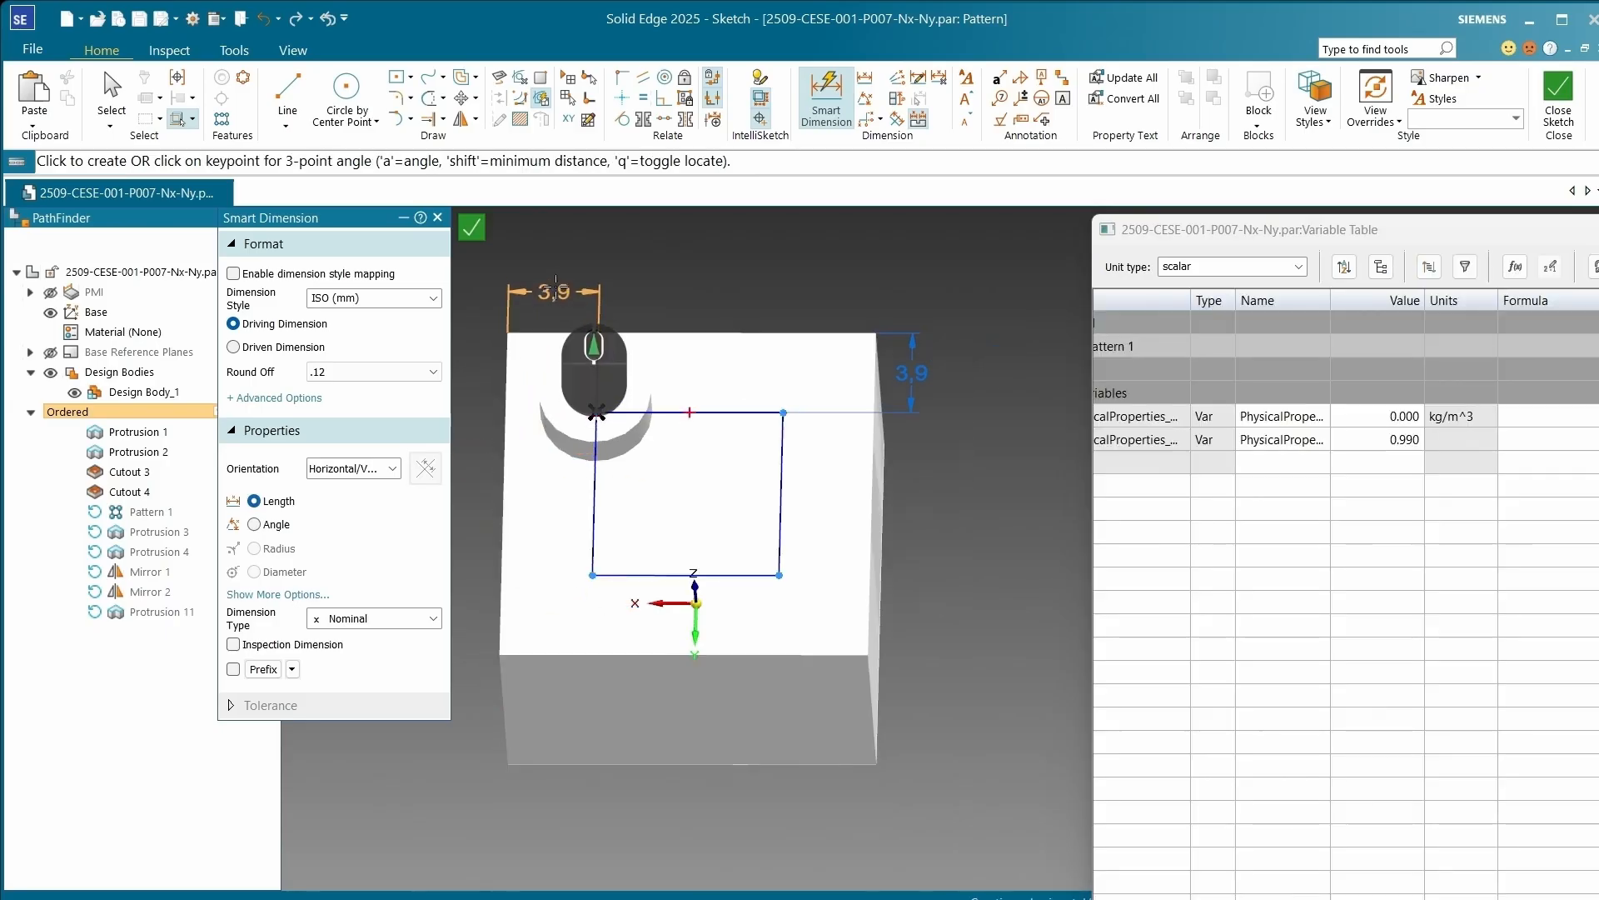
click(560, 278)
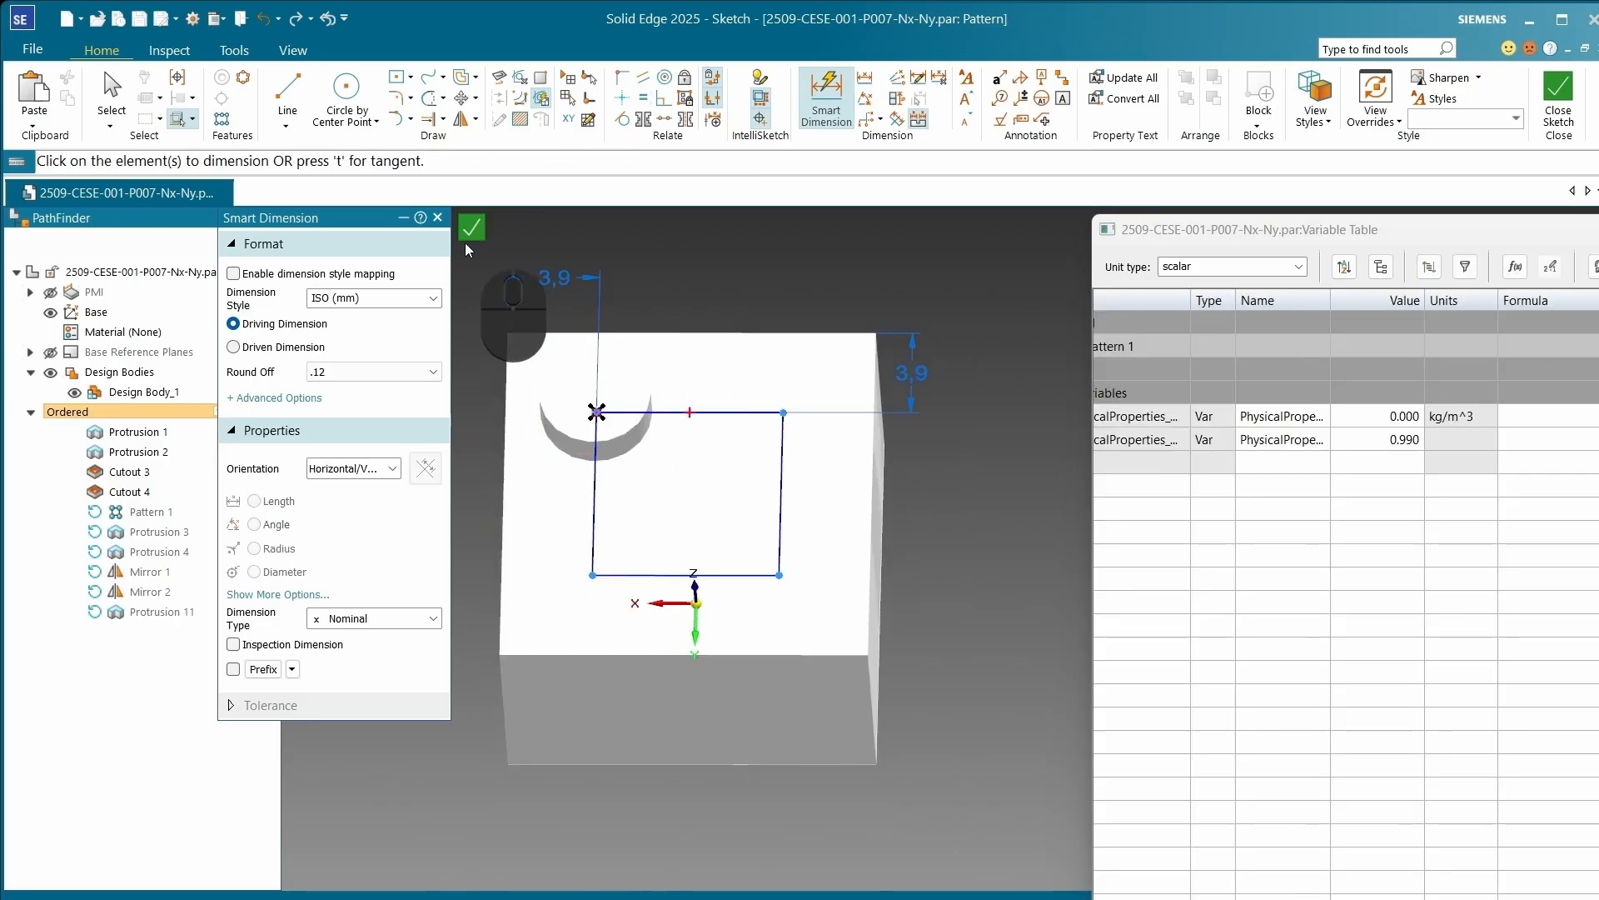
click(109, 94)
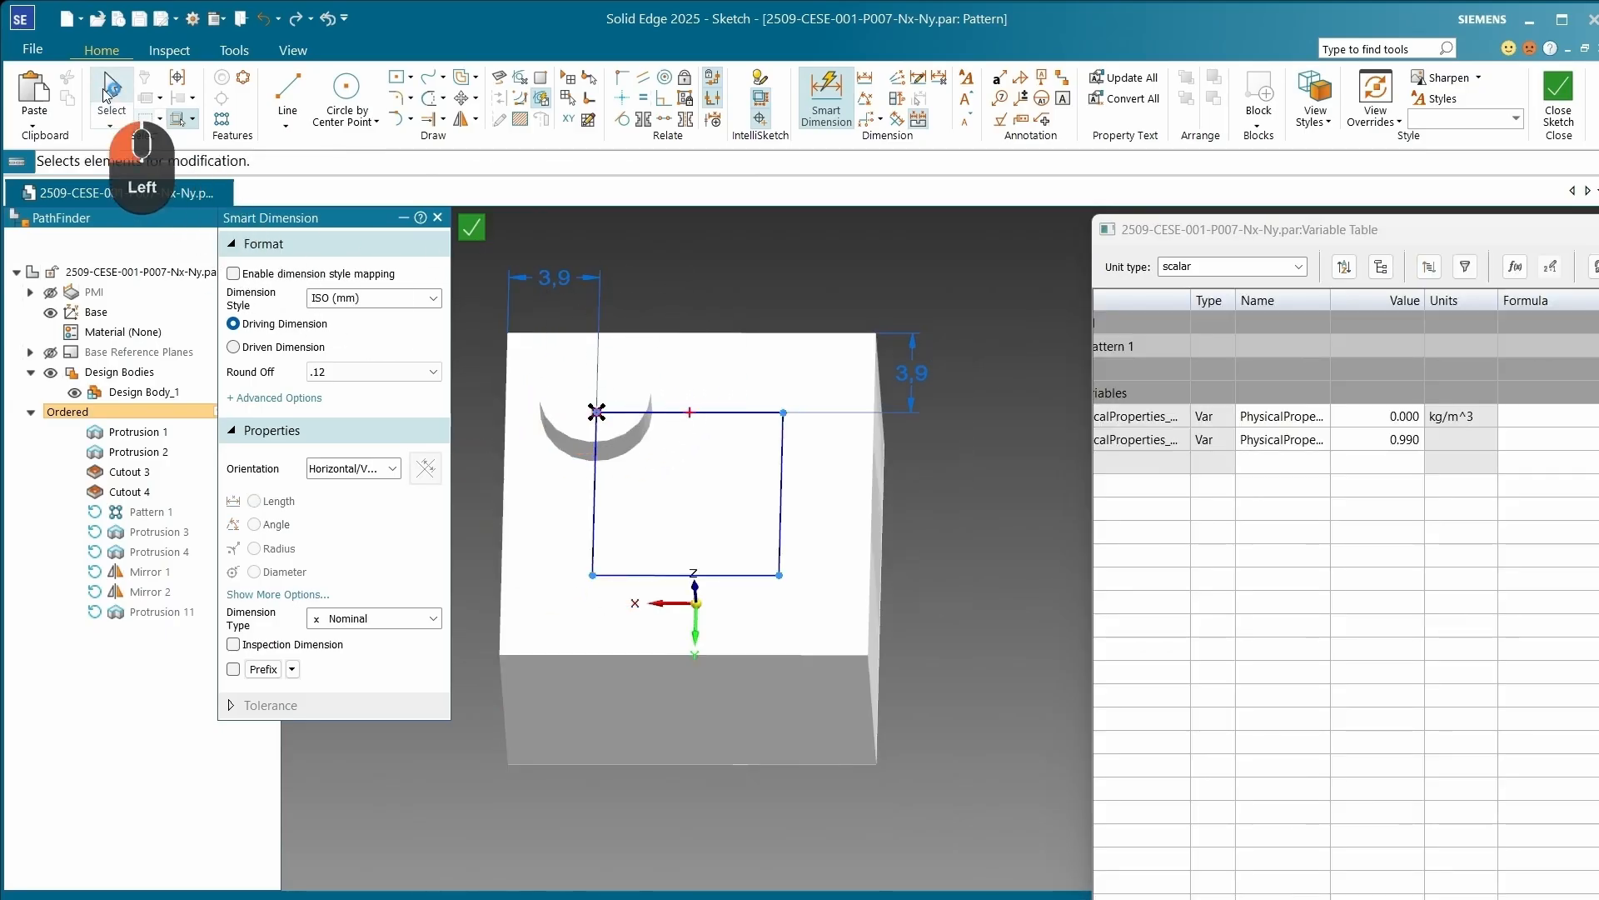
Step: Check whether the two peg-side offset dimensions are driving or driven, and inspect the pattern's reference point at the peg center
click(584, 279)
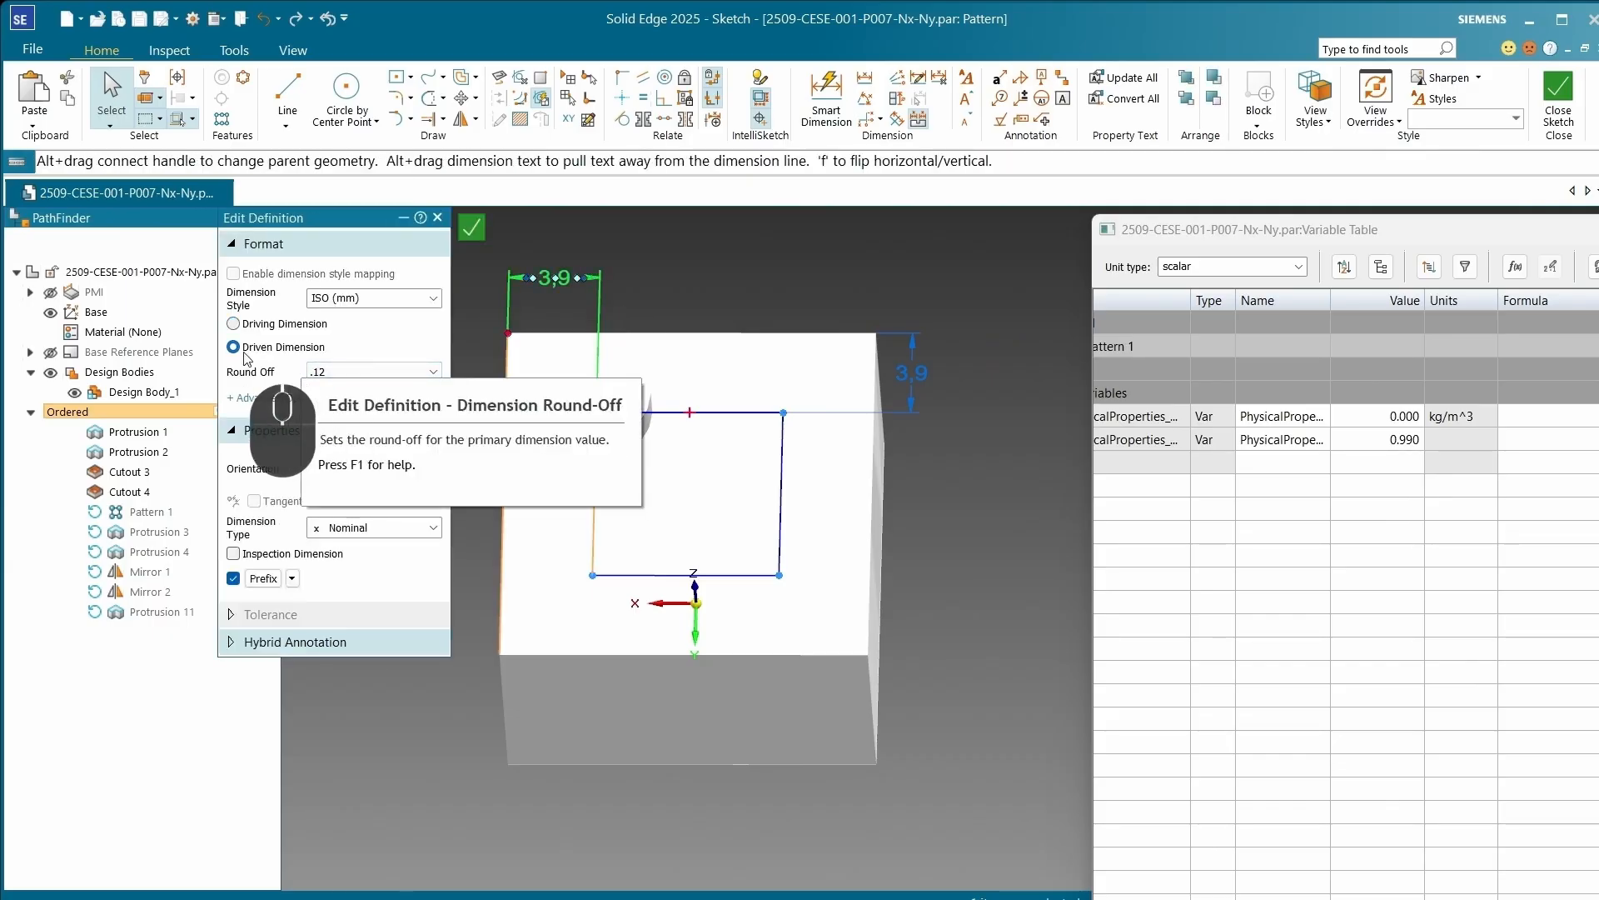
click(914, 373)
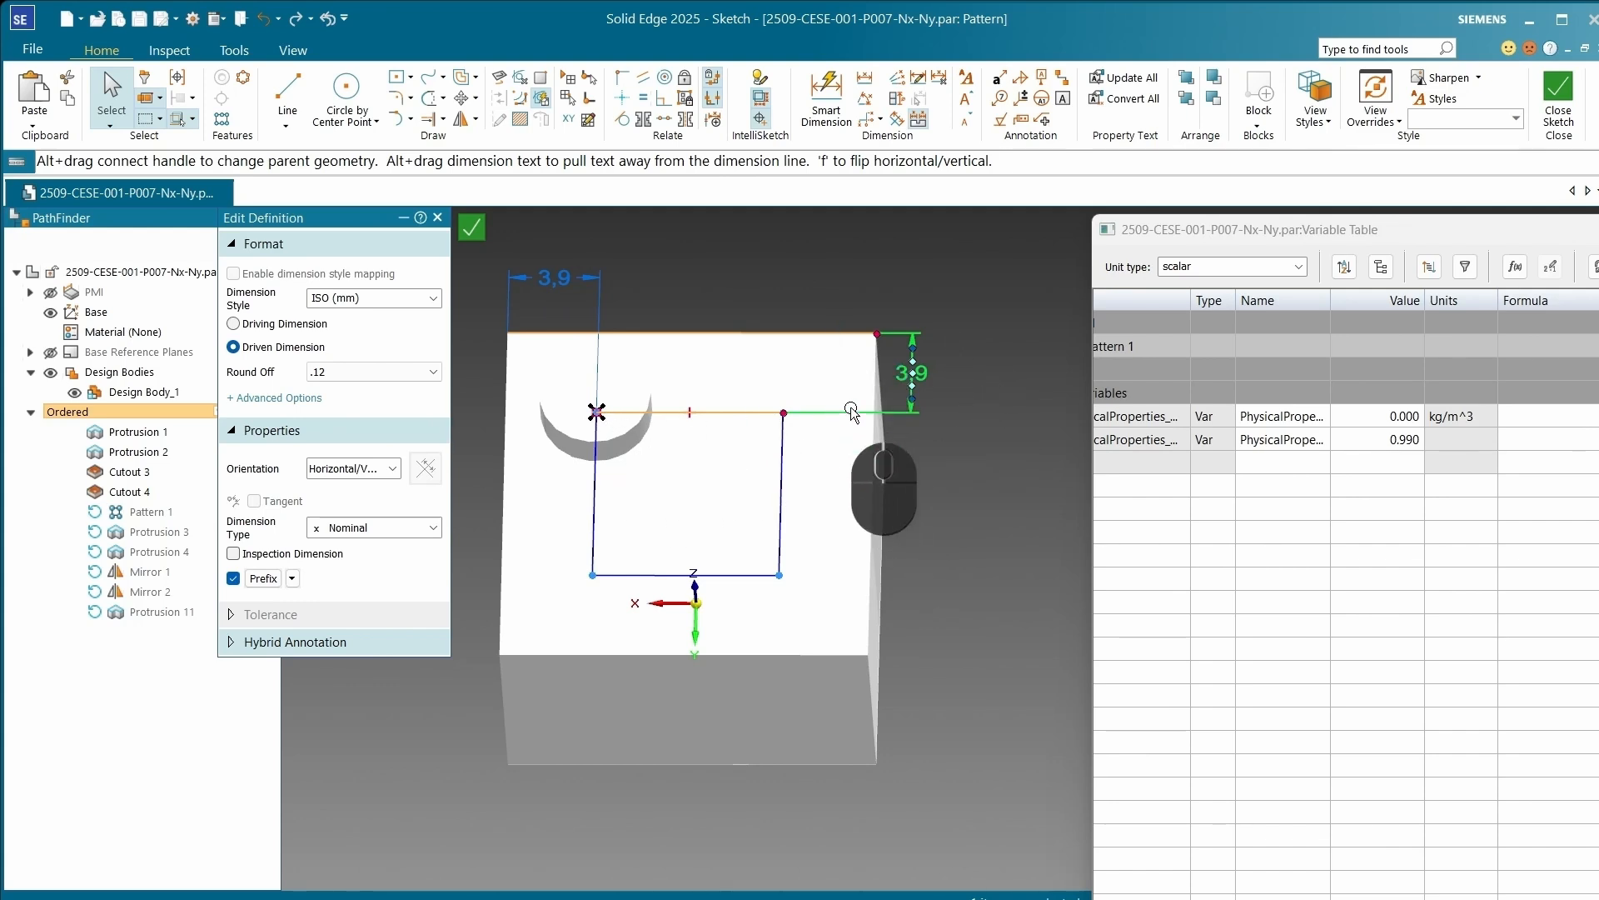
click(942, 477)
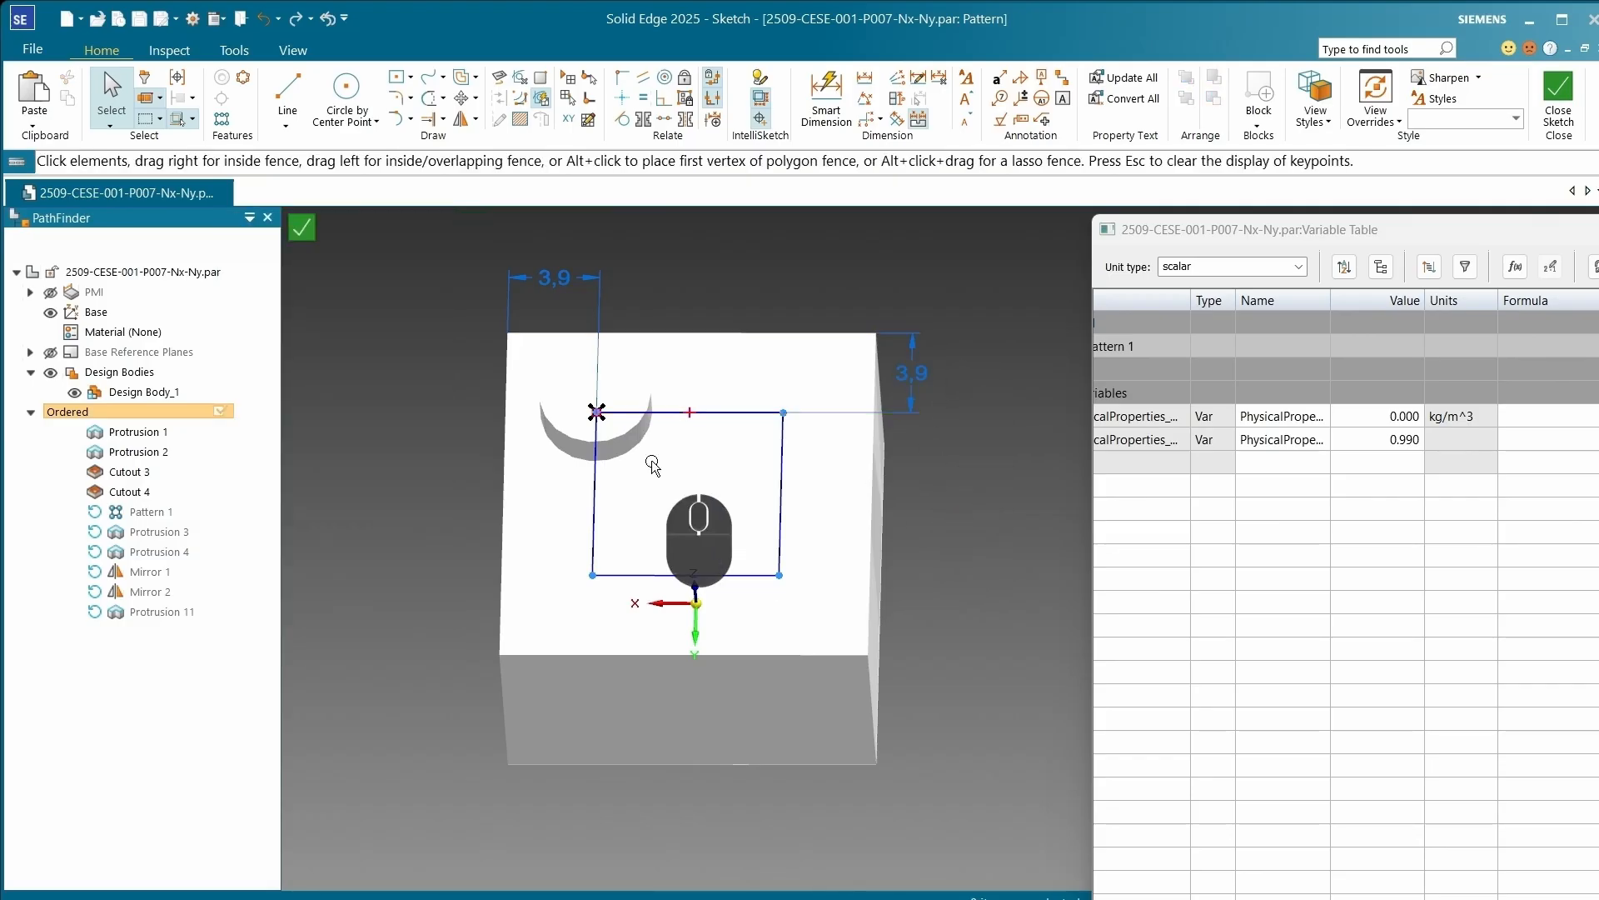
scroll(600, 419, down, 3)
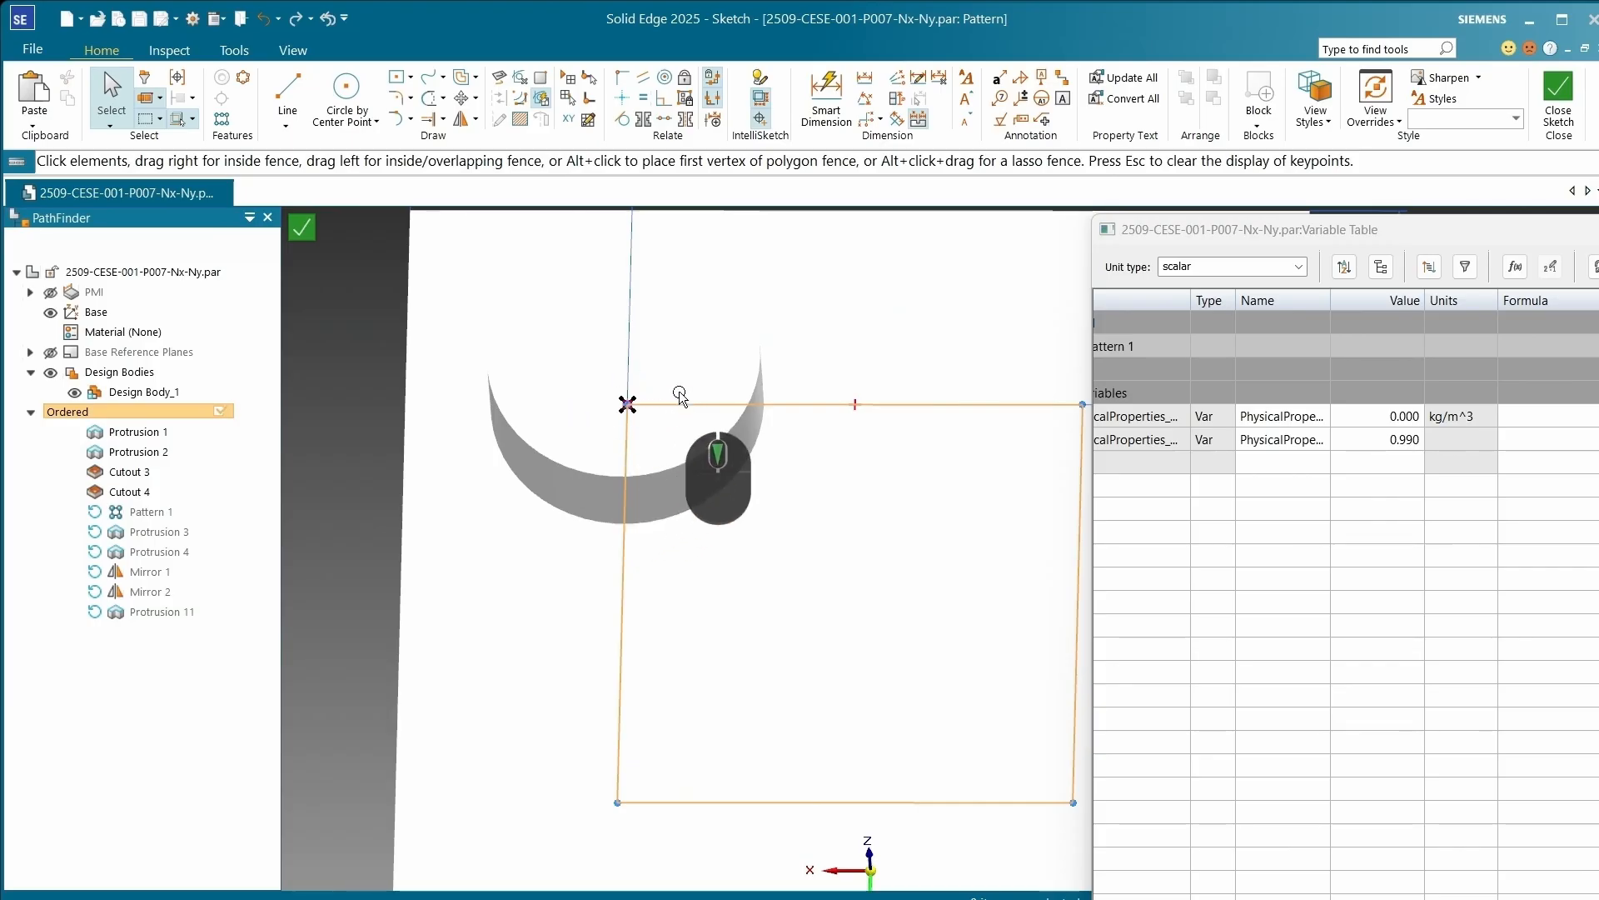
click(627, 407)
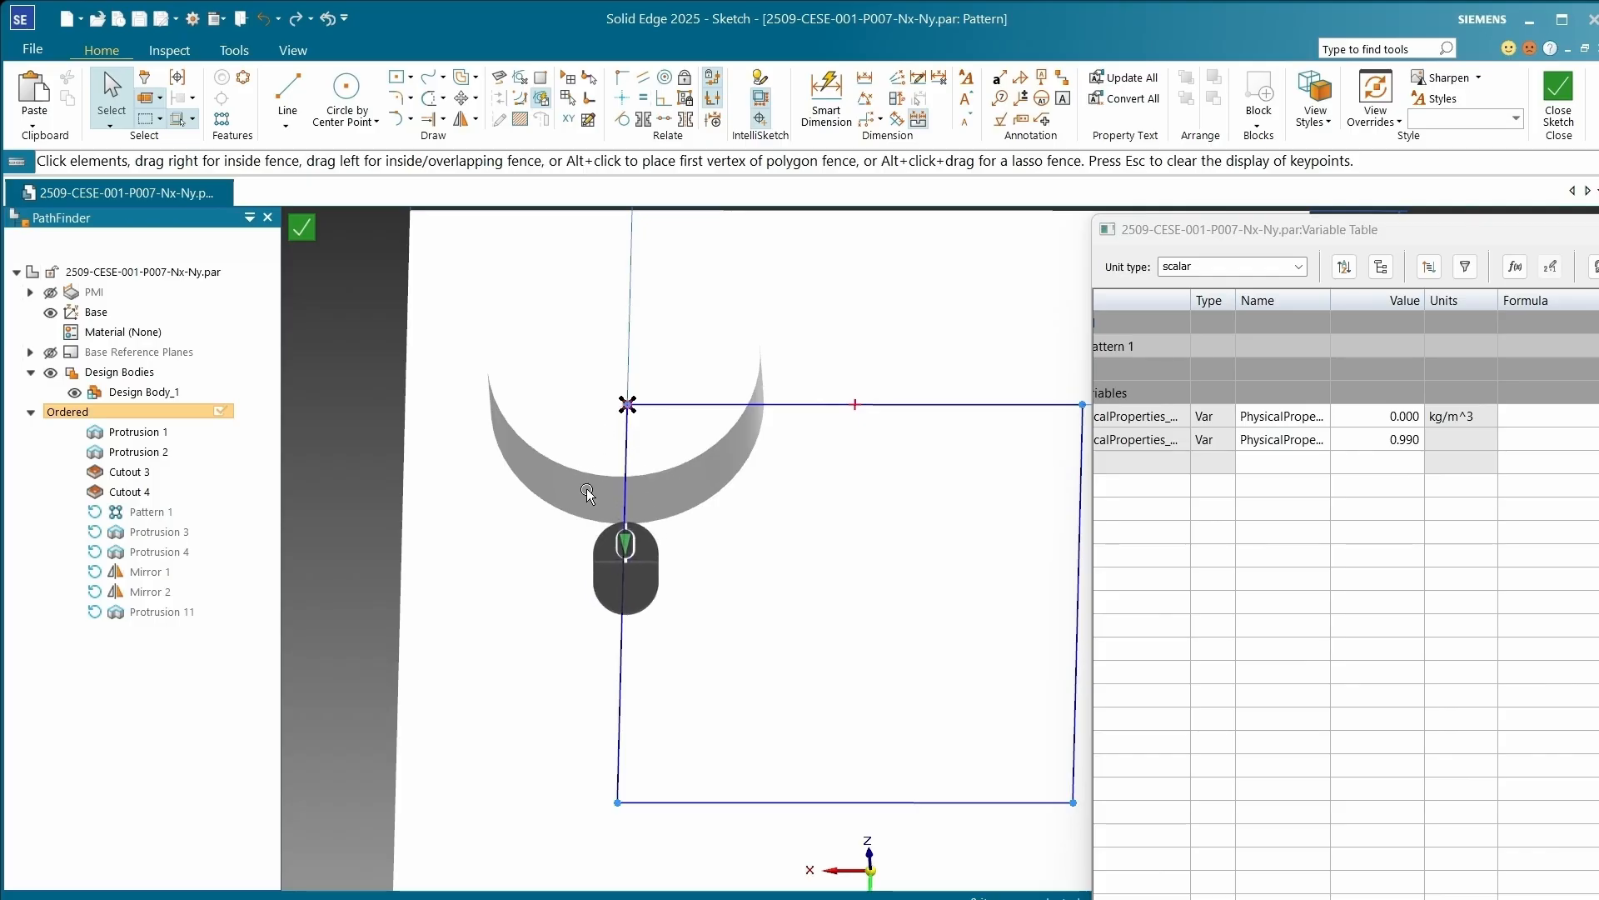
scroll(586, 488, up, 5)
scroll(586, 488, up, 2)
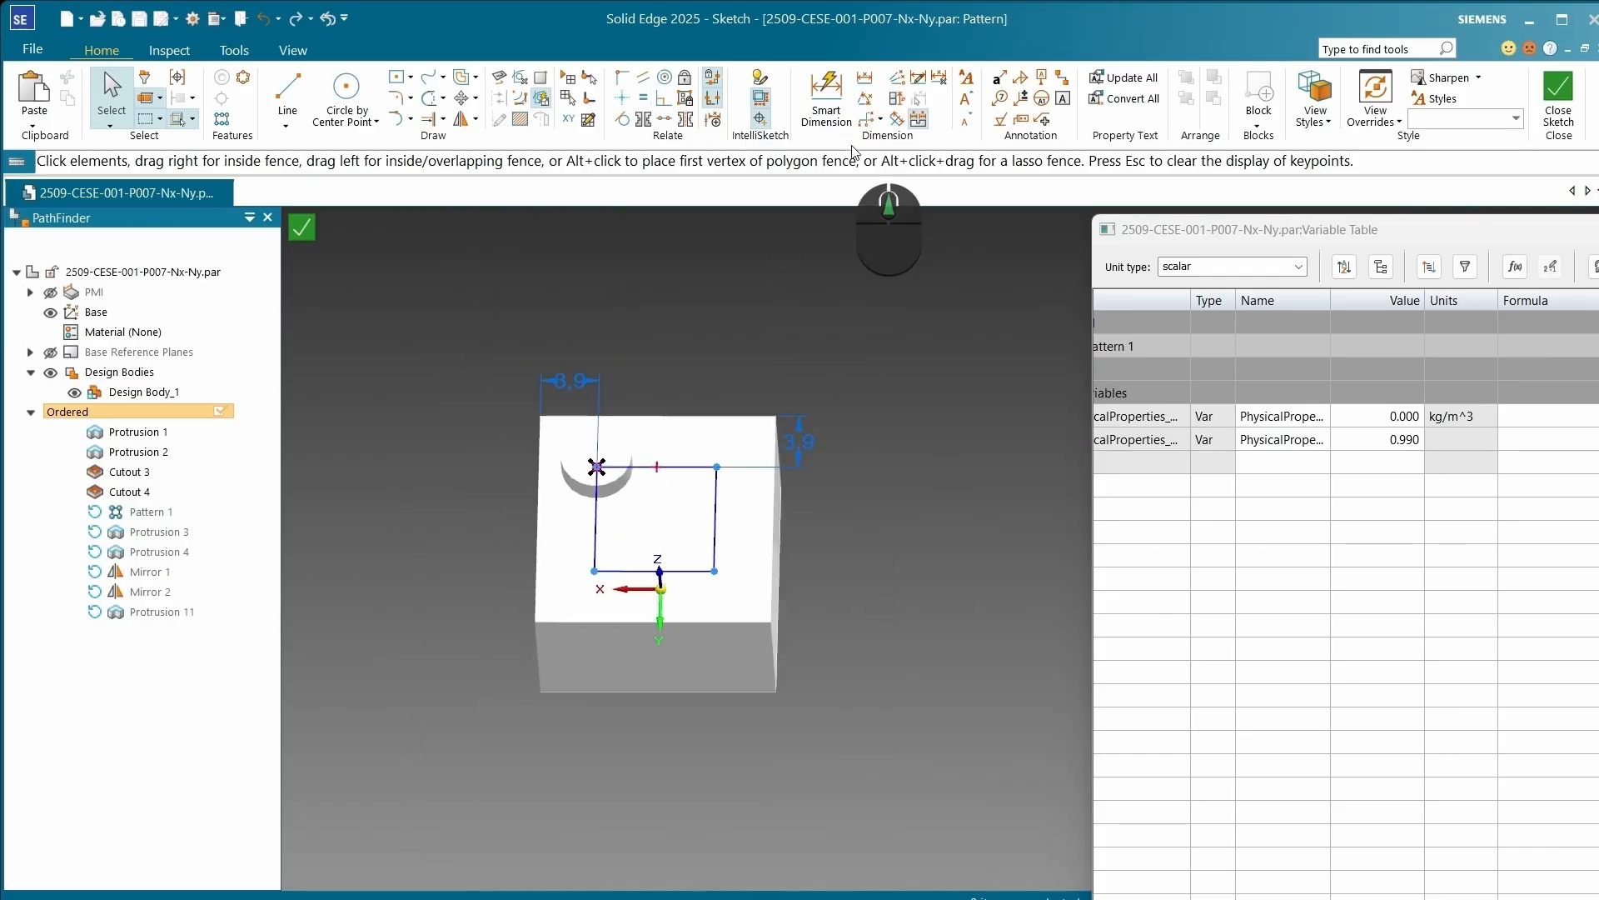
Step: Add a driving Smart Dimension along X between the rectangle's edge opposite the peg and the block's nearest parallel edge
click(827, 93)
scroll(753, 533, down, 2)
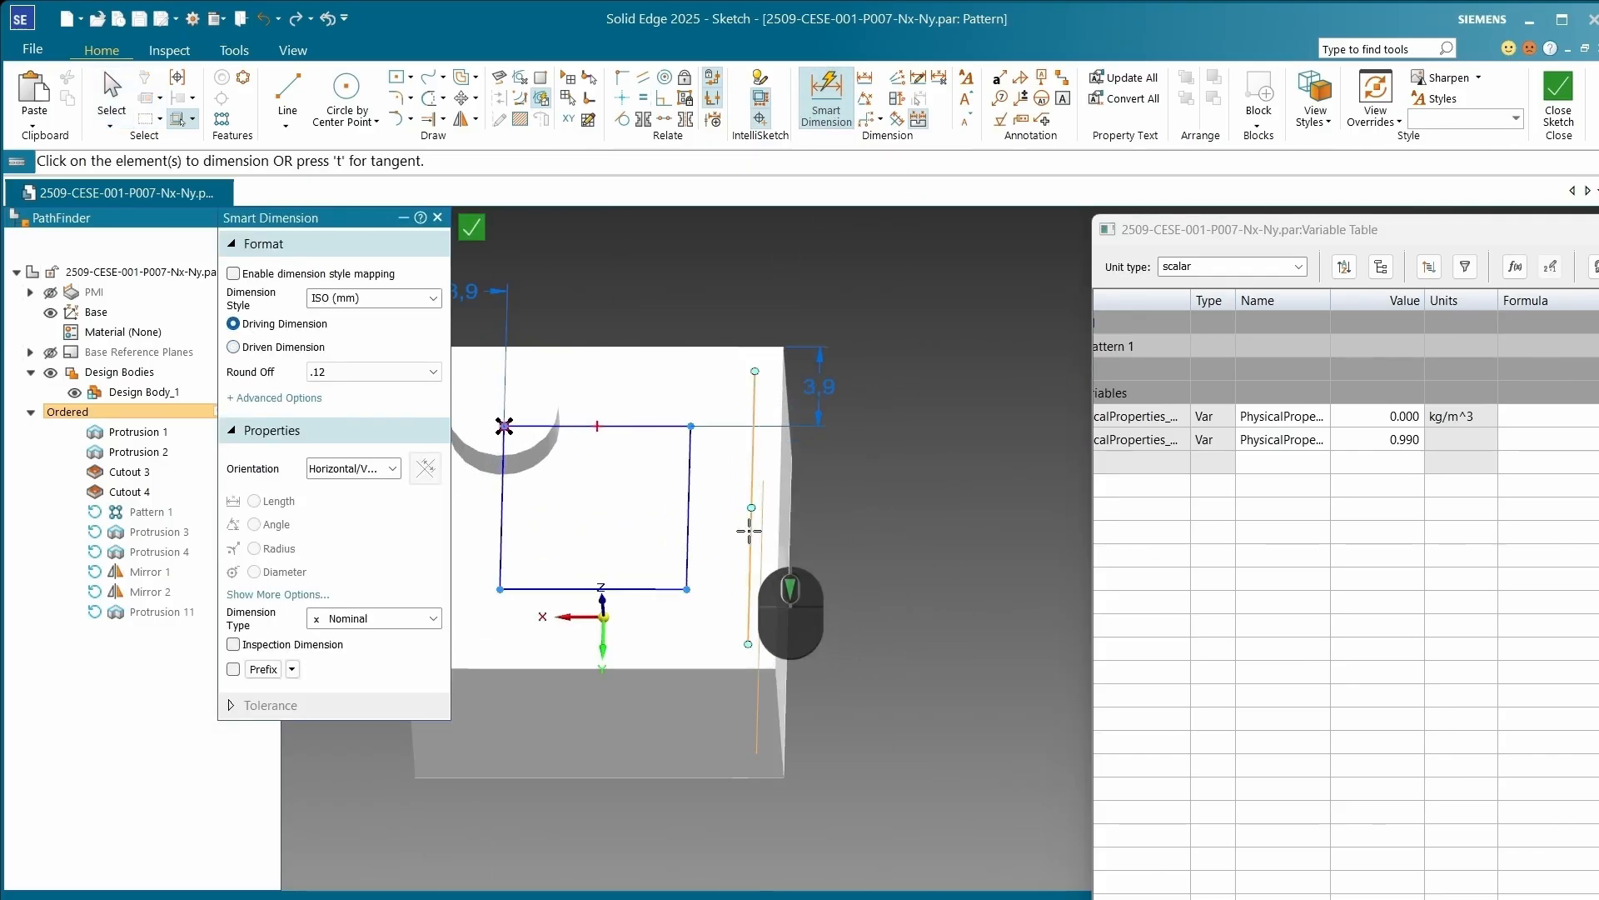
click(689, 487)
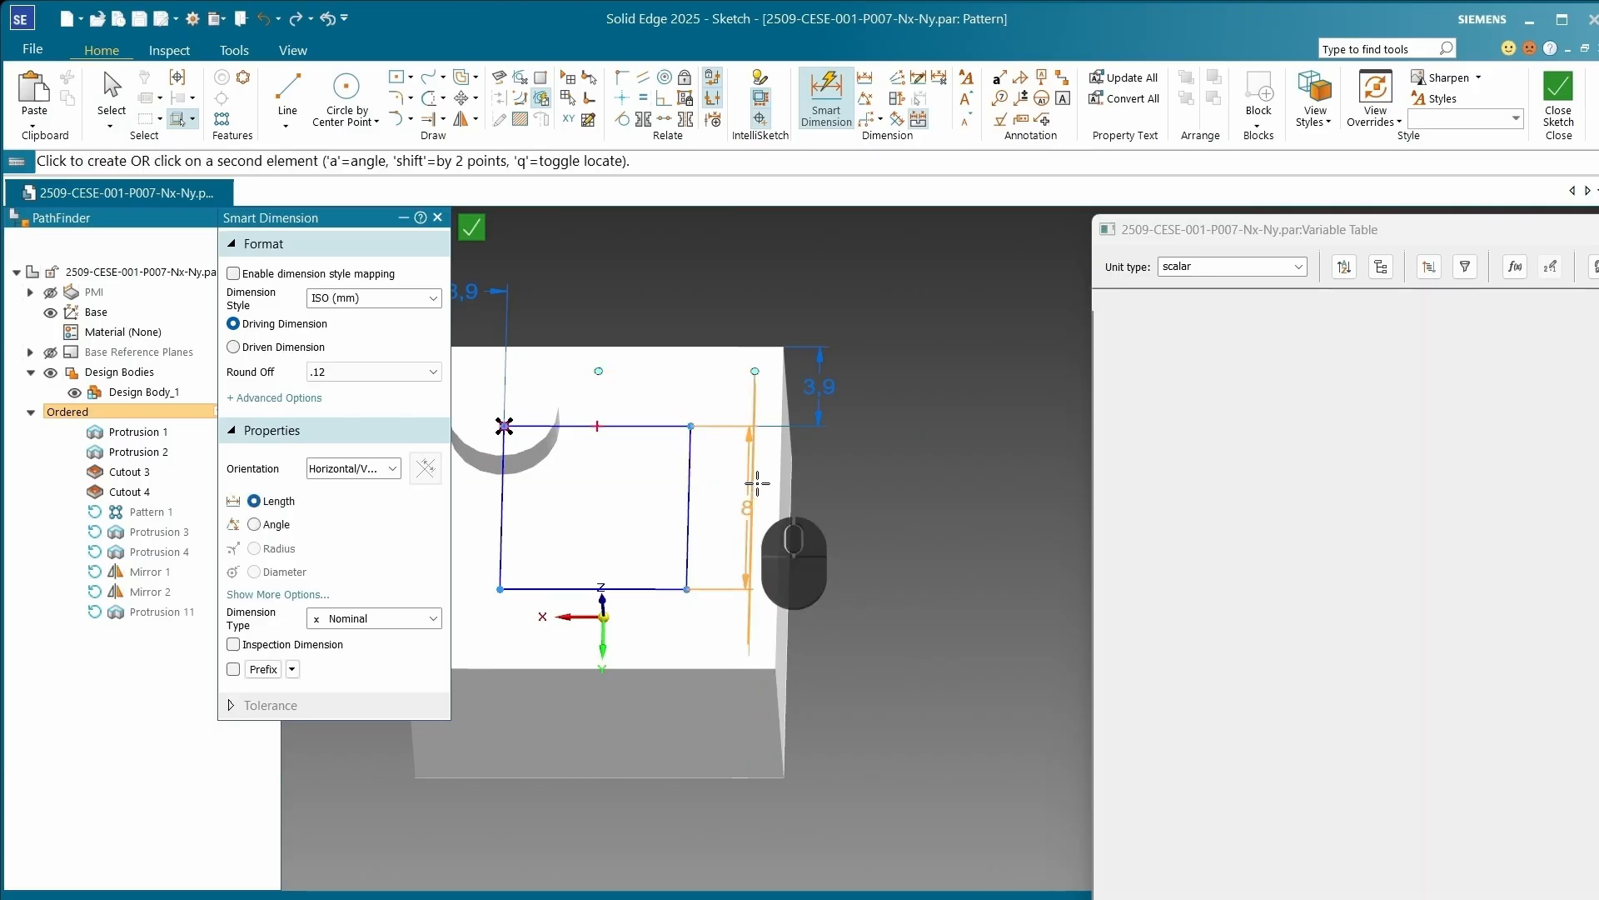
click(778, 487)
click(736, 773)
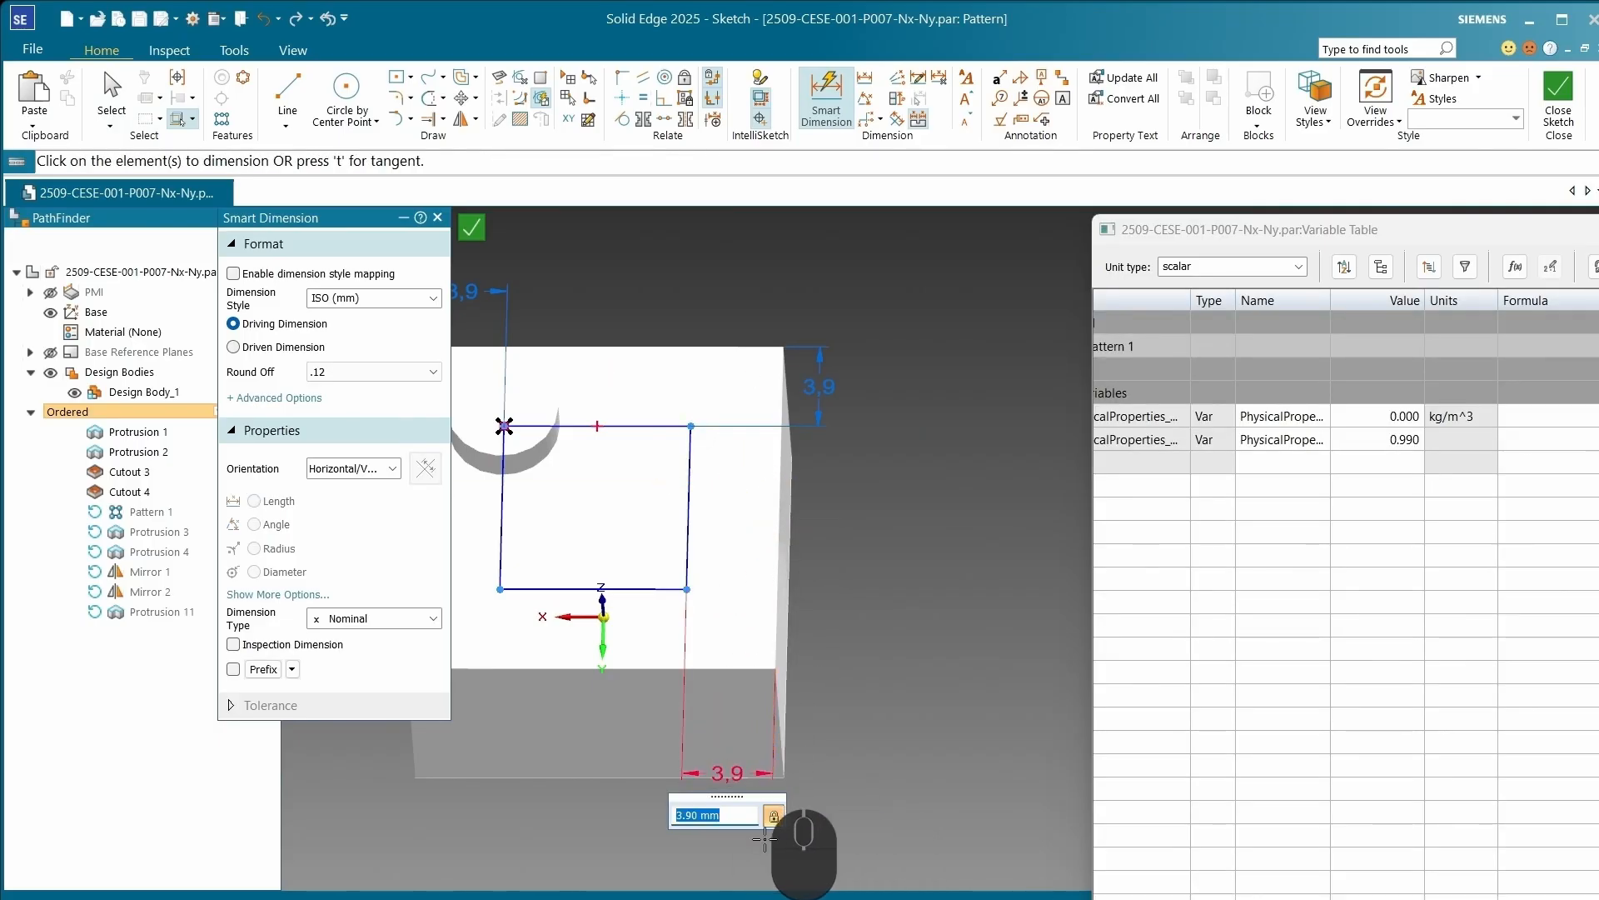
key(Return)
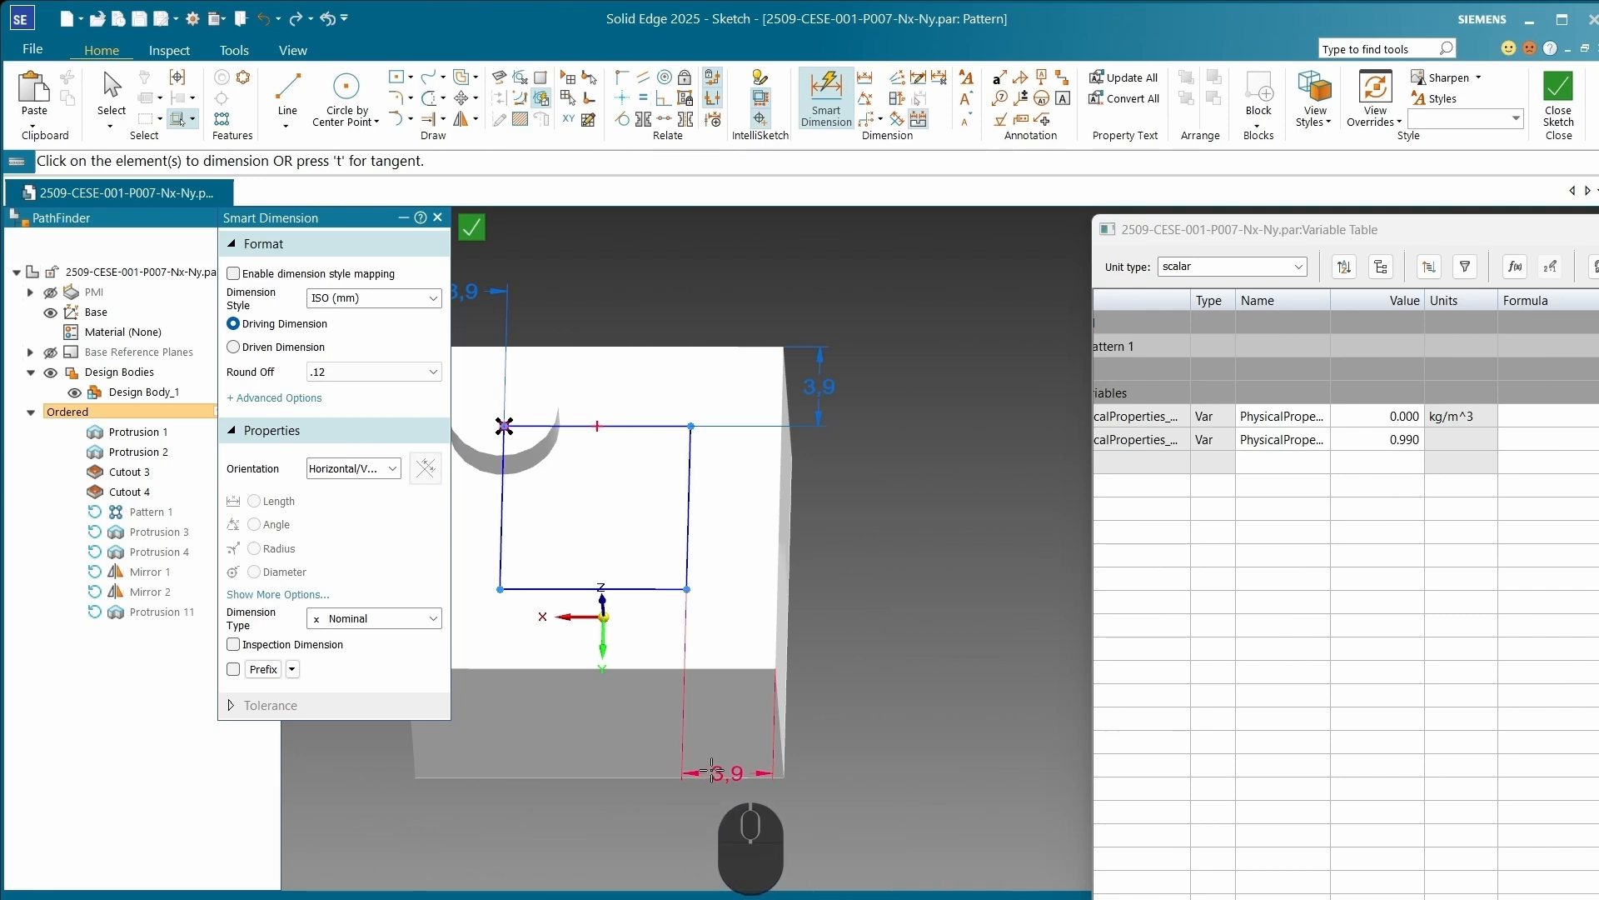
Step: Add a driving Smart Dimension along Y between the rectangle's edge opposite the peg and the block's nearest edge, and close the sketch
scroll(713, 674, down, 2)
scroll(711, 593, up, 3)
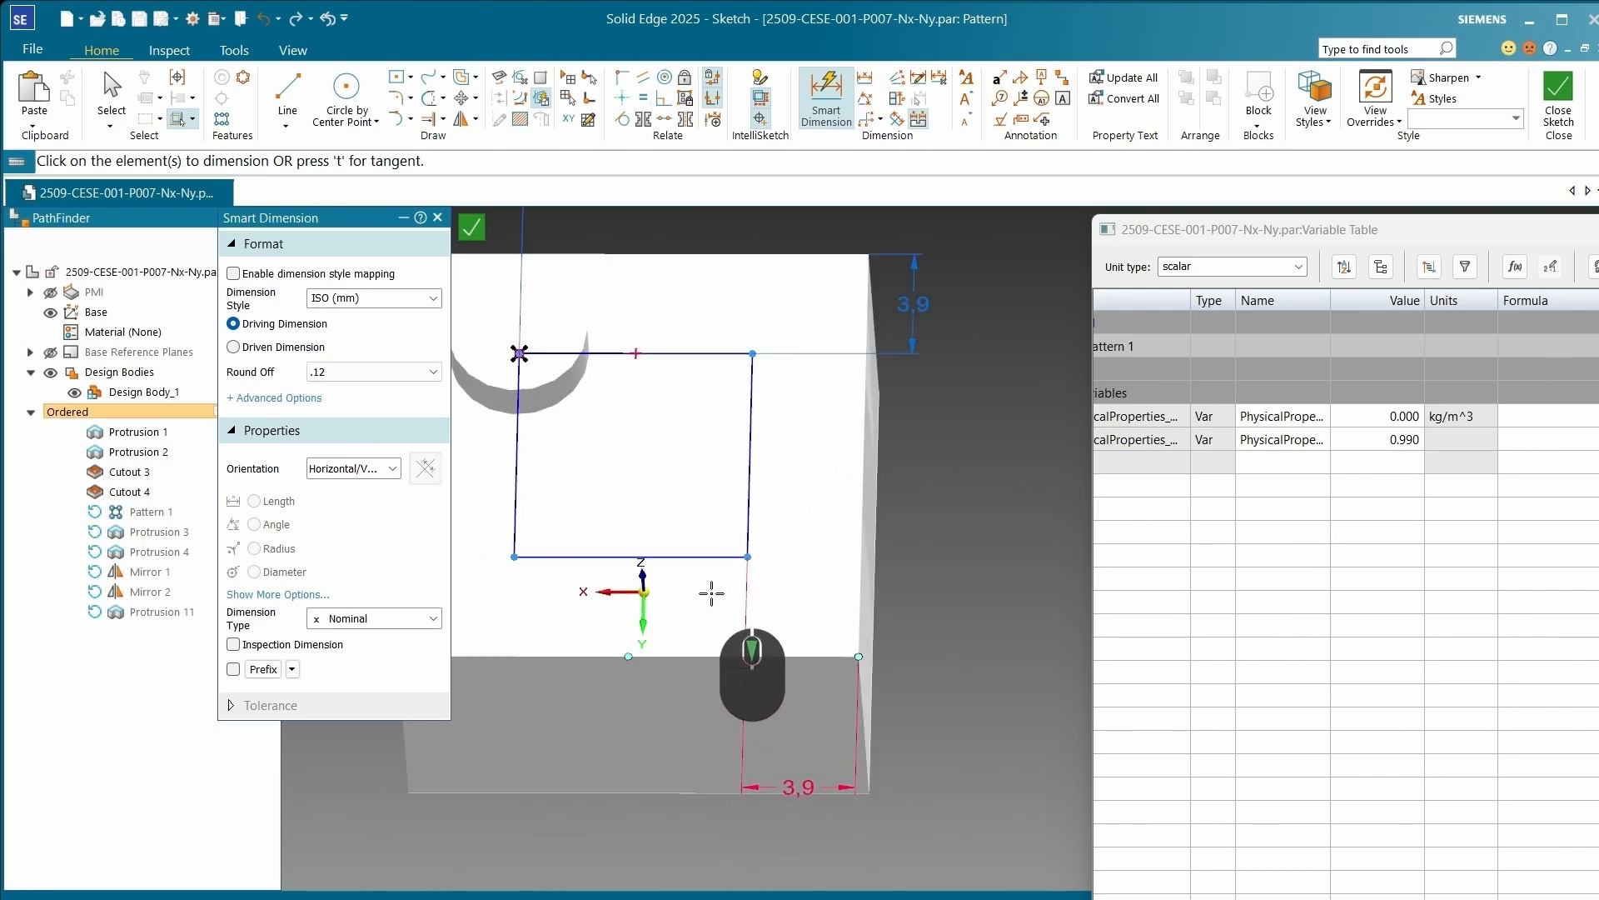
click(703, 558)
click(704, 656)
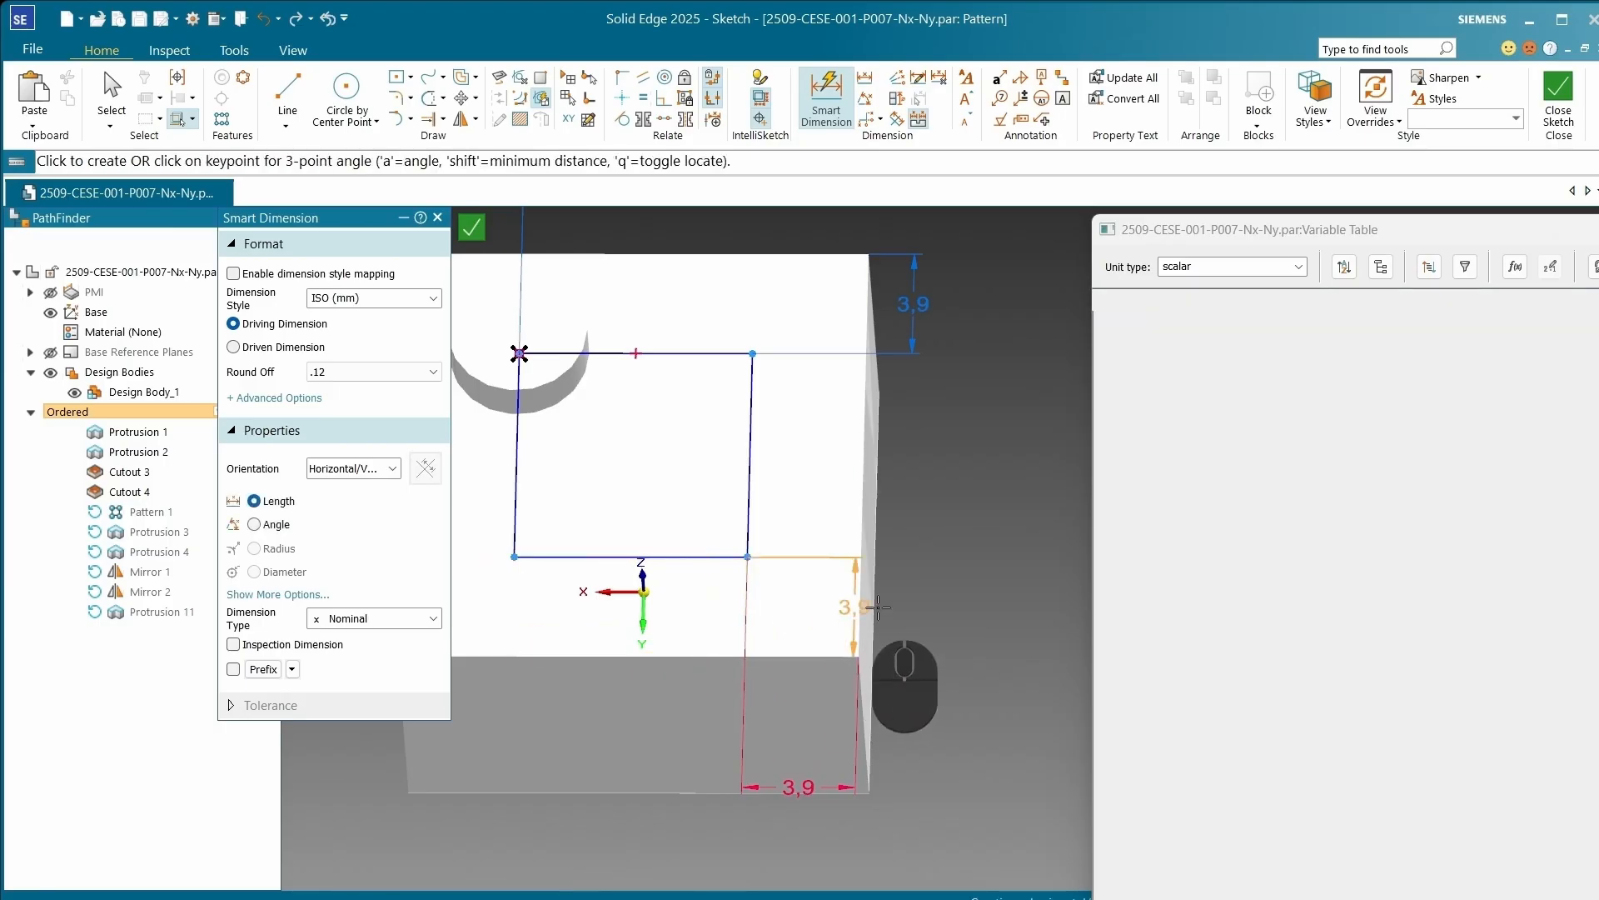
click(950, 607)
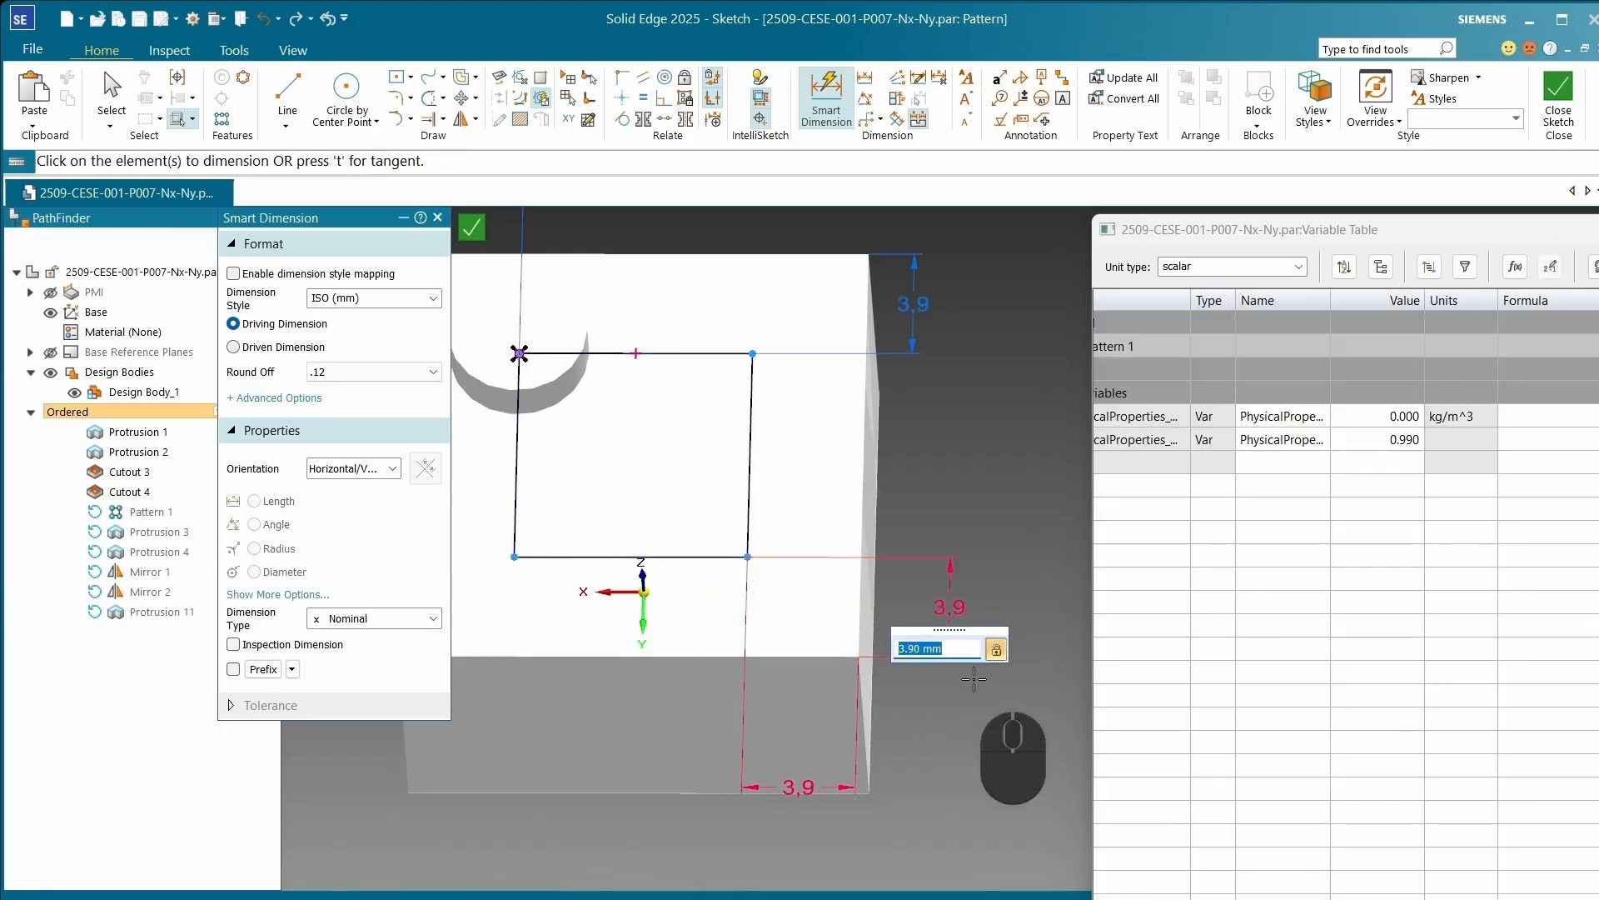
key(Return)
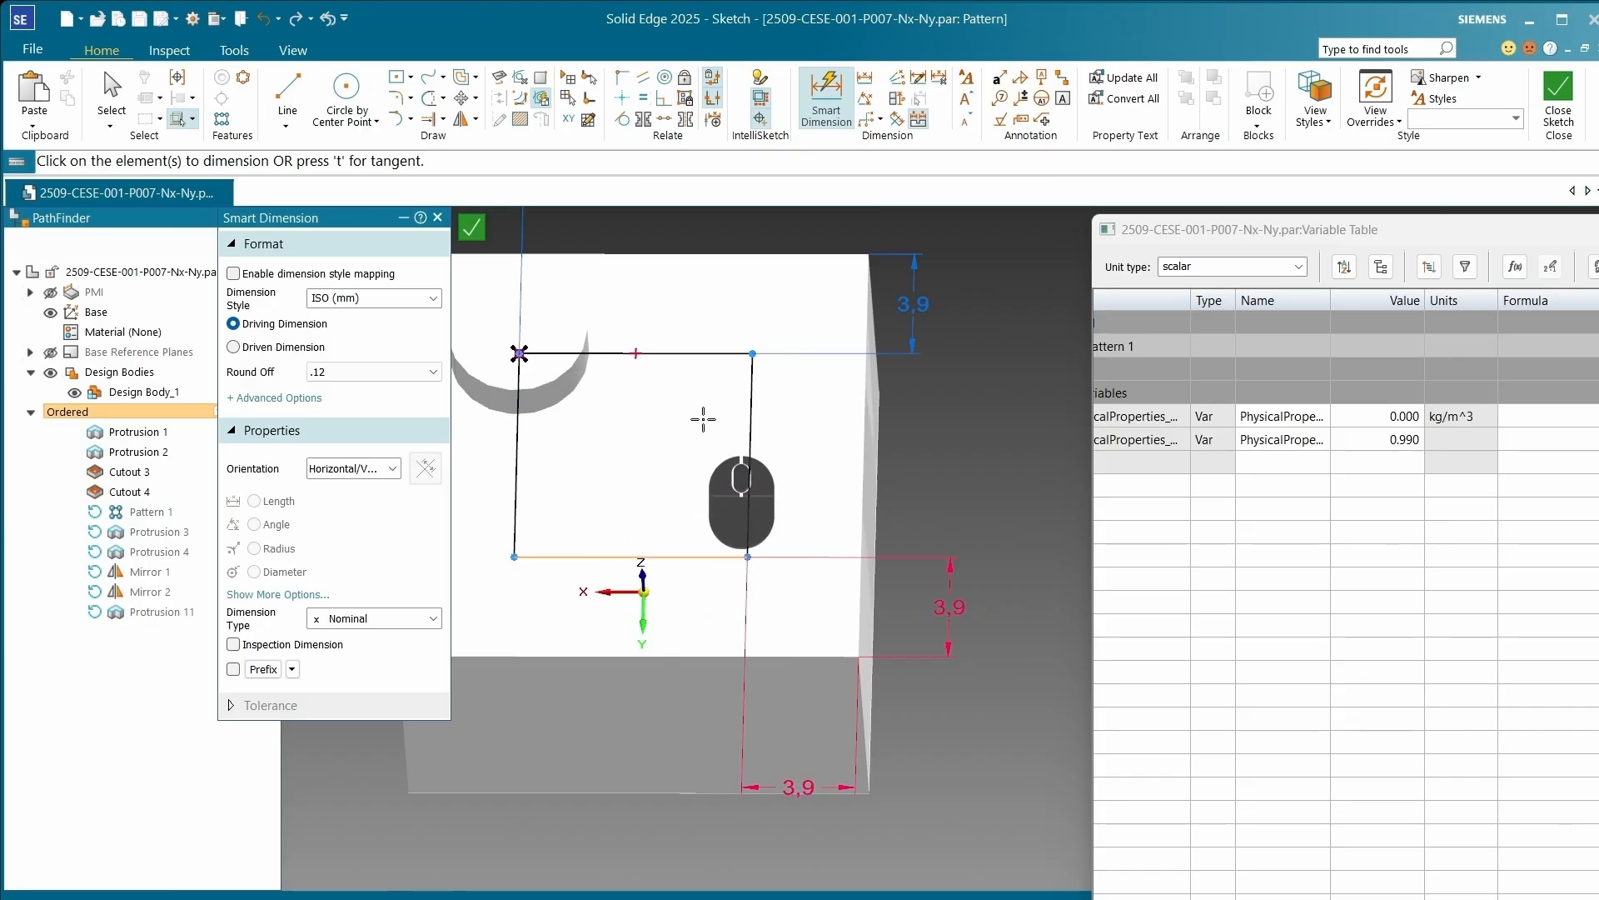
click(475, 230)
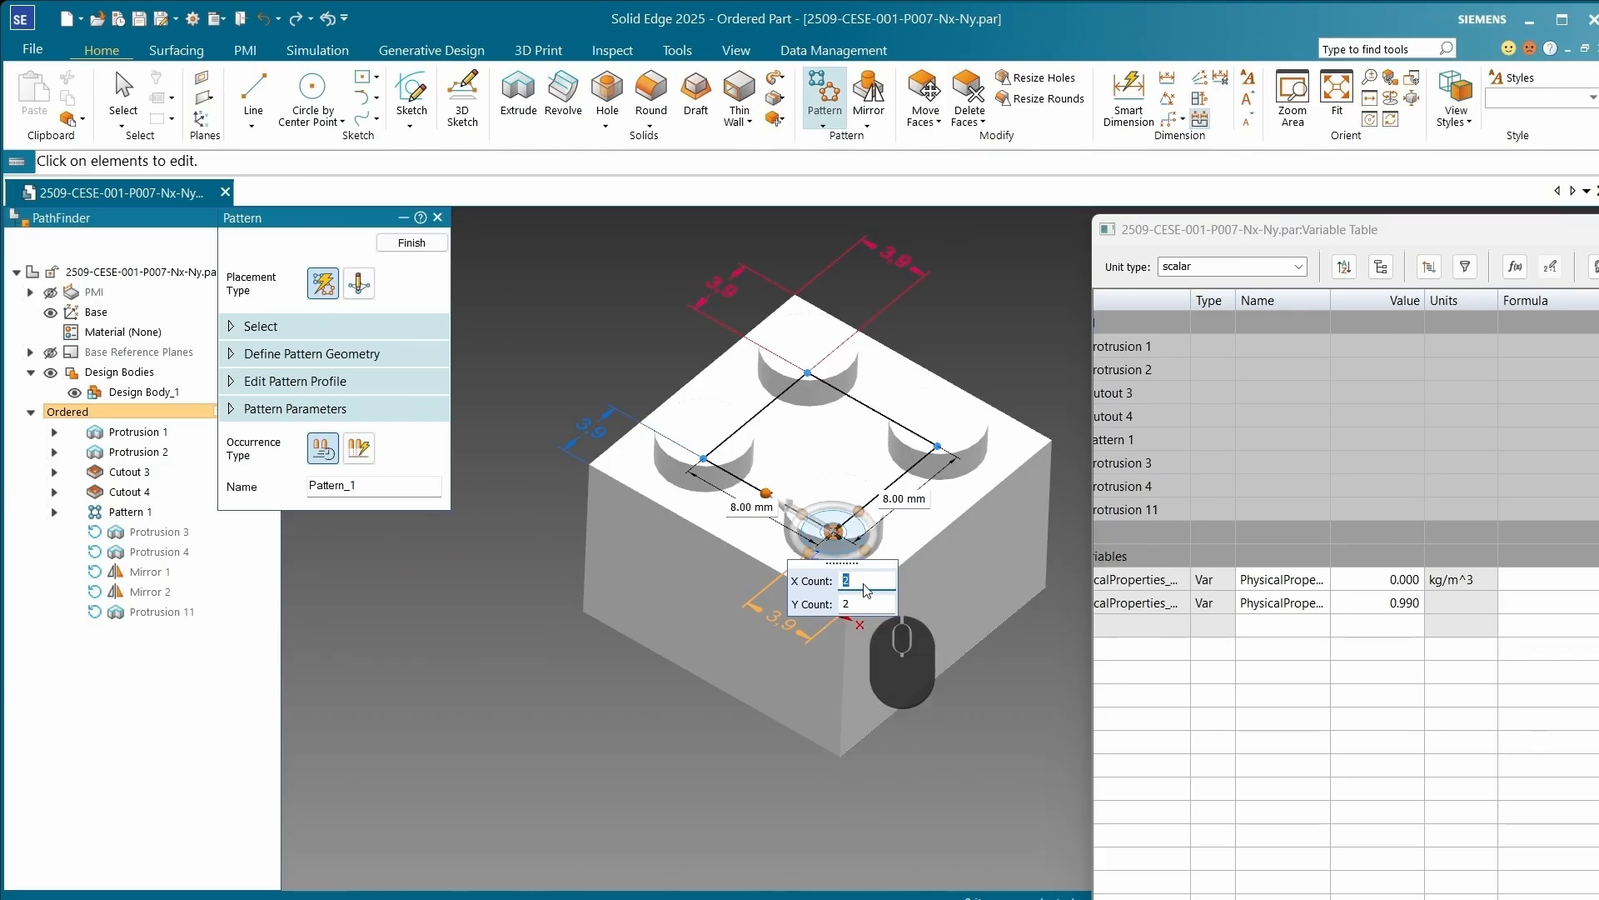
Step: Set the peg pattern's X count to 3 and leave the pattern edit to rebuild the brick
text(3)
key(Return)
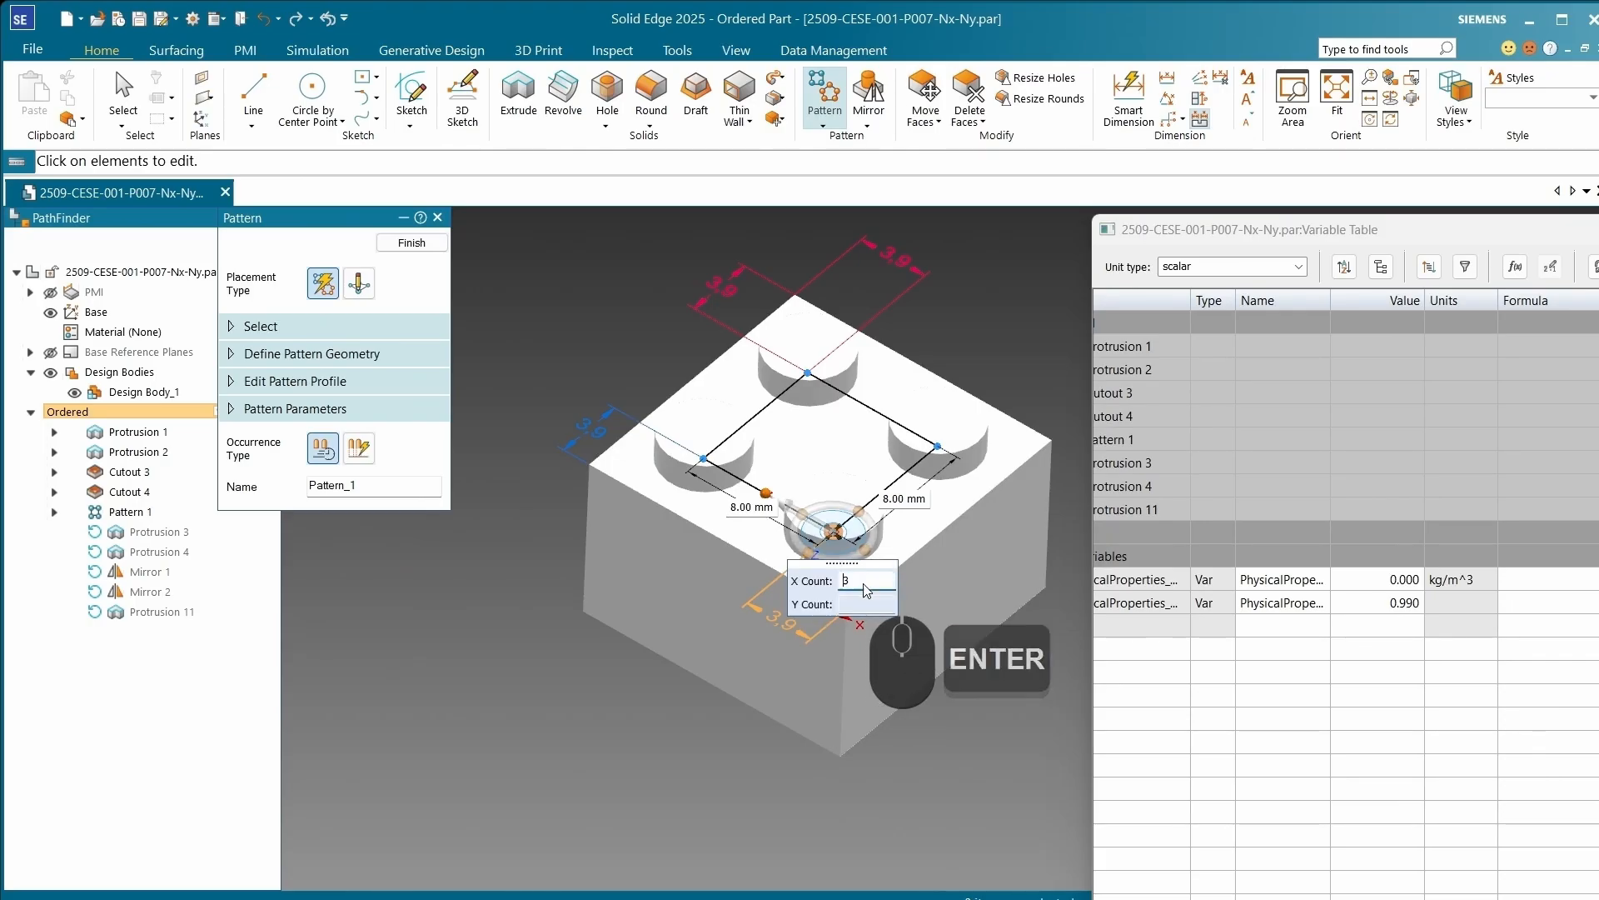
click(457, 525)
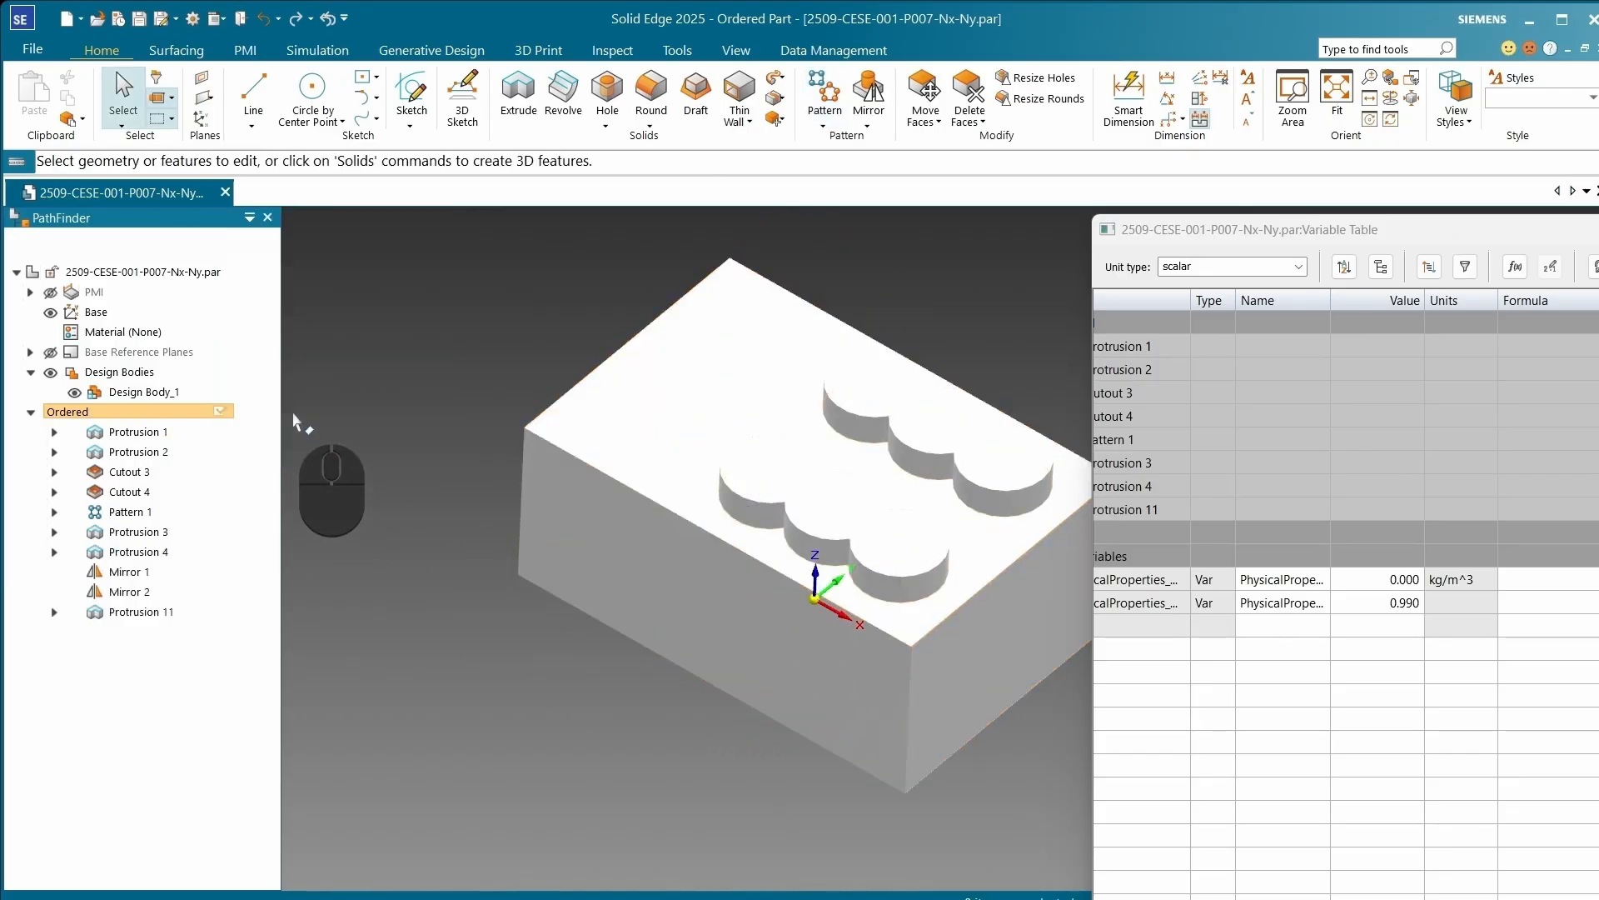
scroll(430, 594, up, 2)
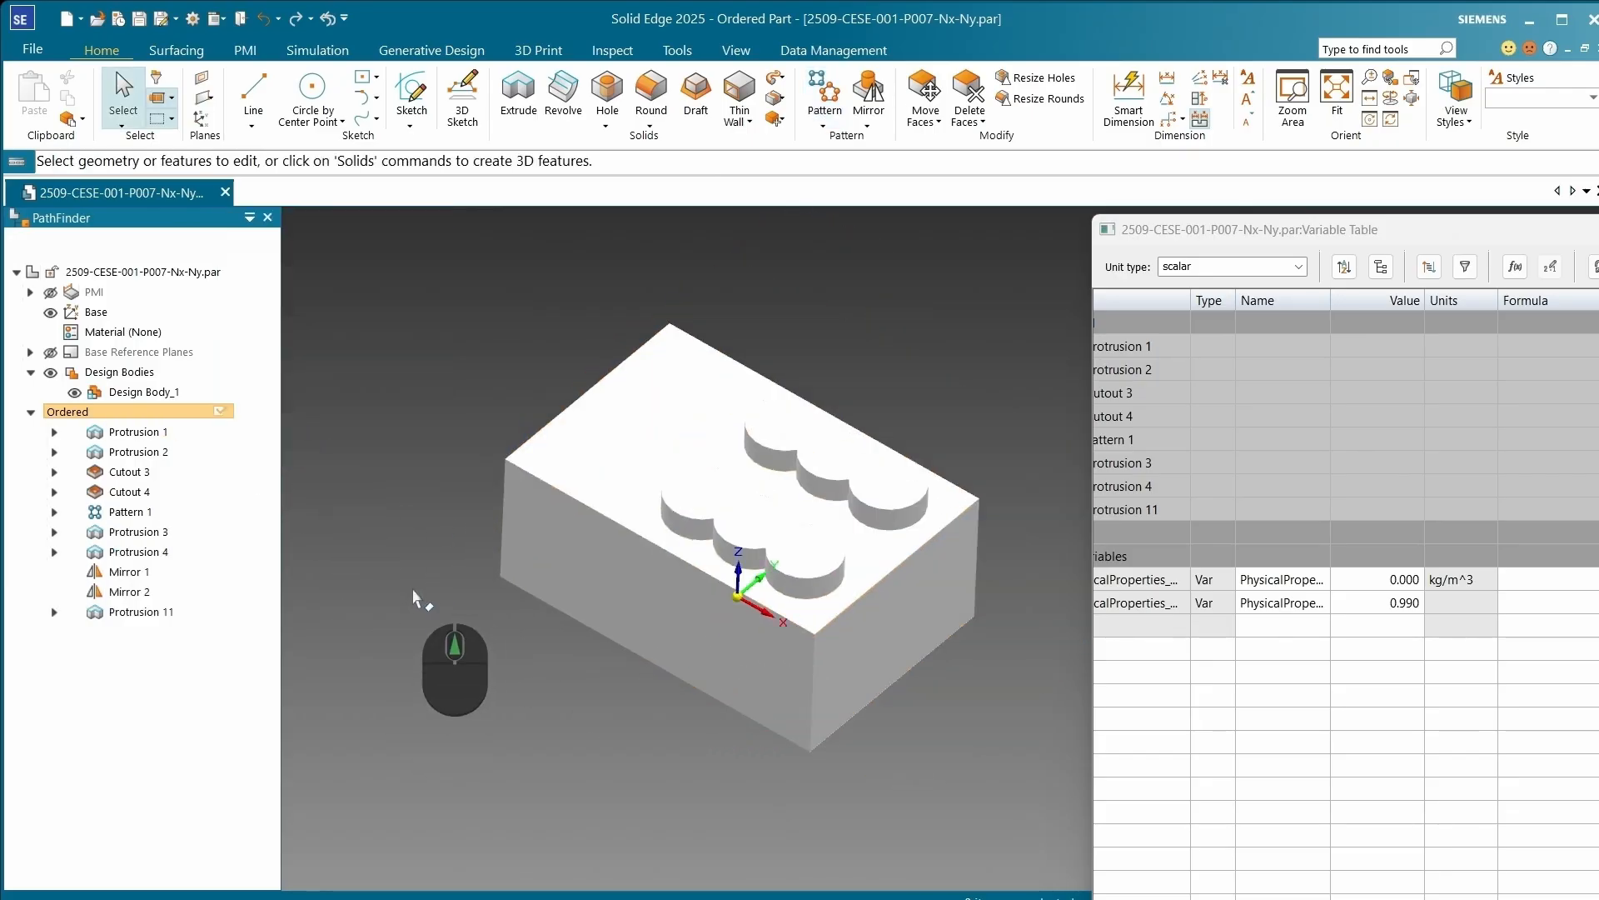
Step: Reopen the profile sketch of Pattern 1 and deselect the pattern rectangle
click(129, 514)
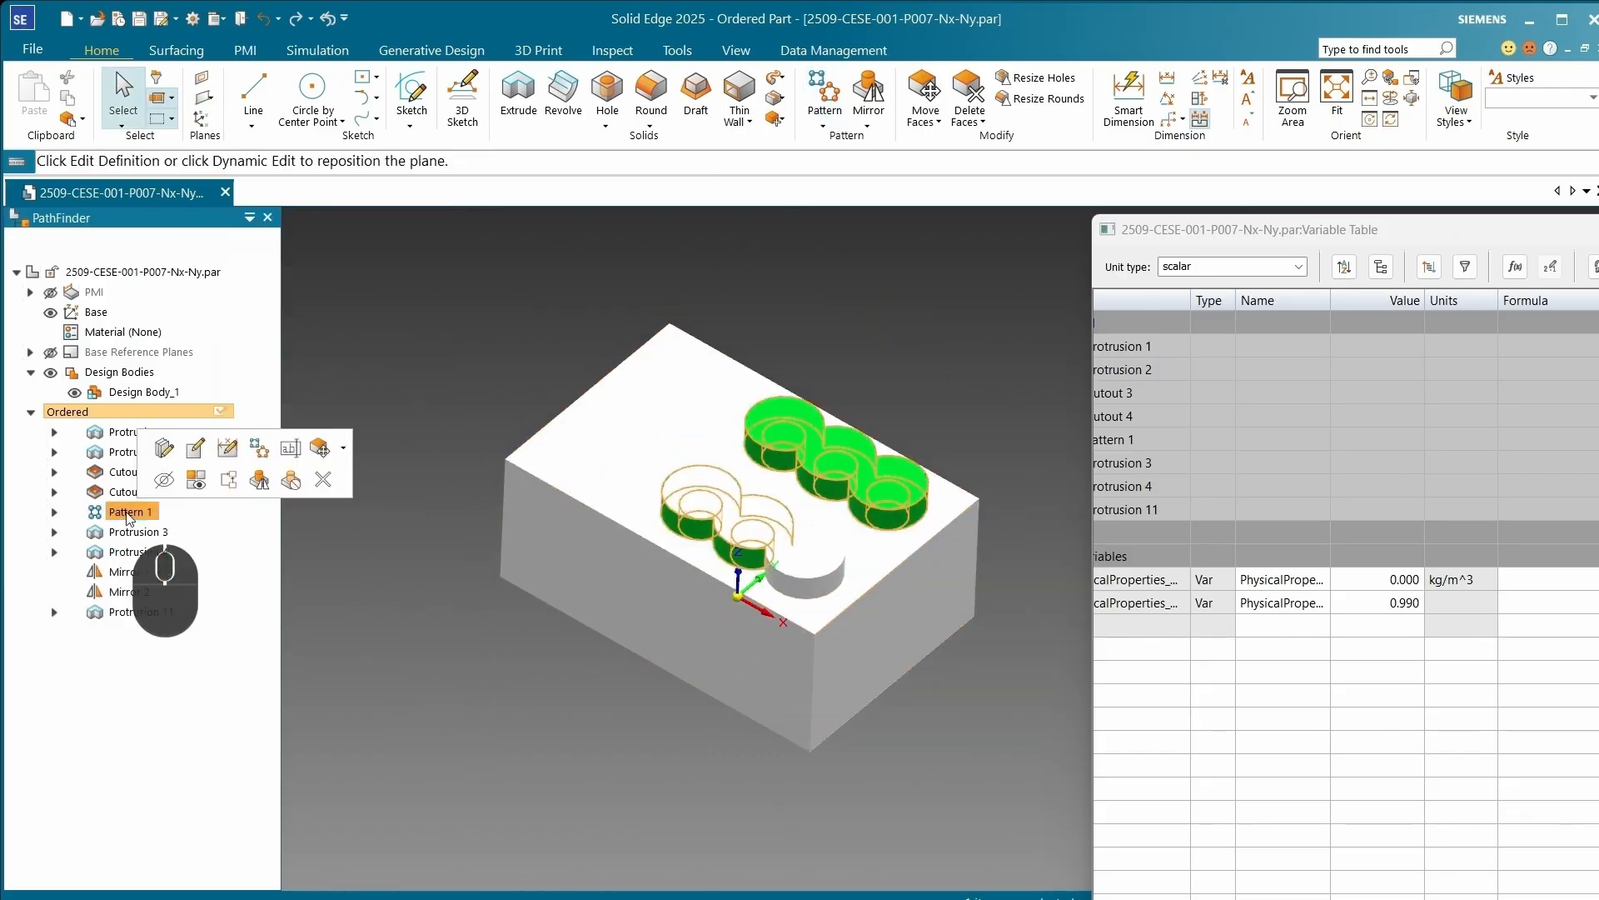
click(220, 458)
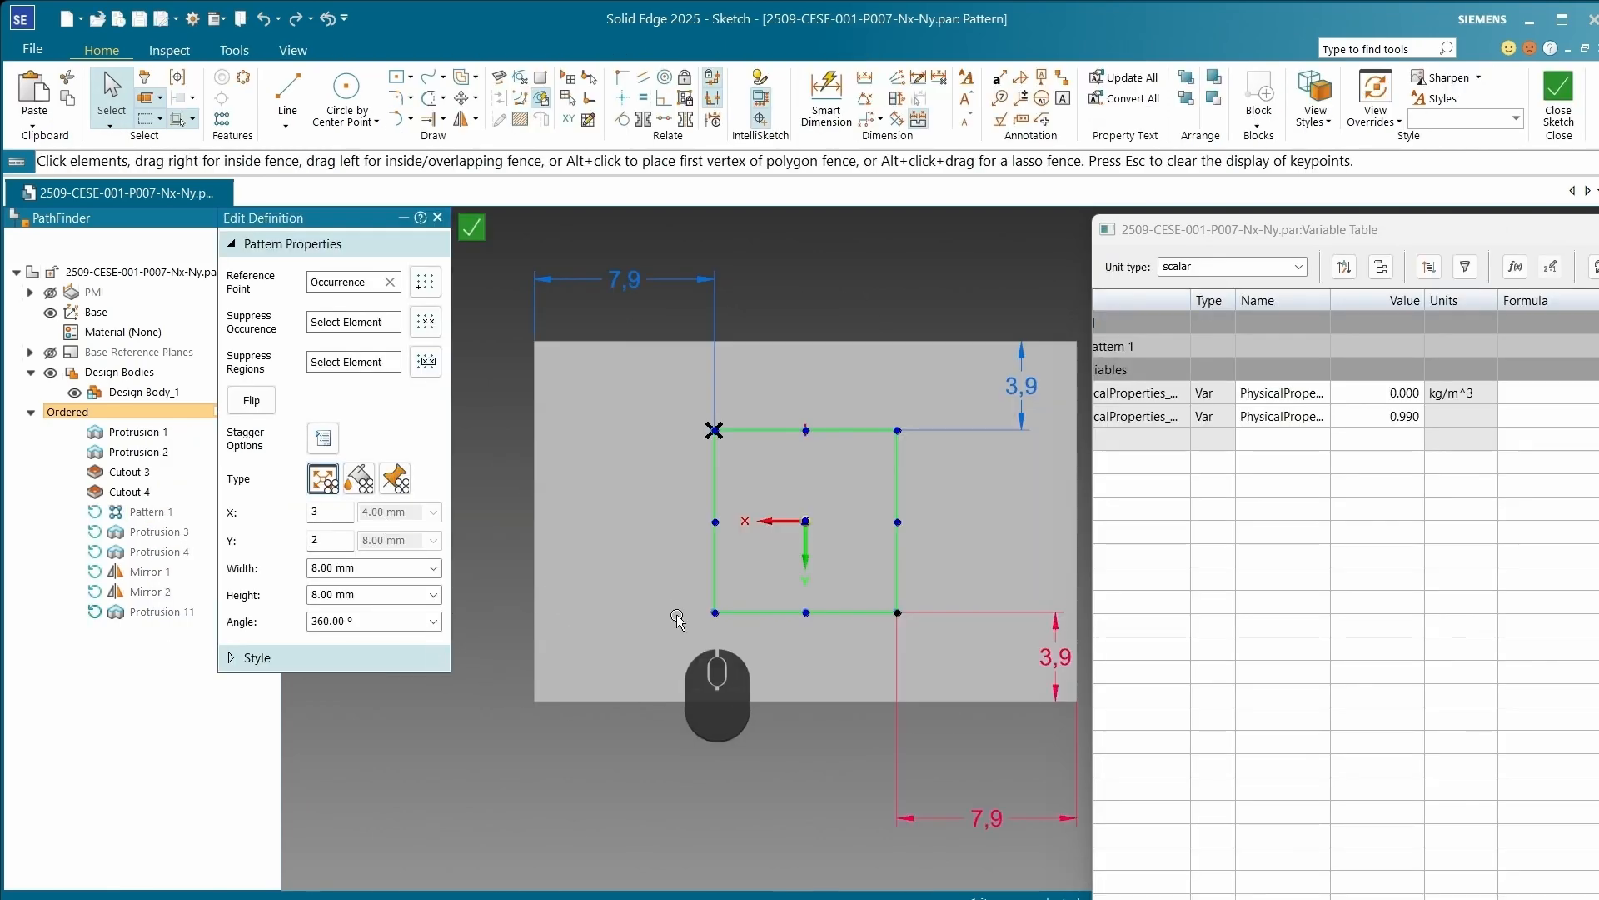
mouse_move(695, 594)
middle_down()
mouse_move(598, 348)
mouse_move(640, 498)
mouse_move(738, 427)
middle_up()
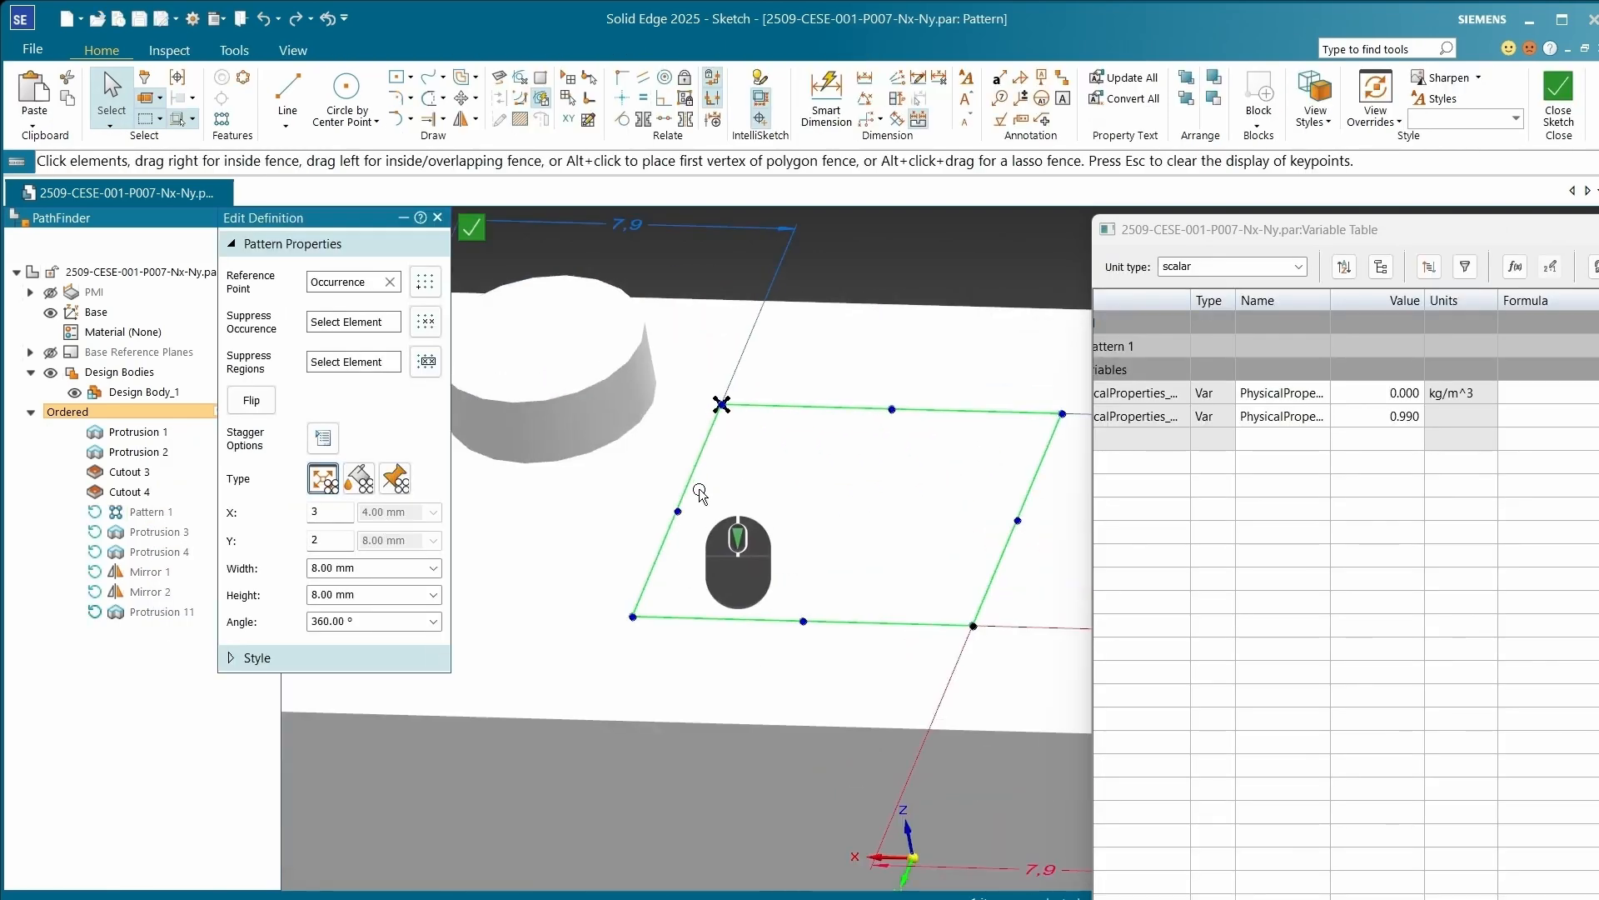
click(700, 651)
scroll(758, 508, up, 4)
scroll(791, 522, down, 1)
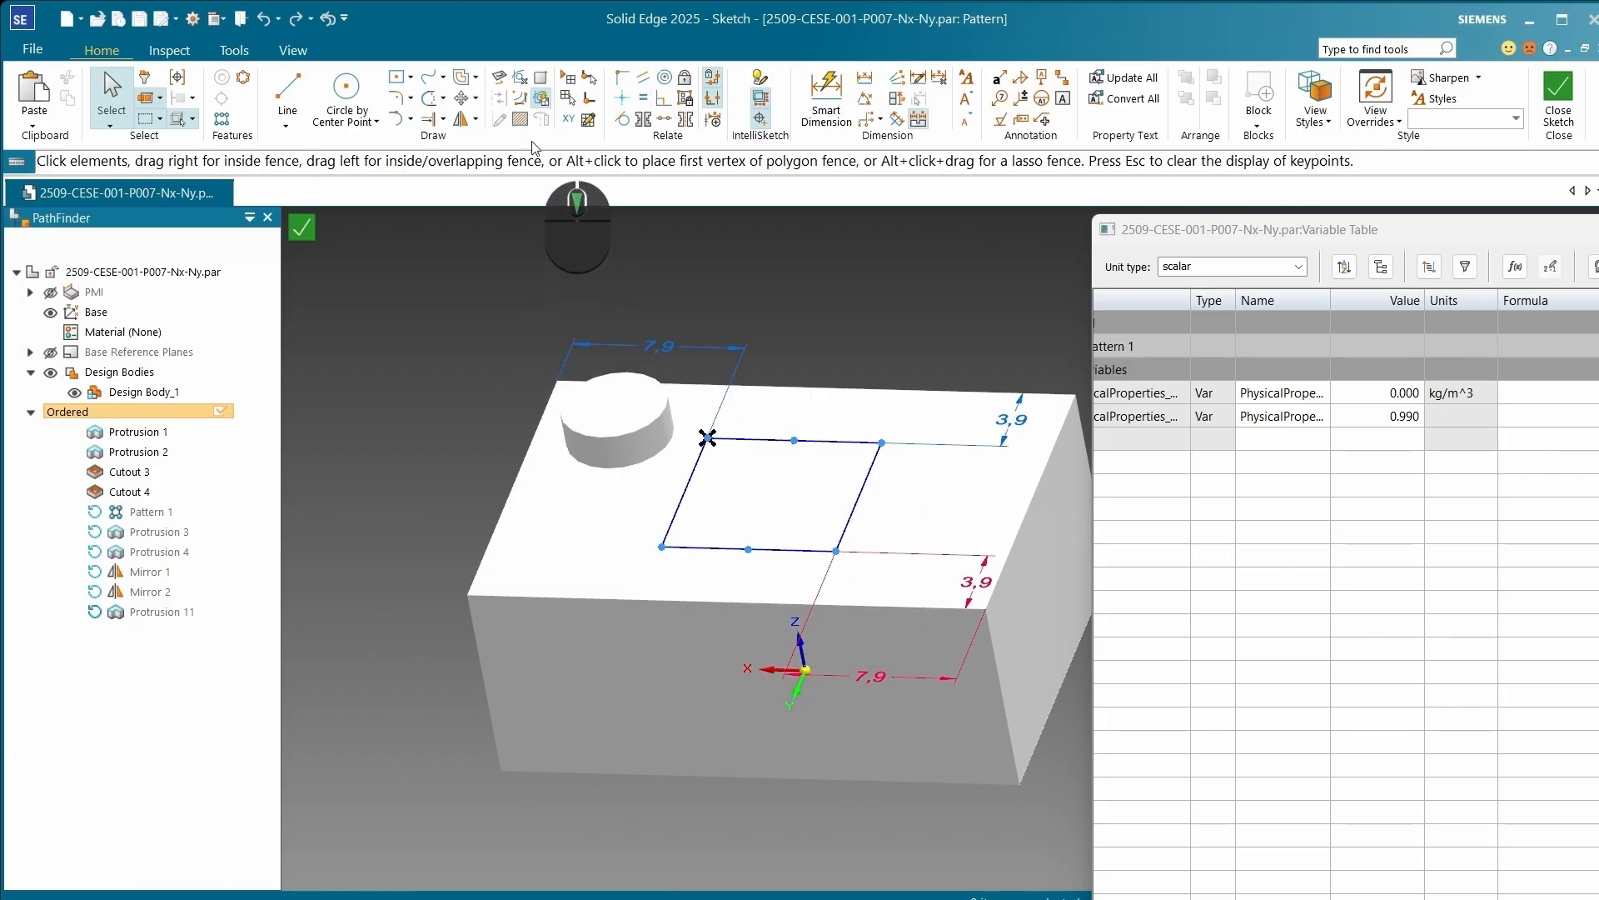
Step: Project the peg's top face into the pattern sketch as a single face, keeping the default projection options
click(501, 80)
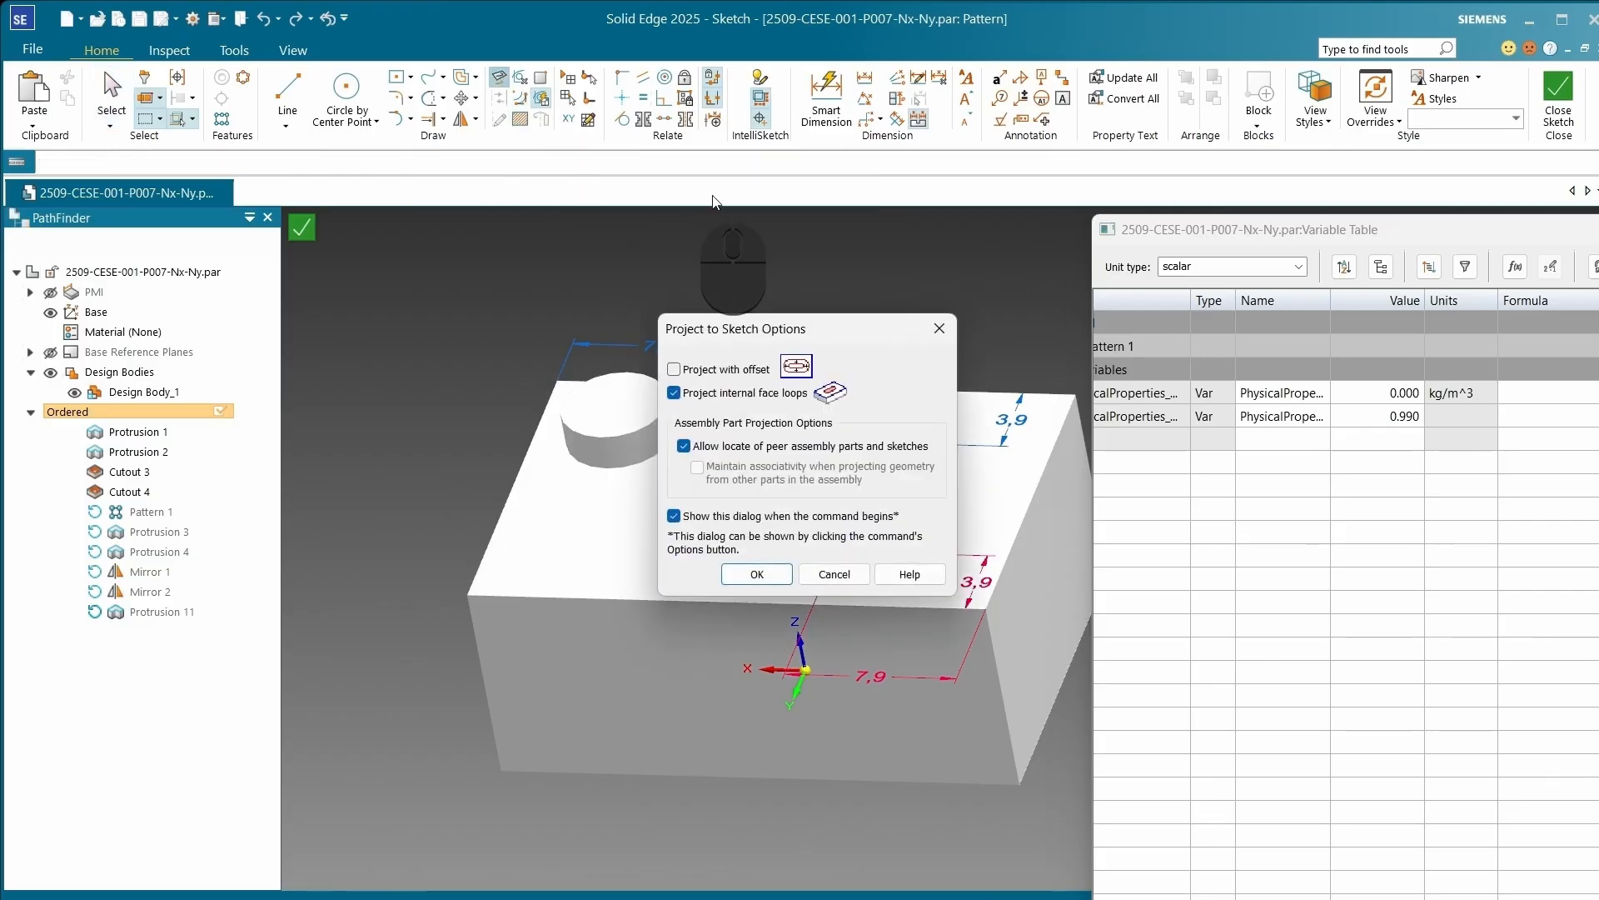
click(757, 574)
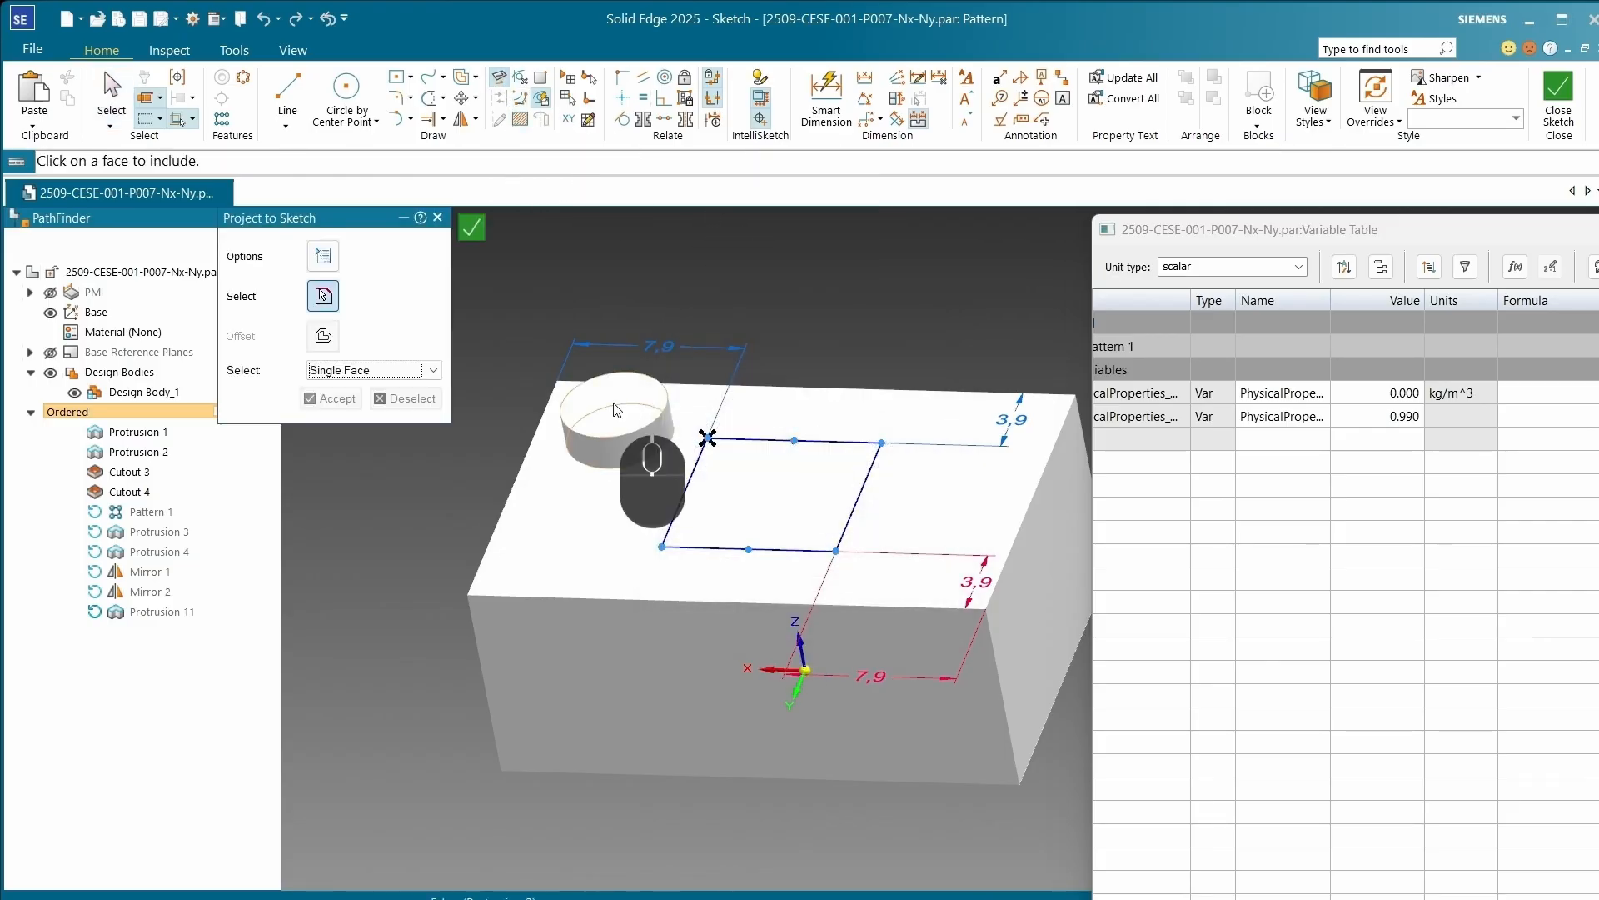
click(636, 408)
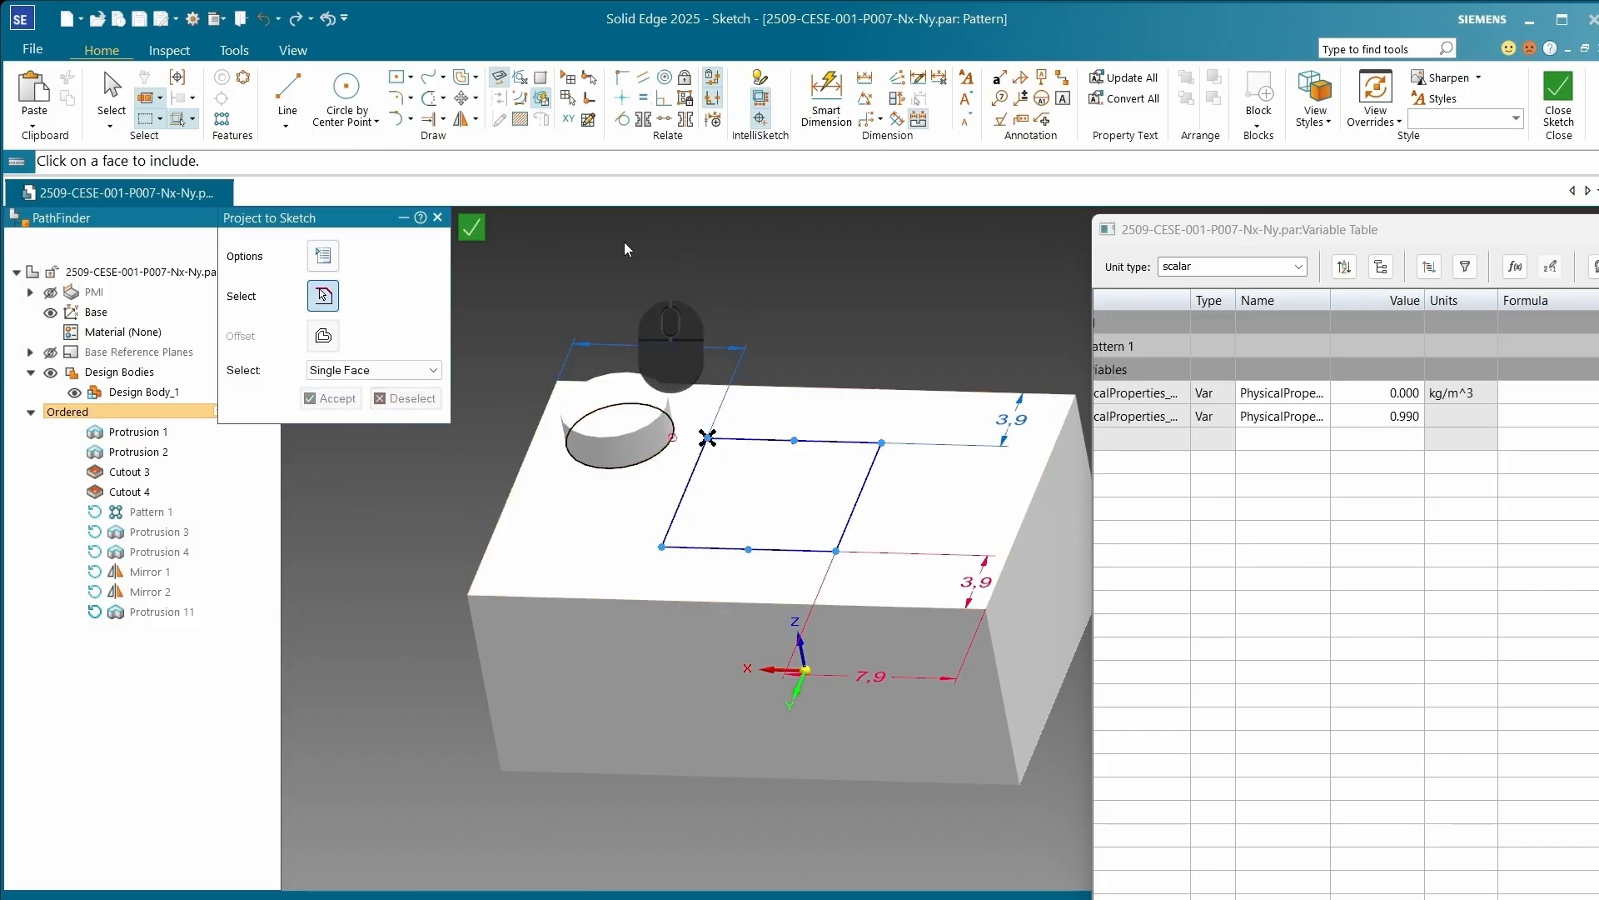
Step: Apply a Connect relation between the pattern rectangle's reference corner and the center of the projected peg circle
click(621, 82)
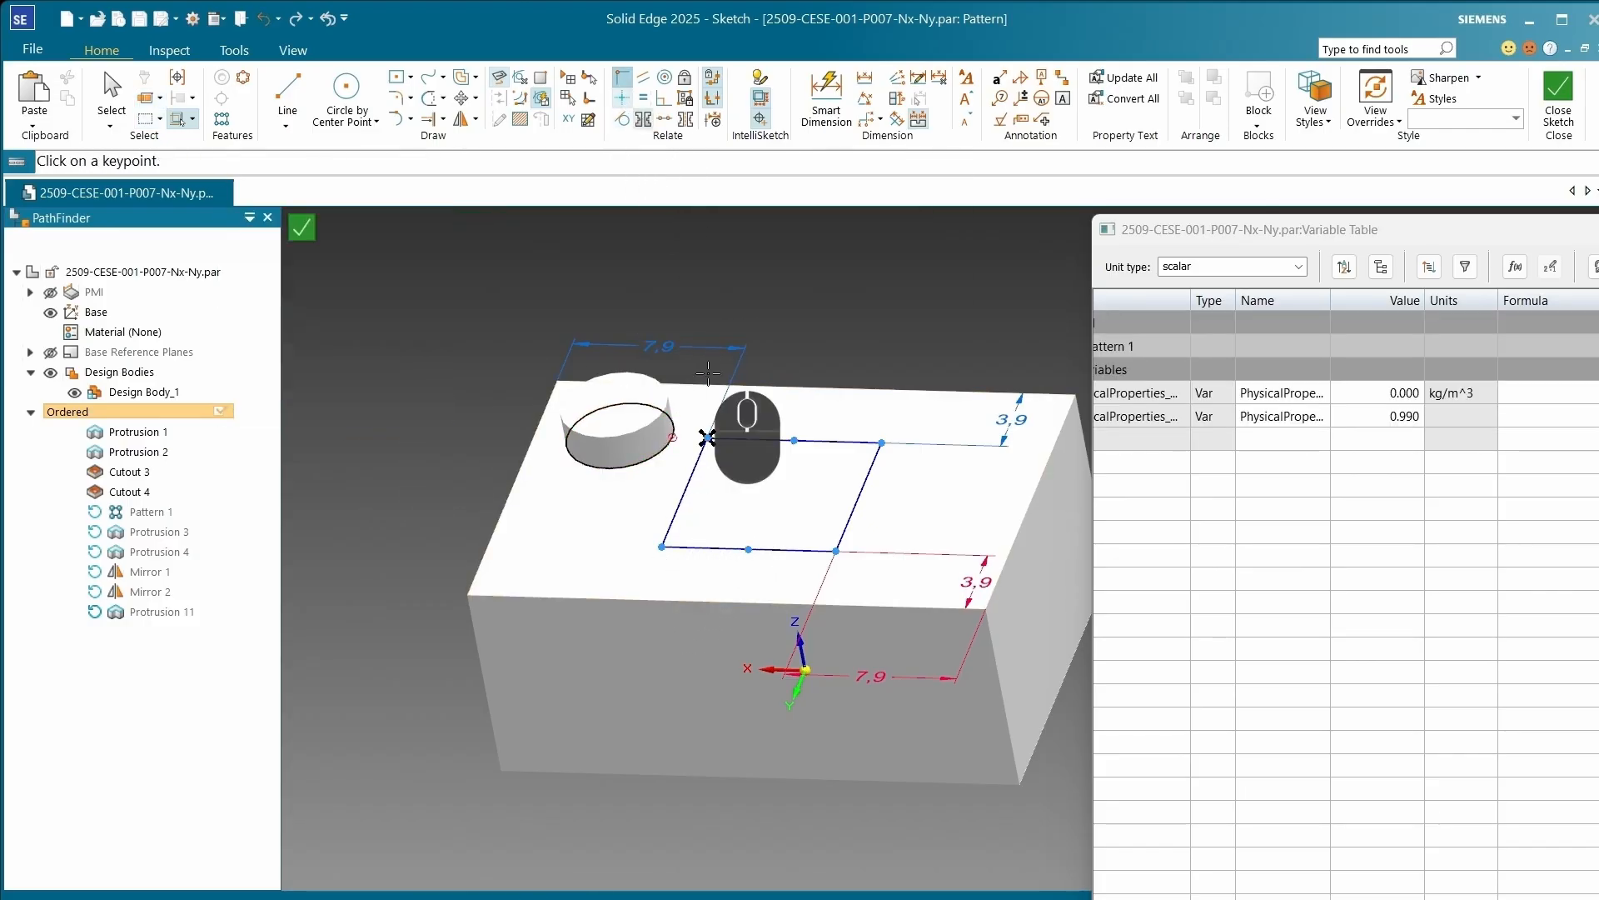
click(707, 438)
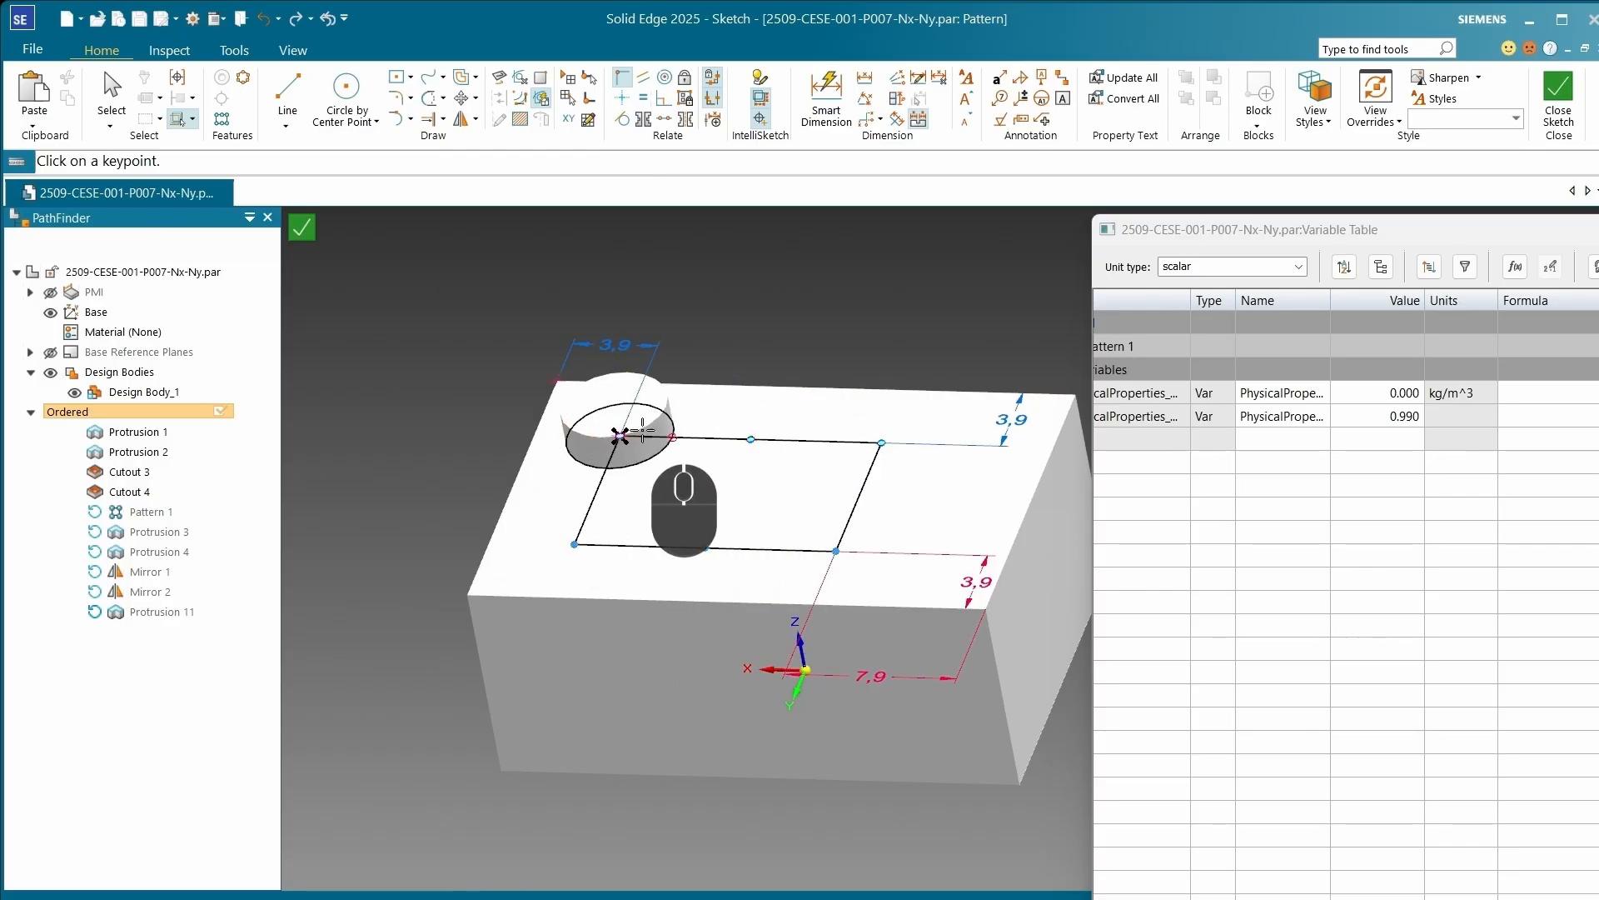
key(Escape)
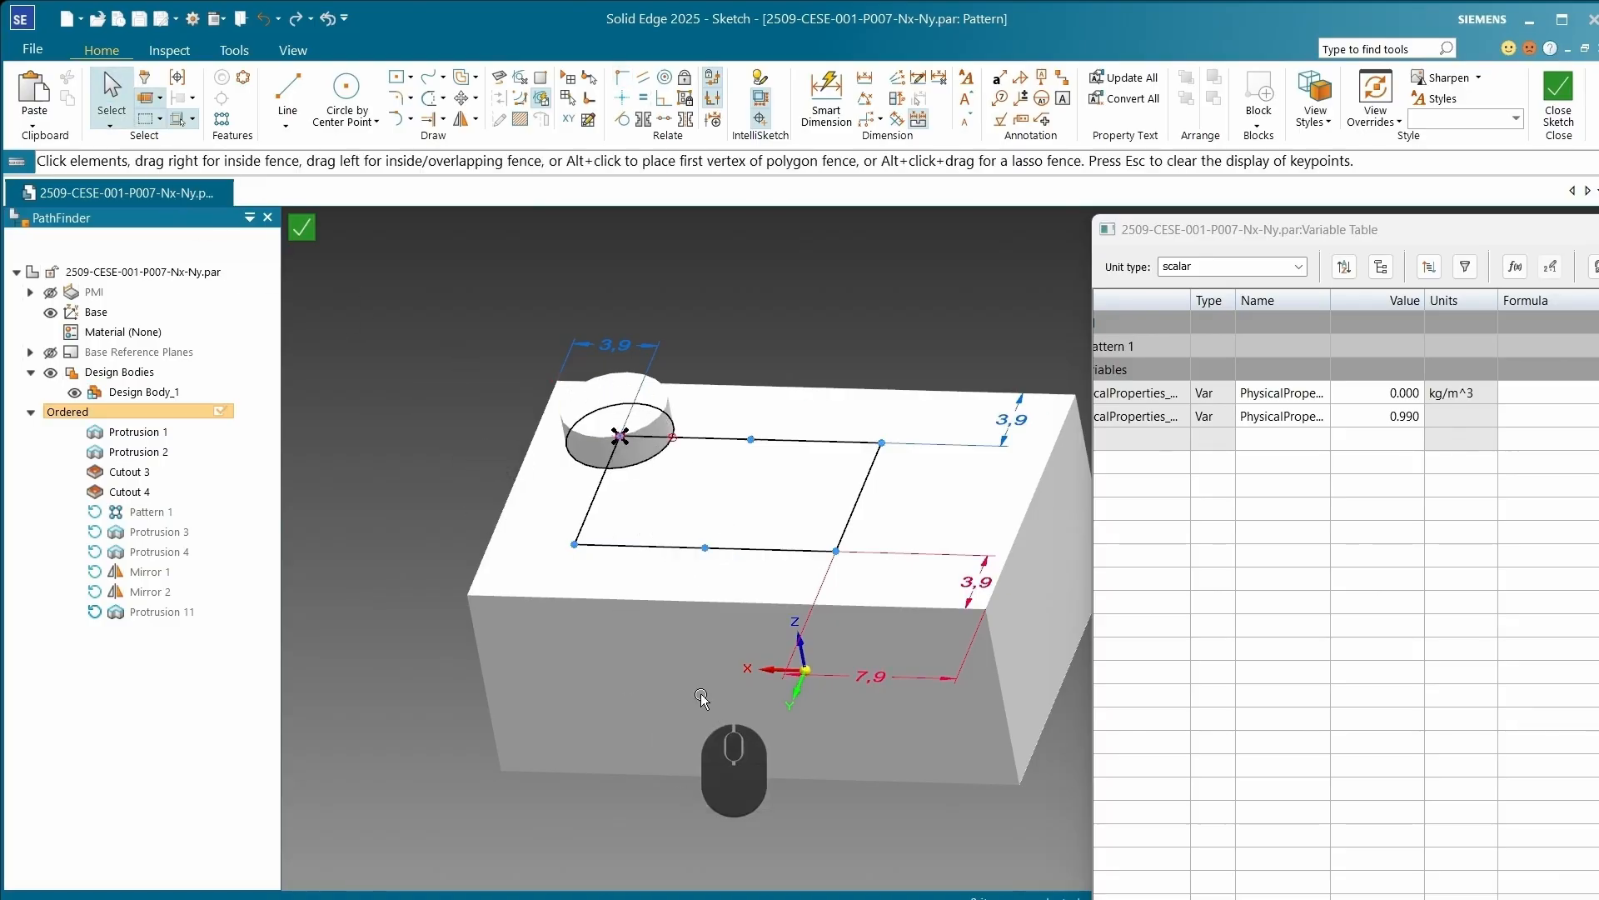
Step: Set the driving X offset between the rectangle's edge opposite the peg and the block's edge to 3.9 mm
click(903, 679)
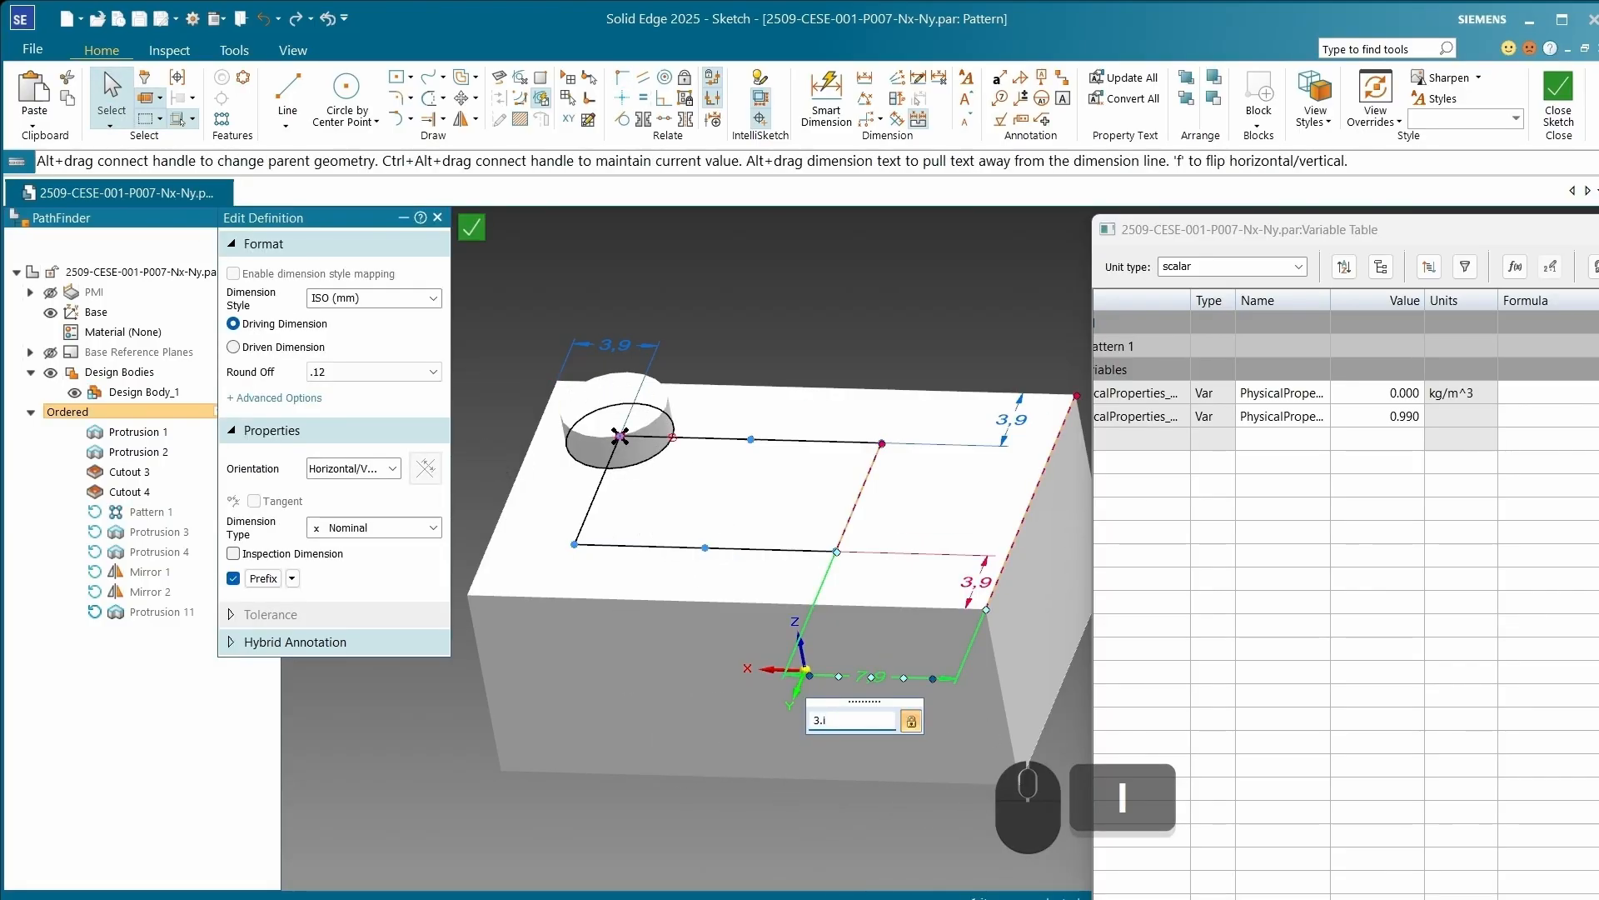
text(3.9)
key(Return)
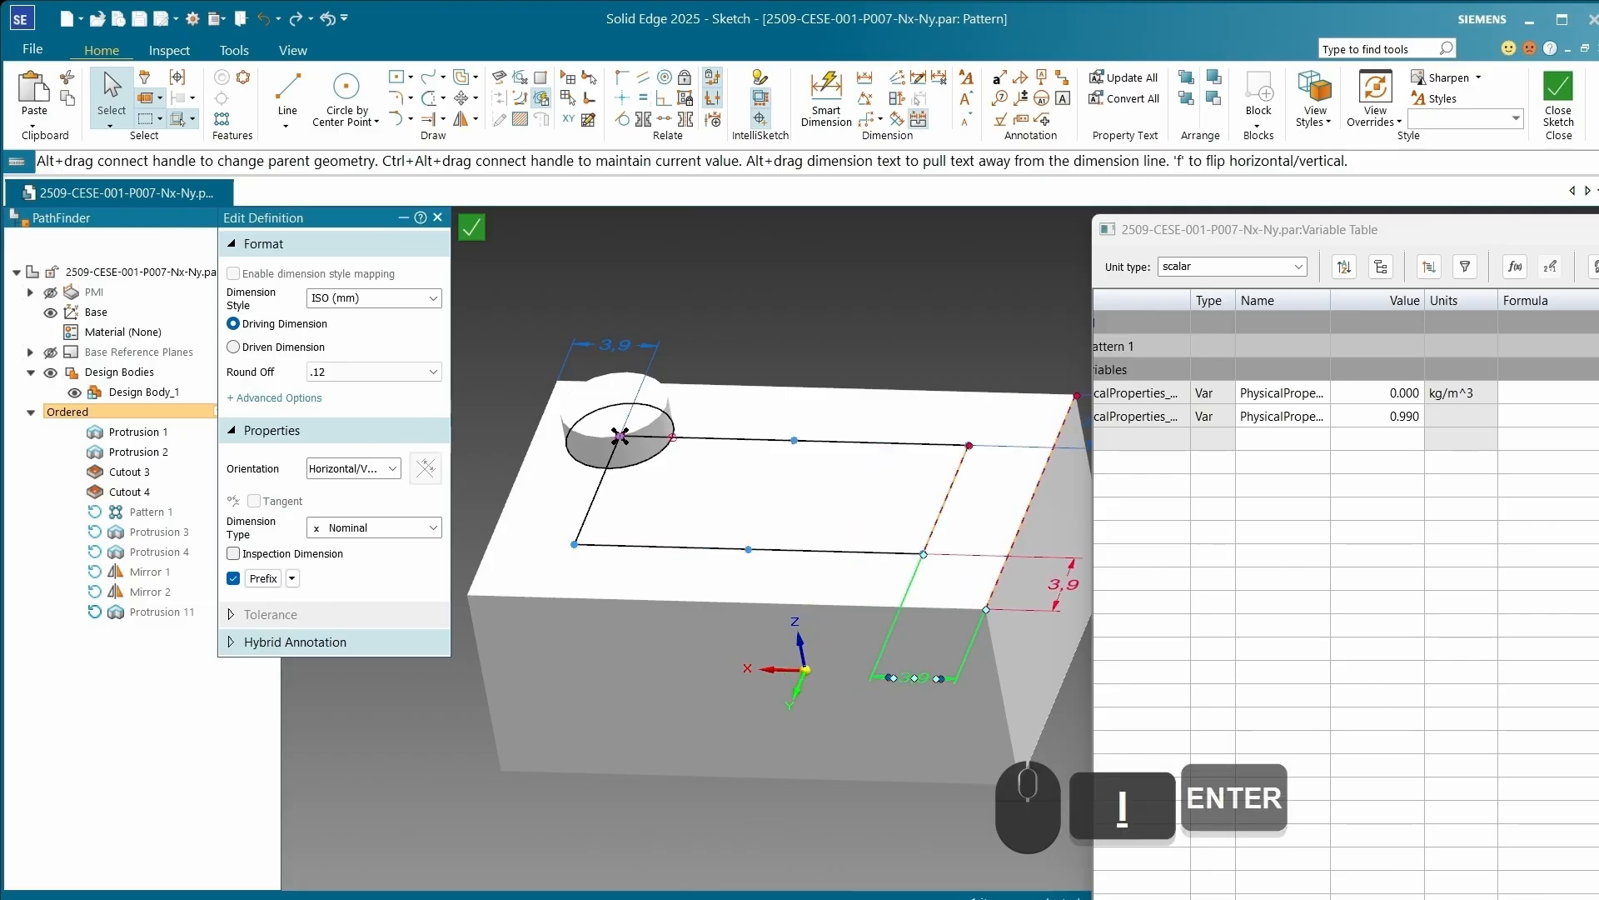
scroll(725, 573, down, 2)
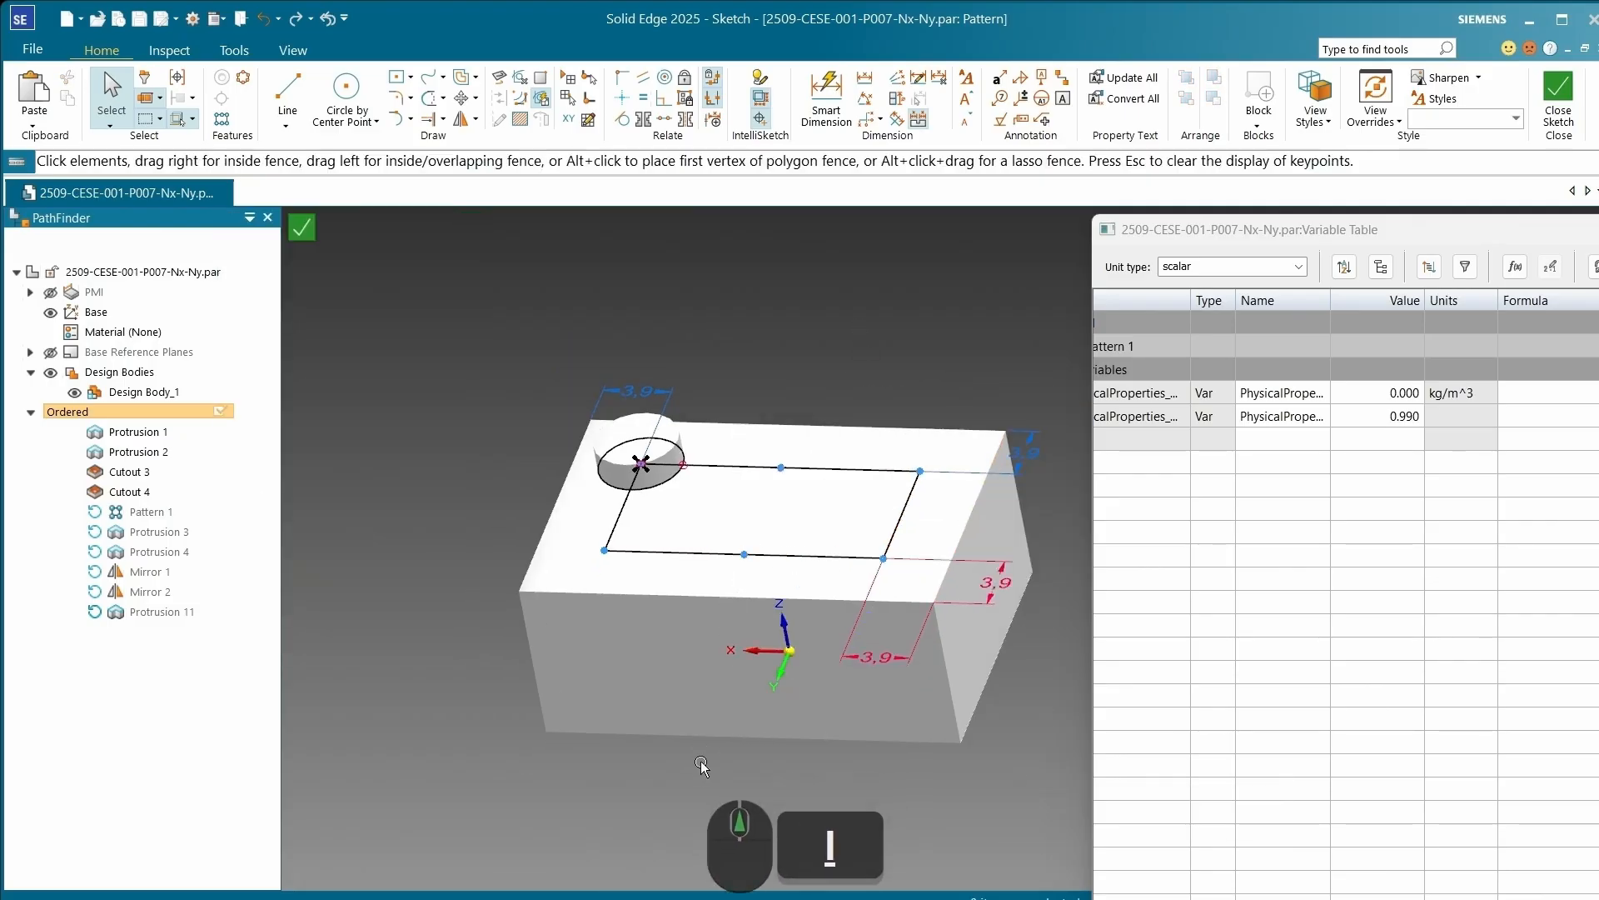
Step: Close the pattern's profile sketch, rename the pattern to PegPattern_1 and finish its definition
click(308, 232)
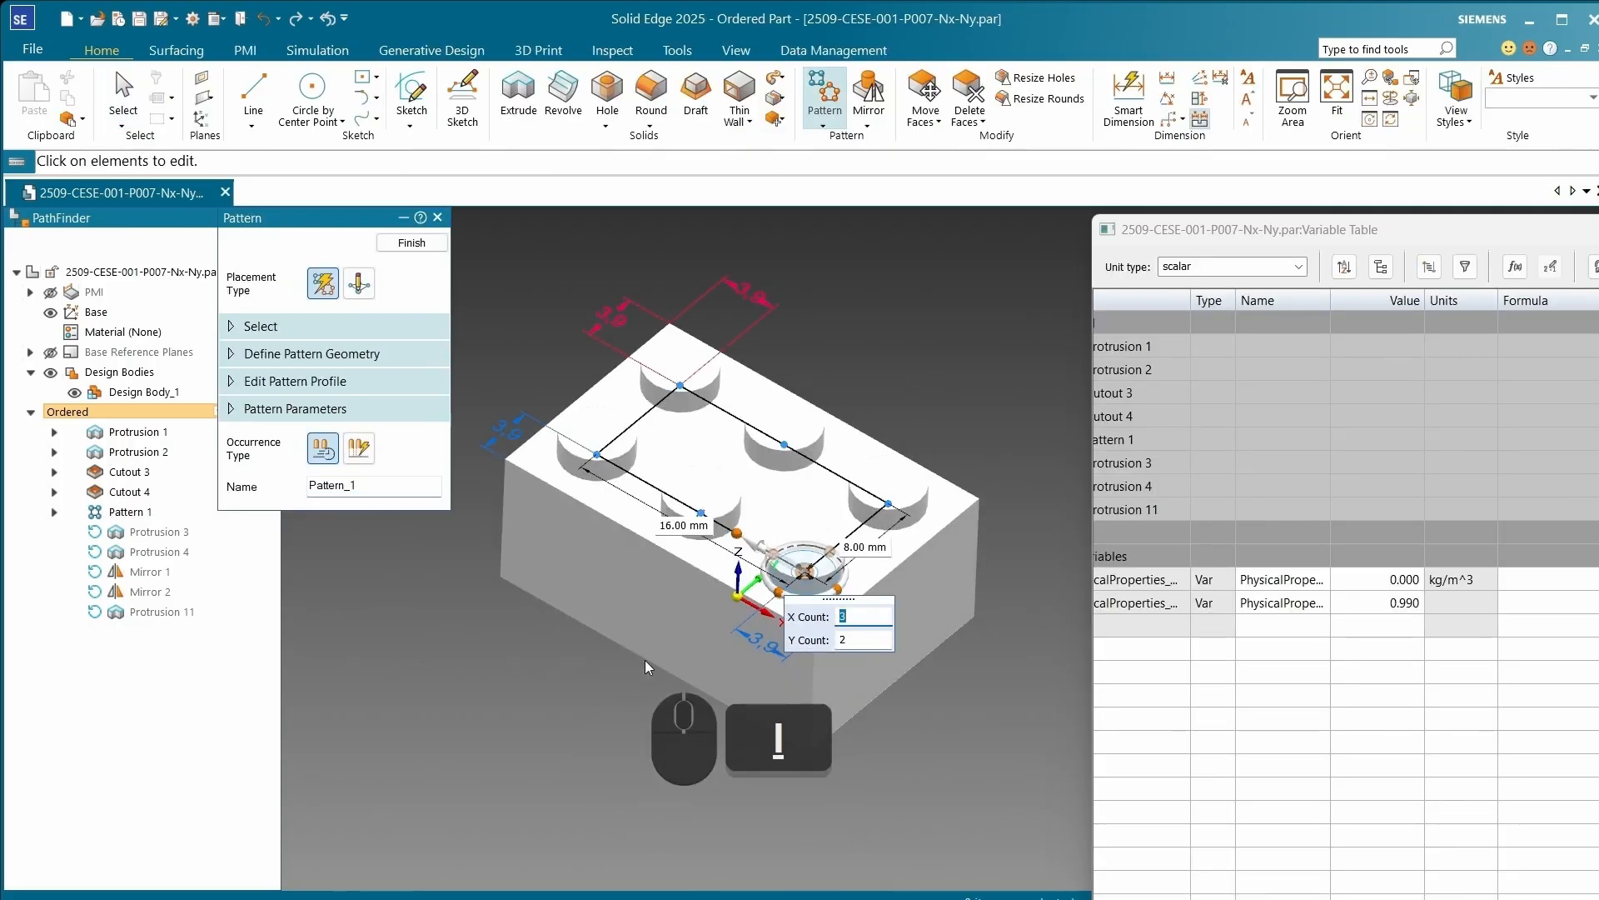
click(403, 493)
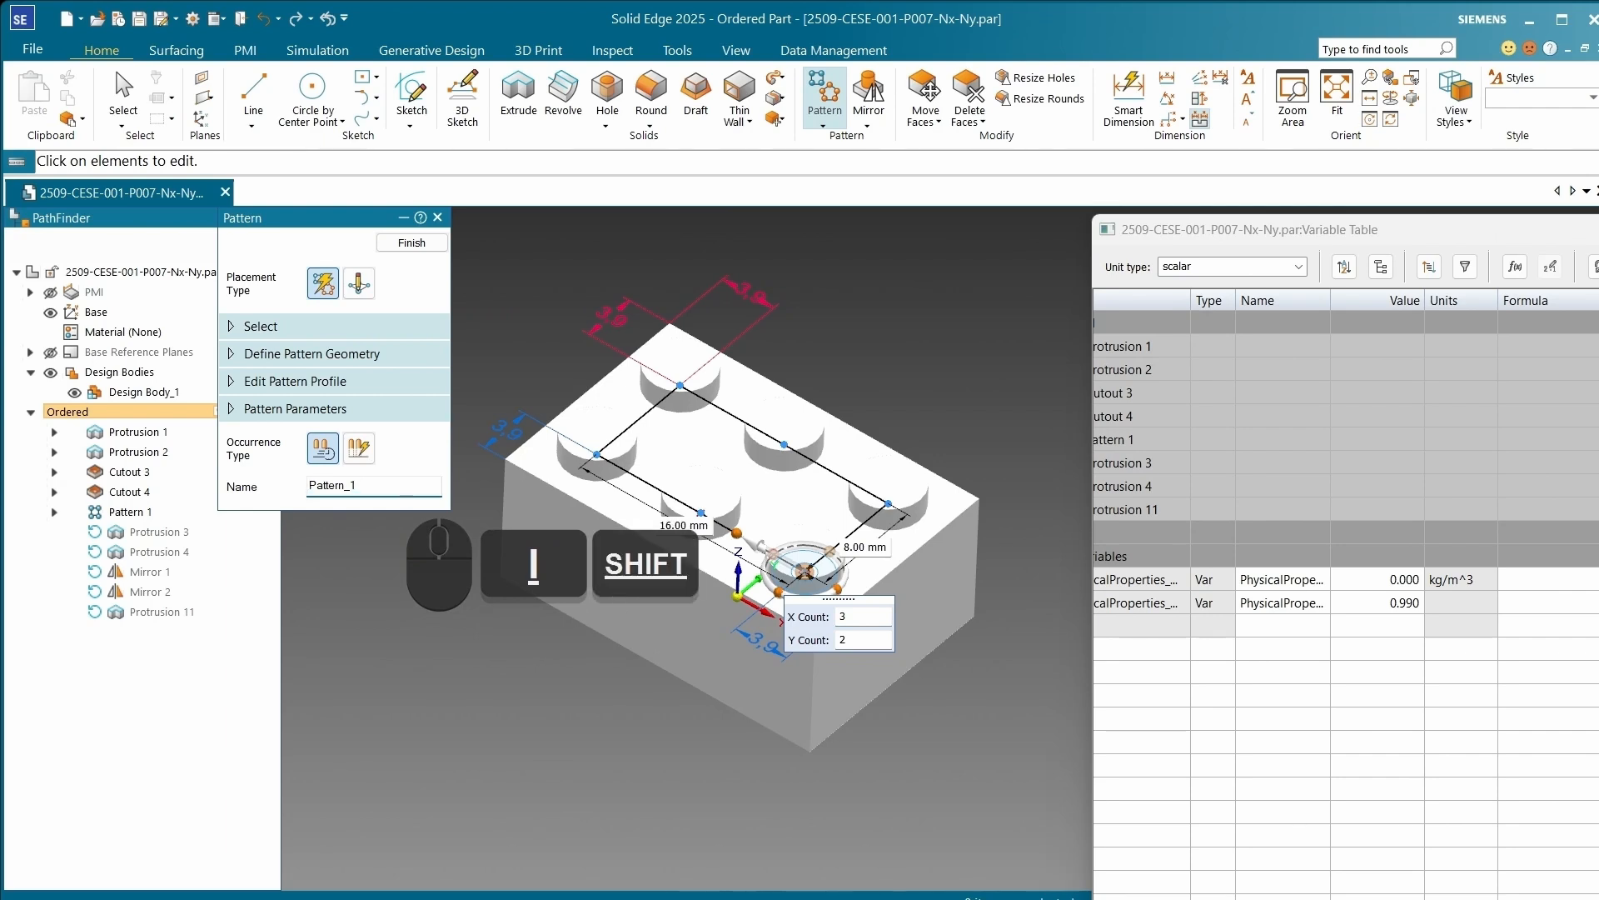
text(Peg)
click(412, 242)
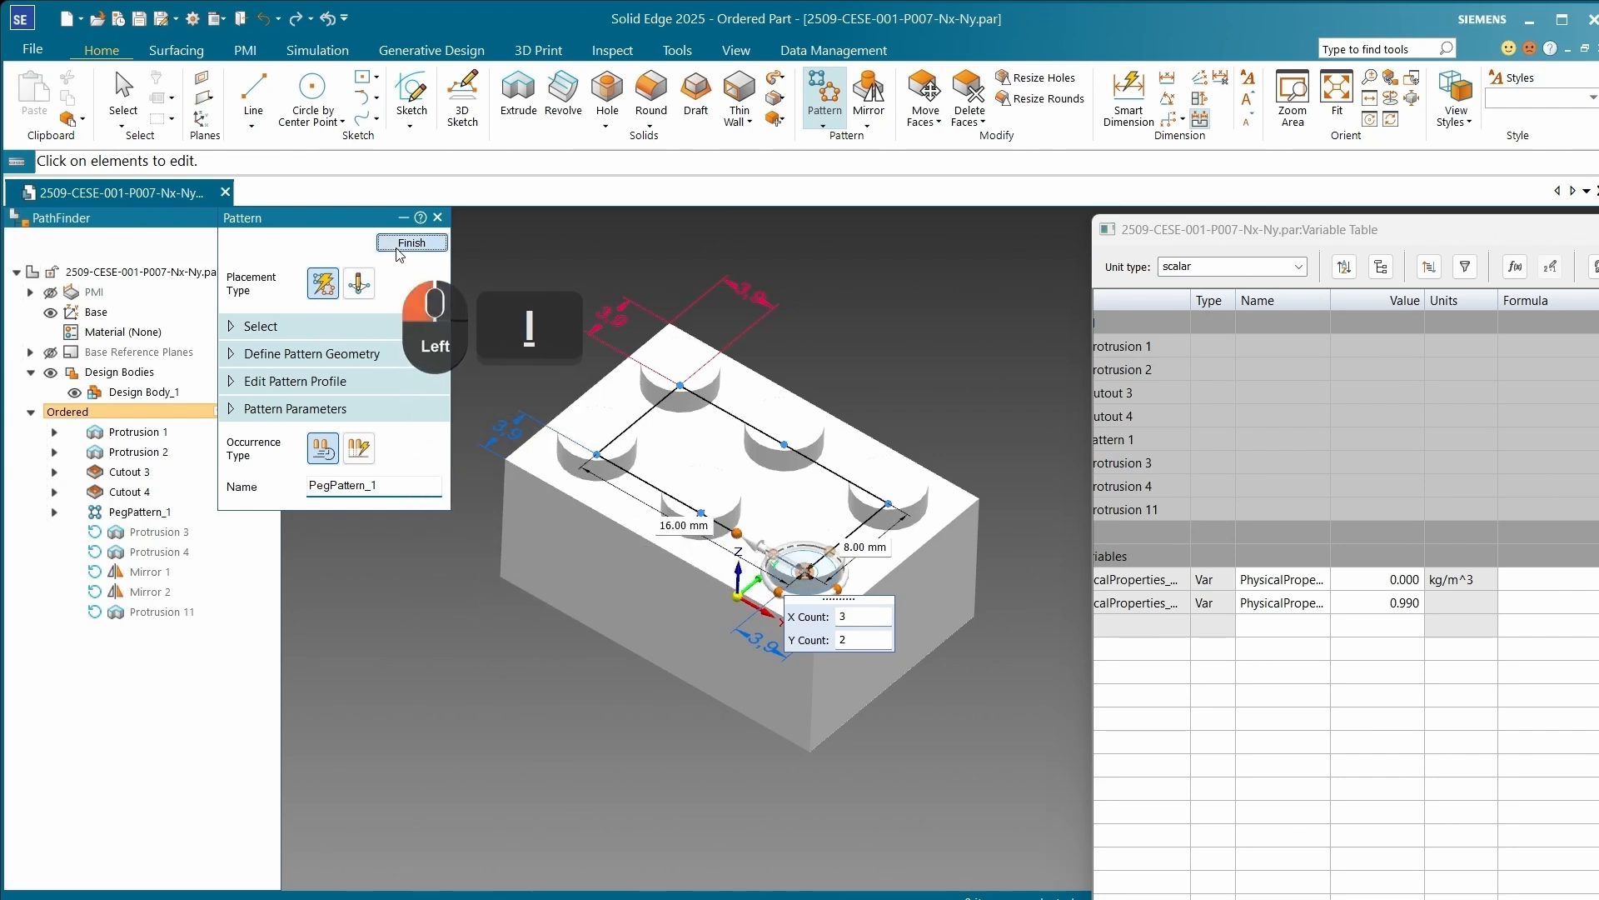
click(138, 431)
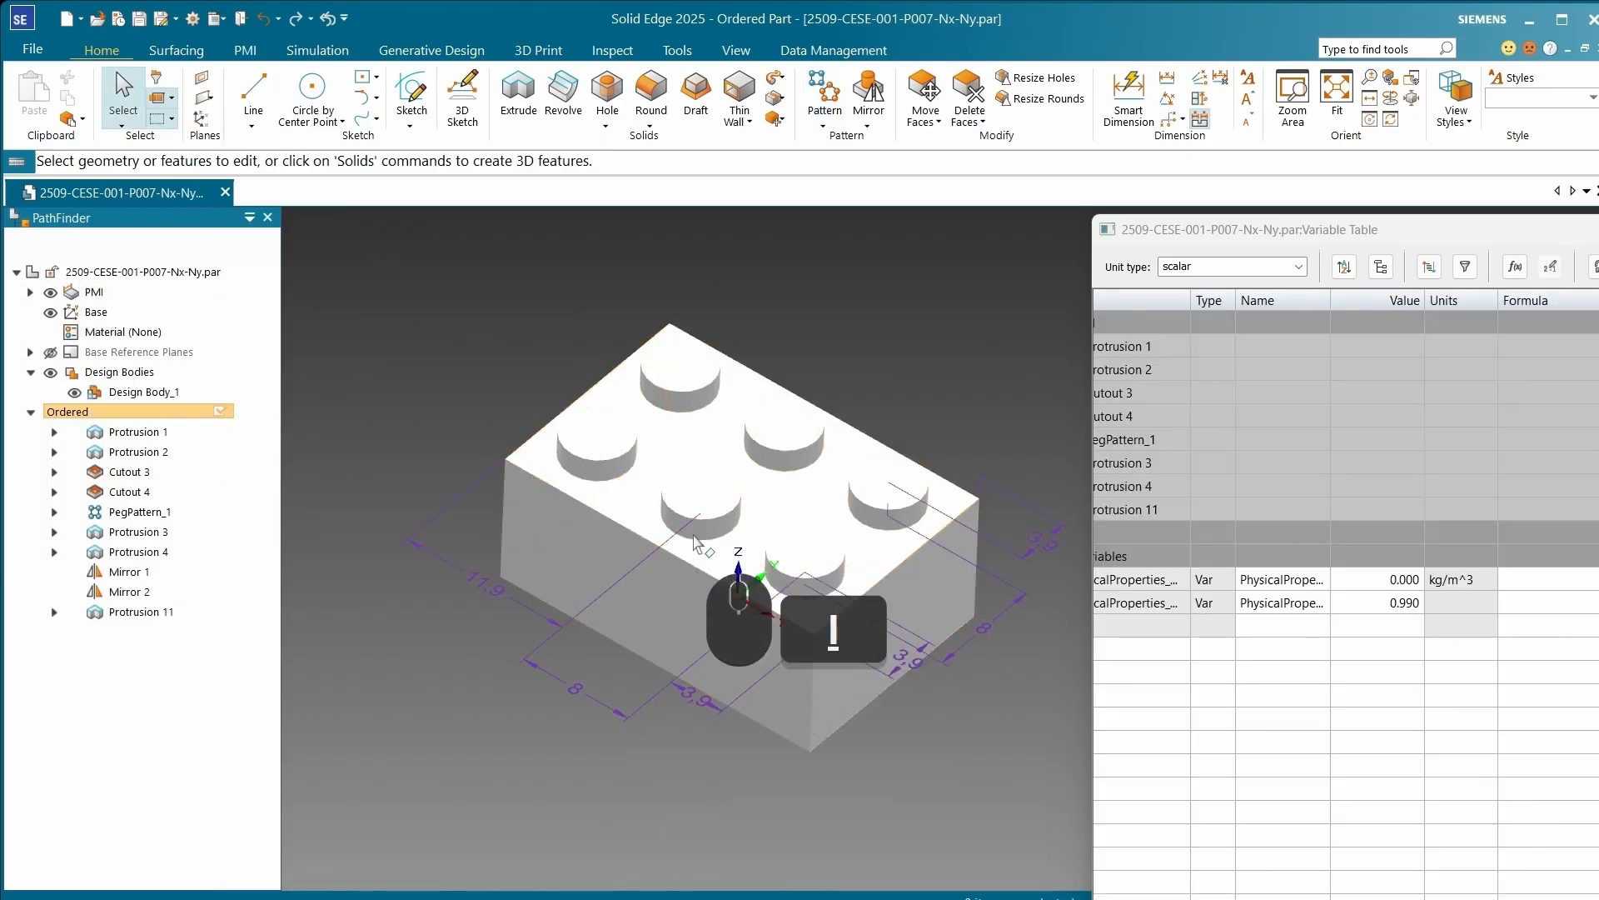
Step: Add a PMI dimension for the spacing between the last two pegs along the block's long front side
click(743, 543)
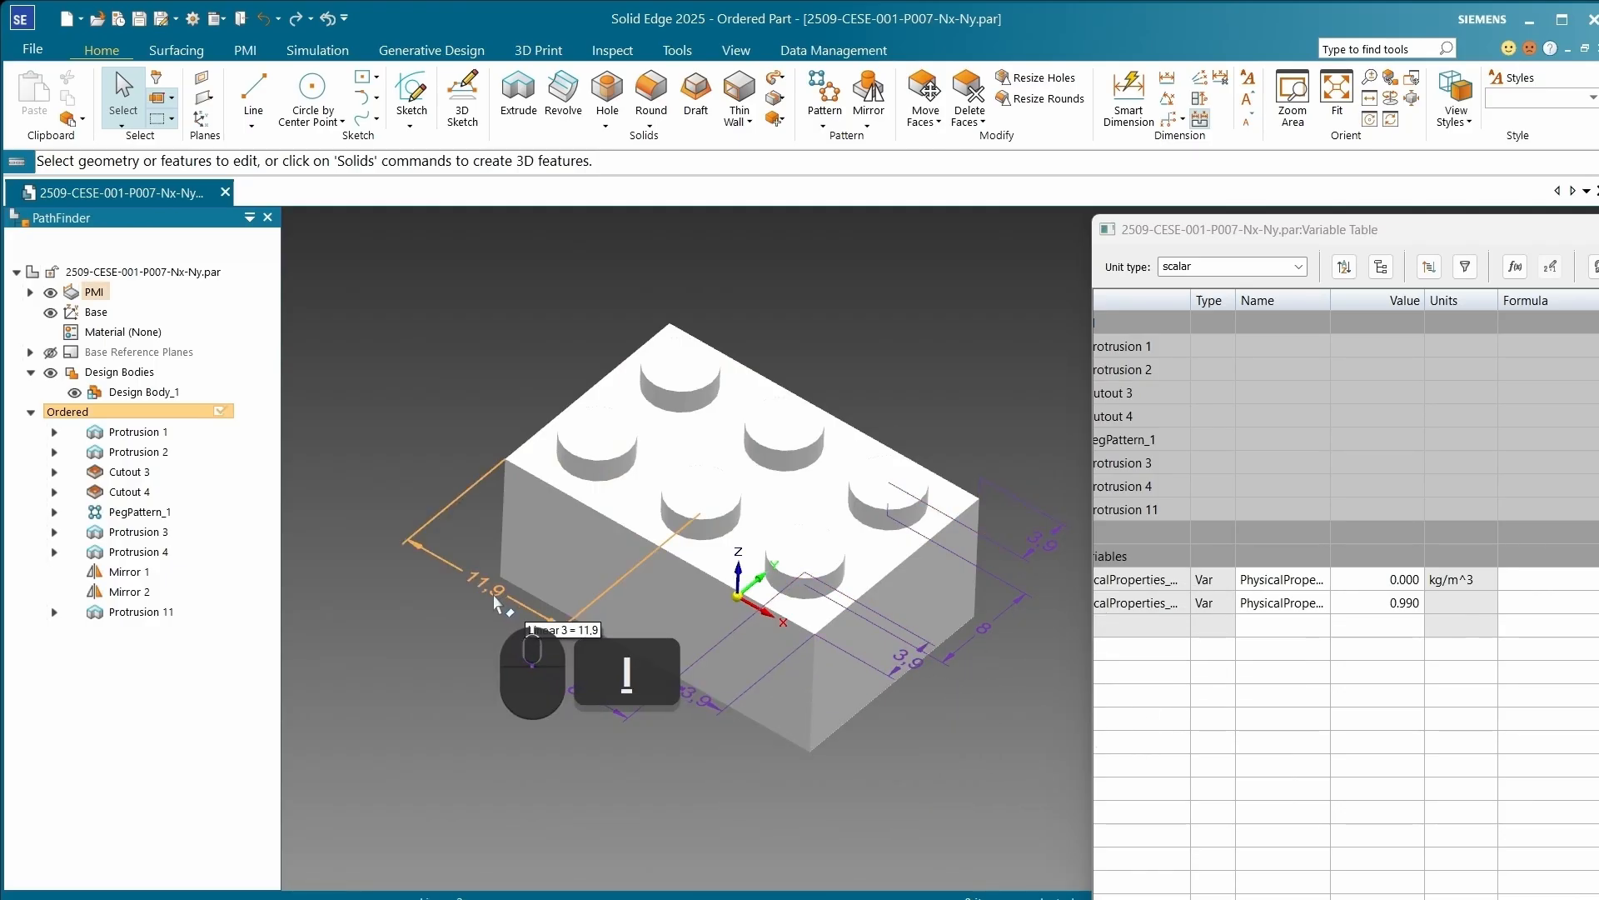
click(250, 55)
click(327, 99)
click(567, 476)
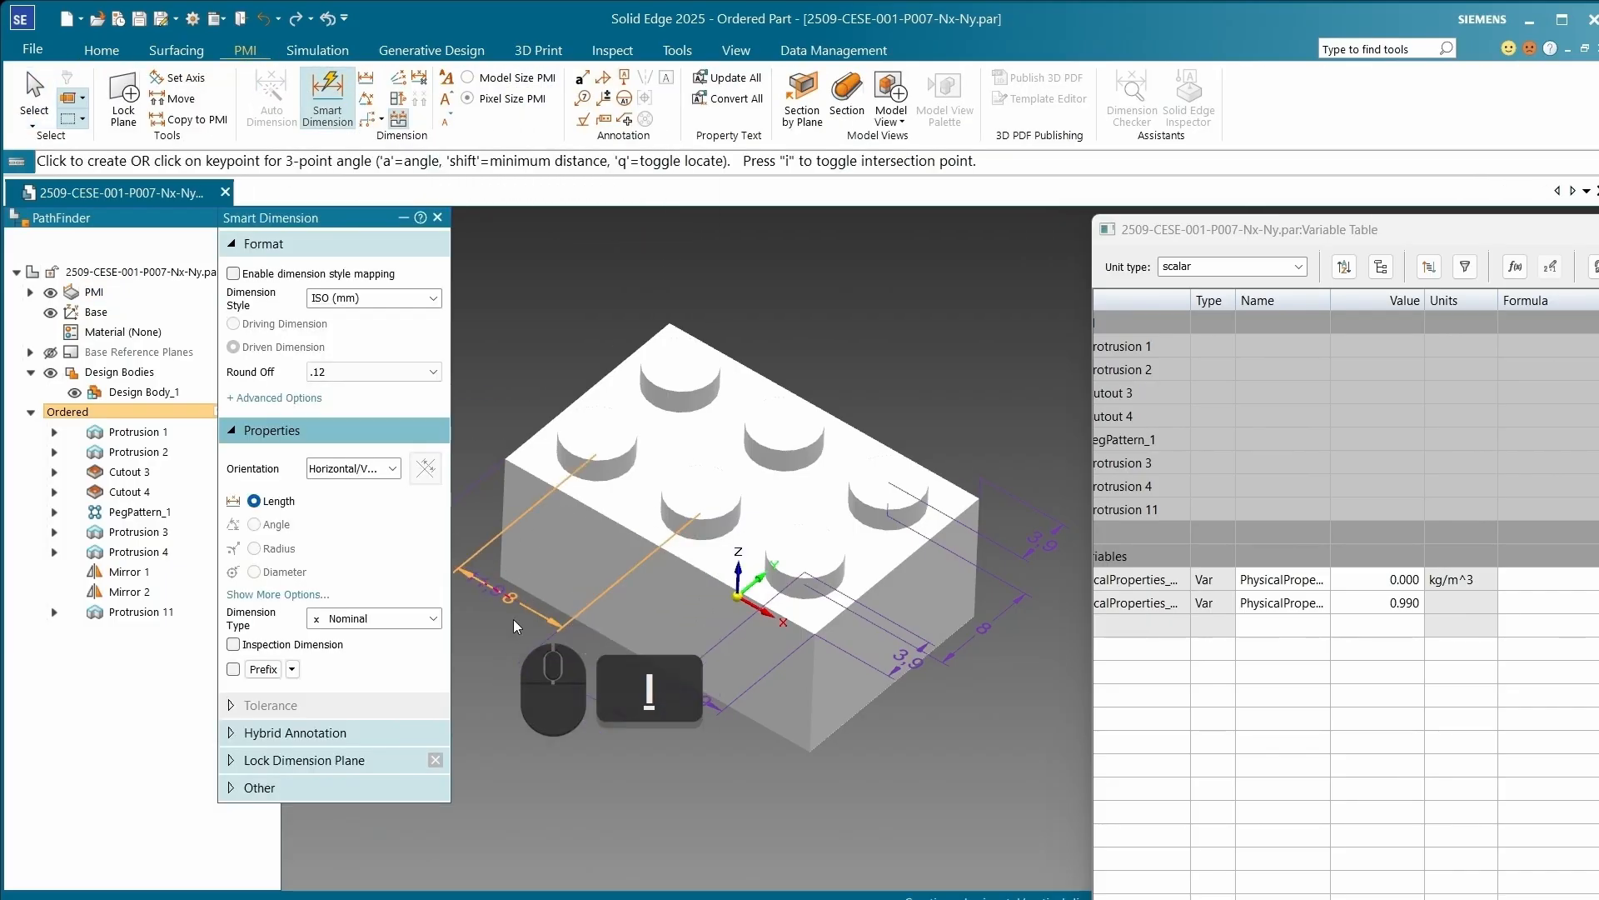
click(493, 664)
scroll(771, 571, up, 2)
scroll(656, 509, down, 3)
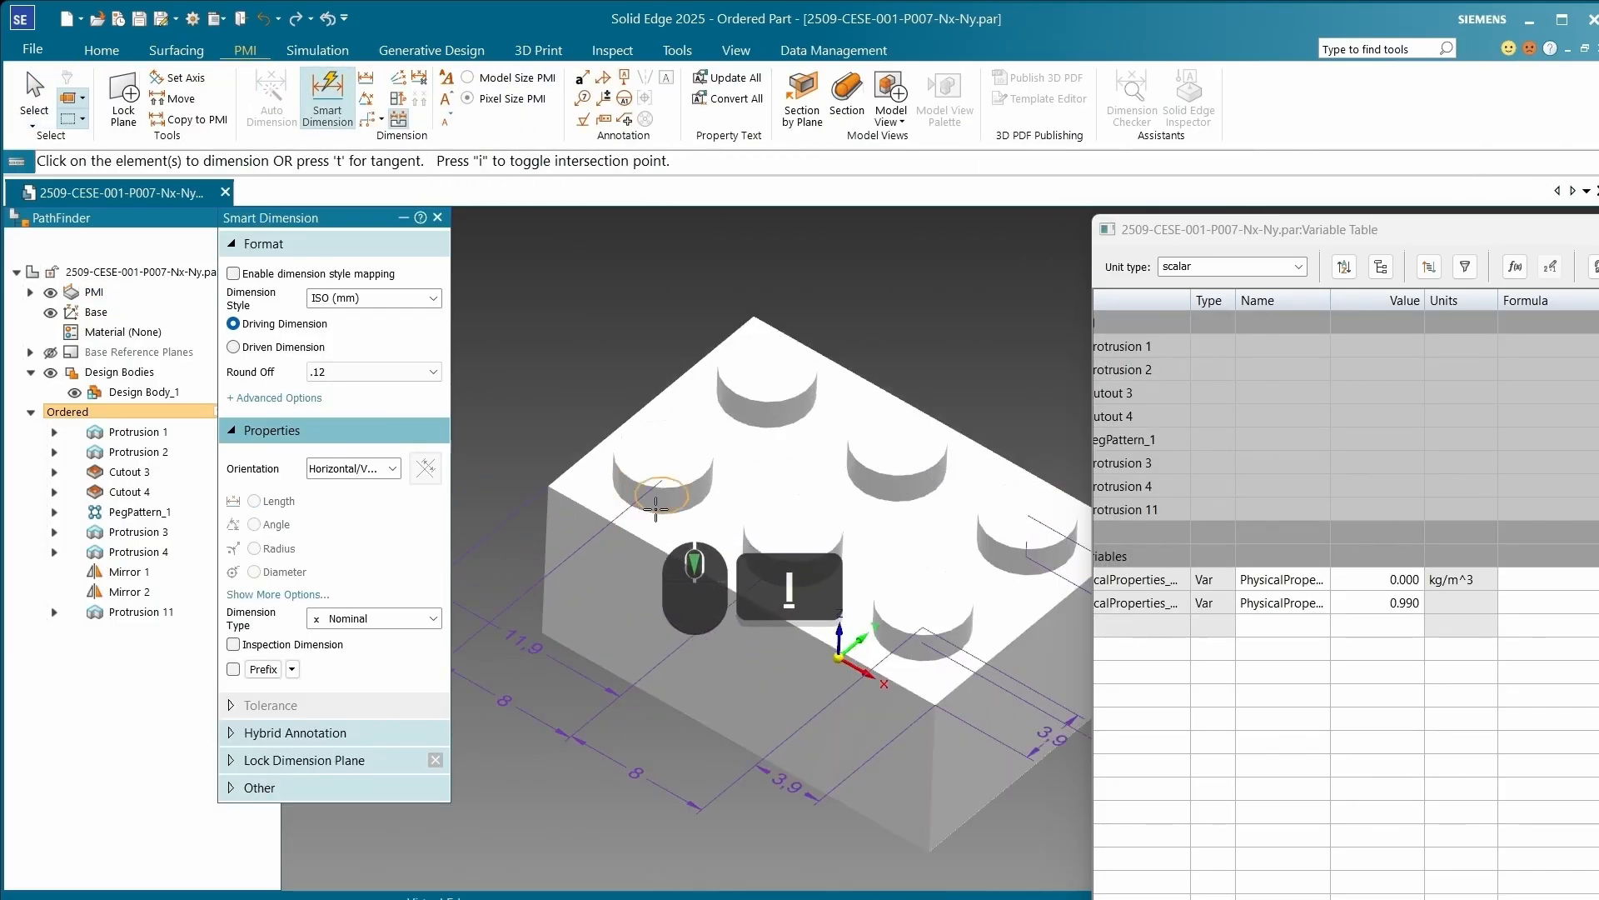
Step: Add a PMI dimension from the center of the end peg in the front row to the block's short edge
click(633, 506)
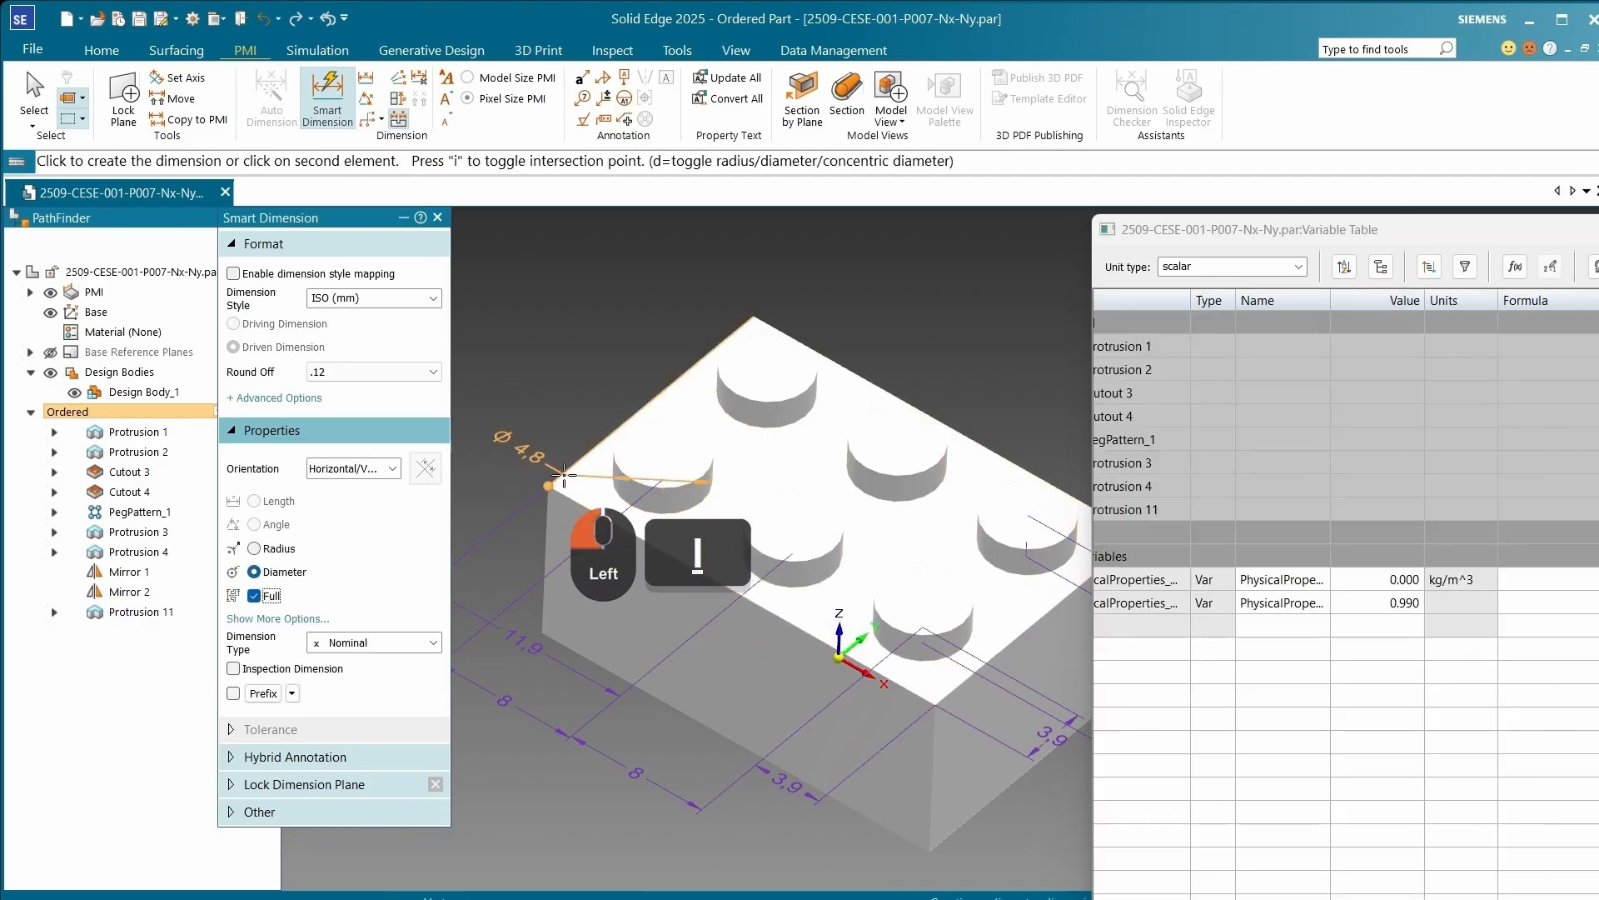
click(634, 423)
scroll(634, 424, up, 3)
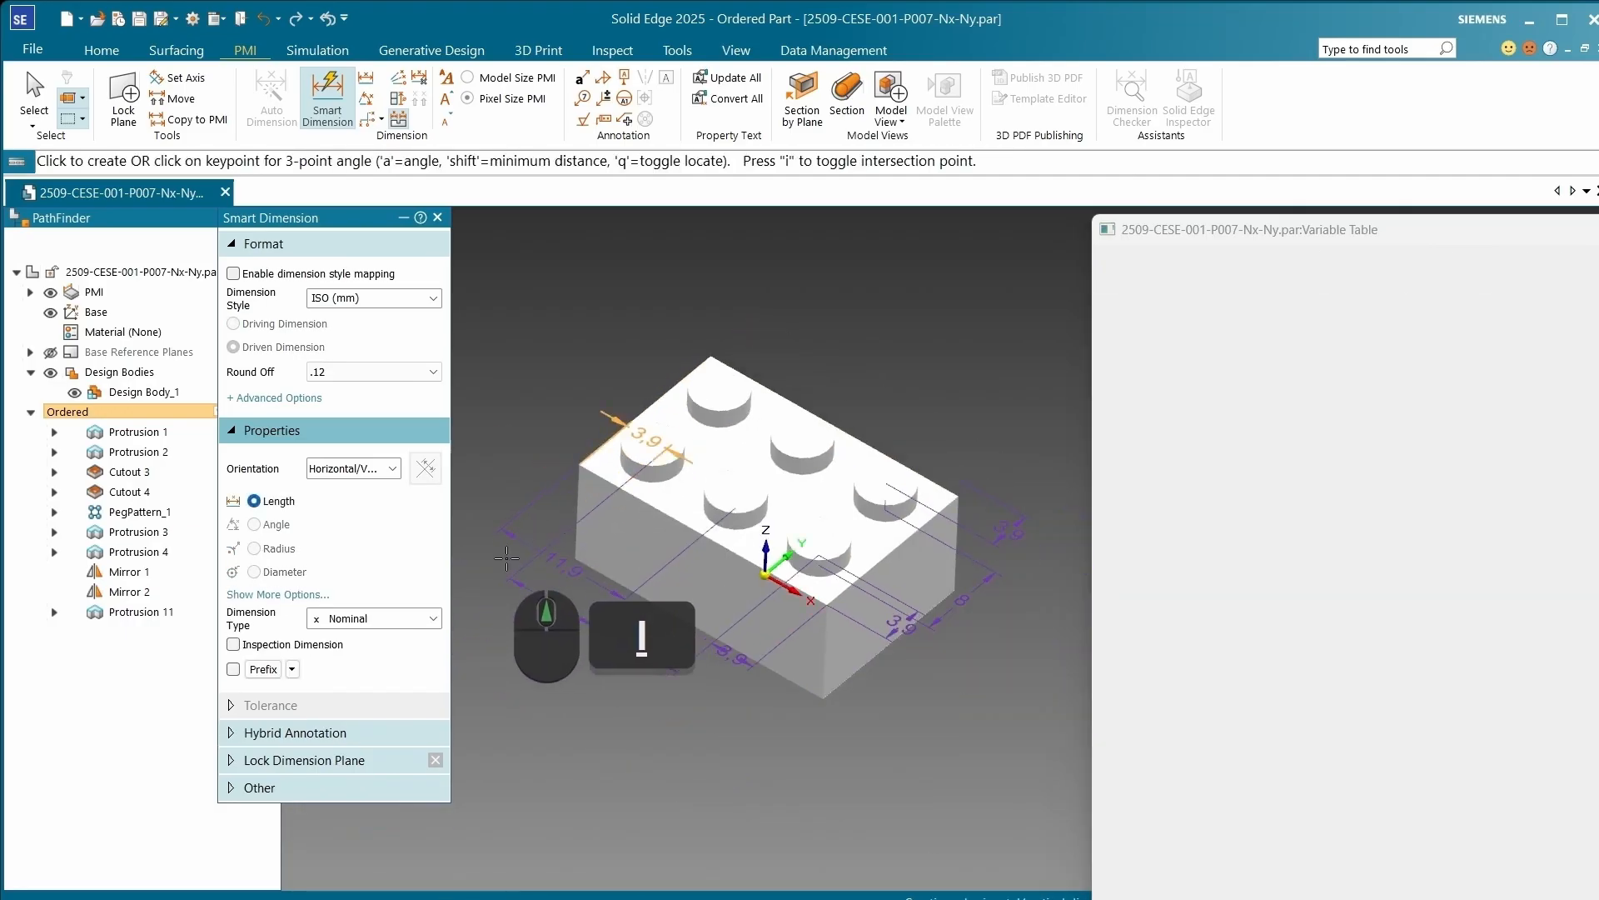
click(504, 559)
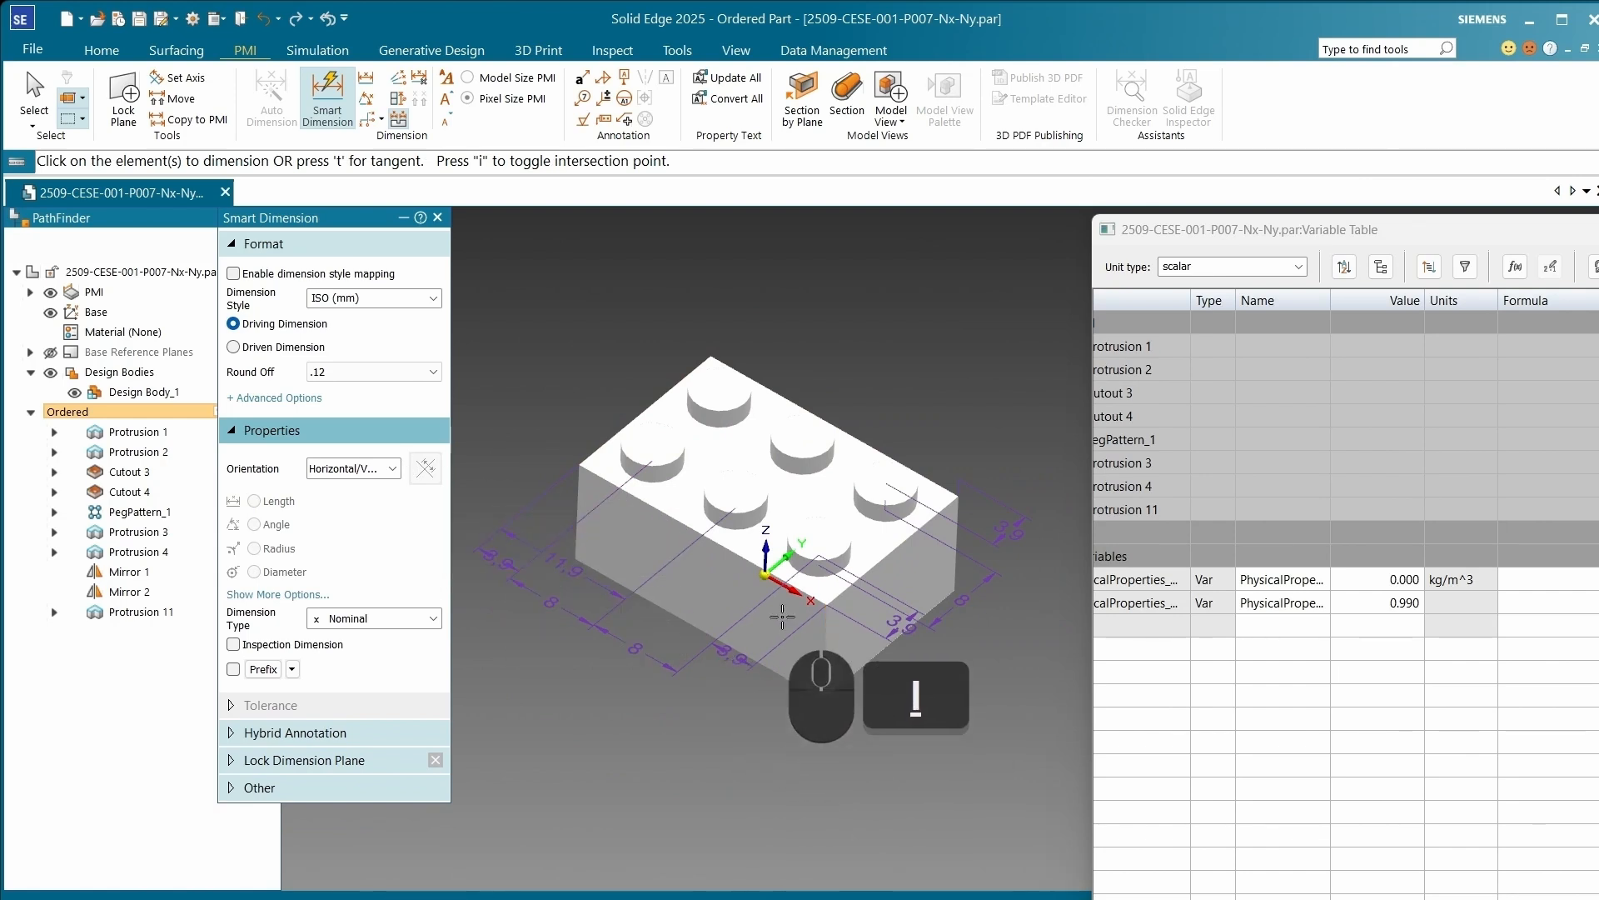
Step: Hide the PMI dimensions in the model and leave the Smart Dimension command
click(51, 293)
click(101, 50)
click(123, 91)
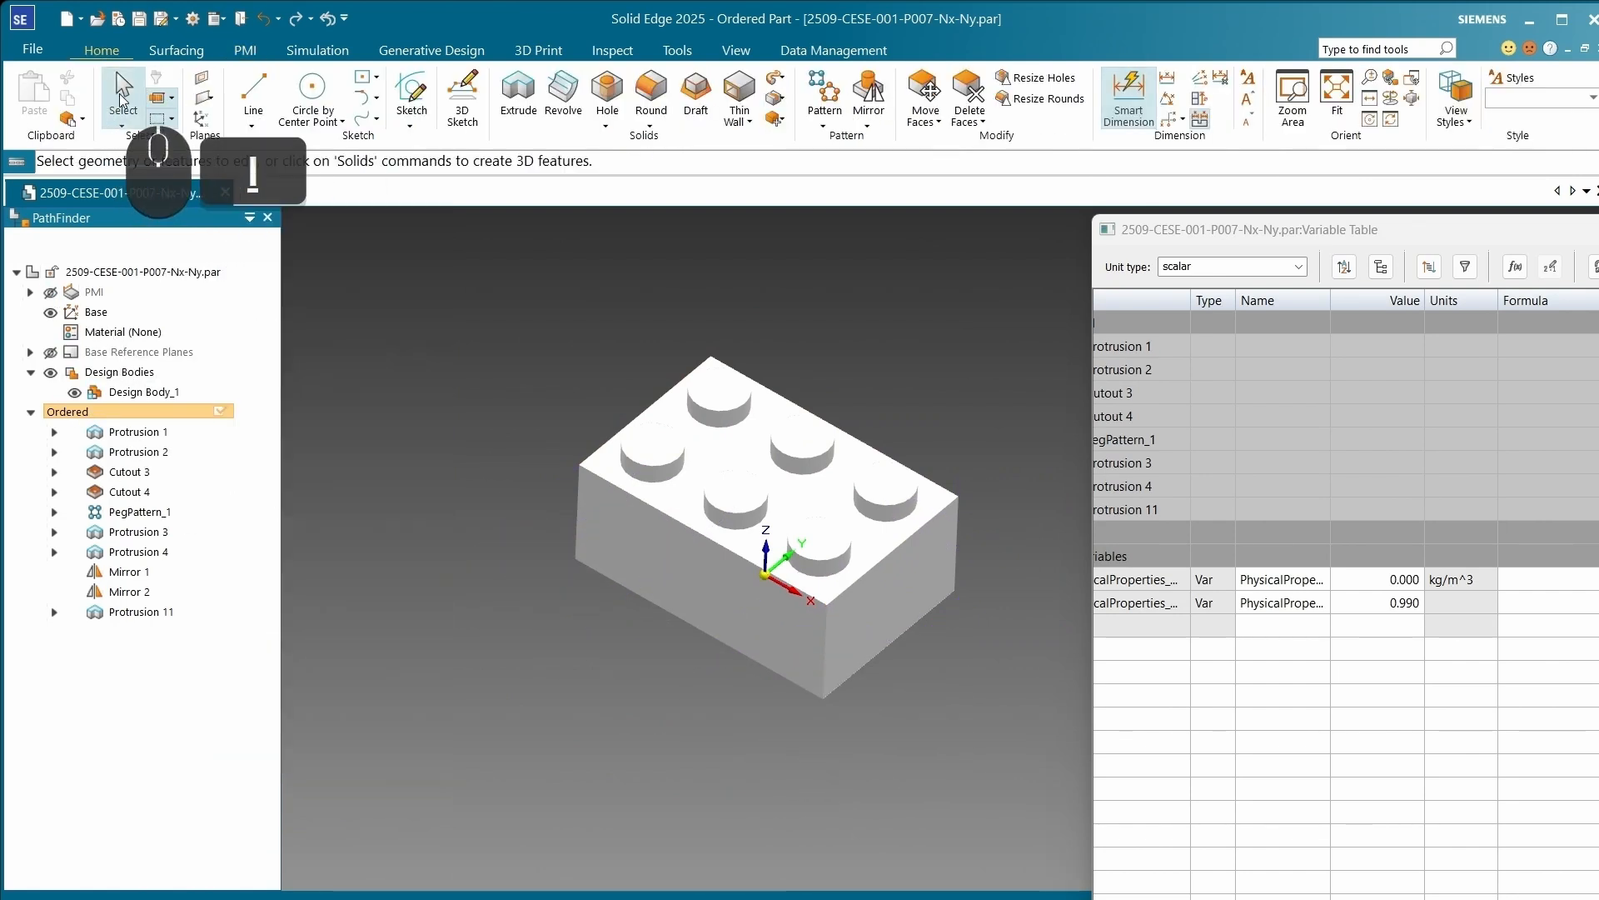
click(635, 671)
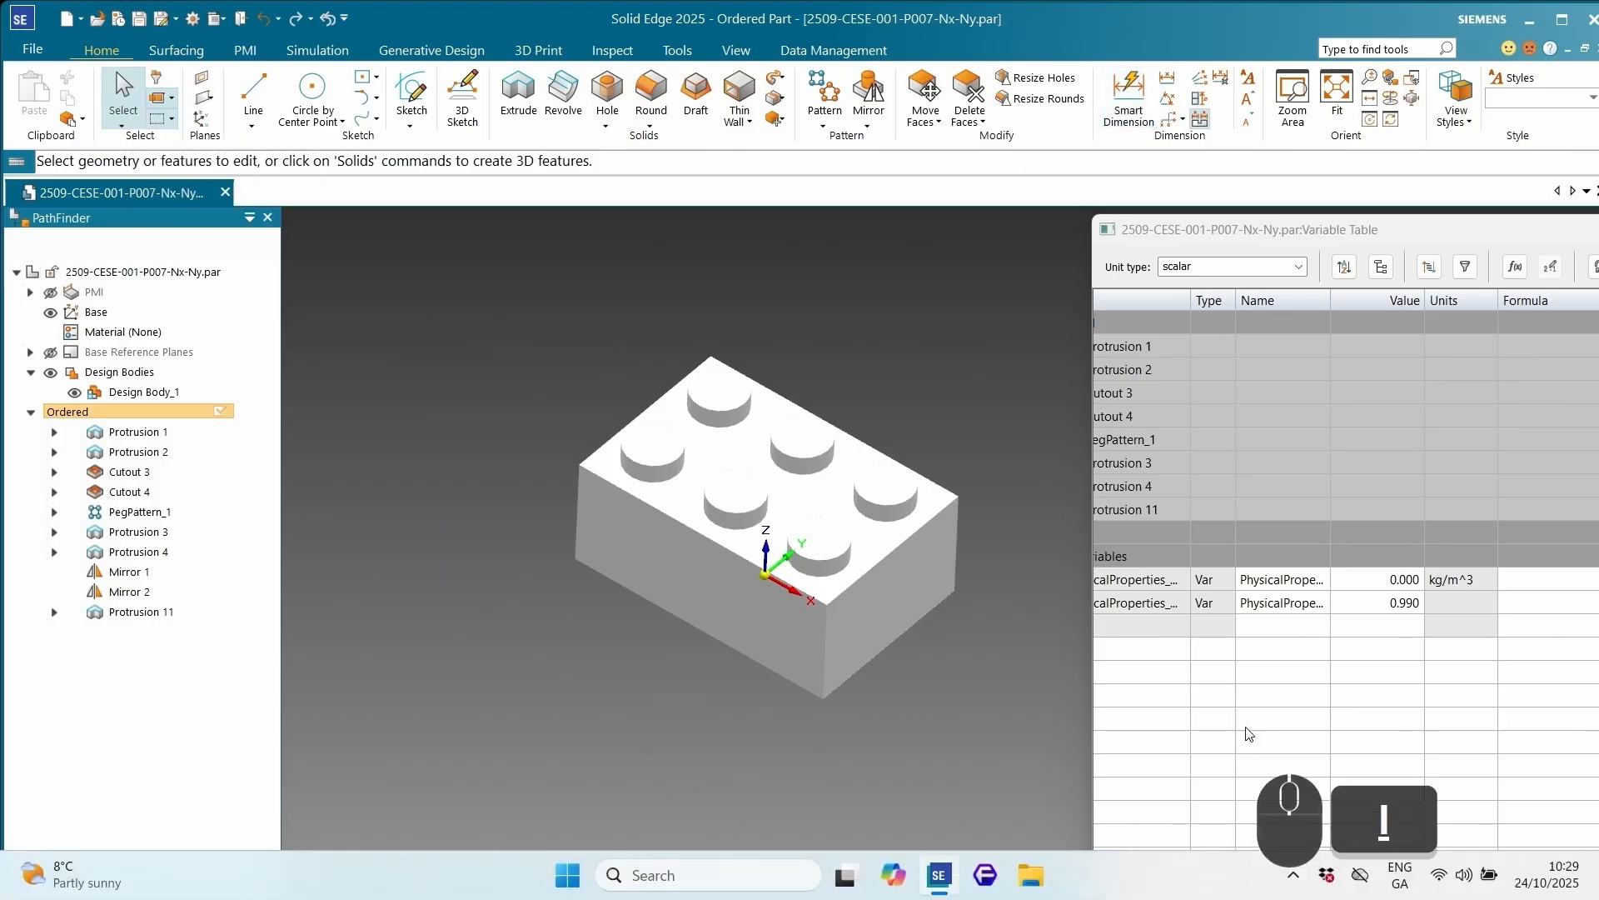
Step: Expand the PegPattern_1 variables and set nXpegCount to 4
scroll(1246, 727, right, 3)
scroll(1246, 727, left, 4)
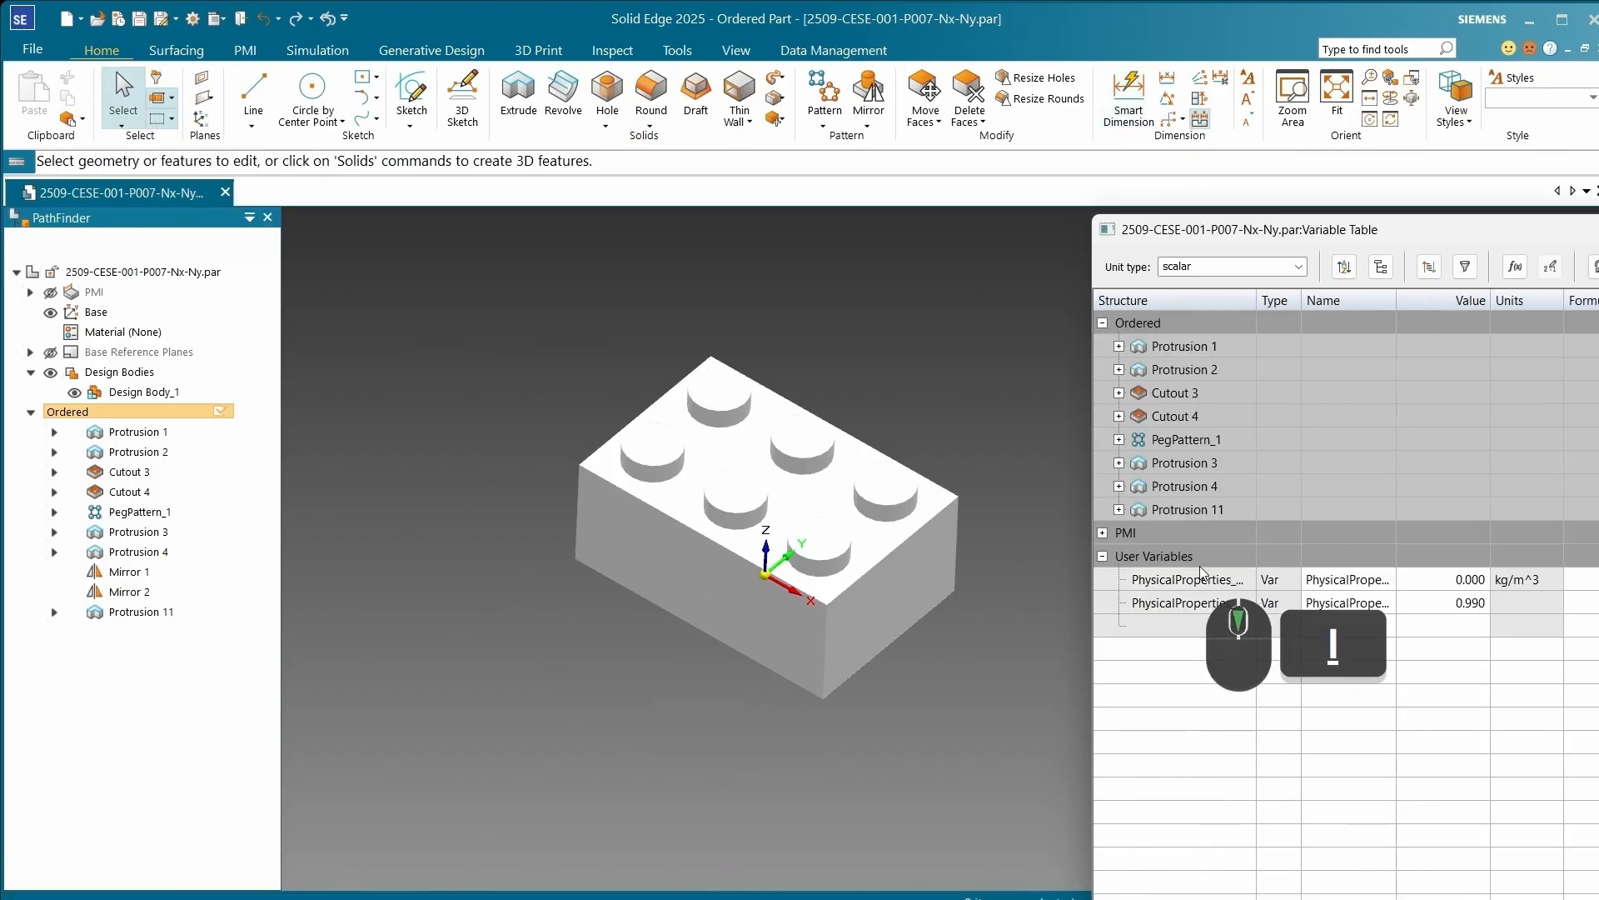
click(1119, 440)
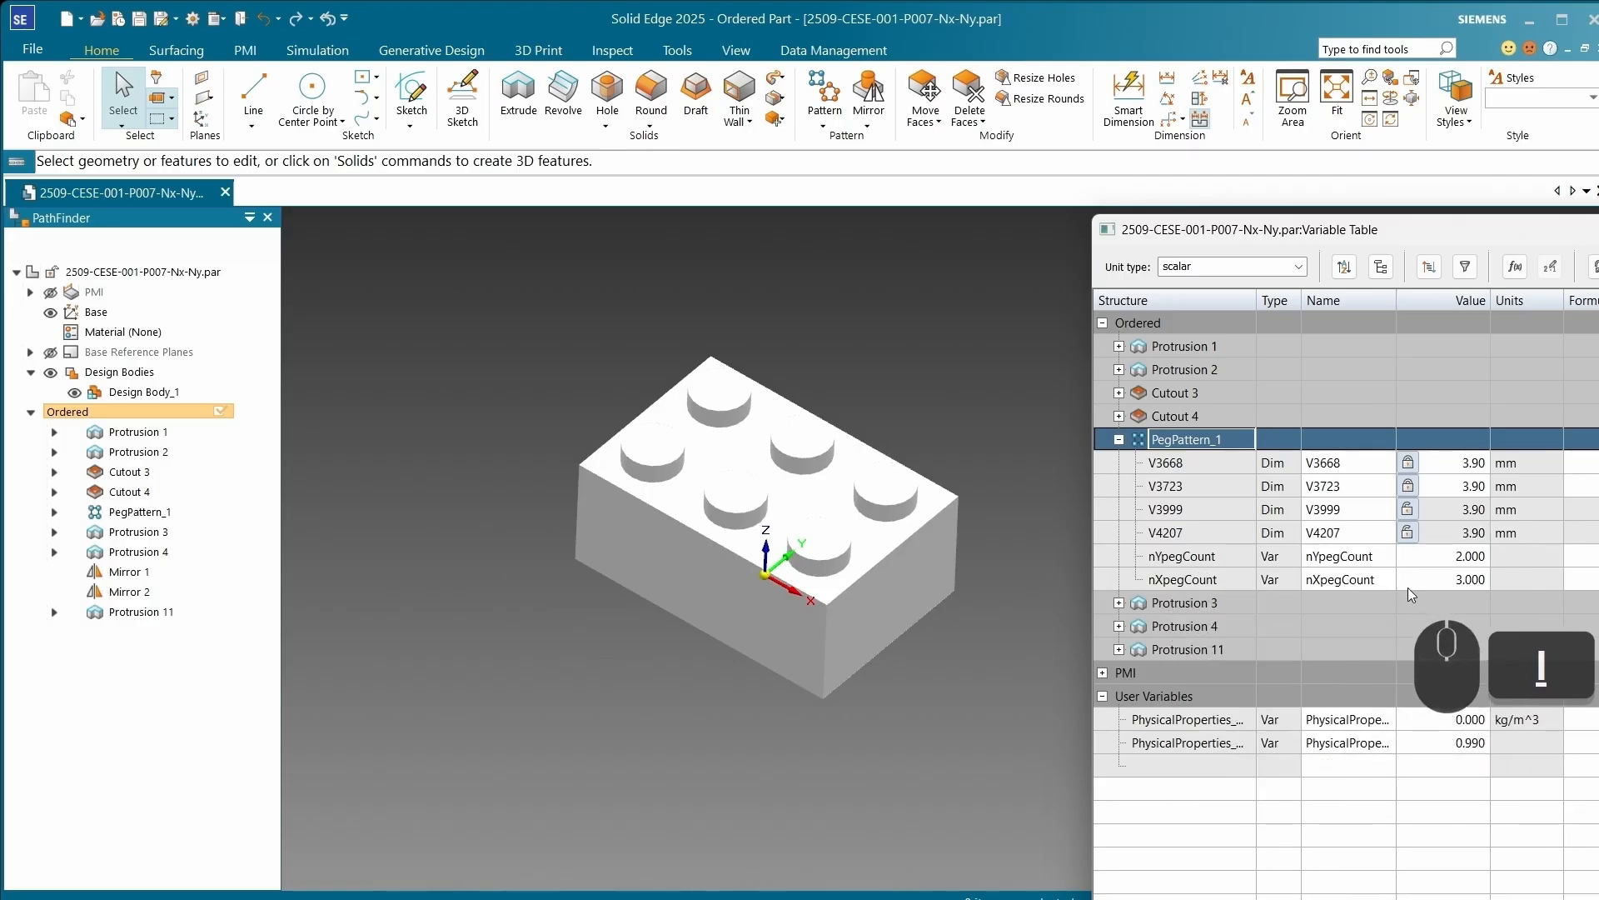
click(1471, 580)
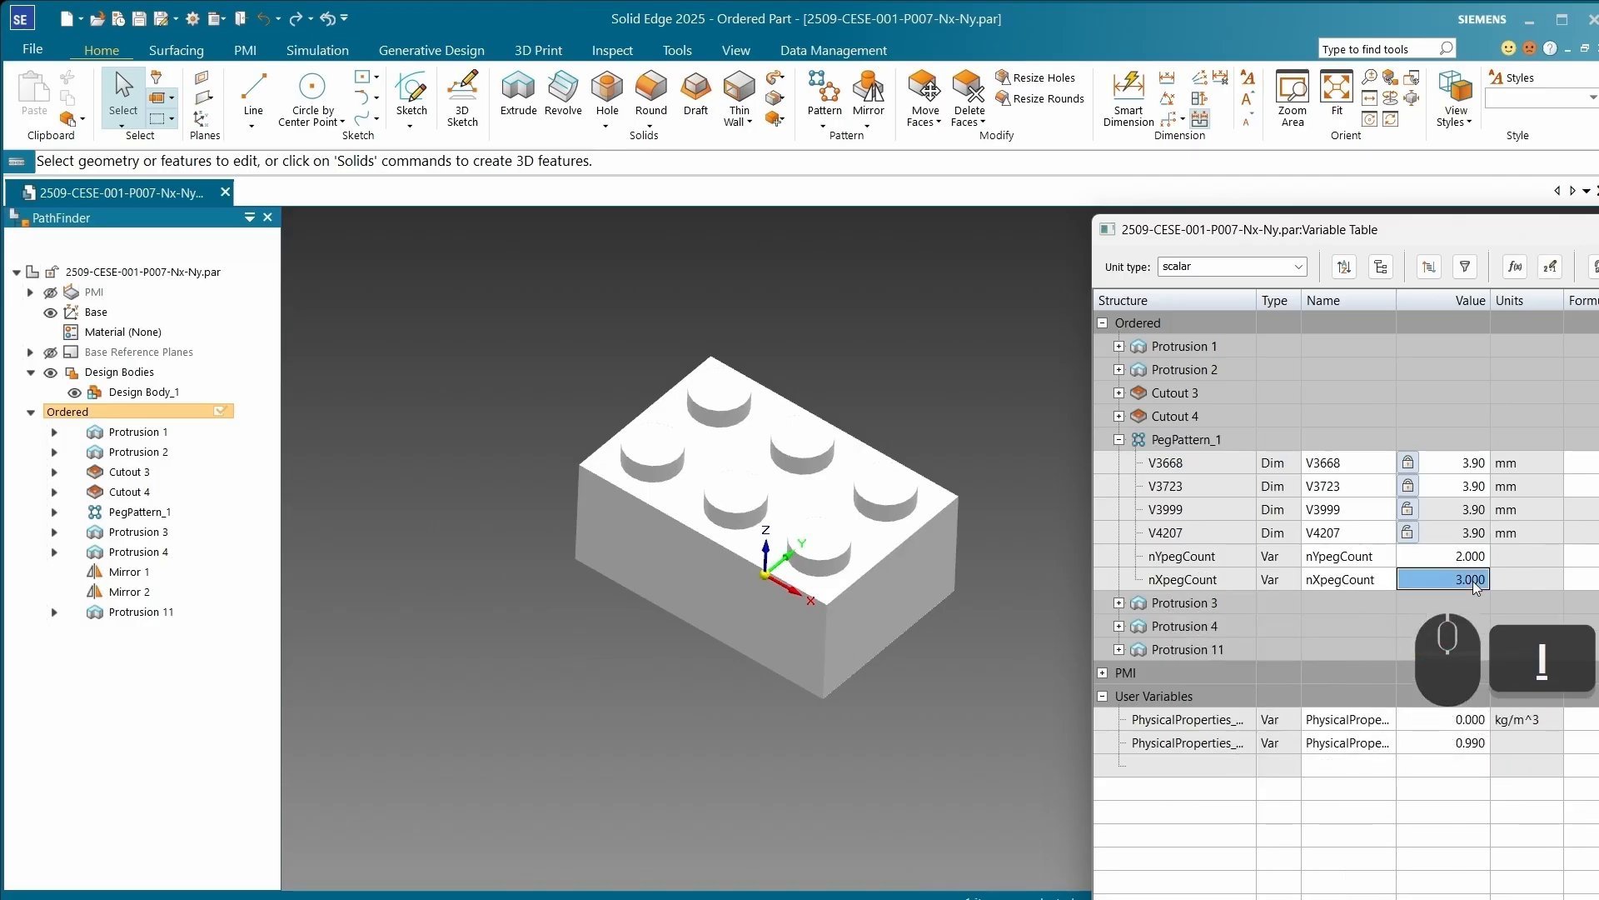
text(4)
key(Return)
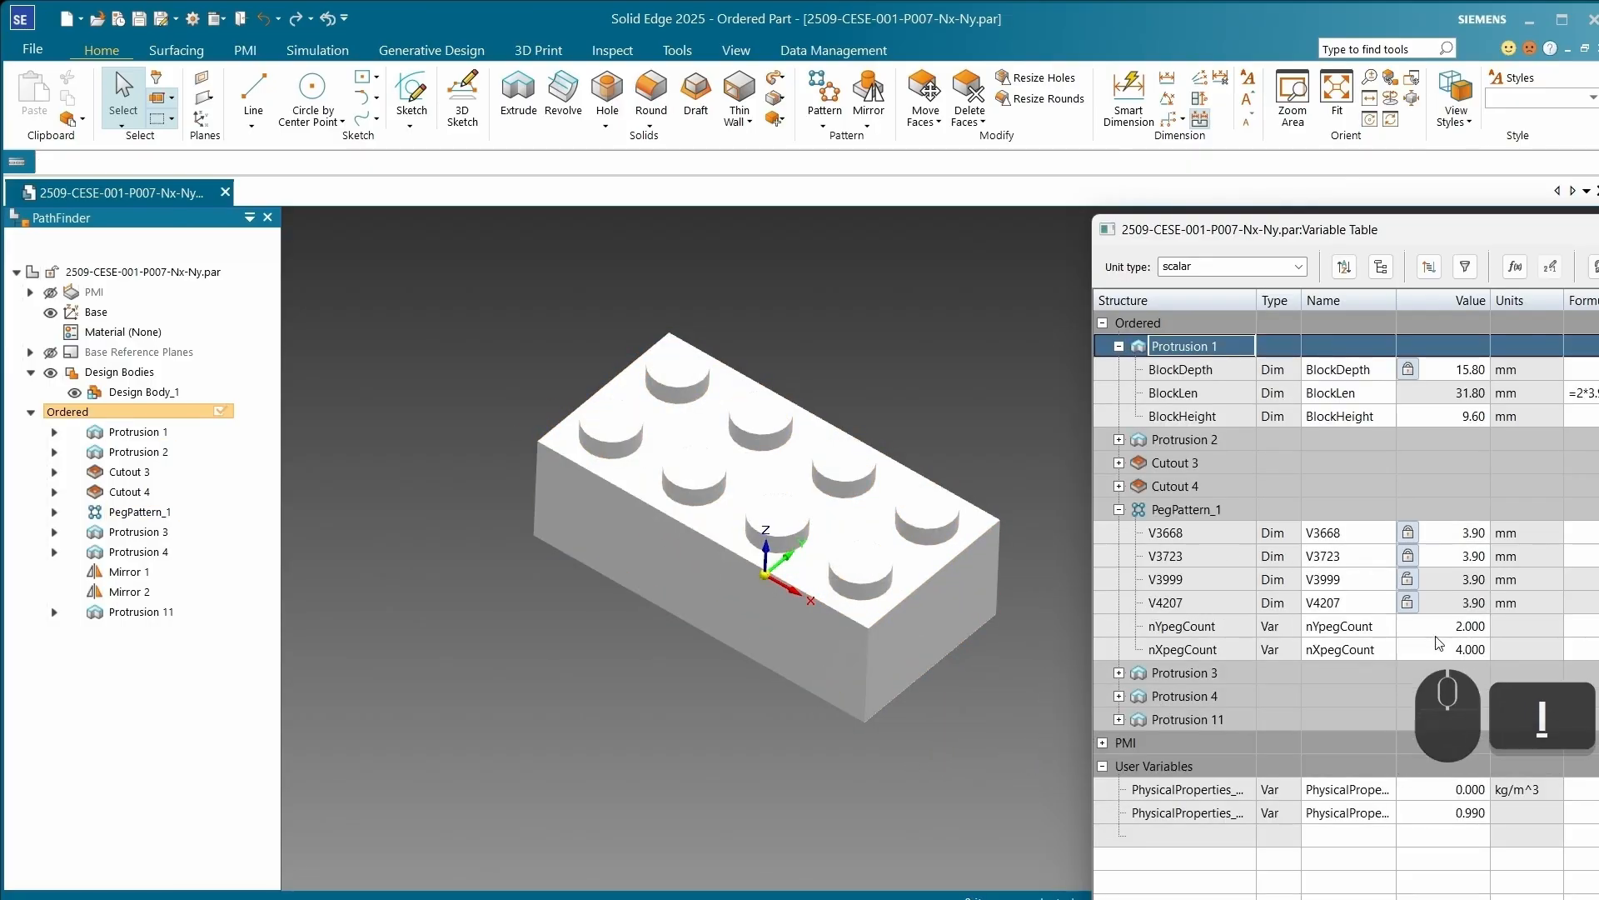
Step: Try an nYpegCount of 3, inspect the pegs on the block, and restore the count to 2
click(1457, 633)
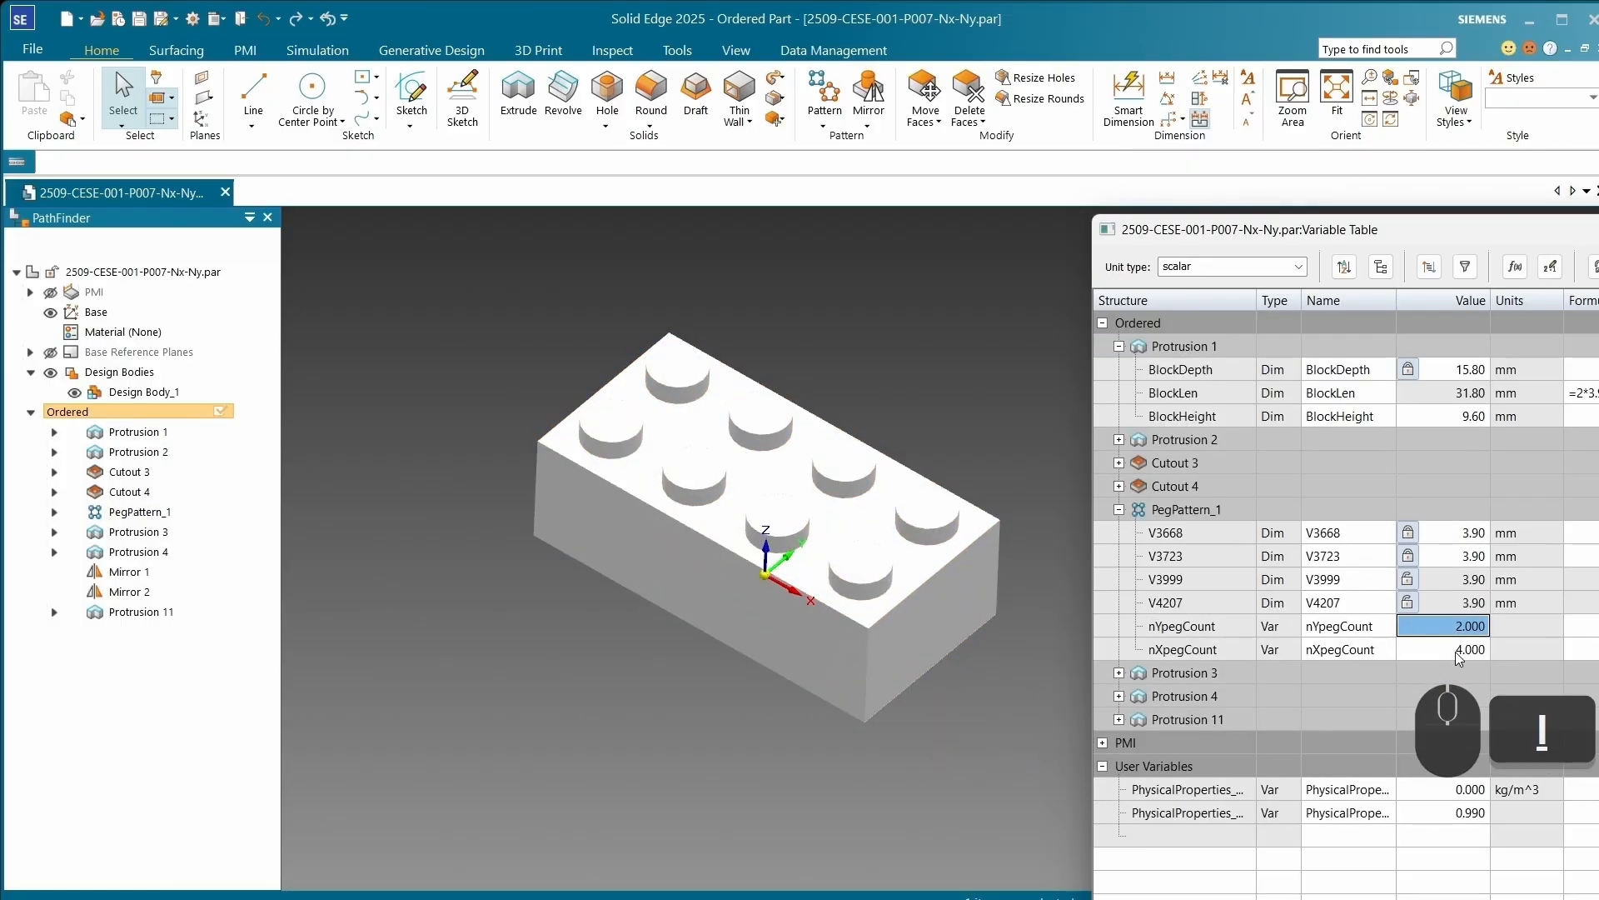
text(3)
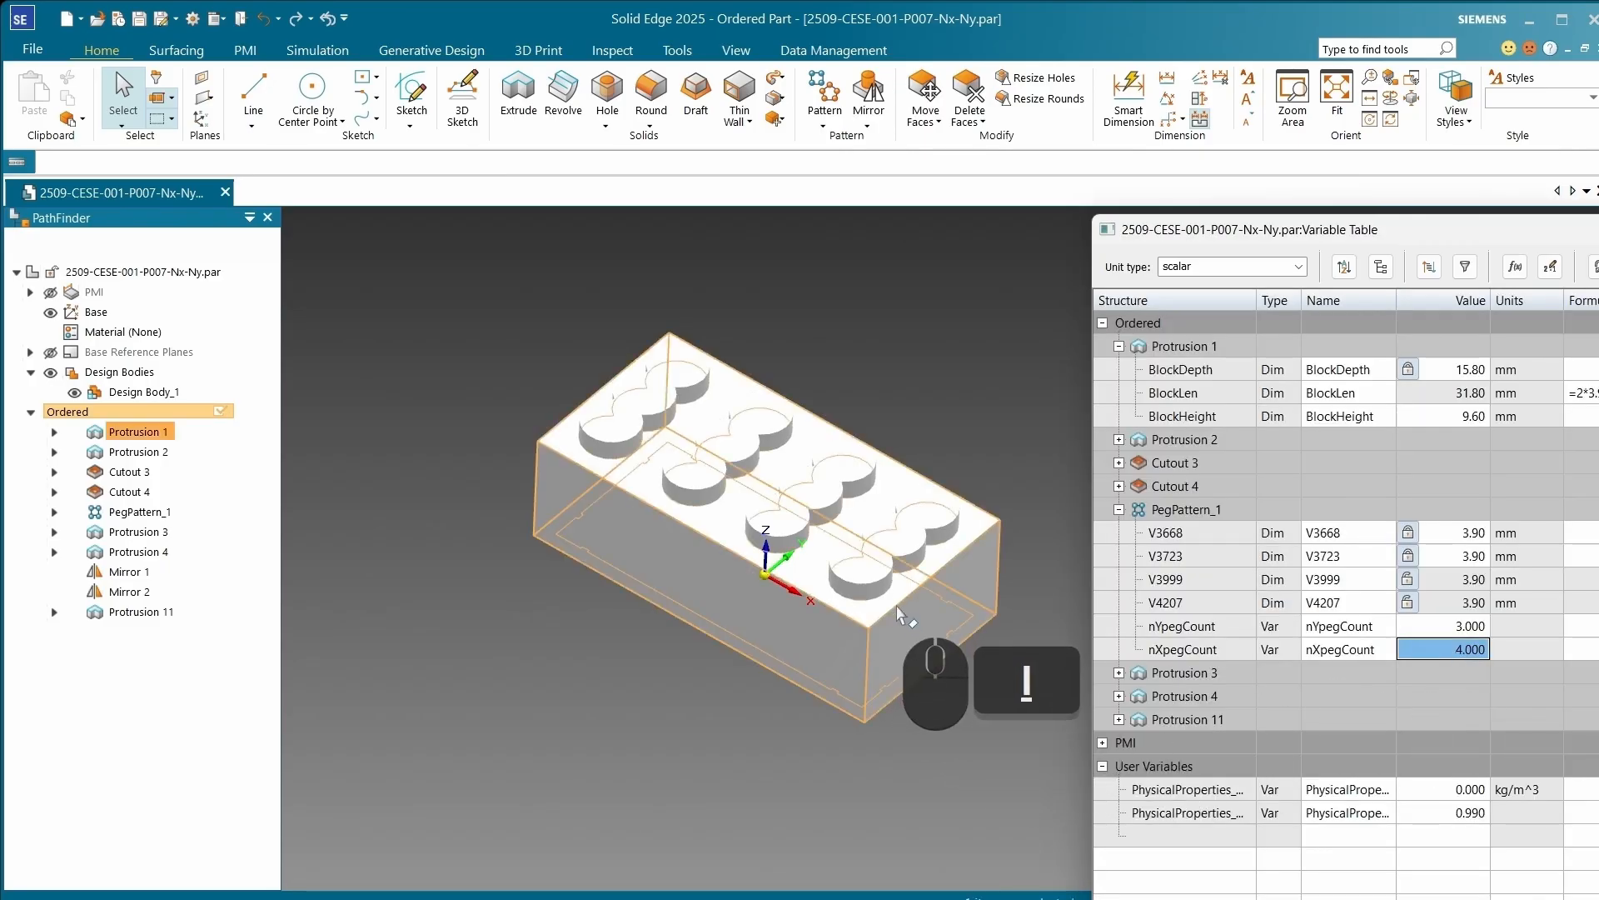
scroll(912, 600, up, 4)
scroll(914, 577, down, 5)
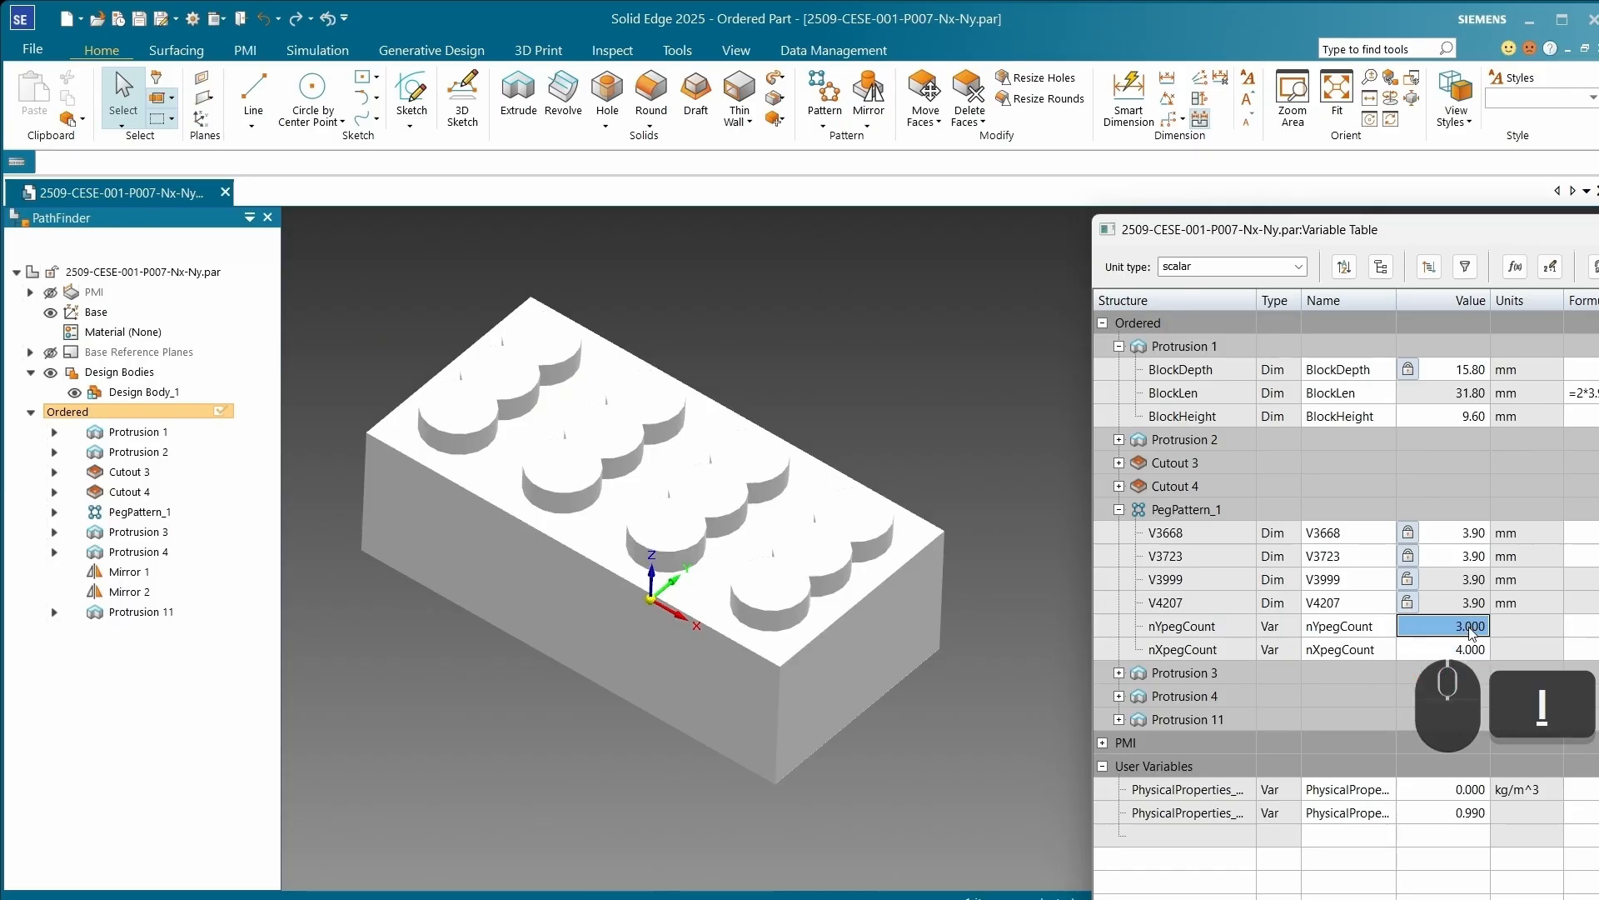
text(2)
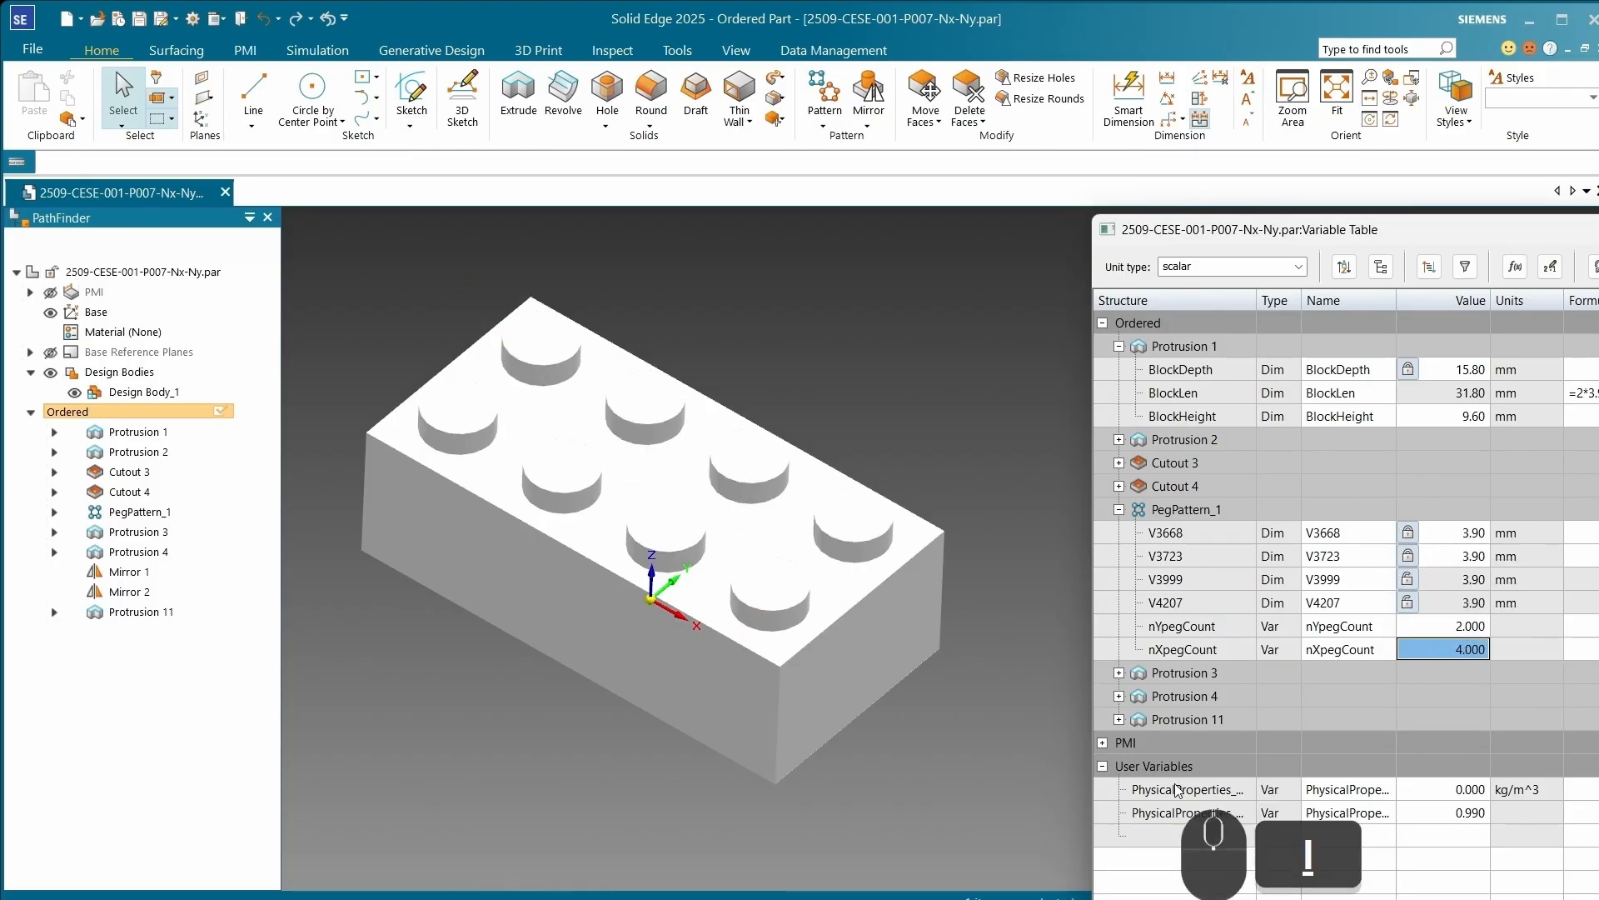
Step: Define the BlockDepth variable with the formula =2*3.9+8*(nYpegCount-1)
scroll(1509, 374, right, 2)
click(1512, 369)
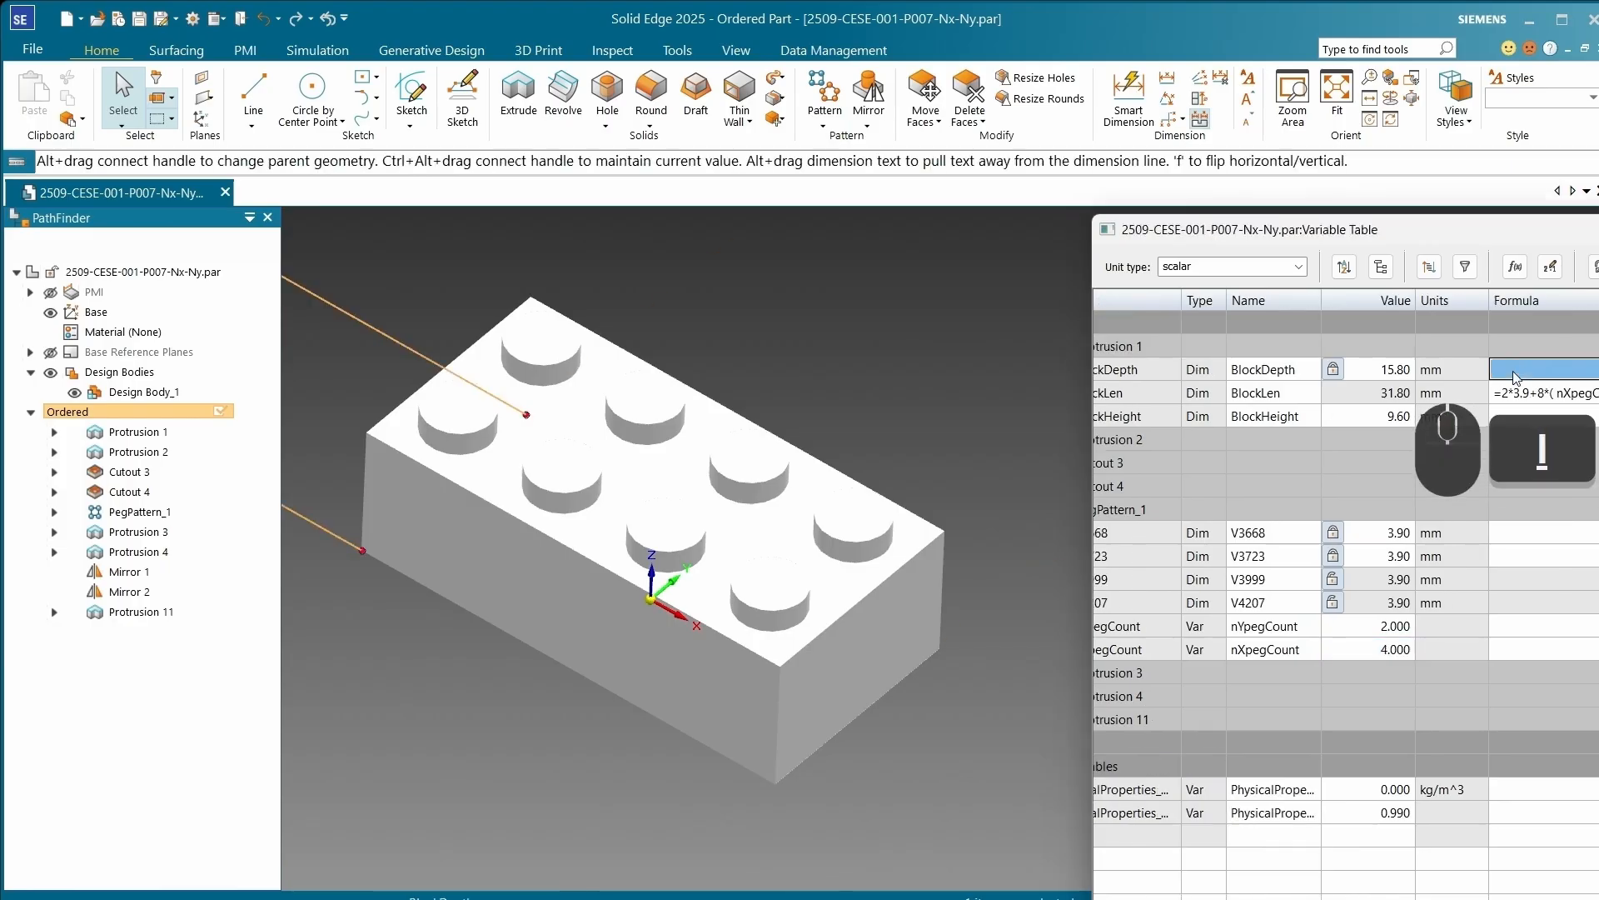
text(=)
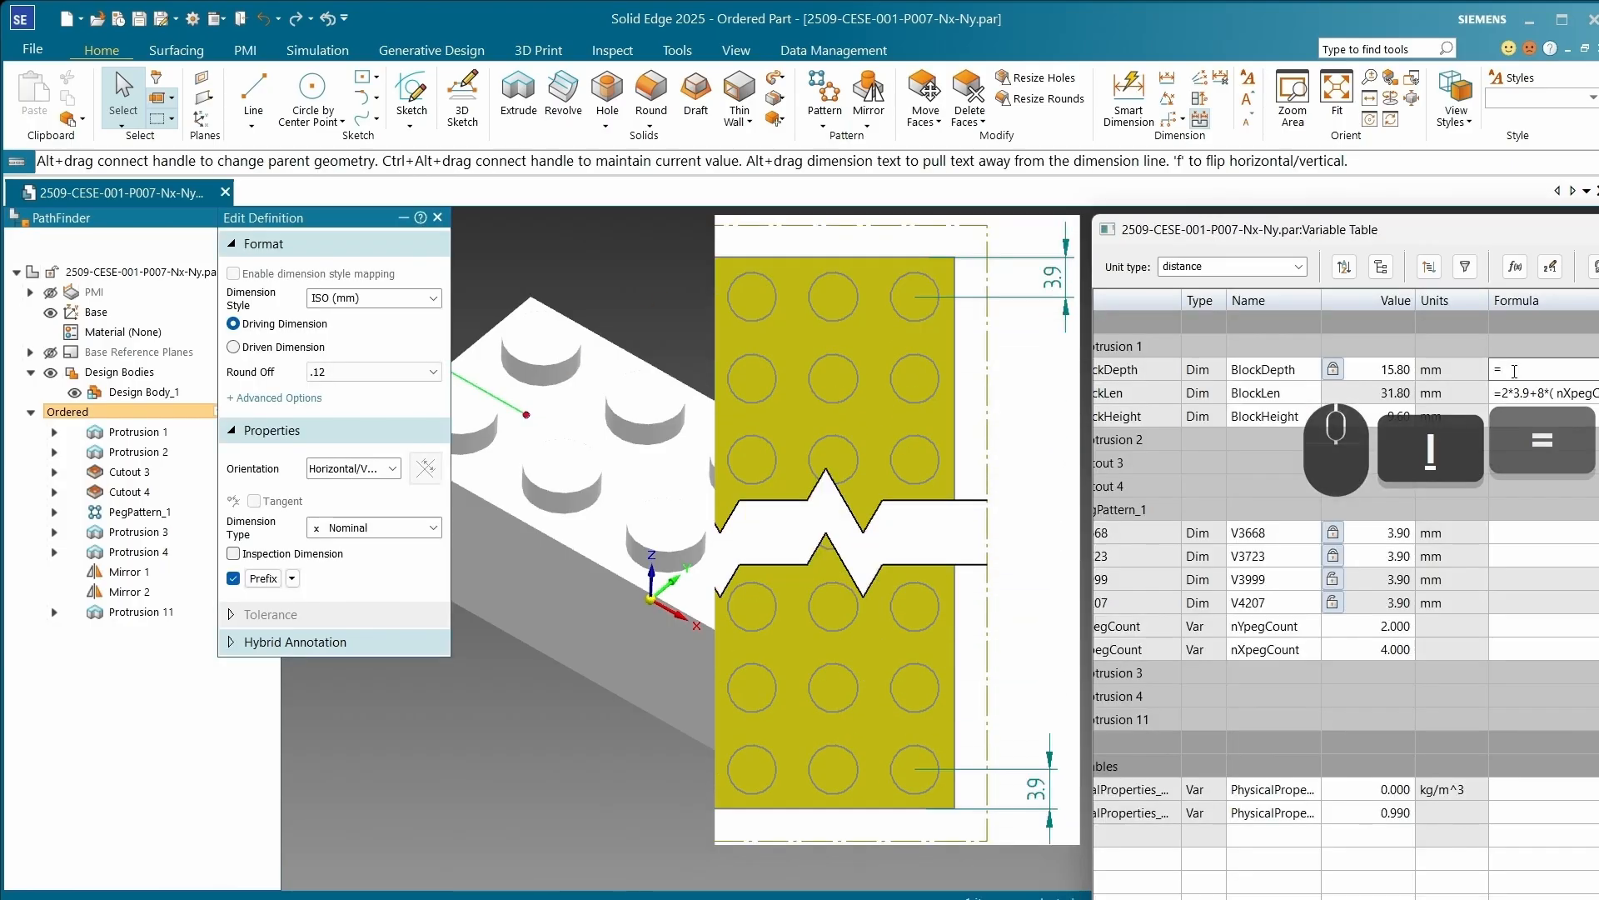
text(2*3.9+)
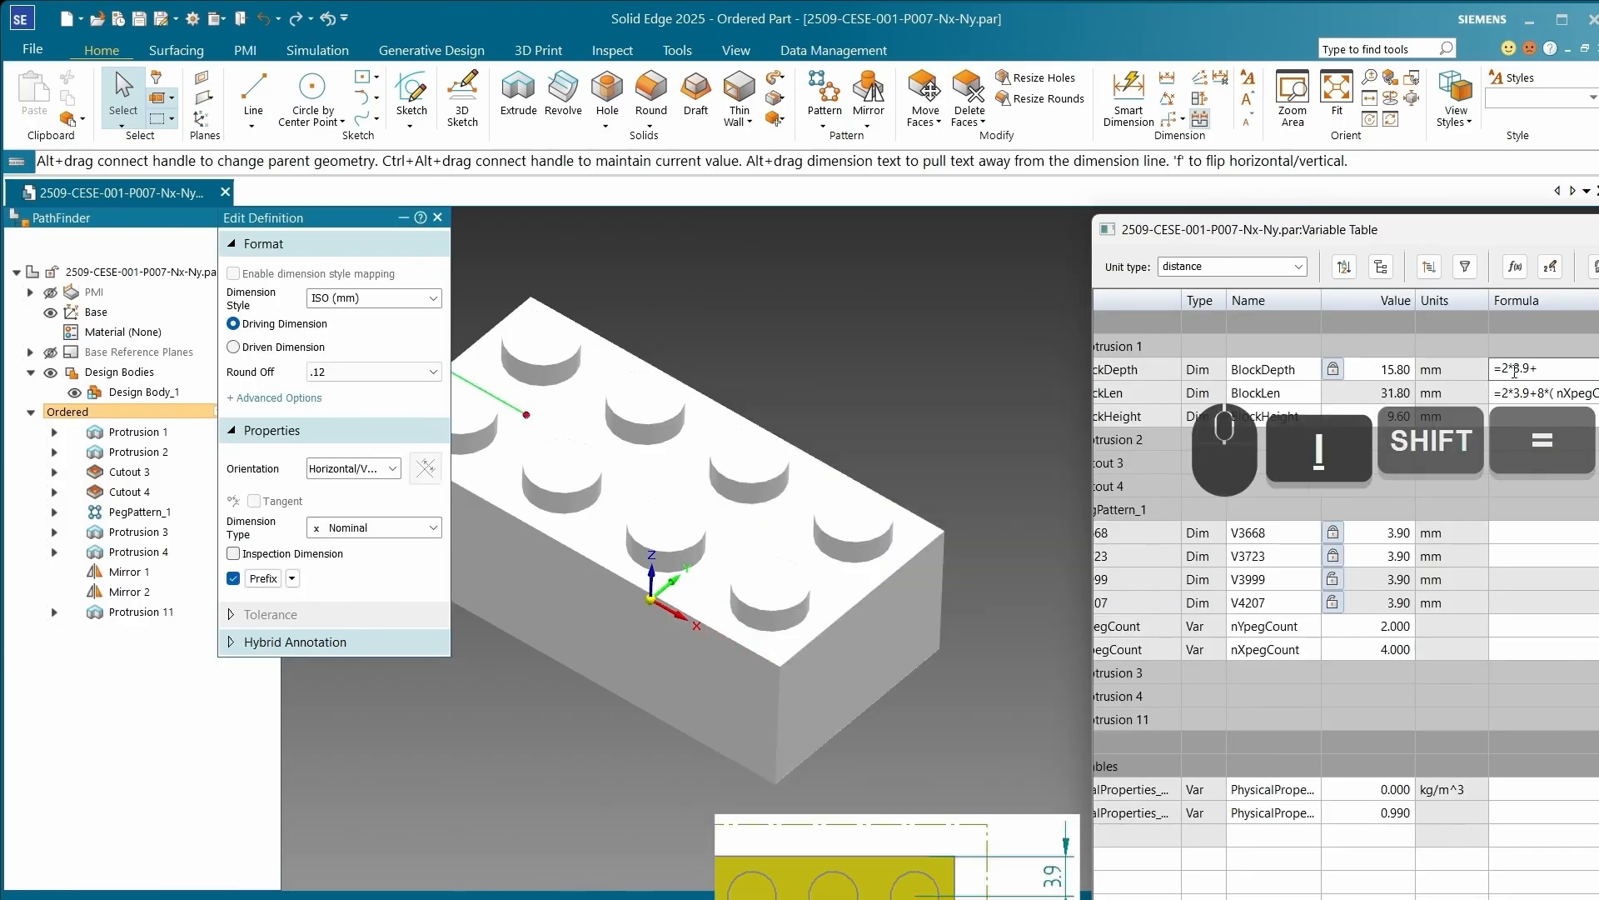
text(8)
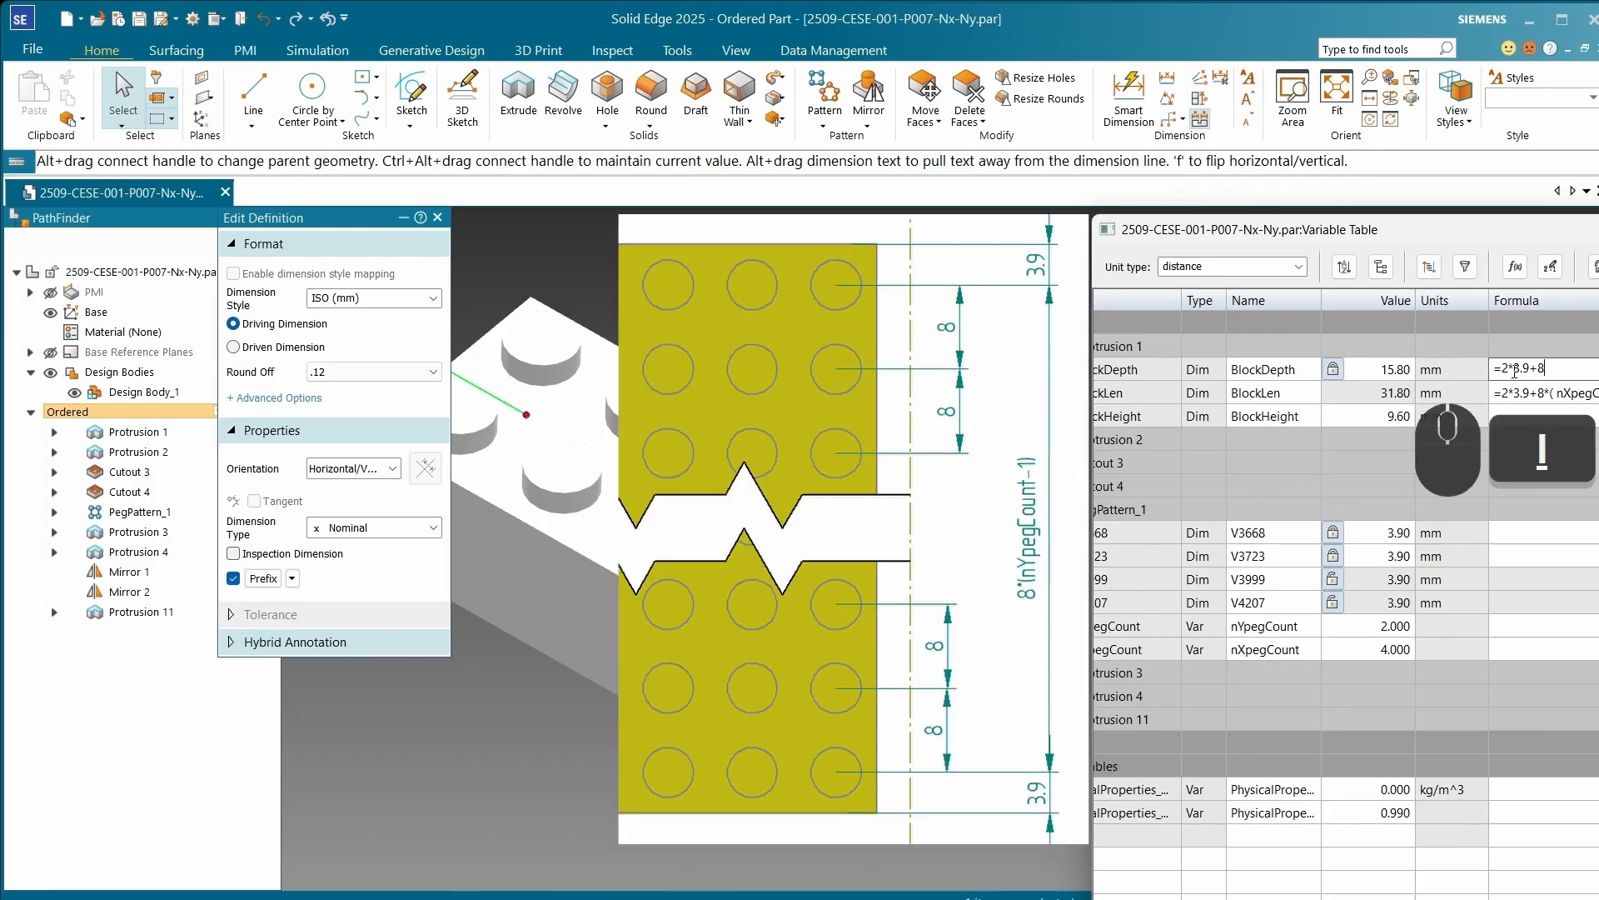
text(*(n)
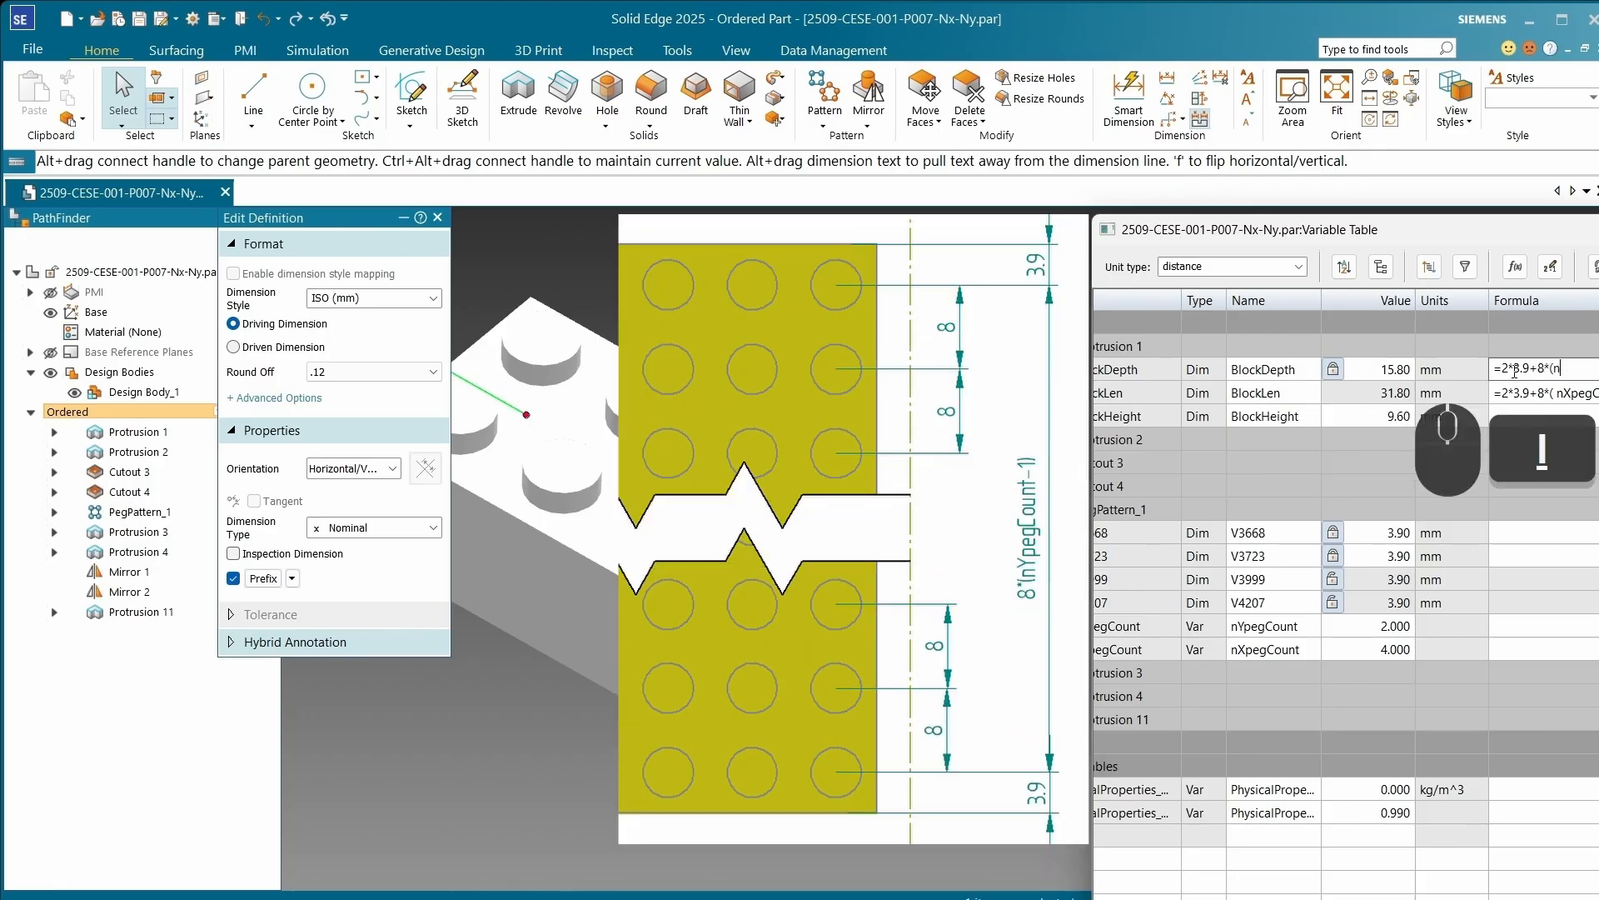
key(BackSpace)
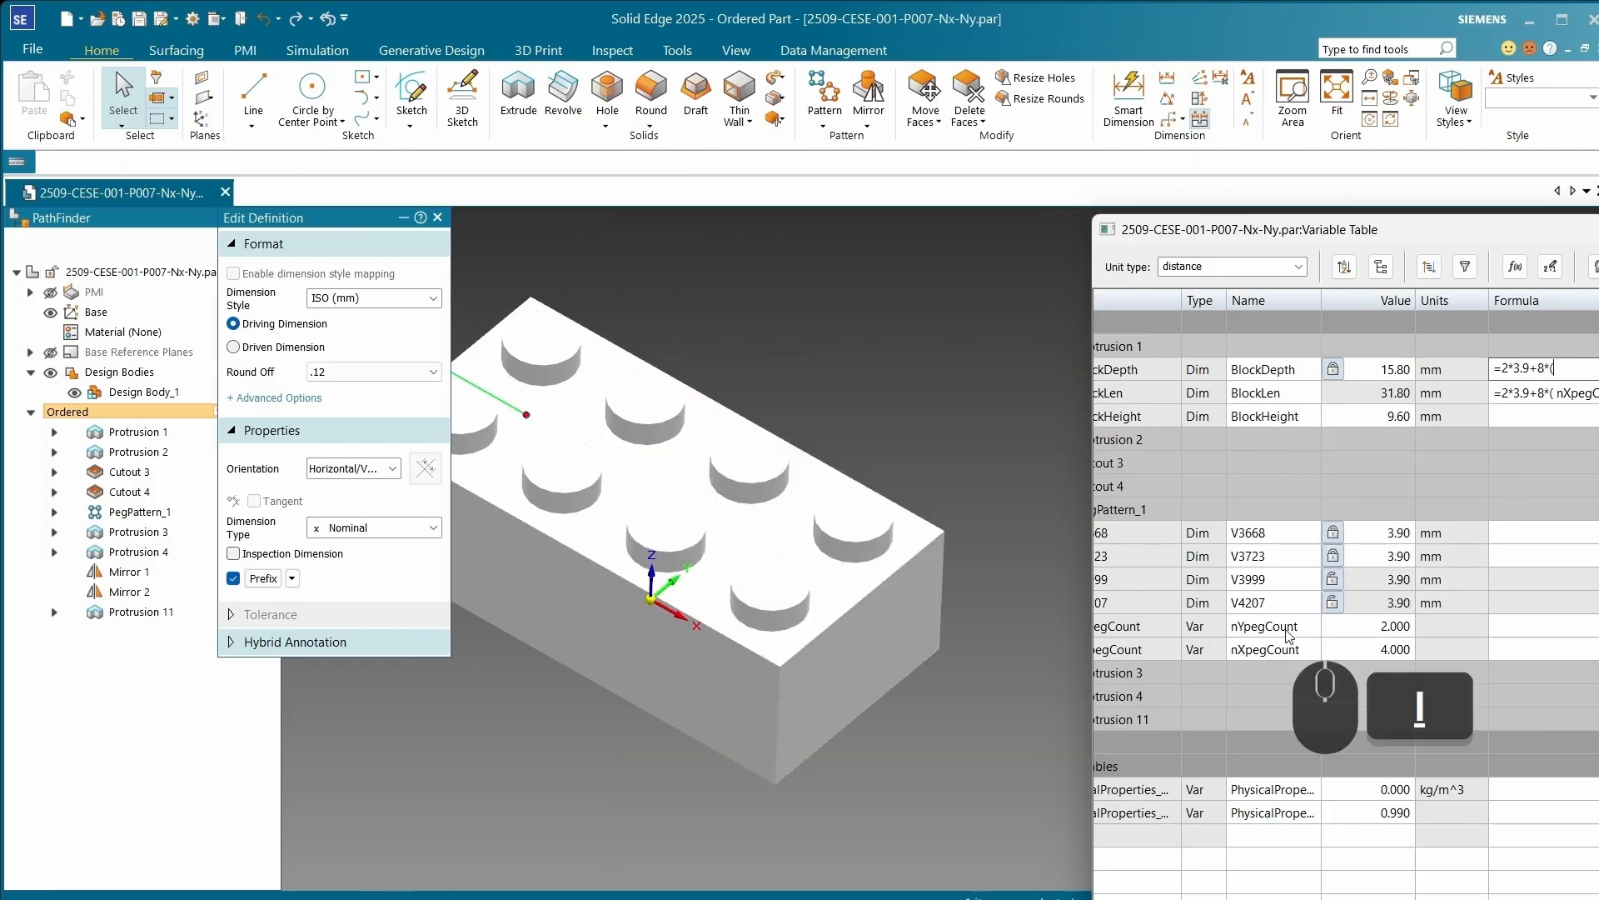
click(1284, 629)
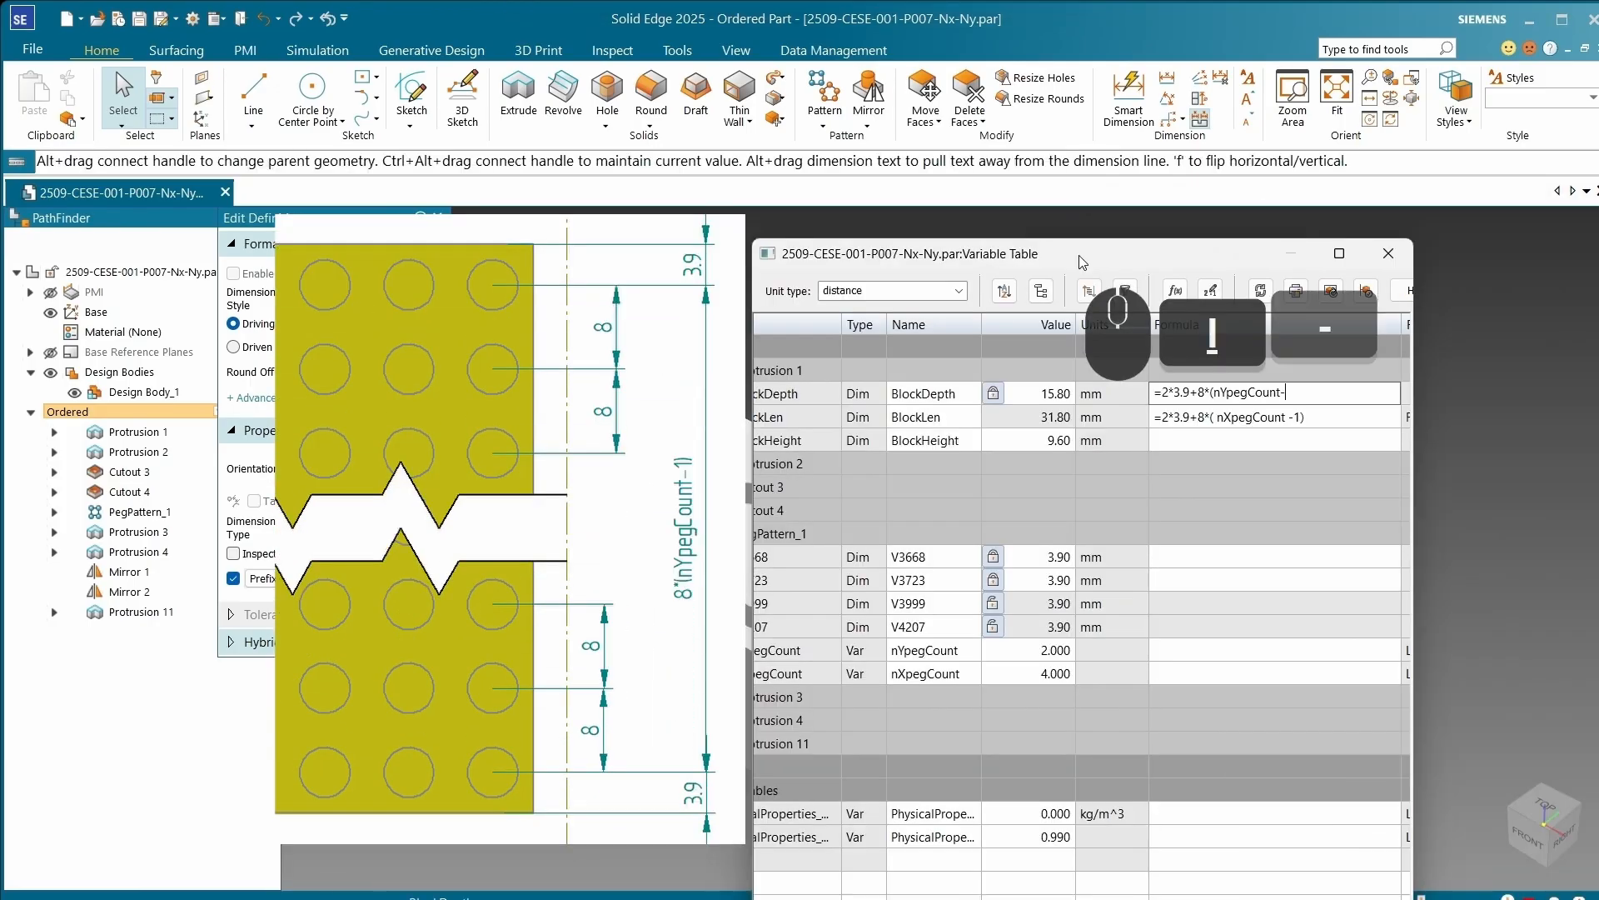
text(-1))
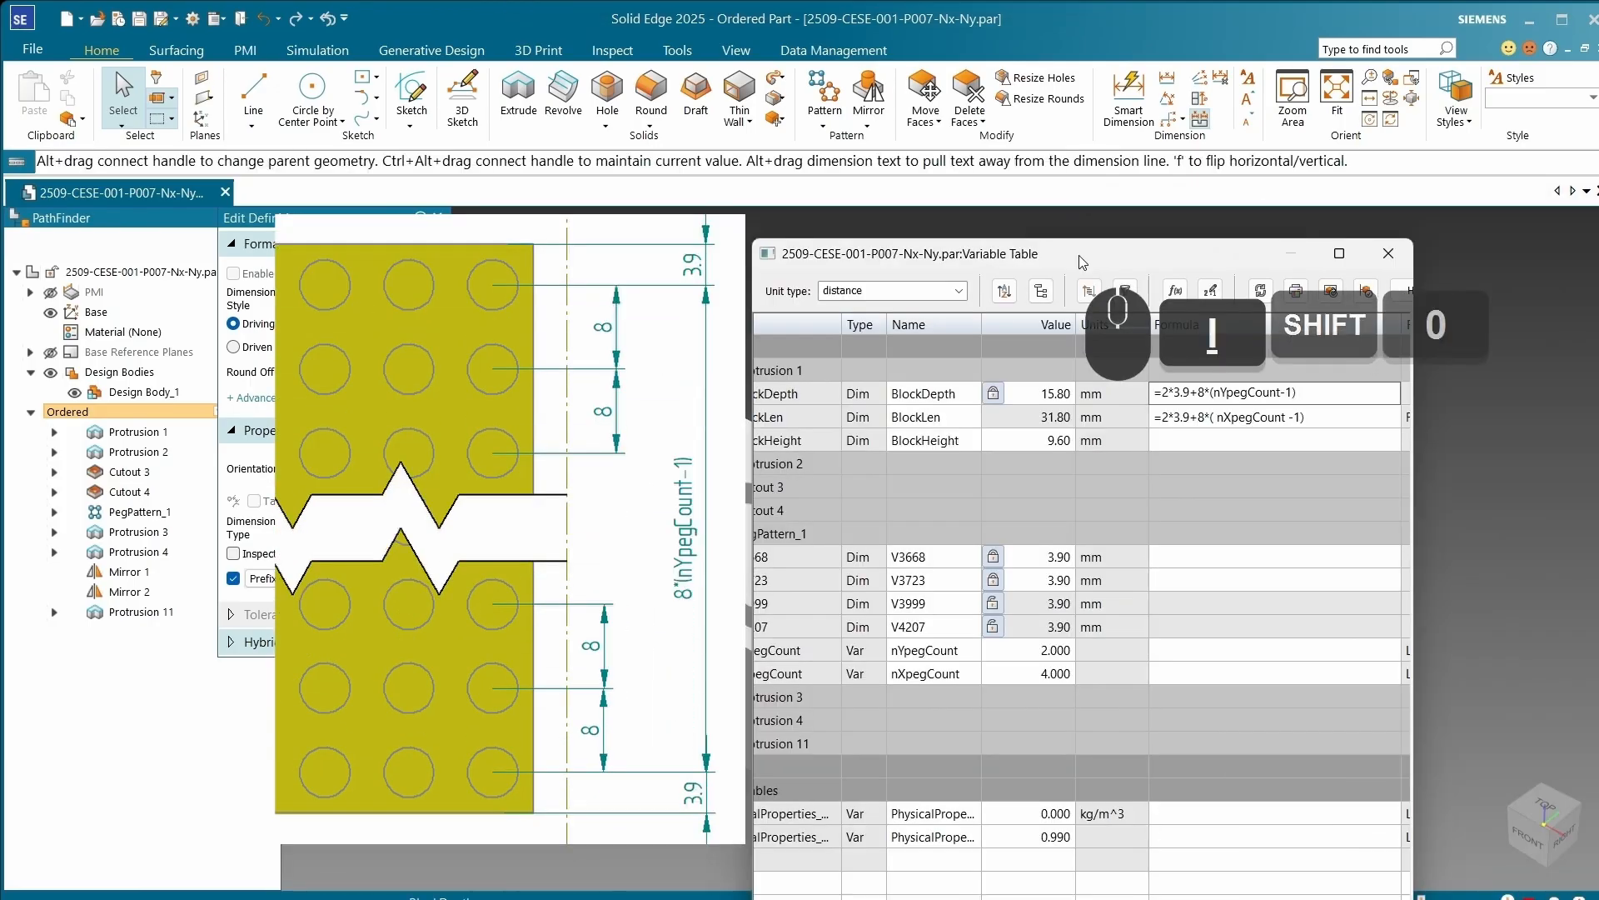
key(Return)
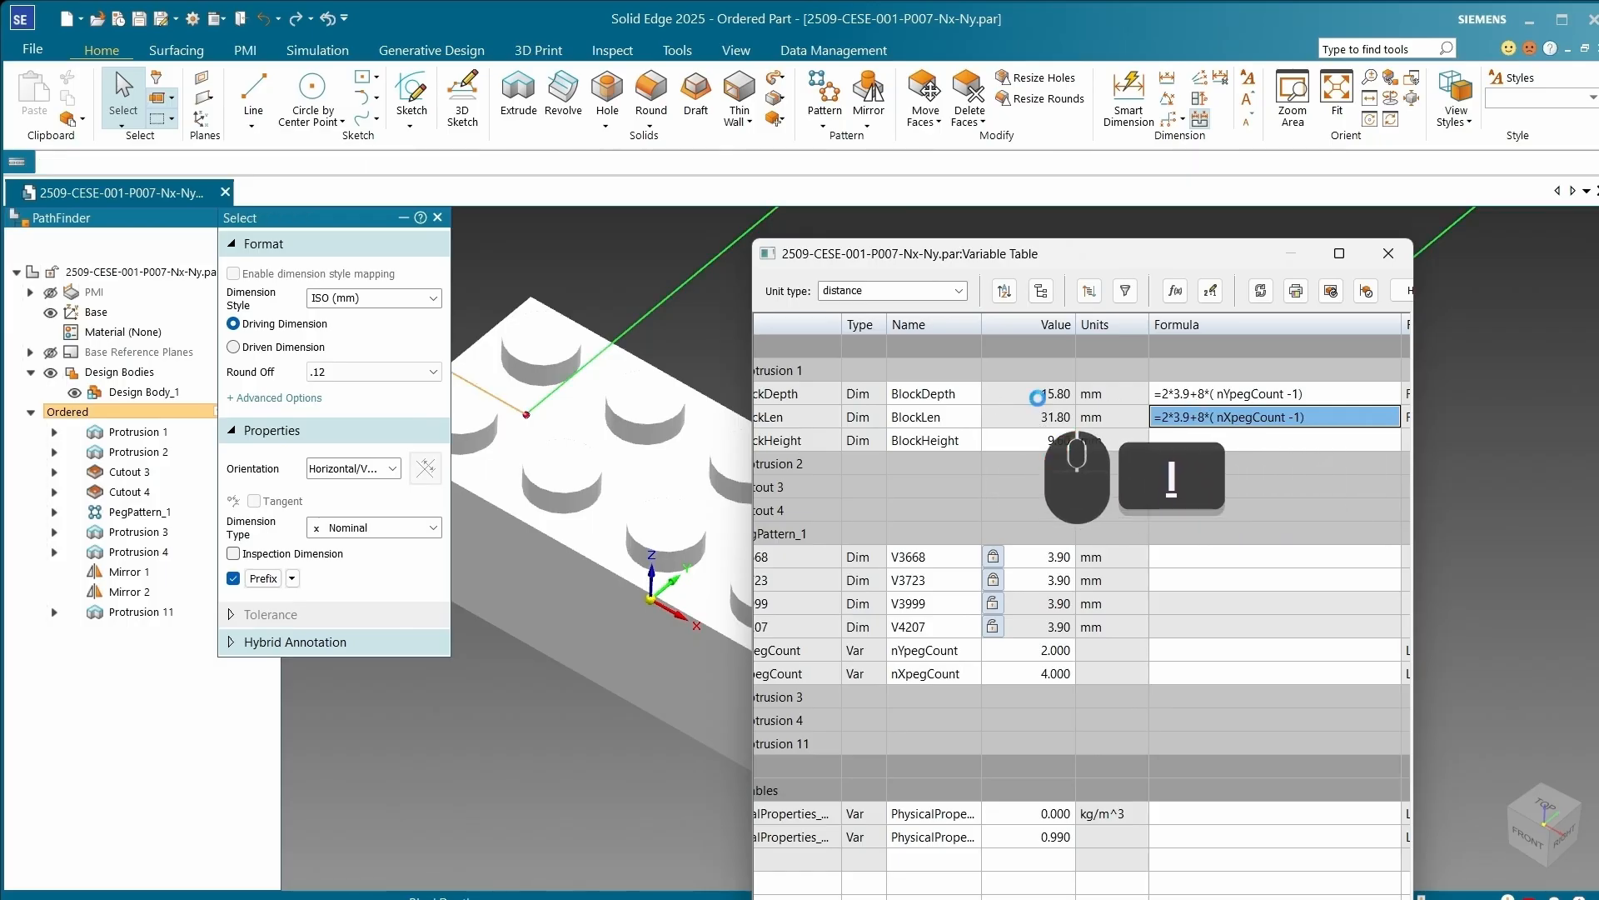
click(1037, 395)
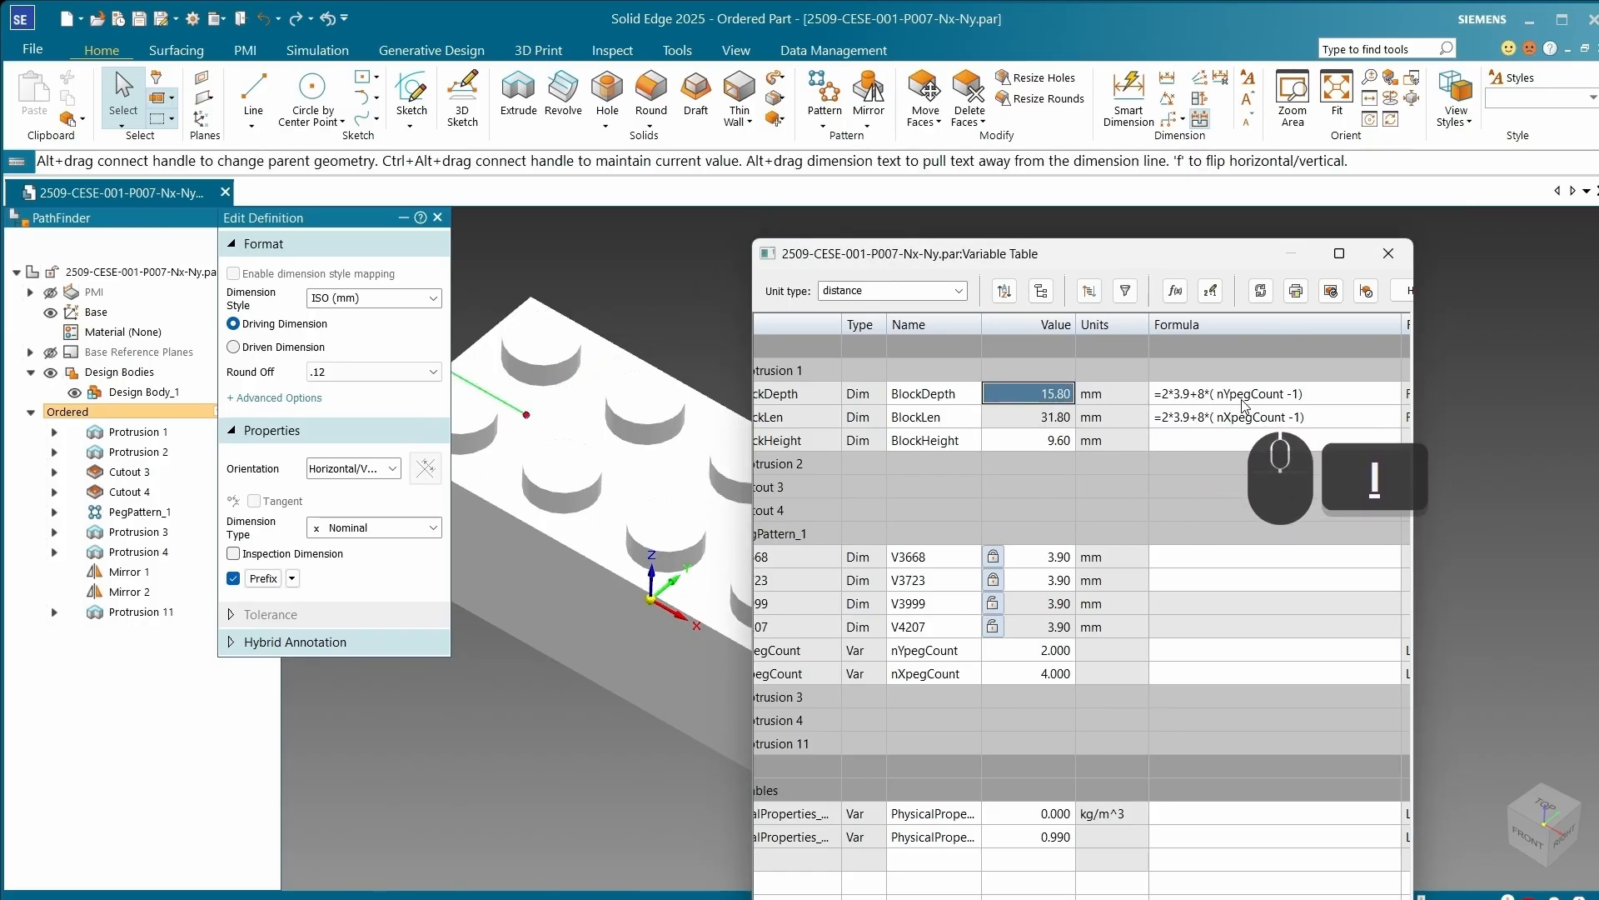
Step: Test the block depth formula with an nYpegCount of 3 followed by 4
drag(1093, 267, 1320, 264)
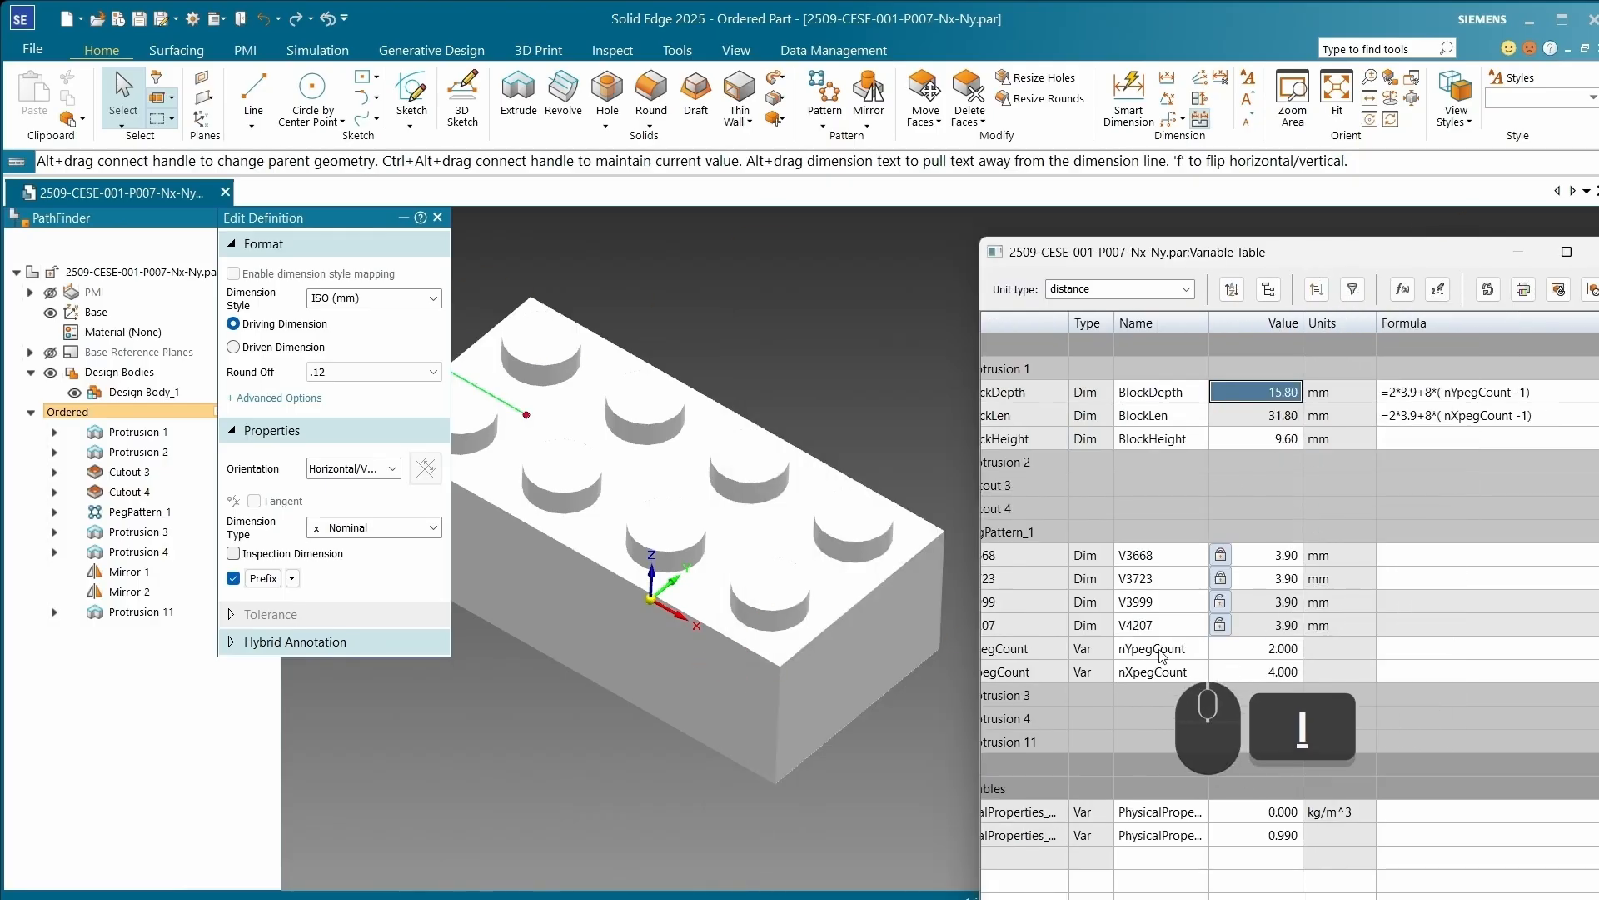
click(1290, 651)
text(3)
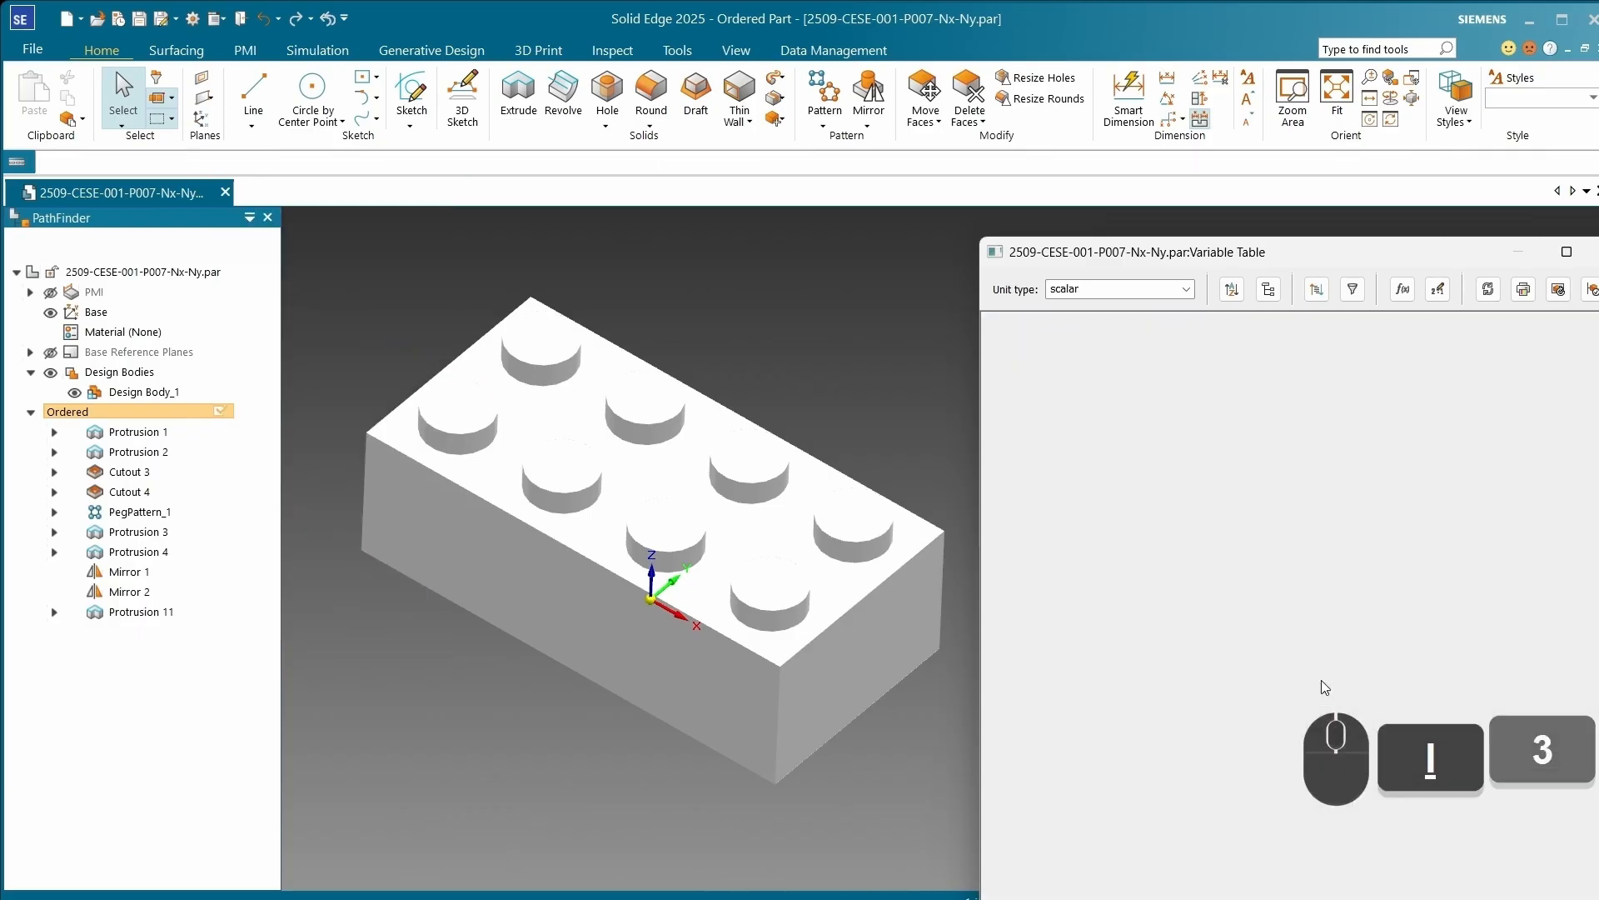
key(Return)
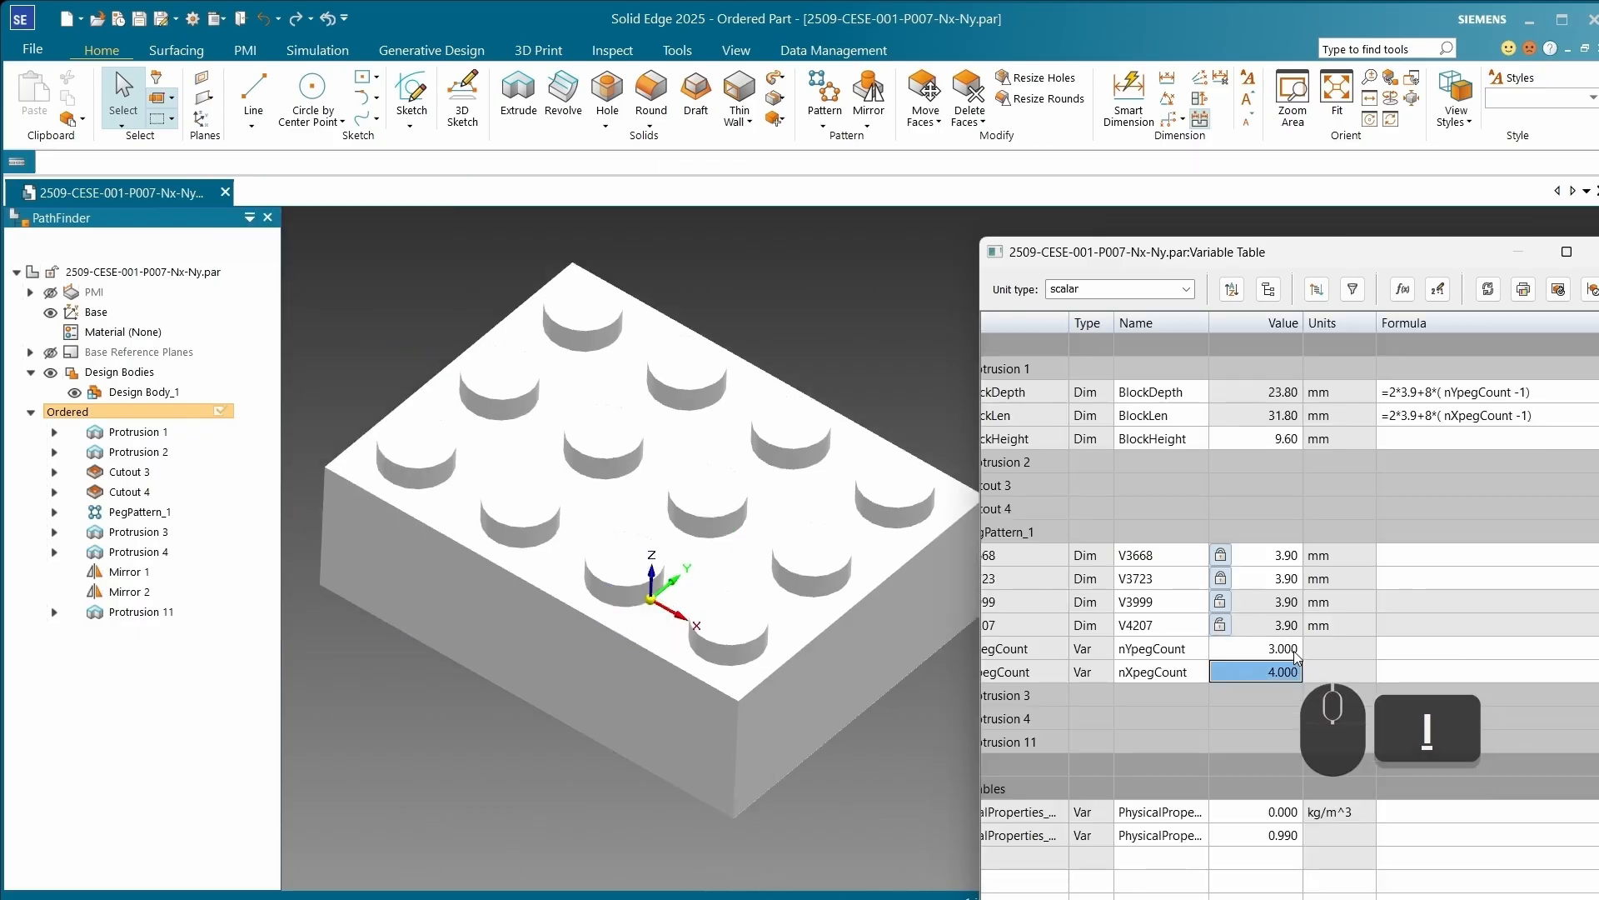
click(1295, 650)
text(4)
key(Return)
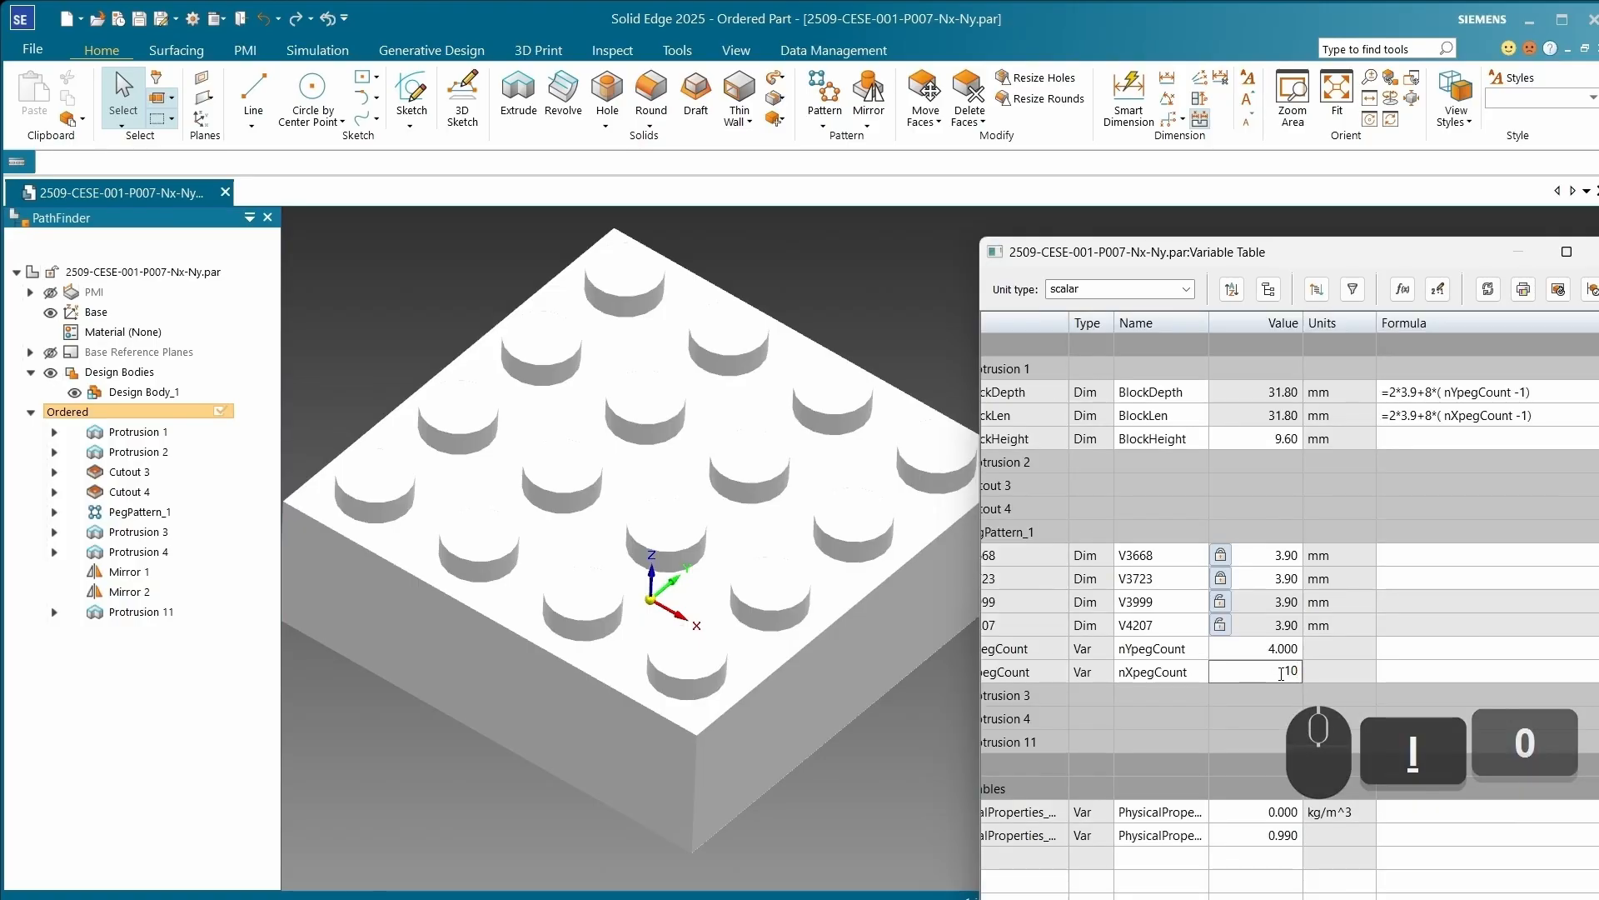
Step: Set nXpegCount to 10 and nYpegCount to 7
text(10)
click(1248, 654)
text(7)
key(Return)
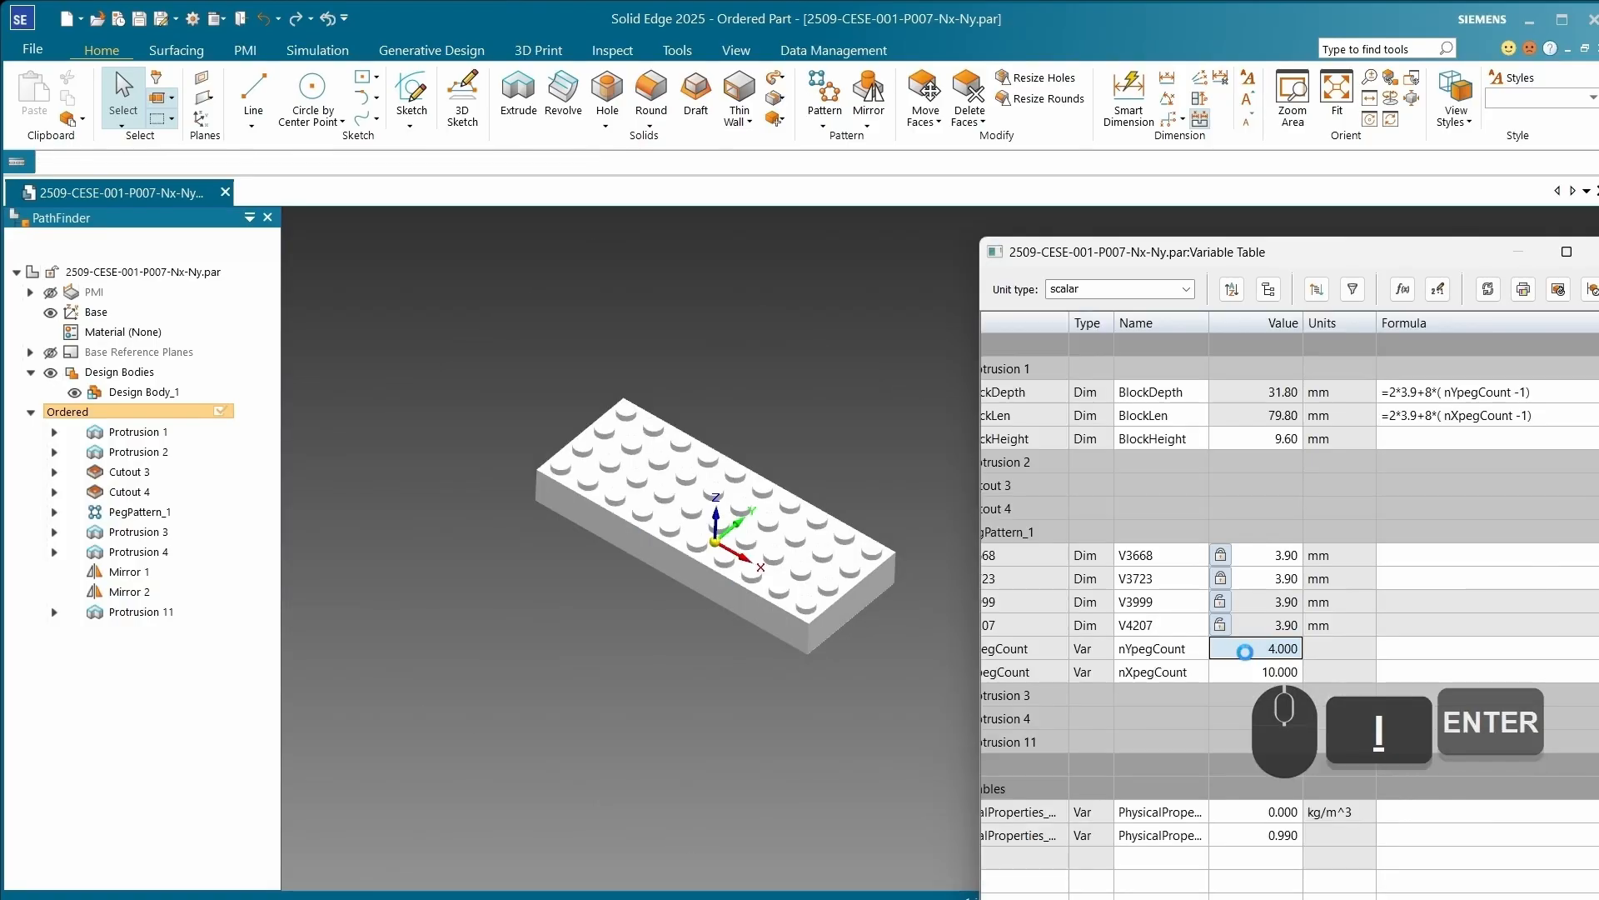
Step: Examine the underside of the resized brick, including the peg recesses and the central tube
middle_drag(772, 761, 780, 364)
scroll(718, 449, up, 2)
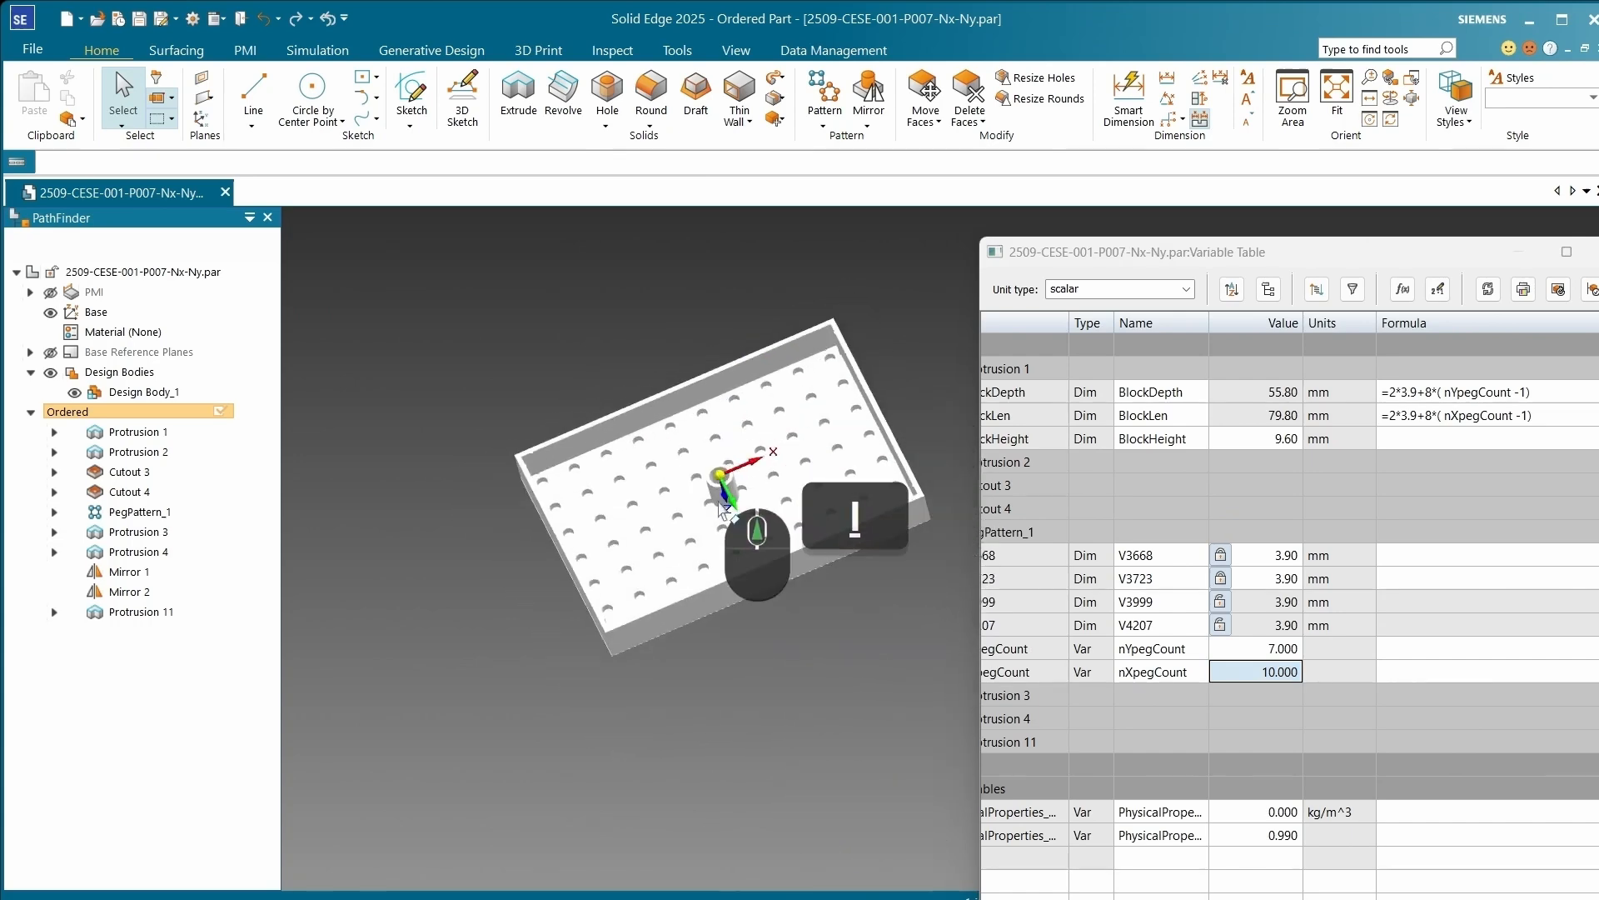
scroll(607, 503, down, 3)
middle_drag(607, 503, 588, 459)
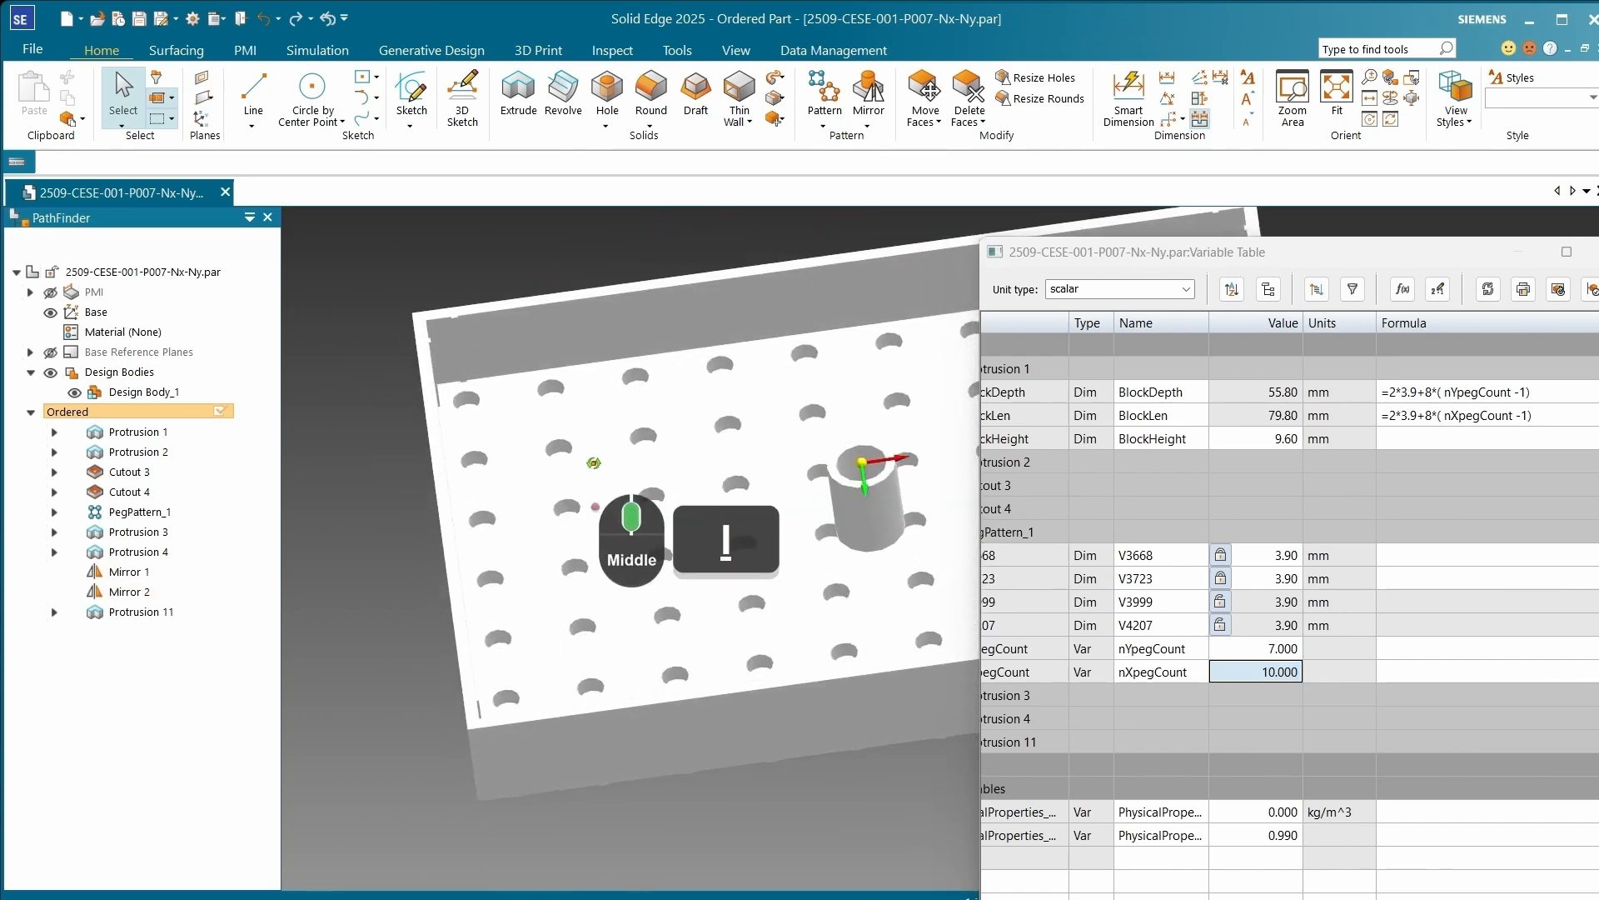
scroll(565, 592, up, 5)
scroll(538, 563, down, 3)
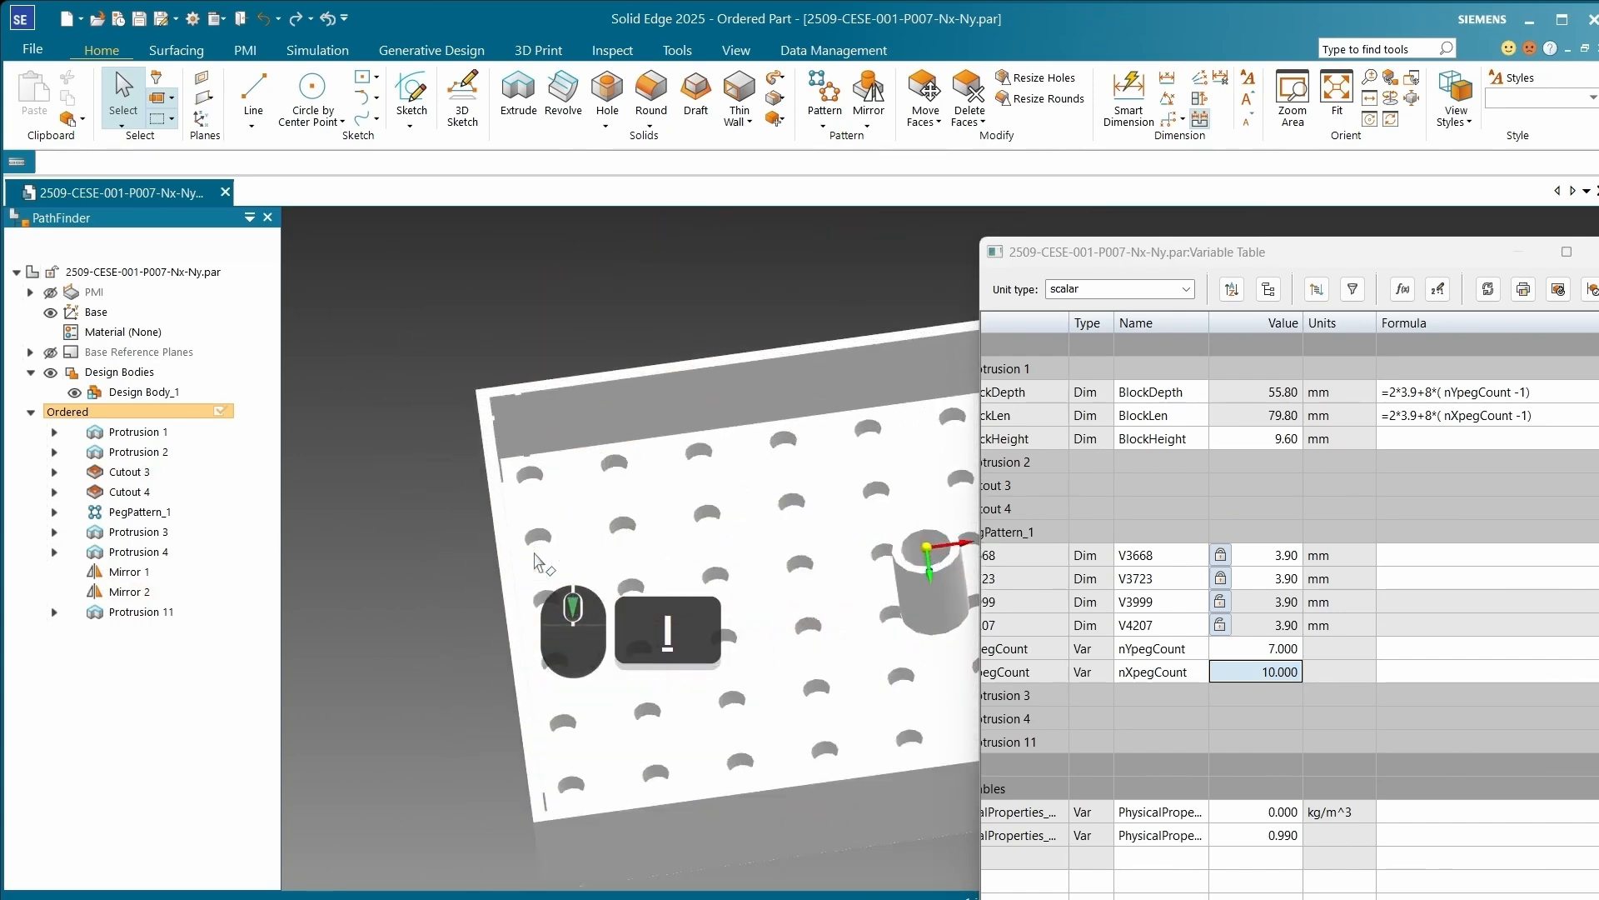
Step: Highlight PegPattern_1 and examine its pegs against the block's corners from above and from the underside
click(138, 511)
middle_drag(554, 498, 537, 392)
scroll(539, 442, down, 4)
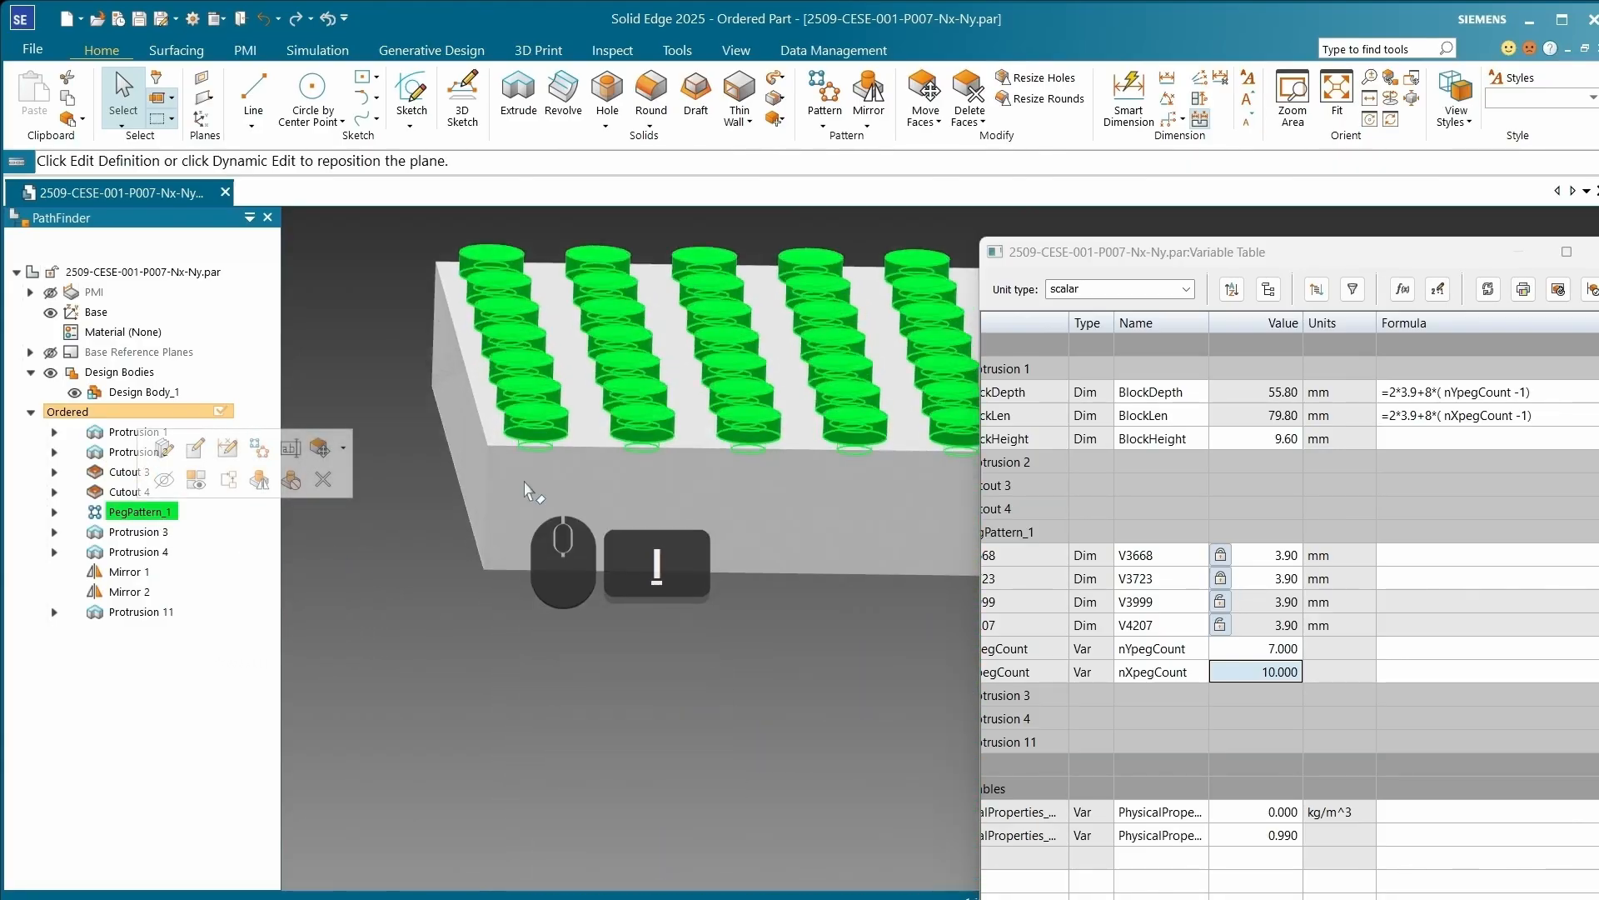
scroll(546, 385, down, 4)
scroll(635, 644, up, 5)
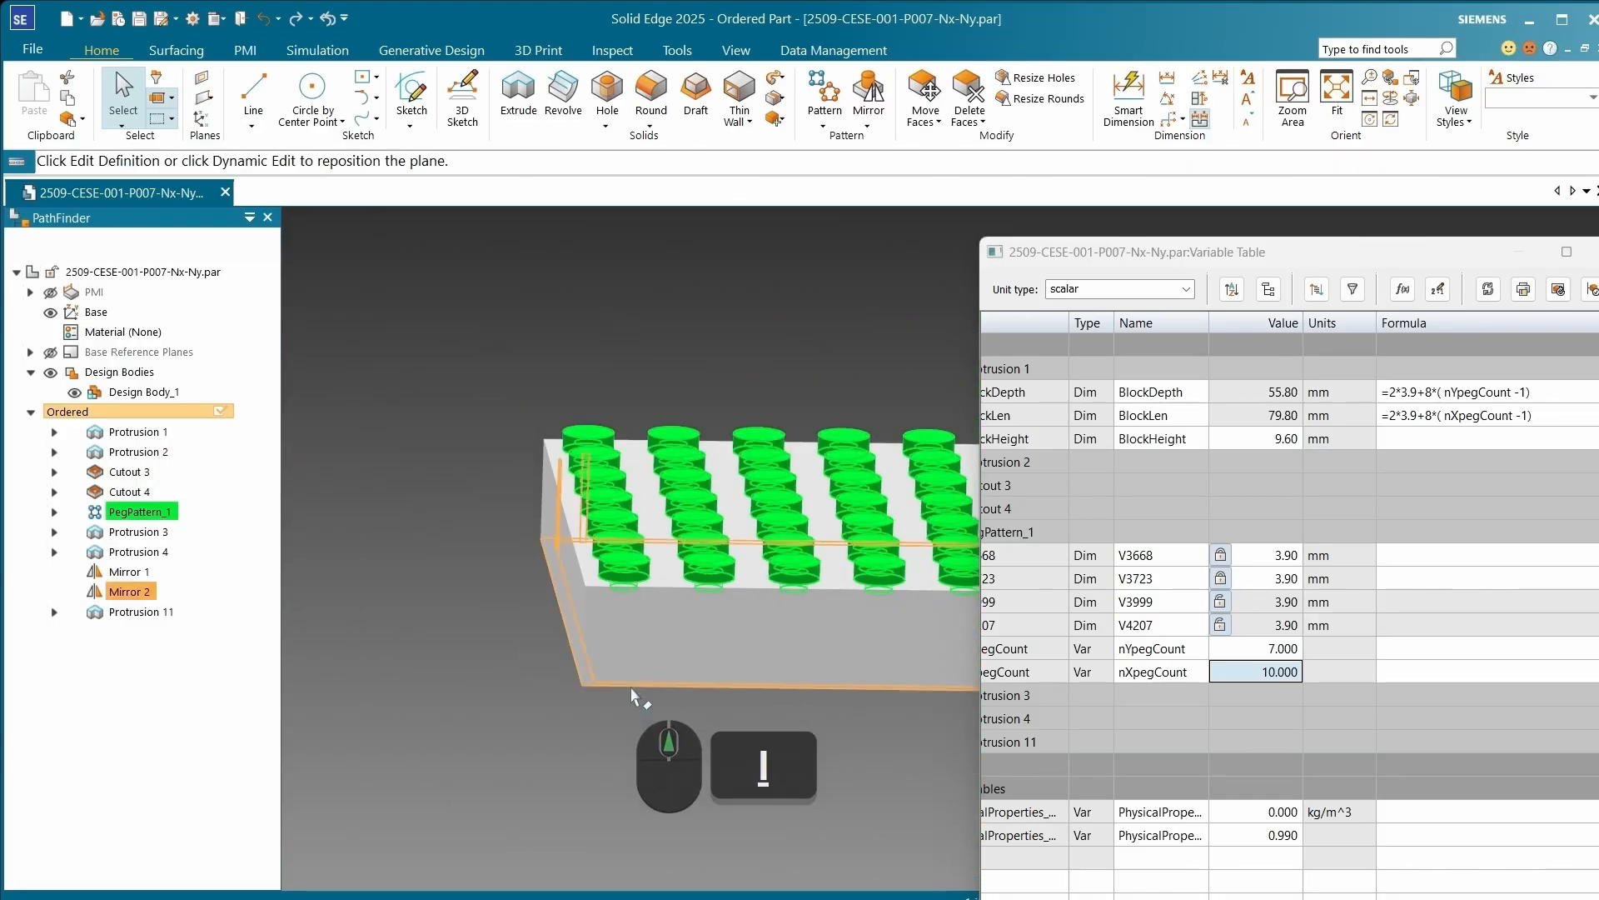
middle_drag(629, 693, 597, 379)
scroll(596, 379, down, 5)
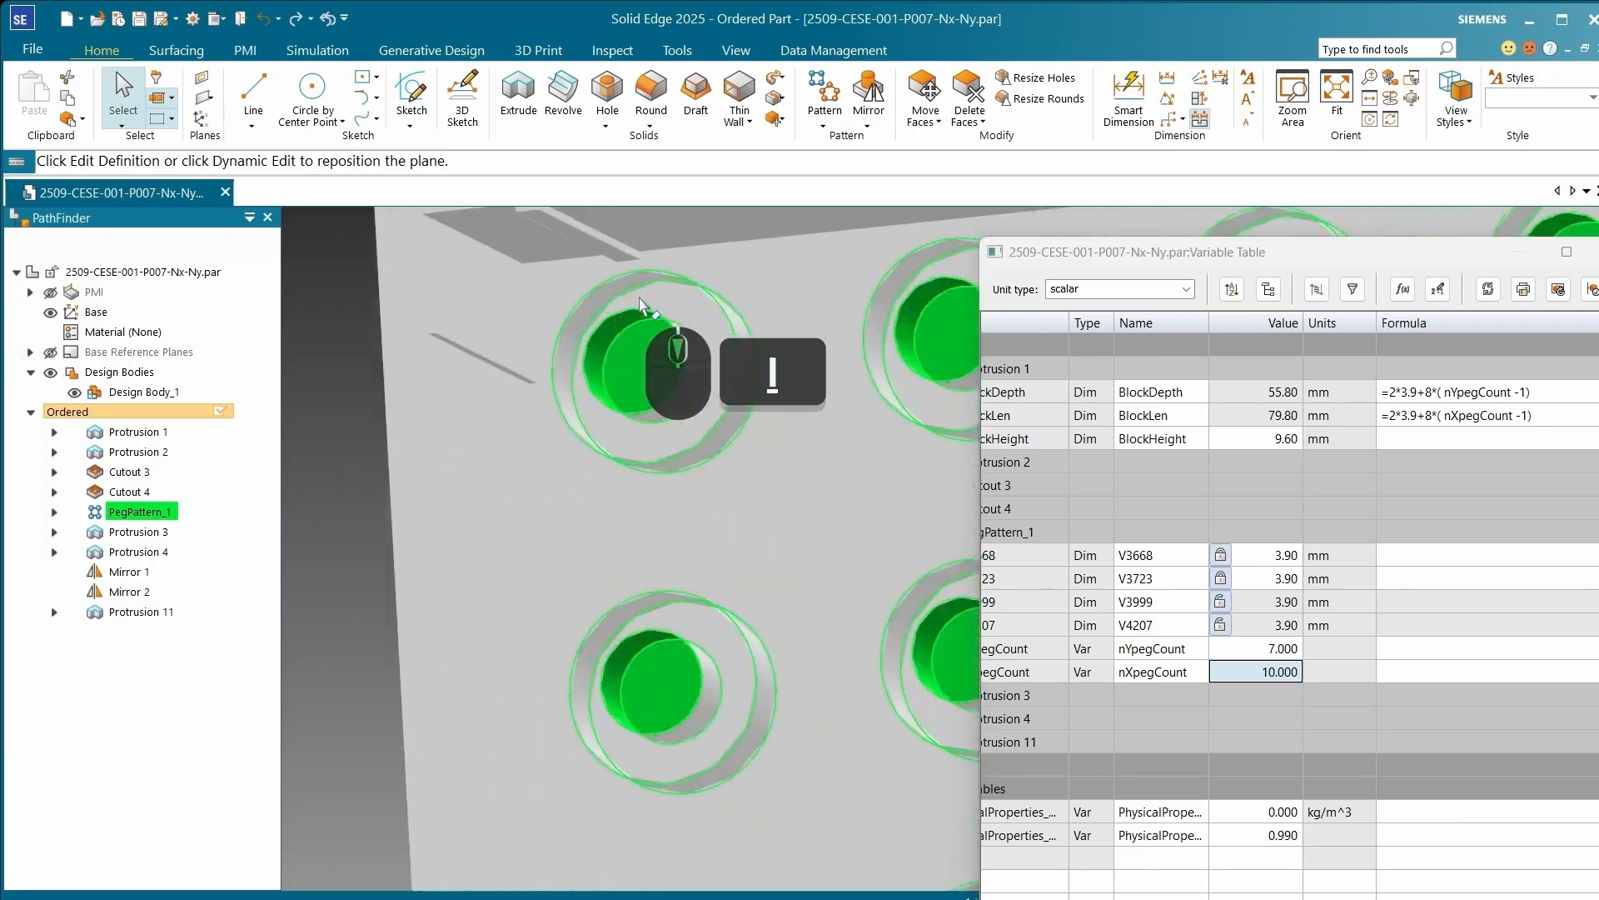
scroll(659, 460, up, 8)
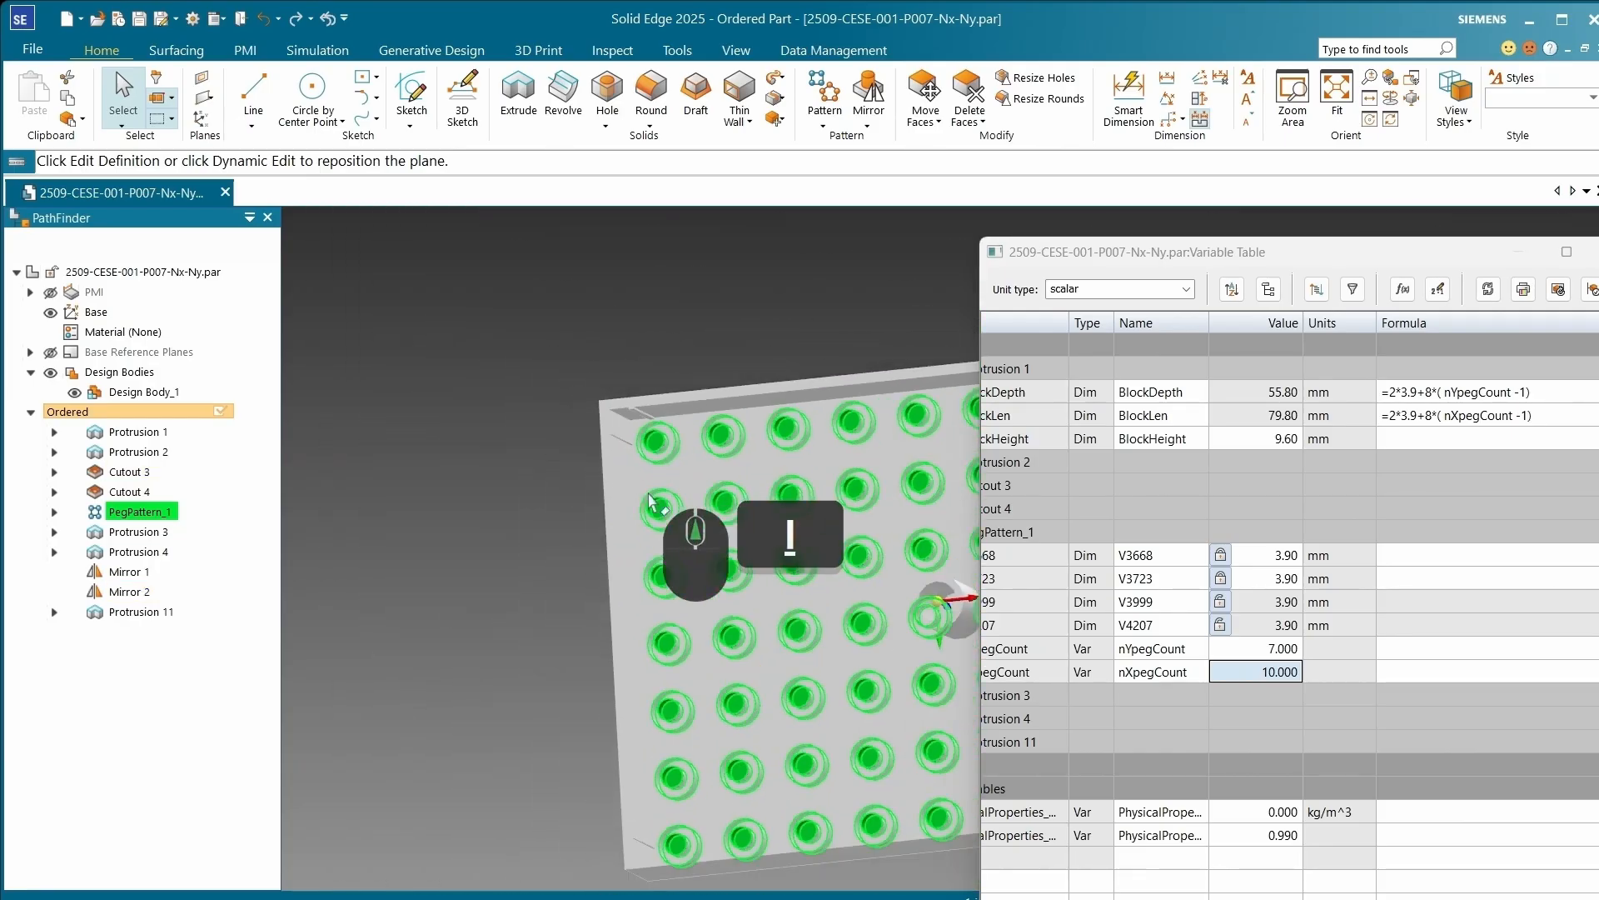
scroll(723, 633, down, 8)
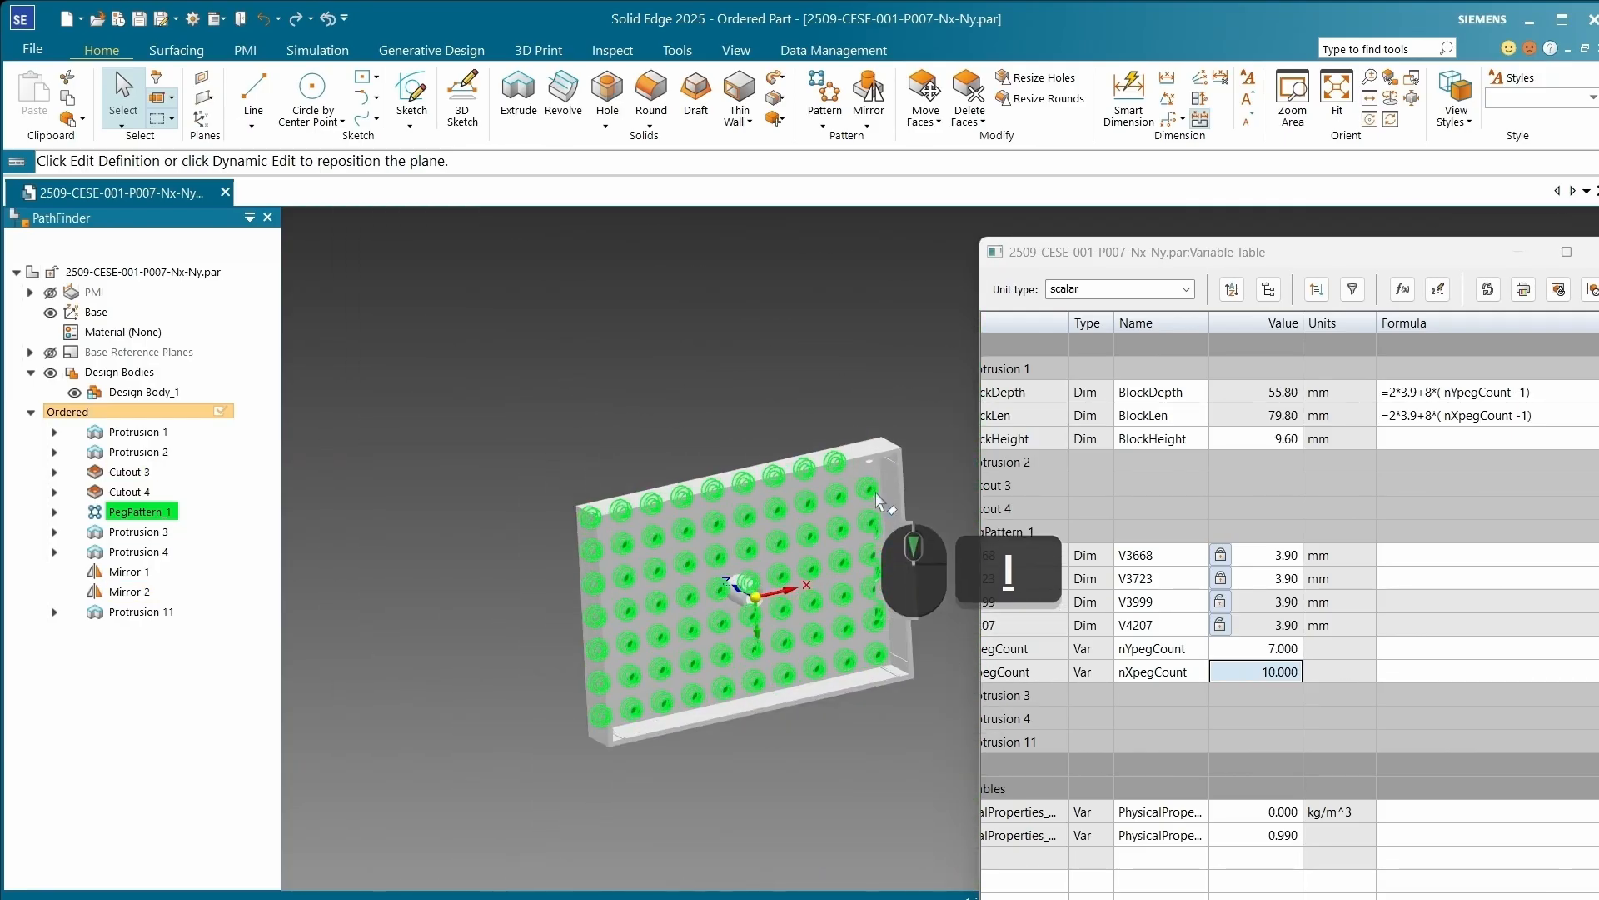
middle_drag(844, 497, 818, 357)
scroll(818, 356, up, 8)
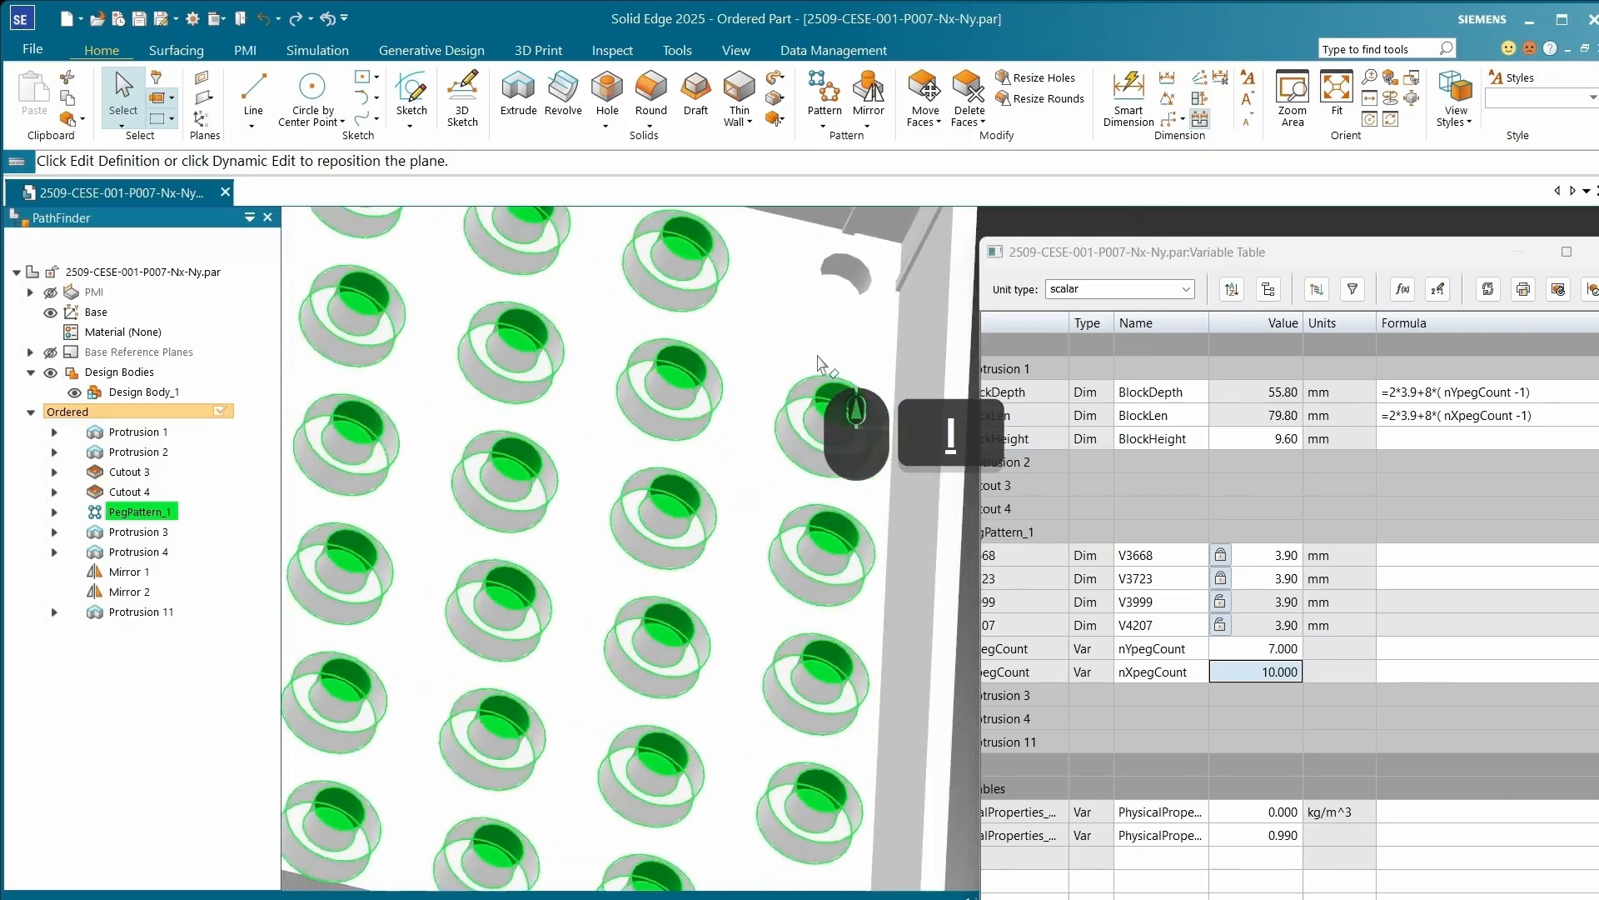
middle_drag(733, 407, 672, 446)
scroll(671, 287, down, 2)
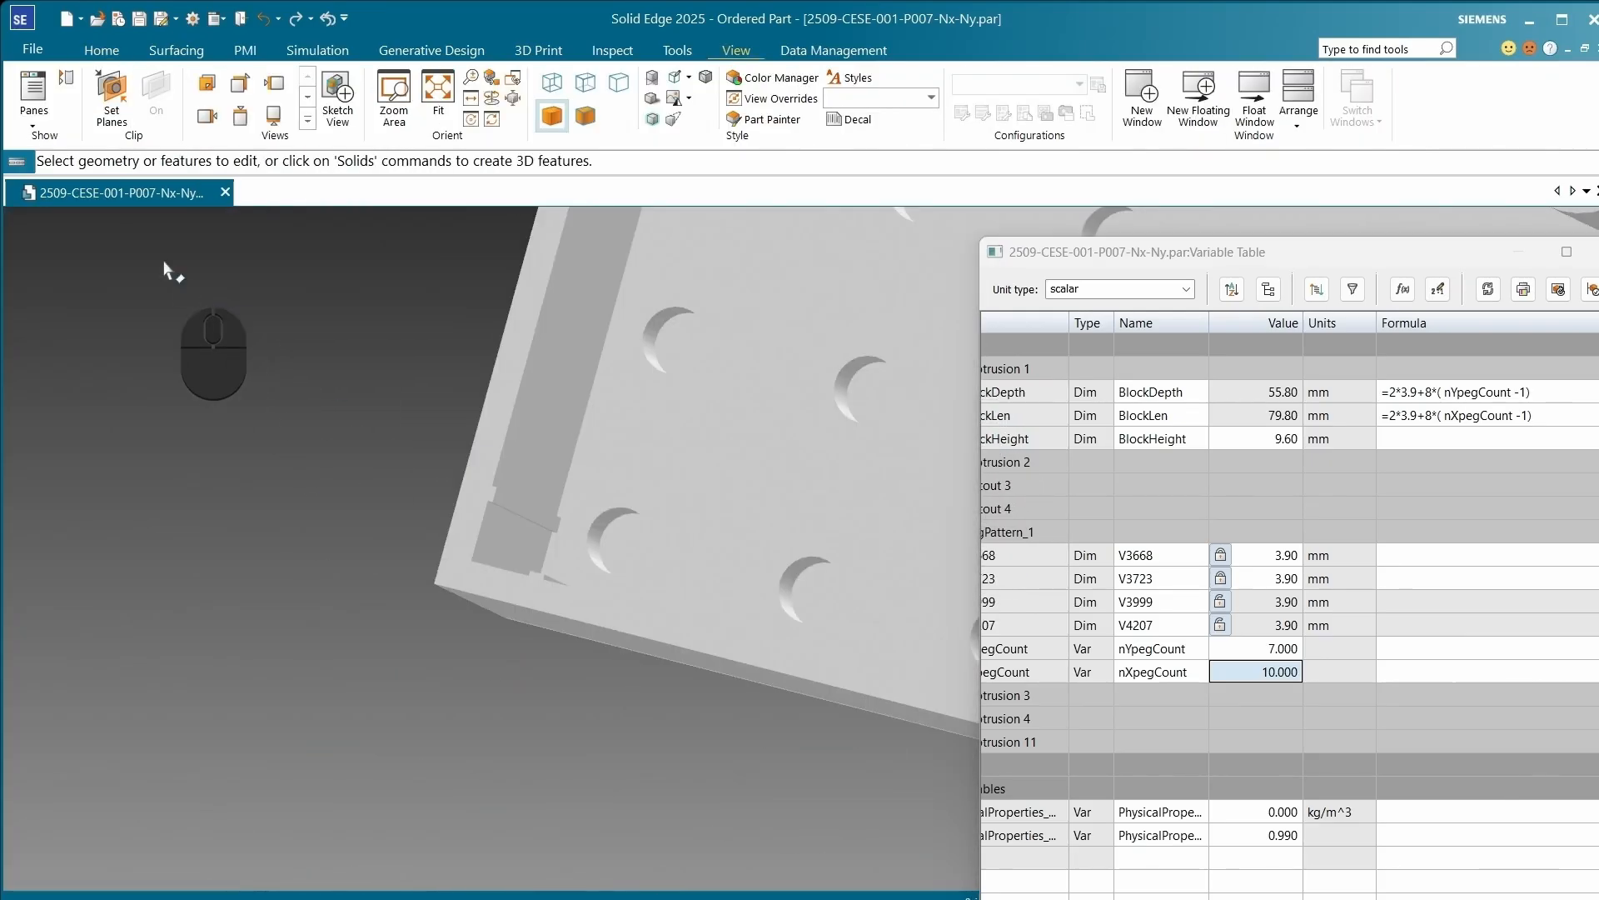
Step: Open the Style Palette and apply ABS High Gloss Blue to the brick's inner floor face
click(35, 129)
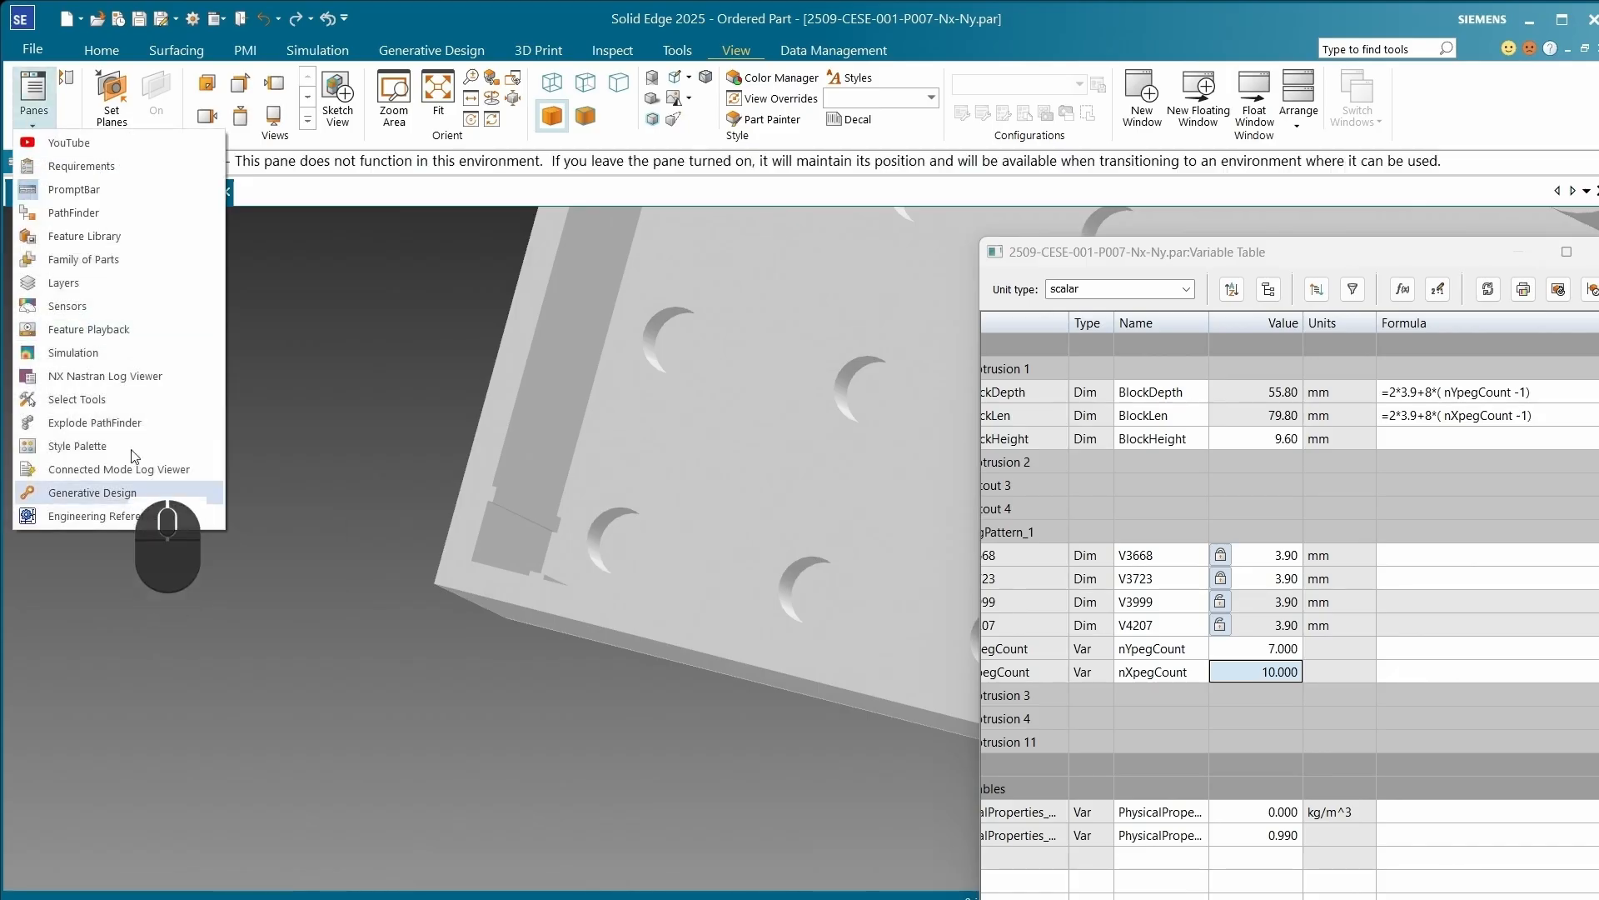
click(141, 407)
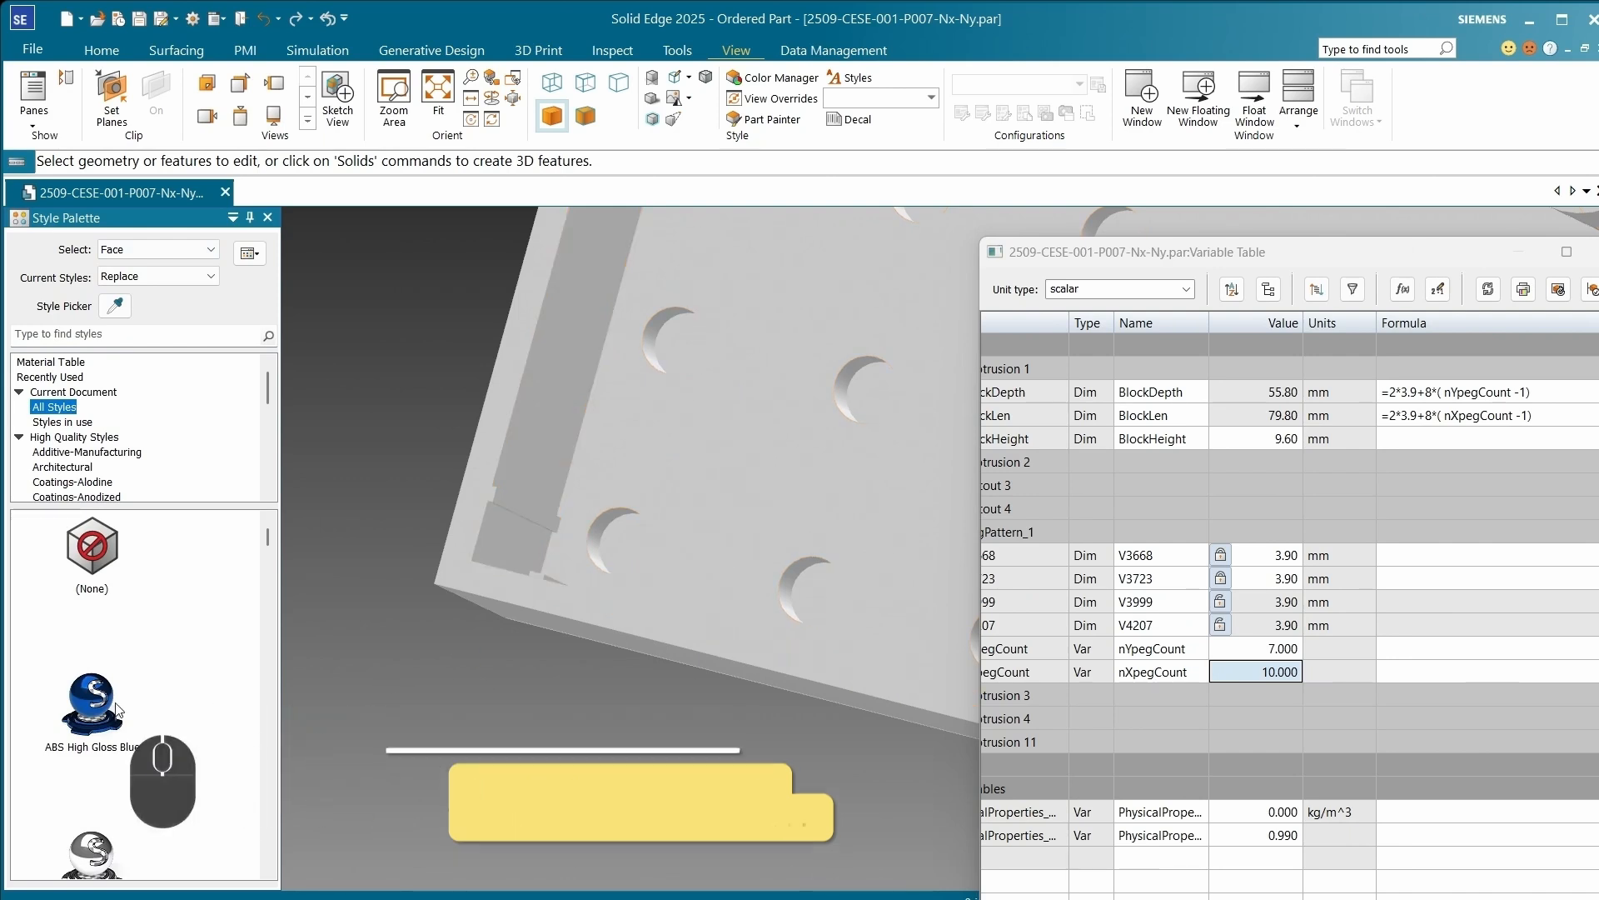
mouse_move(91, 704)
mouse_down()
mouse_move(557, 577)
mouse_move(757, 462)
mouse_move(680, 408)
mouse_up()
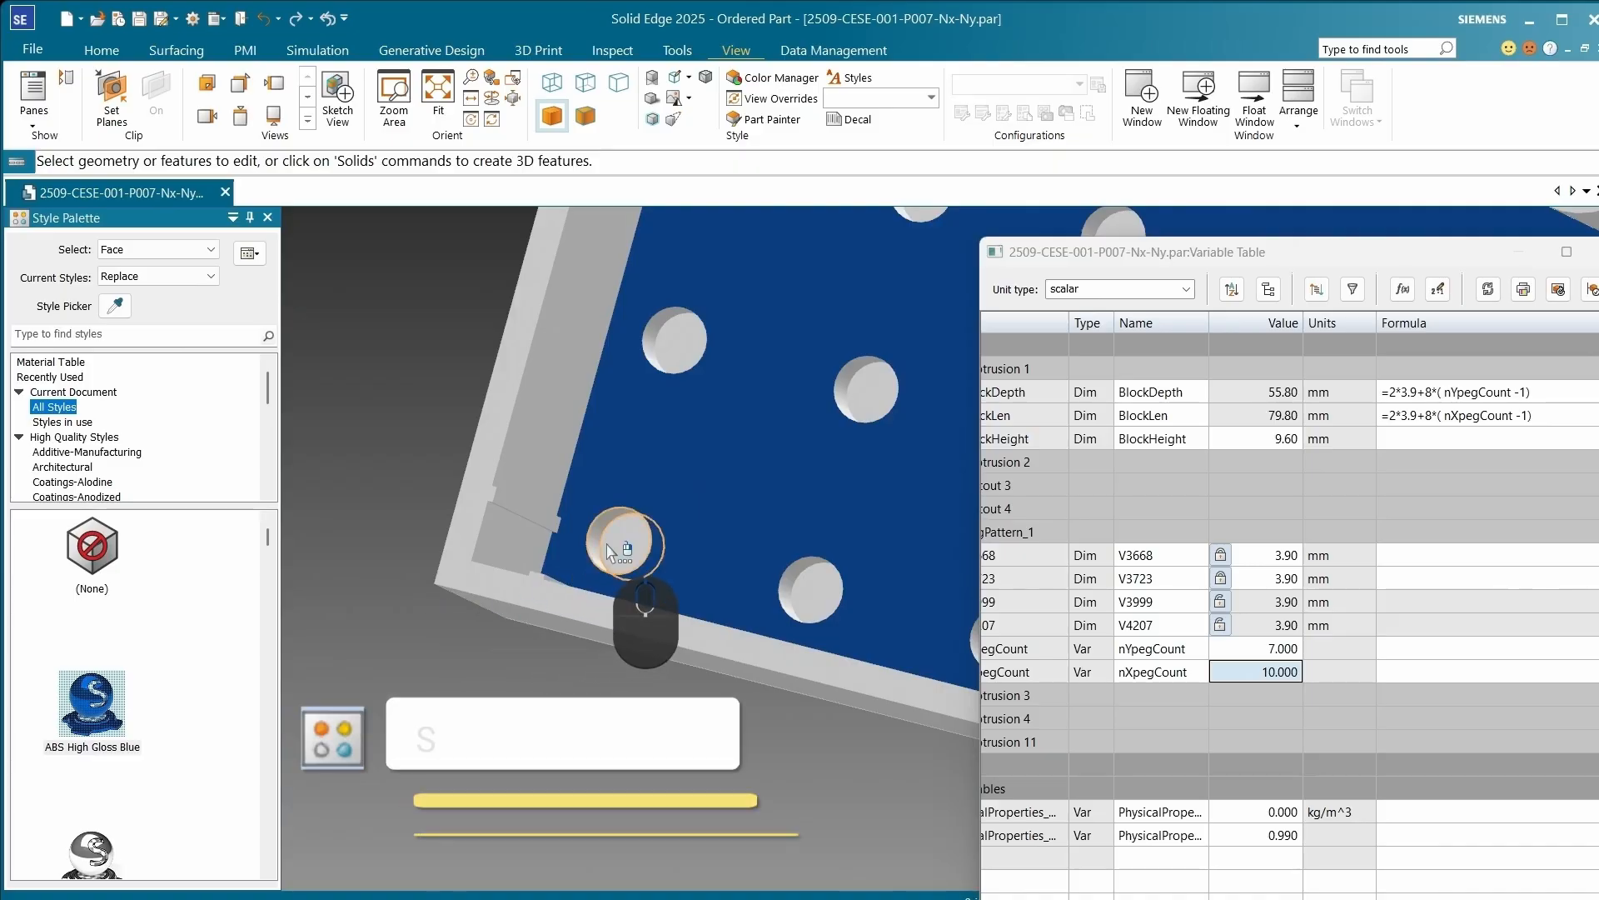
Step: Apply the Acrylic Translucent Red style to the end face of the corner peg's recess
scroll(175, 734, down, 5)
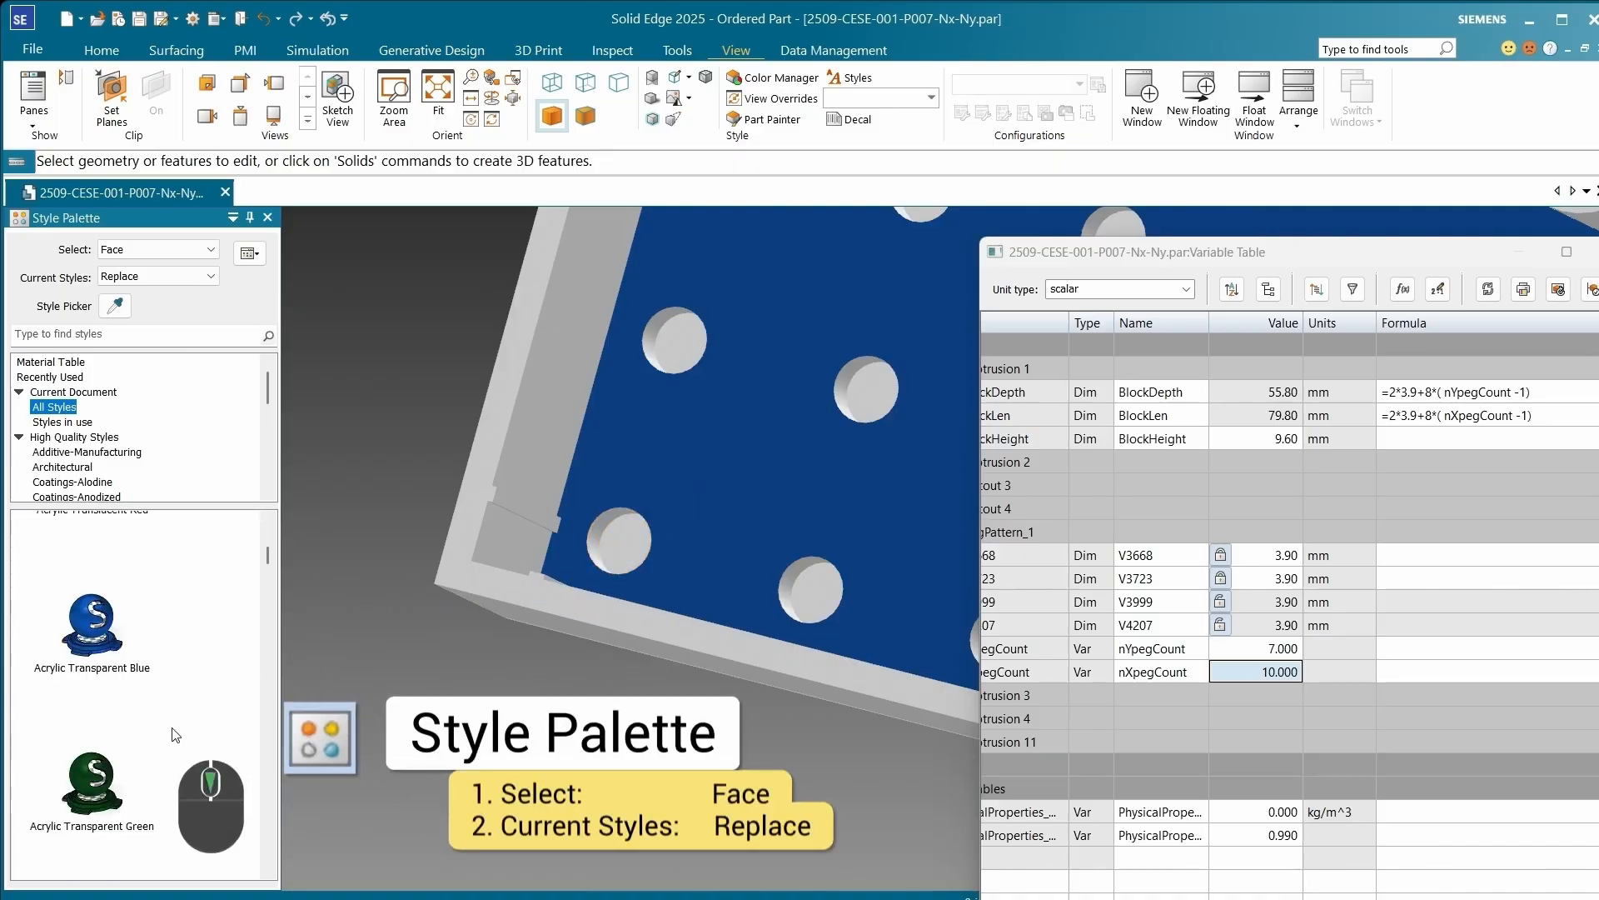
scroll(175, 735, up, 2)
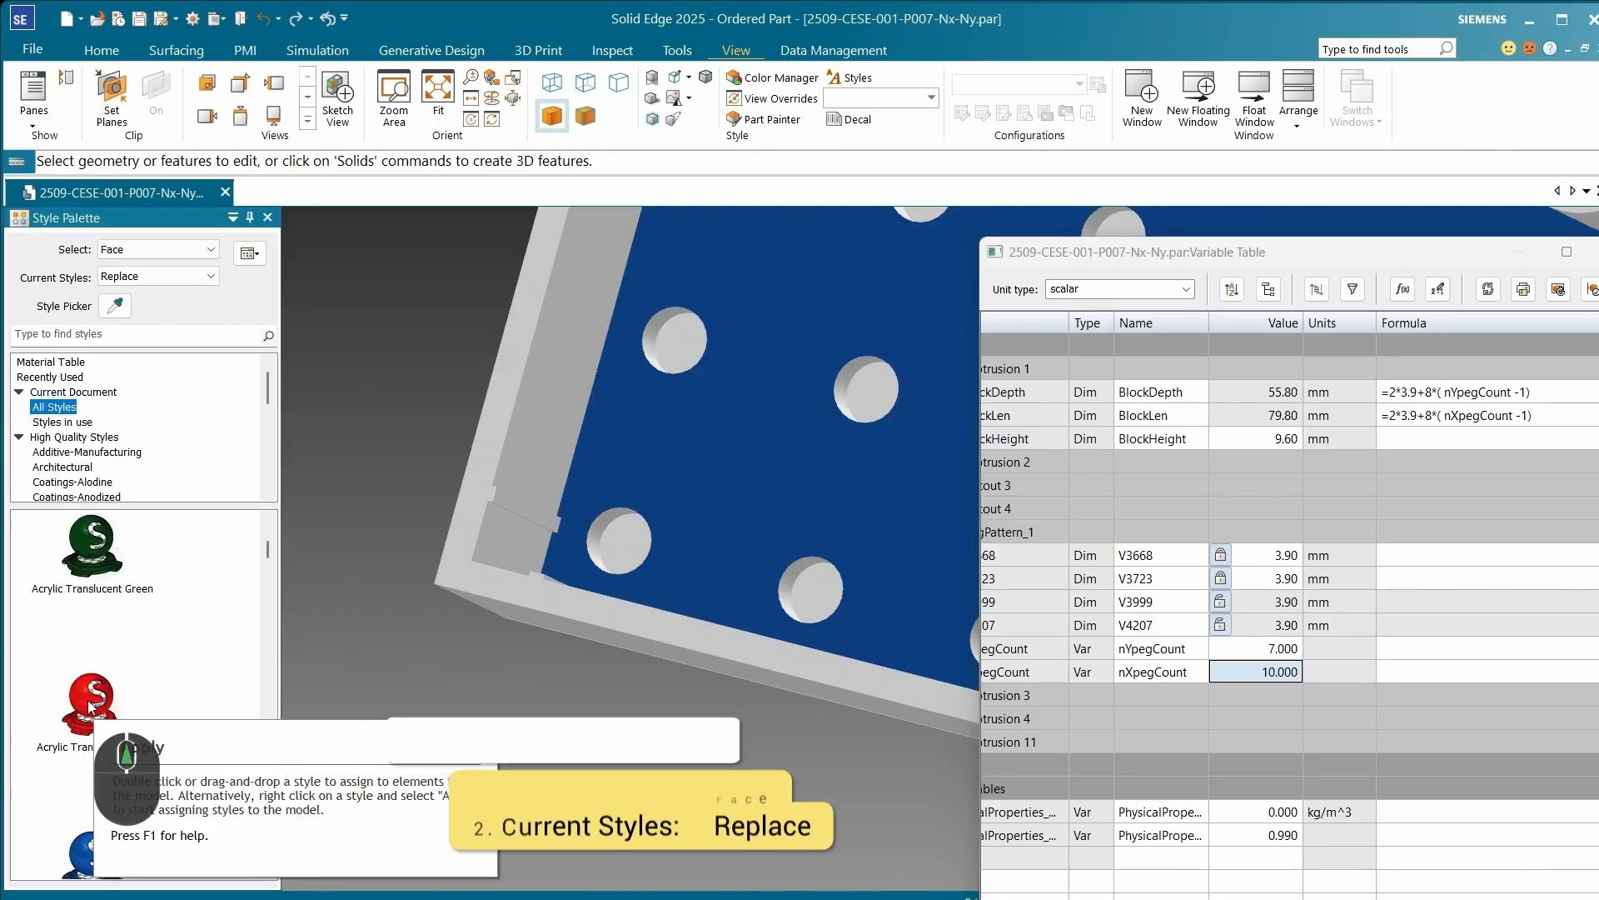
click(91, 707)
drag(91, 706, 627, 554)
scroll(627, 554, down, 2)
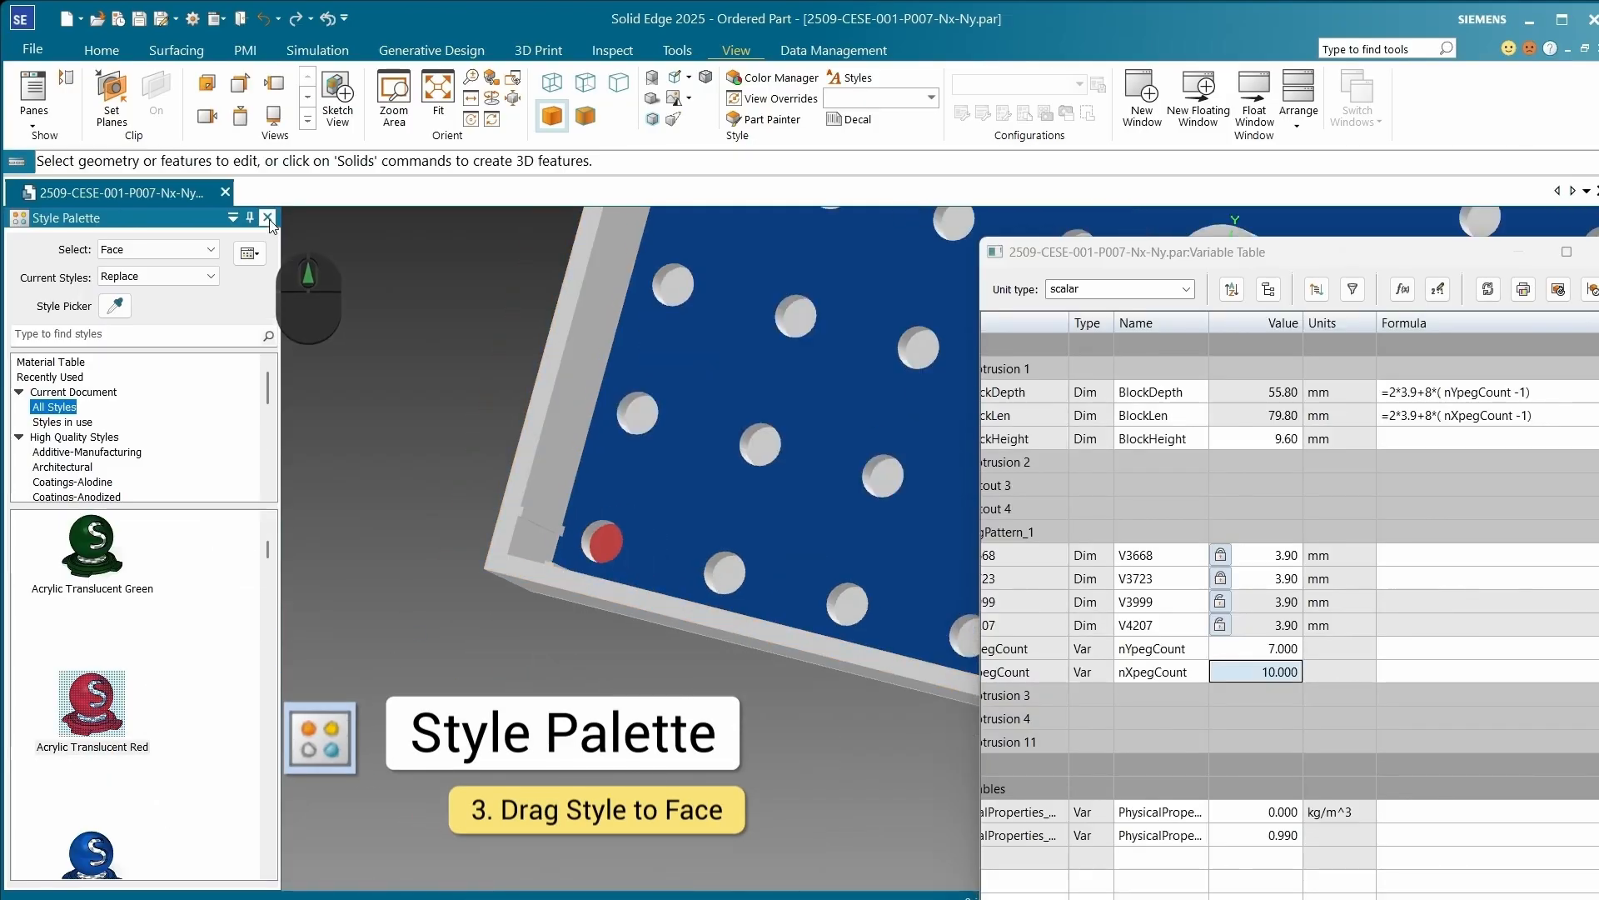
Step: Close the Style Palette and show the PathFinder again
click(267, 216)
click(34, 104)
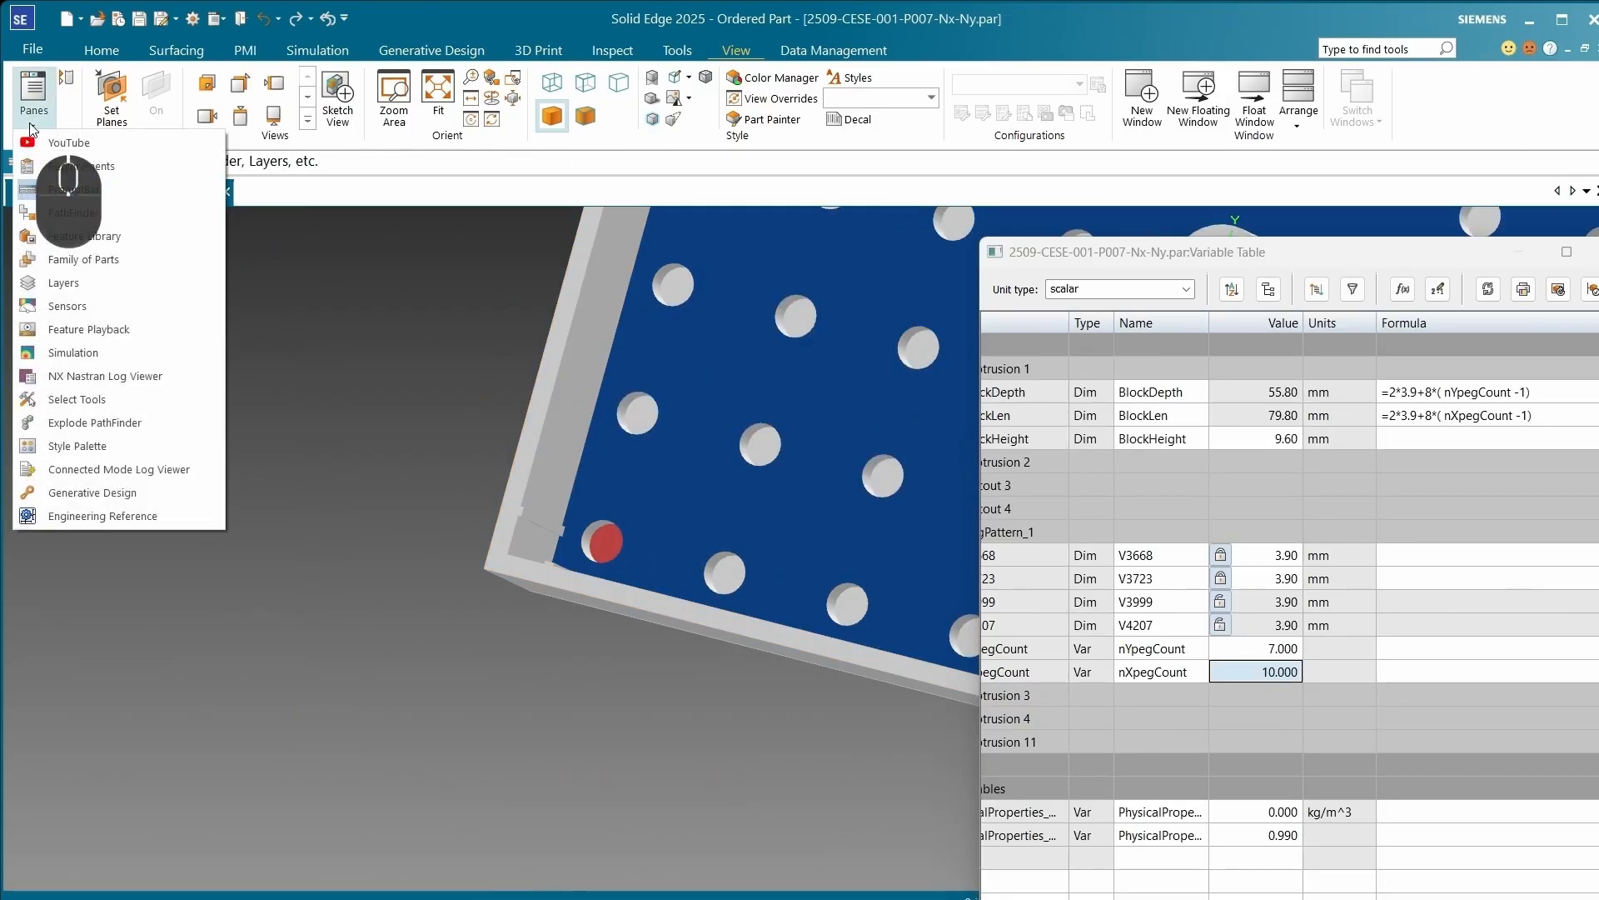
click(96, 213)
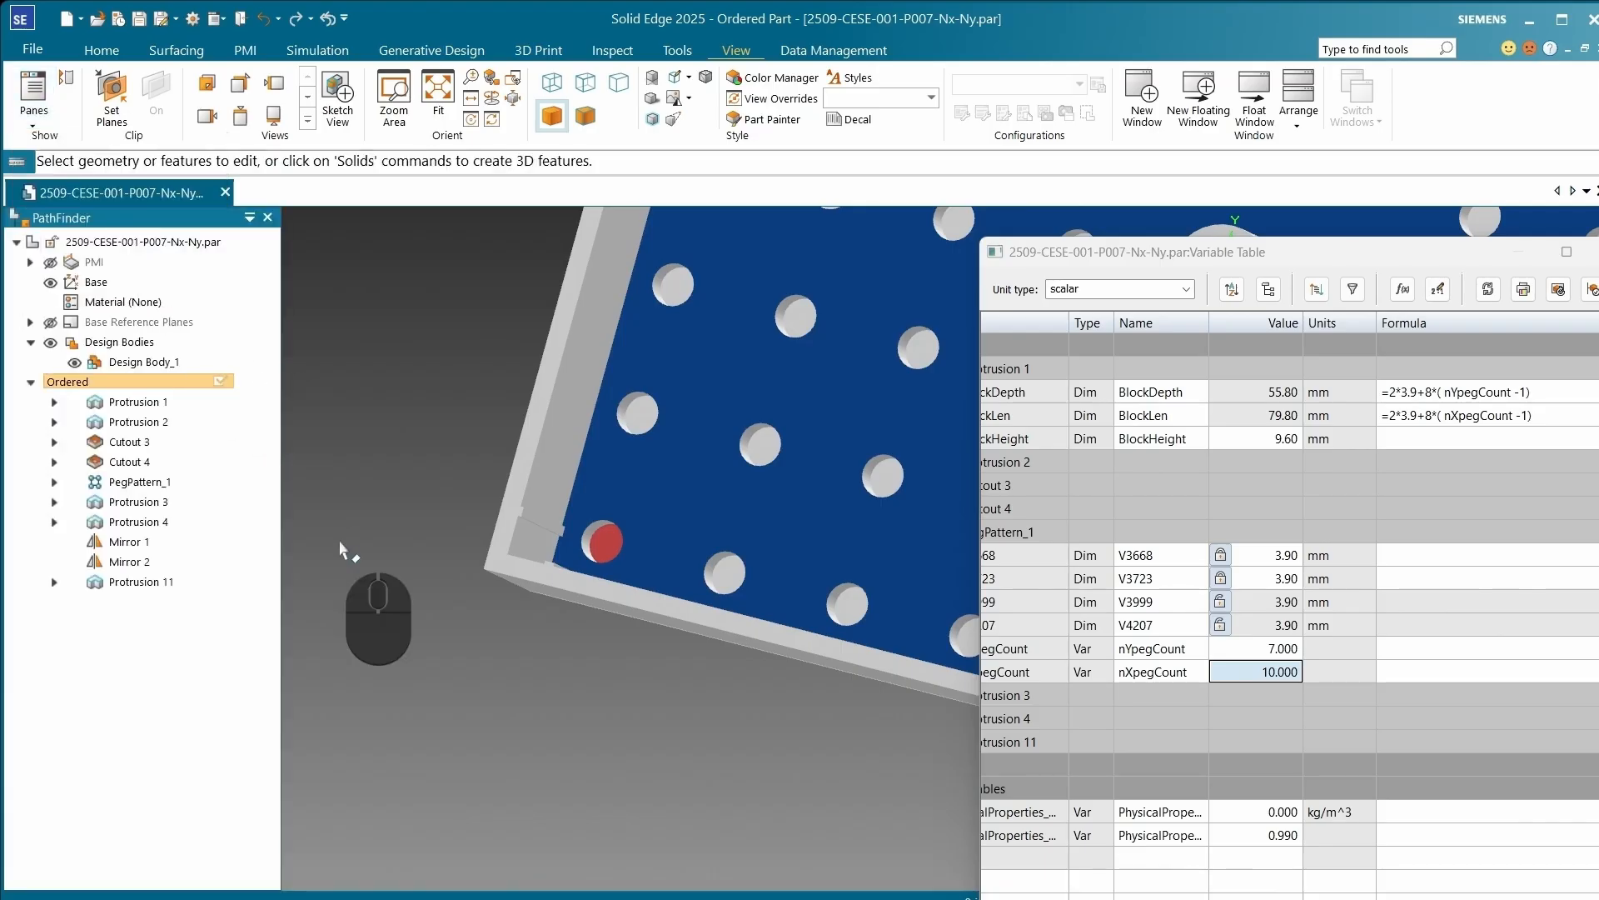
Step: Highlight Protrusion 2 and check its position around the red corner recess, then clear the selection
click(139, 424)
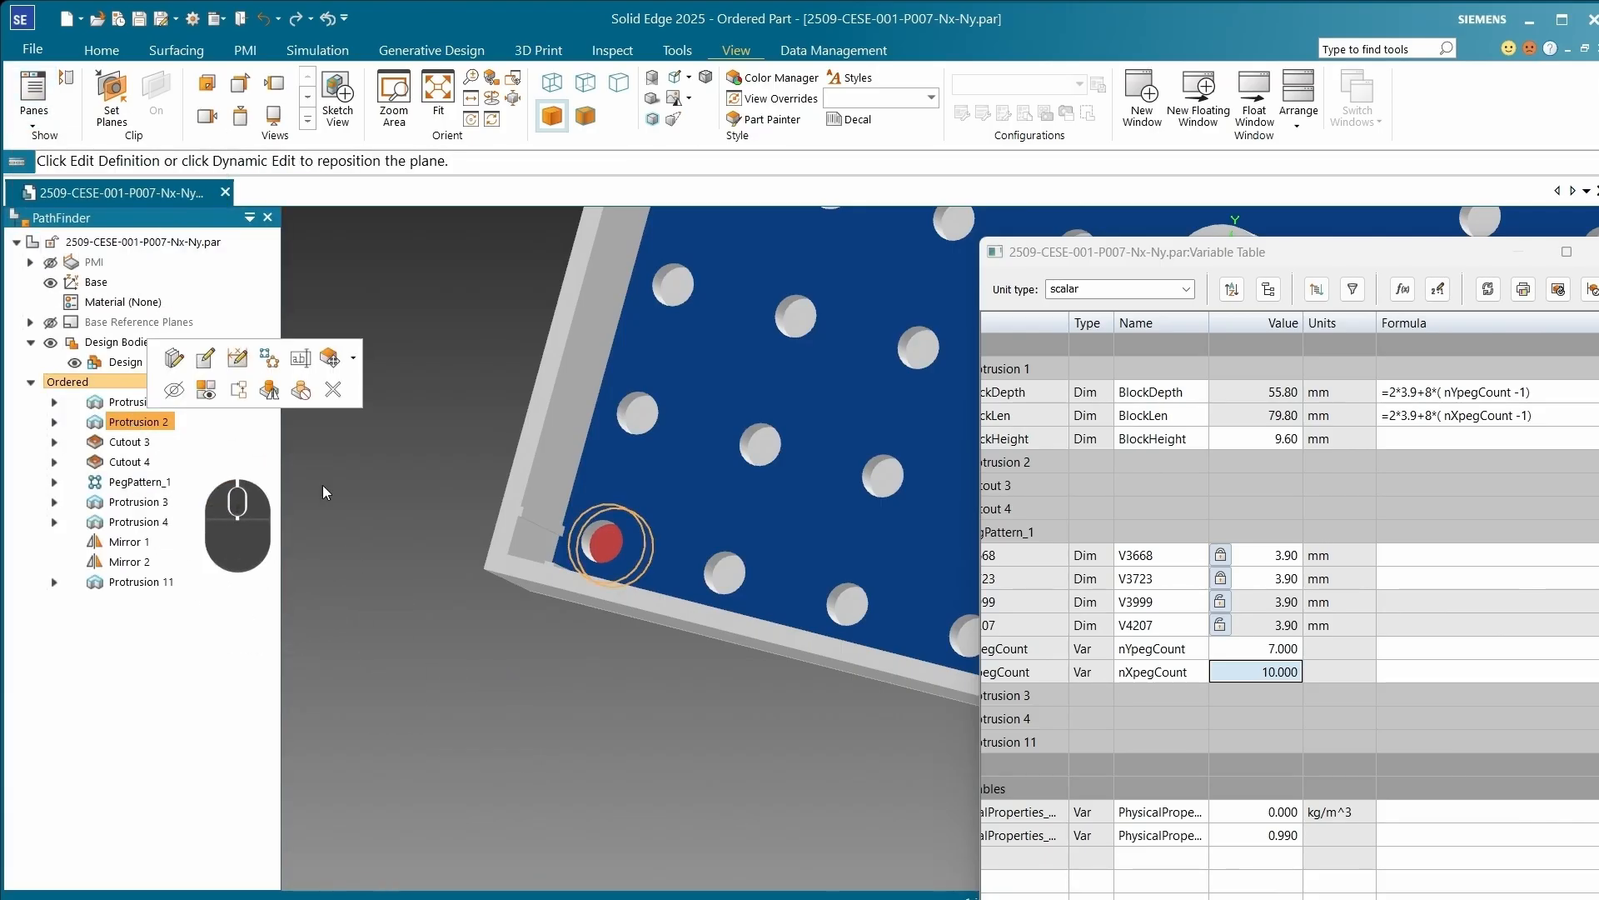
click(612, 569)
middle_drag(704, 472, 581, 548)
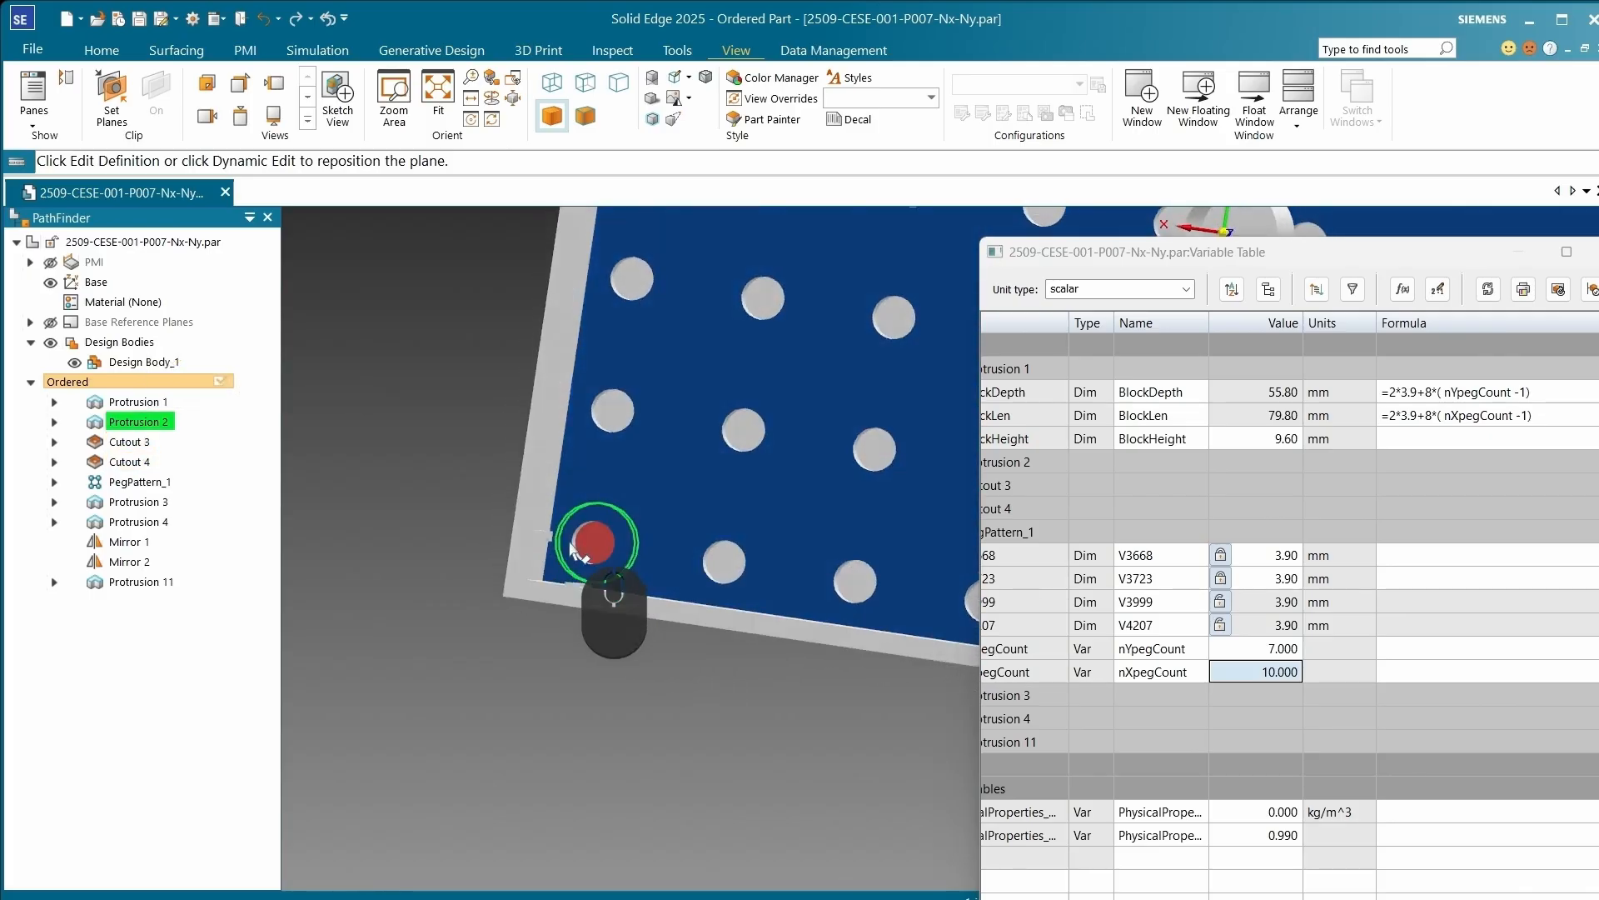
click(560, 704)
scroll(417, 576, up, 4)
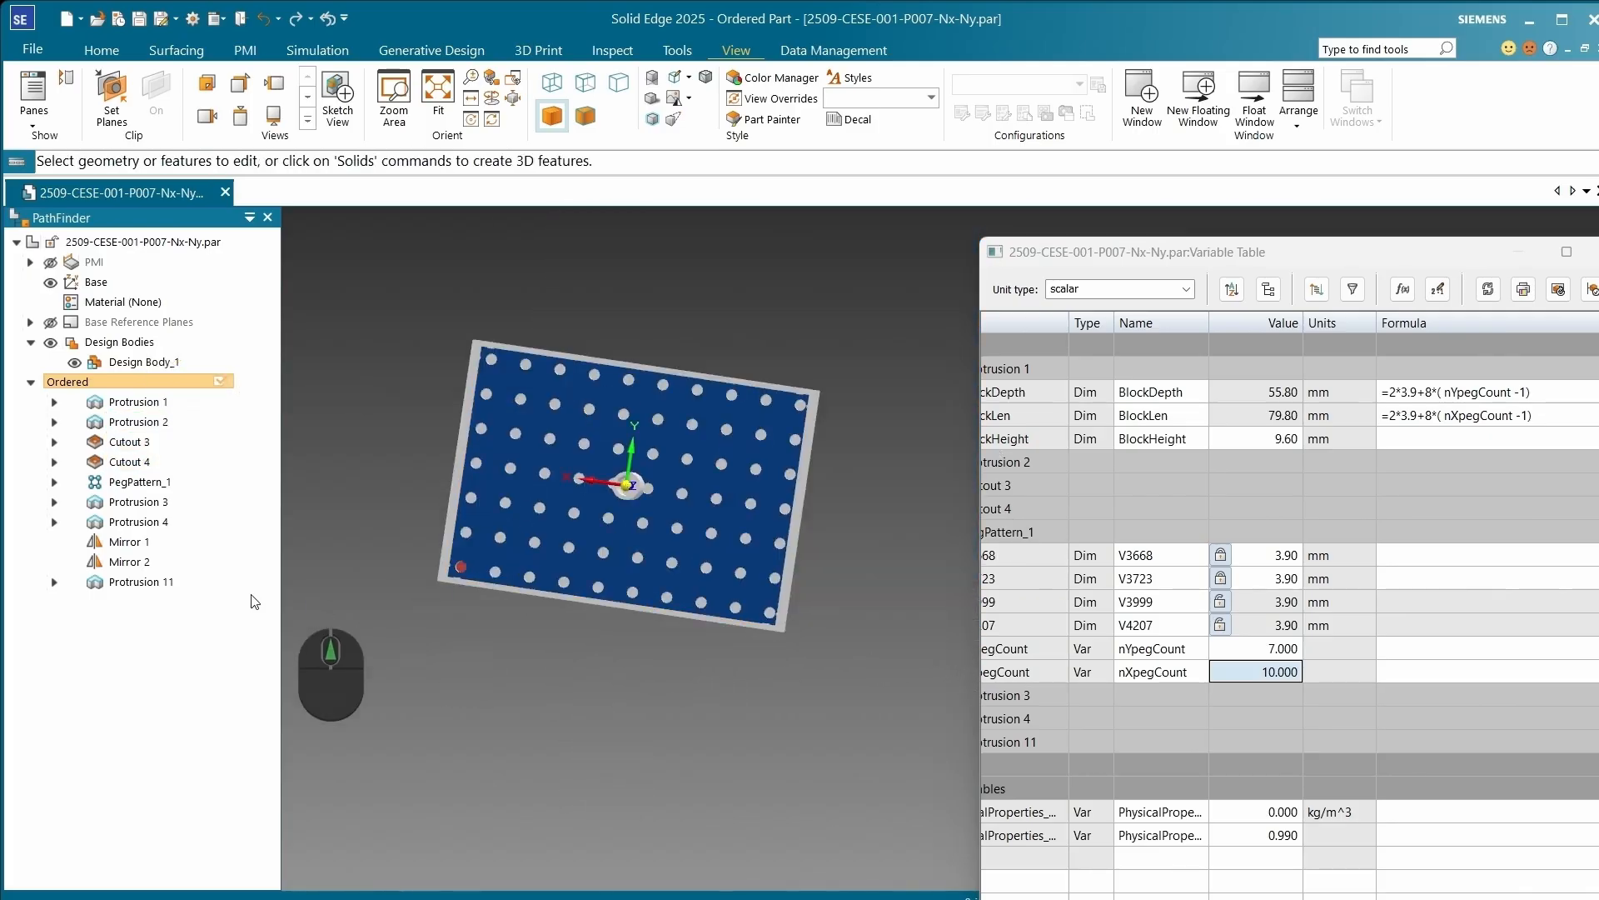
Step: Highlight Protrusion 4 and Mirror 1 and examine their ribs in the brick's inner corners
click(133, 521)
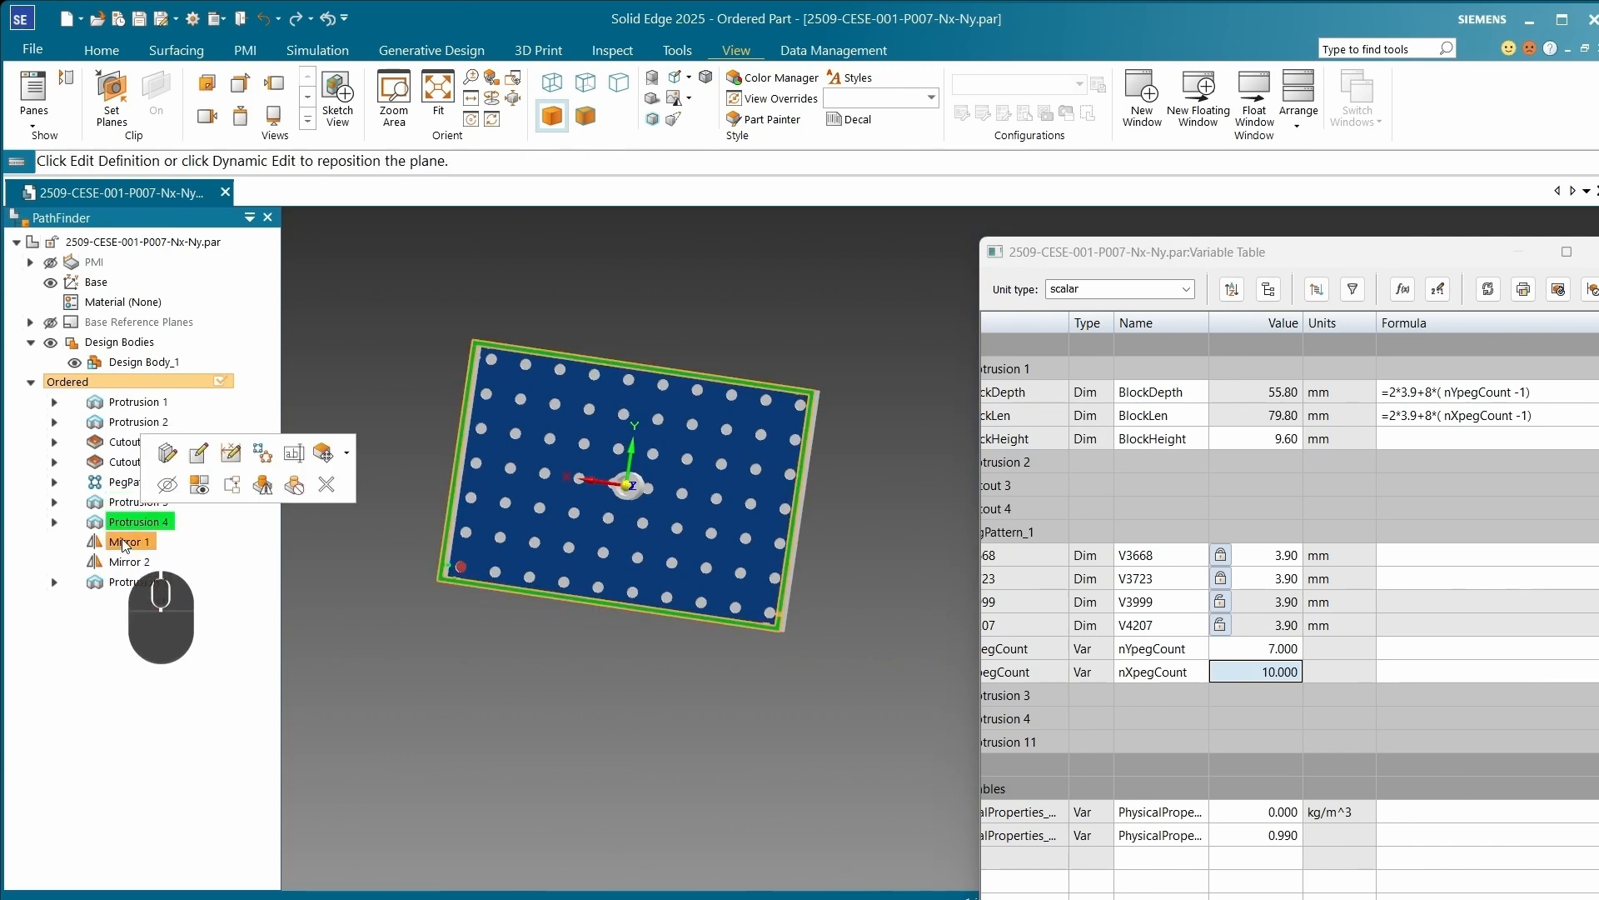
click(123, 543)
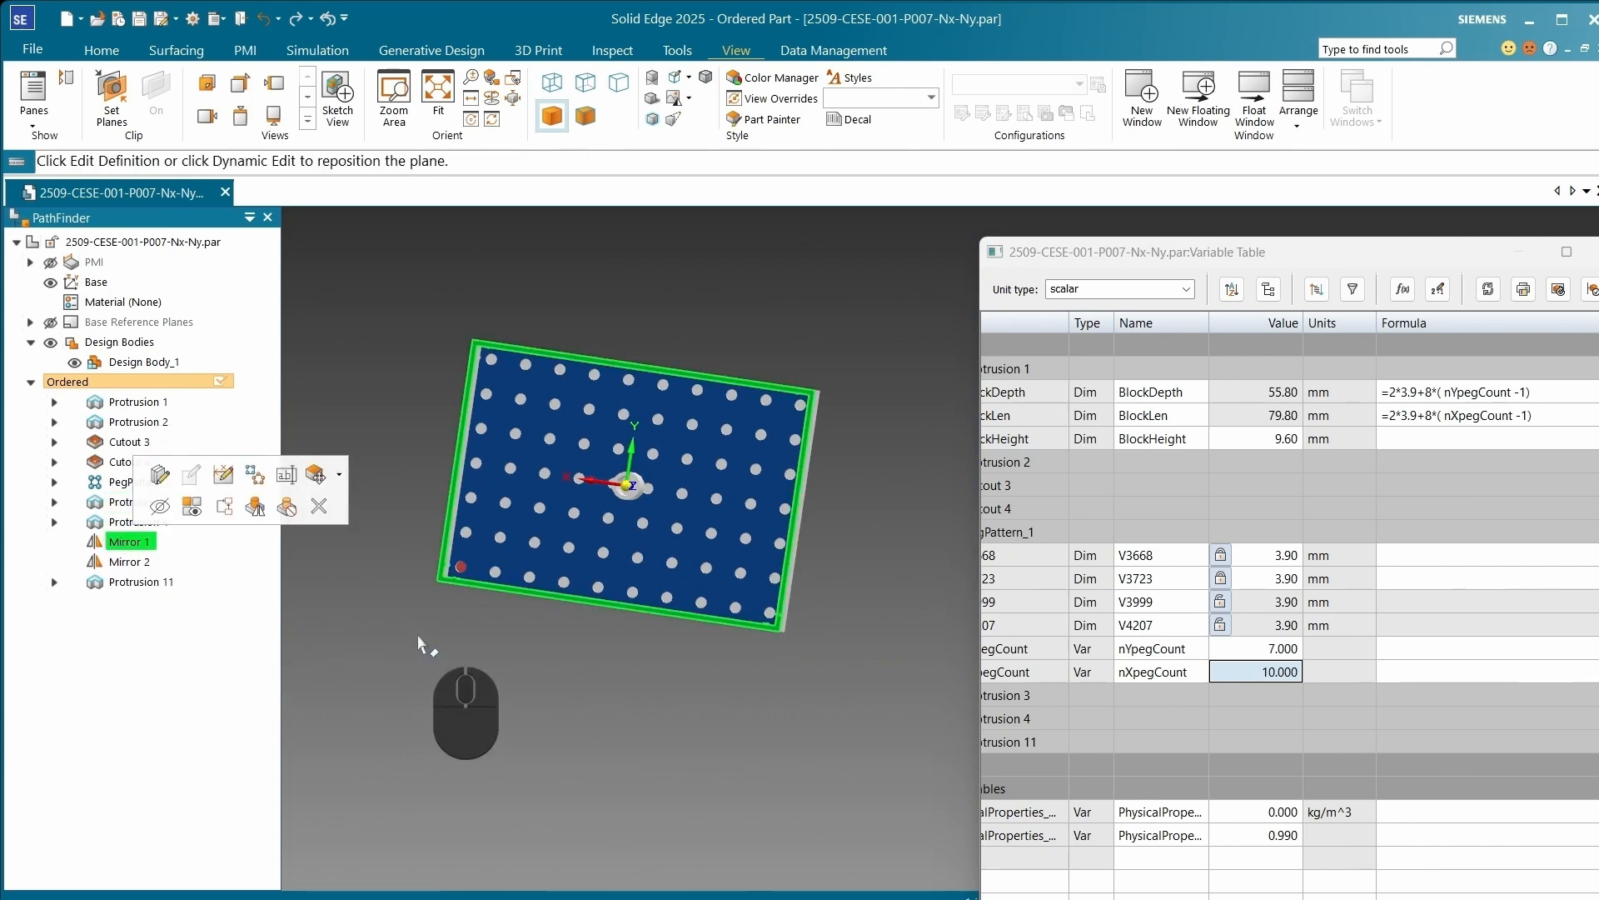
scroll(600, 600, down, 6)
scroll(447, 560, down, 2)
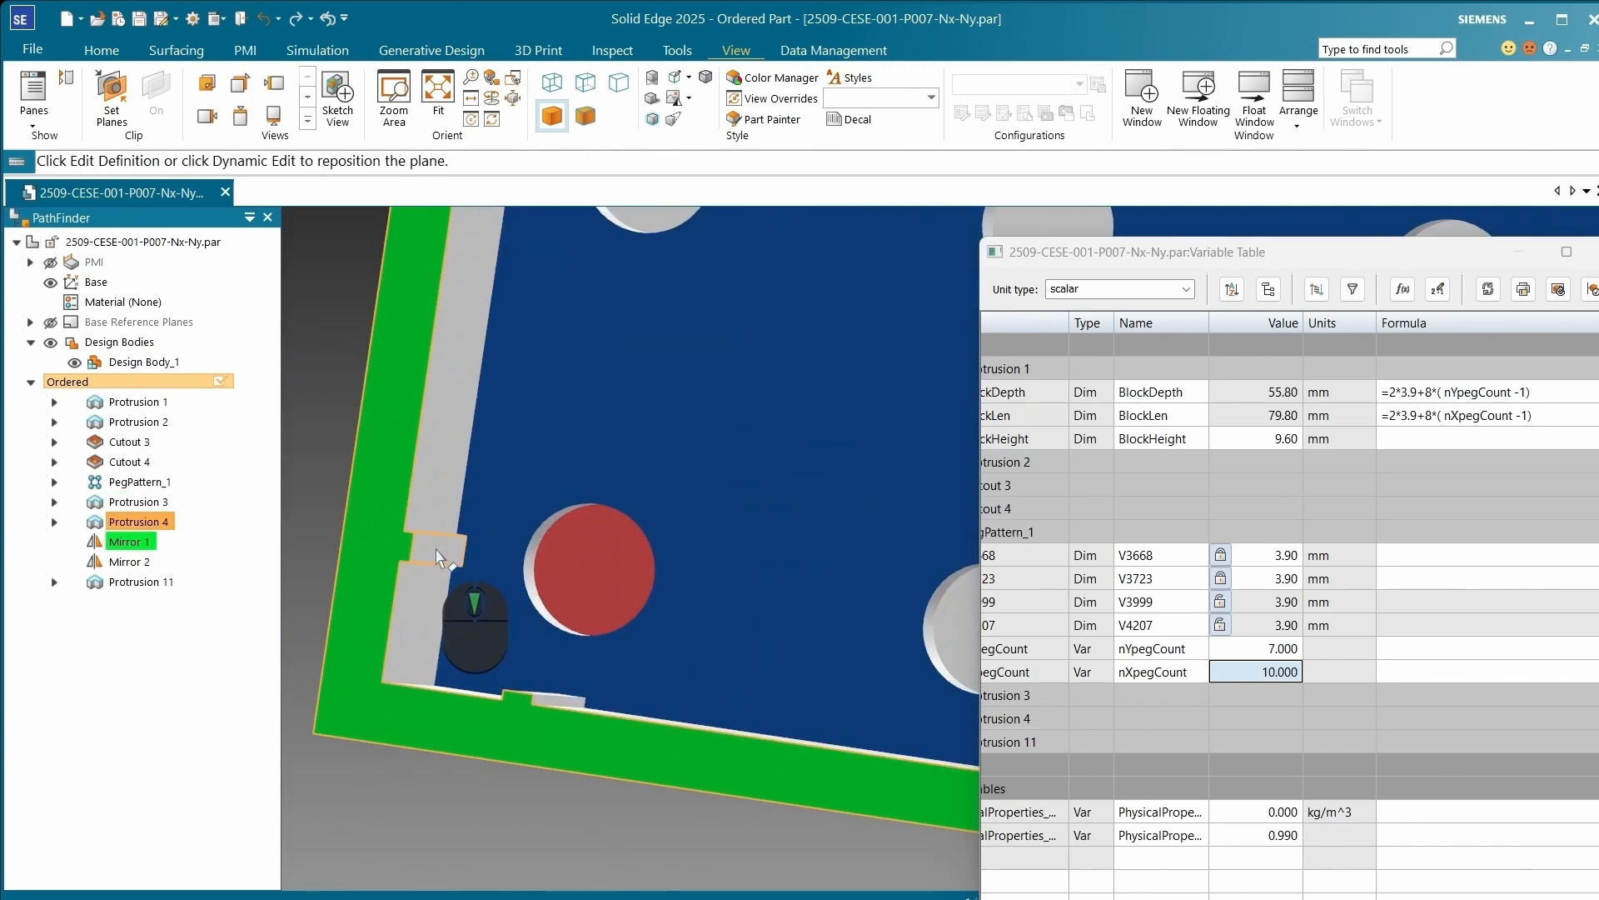
scroll(503, 724, up, 4)
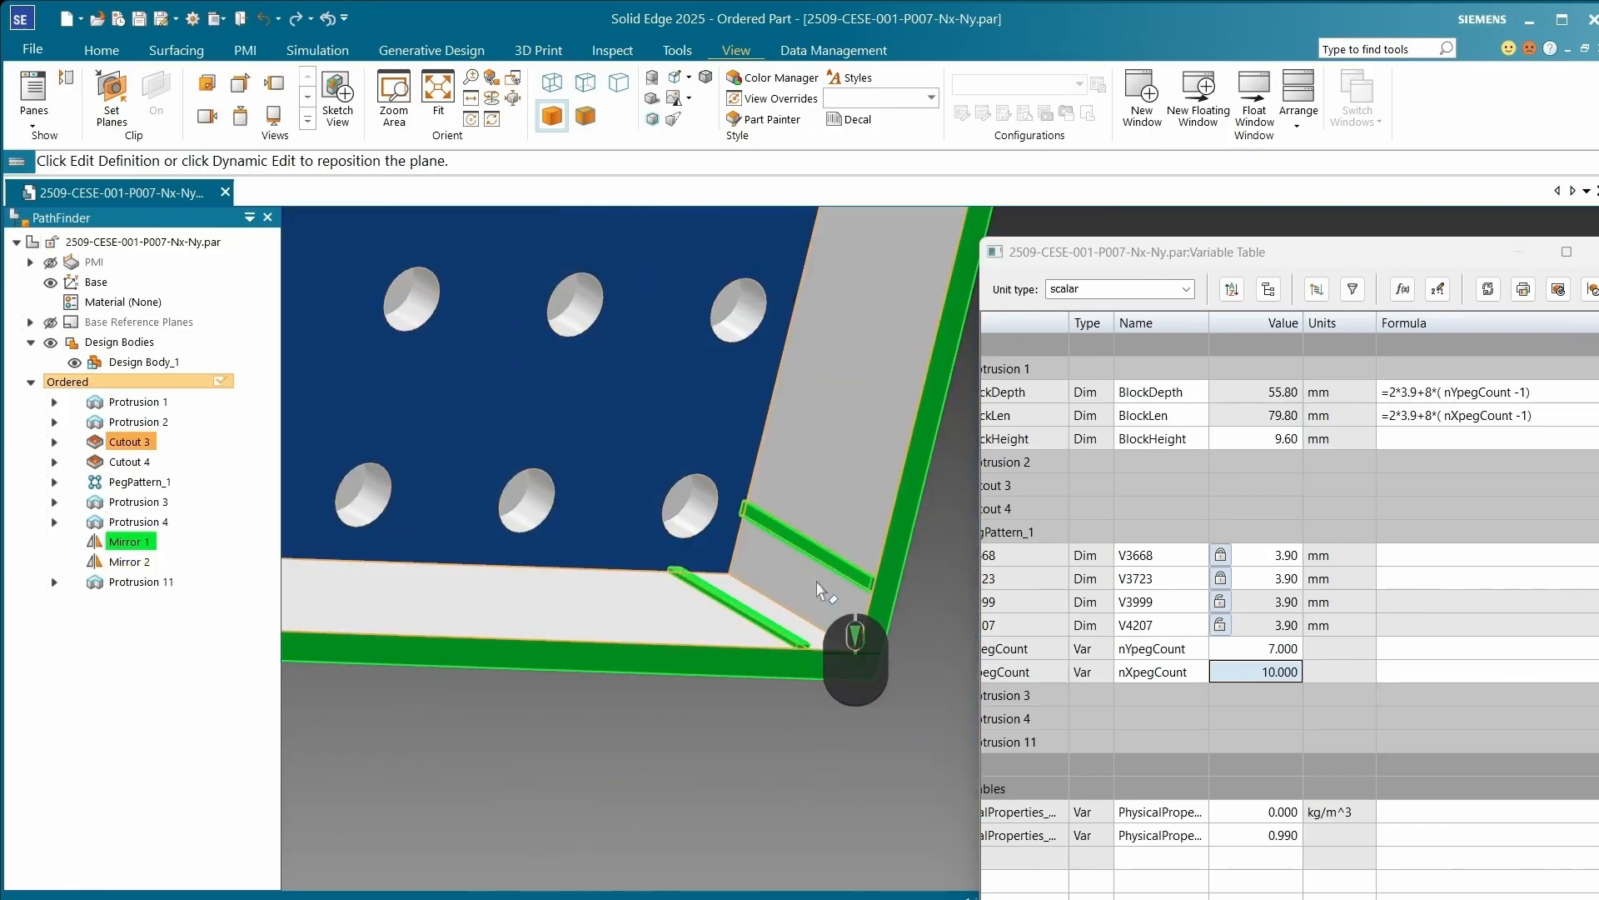
Step: Highlight Mirror 2 and examine its mirrored ribs around the inside walls of the brick
click(125, 562)
scroll(691, 641, up, 5)
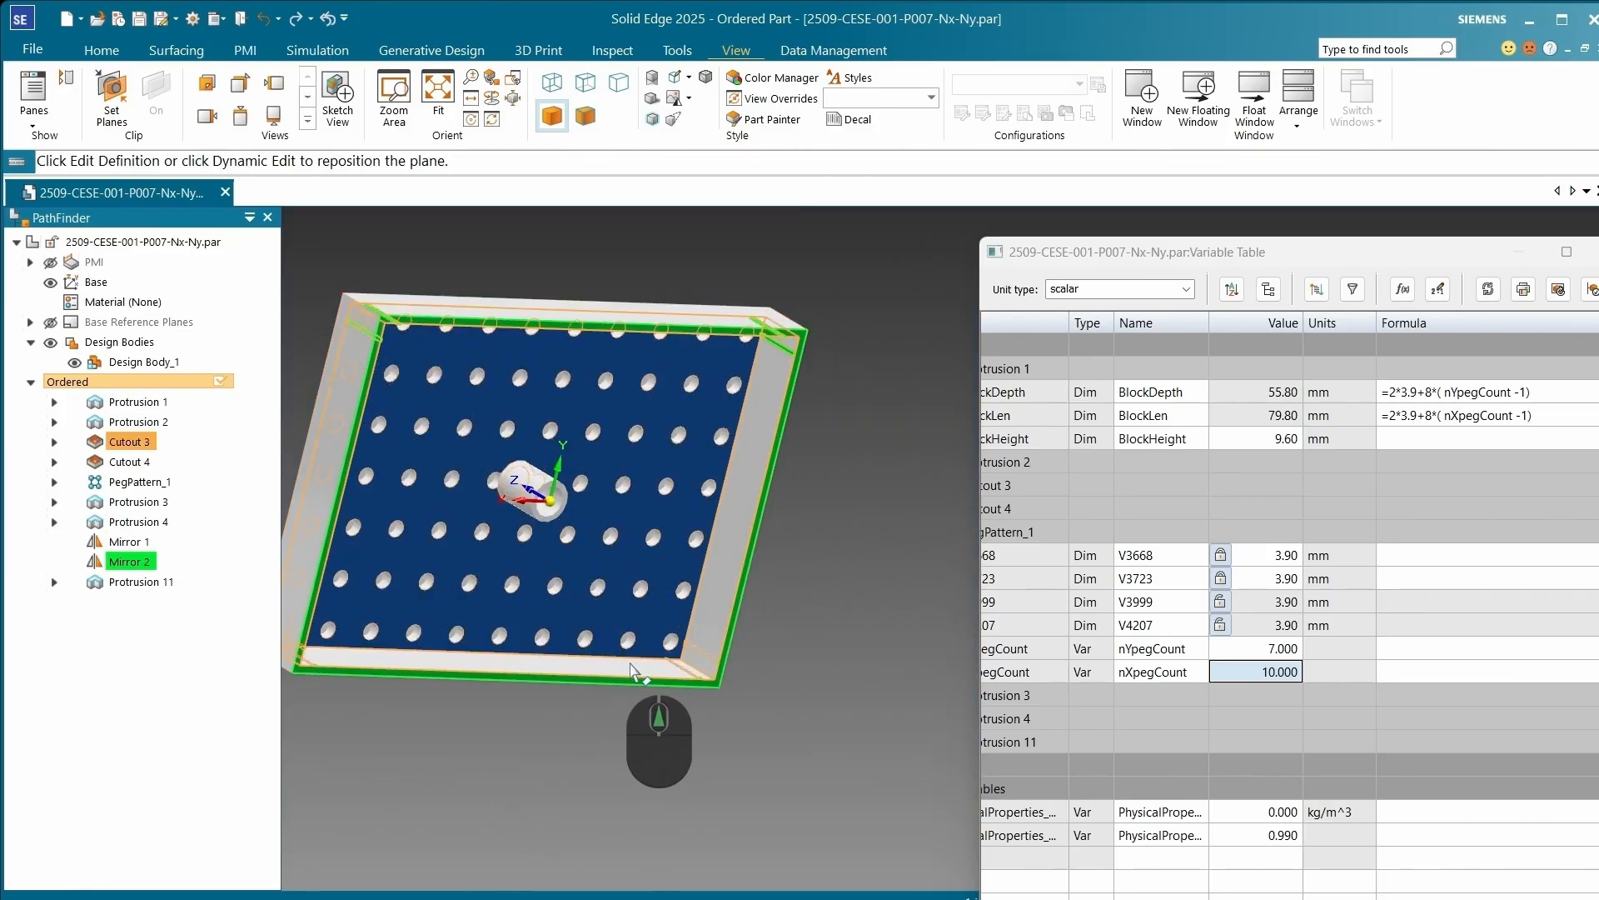
scroll(817, 358, up, 4)
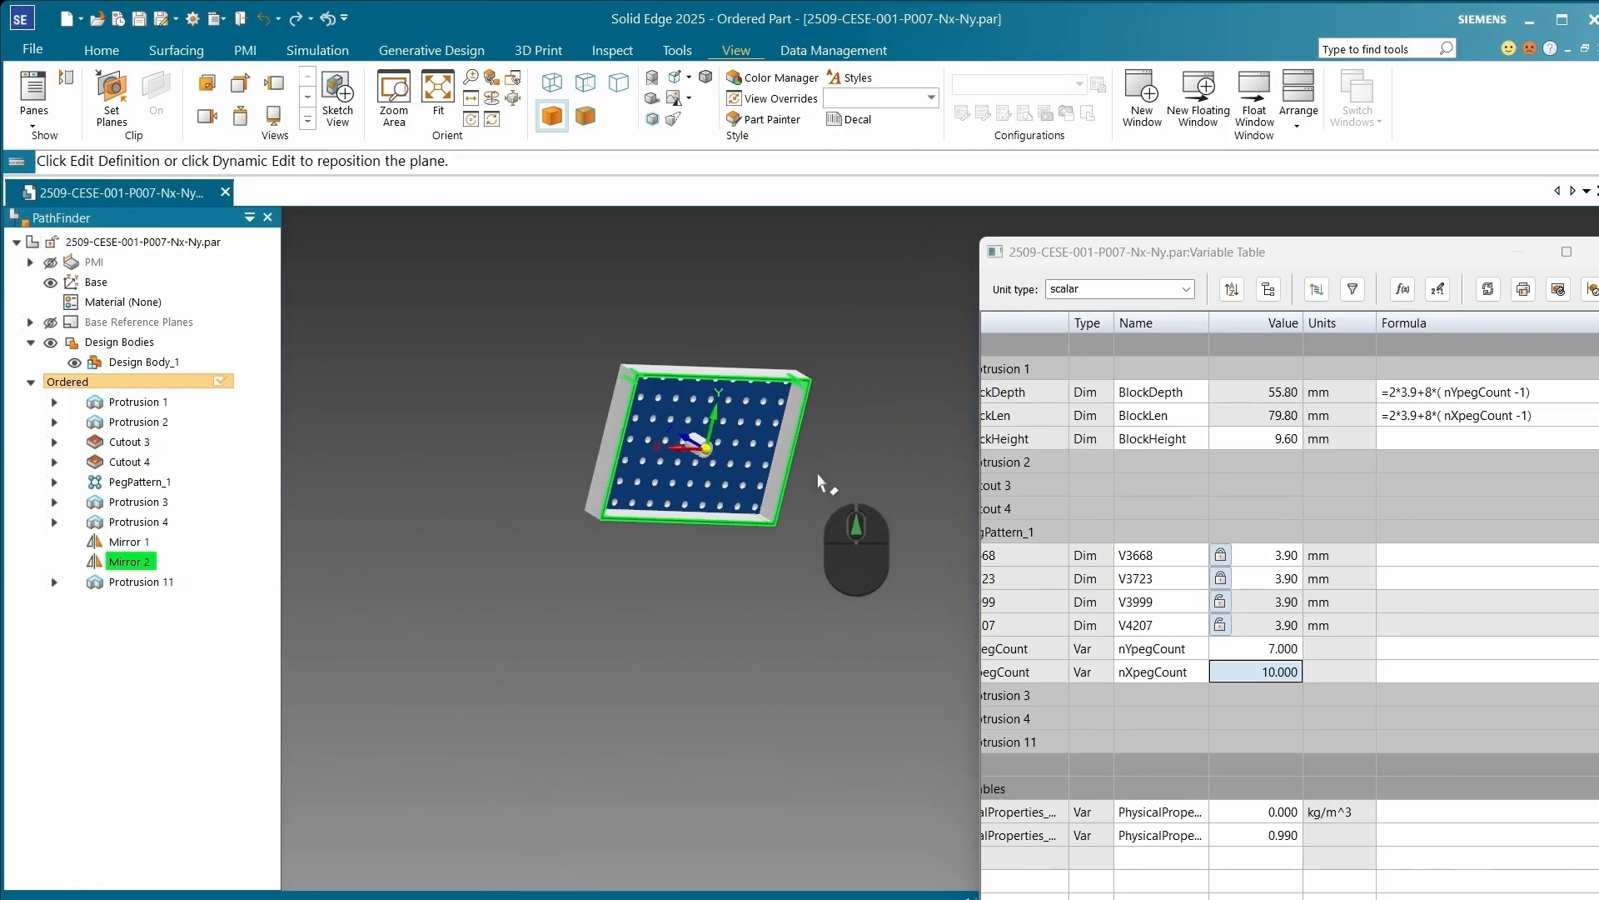
middle_drag(820, 371, 753, 366)
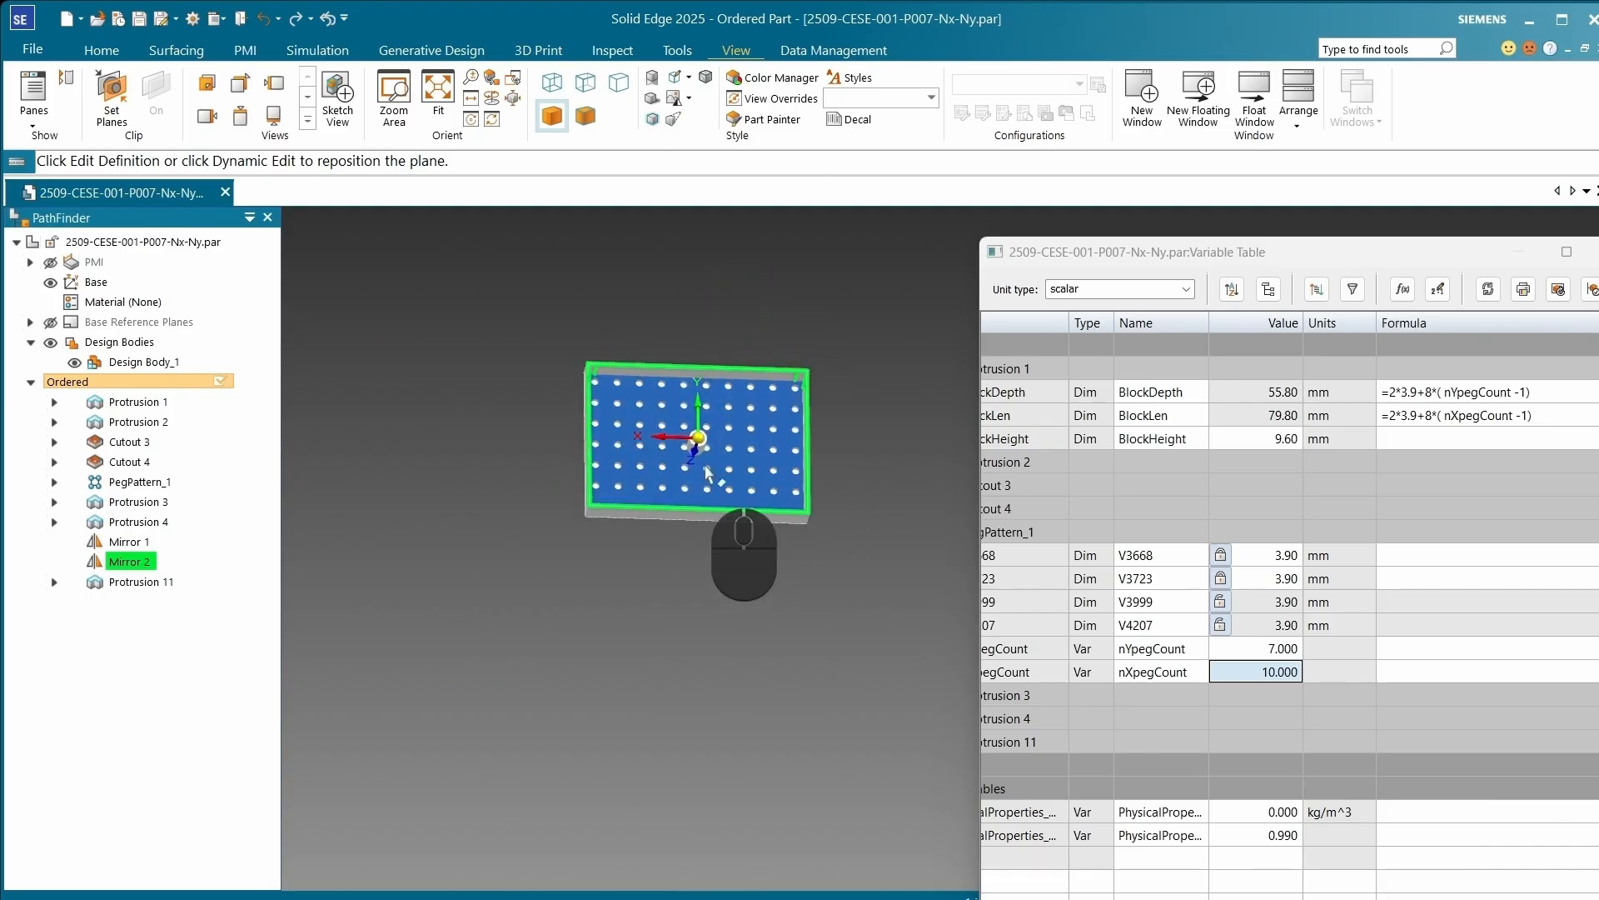
scroll(702, 420, down, 4)
middle_drag(702, 421, 641, 426)
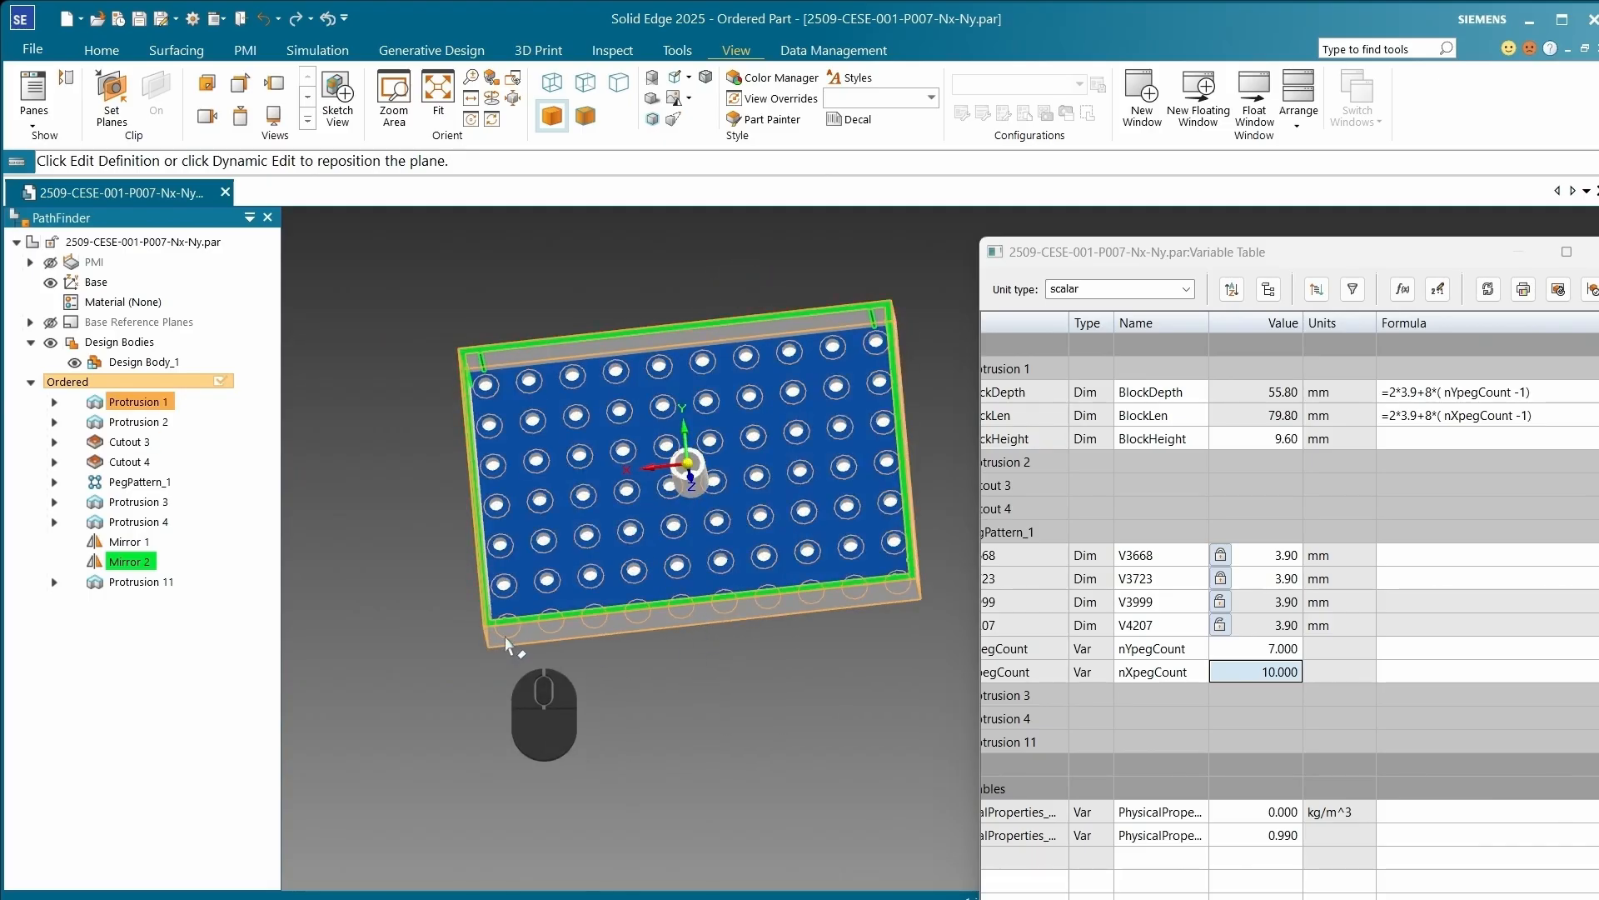
middle_drag(614, 691, 595, 649)
Step: Delete the Mirror 2 and Mirror 1 features from the model
click(128, 547)
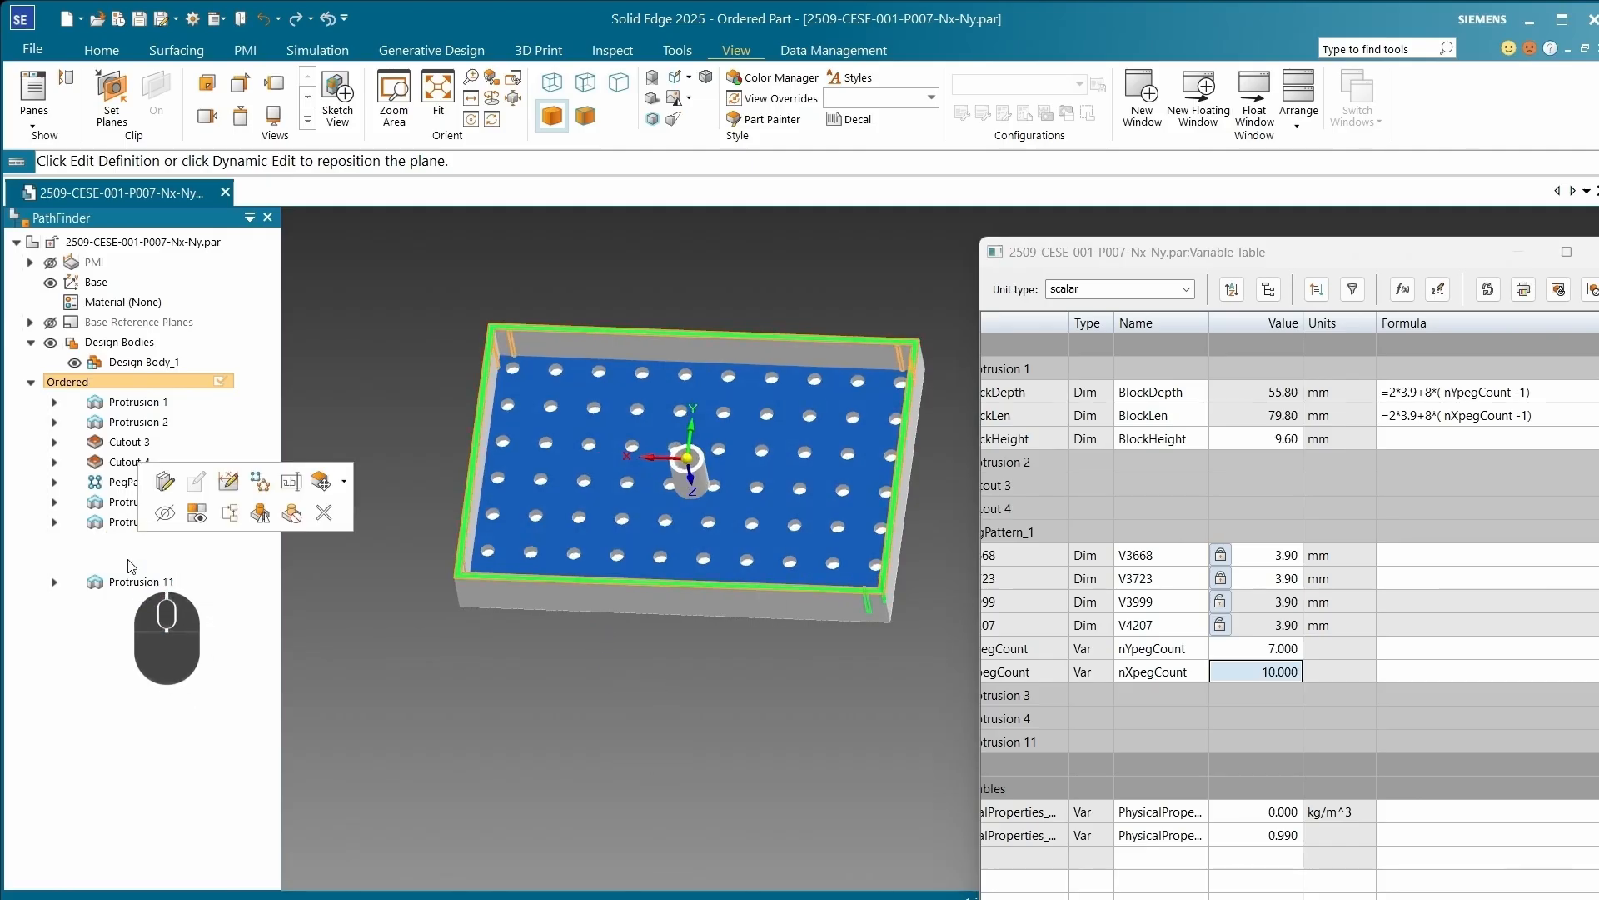
click(129, 561)
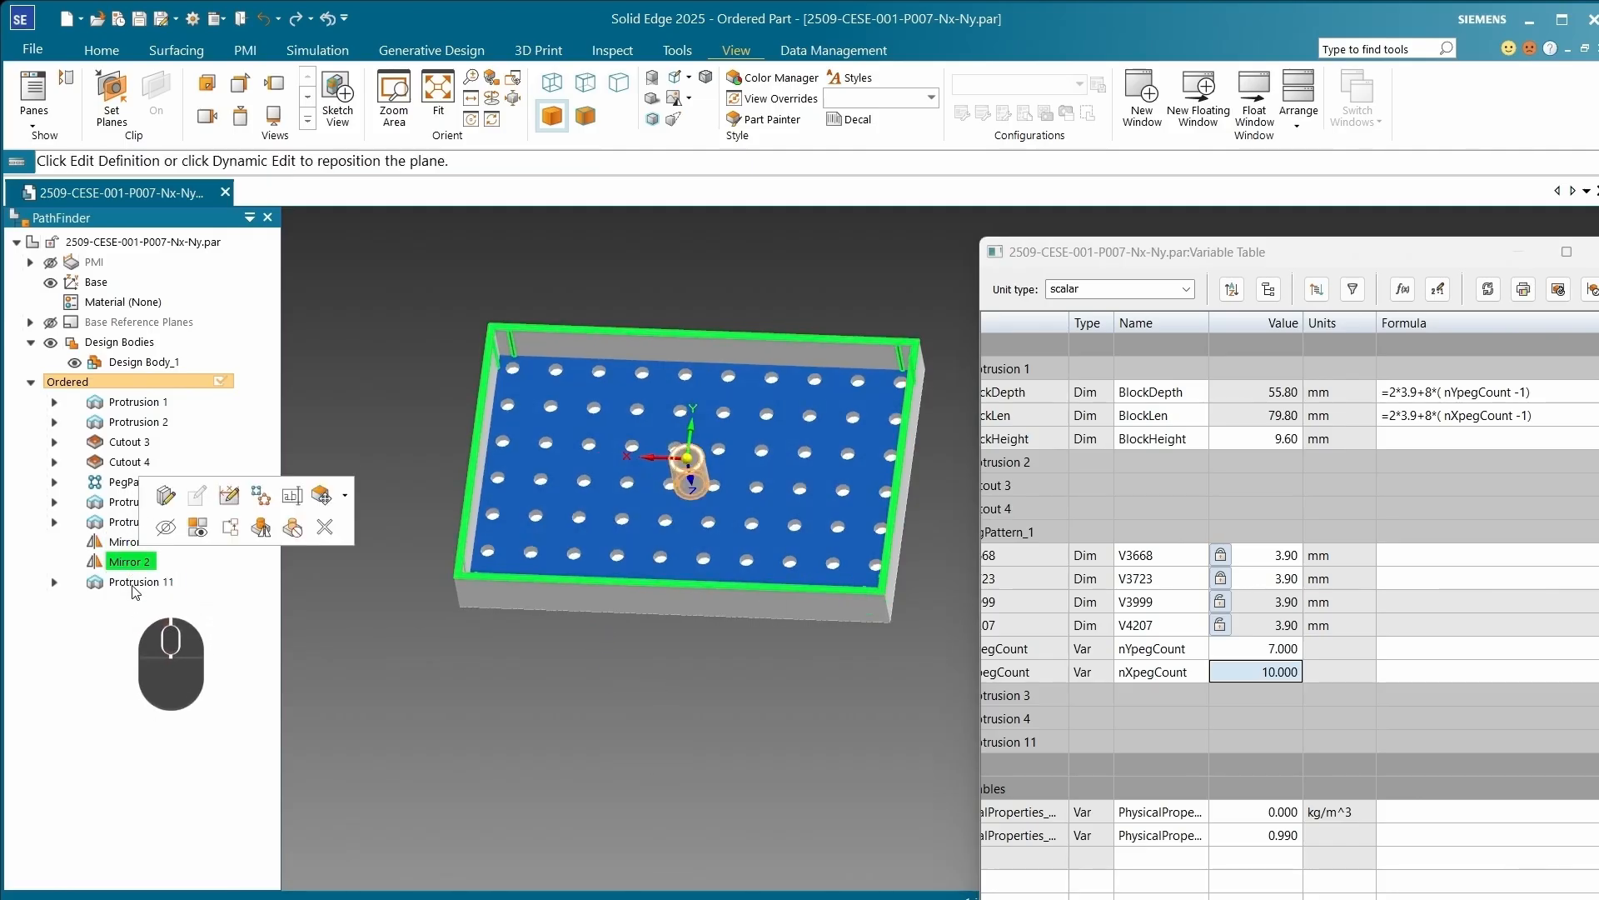
click(130, 583)
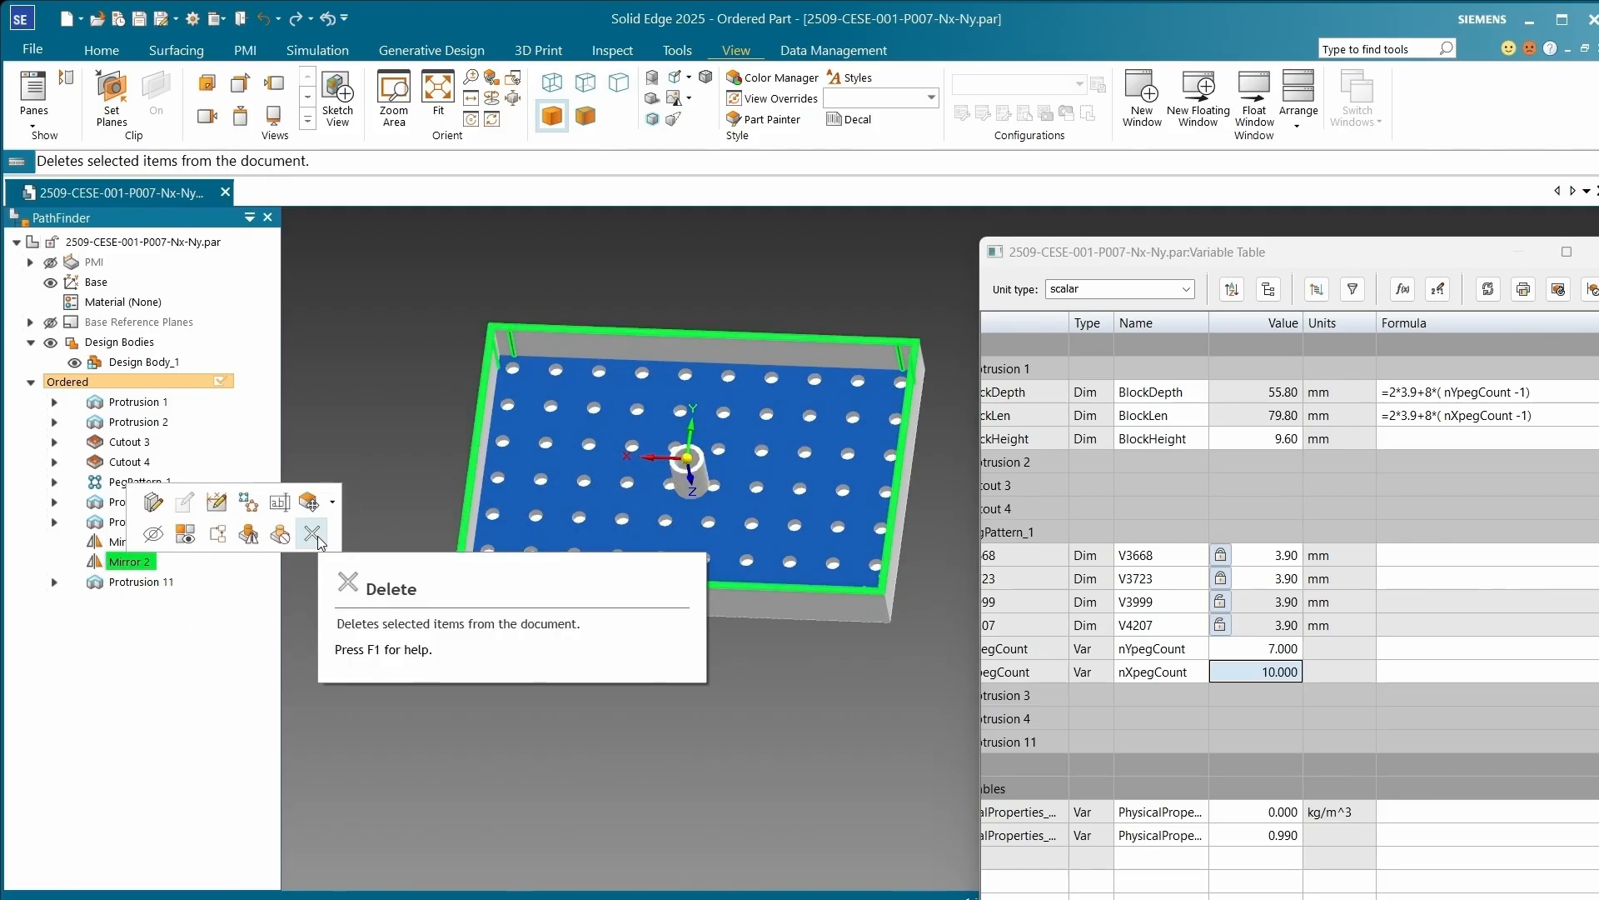
click(315, 536)
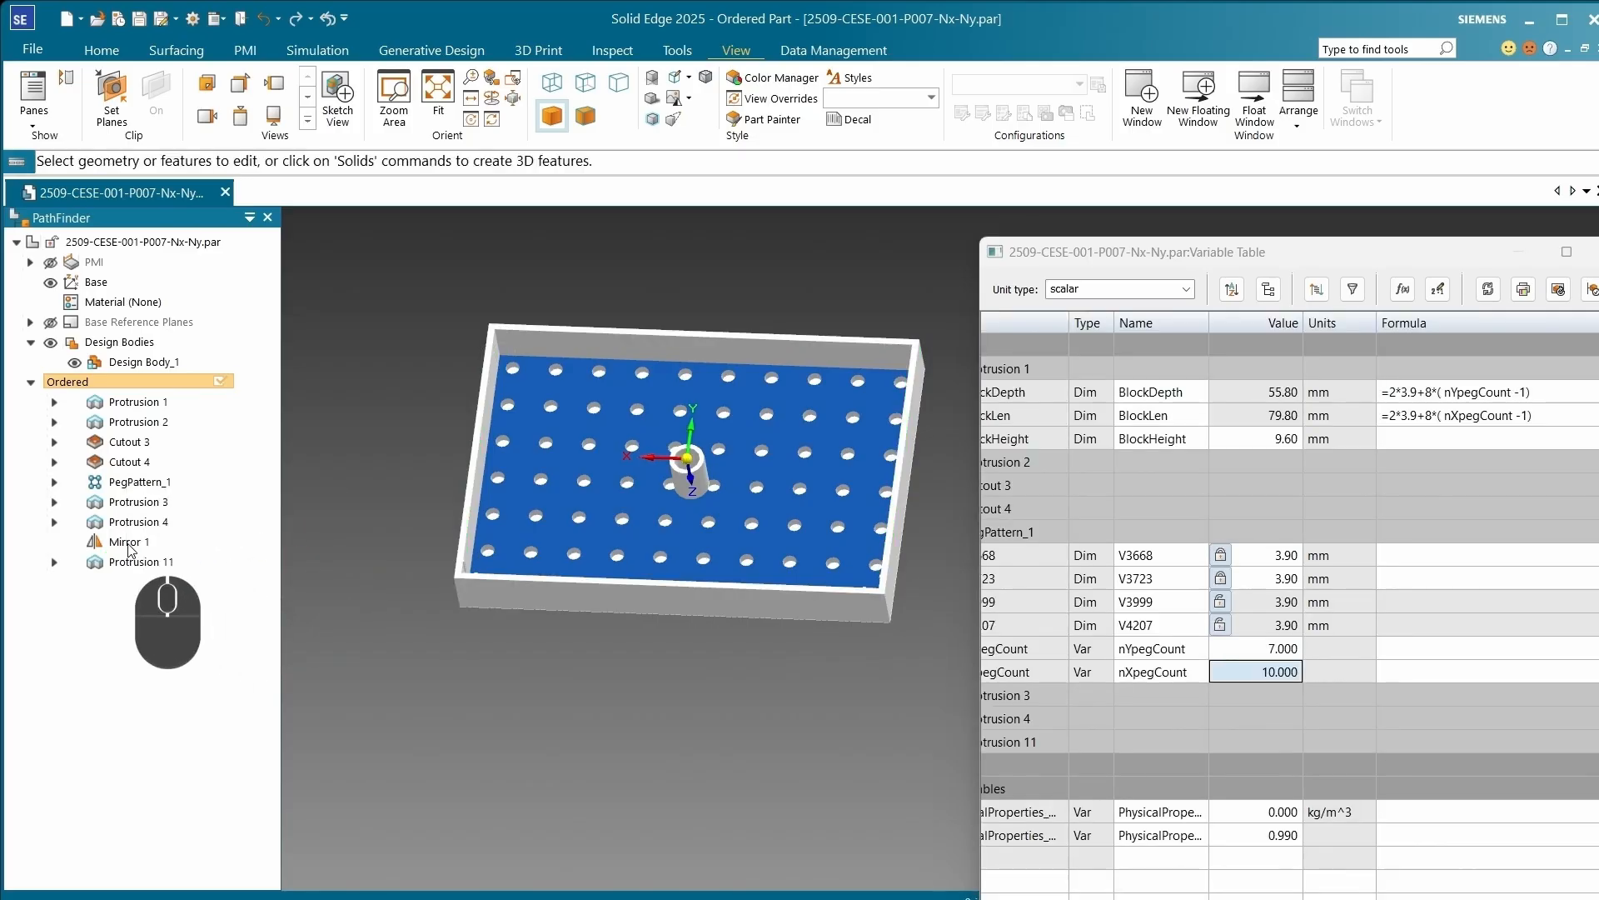
click(140, 541)
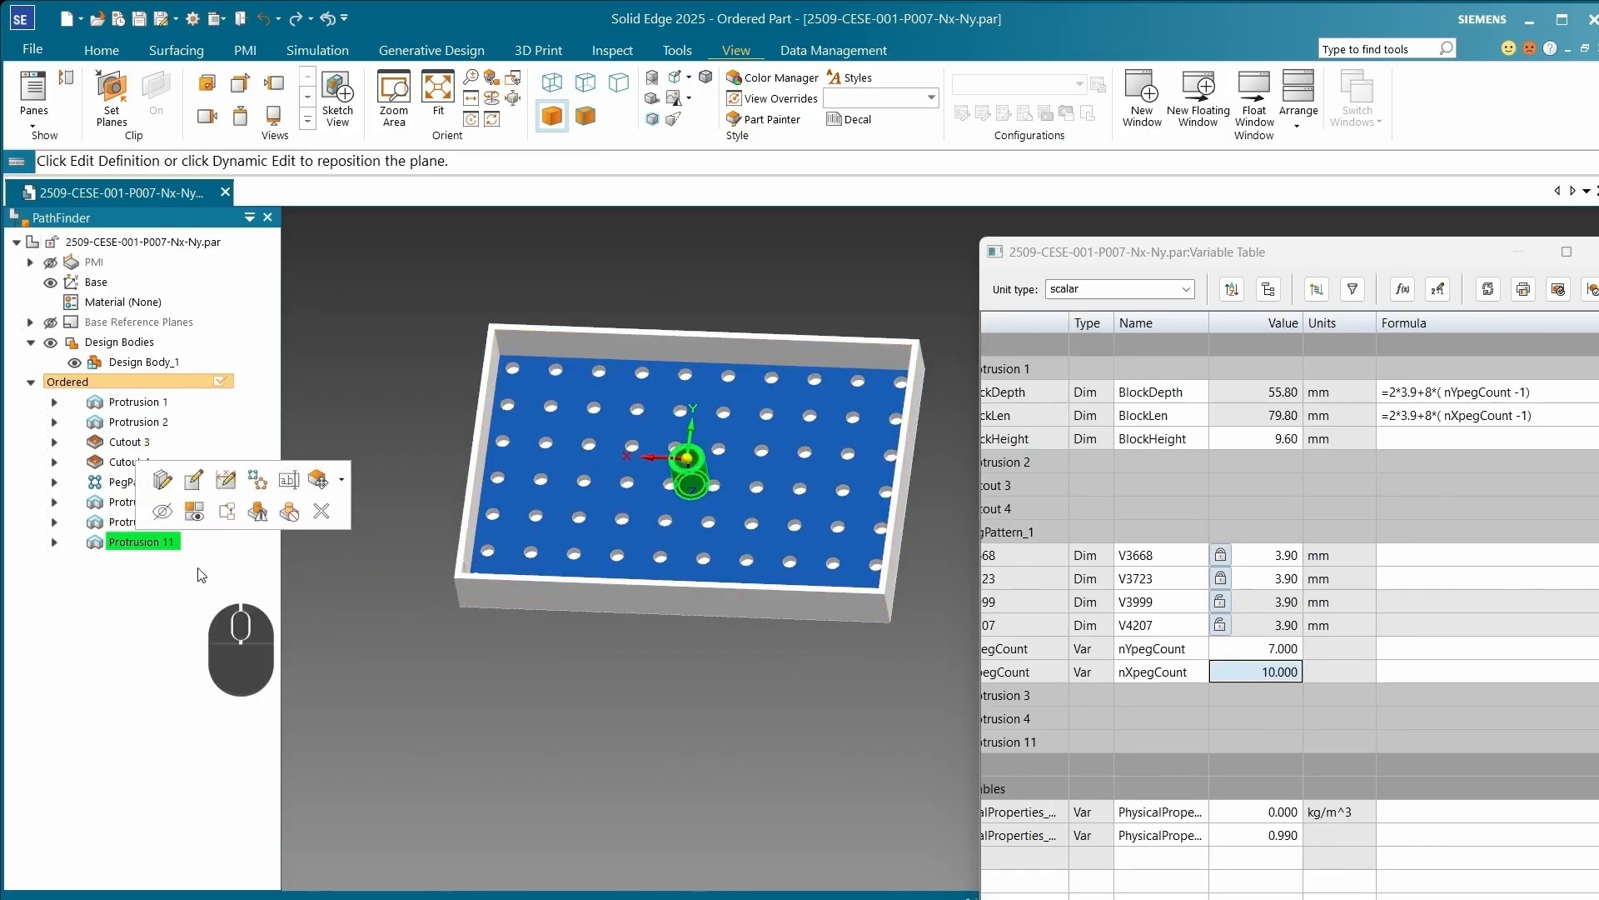
Step: Roll the model history back to Protrusion 4, ahead of Protrusion 11
click(122, 525)
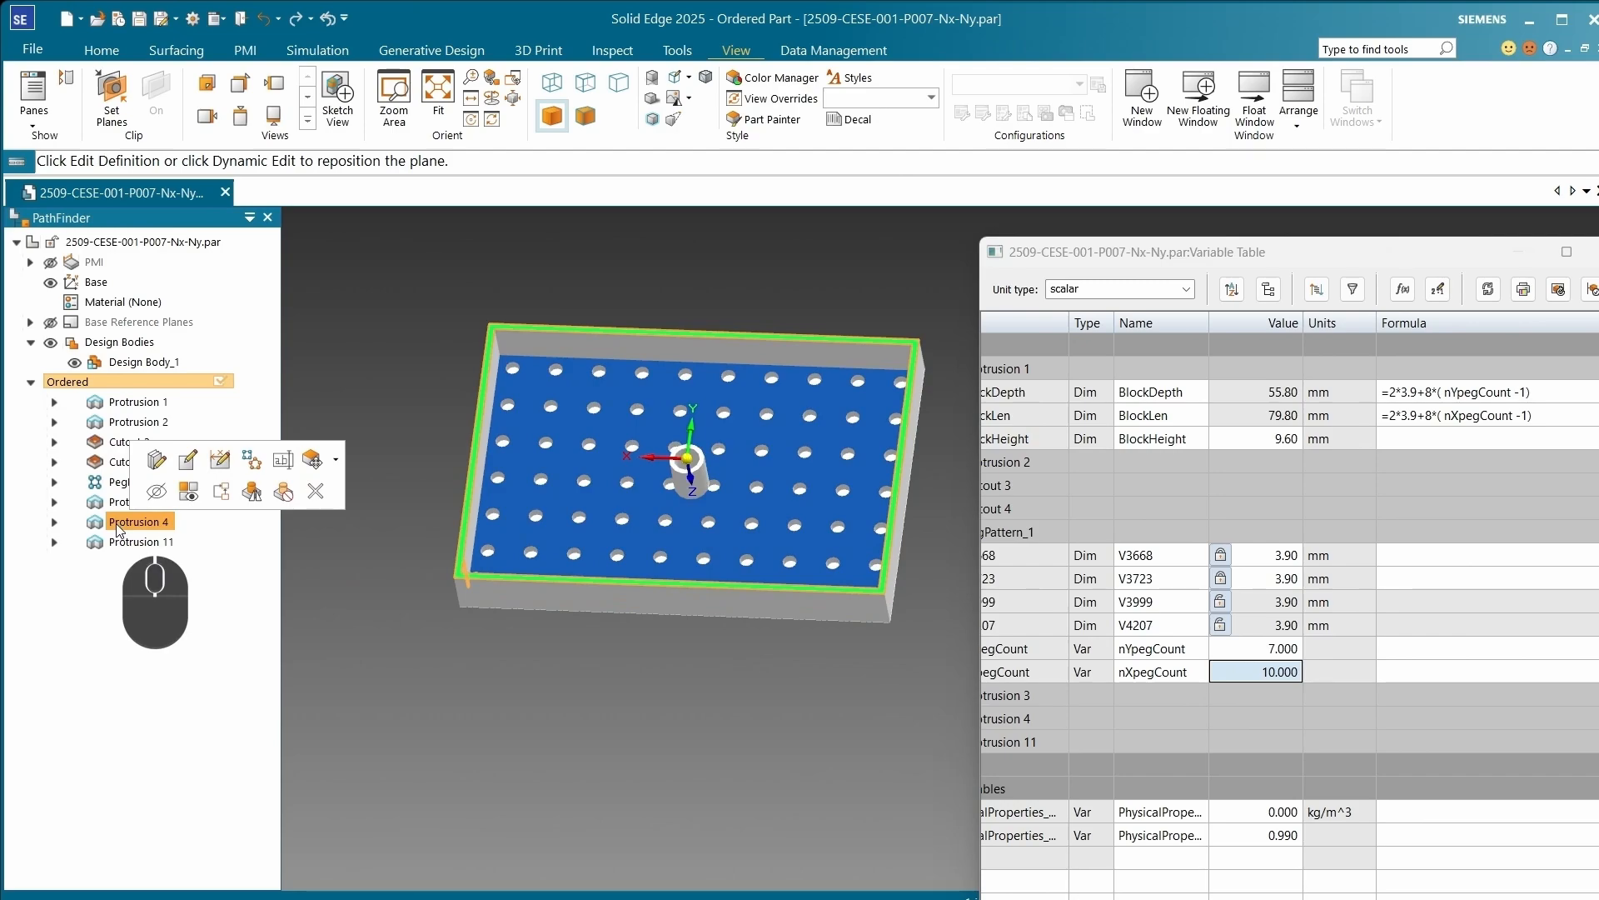
key(ctrl+4)
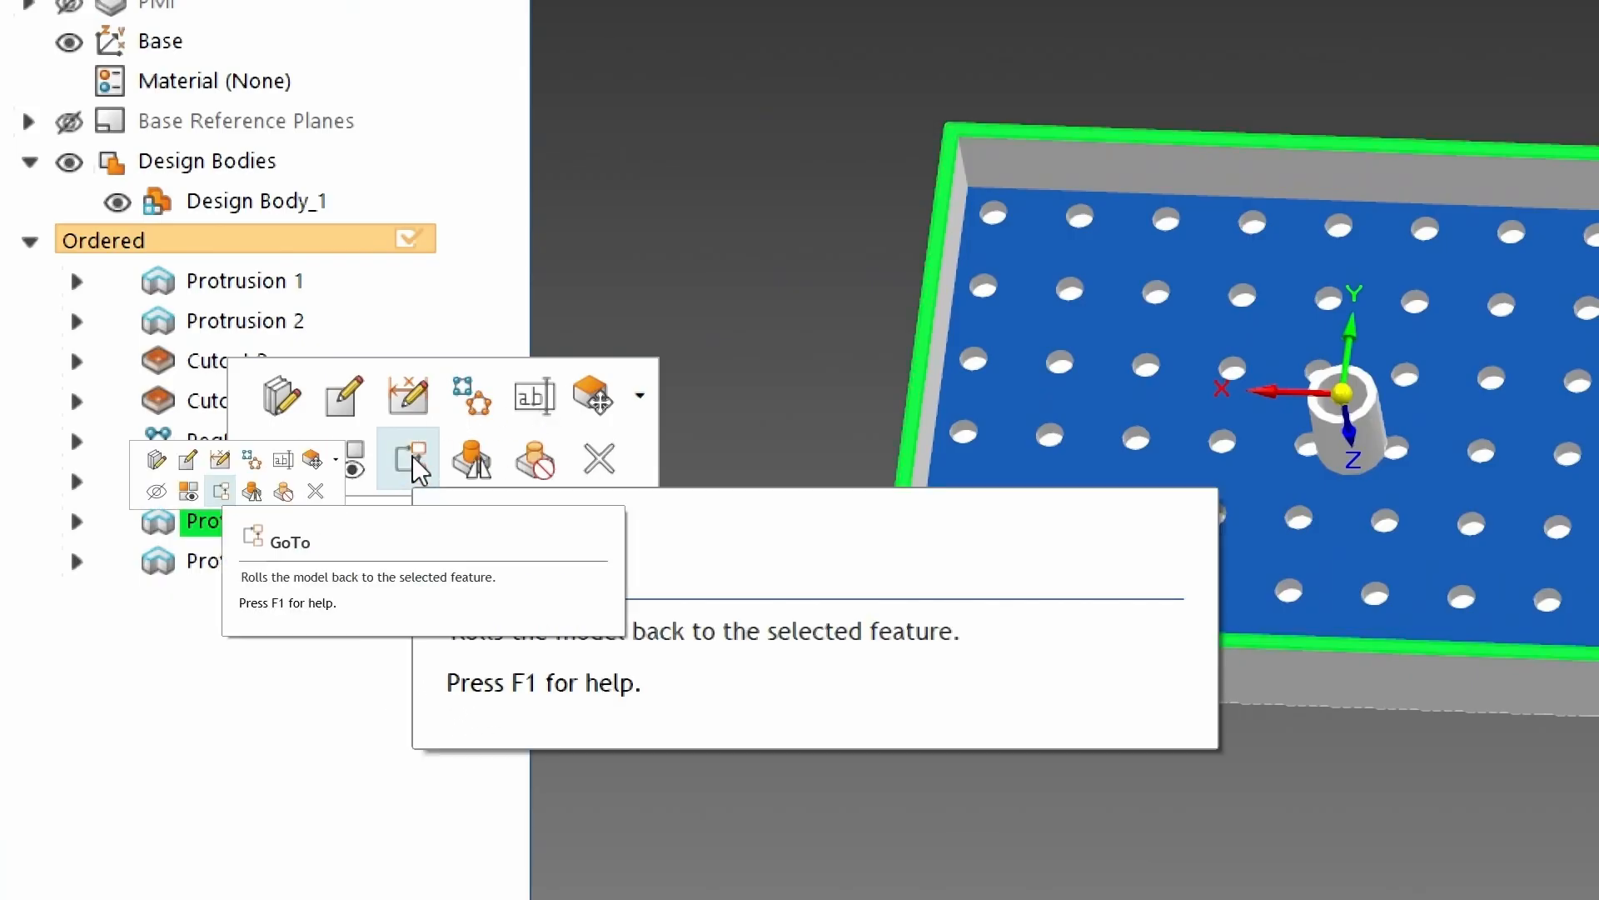
click(416, 463)
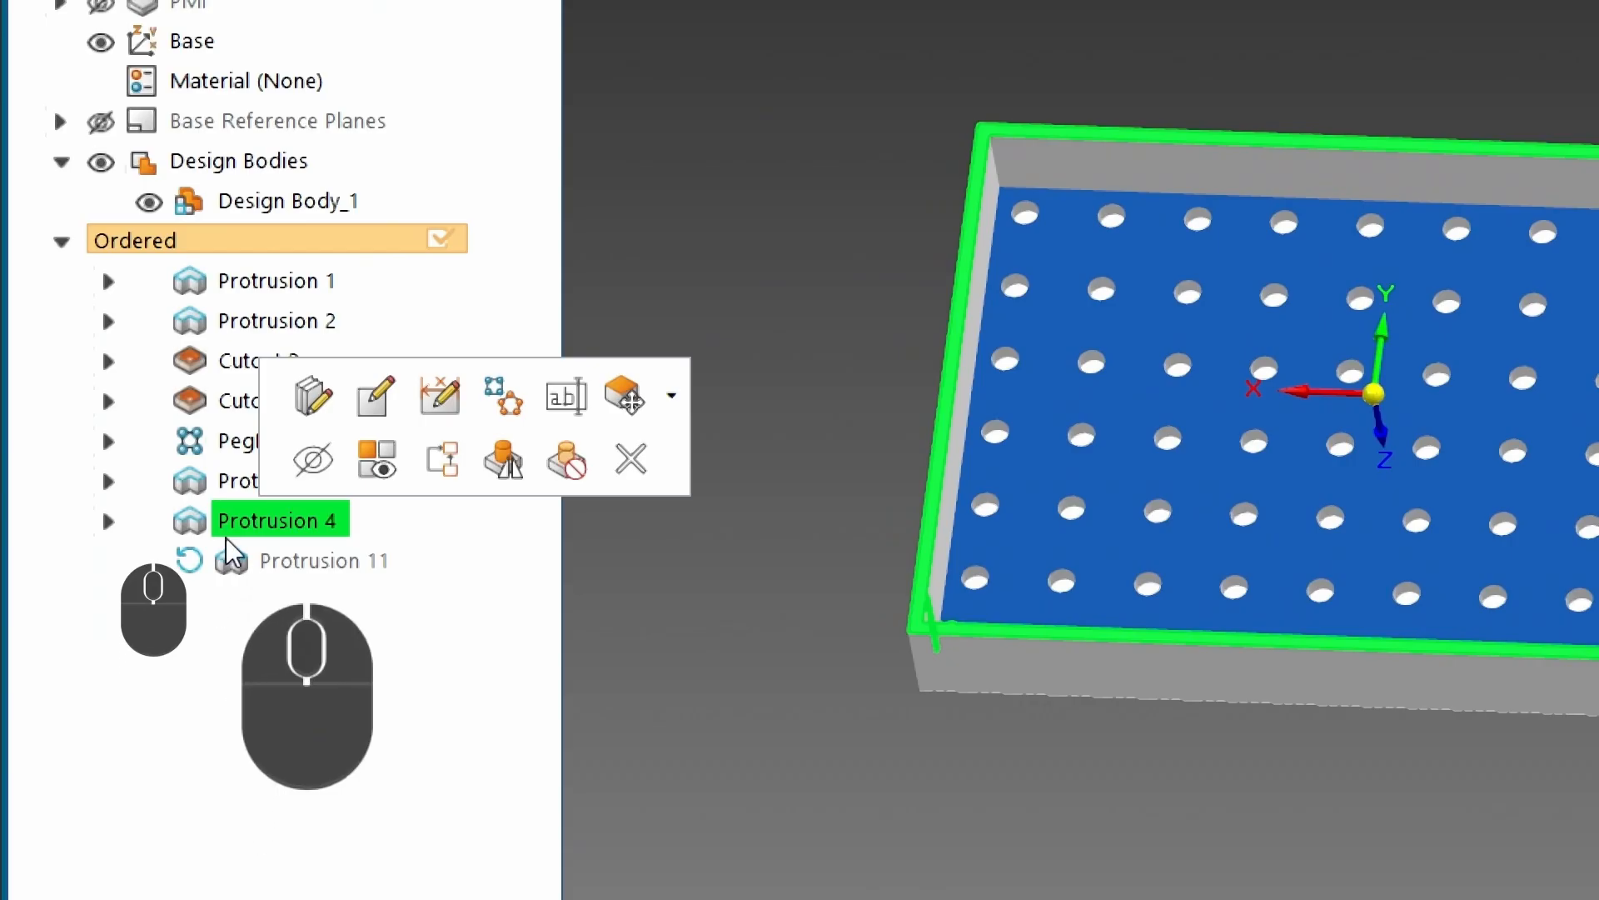
Step: Highlight Protrusion 3 and Protrusion 4, clear the selection, and examine the underside of the rolled-back brick
click(272, 518)
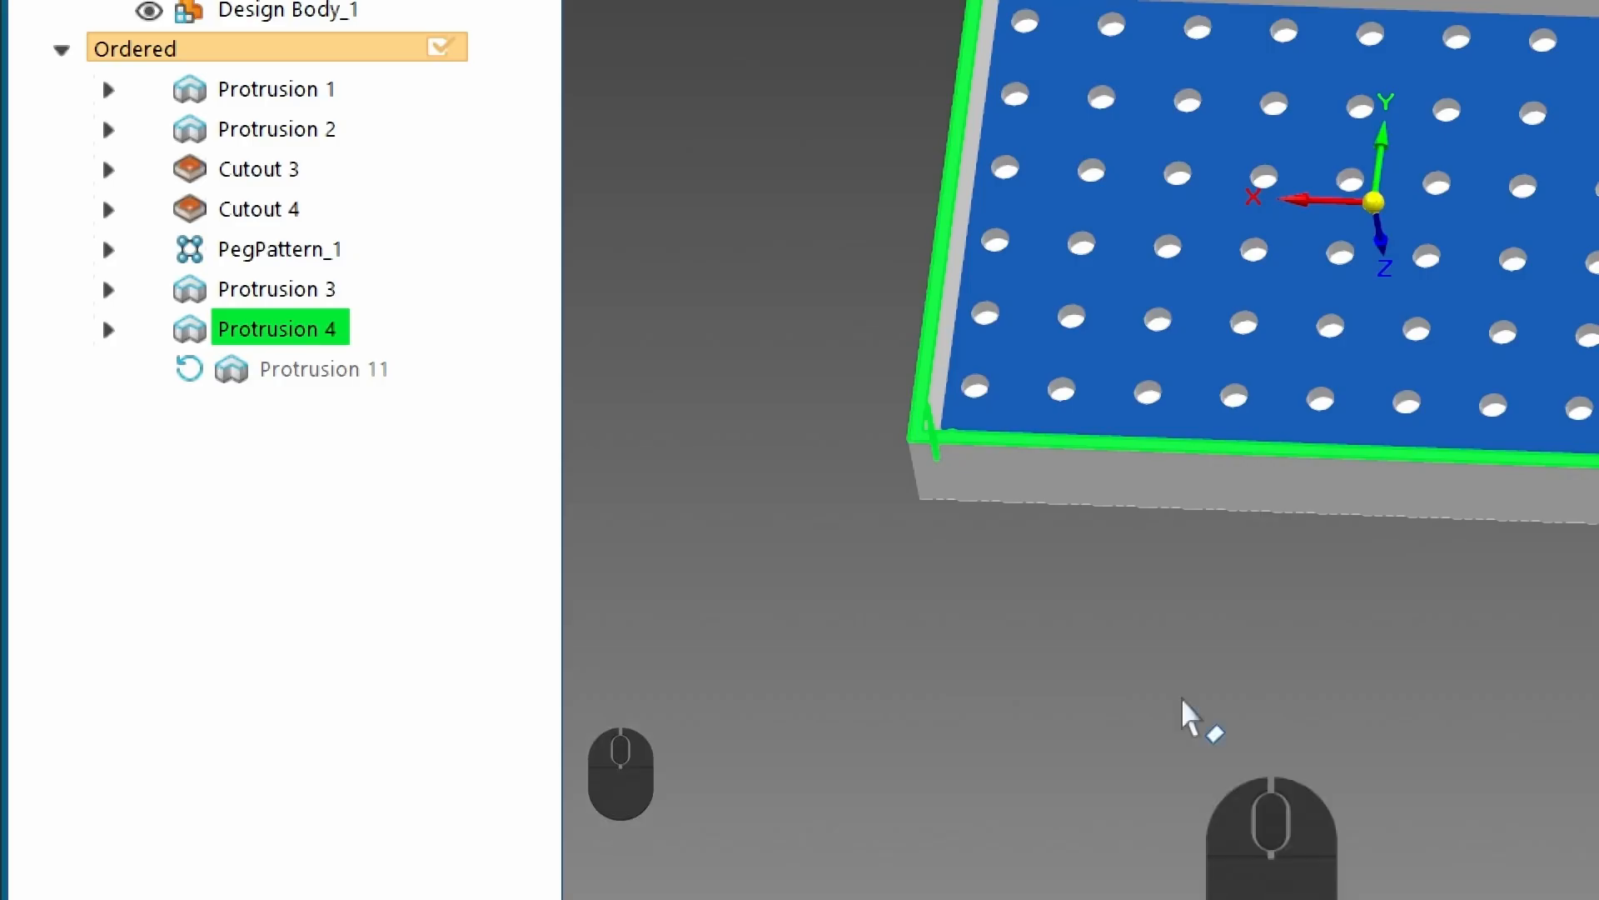
click(262, 289)
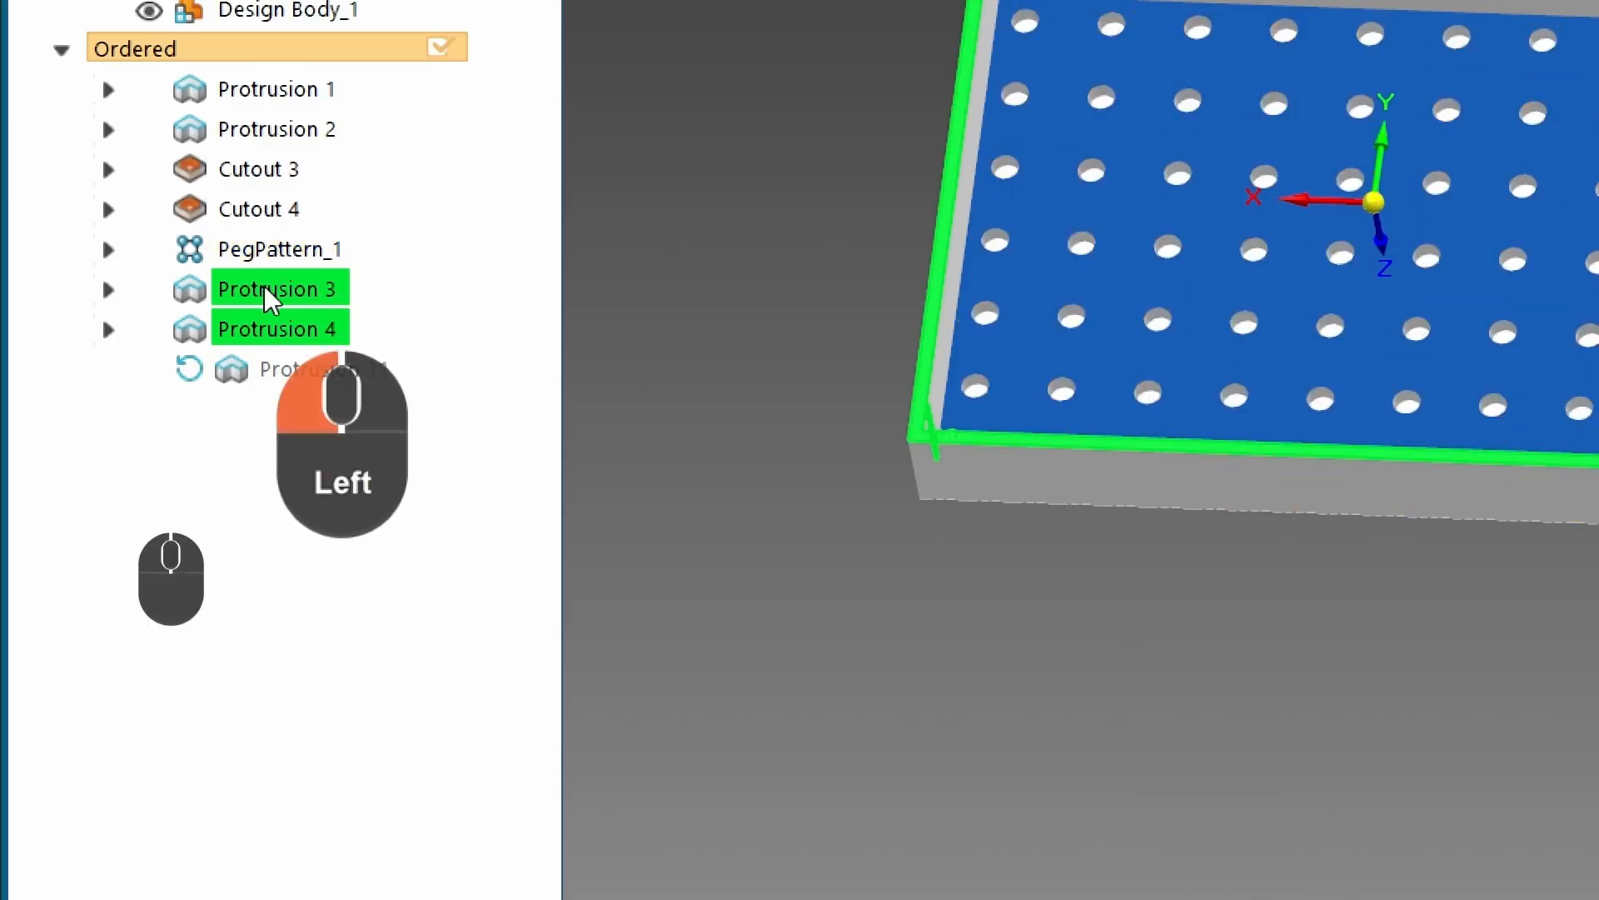
click(273, 329)
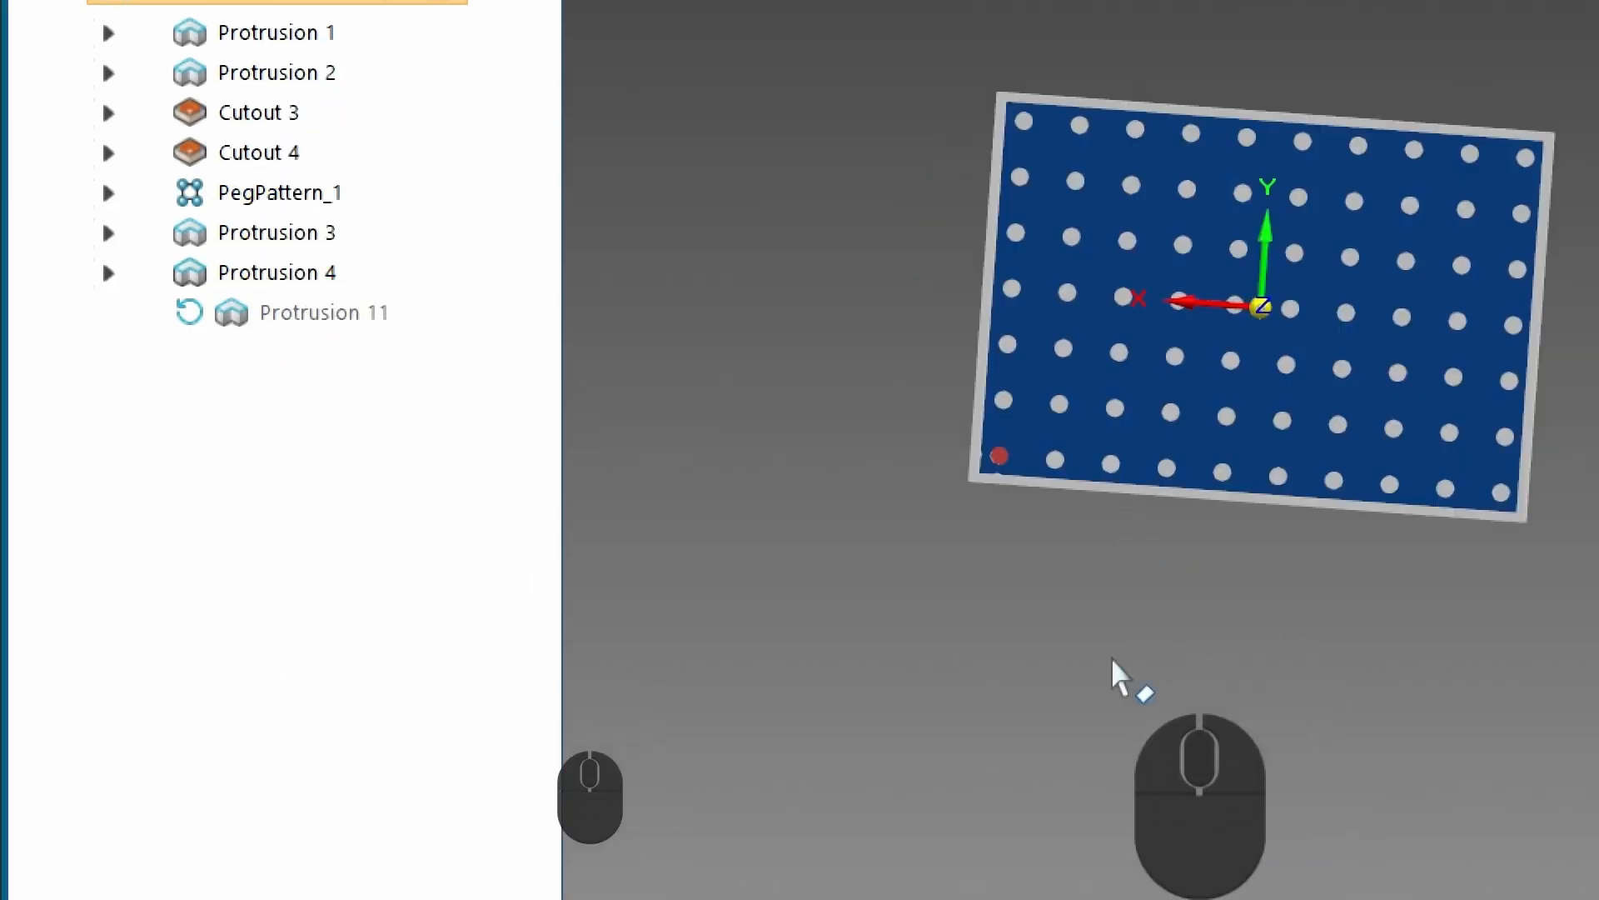
scroll(1097, 671, up, 3)
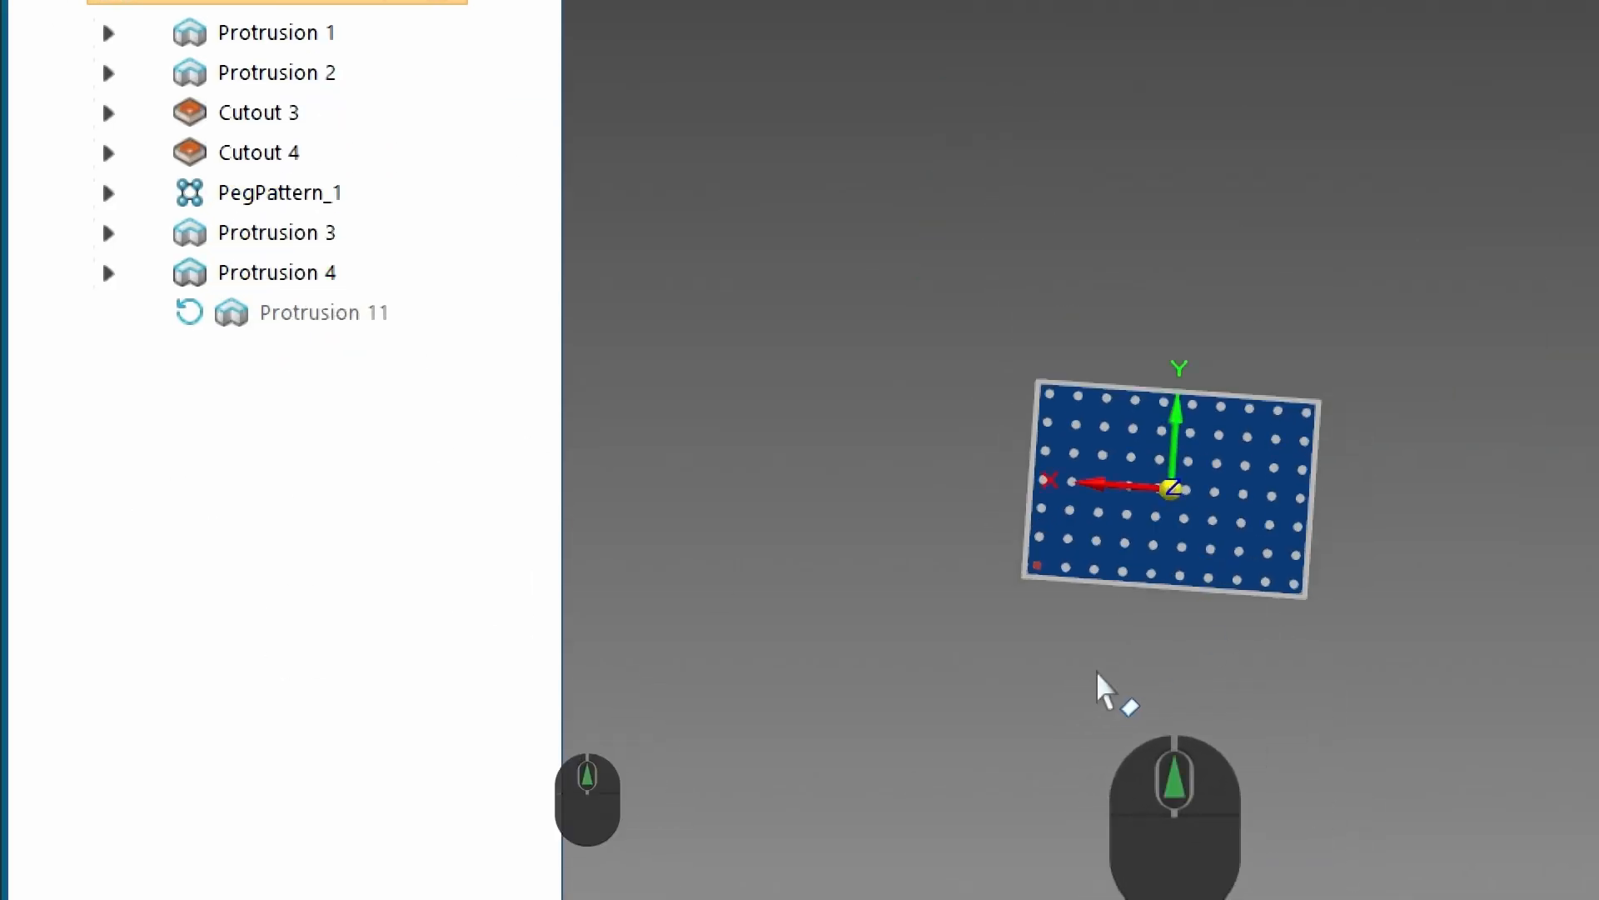
scroll(1173, 575, down, 5)
key(ctrl+Down)
scroll(733, 620, up, 3)
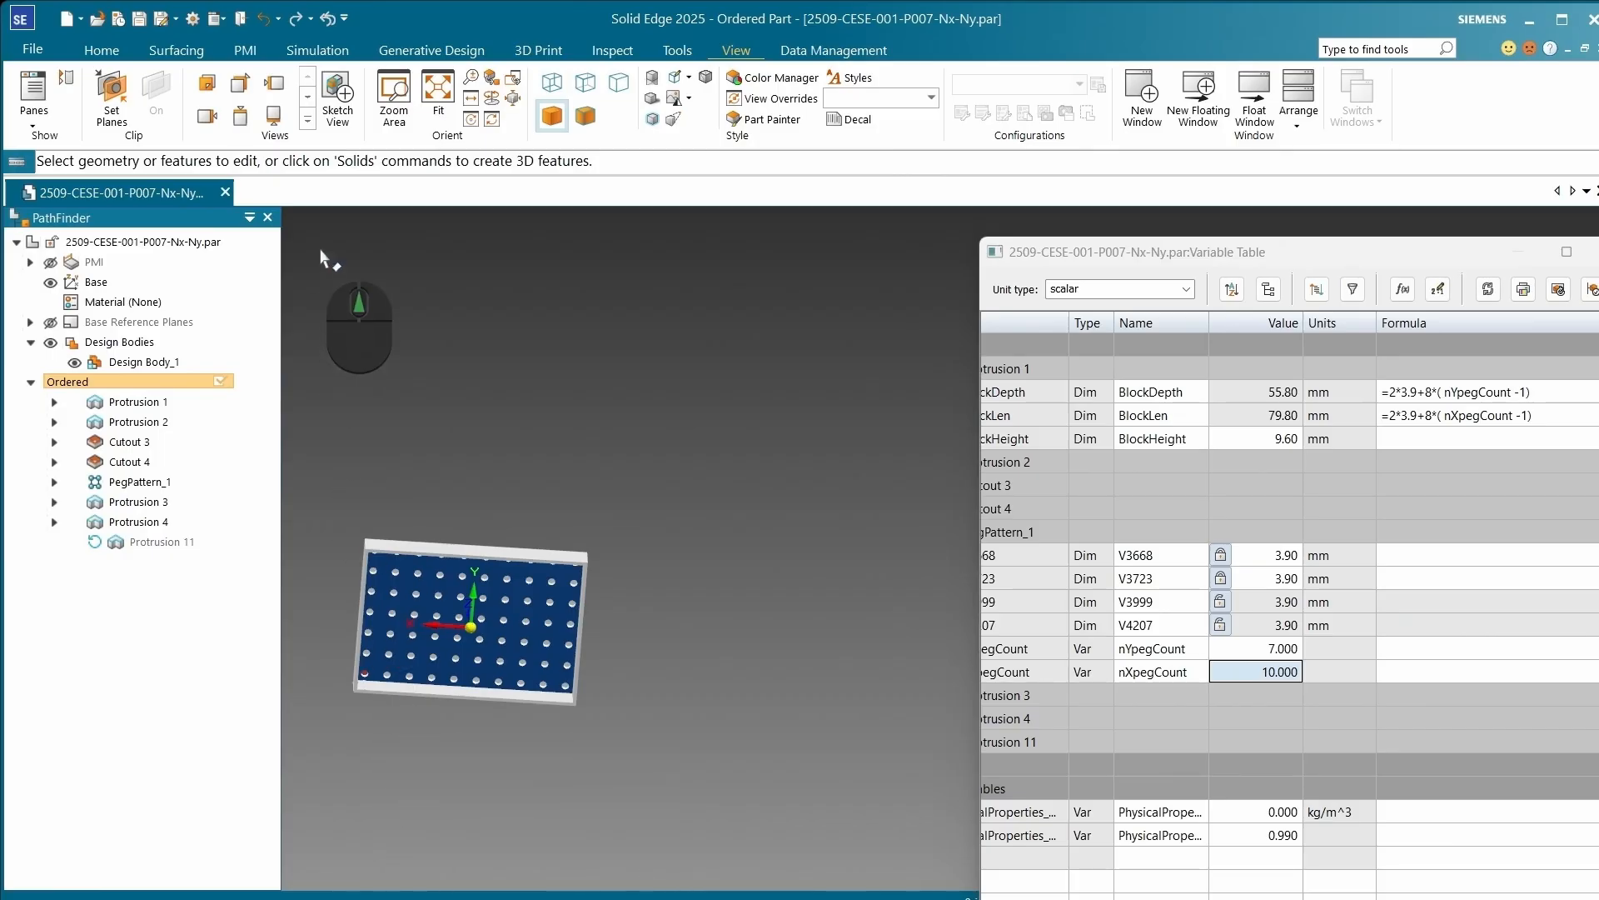
Step: Start a rectangular feature pattern placed by sketch and accept Protrusion 3, the rib near the red recess, as the feature to repeat
click(102, 50)
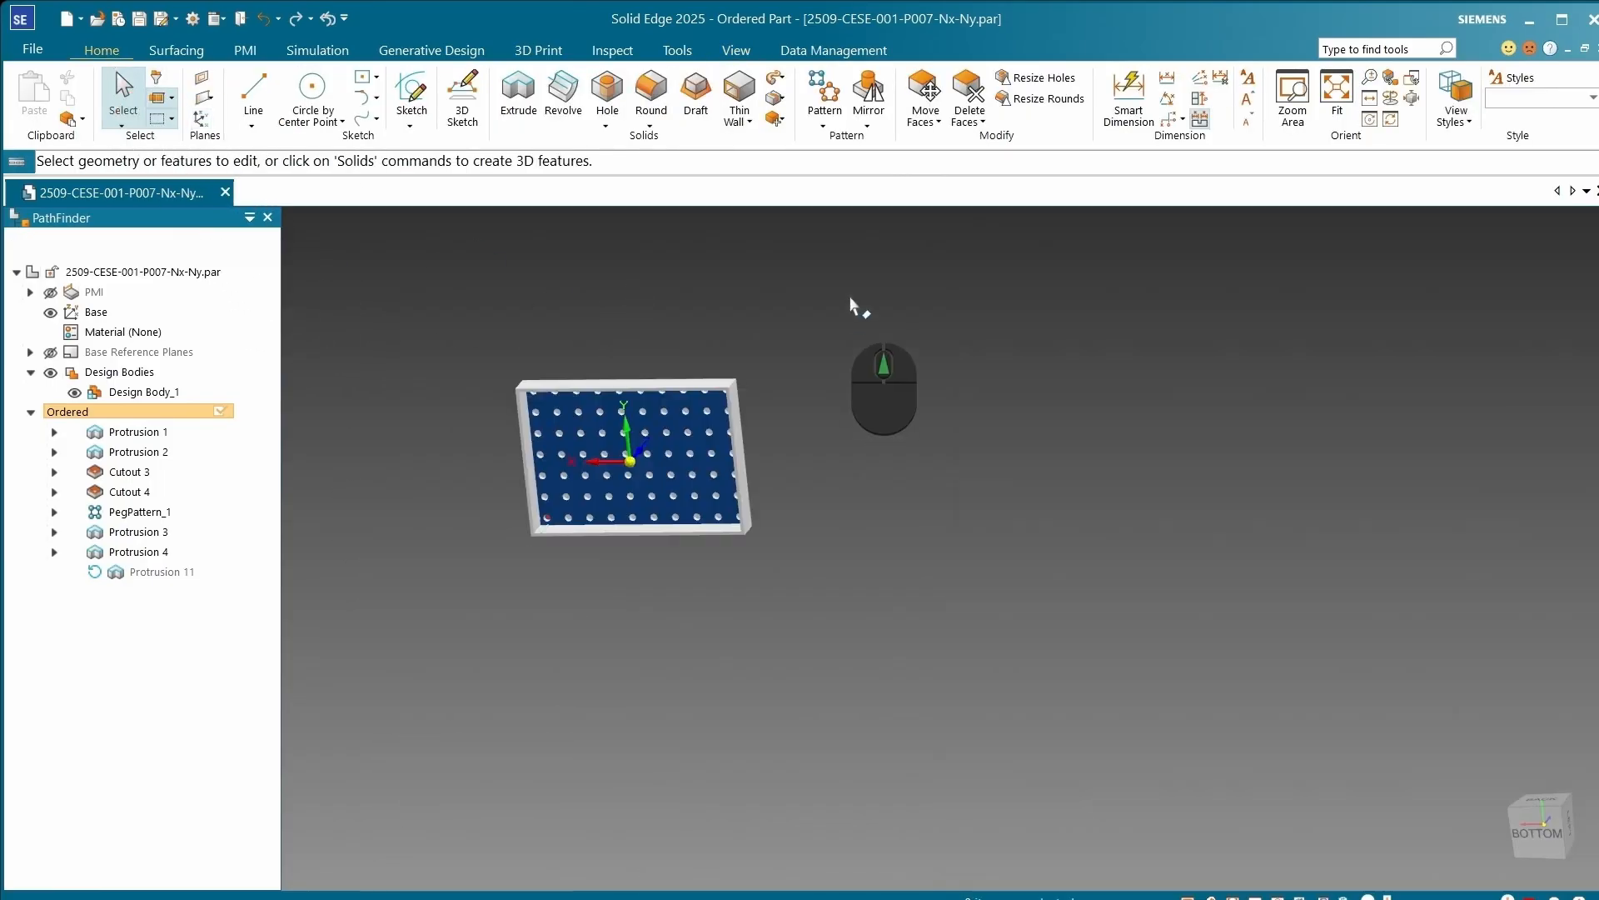
click(825, 91)
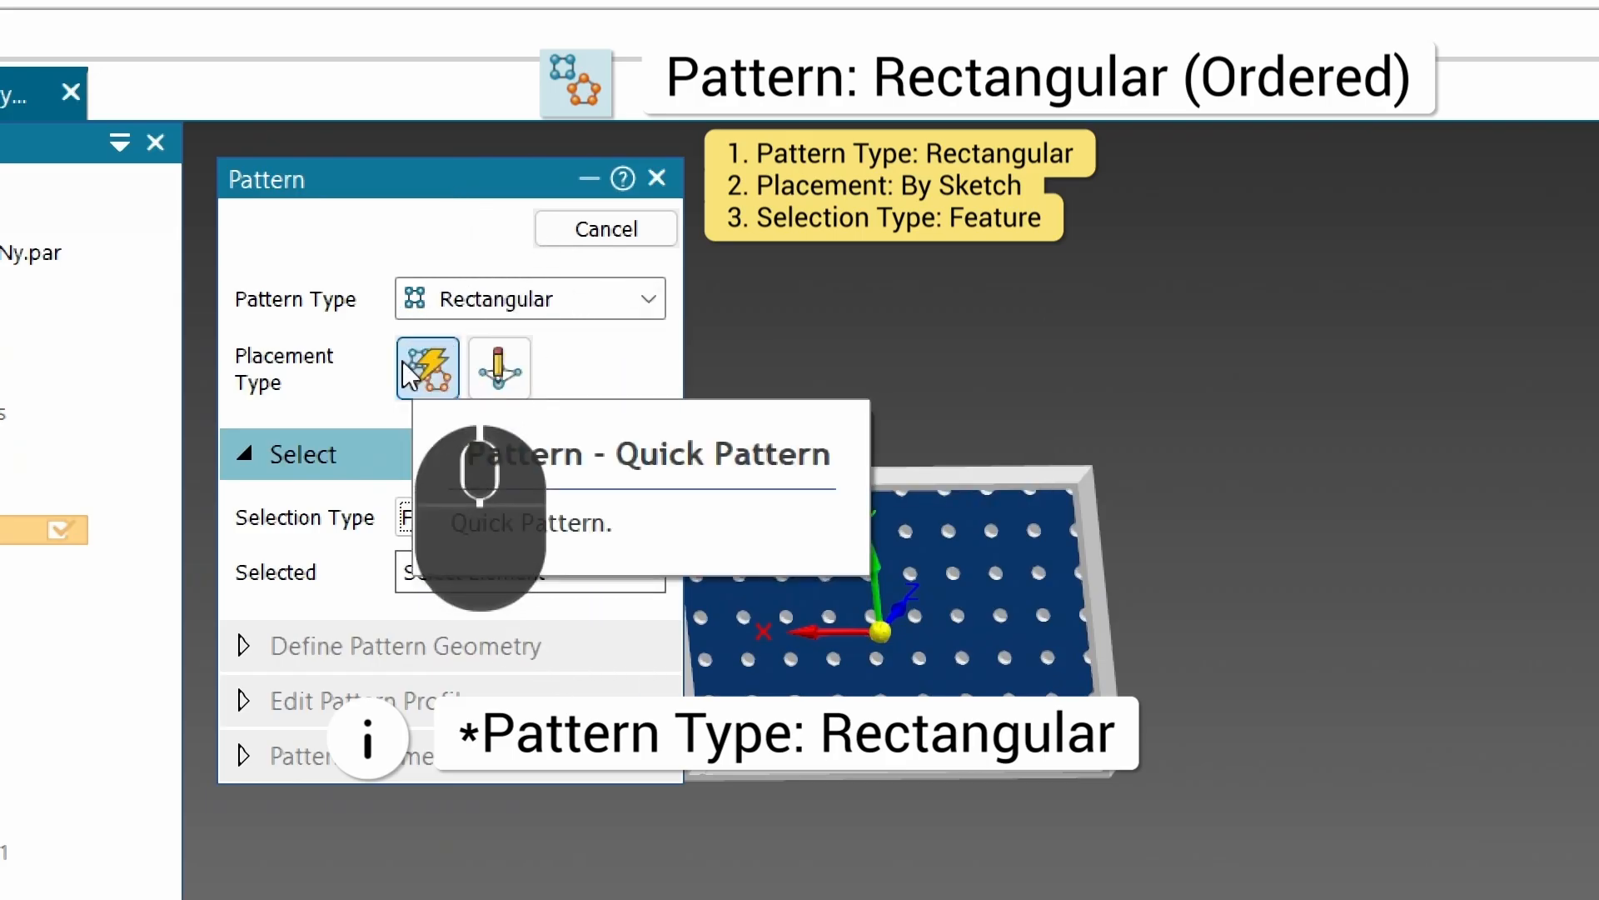
click(514, 362)
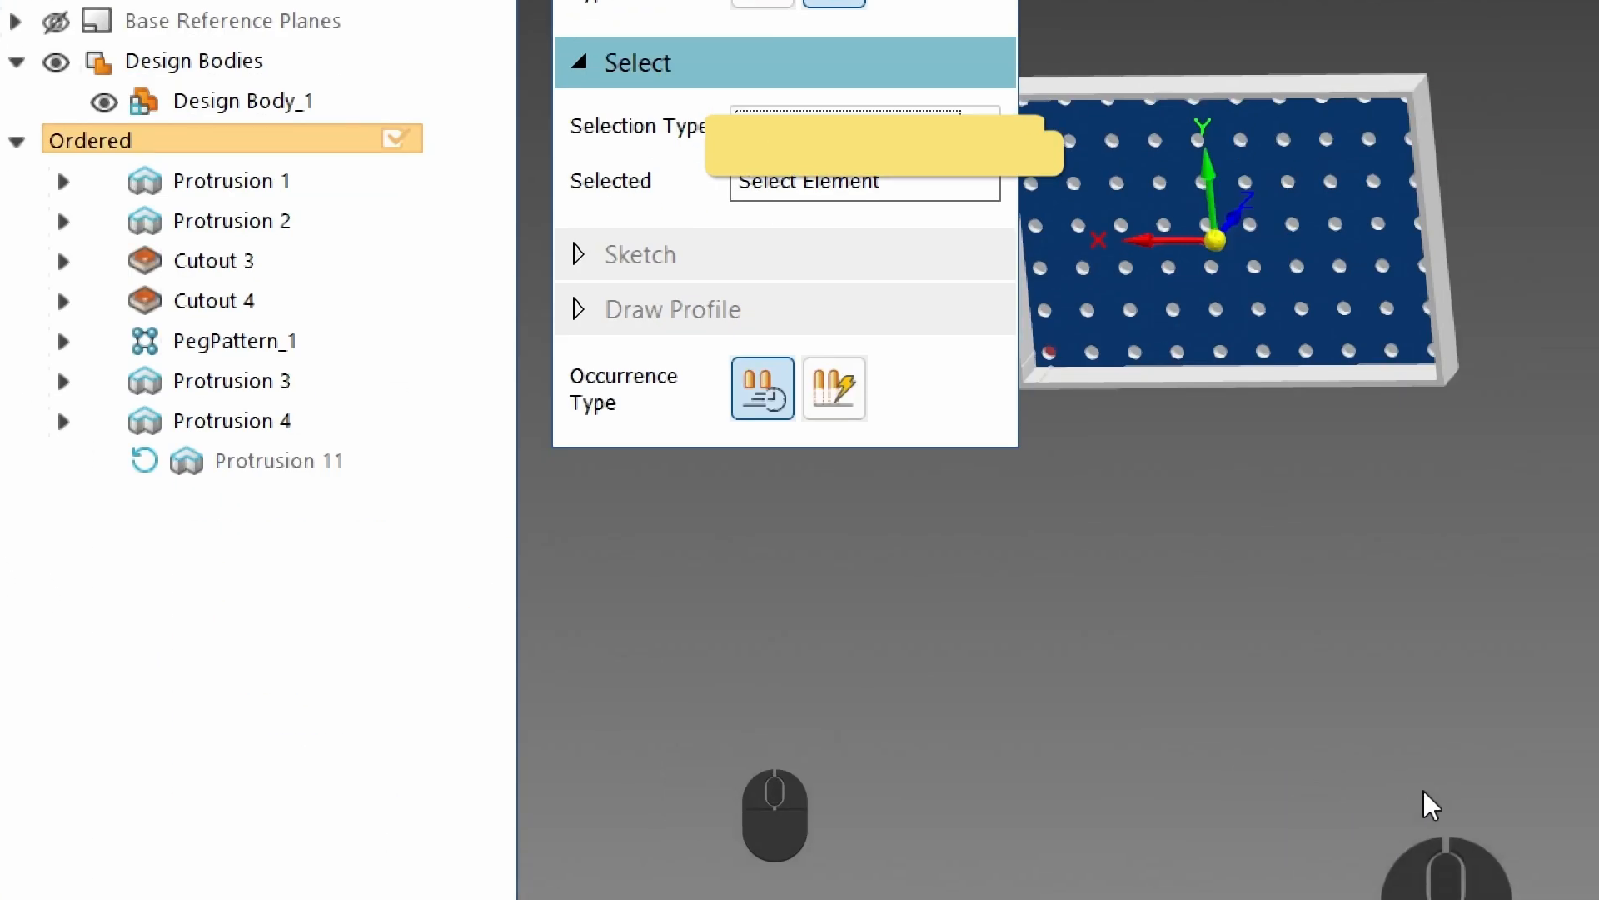
scroll(913, 323, down, 5)
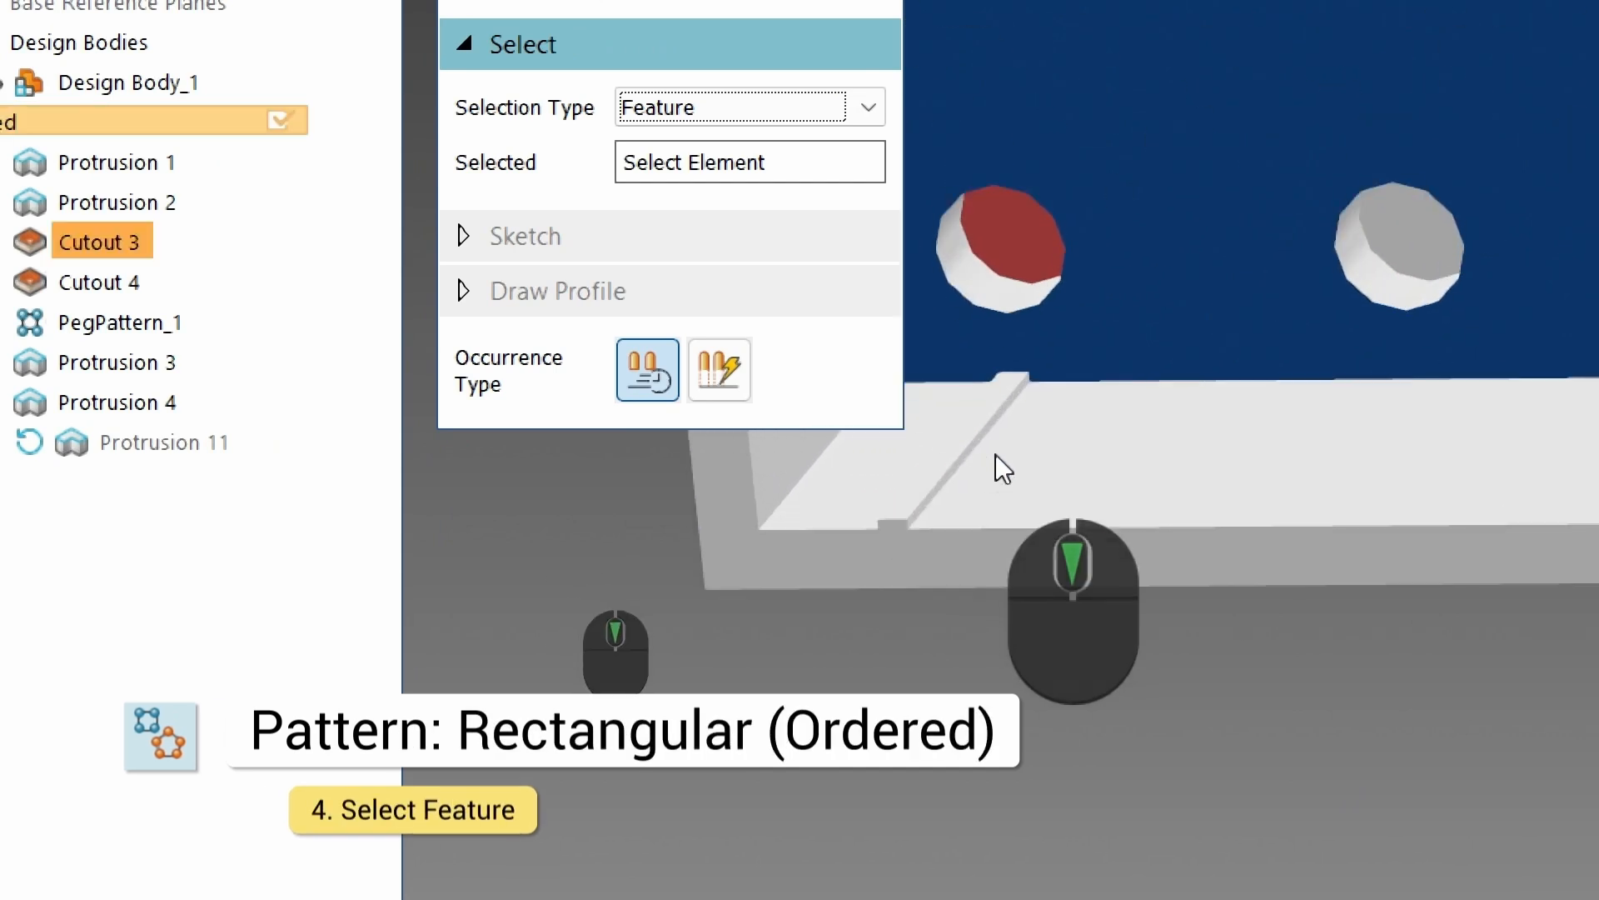
click(969, 428)
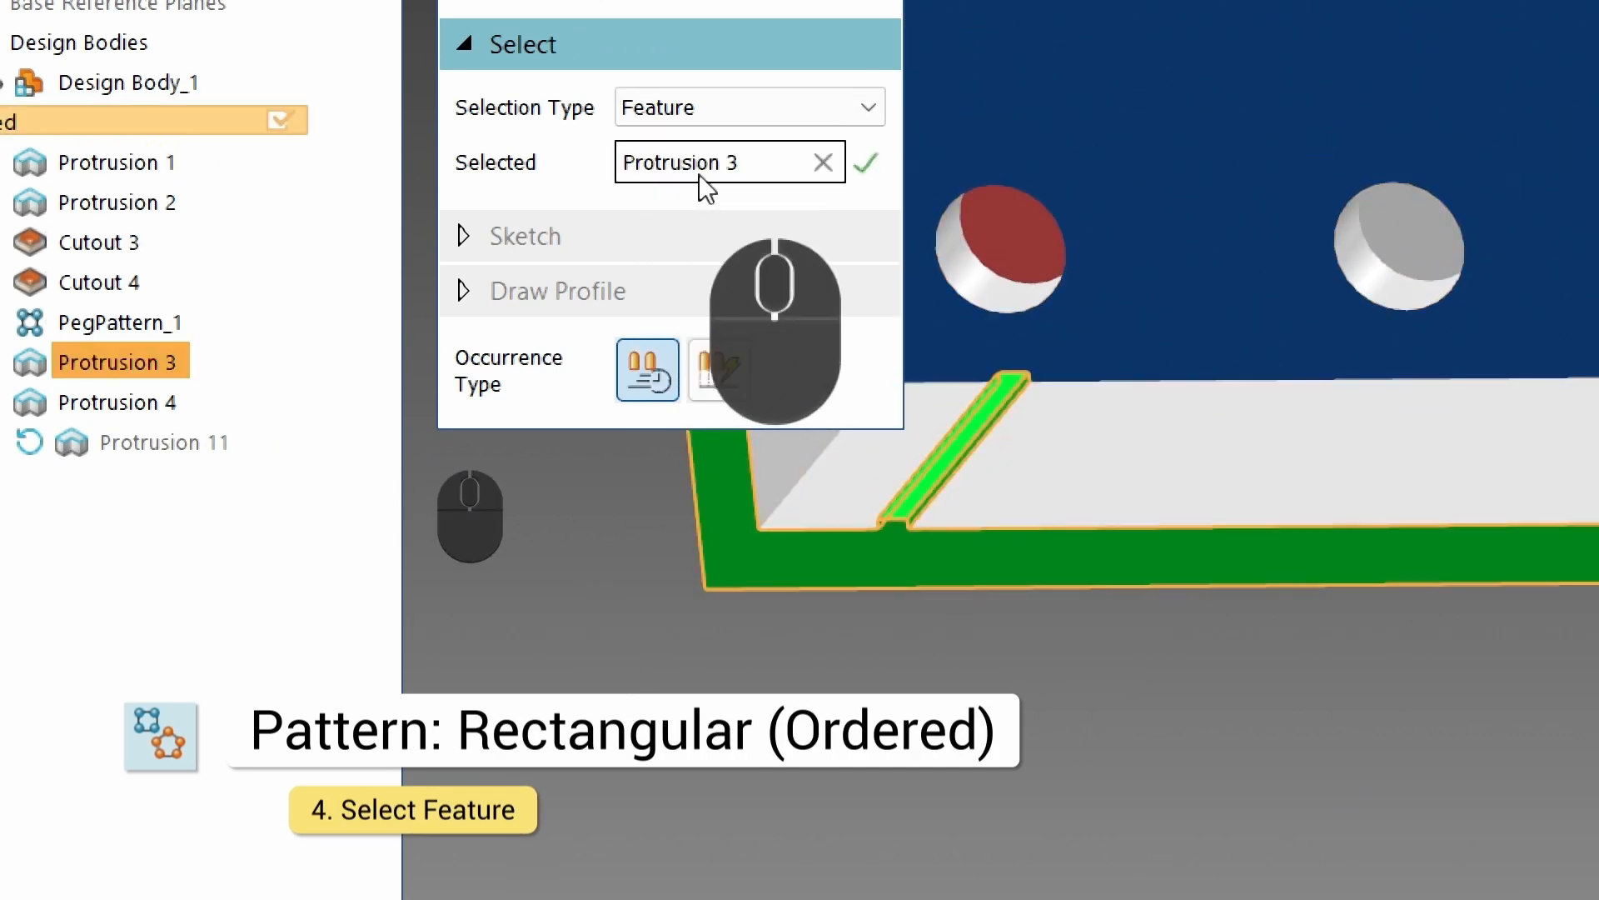
click(866, 162)
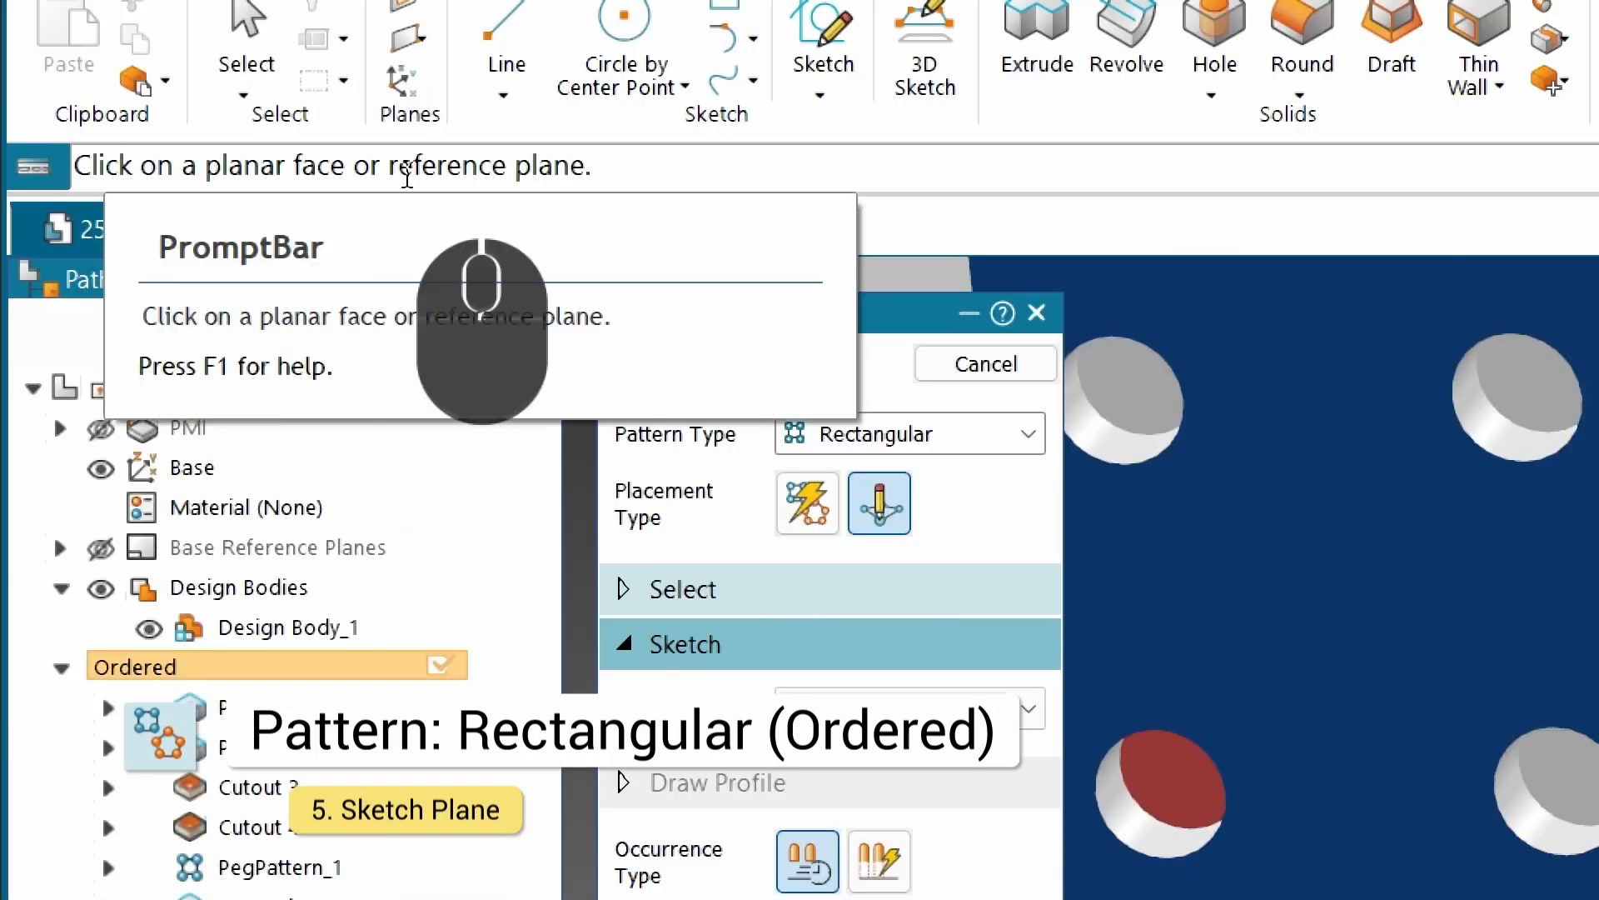
Step: Place the pattern sketch on the brick's open rim face, with its x-axis along the long edge beside the red corner recess
middle_drag(1310, 600, 1410, 308)
middle_drag(1401, 214, 1421, 691)
scroll(1421, 700, down, 3)
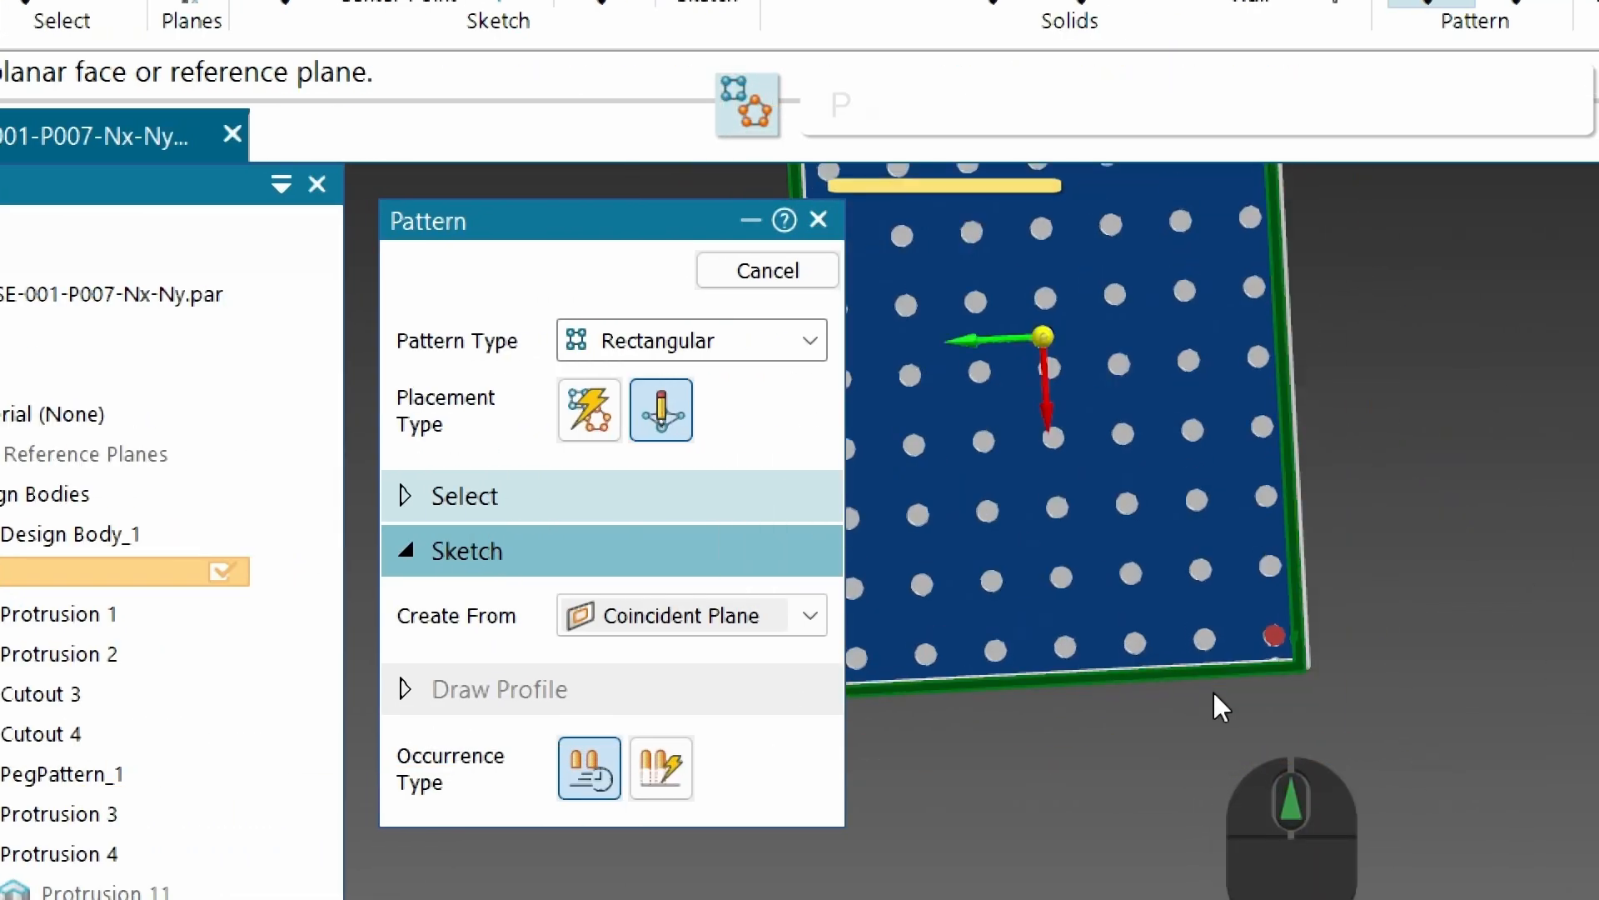
scroll(1421, 700, up, 2)
scroll(1053, 710, up, 2)
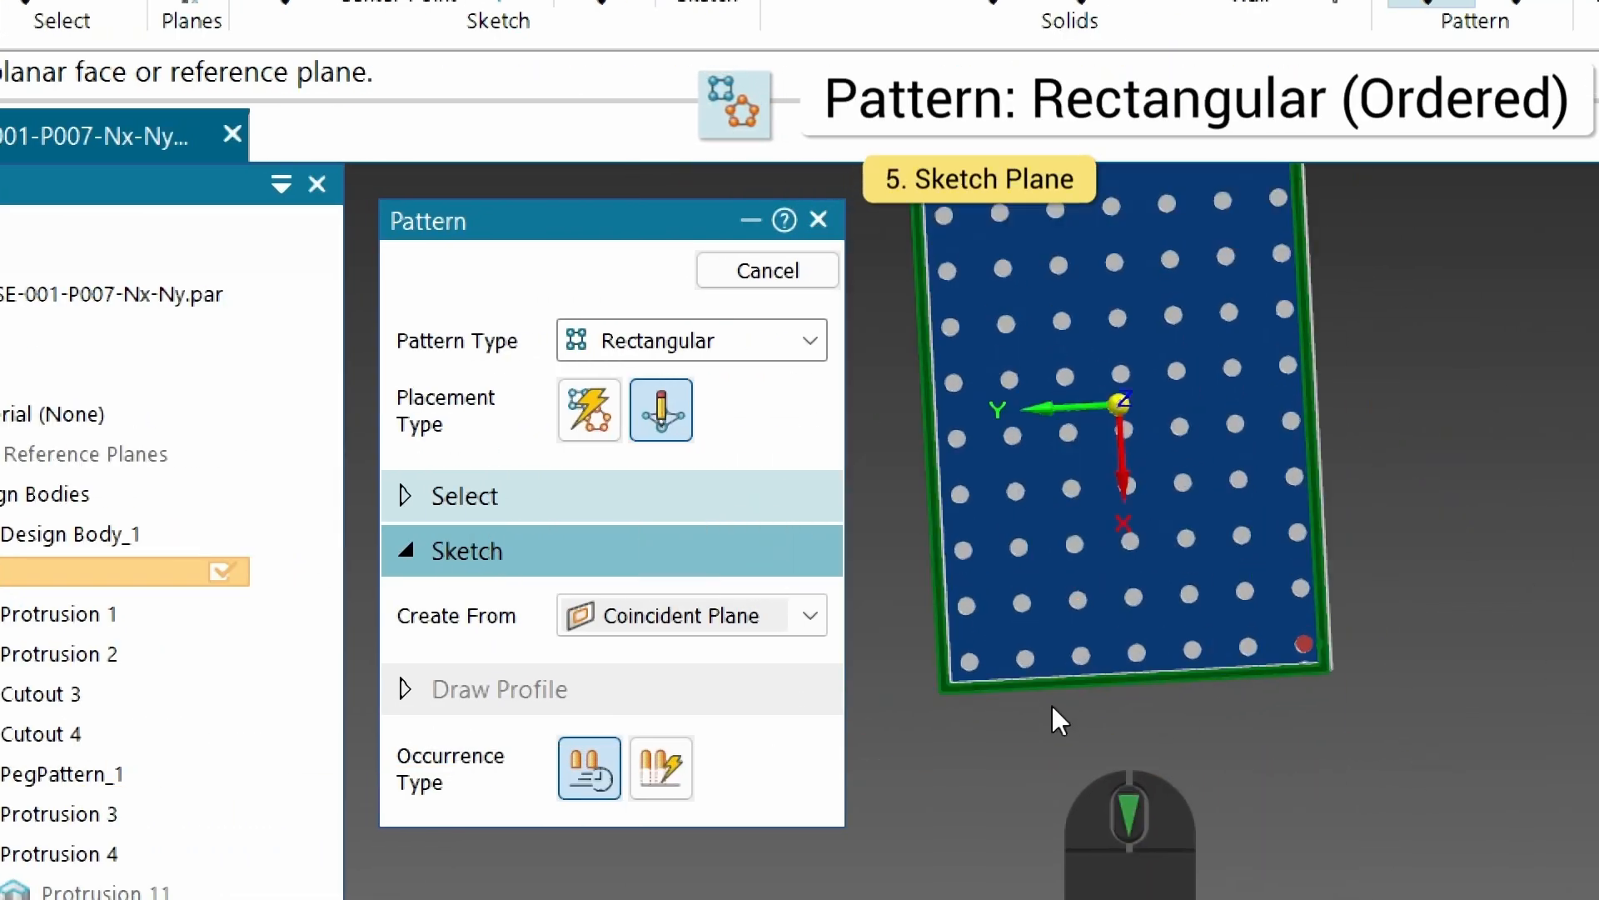
scroll(1076, 686, up, 1)
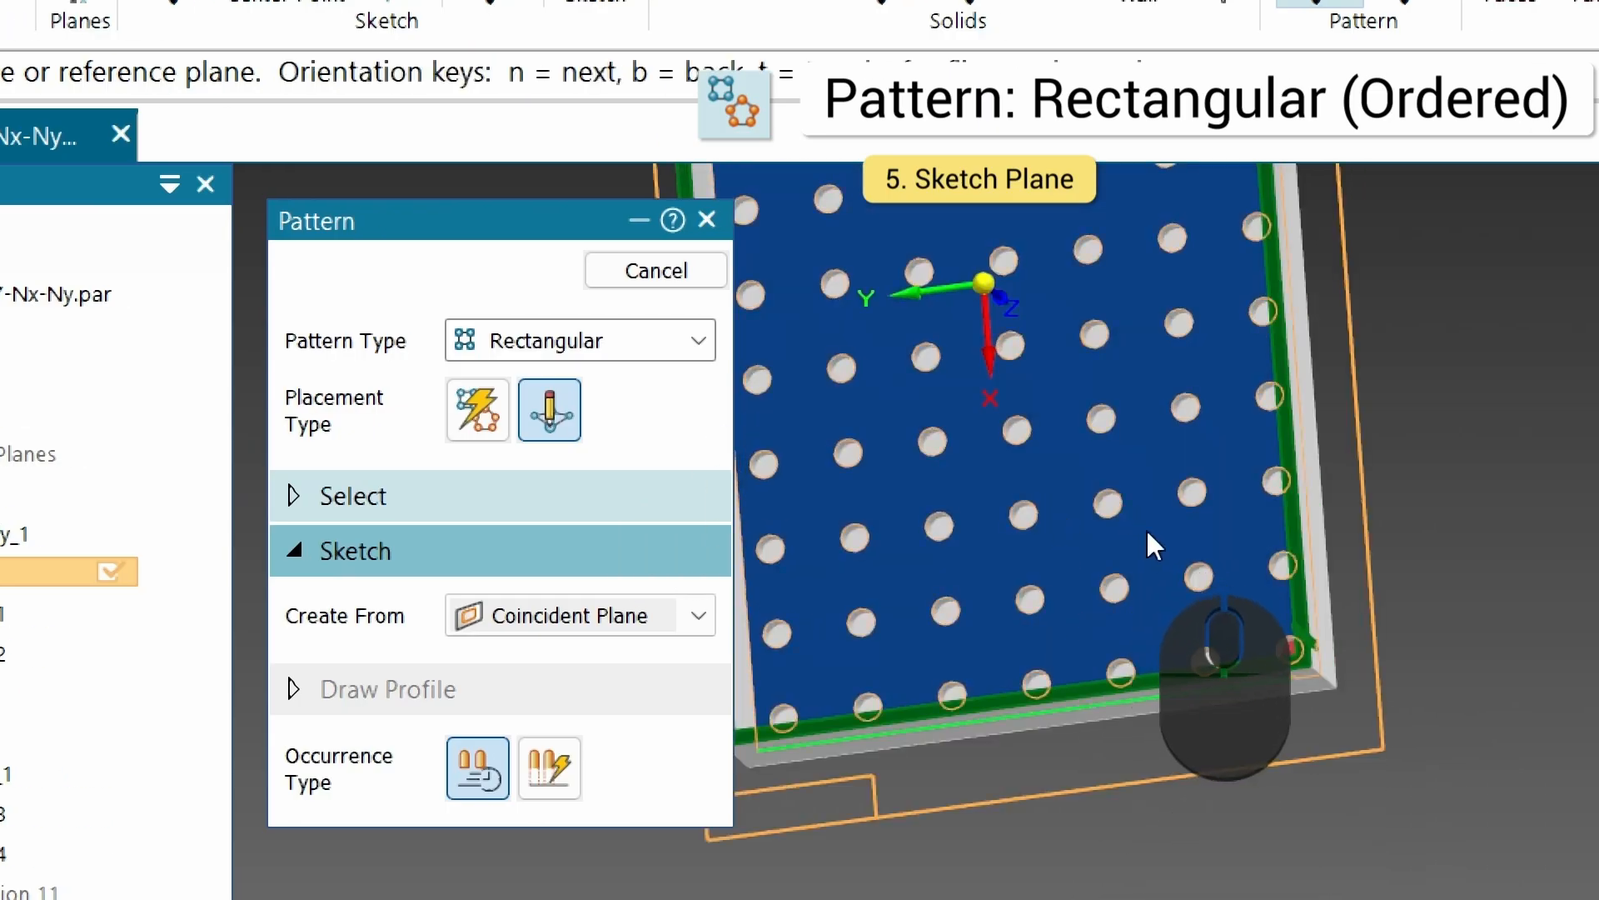
scroll(1167, 658, up, 2)
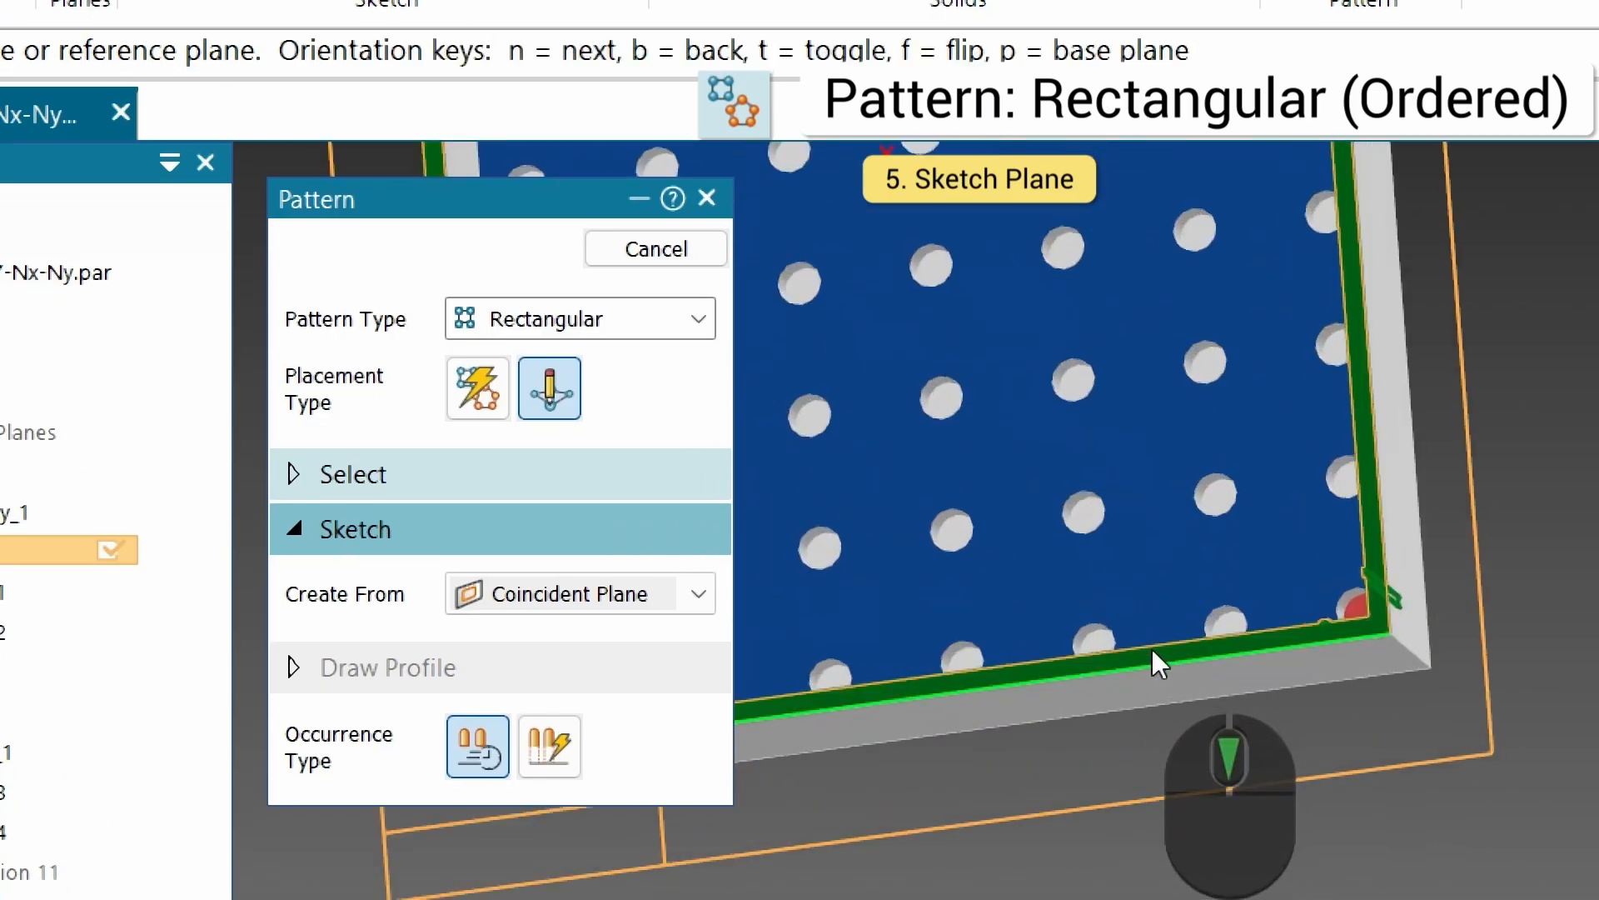
click(1151, 646)
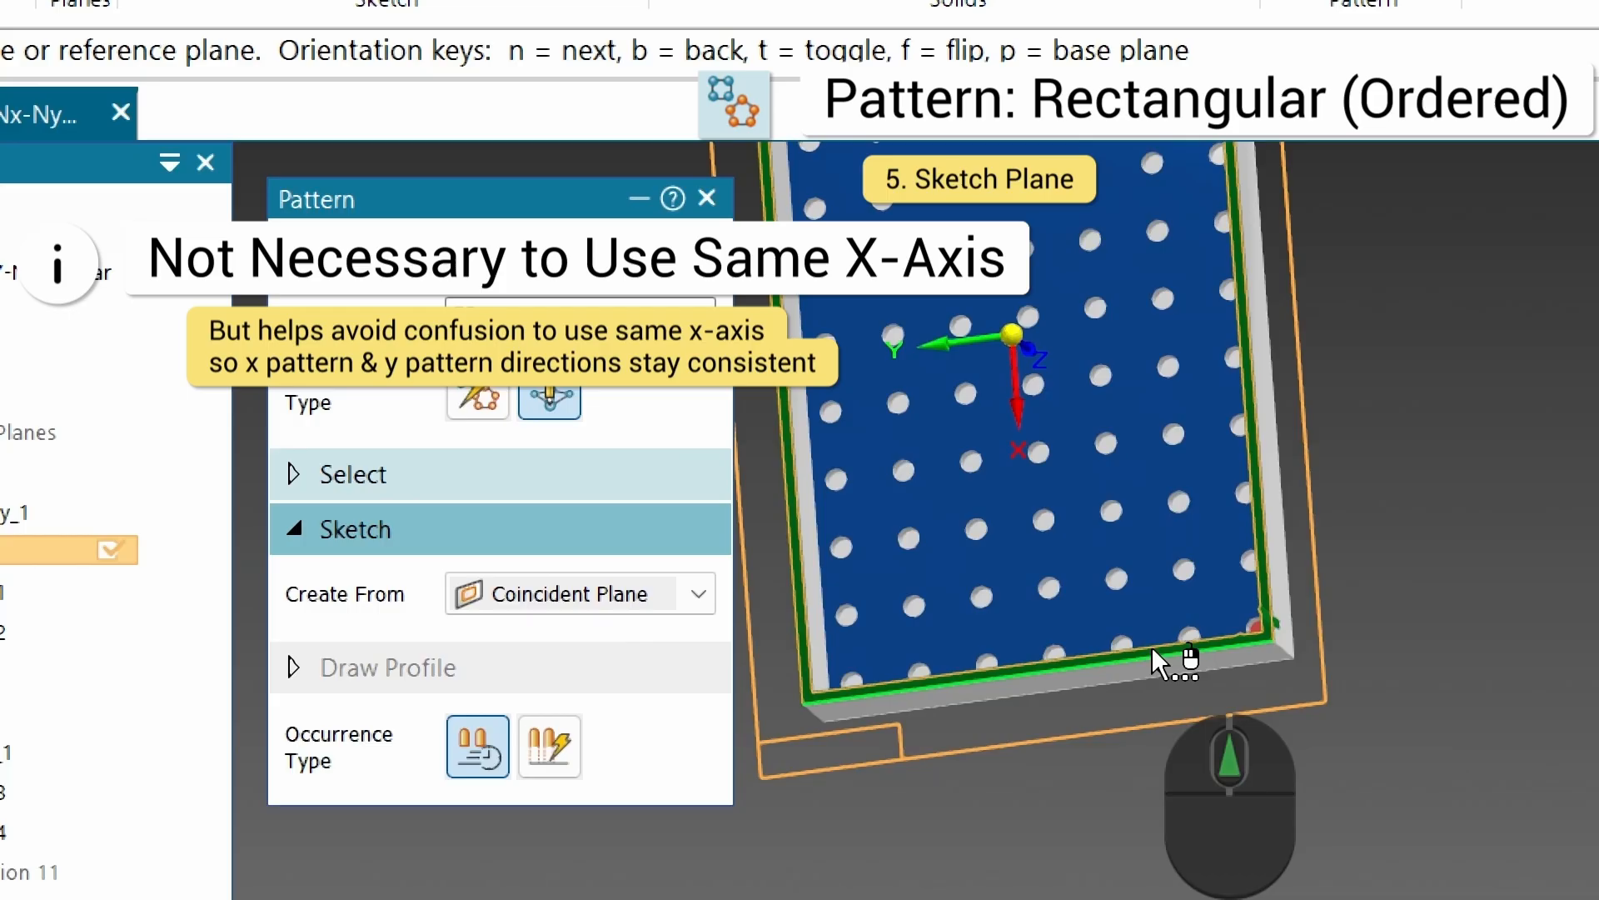
key(b)
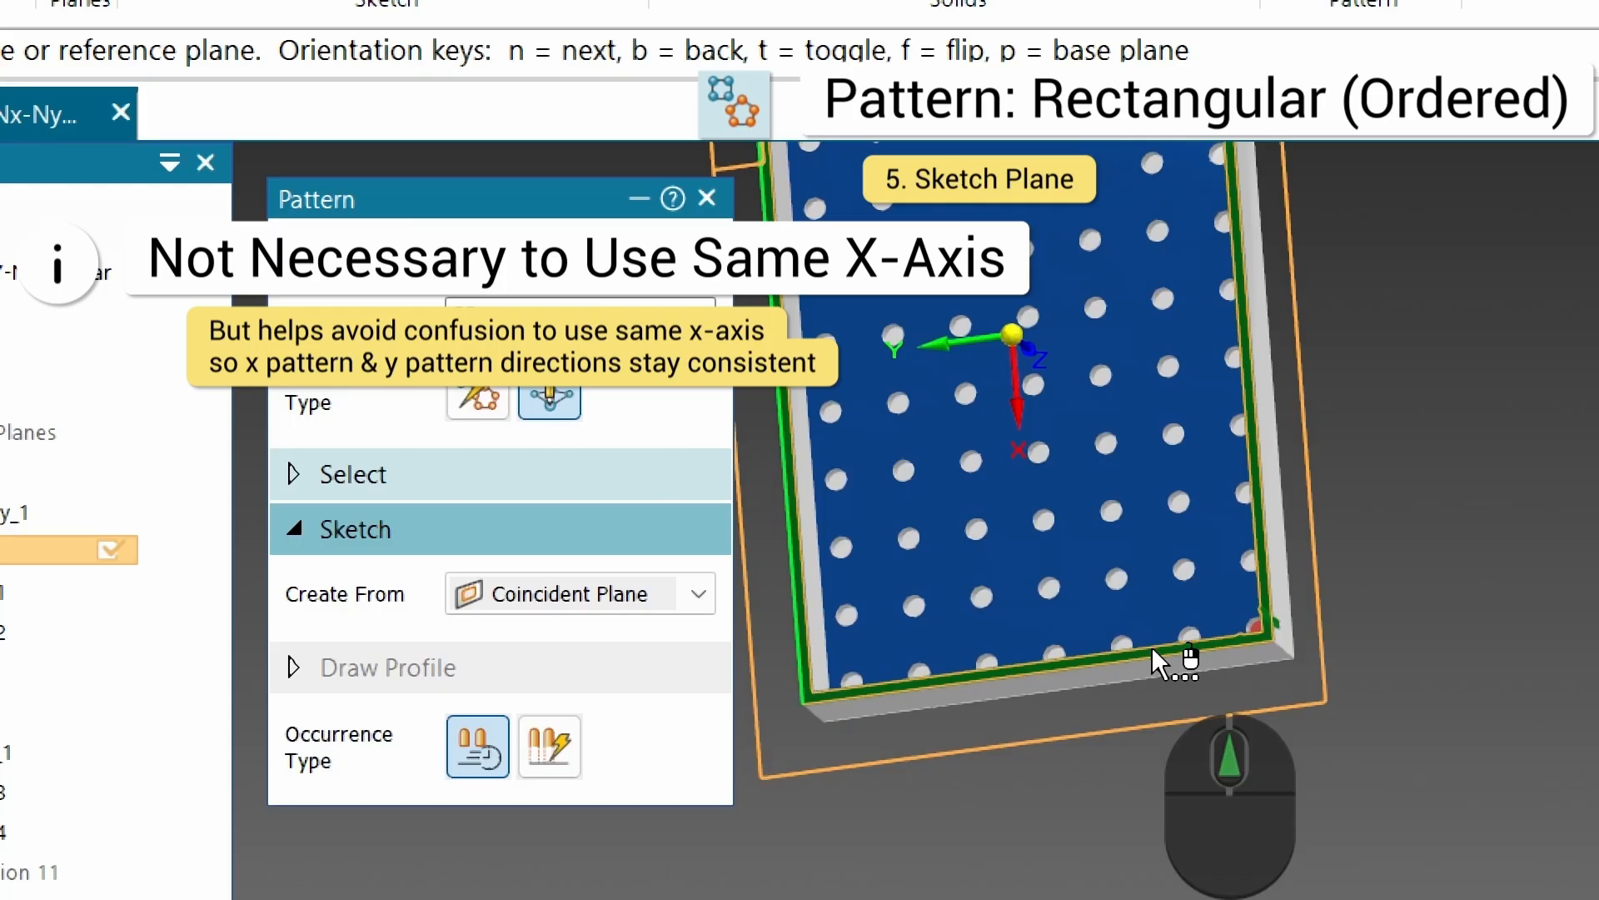
key(n)
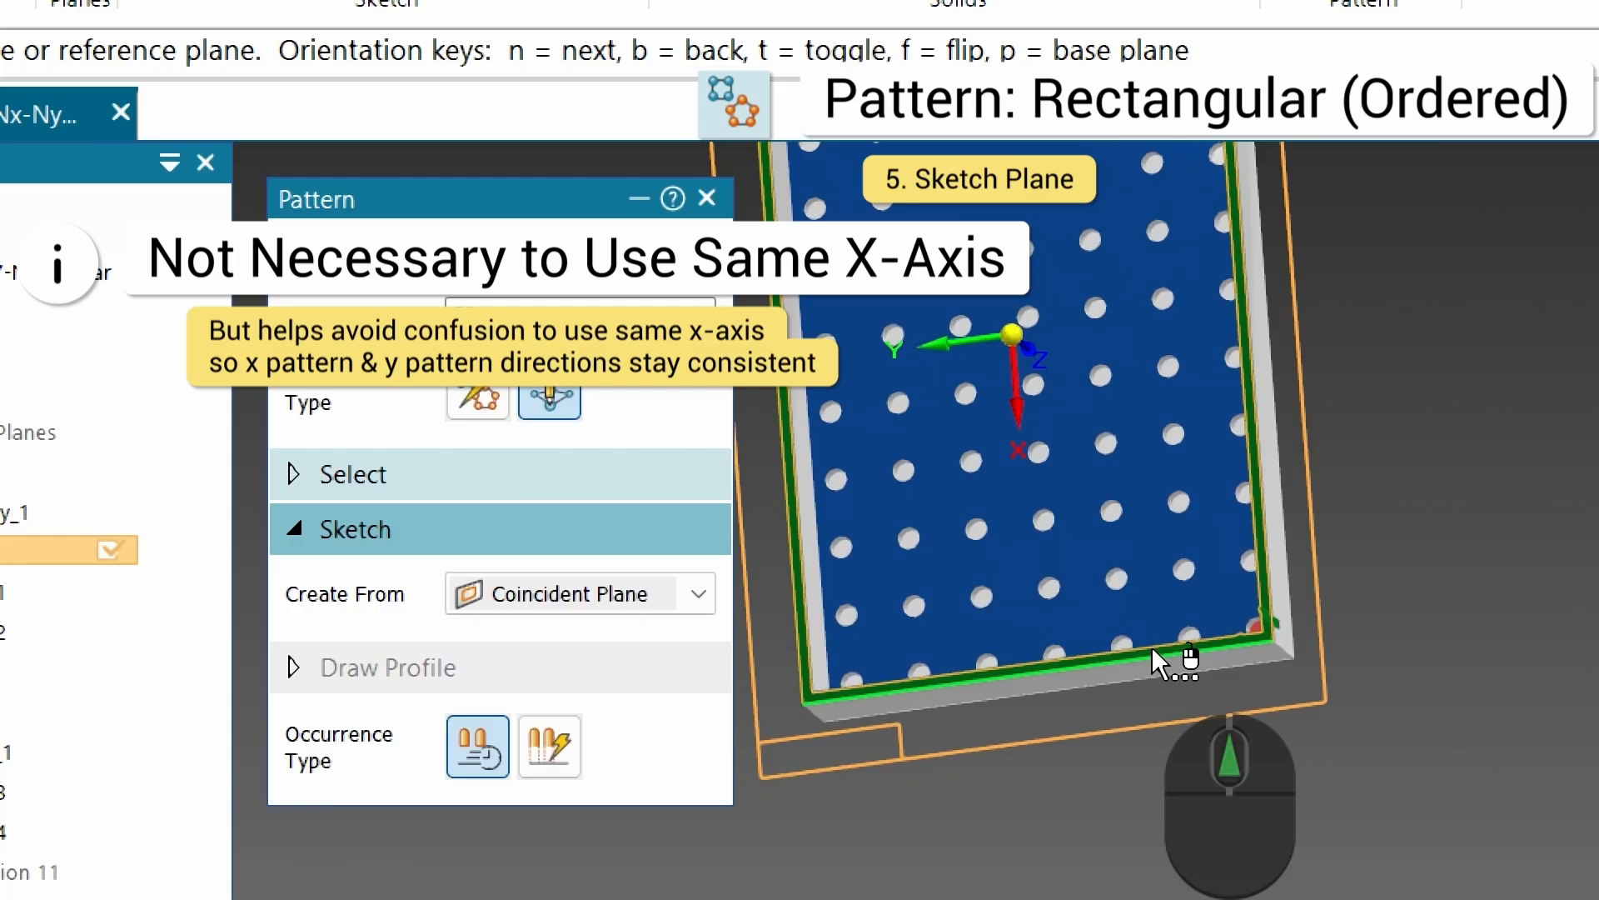
key(n)
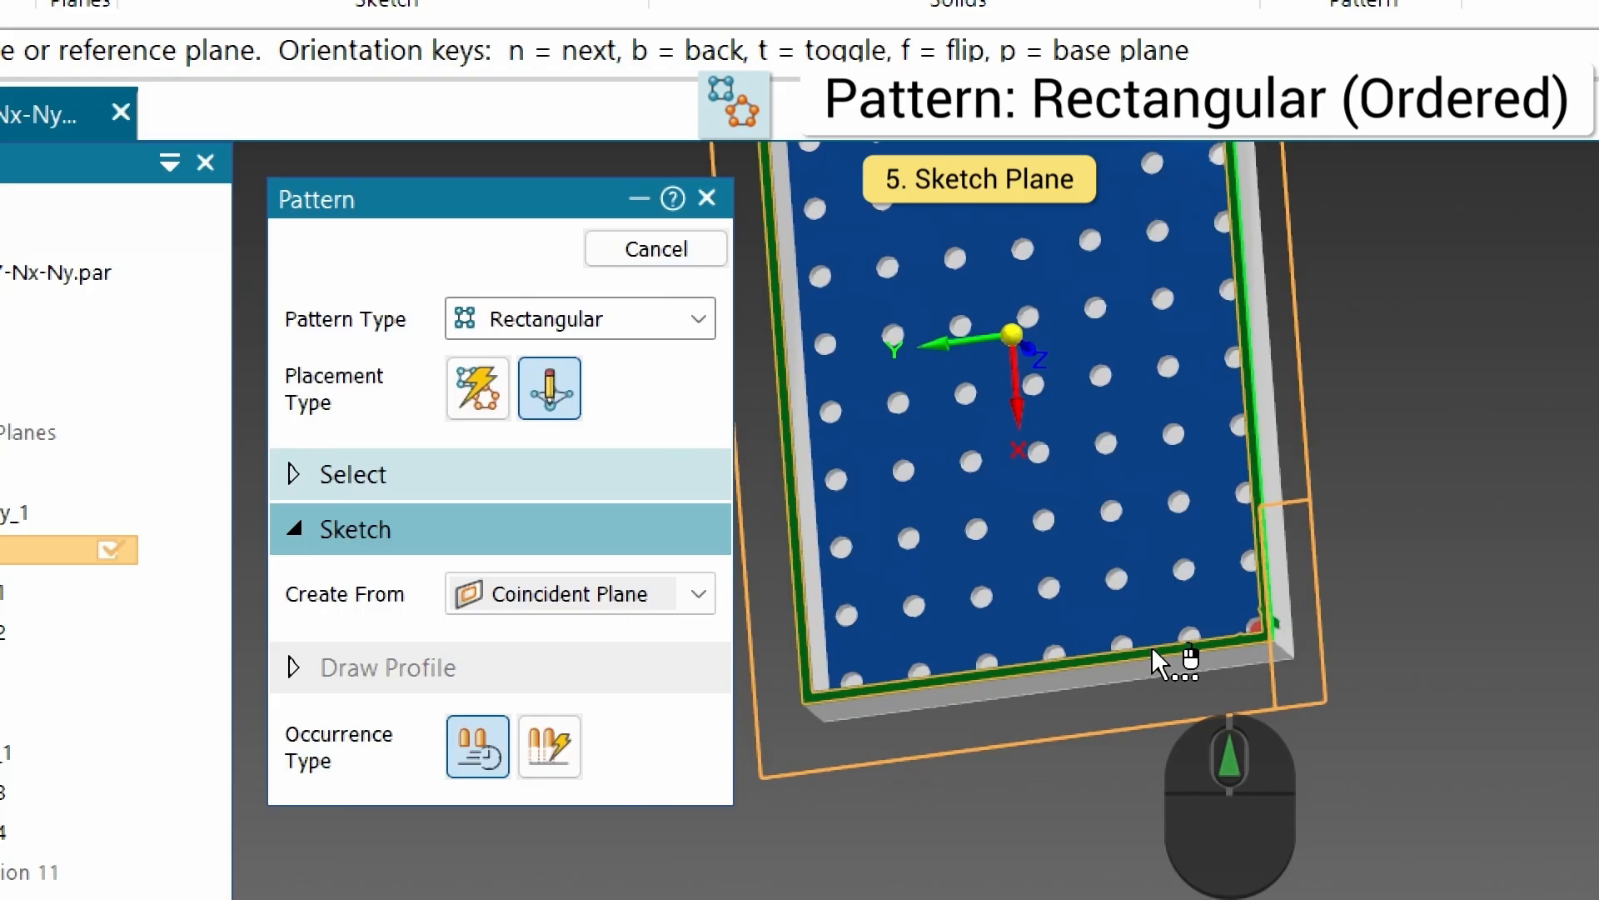
click(1152, 647)
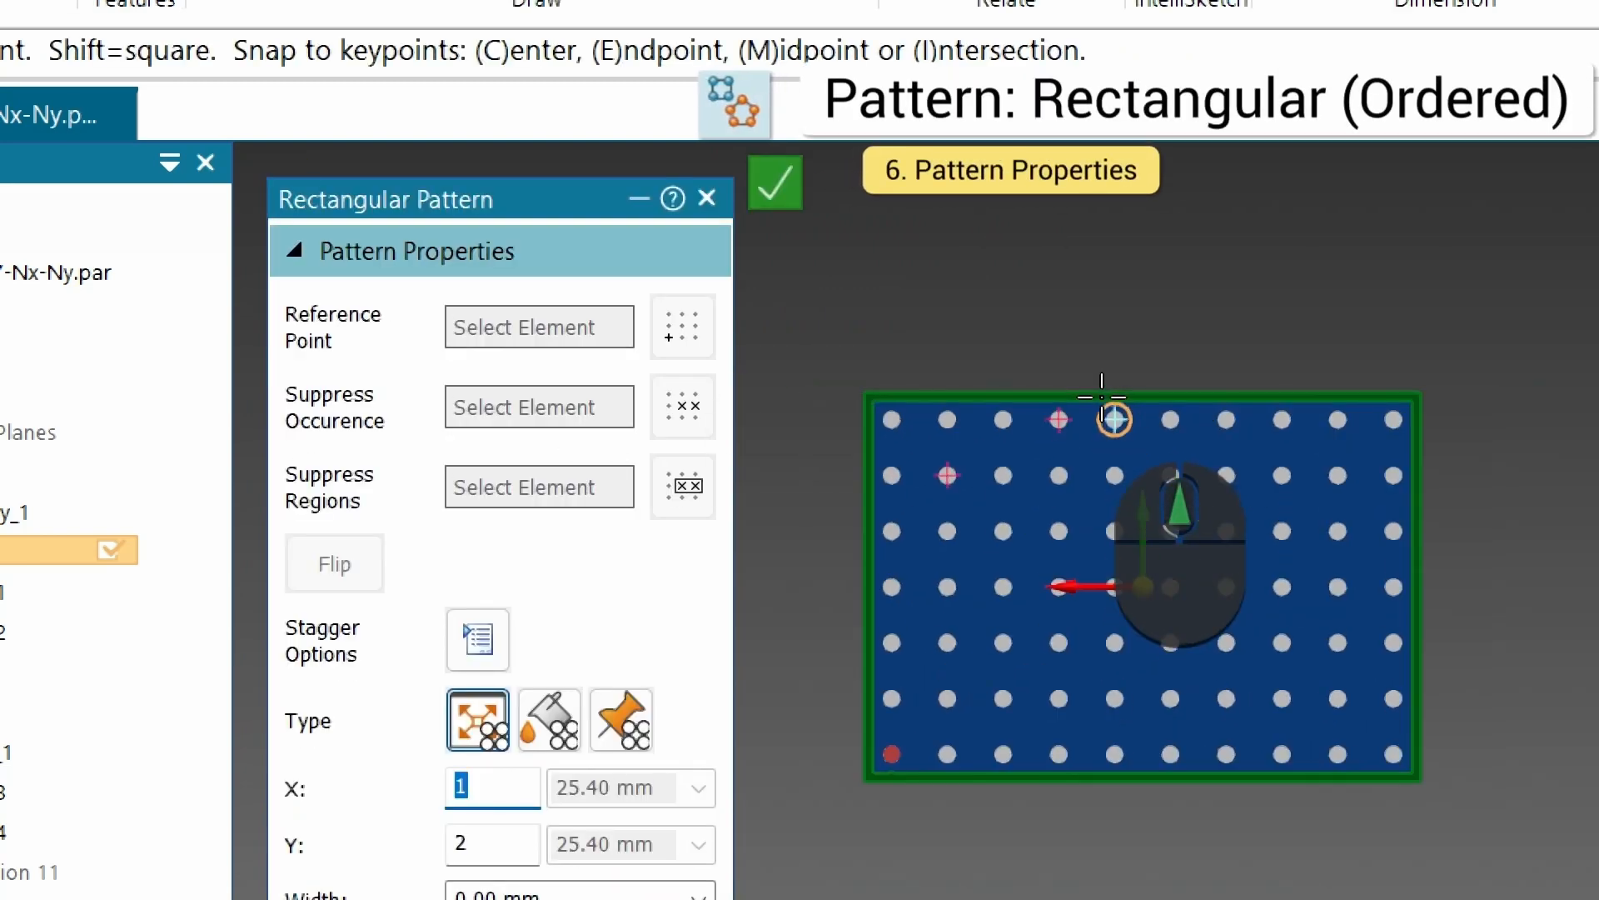
Step: Set the pattern's occurrence counts to 3 in X and 1 in Y
scroll(1102, 398, up, 3)
scroll(1148, 473, down, 3)
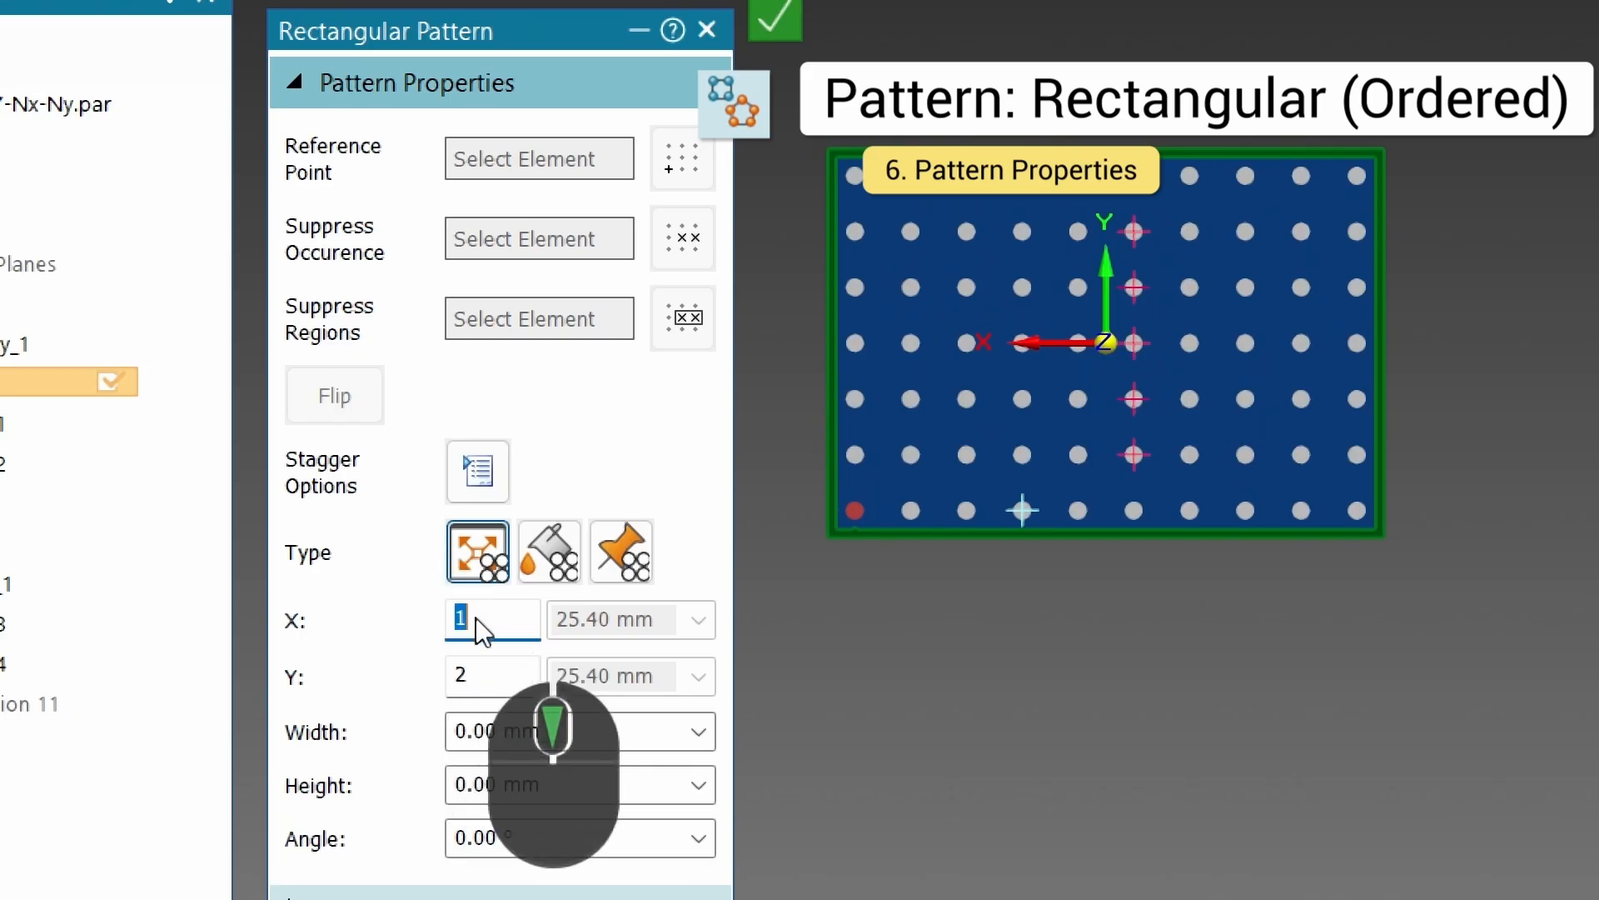
click(460, 620)
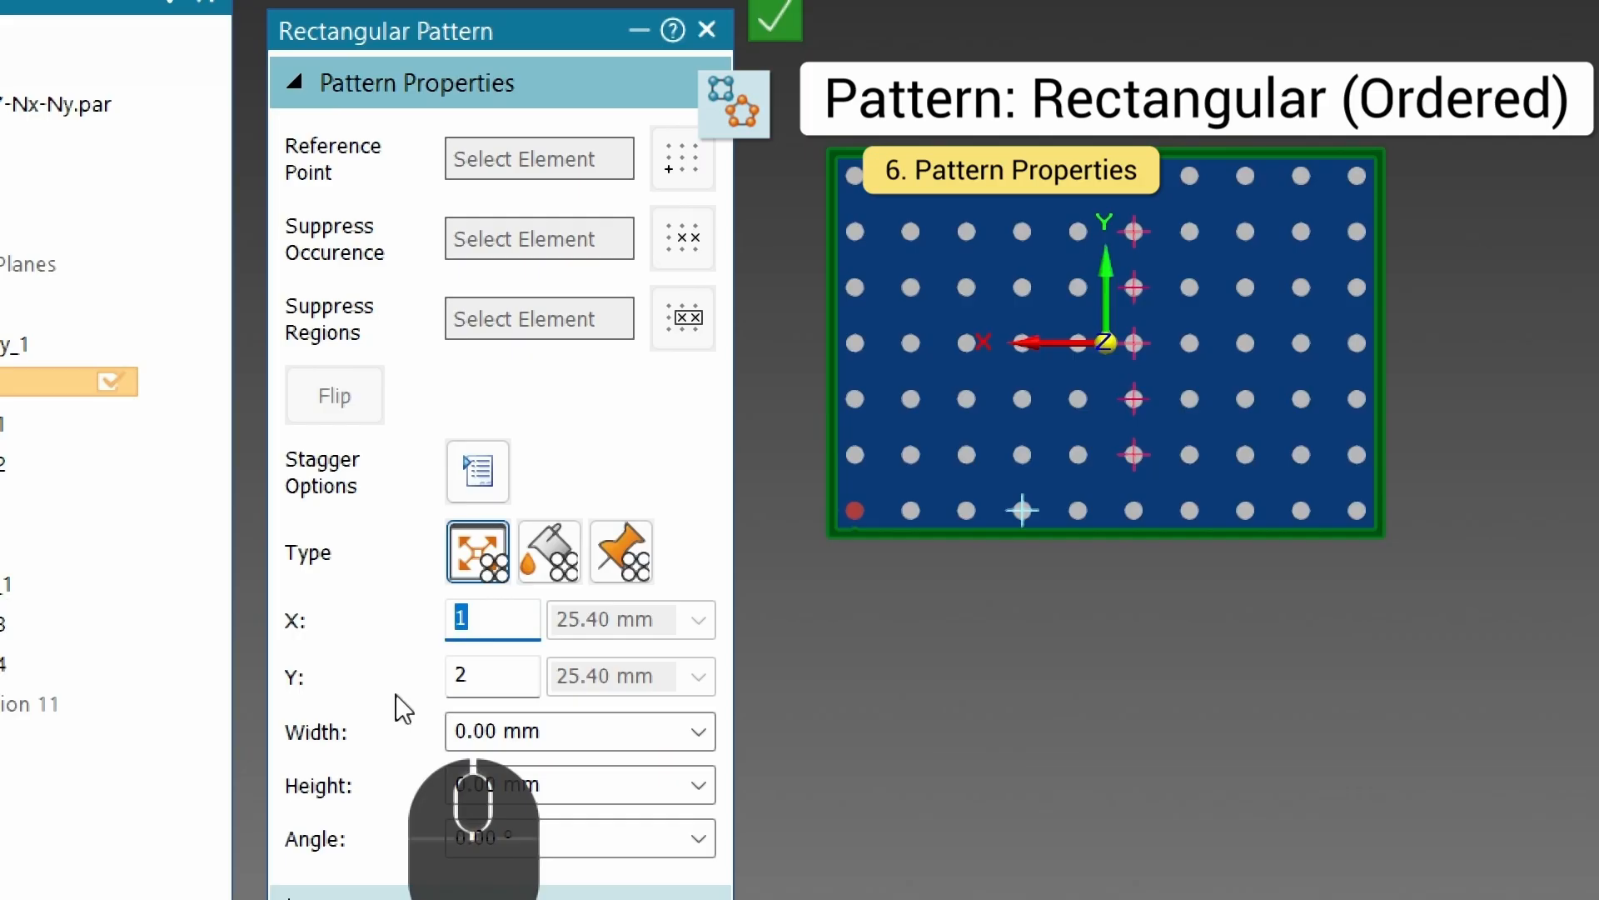
text(3)
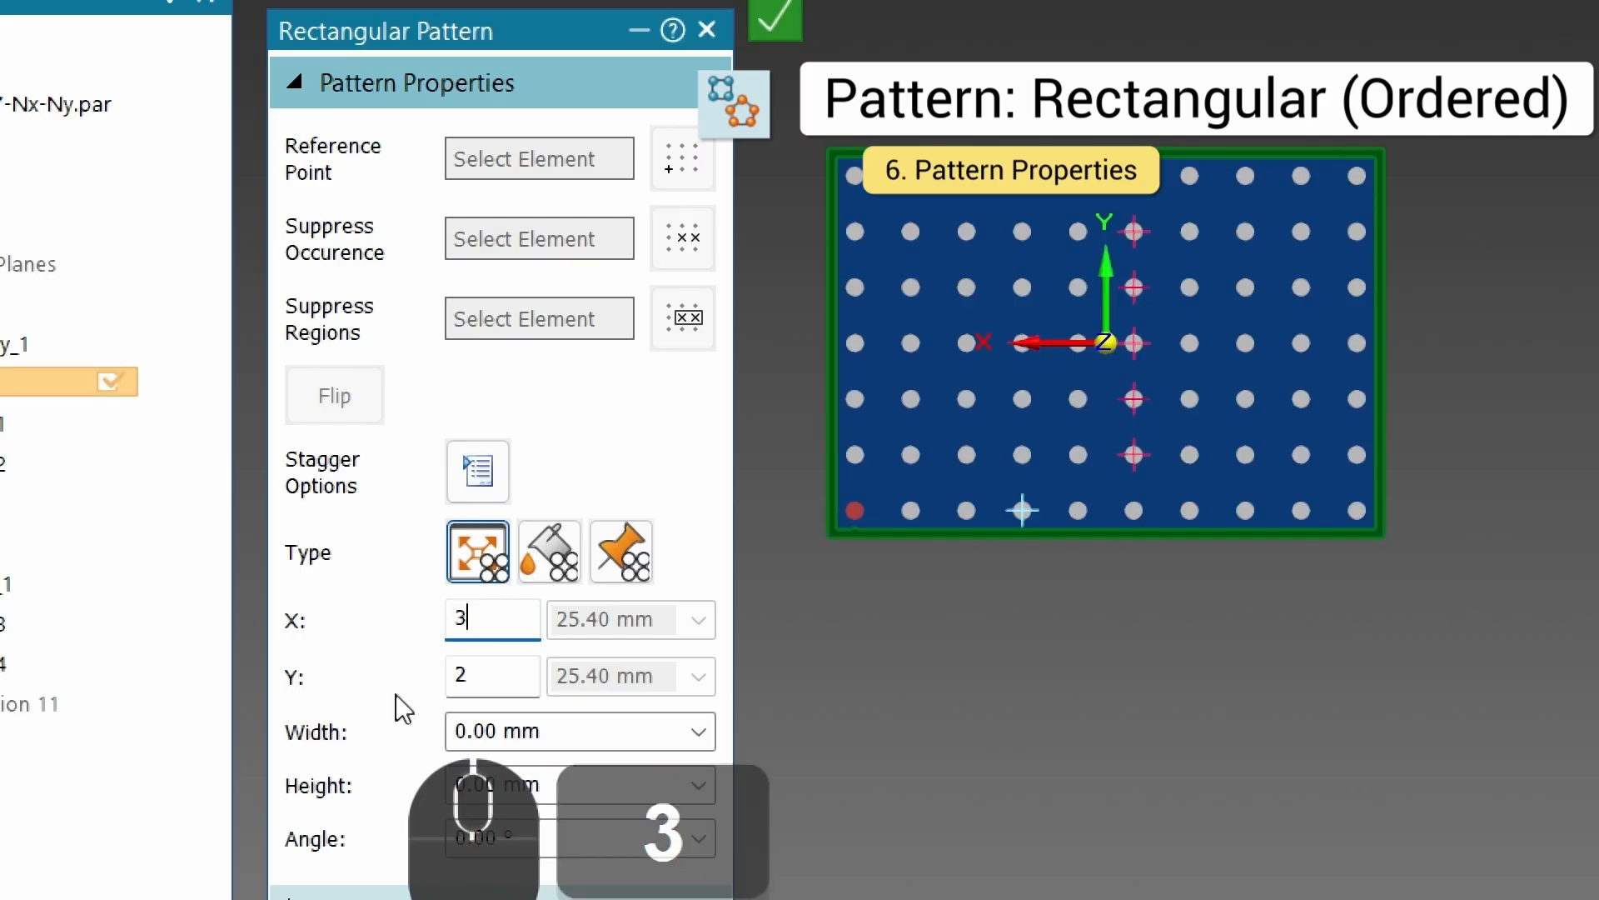
key(Tab)
text(1)
key(Tab)
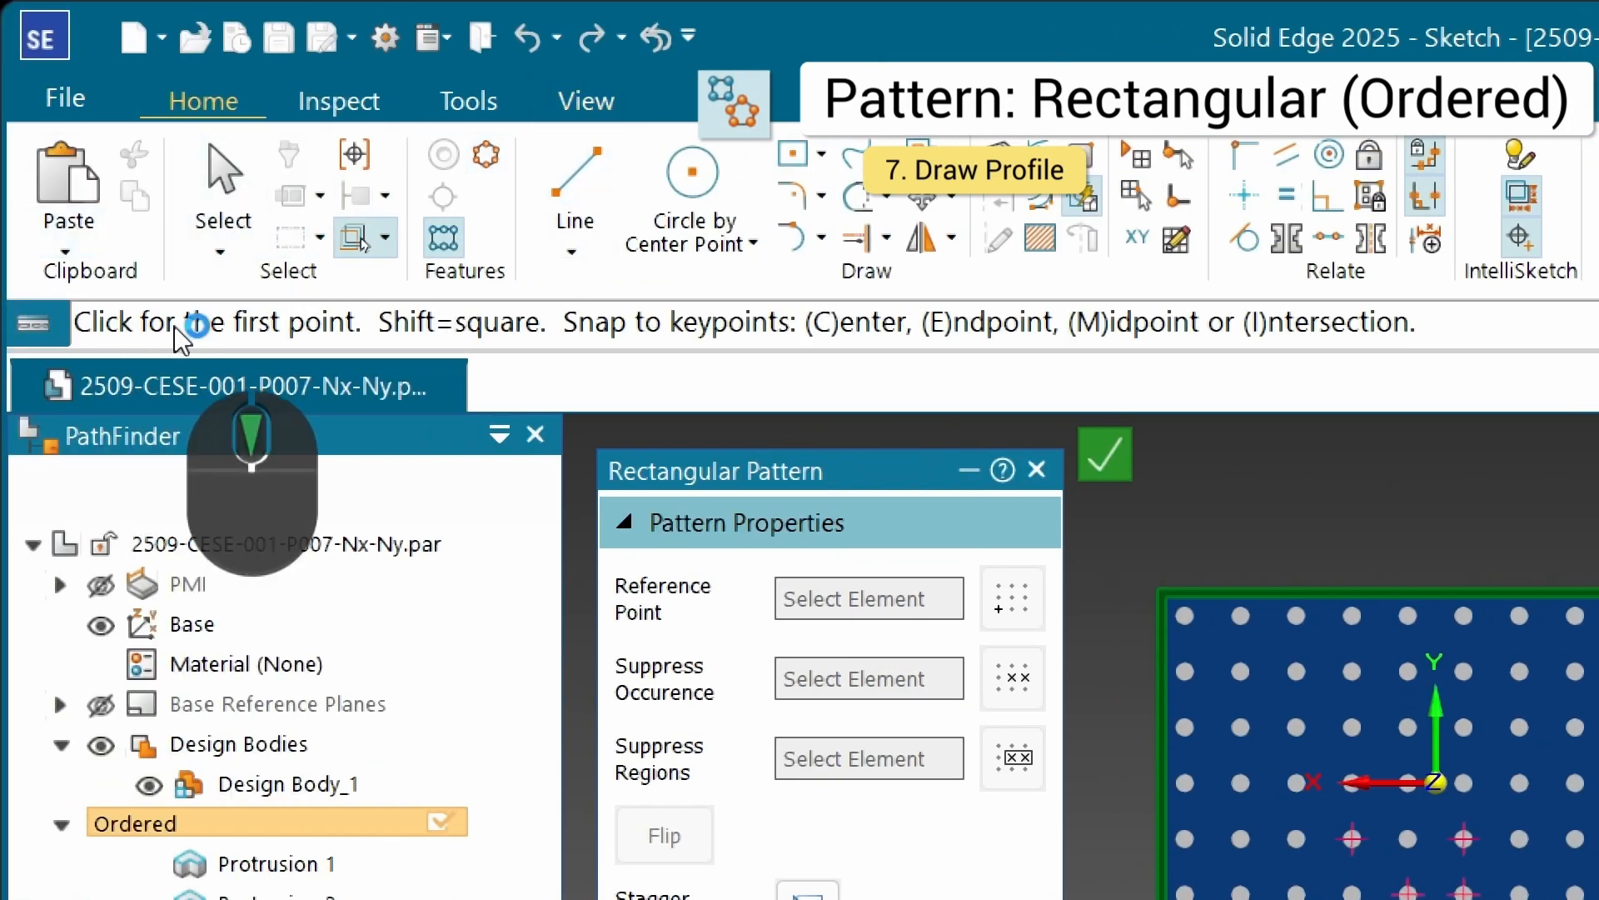
Step: Start the pattern rectangle at the centre of the red circular recess in the brick's corner
scroll(1317, 489, up, 4)
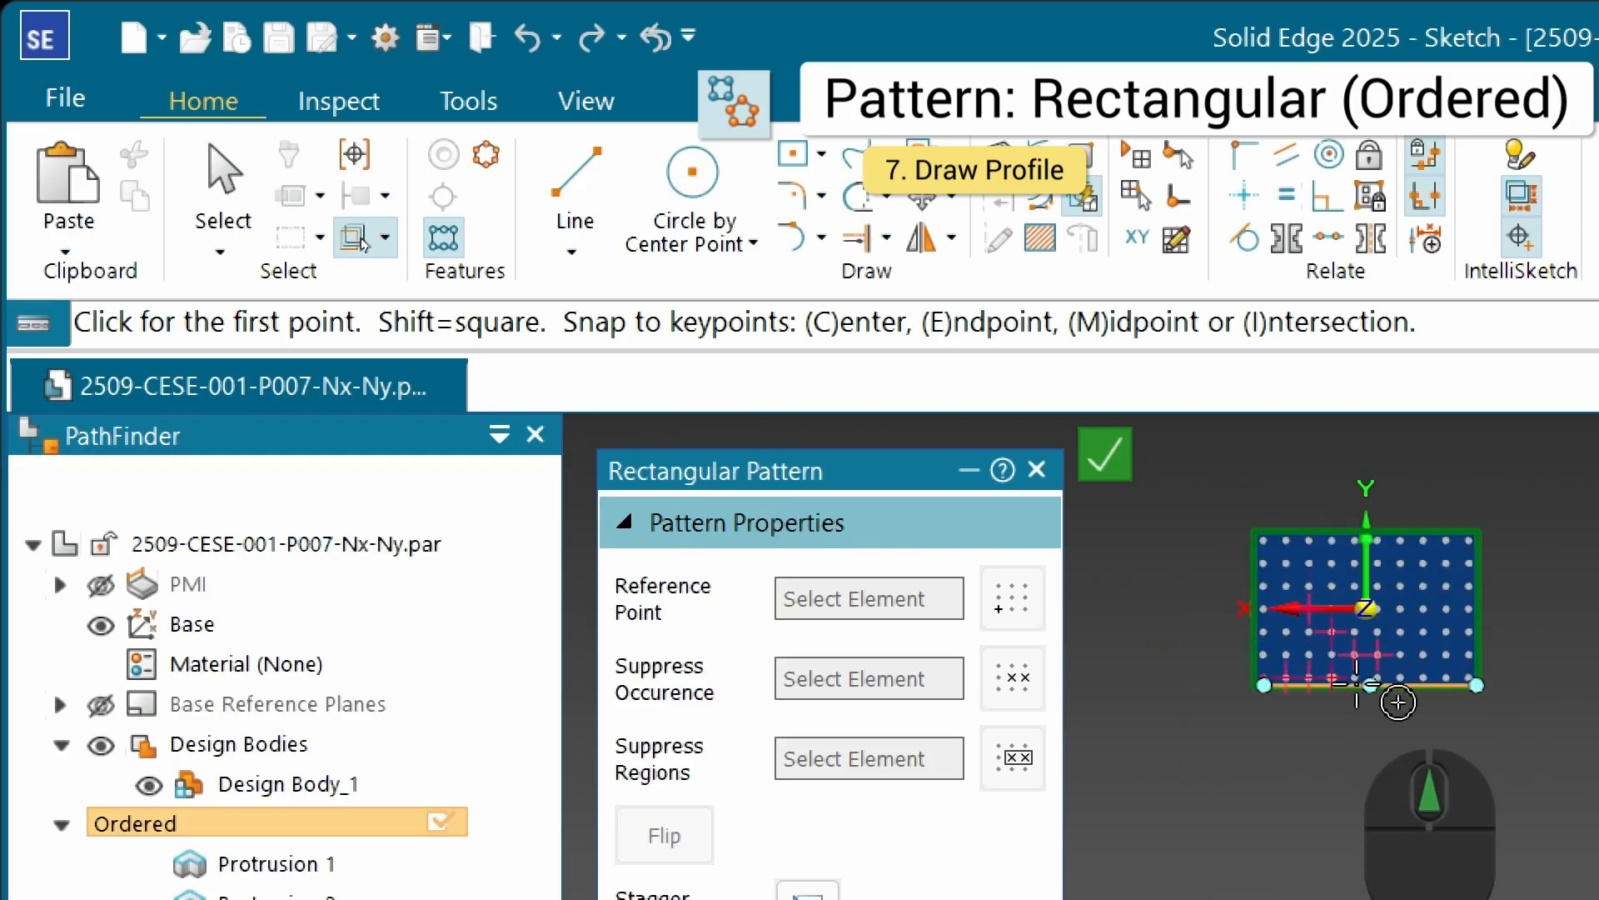
scroll(1361, 695, down, 3)
scroll(1250, 675, down, 5)
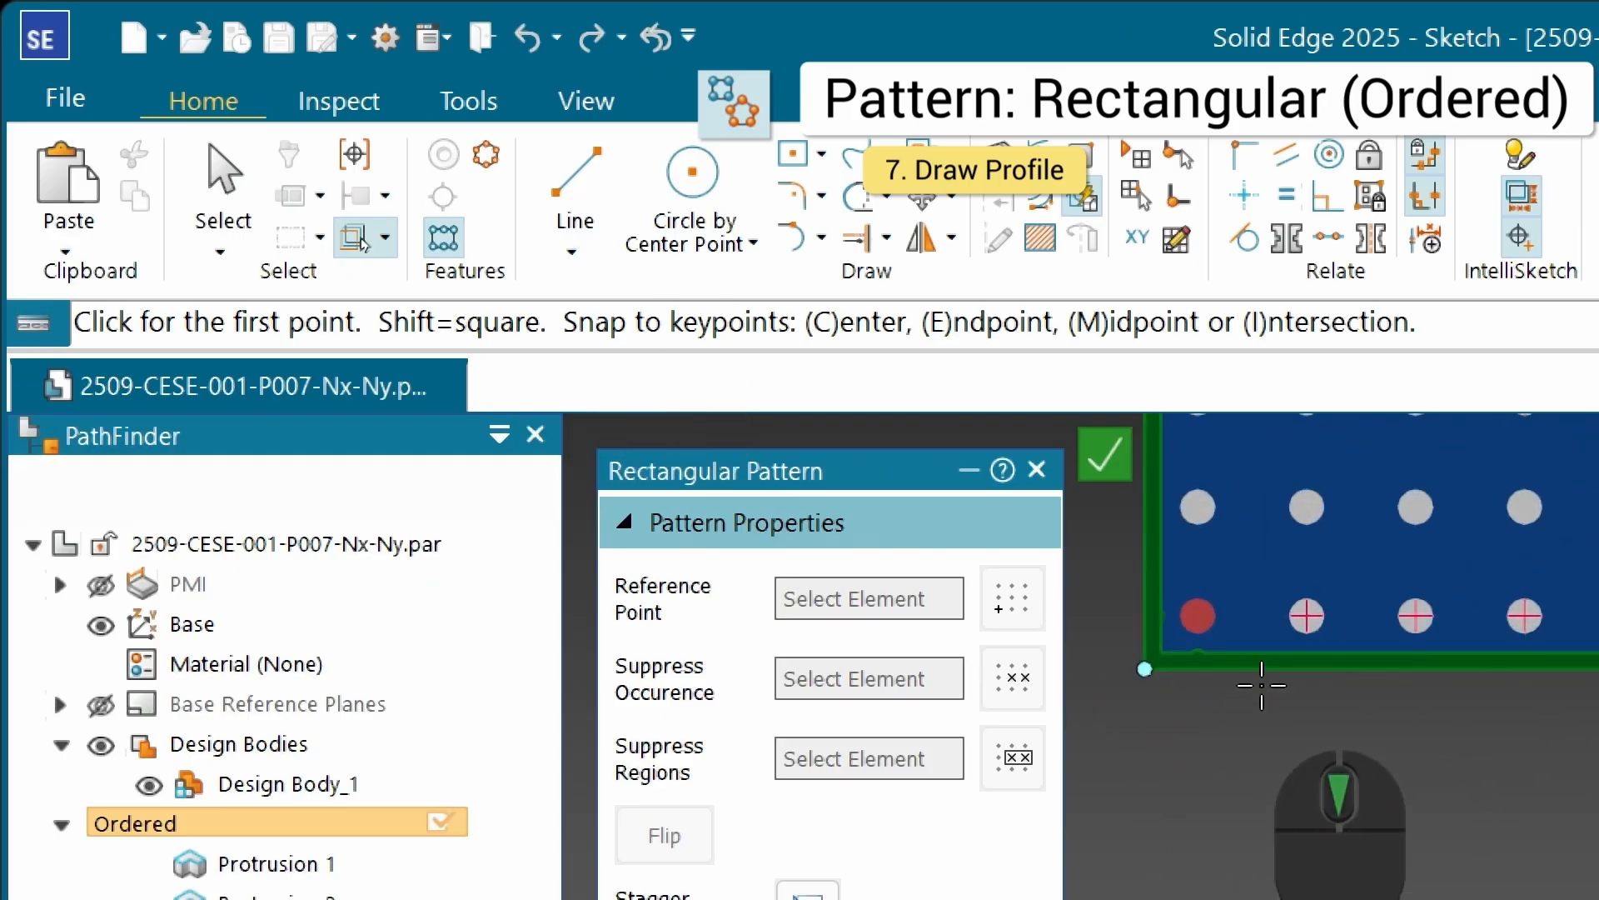
scroll(1241, 644, down, 4)
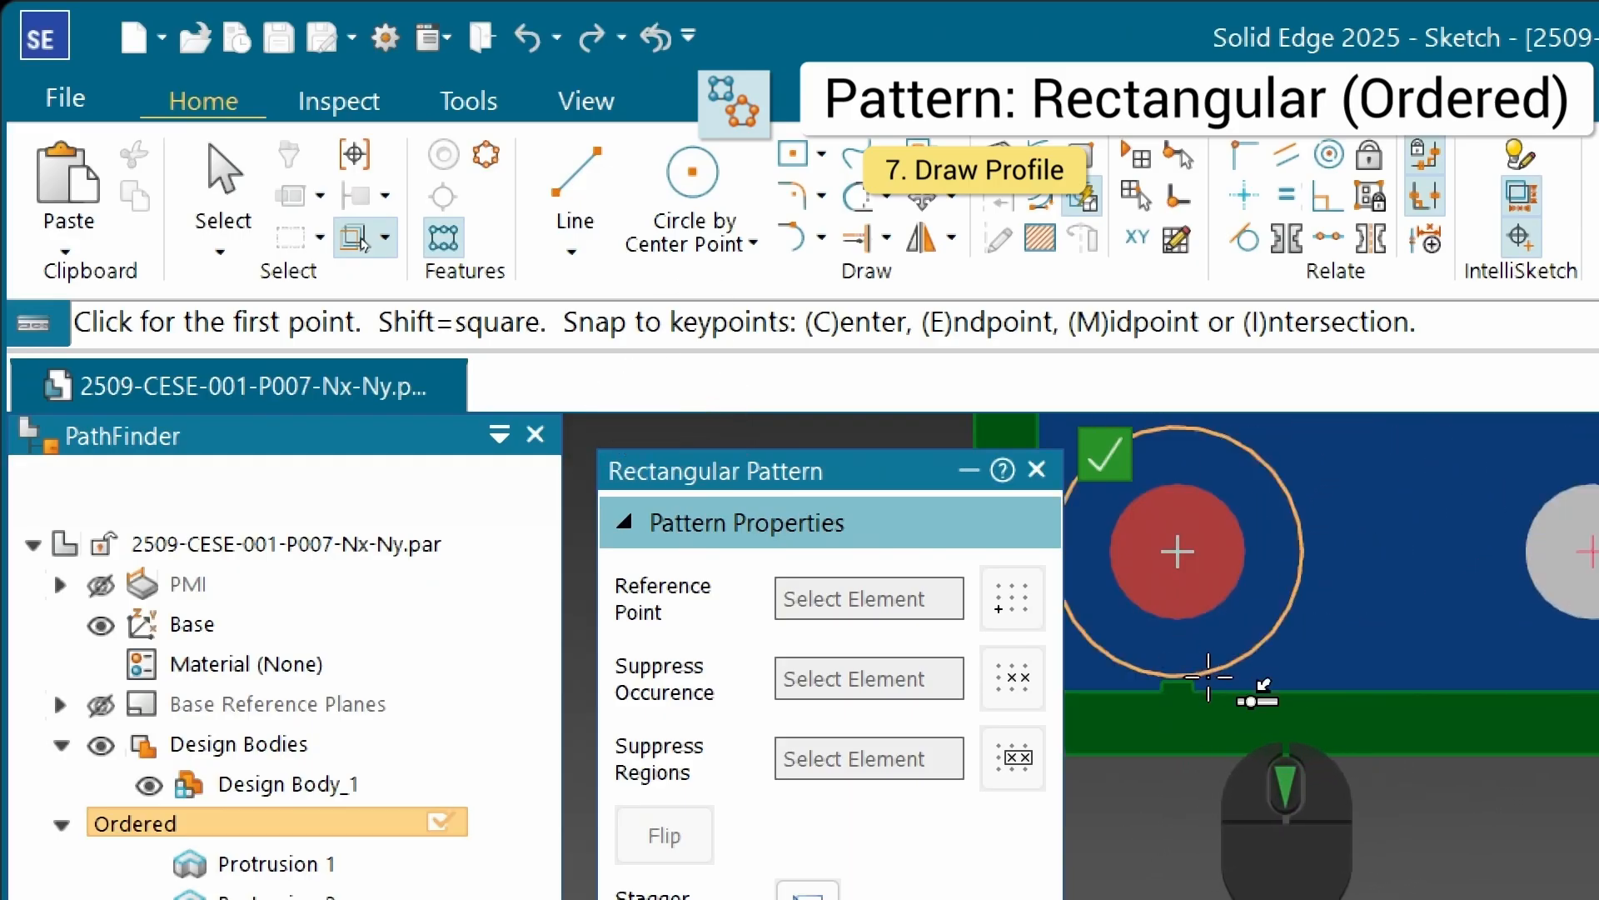
scroll(1249, 679, up, 2)
scroll(1217, 696, down, 4)
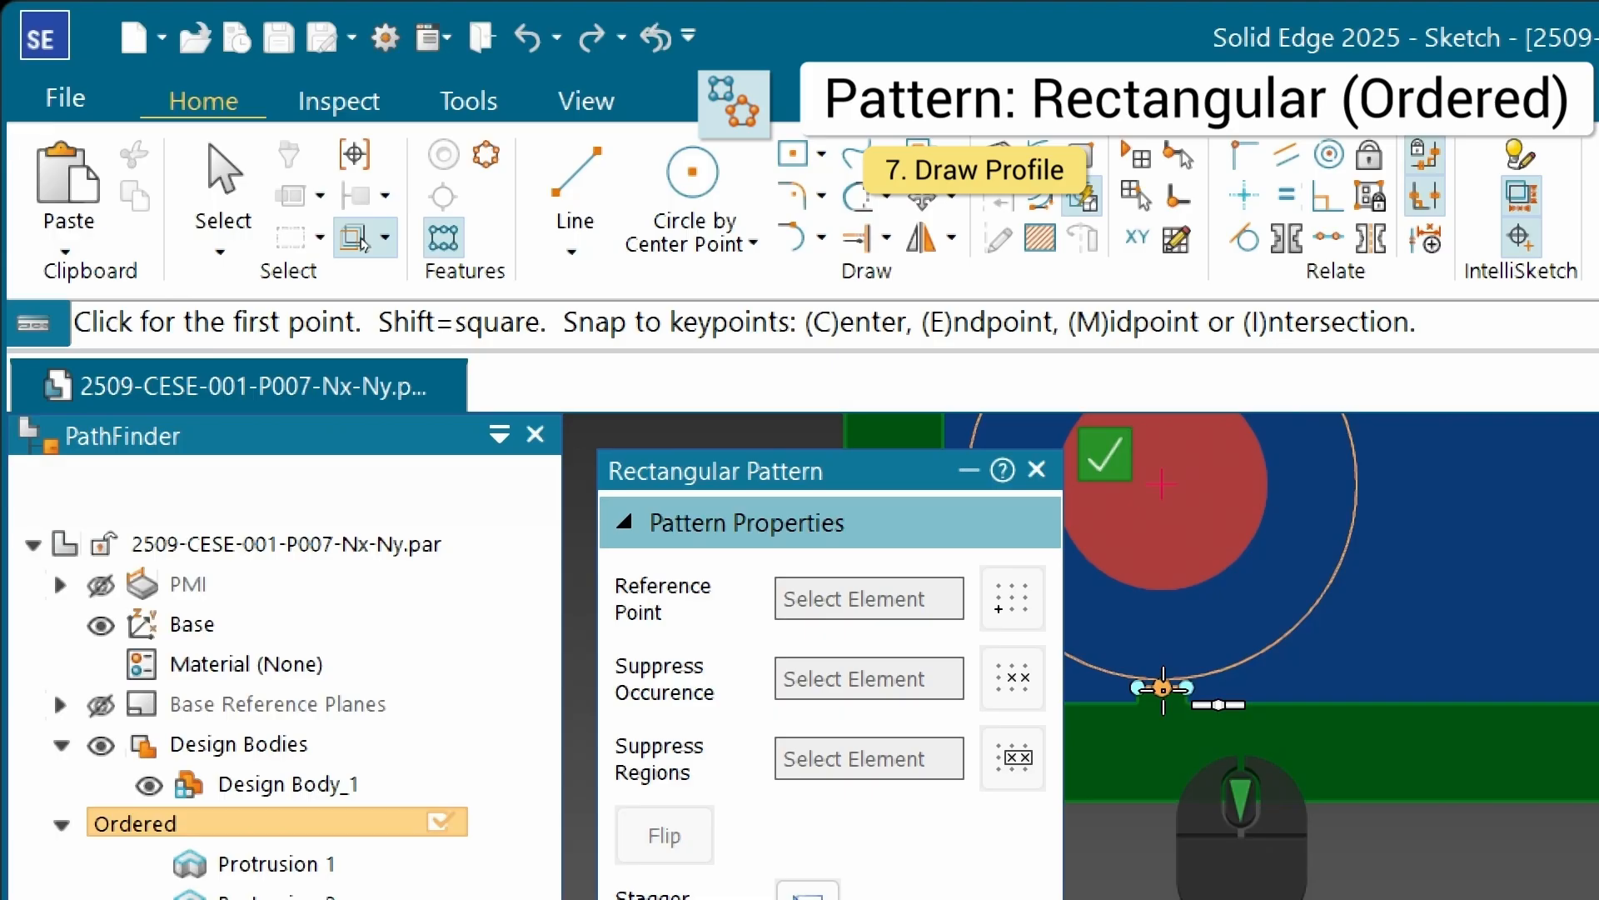
scroll(1160, 714, down, 3)
scroll(1130, 708, up, 4)
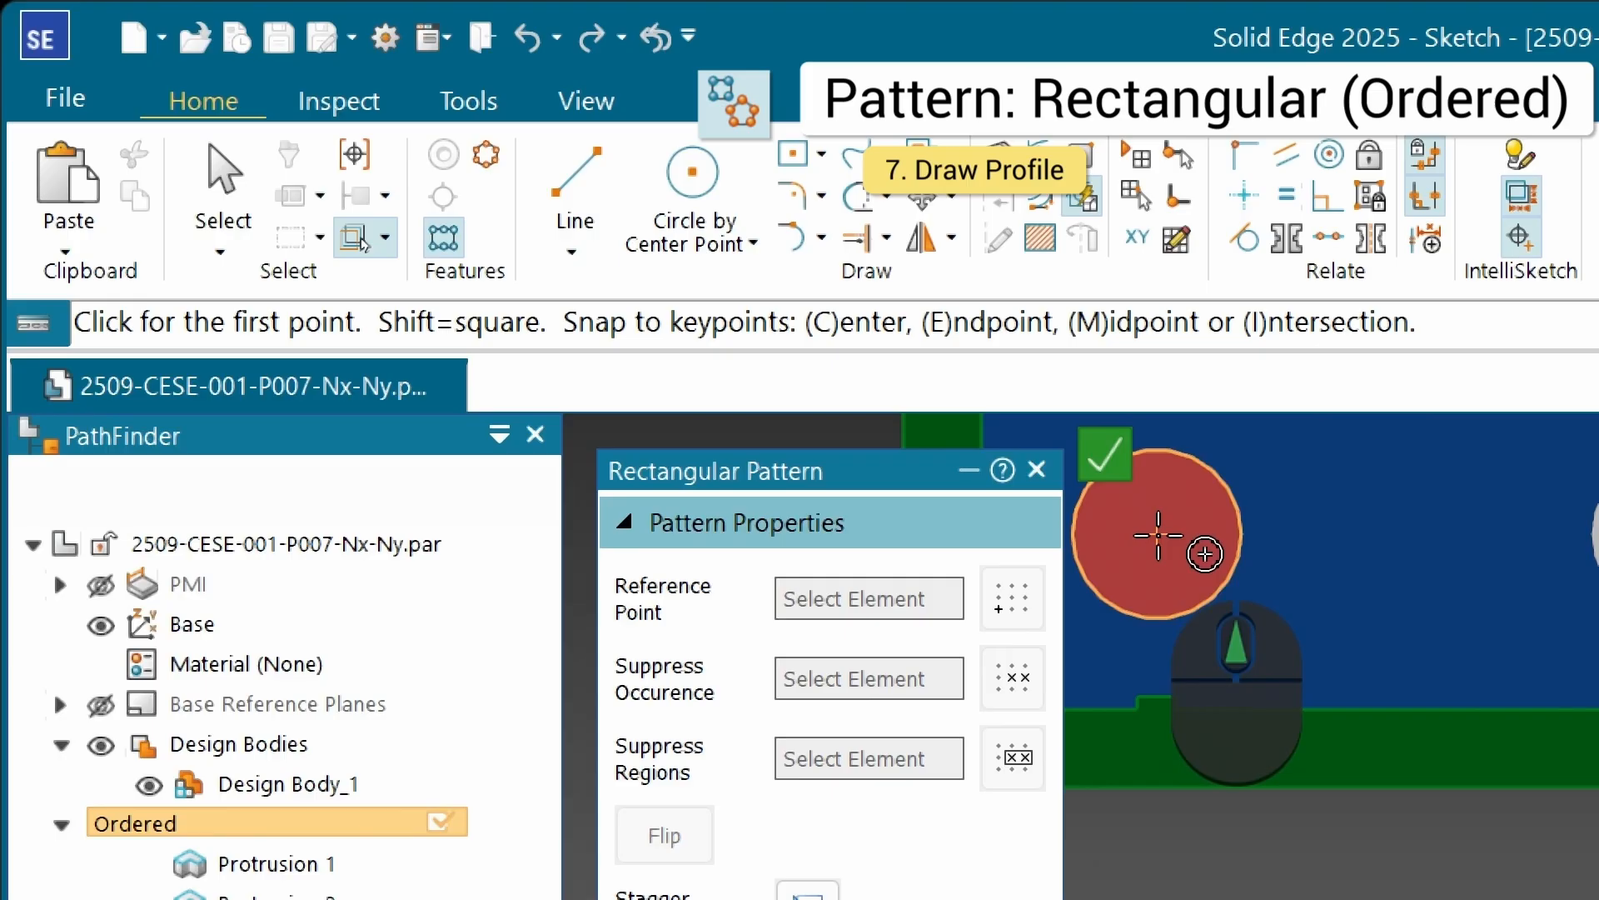
click(1158, 535)
Step: Finish the pattern rectangle freehand near the diagonally opposite corner, about 8 mm and 7 mm inside the brick's outer edges
scroll(1198, 673, up, 8)
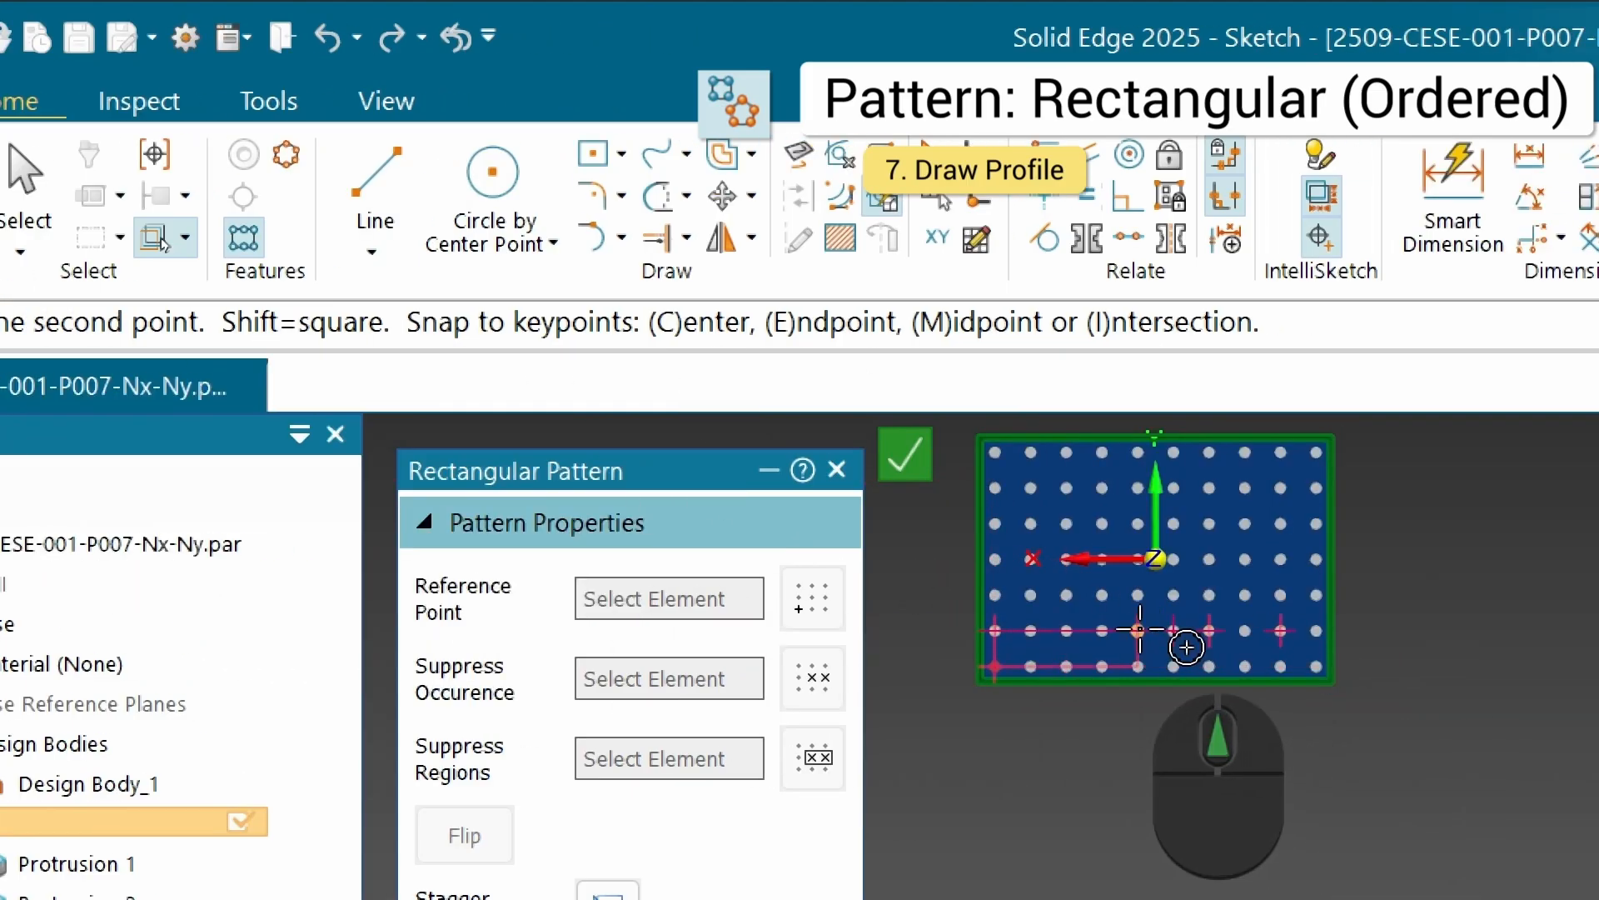
scroll(1380, 644, down, 3)
scroll(1181, 643, up, 2)
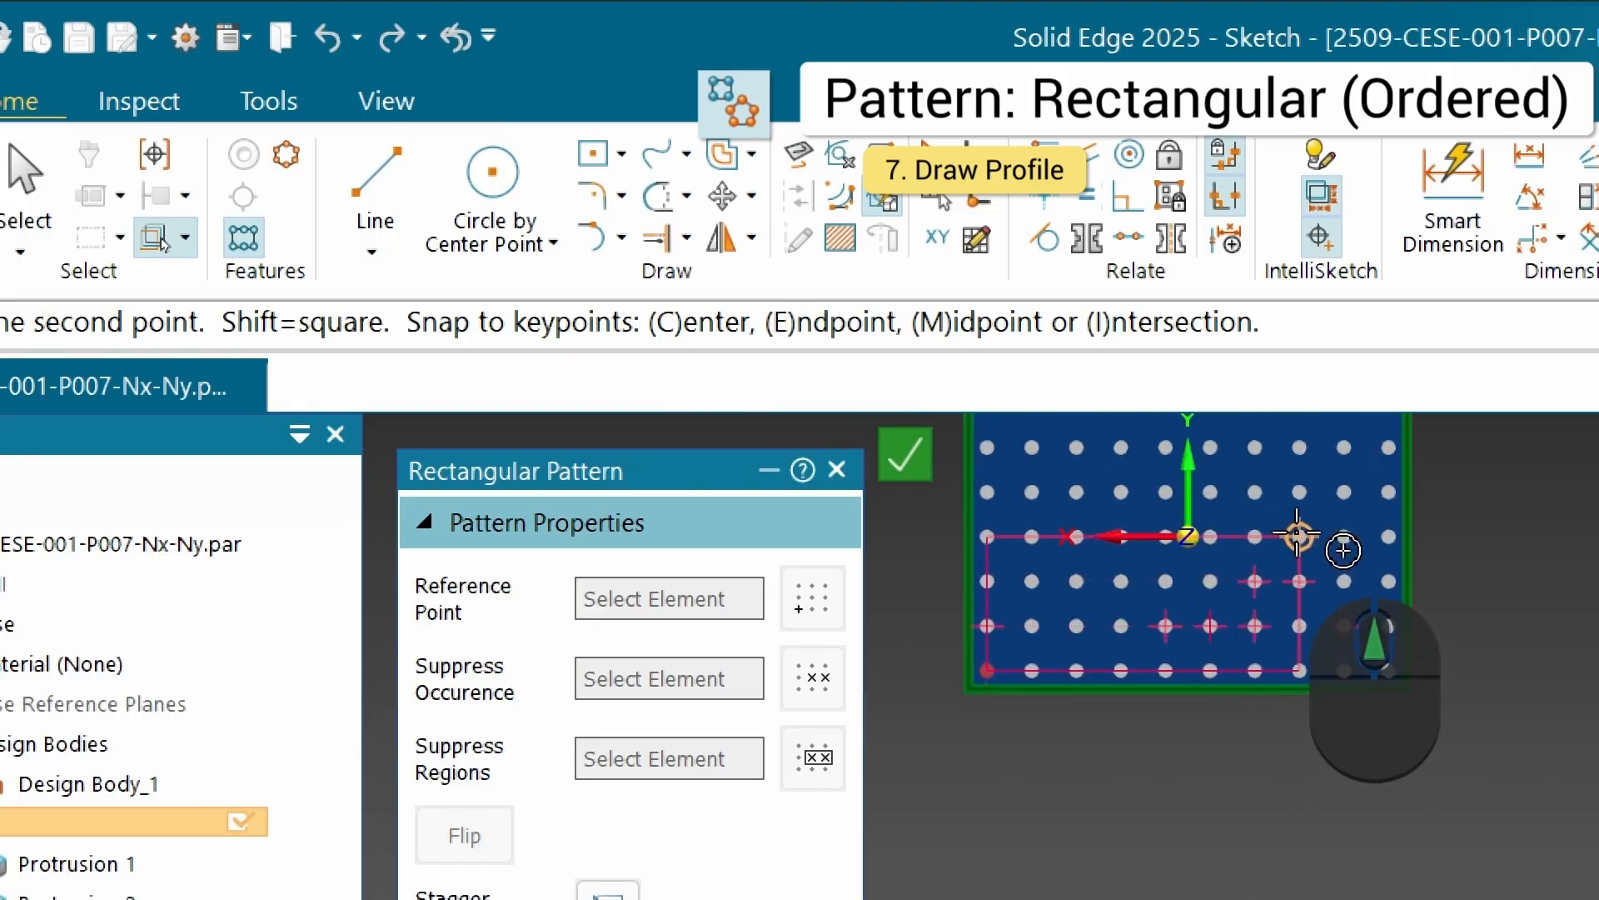
scroll(1335, 476, down, 2)
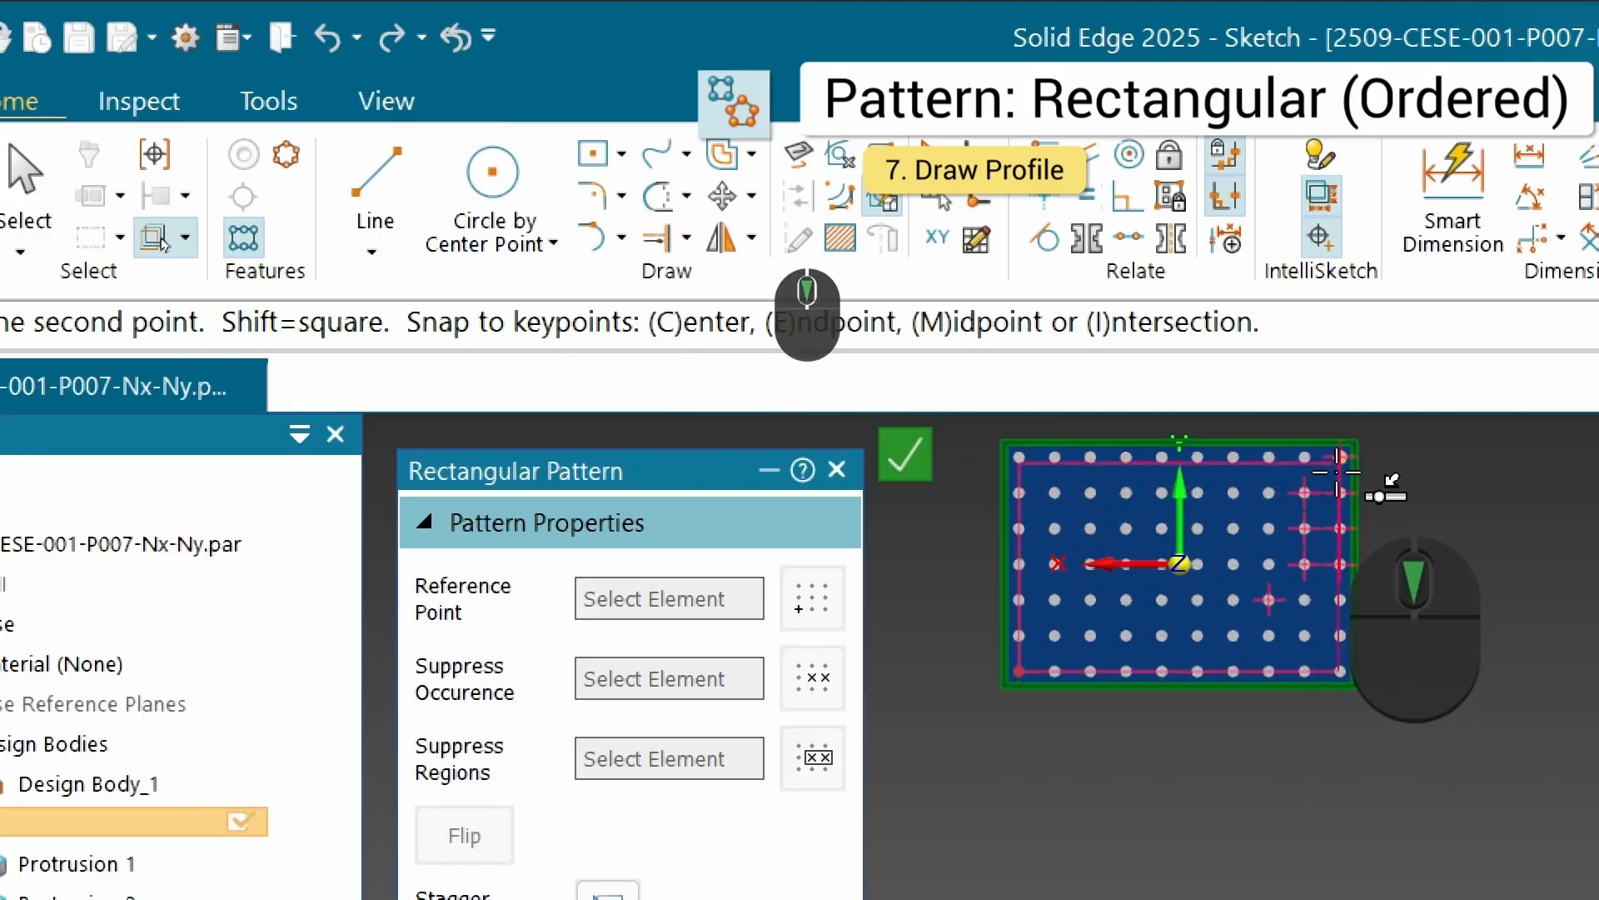
scroll(1337, 471, down, 2)
scroll(1361, 503, up, 2)
scroll(1291, 522, down, 4)
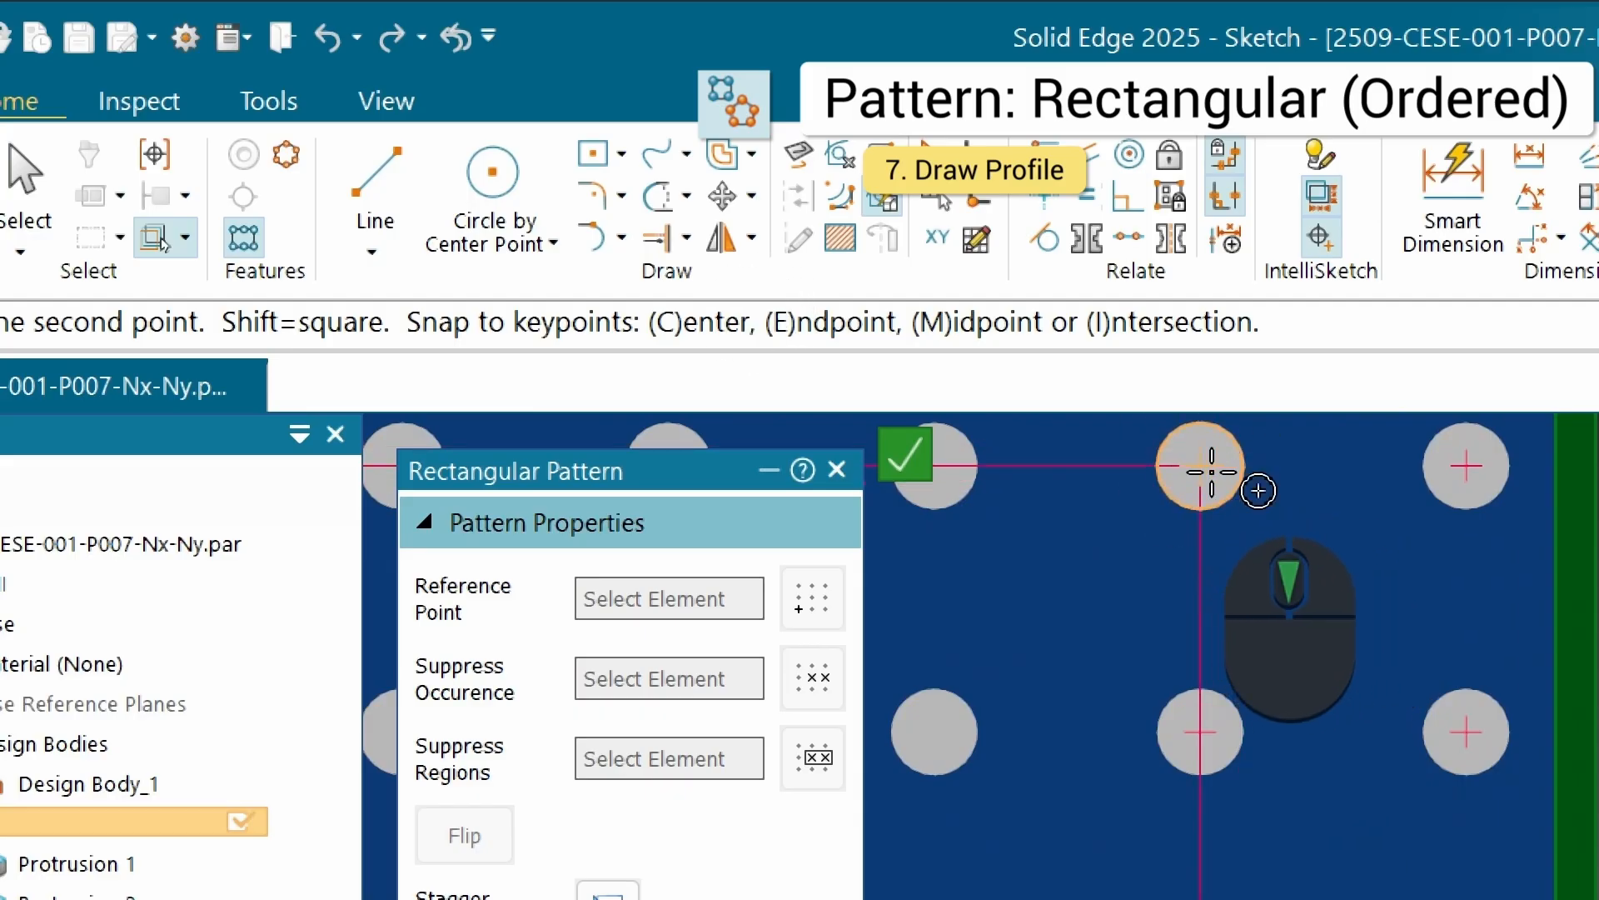
scroll(1206, 558, up, 6)
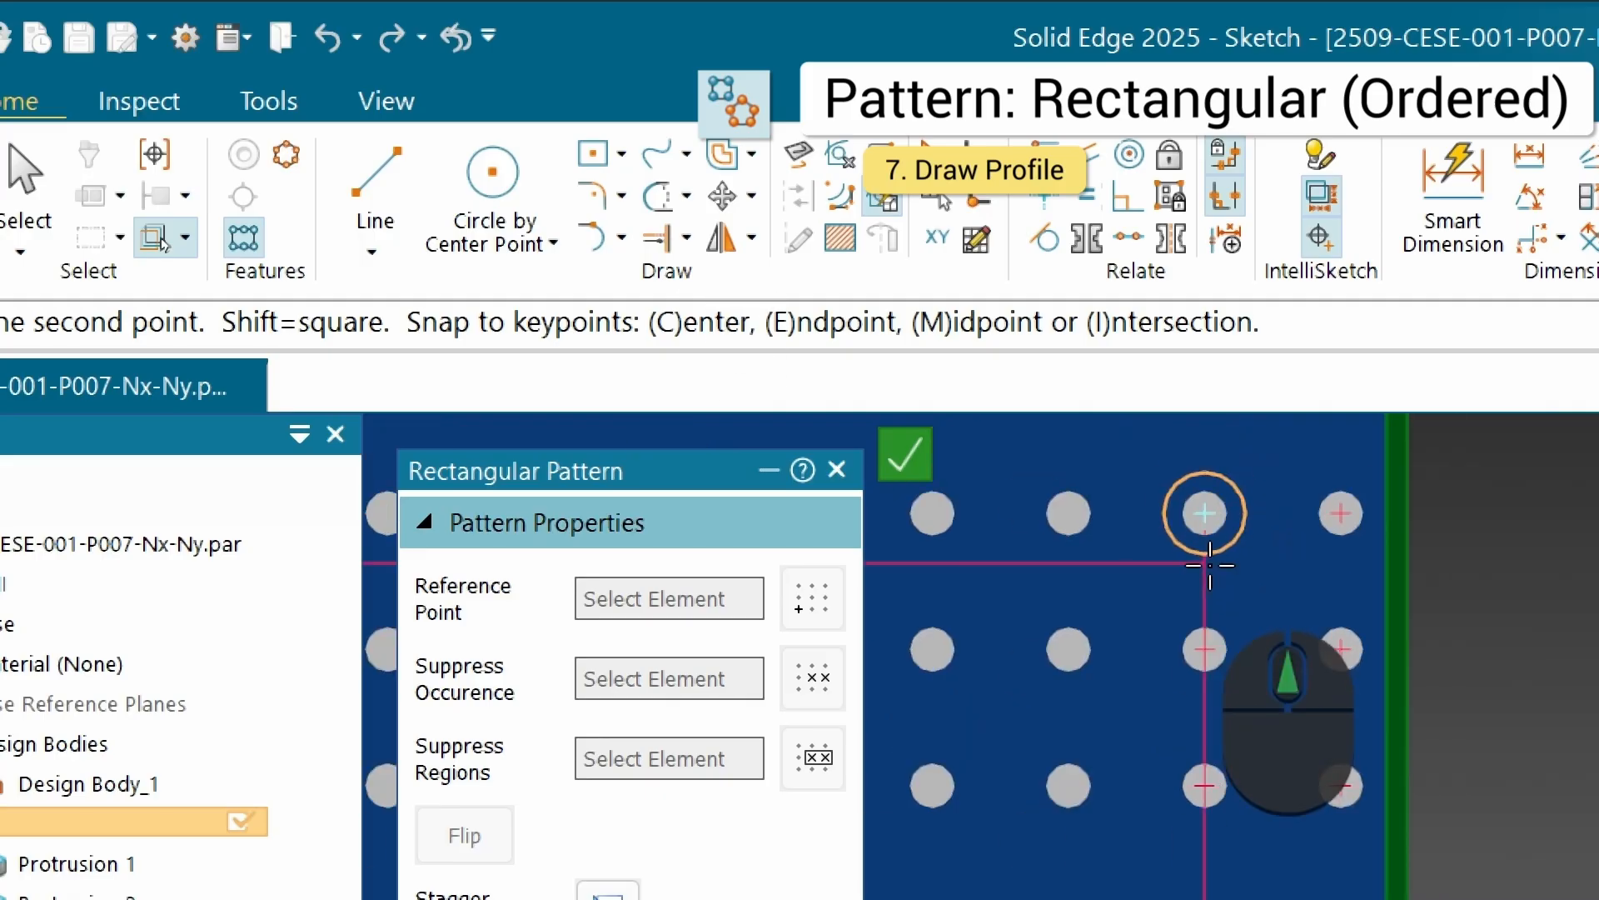
scroll(1232, 570, down, 3)
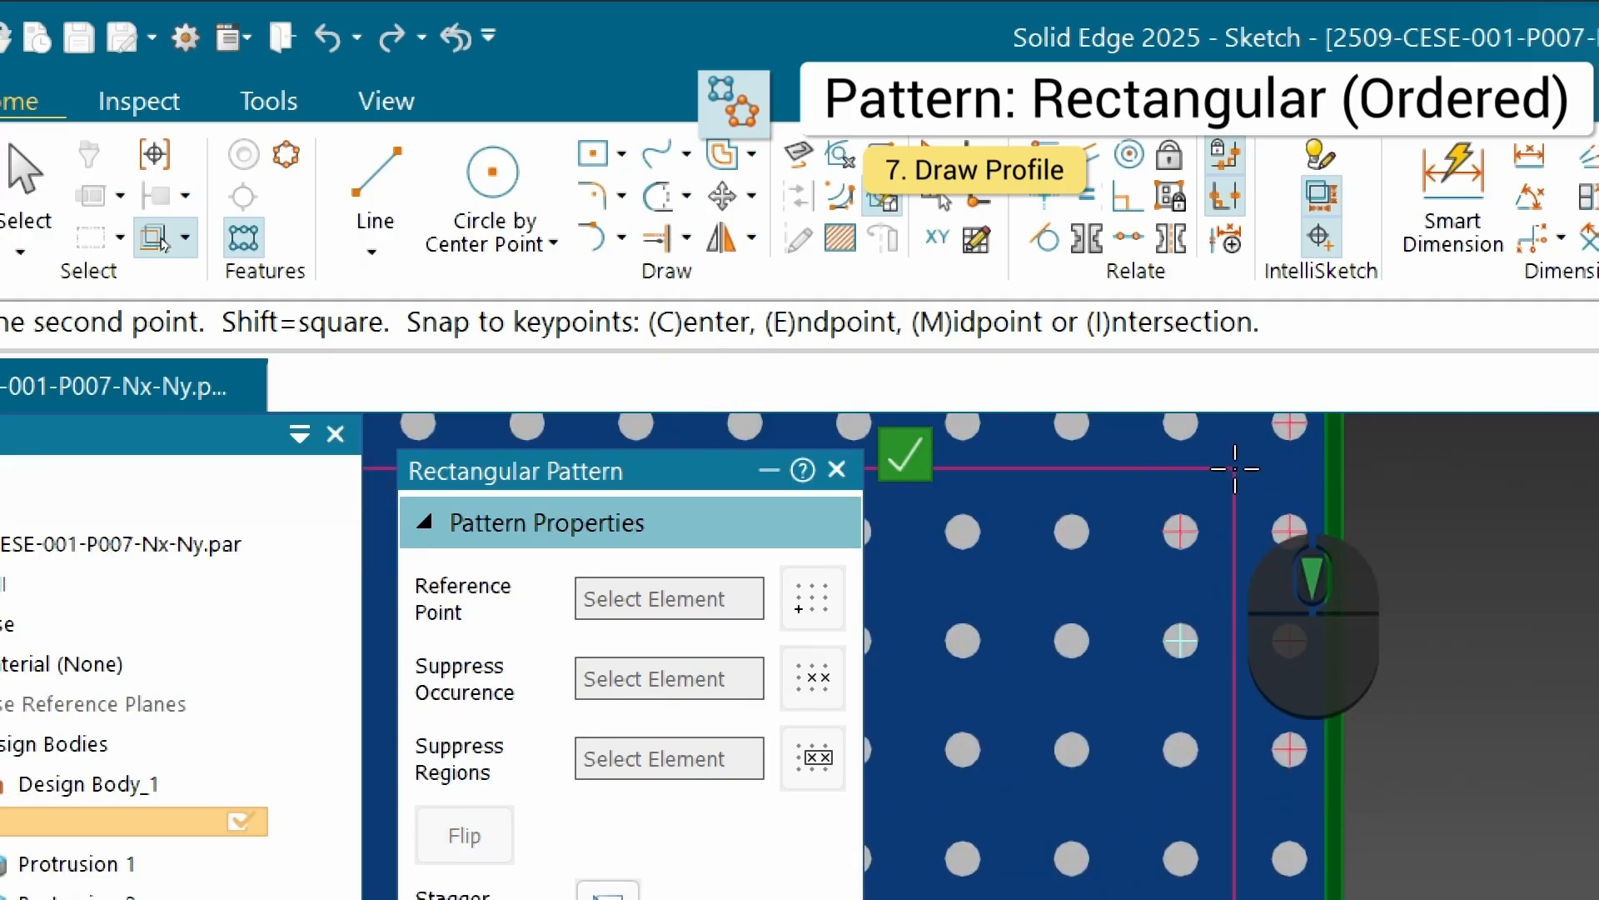
click(1235, 469)
Step: Dimension the offset between the brick's long outer edge beside the red recess and the pattern rectangle's adjacent parallel side
scroll(1207, 517, up, 5)
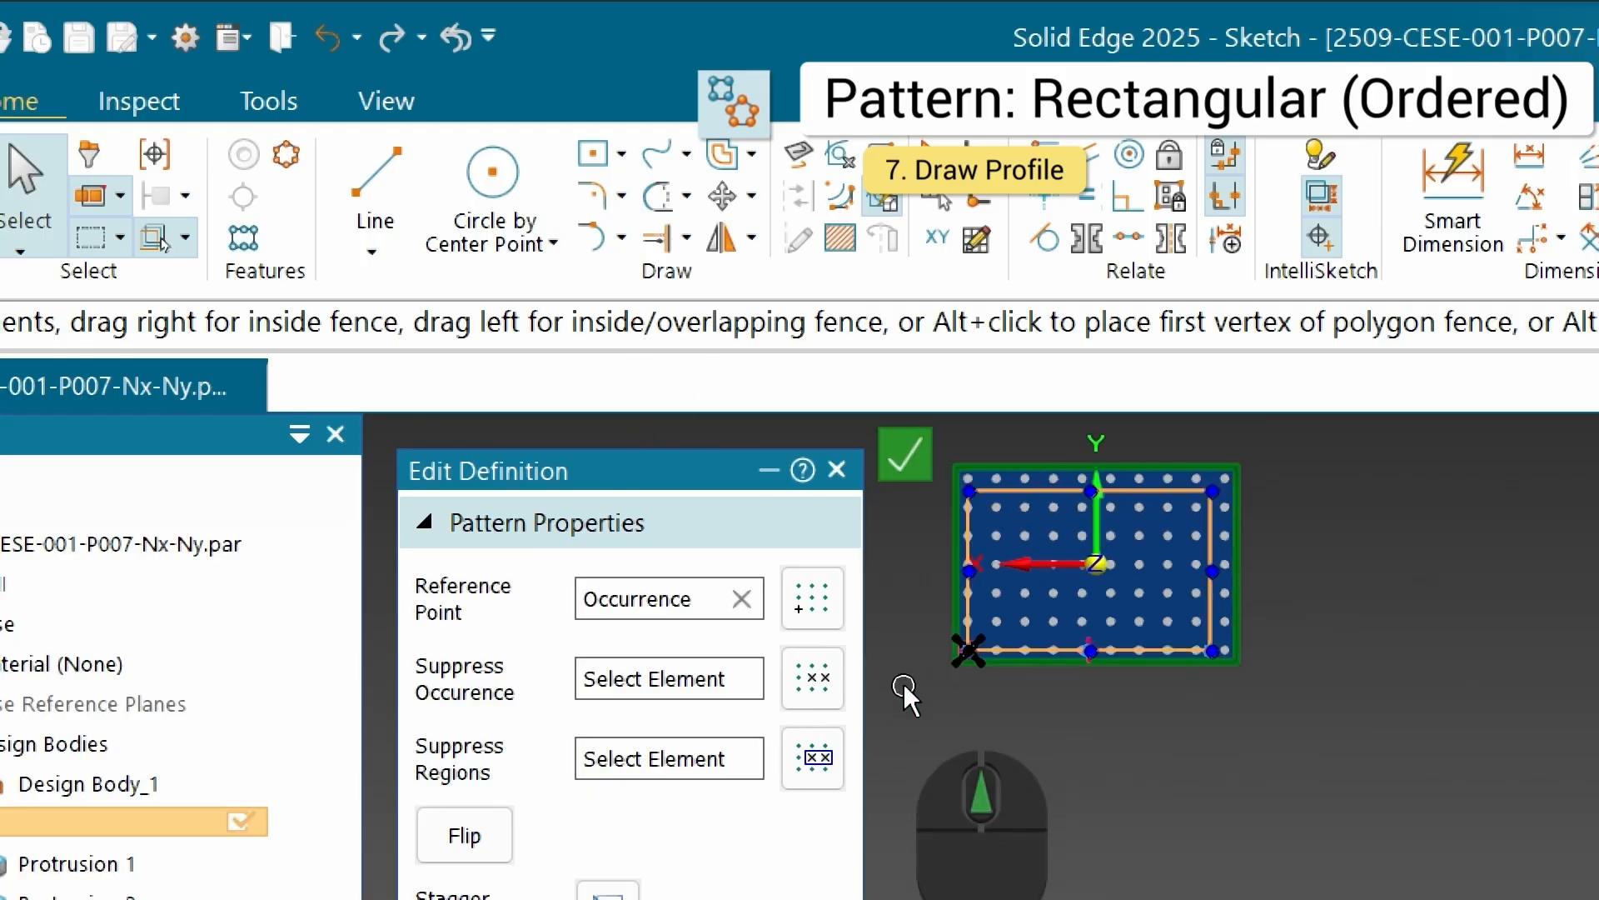
scroll(908, 696, down, 2)
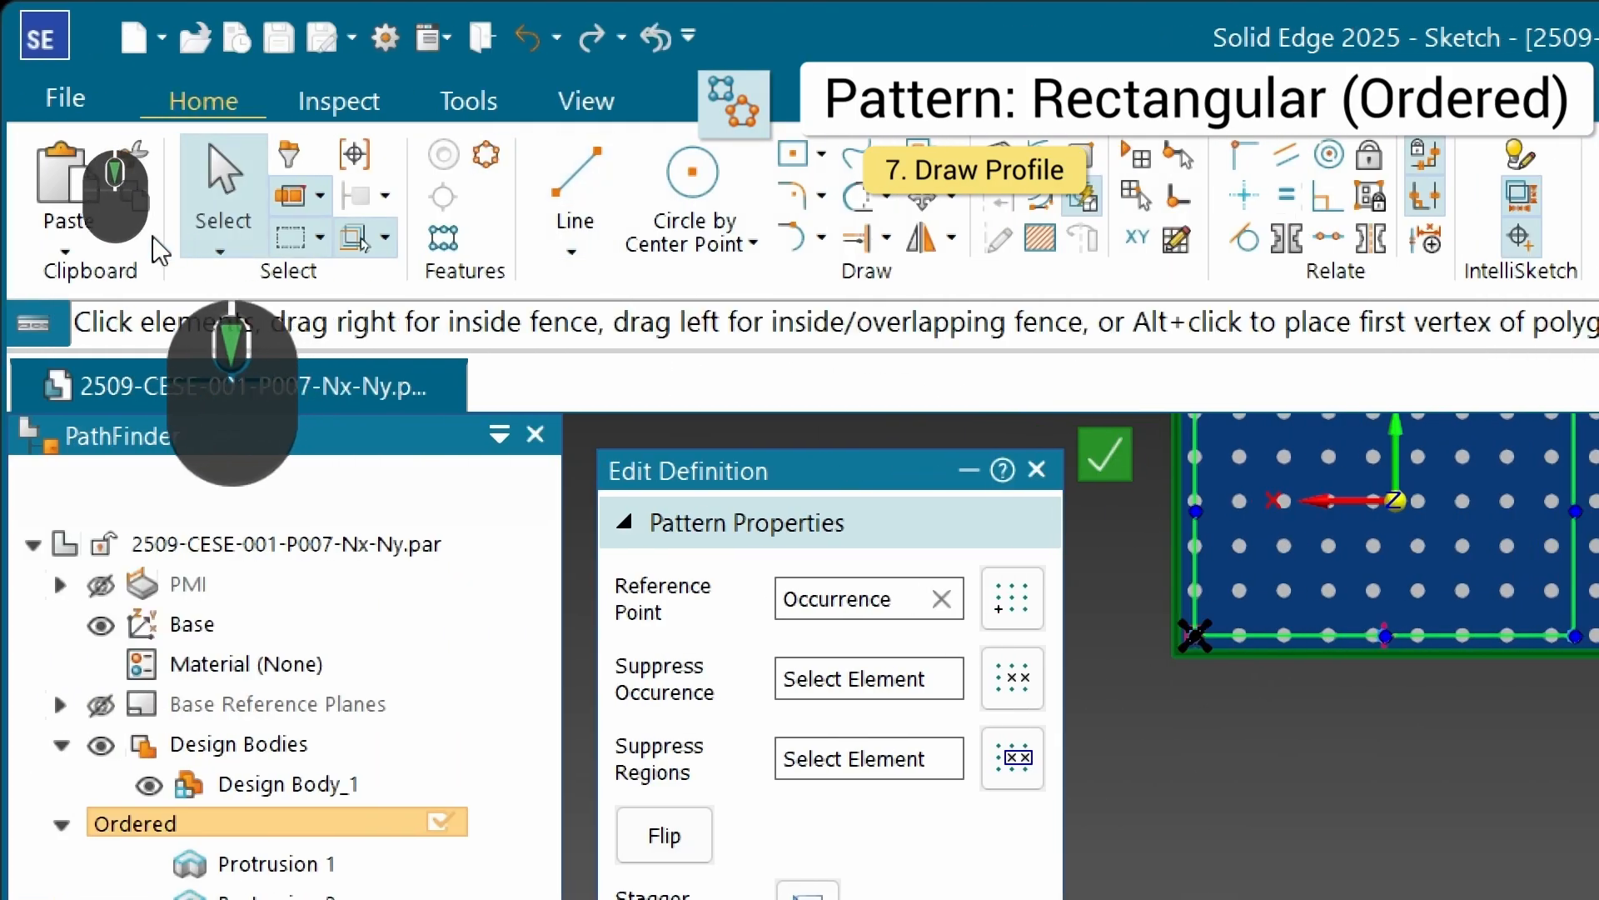
scroll(1224, 749, up, 3)
scroll(1219, 716, down, 5)
scroll(1327, 742, up, 1)
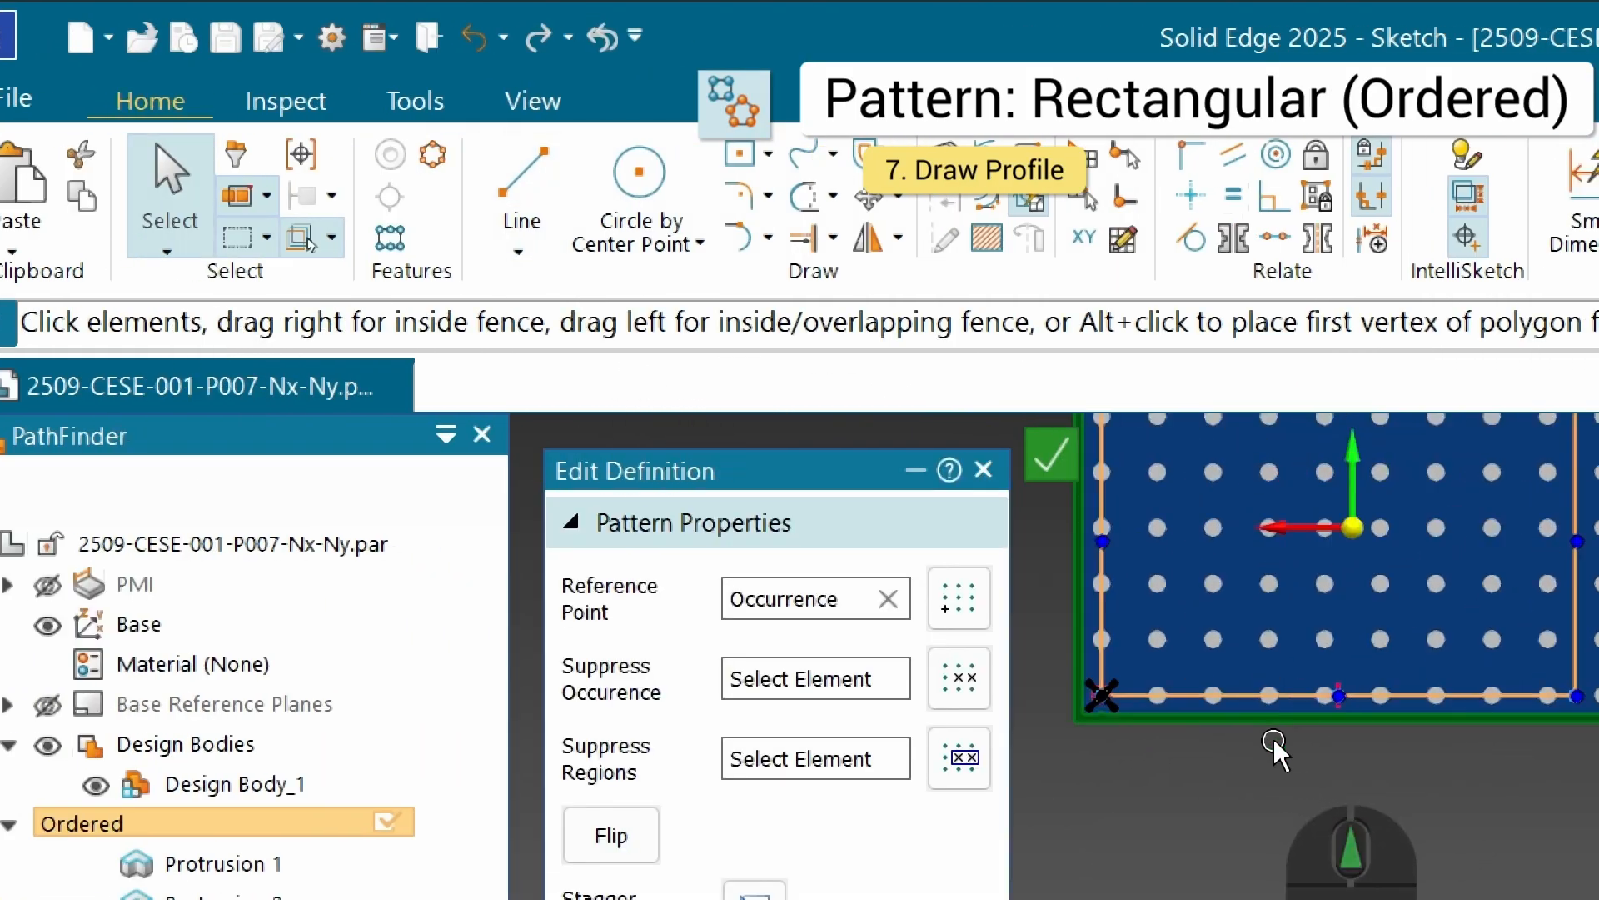
scroll(1275, 741, down, 4)
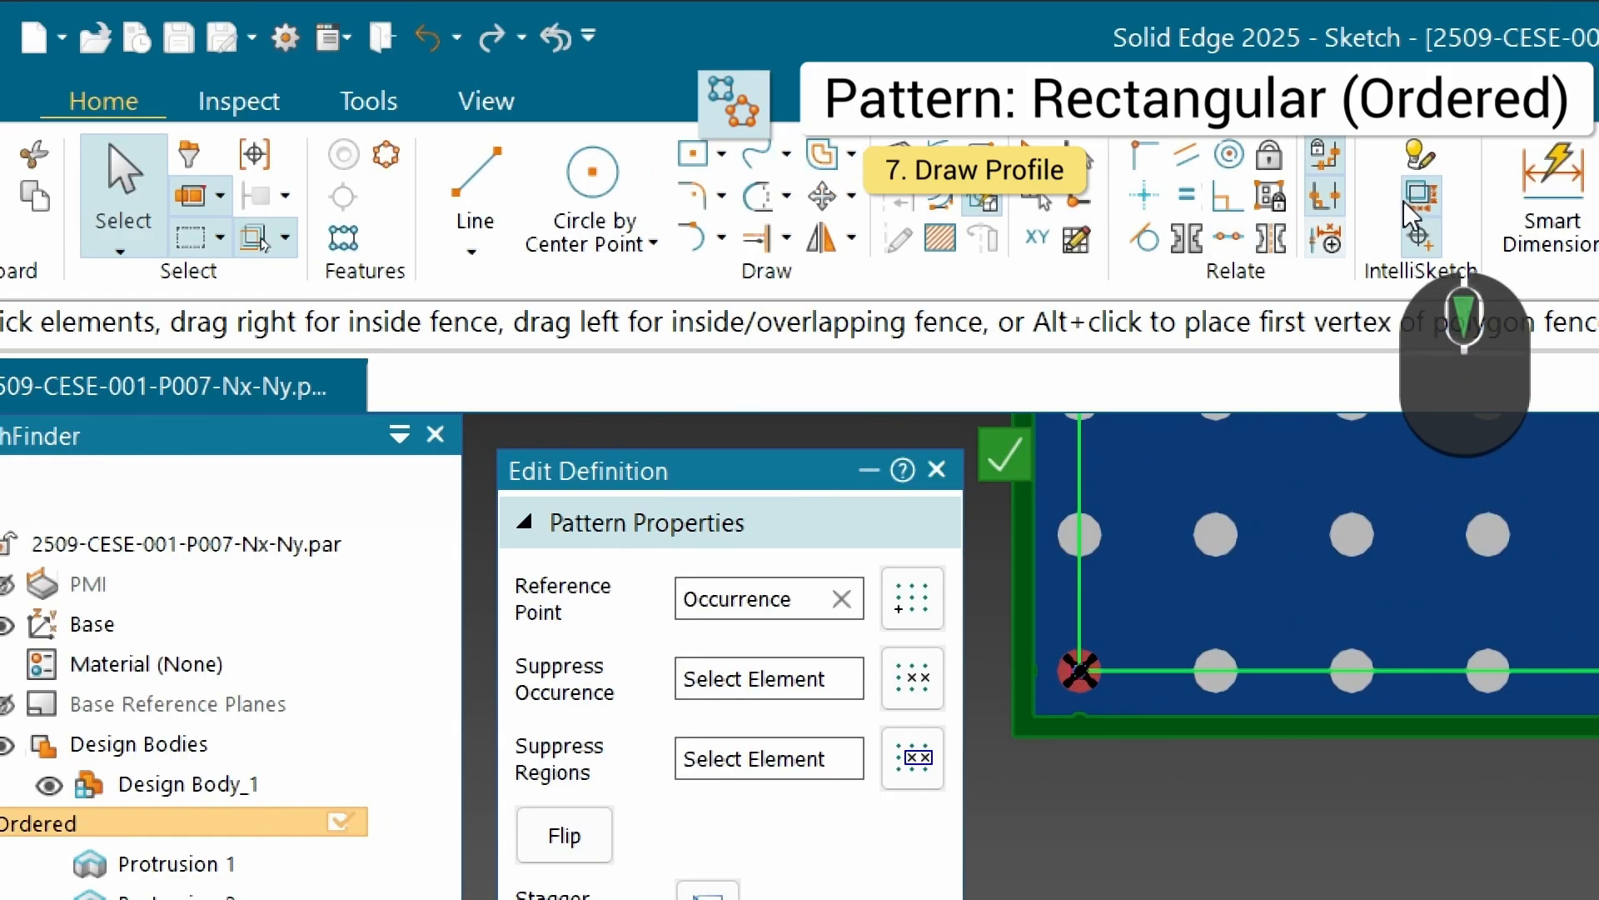
click(1549, 179)
scroll(1091, 725, down, 4)
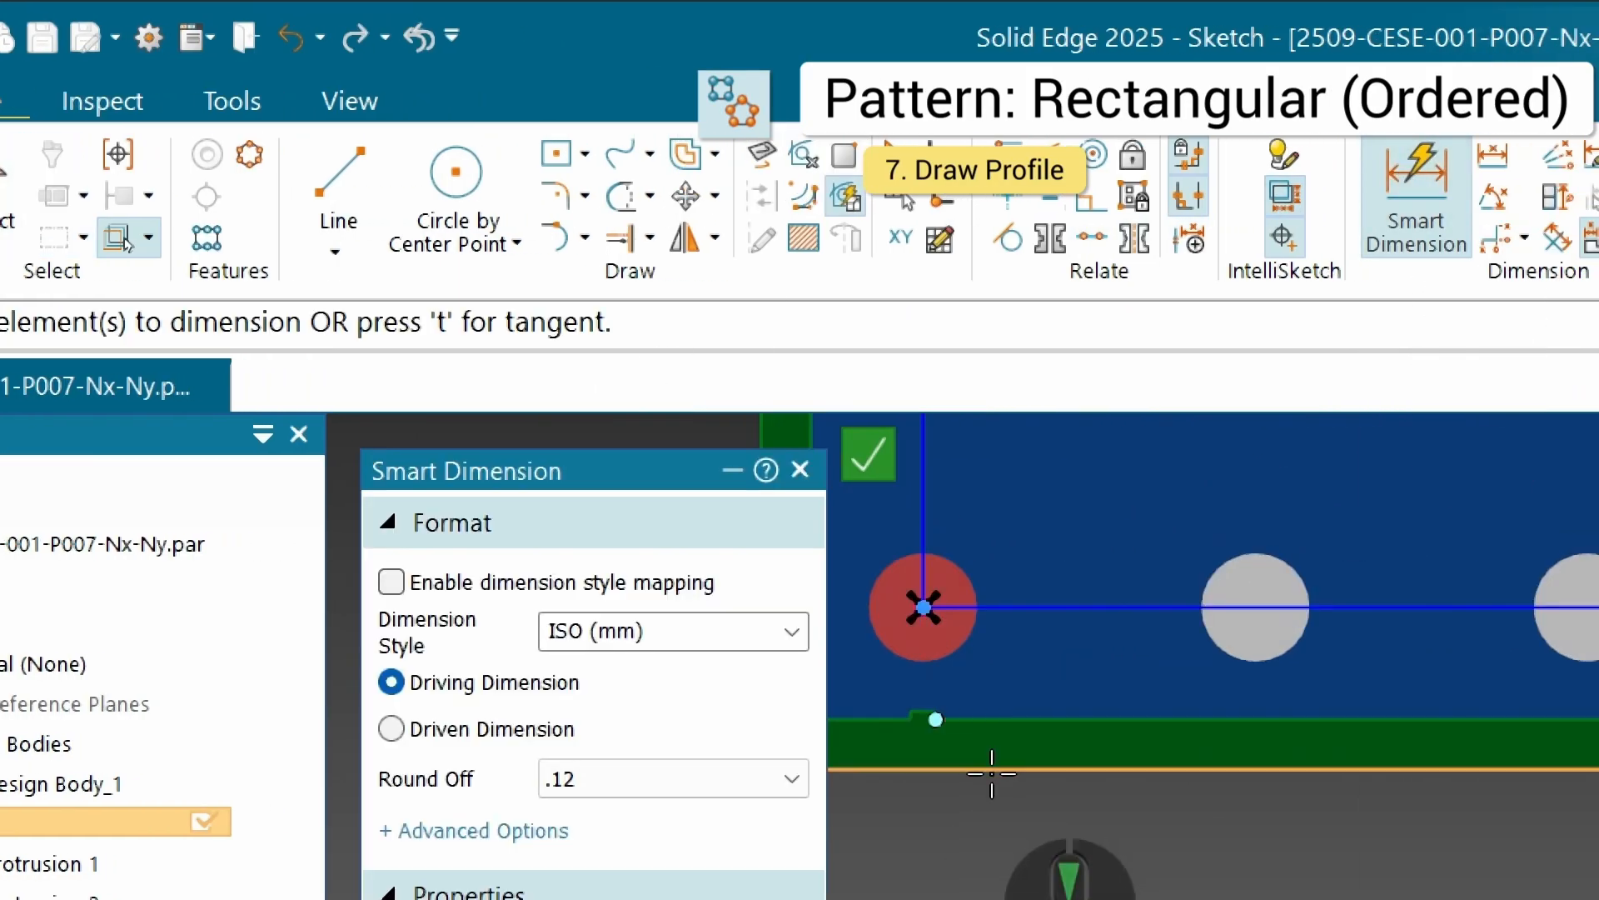
click(991, 770)
click(1023, 617)
scroll(1224, 683, up, 3)
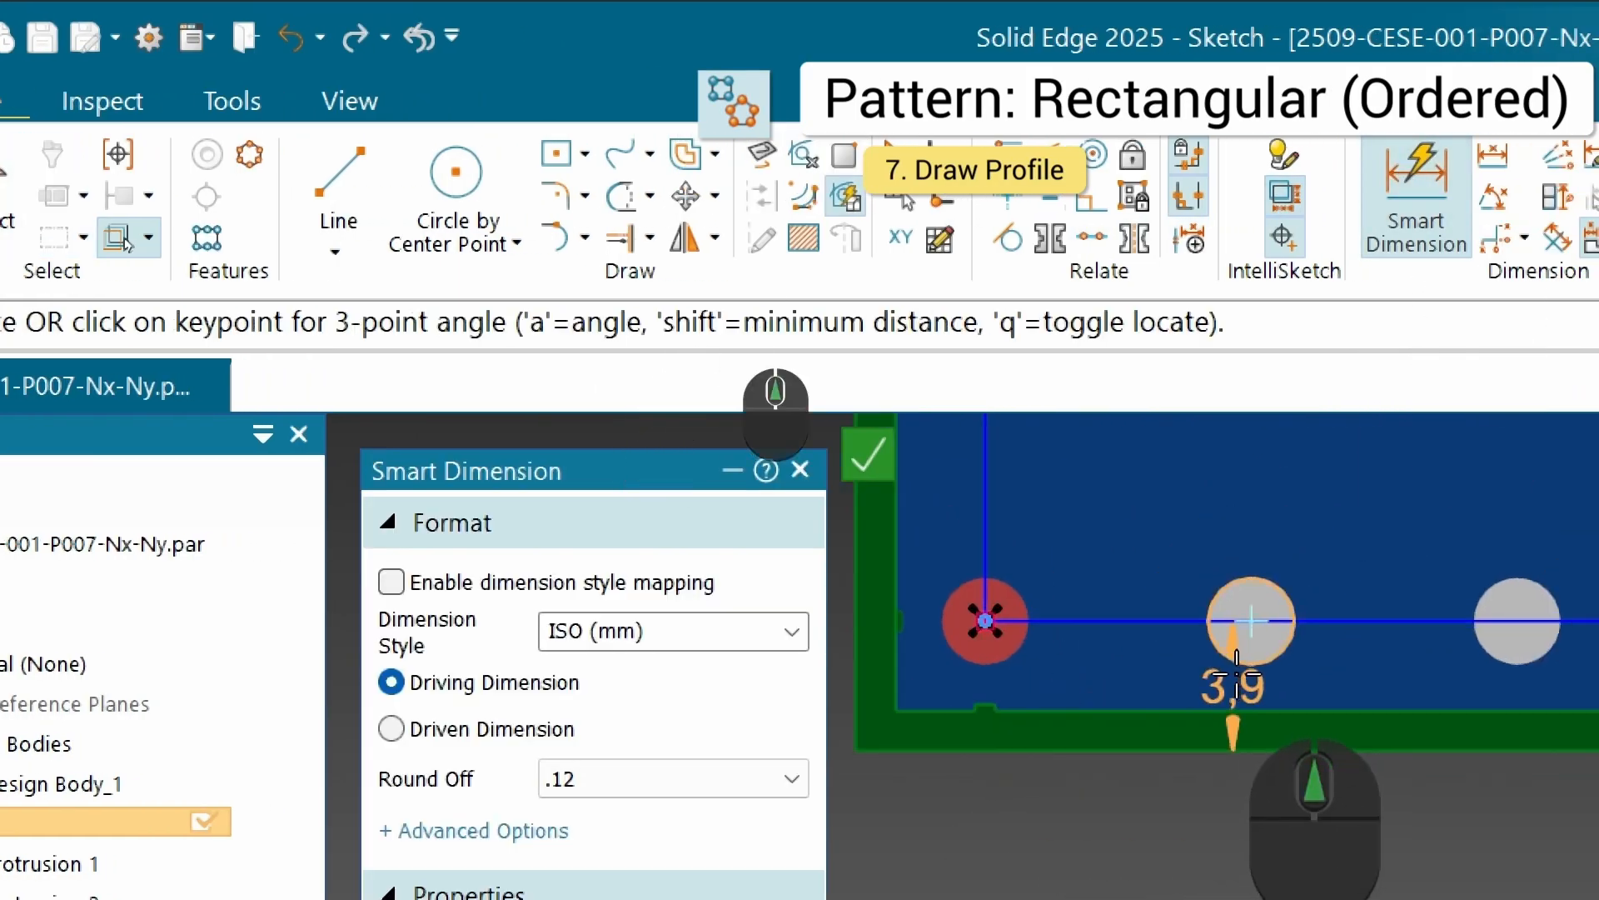
scroll(1218, 673, up, 2)
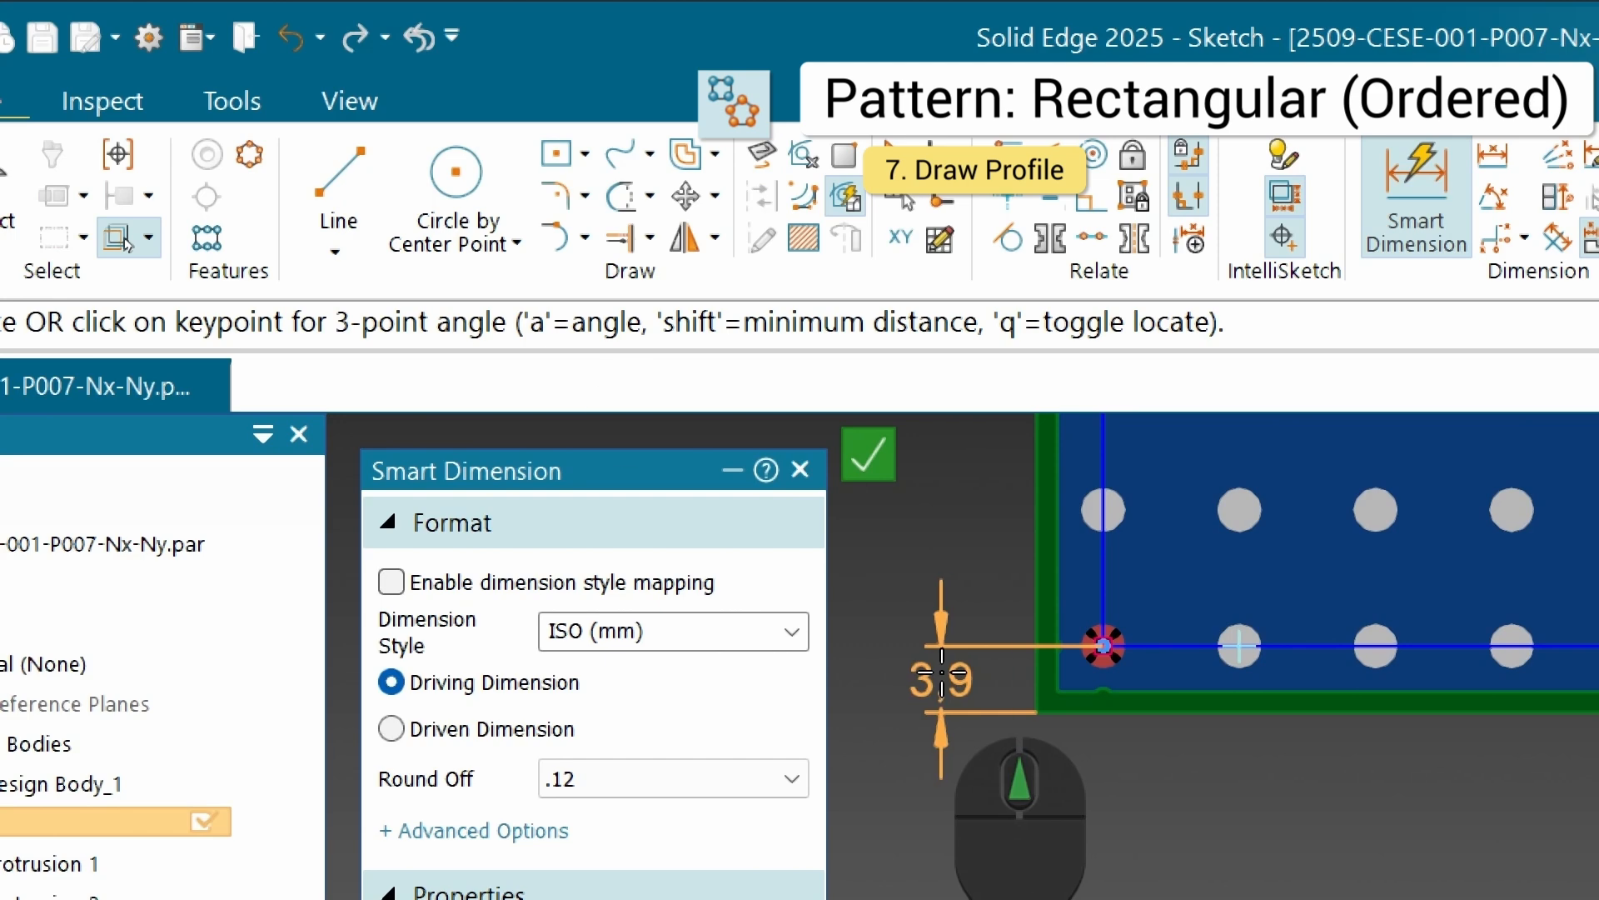
click(944, 676)
Step: Dimension the offset between the brick's short outer edge beside the red recess and the pattern rectangle's starting corner
scroll(1092, 700, down, 3)
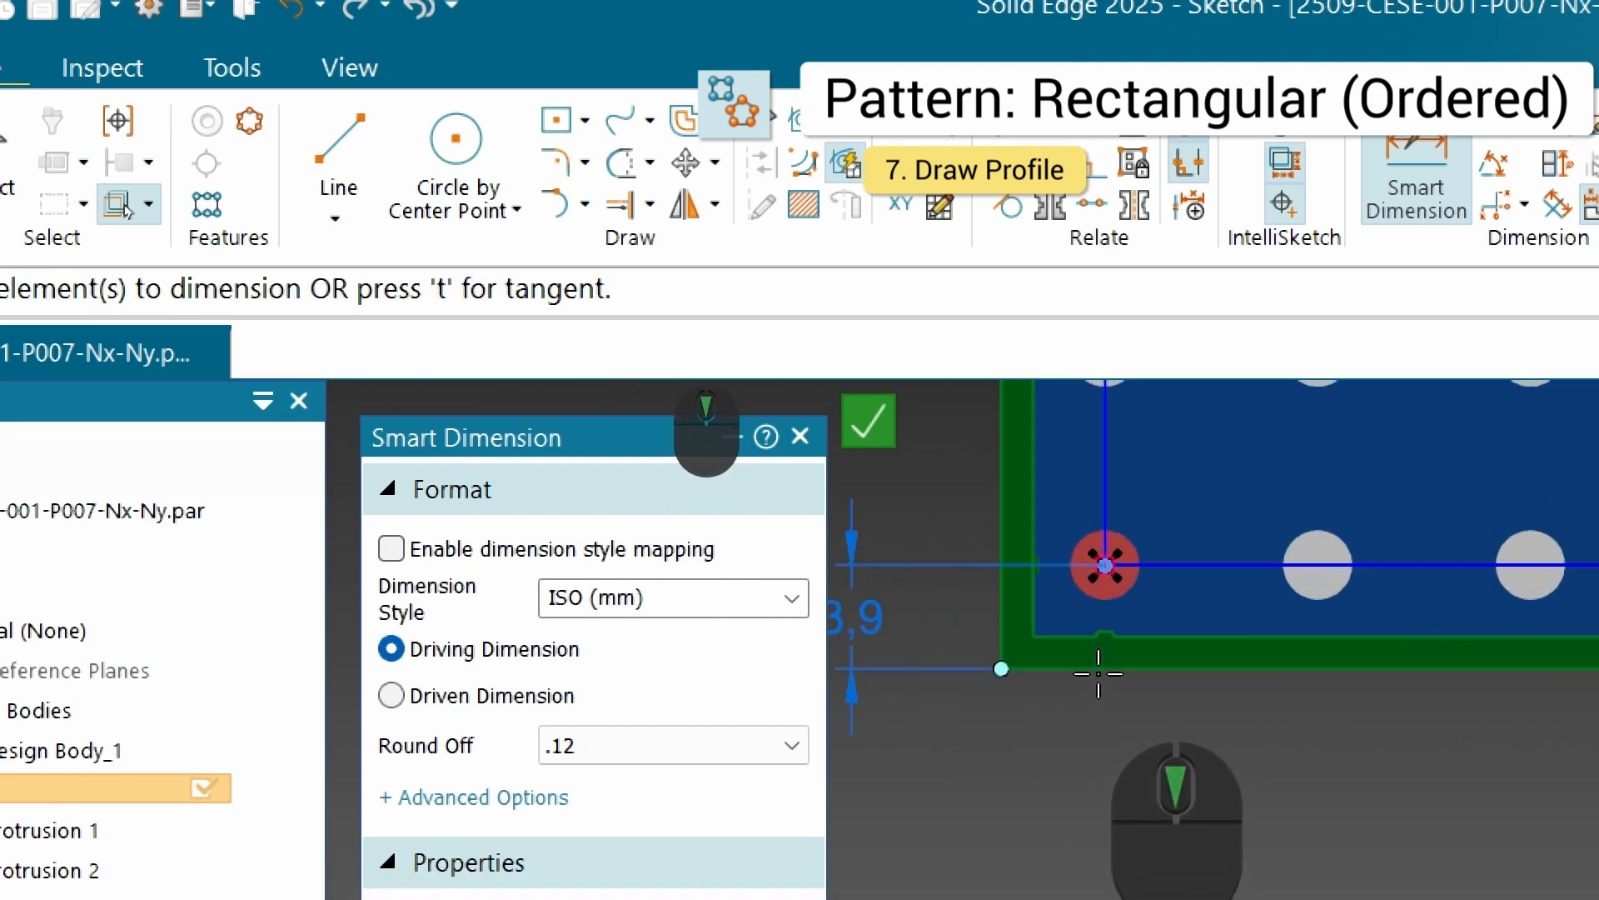
click(1125, 584)
click(1004, 750)
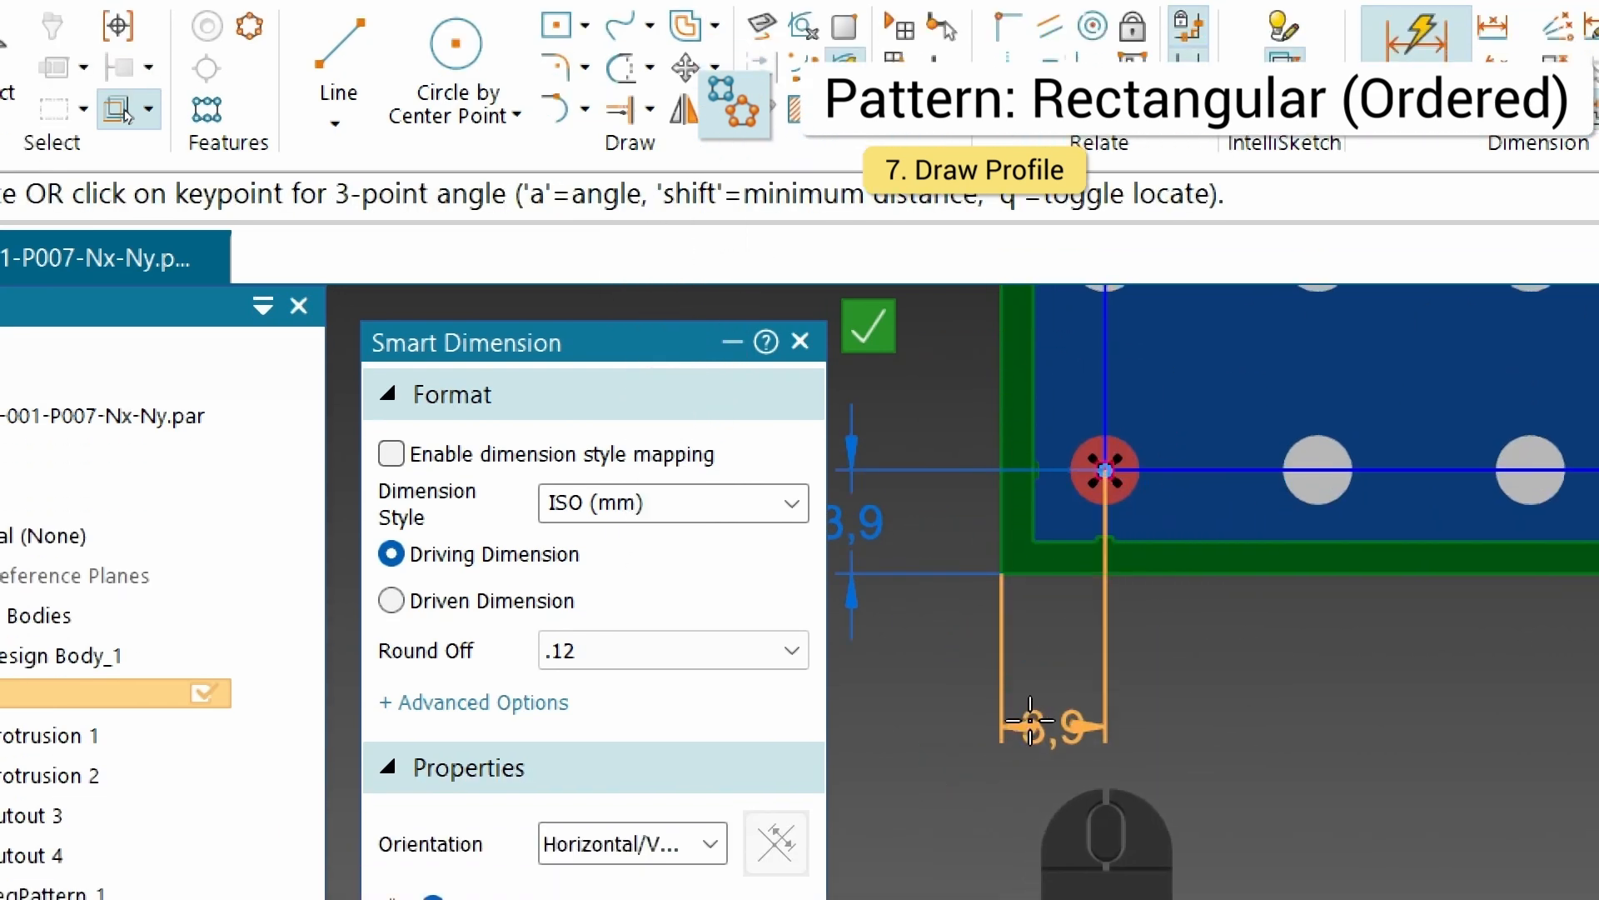
click(1033, 723)
scroll(1118, 719, up, 2)
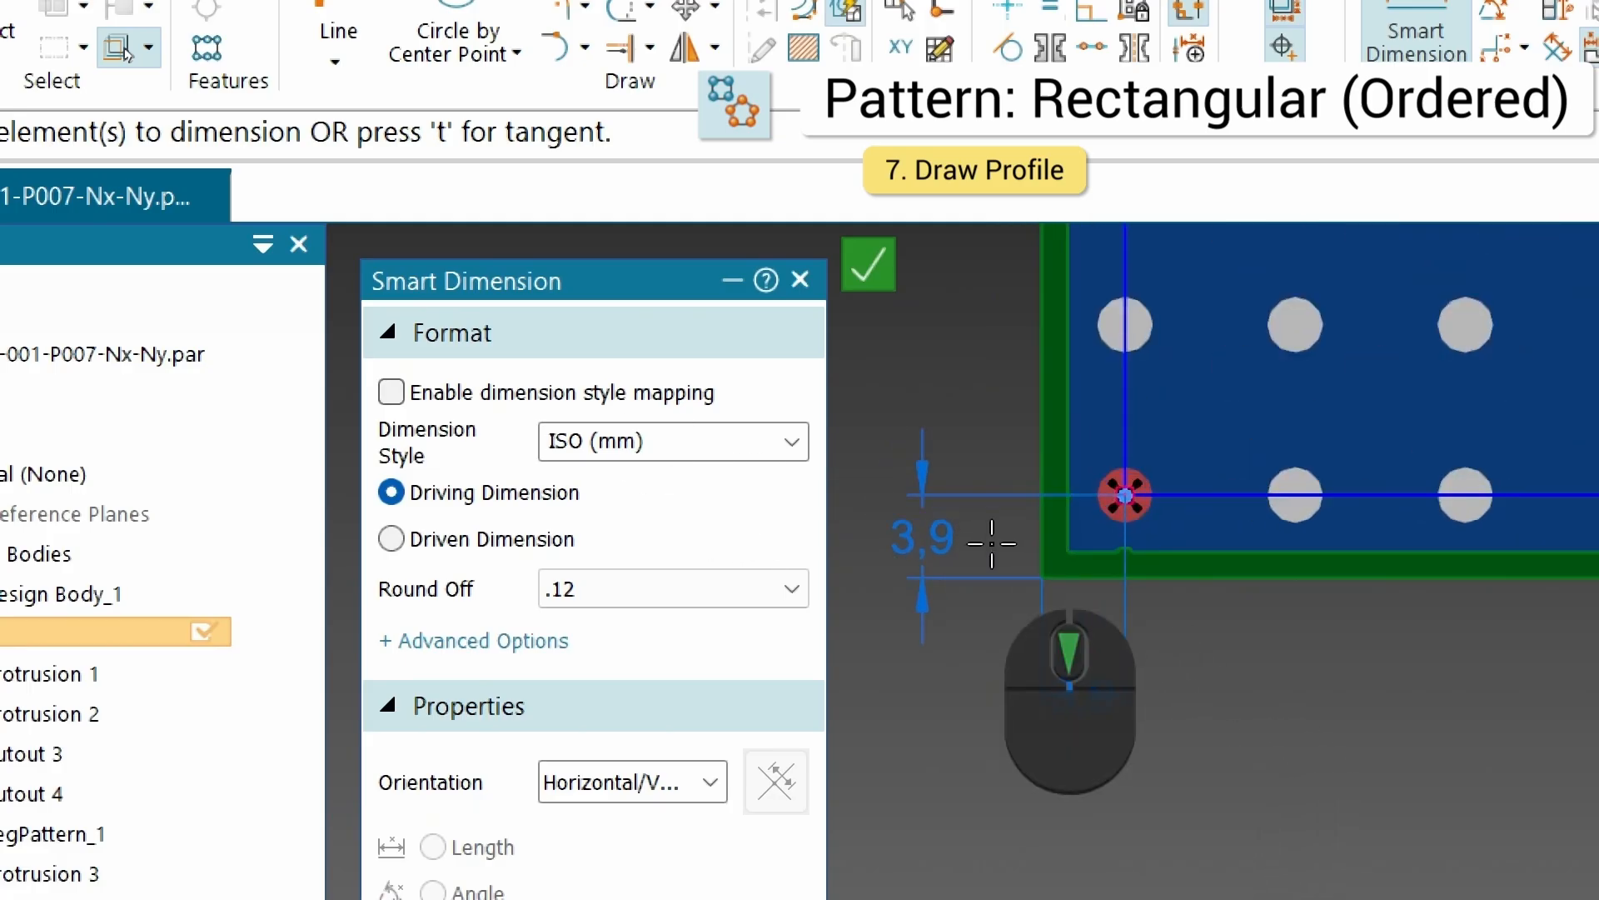
Step: Leave dimensioning and check which geometry the two offset dimensions at the red corner are attached to
scroll(989, 604, down, 2)
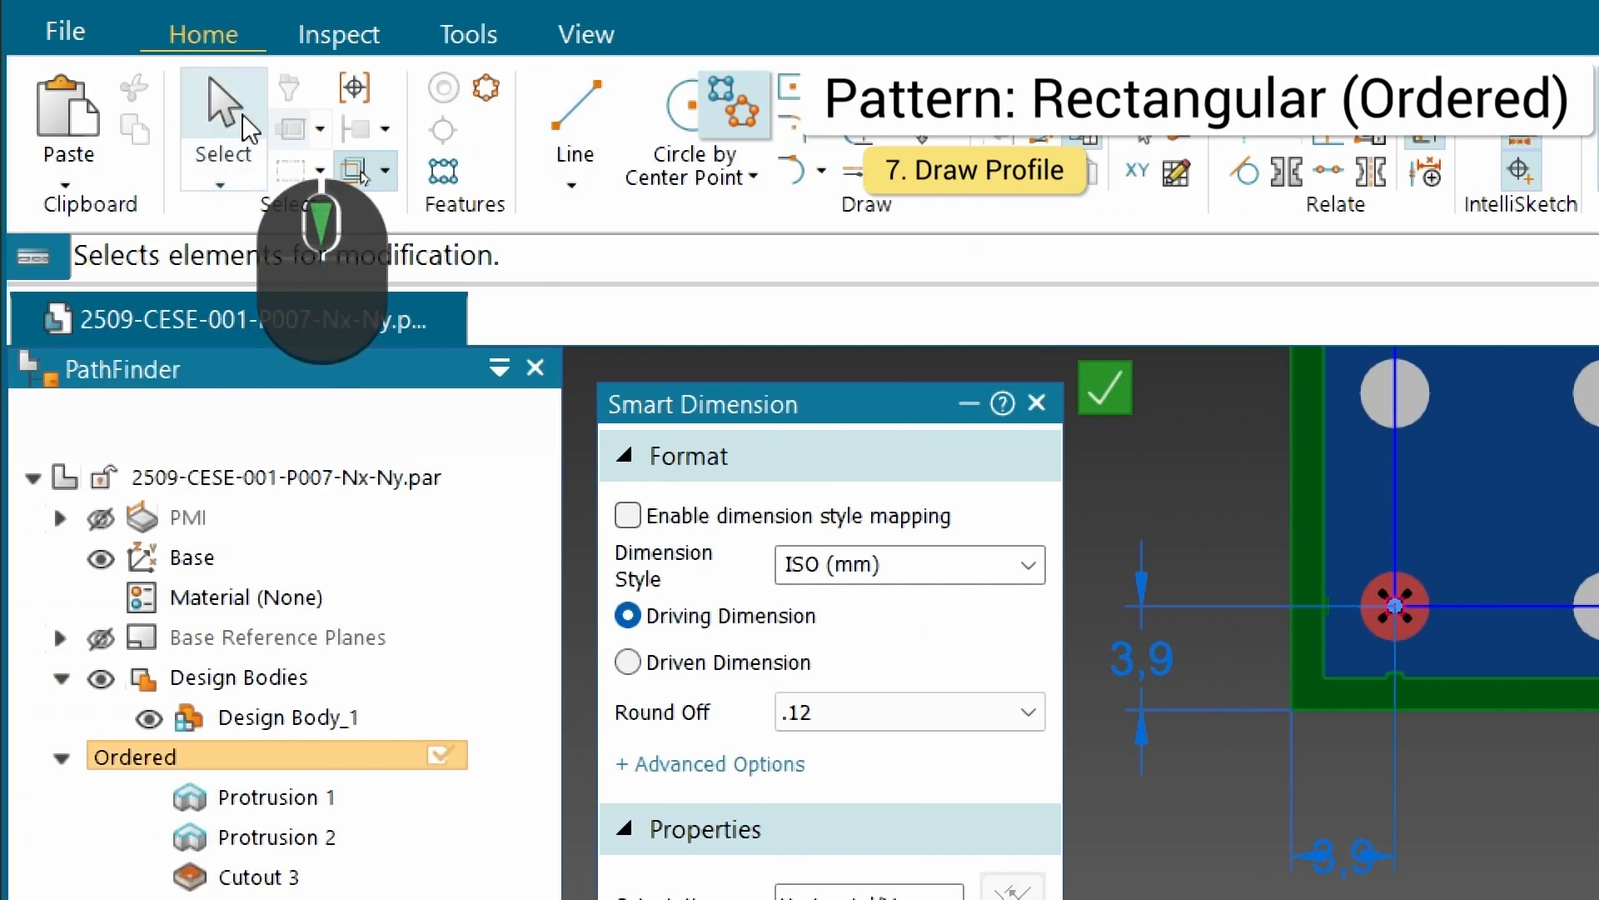
click(231, 110)
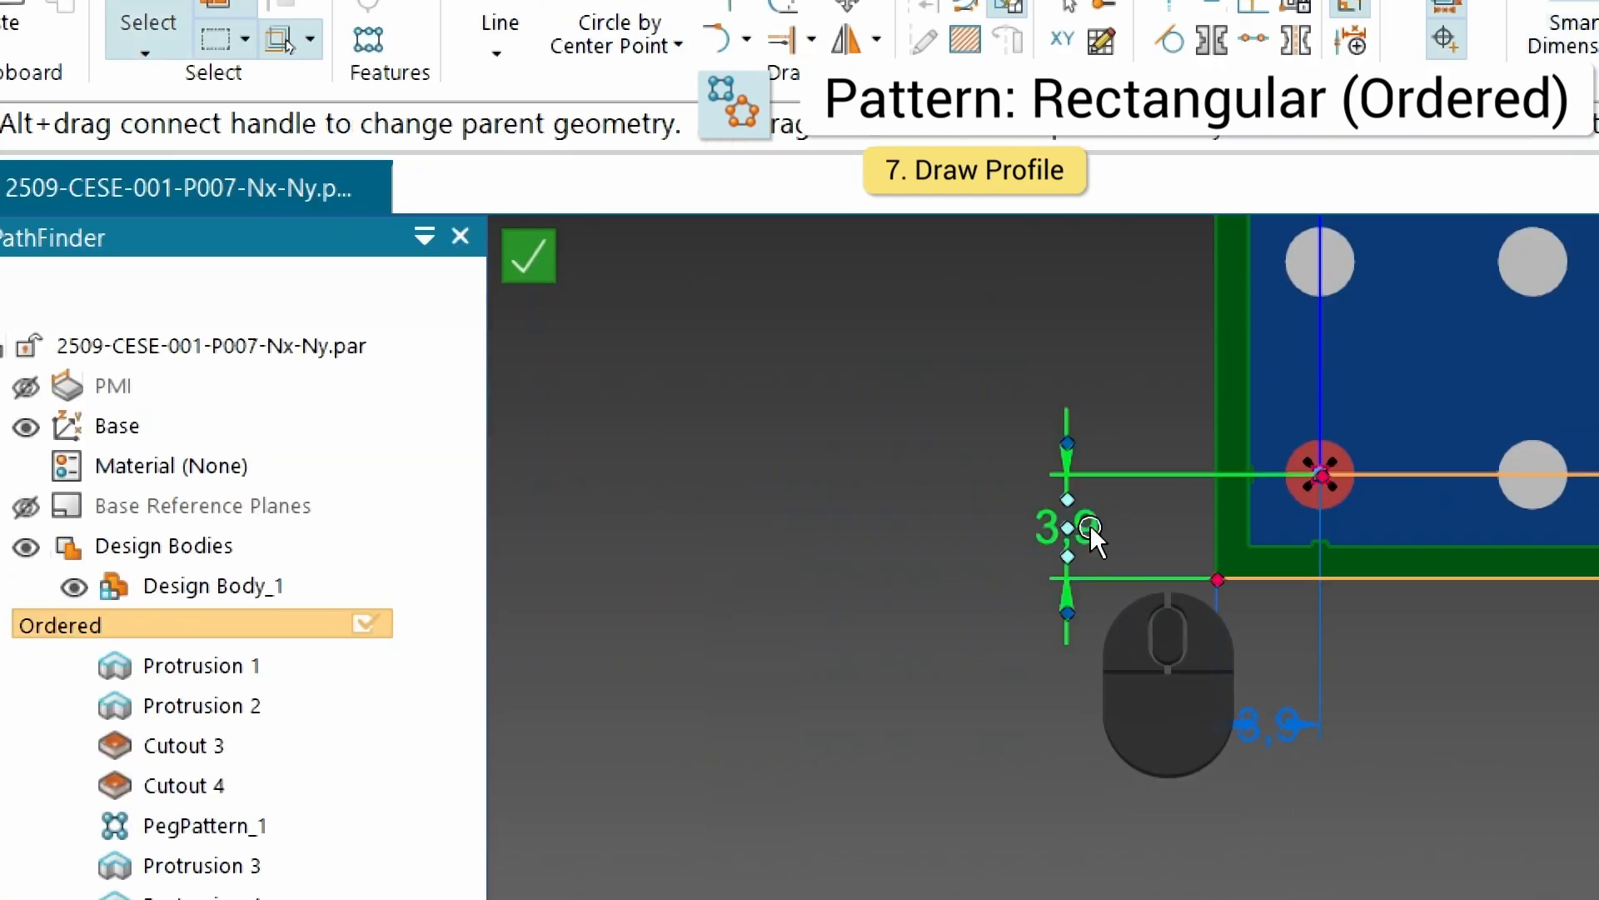
click(1164, 657)
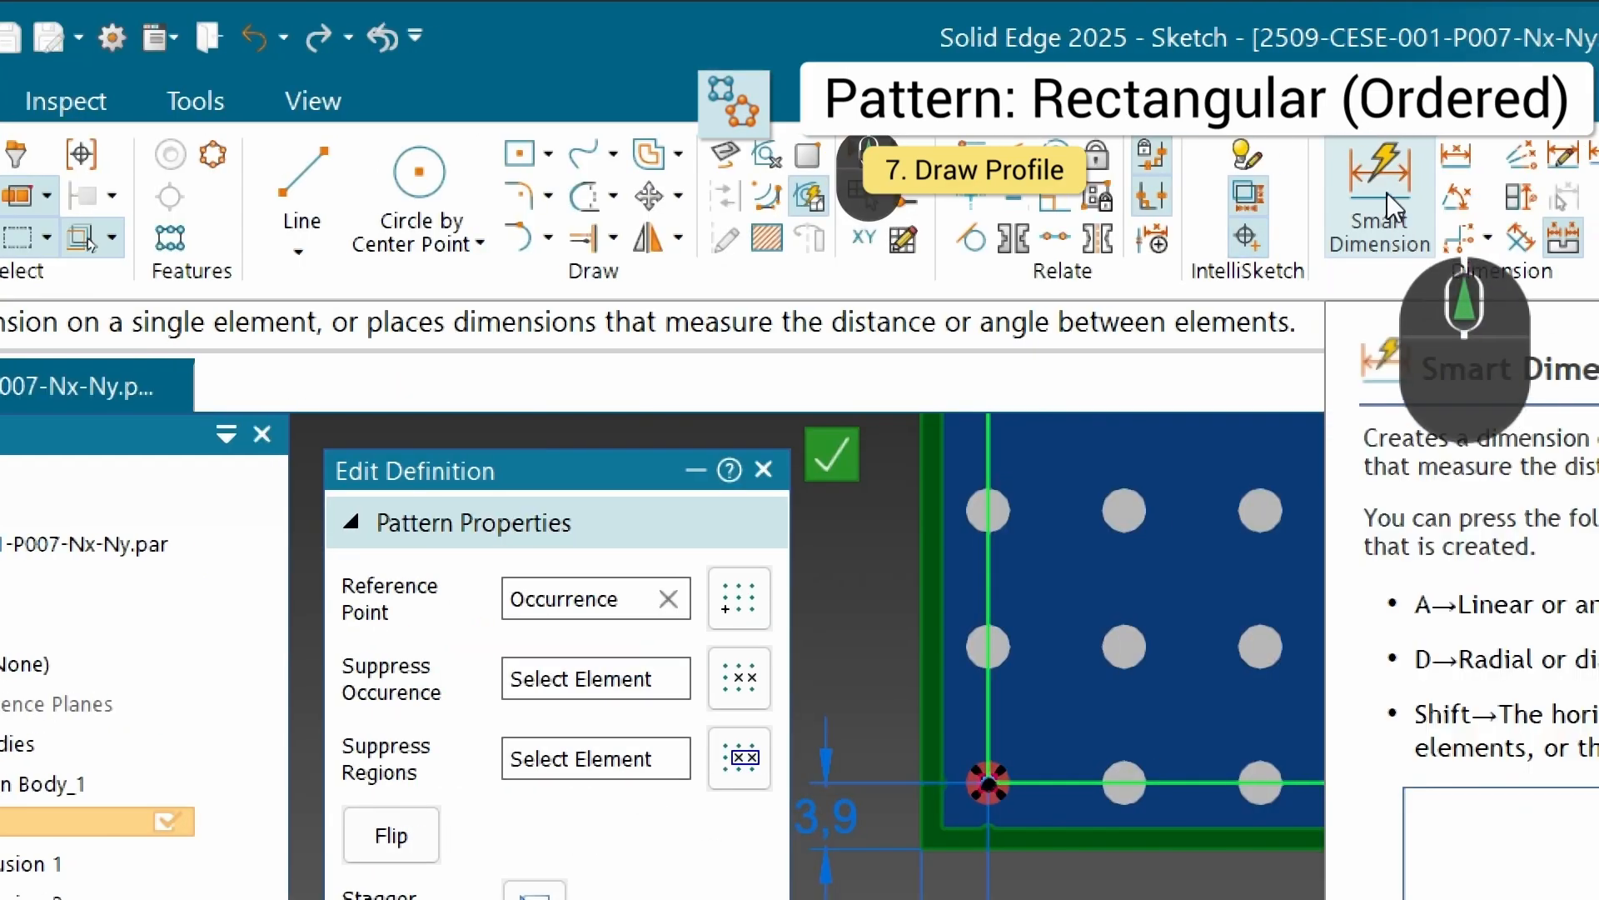
Step: Dimension the pattern rectangle's far short side from the brick's adjacent outer edge and set the offset to 3.9 mm
click(1383, 182)
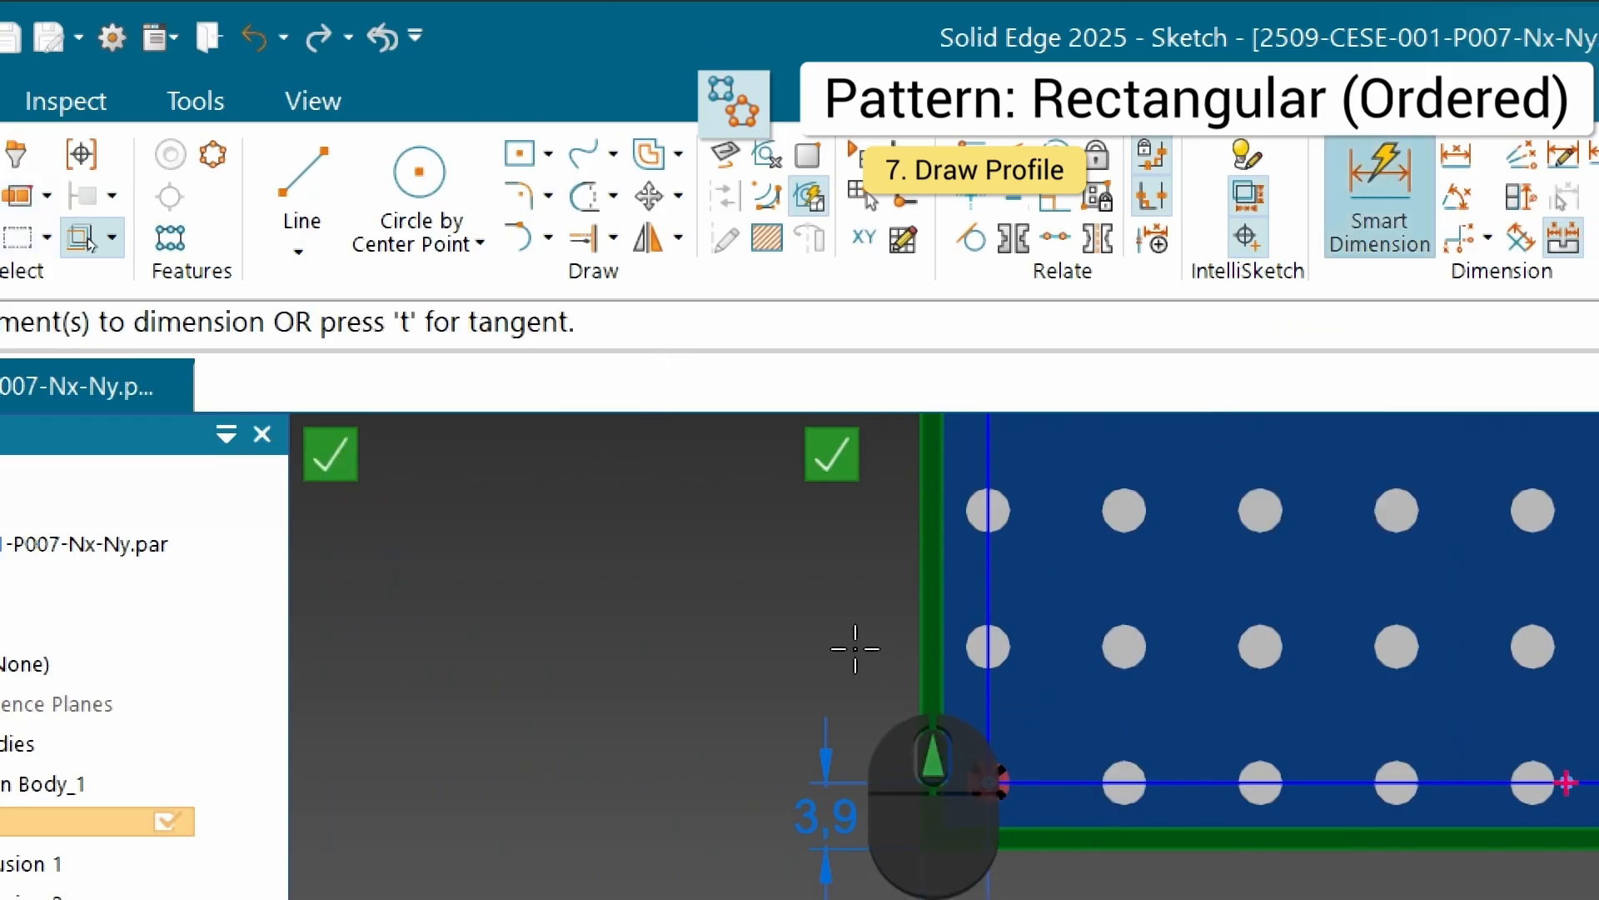
scroll(850, 647, down, 2)
click(1189, 646)
scroll(1192, 646, up, 1)
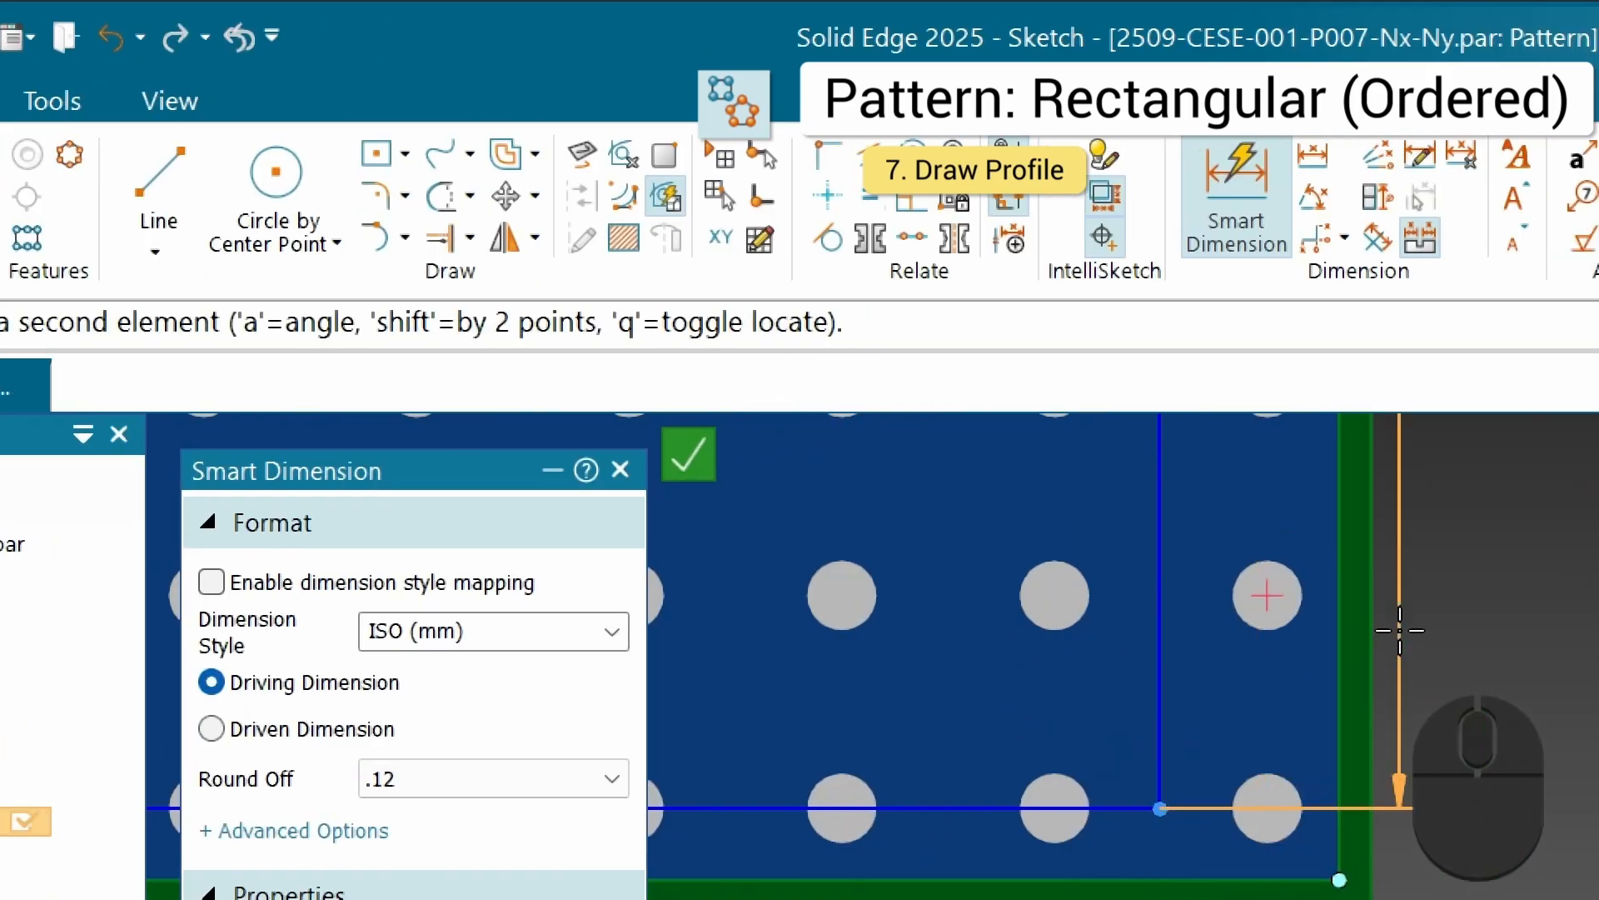
scroll(1363, 606, up, 2)
click(1438, 835)
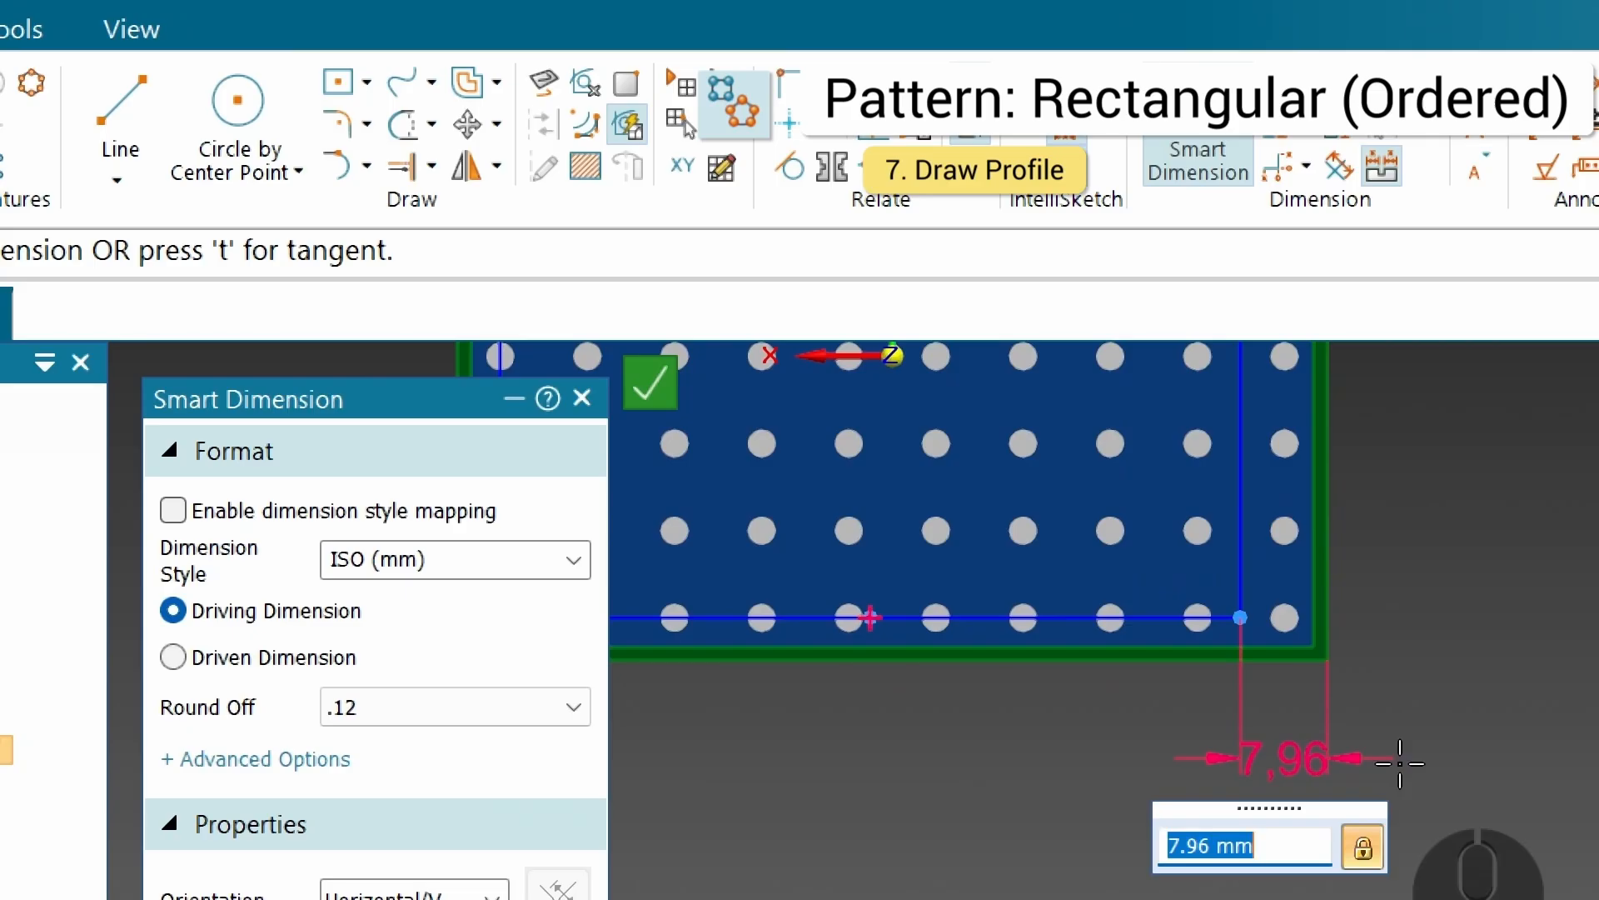
scroll(1383, 533, up, 2)
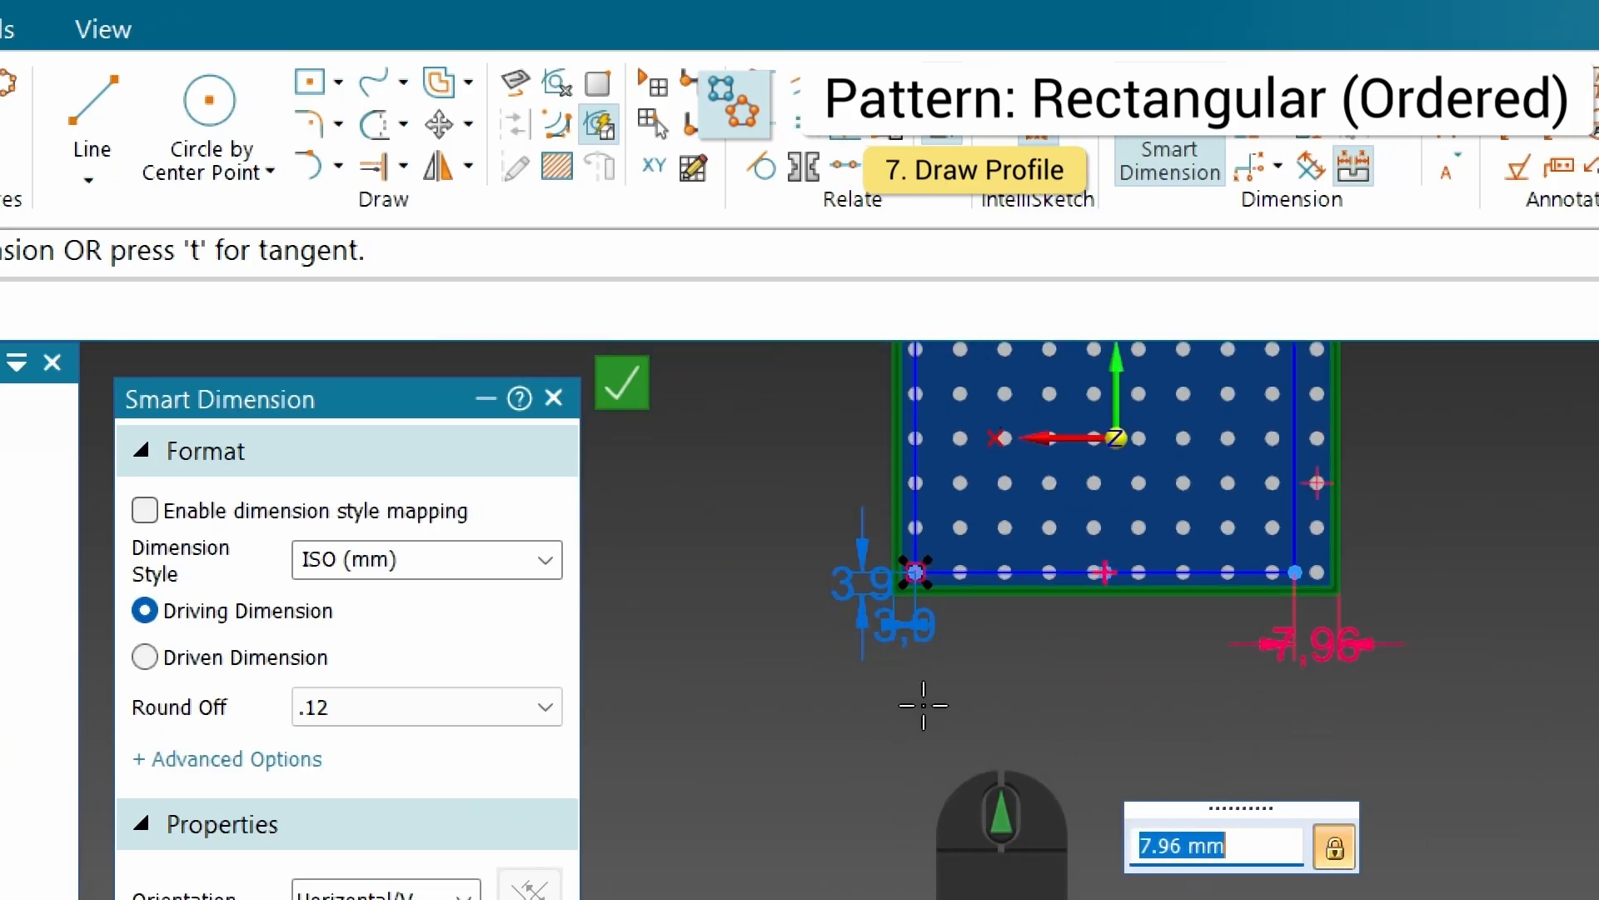
text(9)
key(Return)
Step: Dimension the pattern rectangle's far long side from the brick's adjacent outer edge and set the offset to 3.9 mm
scroll(1071, 500, down, 3)
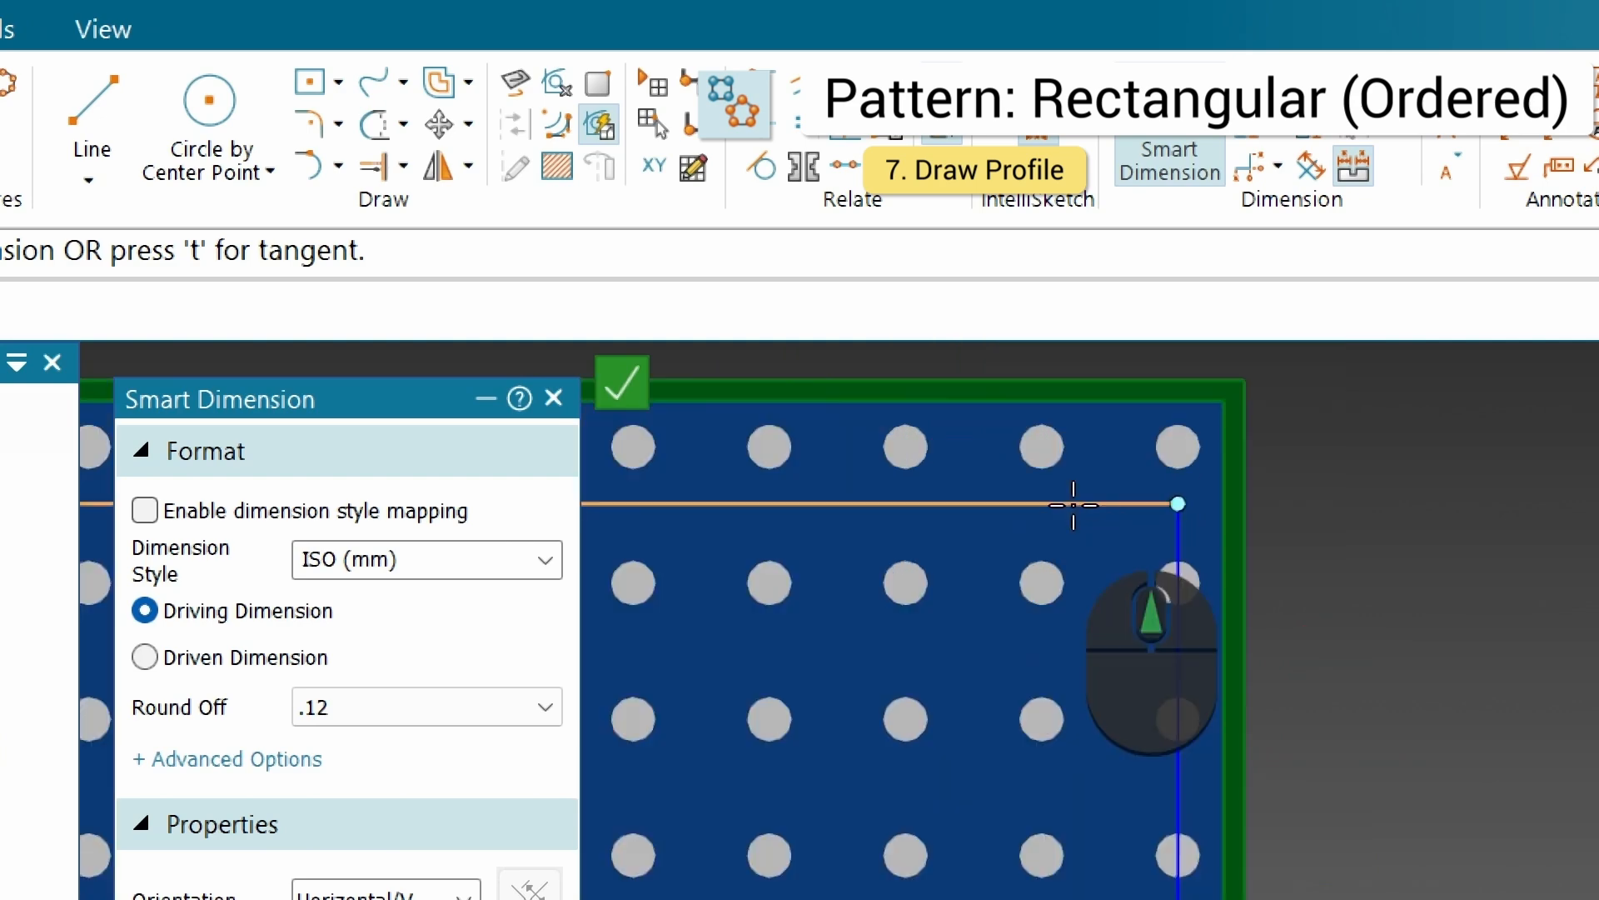
click(1092, 503)
click(1088, 379)
click(1361, 443)
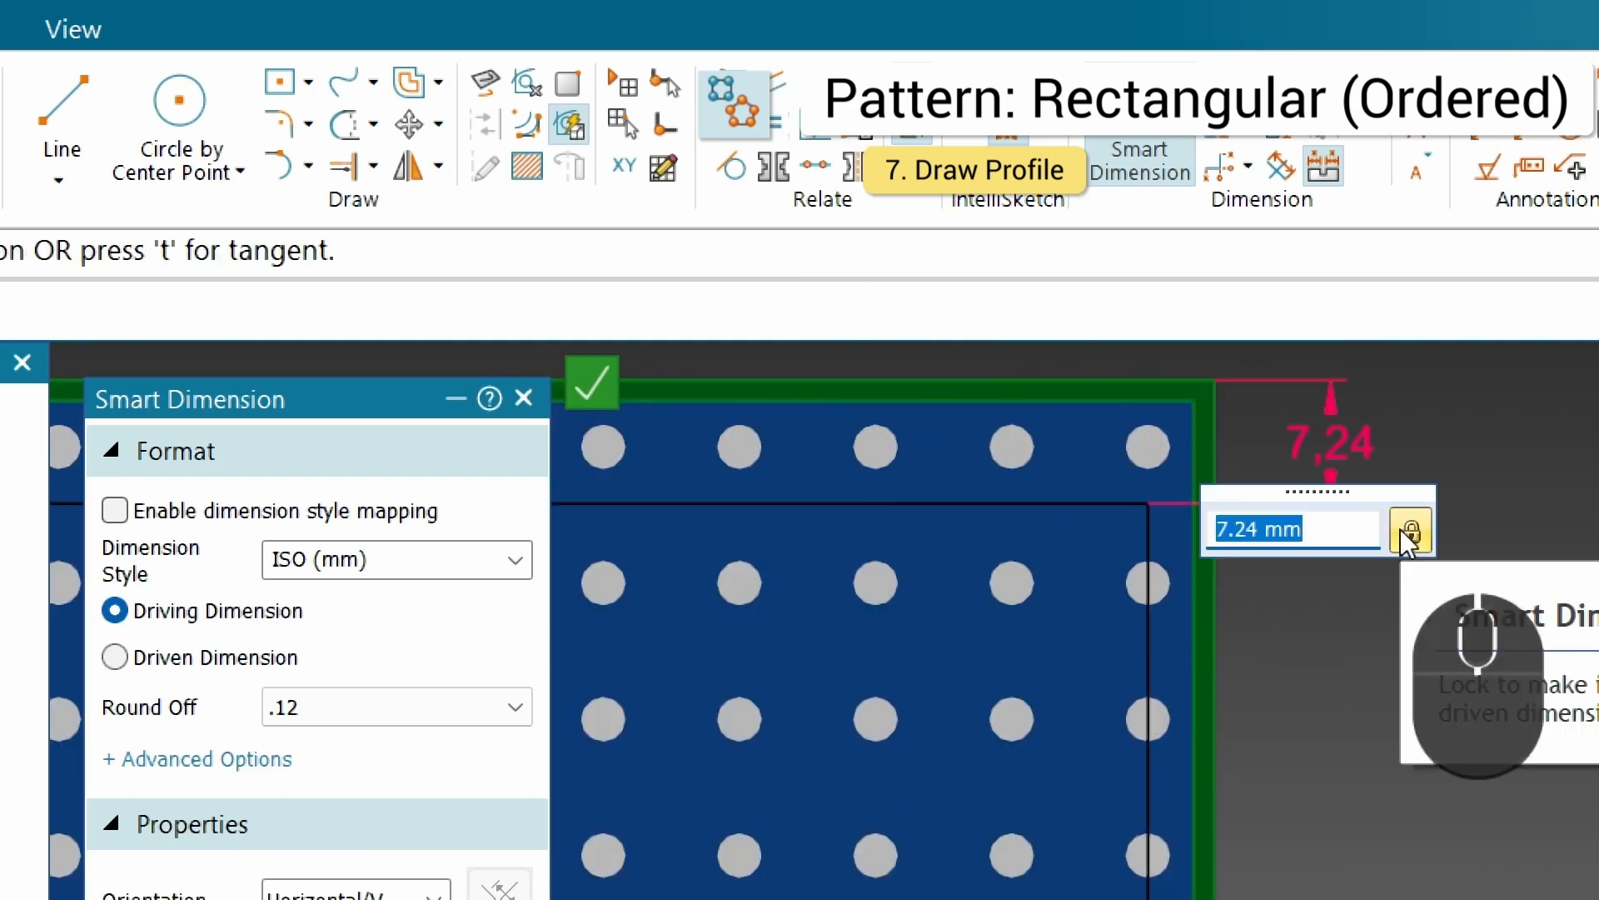
text(3.9)
key(Return)
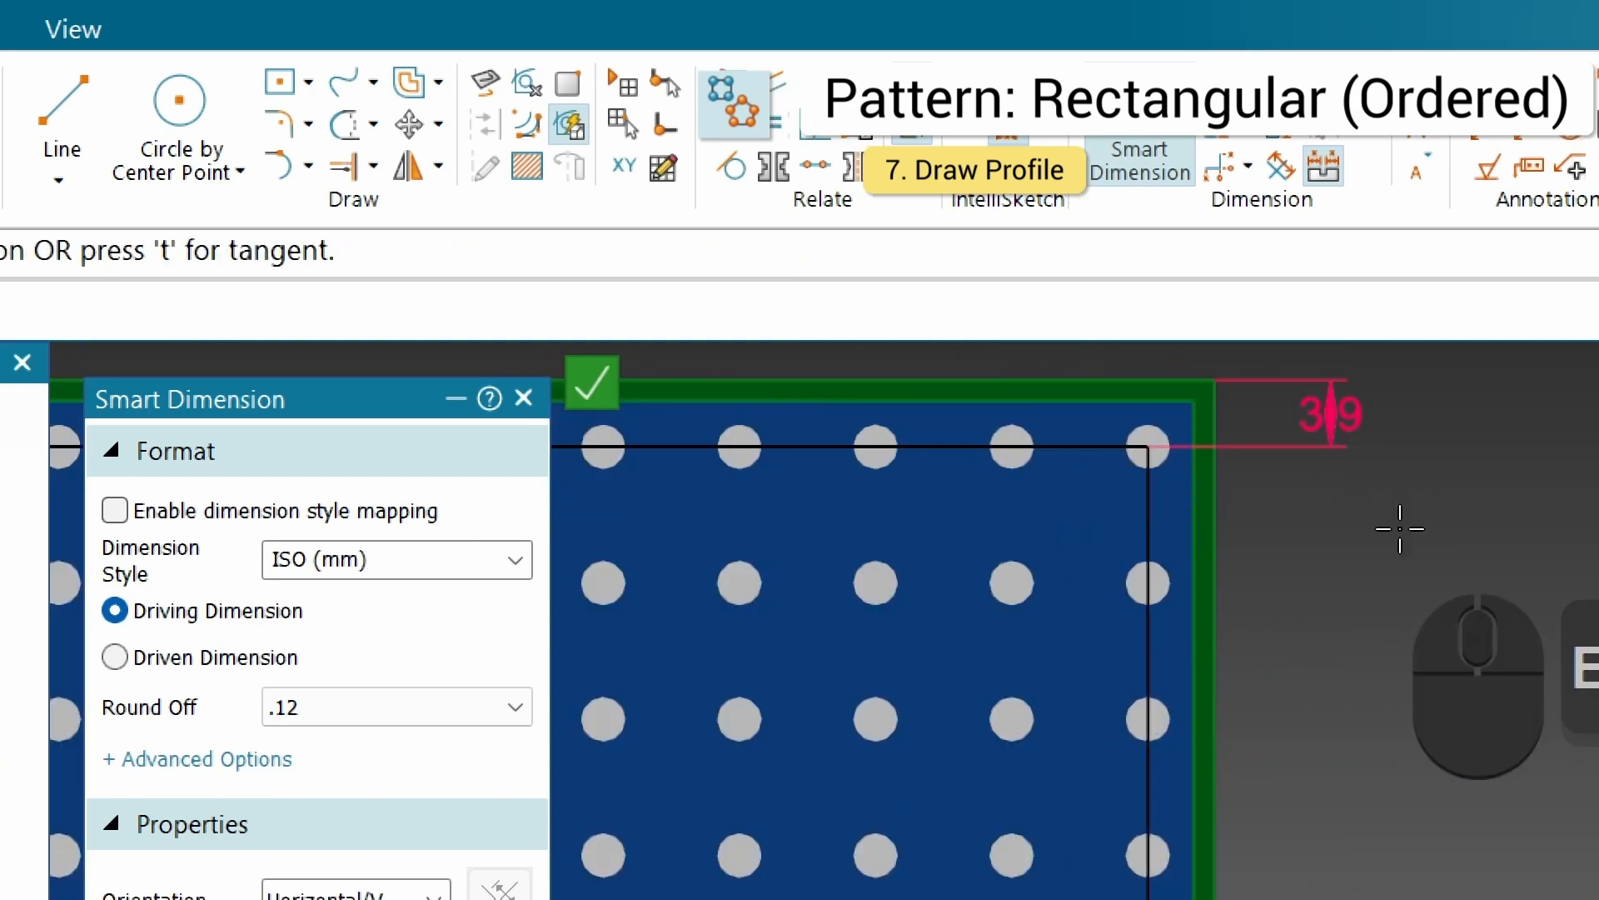
Step: Accept and close the rectangular pattern's dimensioned sketch
scroll(1274, 537, up, 5)
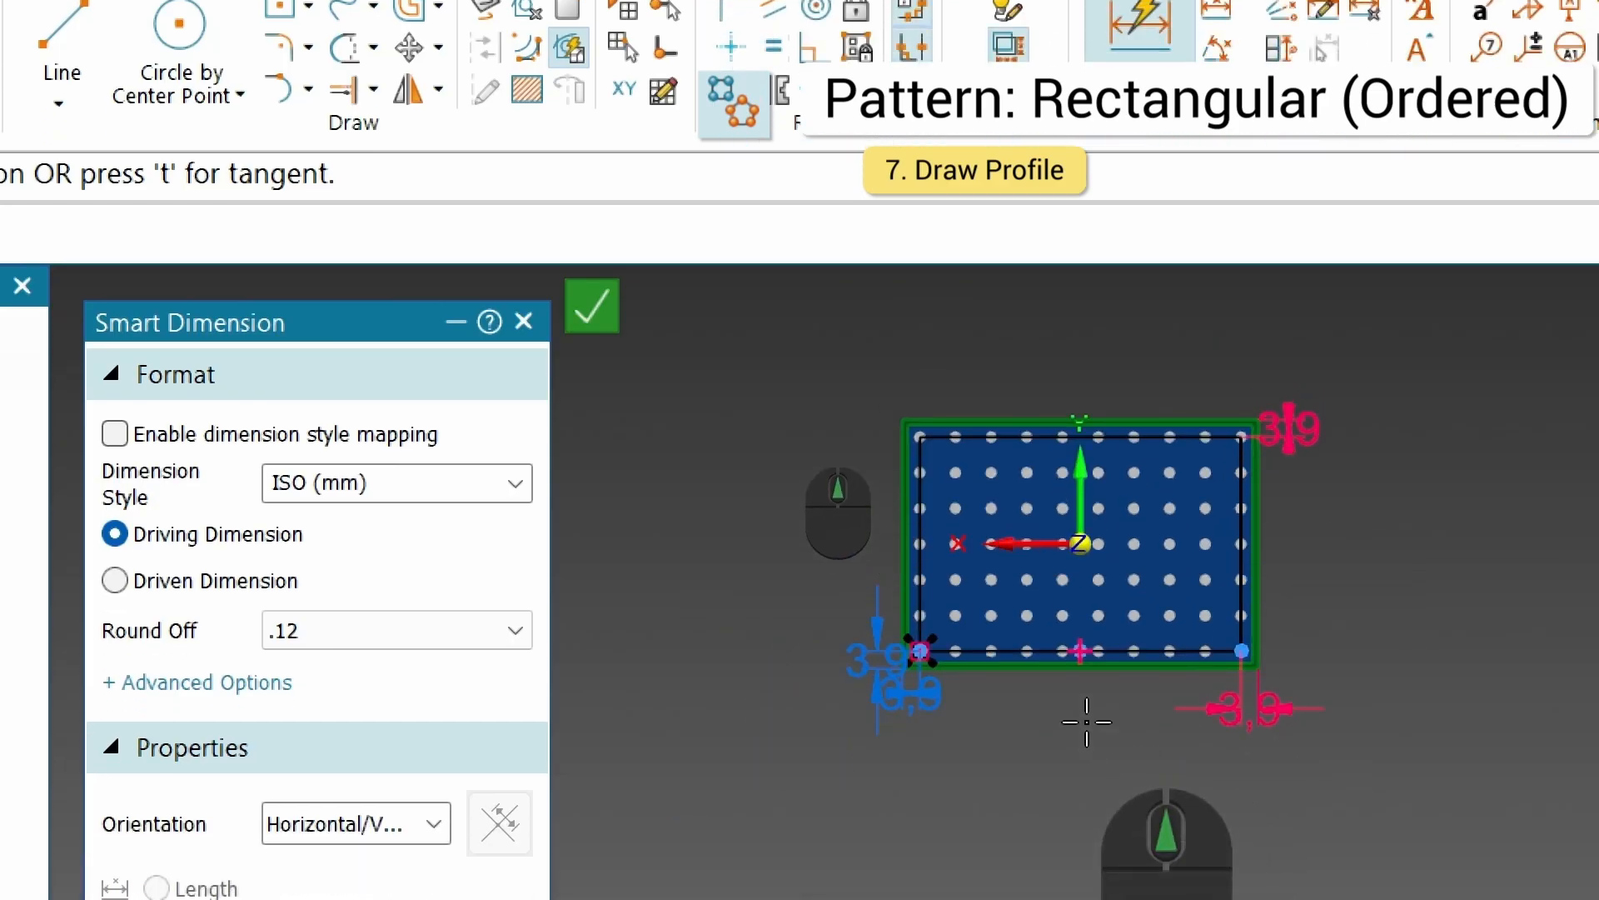
scroll(1150, 691, up, 3)
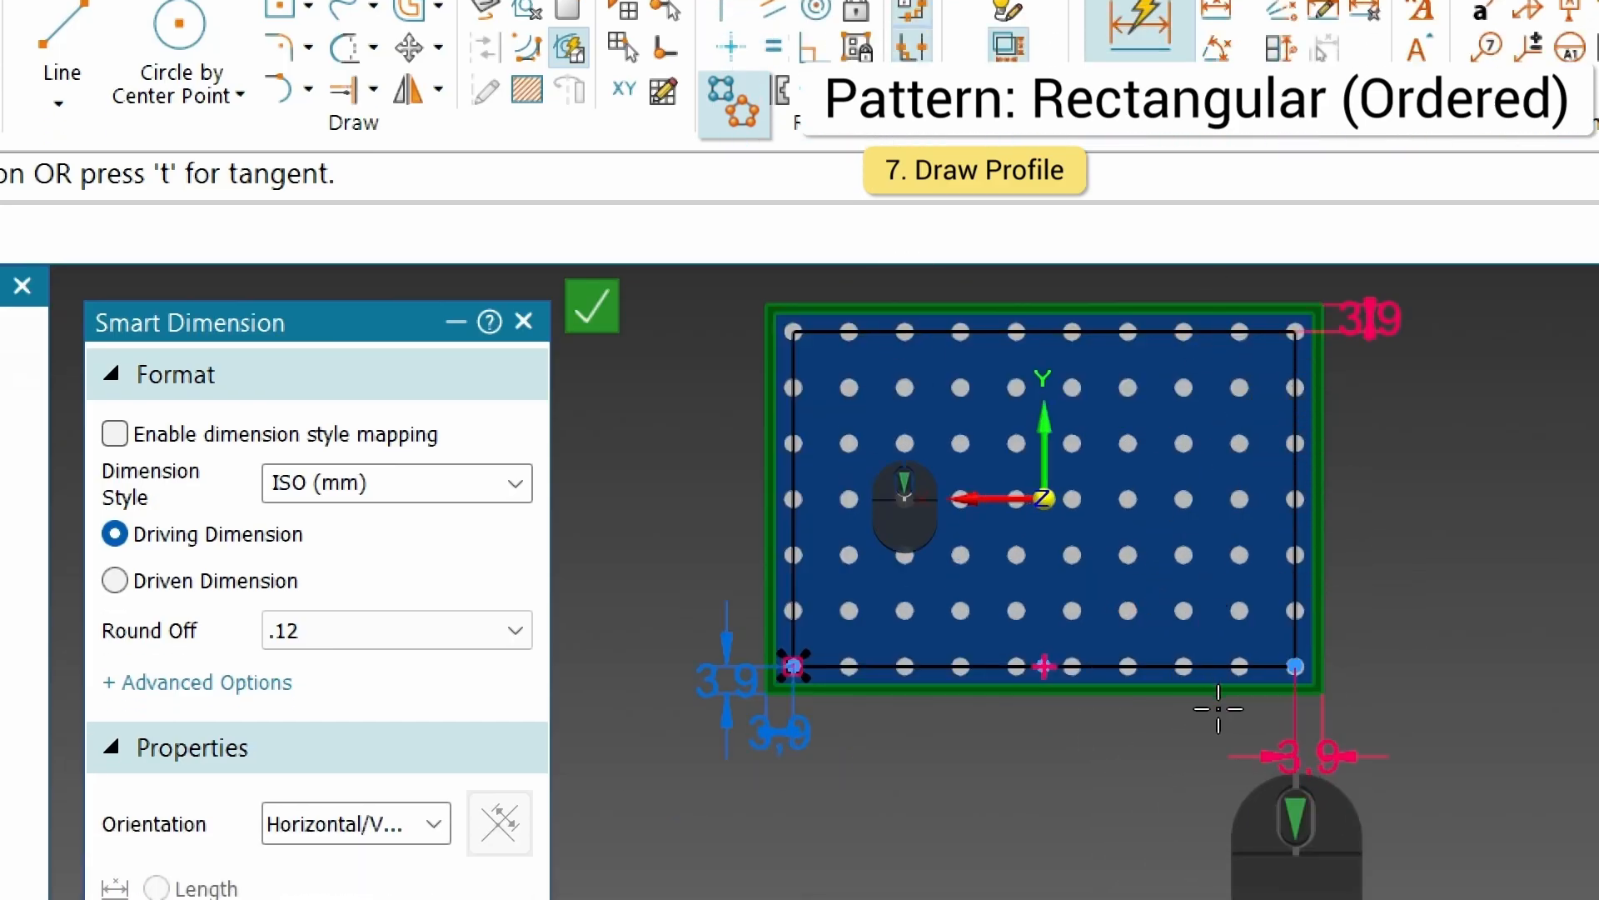
scroll(1408, 416, up, 2)
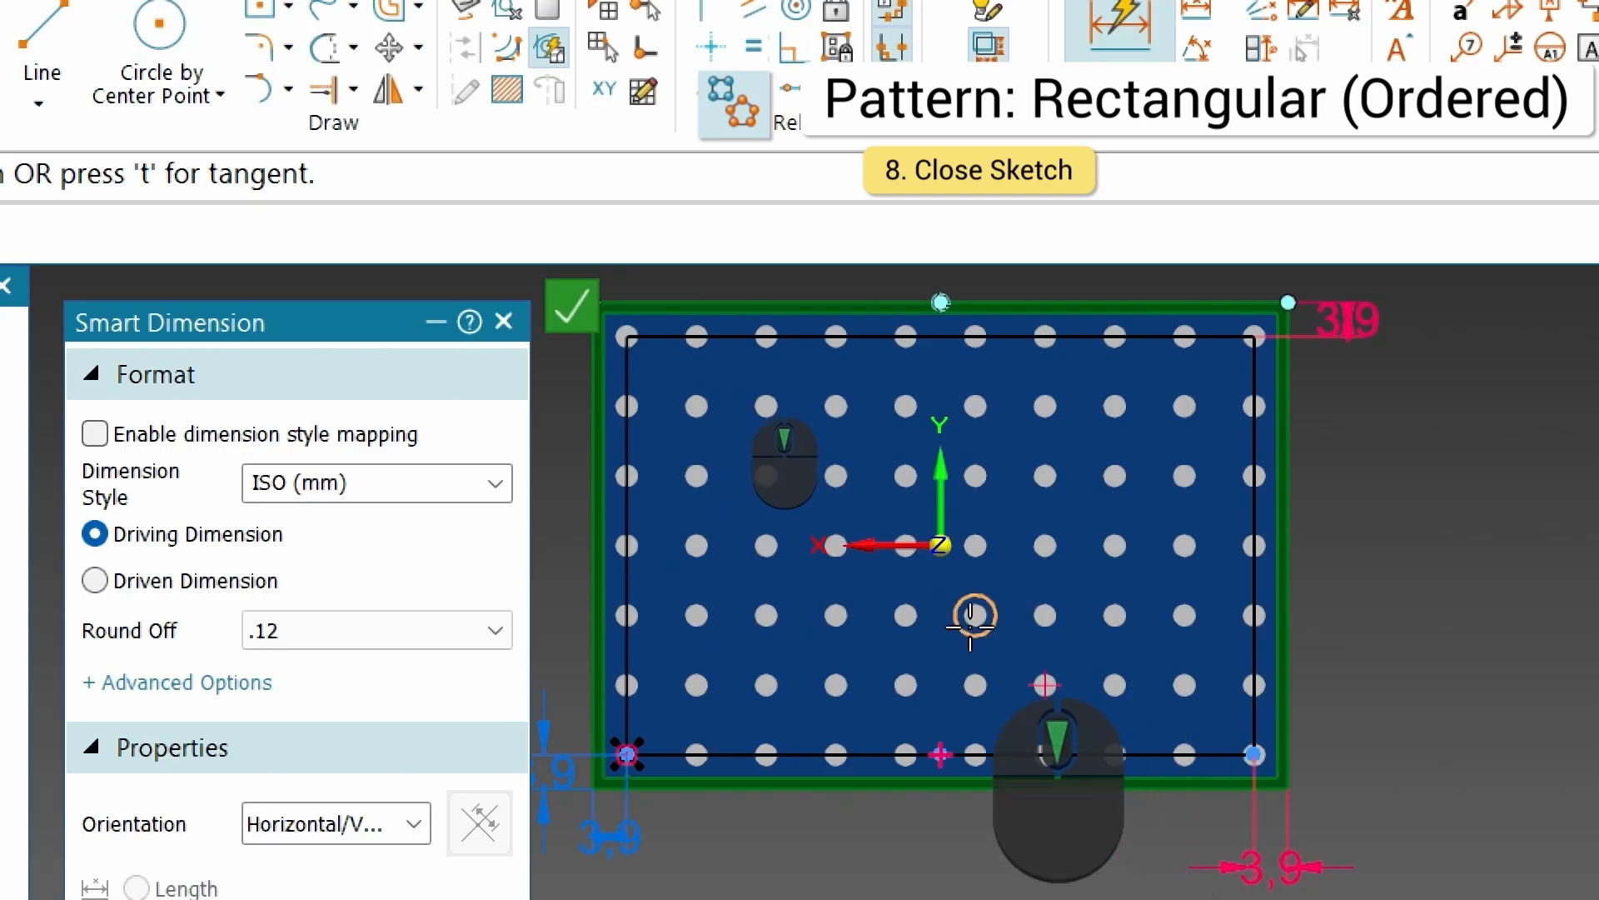
click(578, 308)
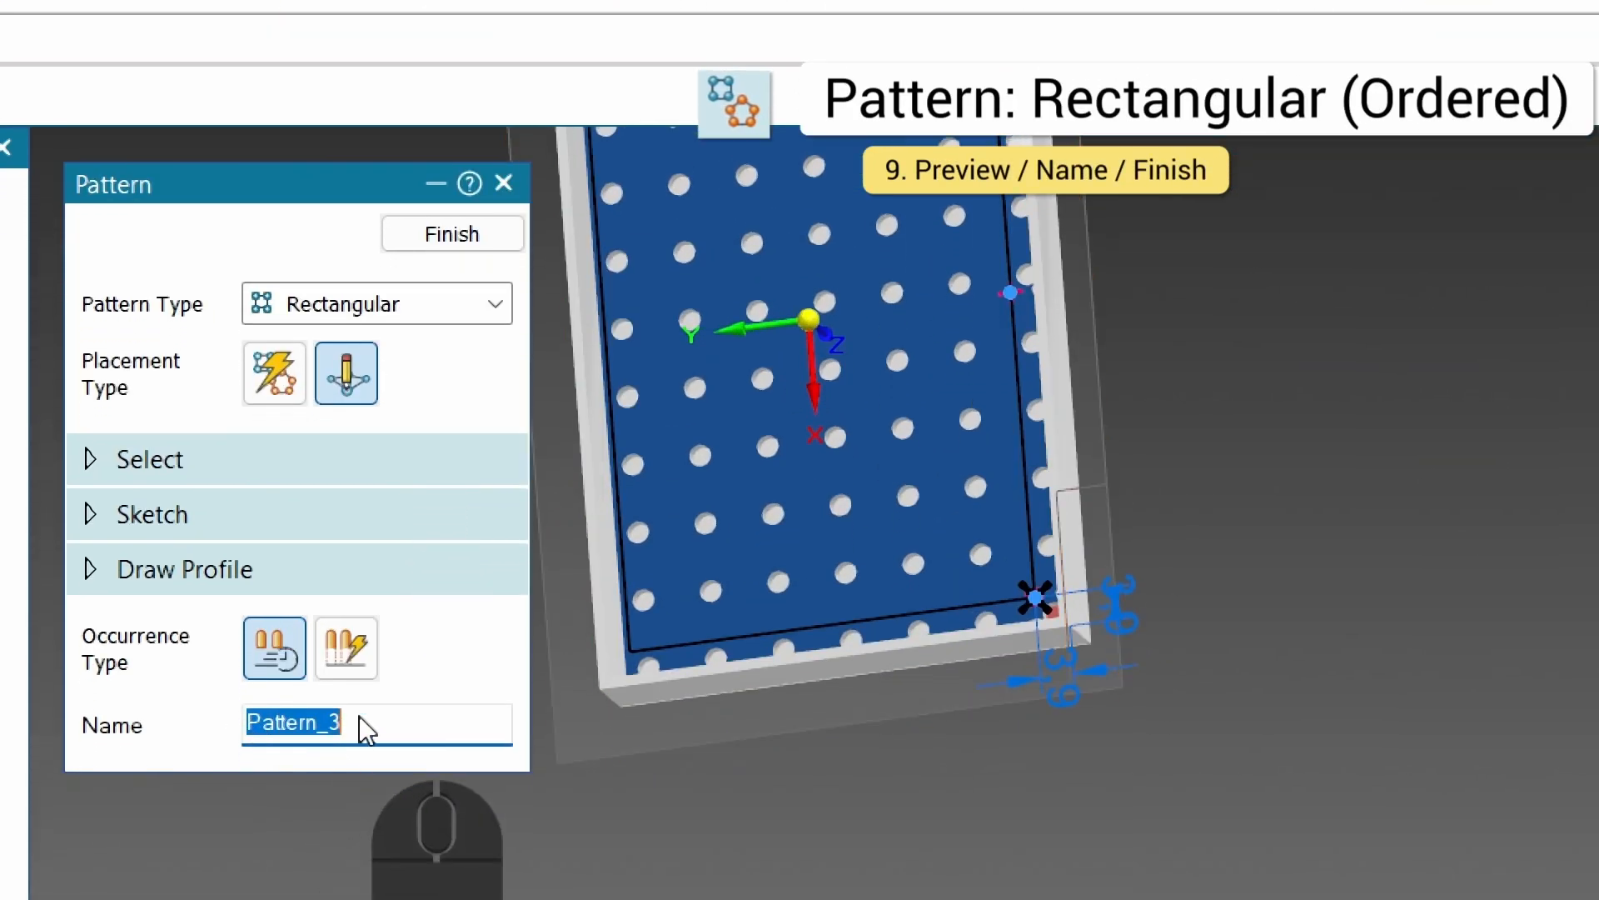
Step: Name the pattern RibXpattern_3 and finish it
key(Home)
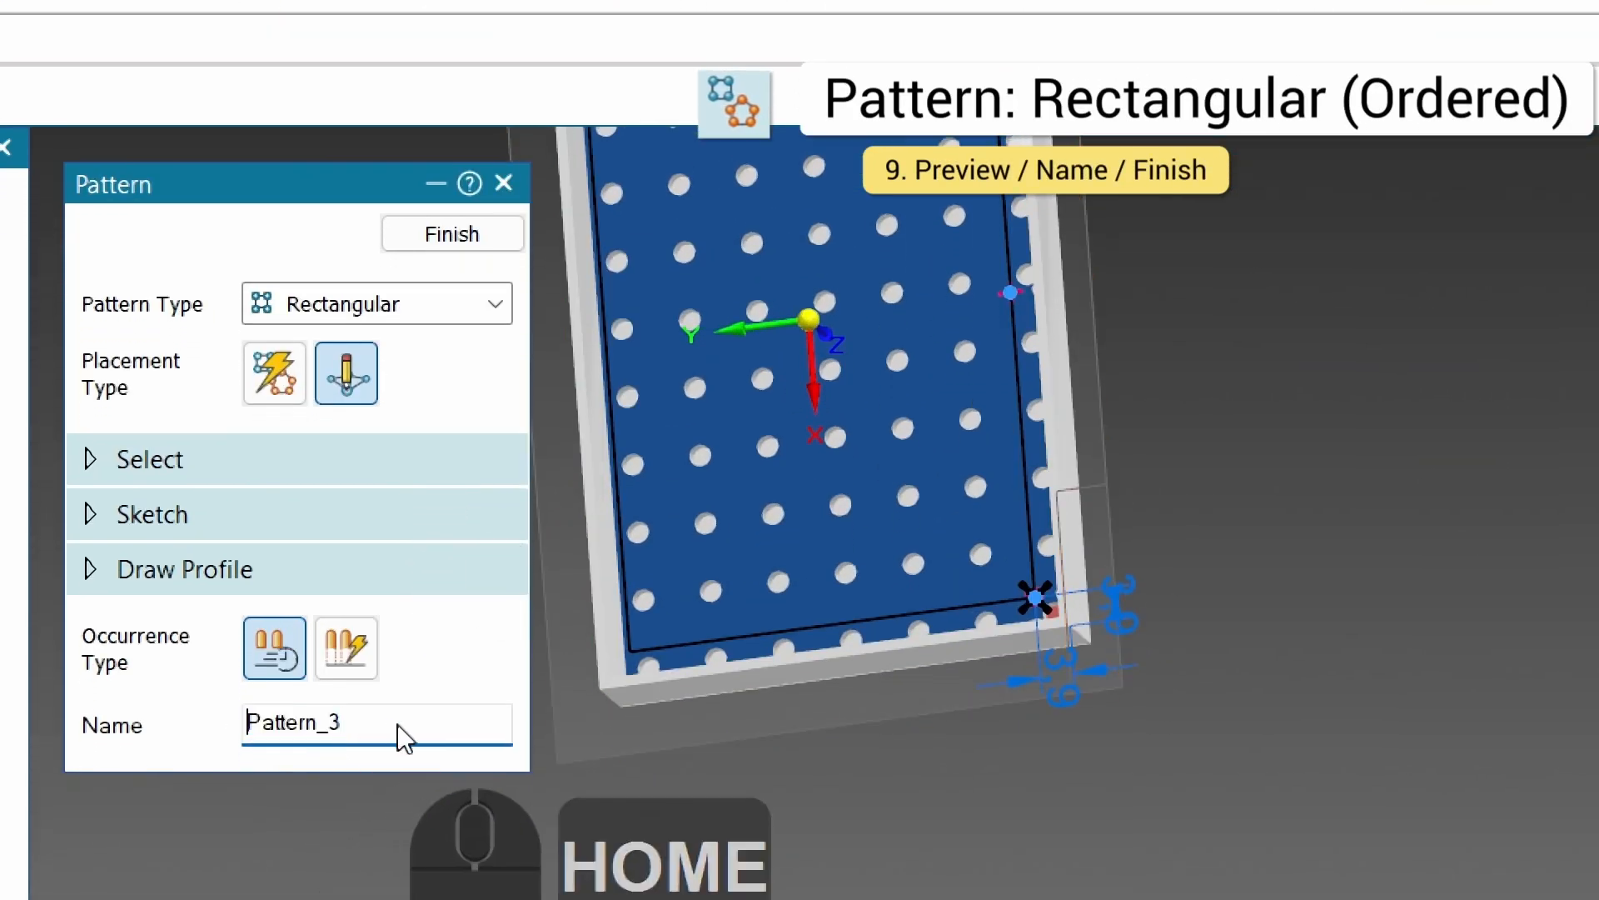
text(RibX)
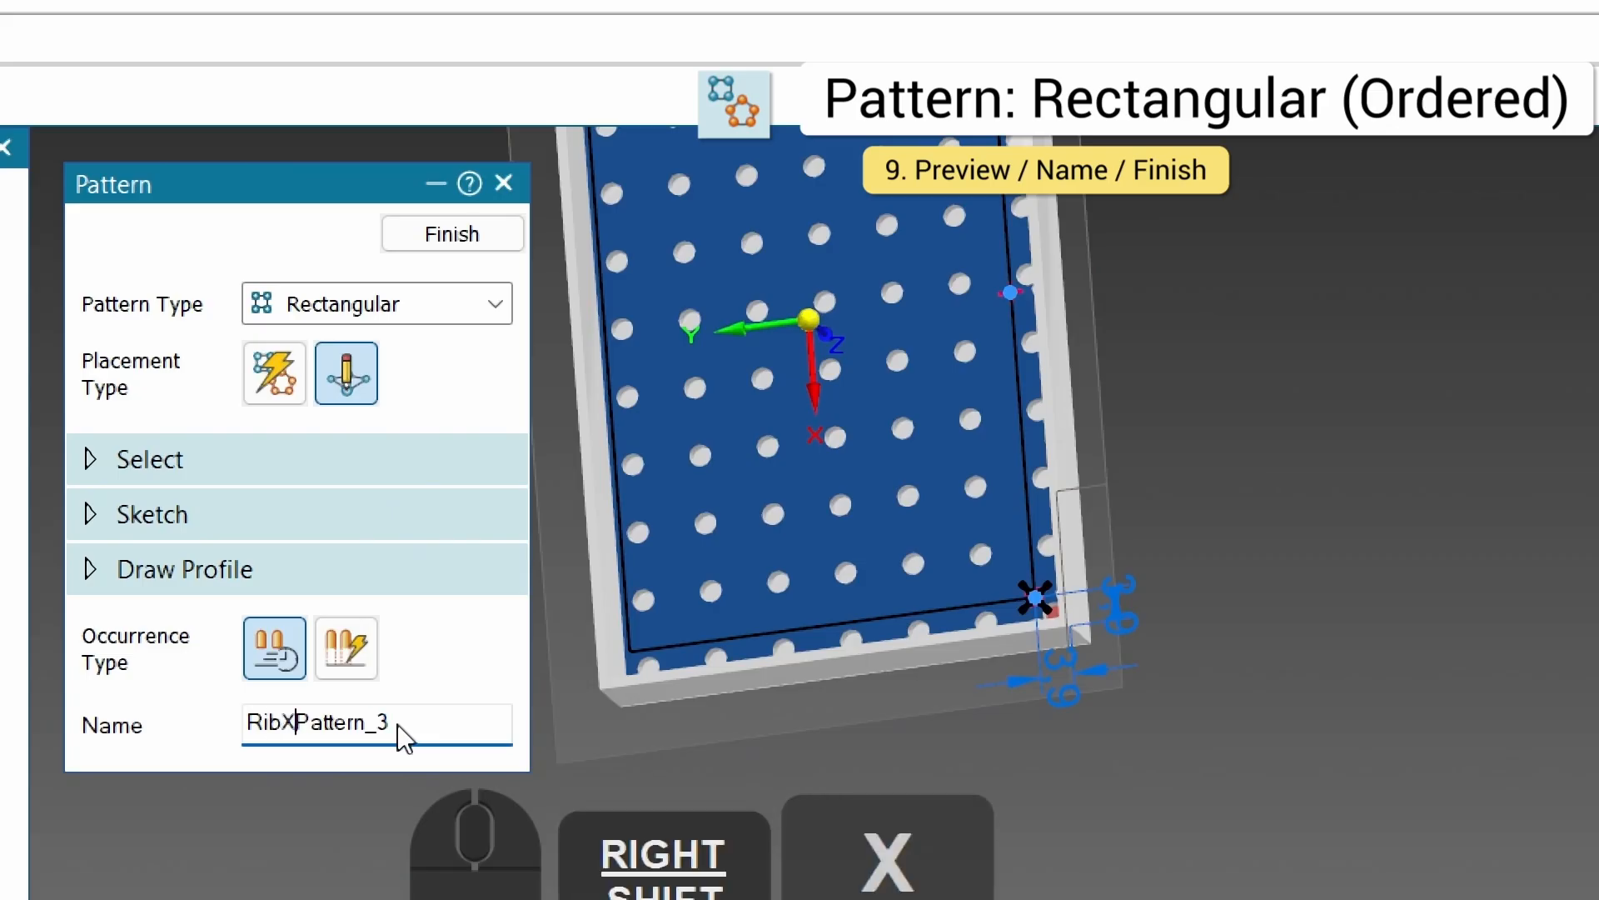
key(Delete)
text(p)
click(423, 222)
Step: Place the Variable Table beside the model and expand the variables of RibXpattern_3
middle_drag(1178, 311, 706, 666)
shift+scroll(913, 679, down, 5)
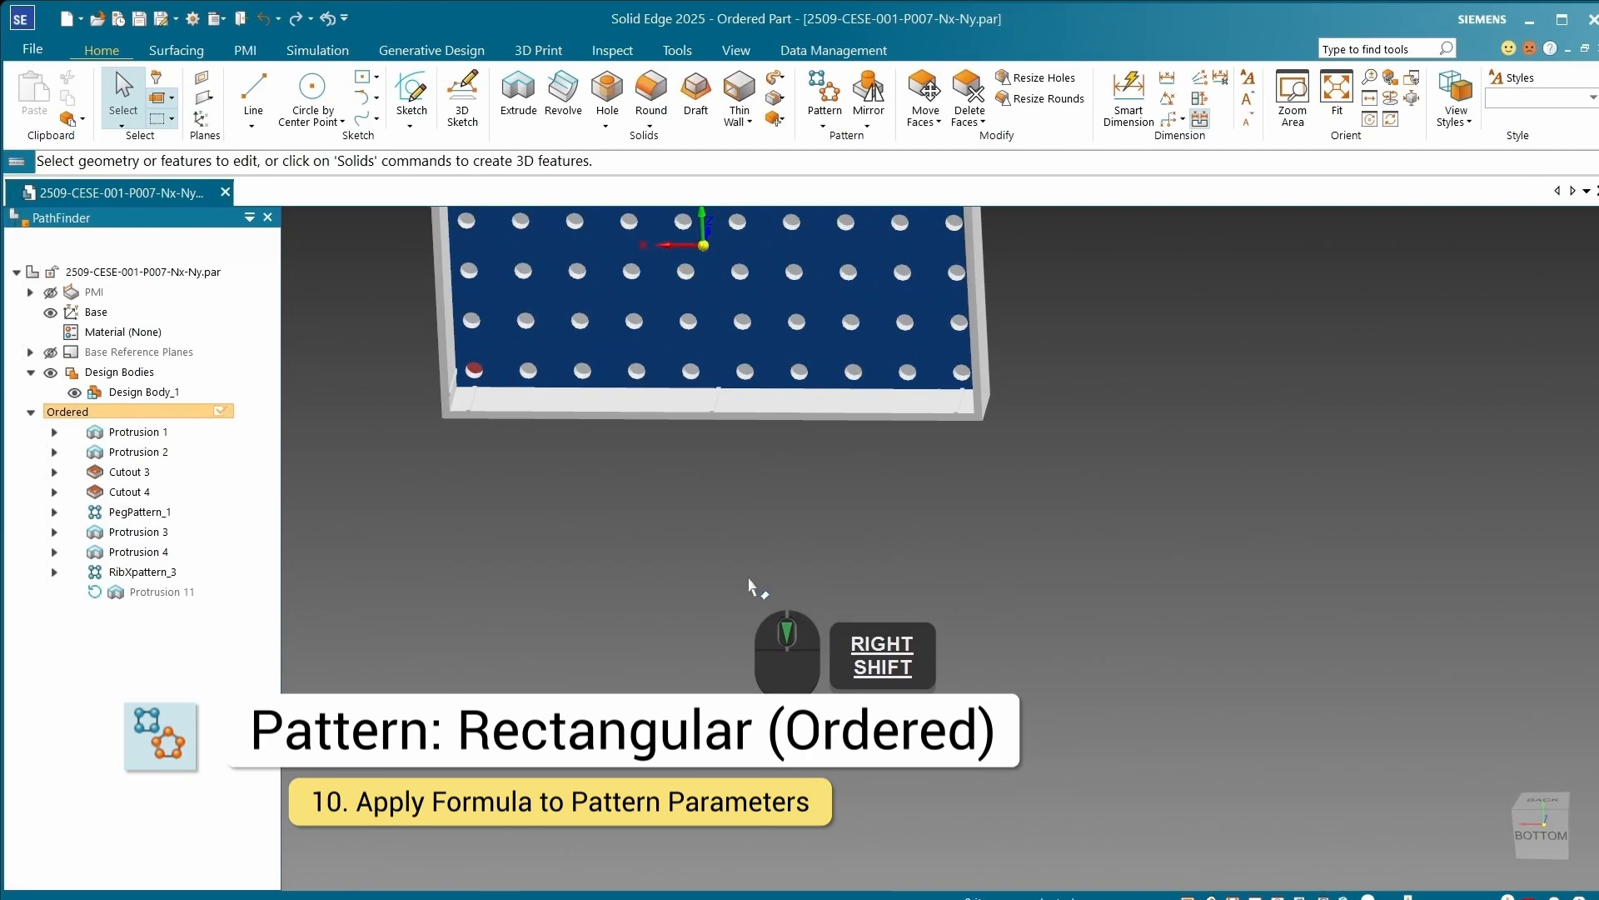
scroll(937, 867, up, 3)
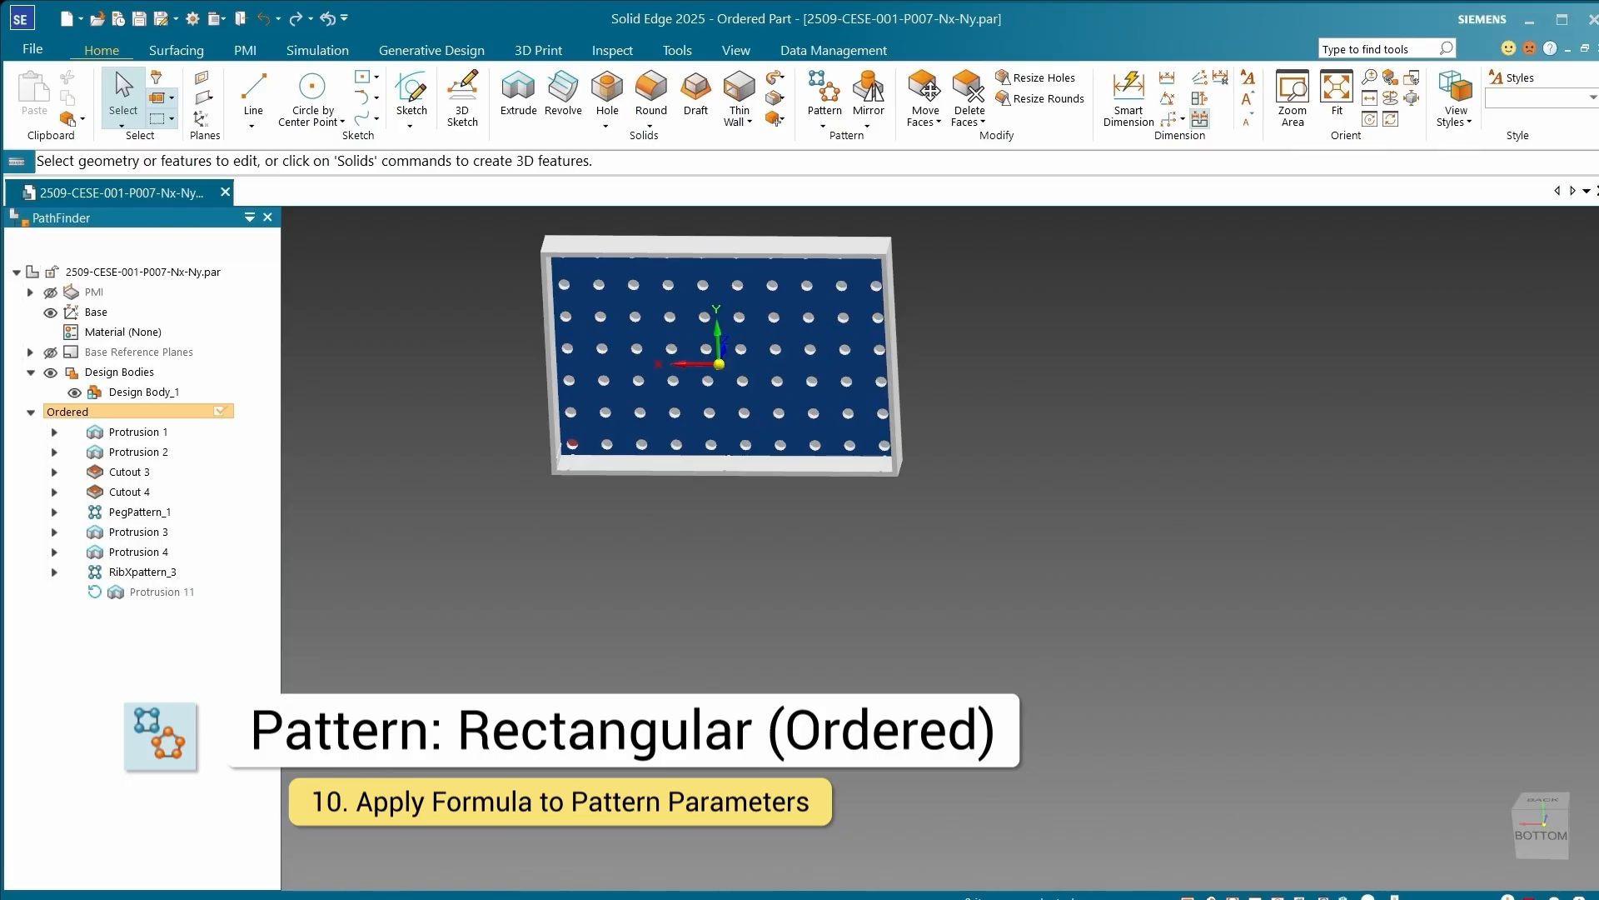
drag(1598, 322, 1194, 173)
scroll(789, 239, down, 4)
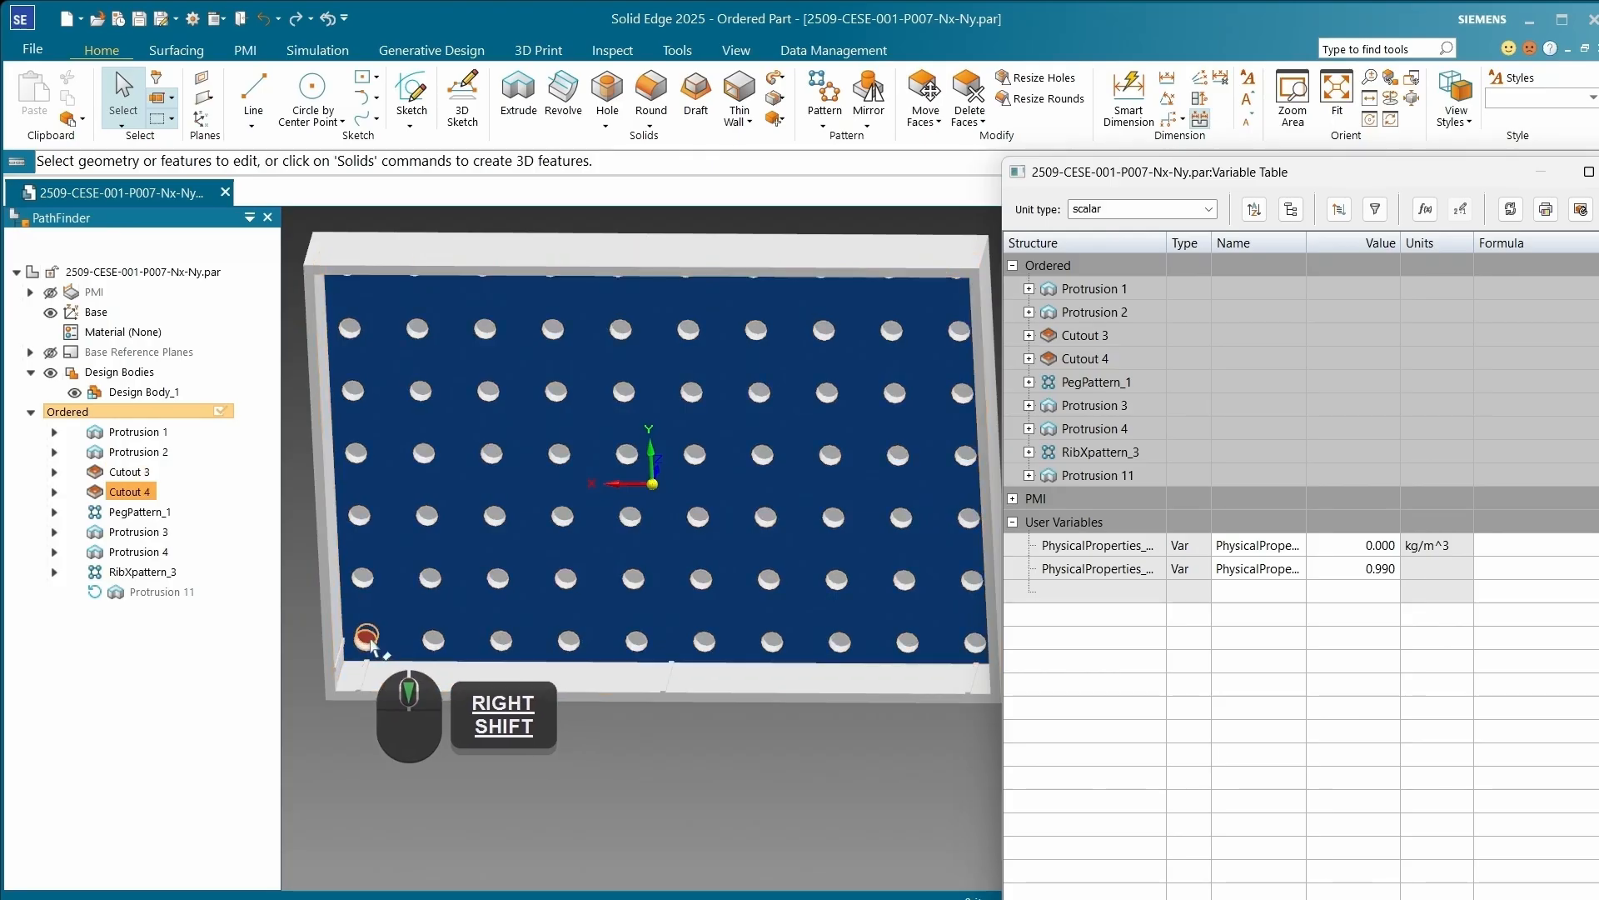
click(1030, 452)
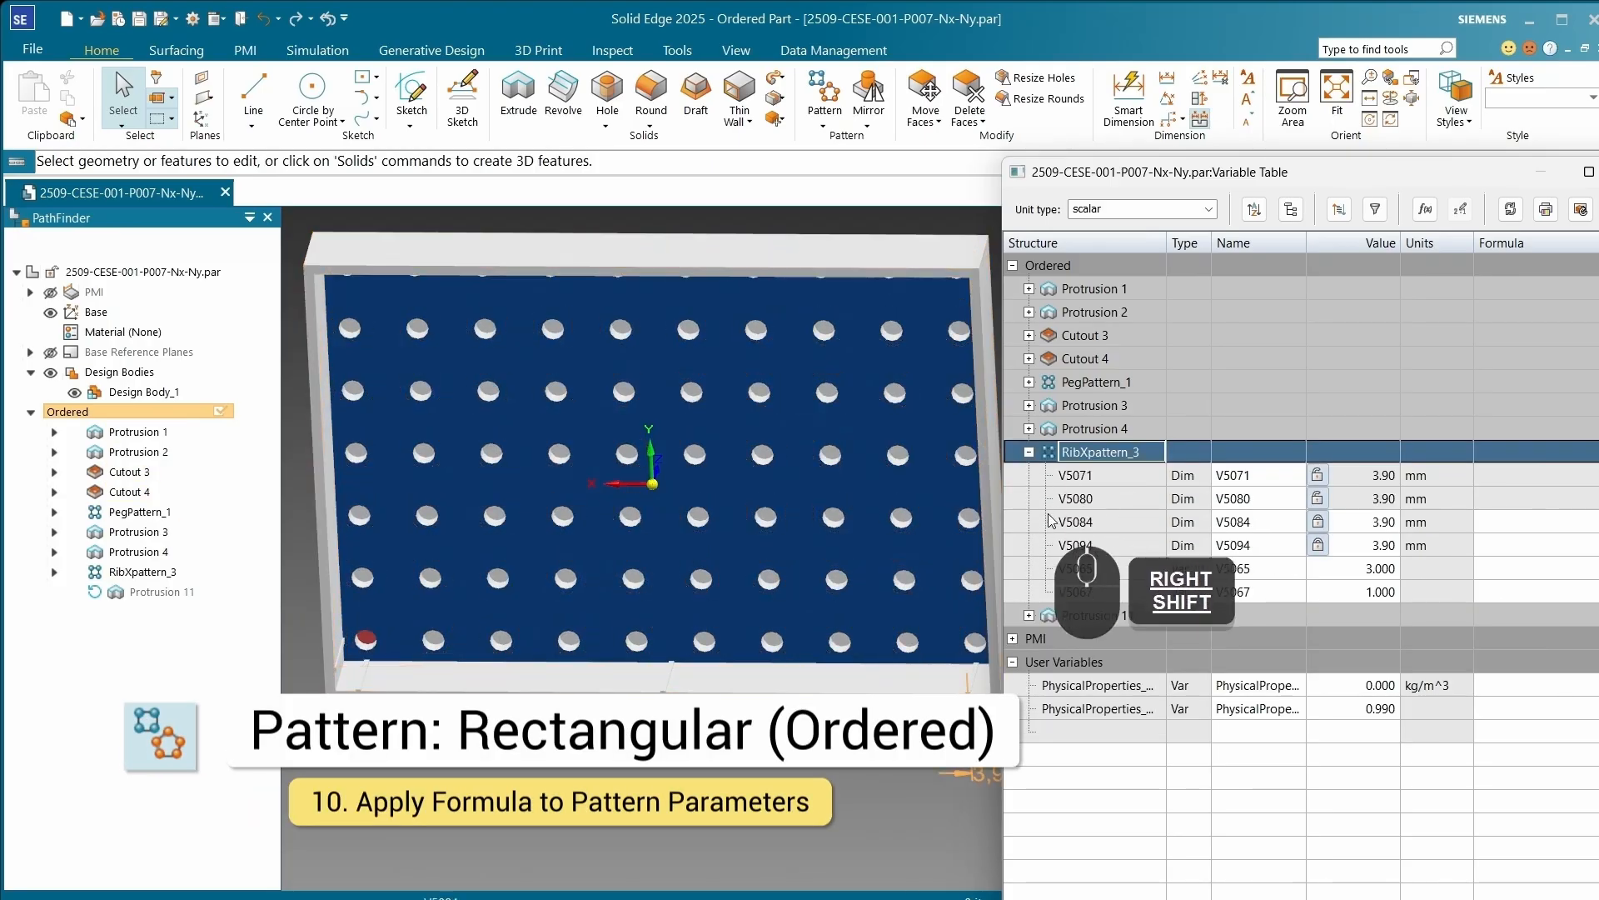
scroll(792, 666, down, 2)
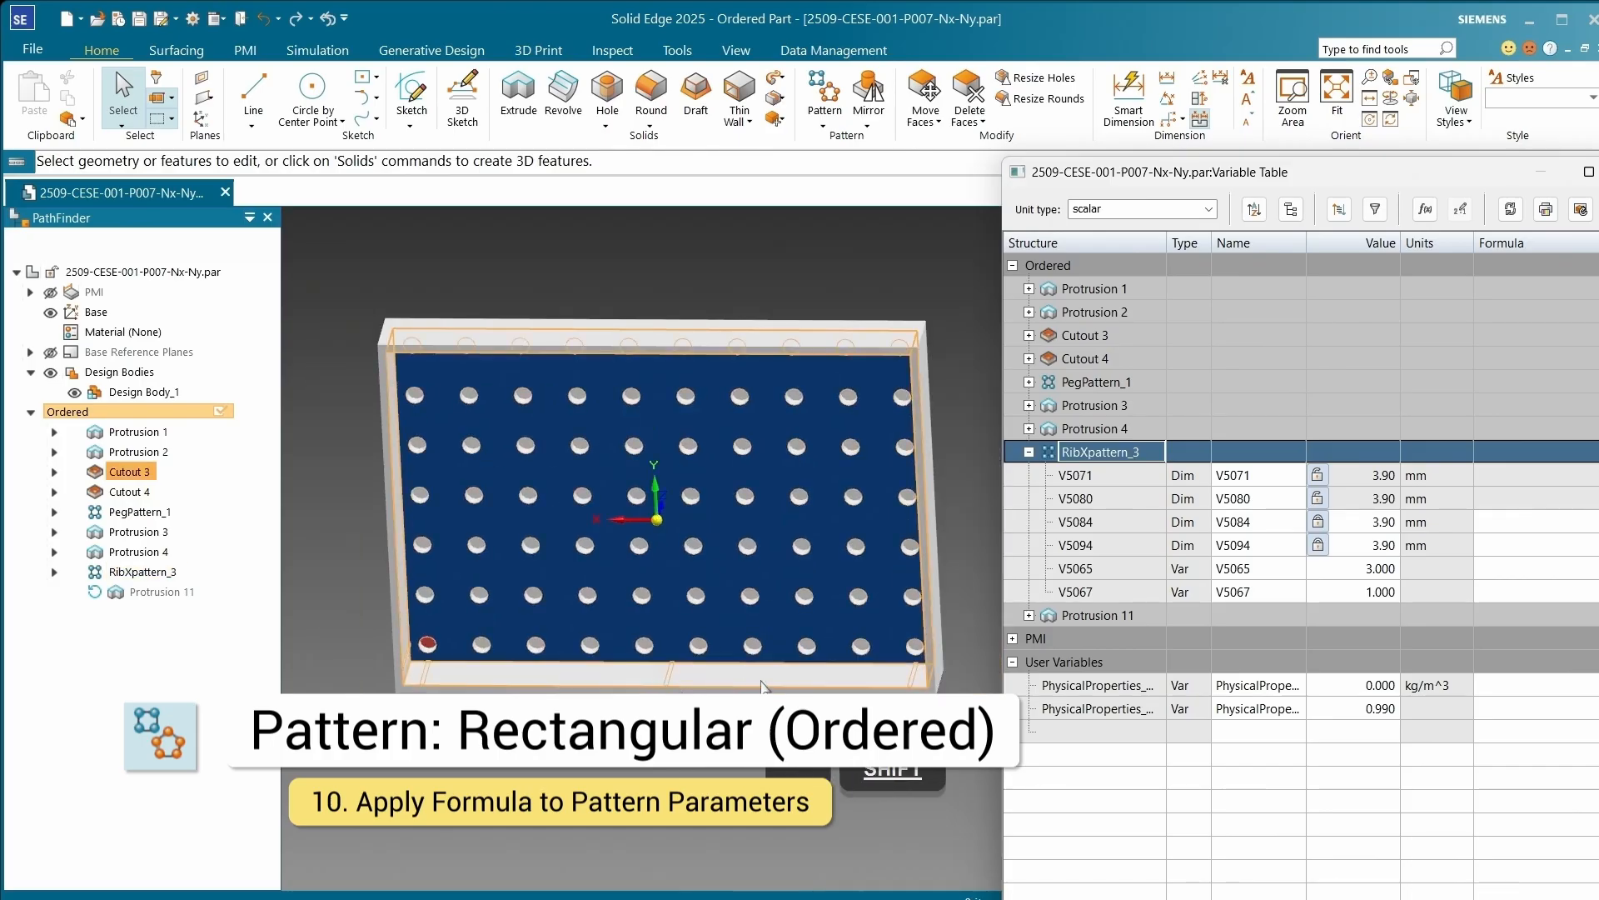
Step: Set variable V5065 of RibXpattern_3 to 4
click(1374, 573)
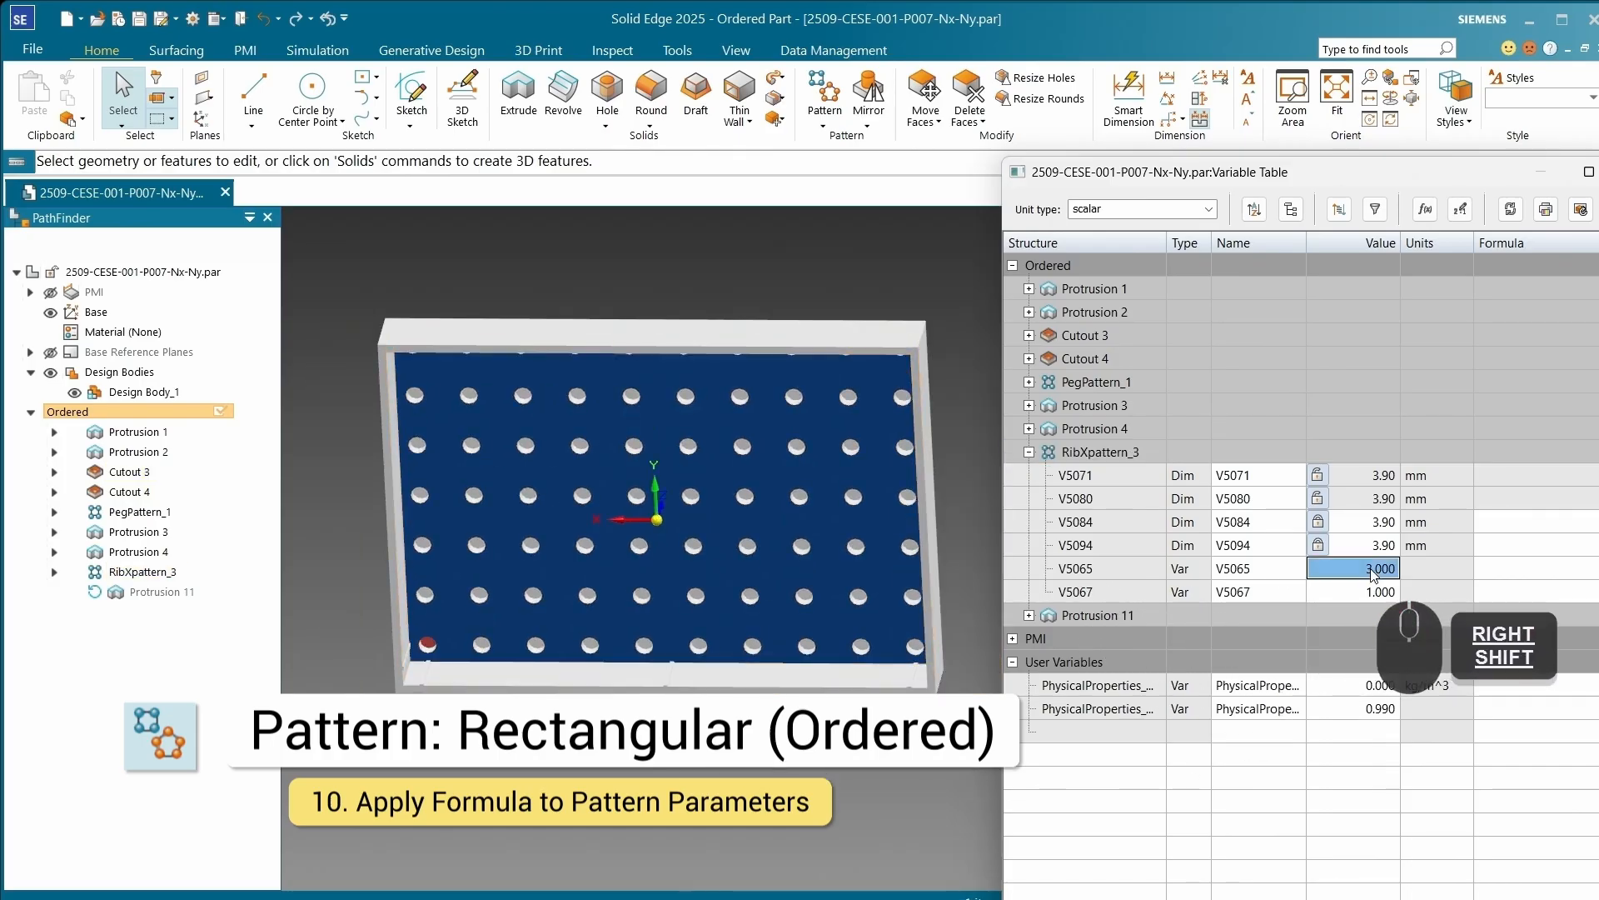
text(4)
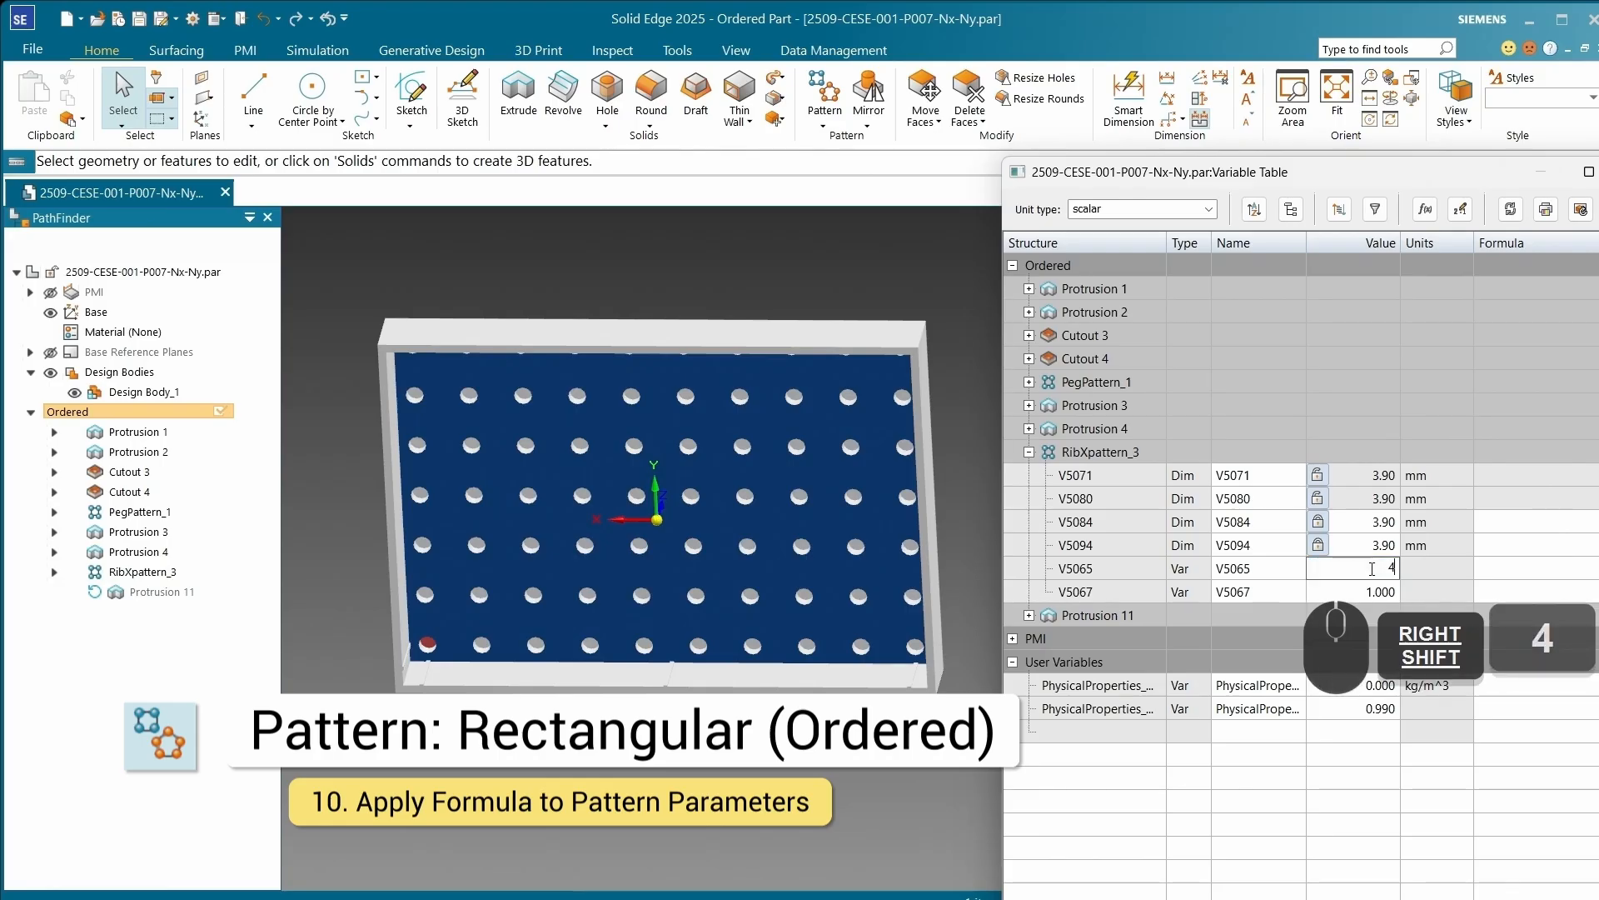
key(Return)
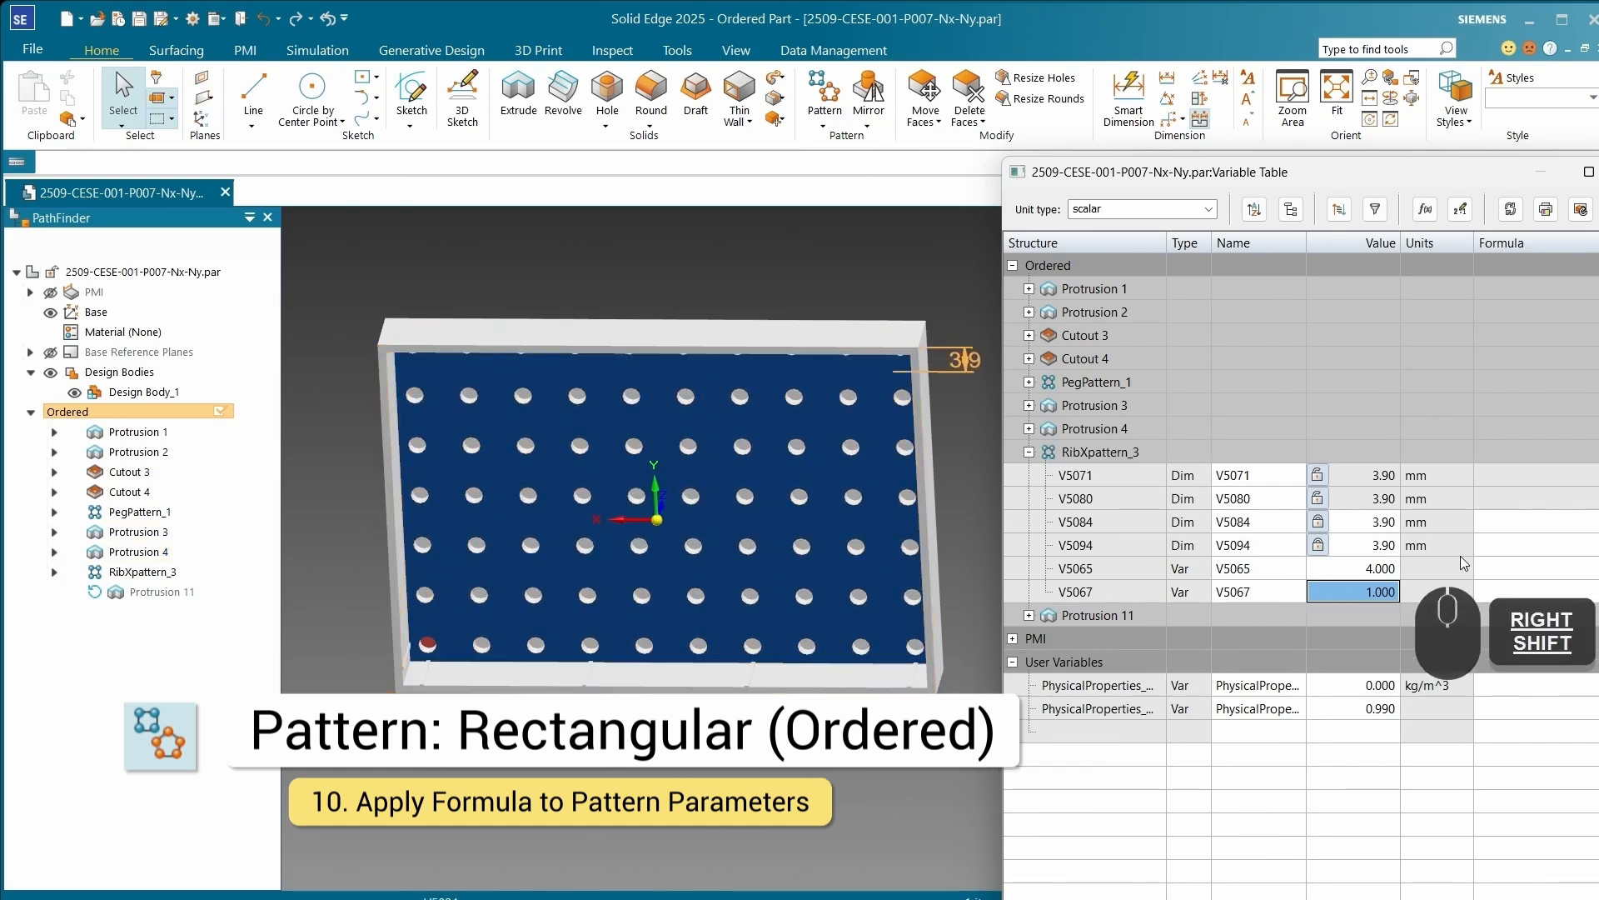
Step: Try to link variable V5067 of RibXpattern_3 to PegPattern_1's nXpegCount with the formula =nXpegCount
click(1504, 592)
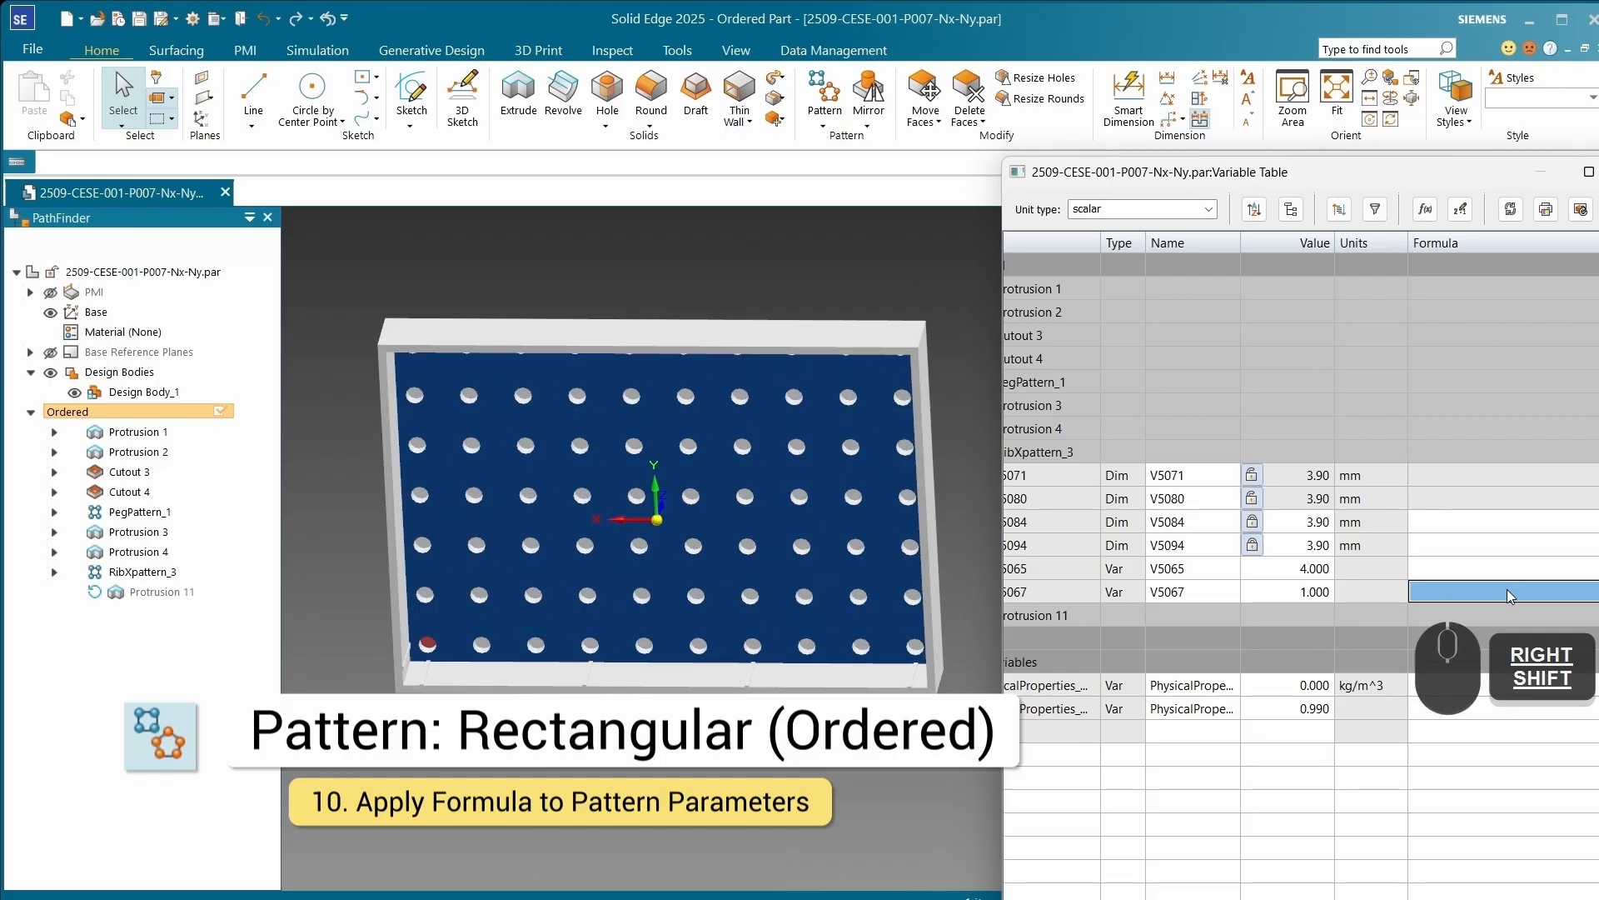
text(=)
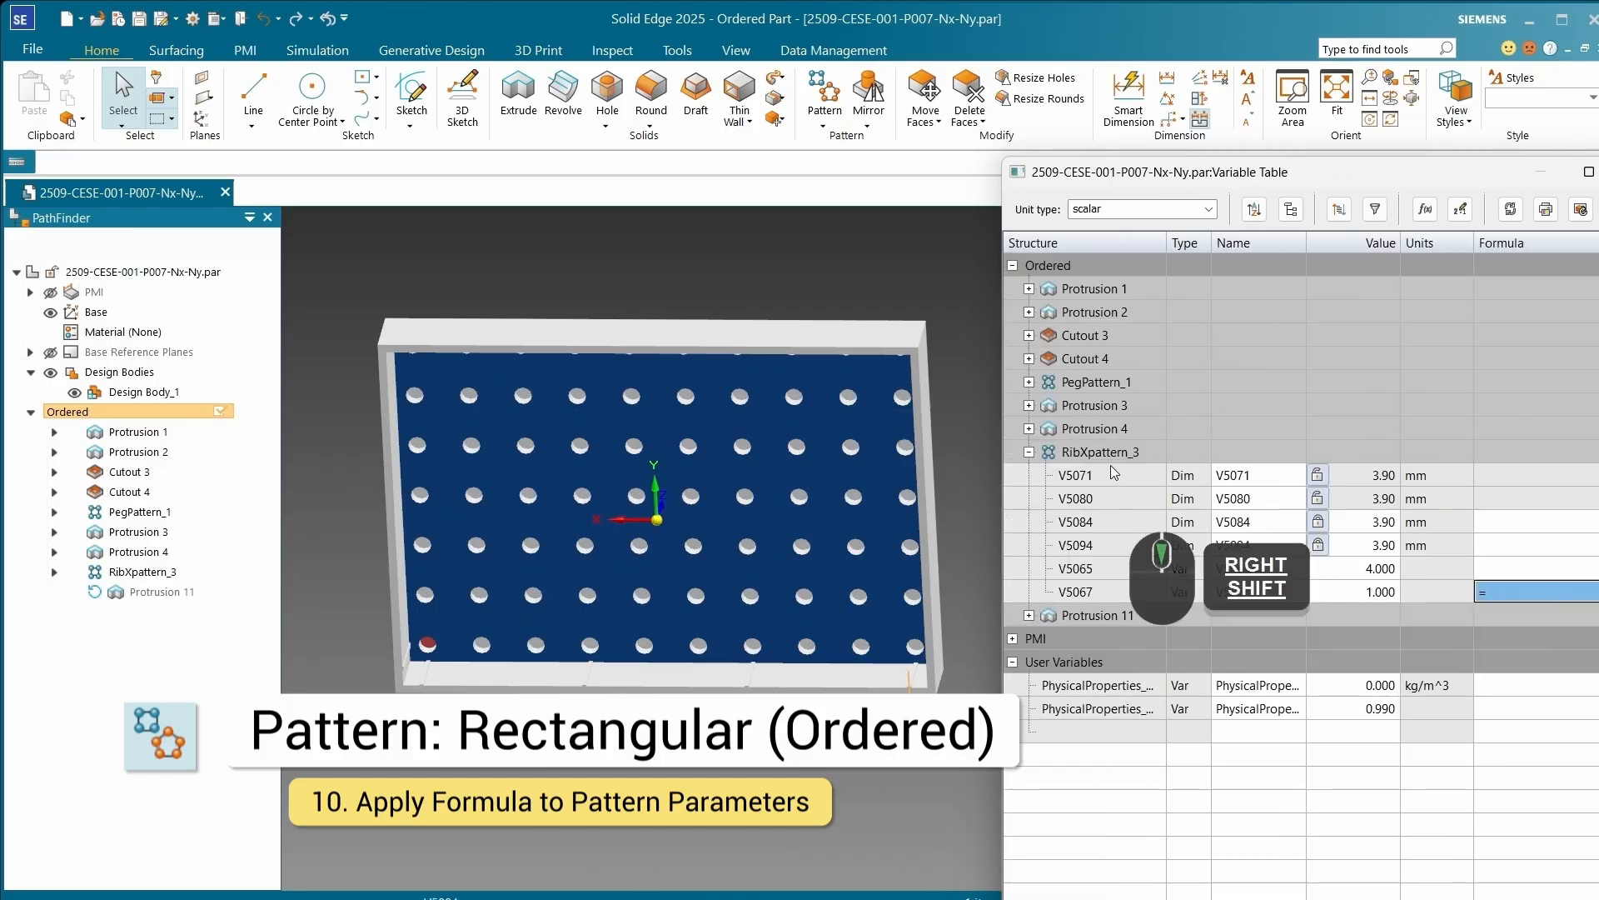
click(1030, 383)
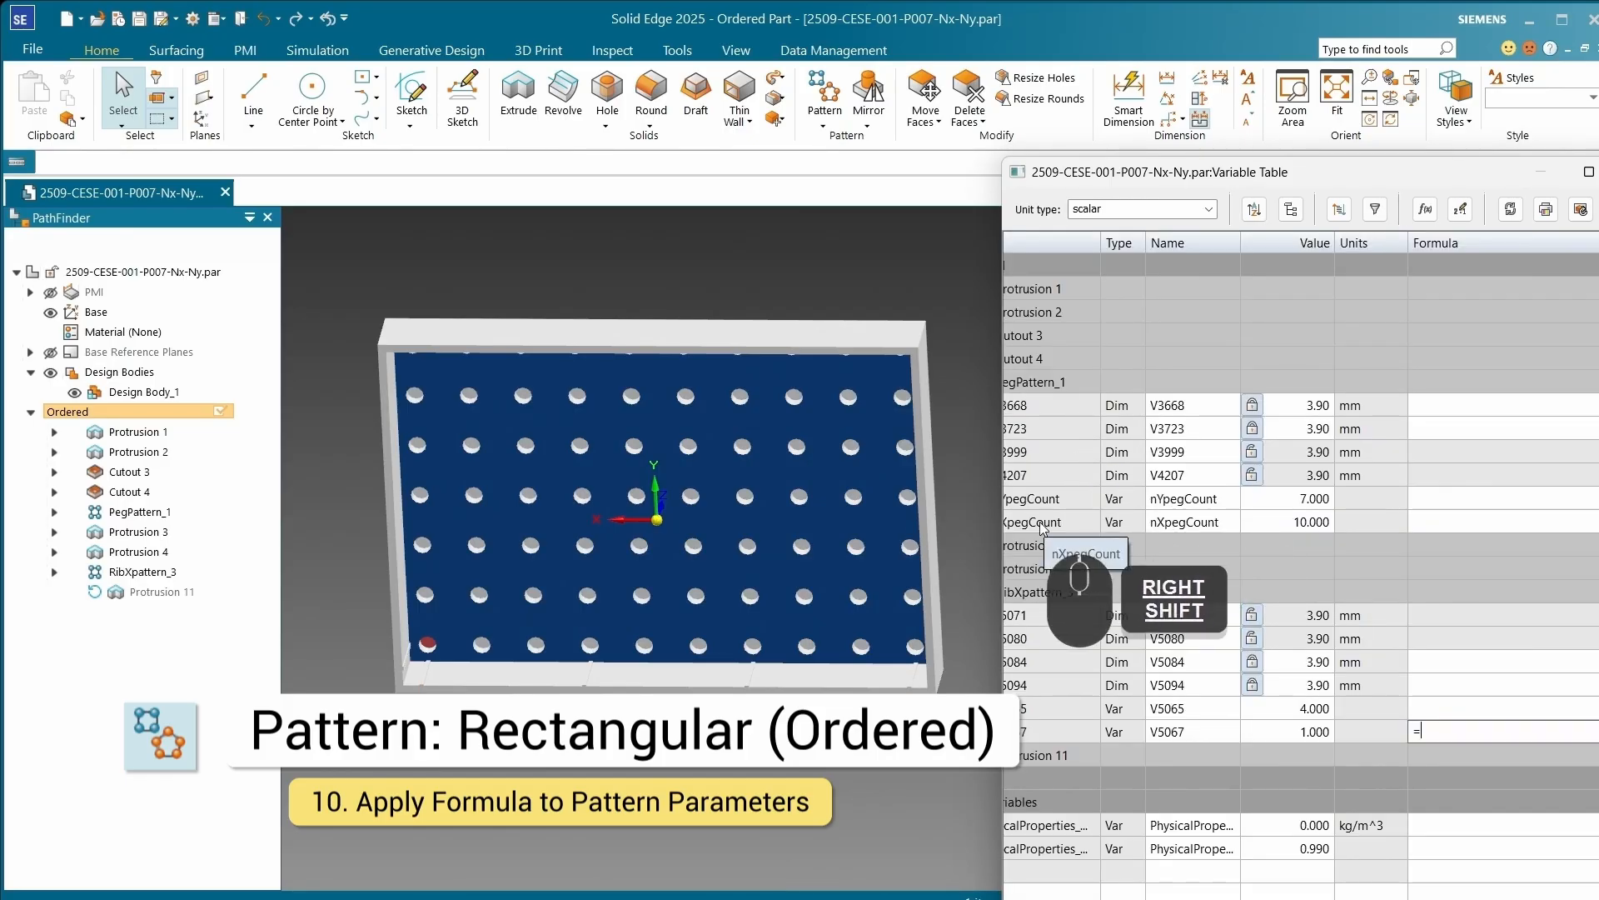
click(1172, 523)
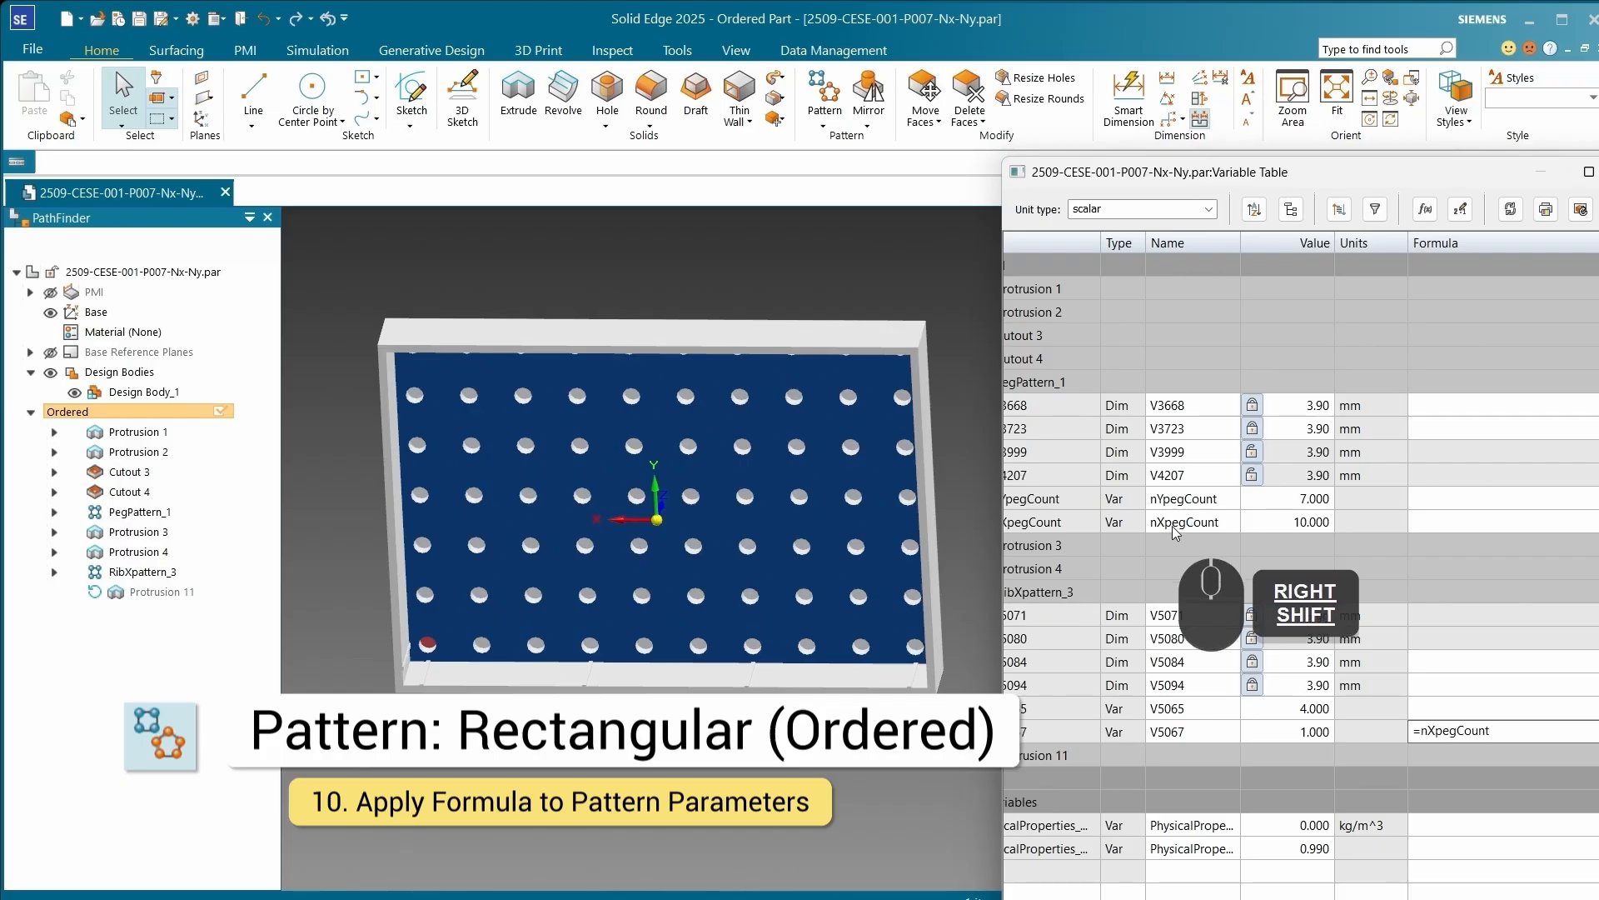
key(Return)
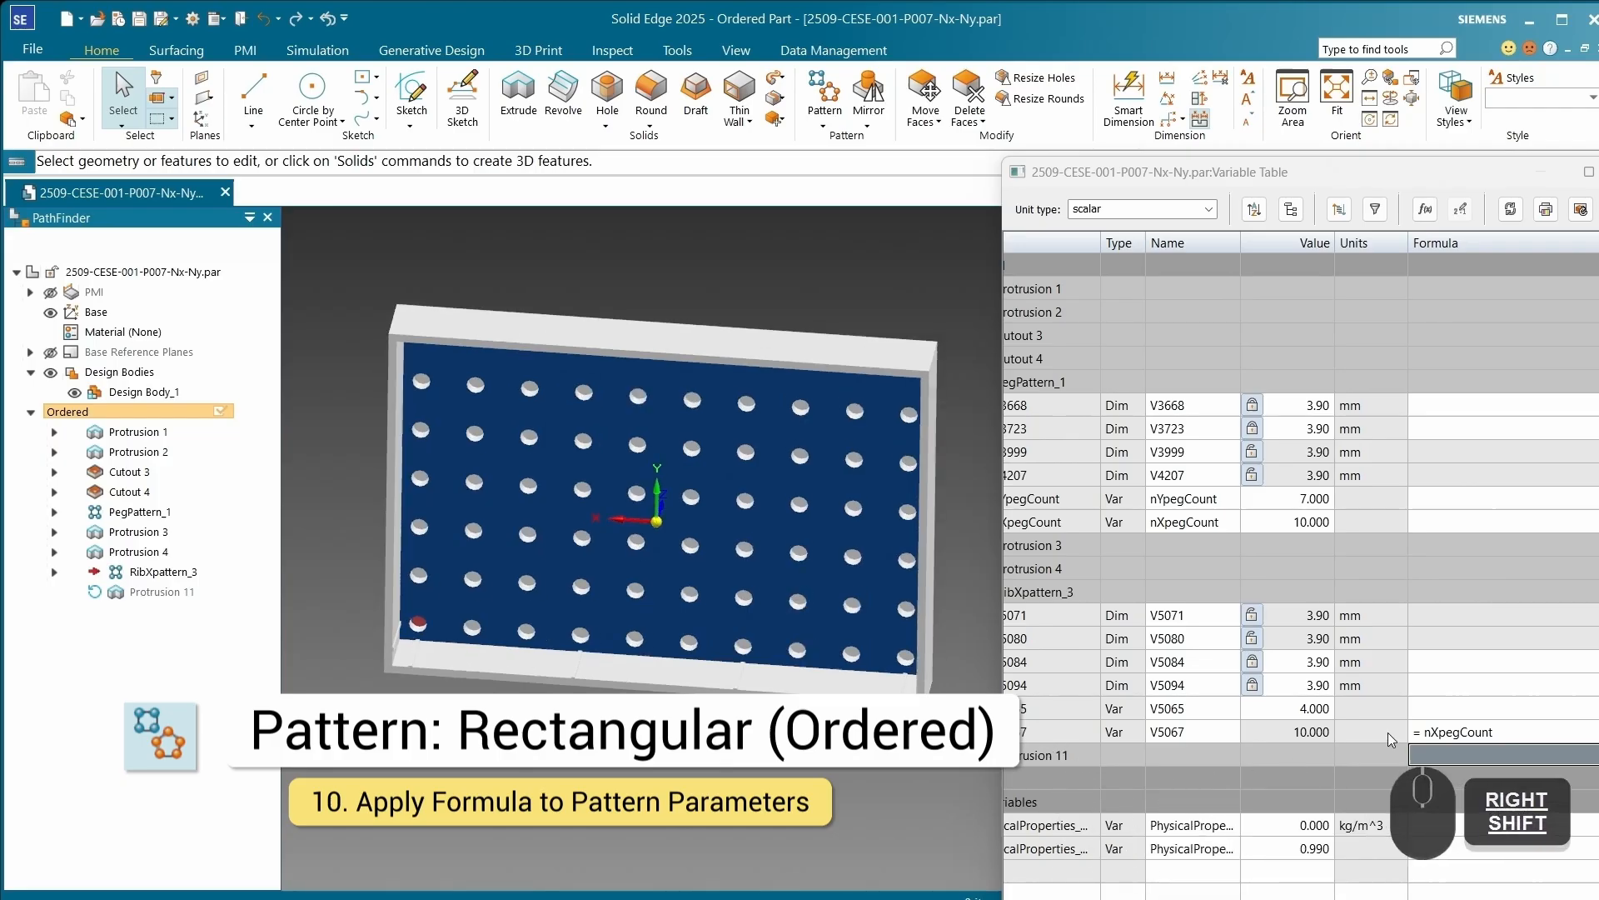
Step: Delete the formula of V5067, then set V5067 to 1 and V5065 to 3
key(Delete)
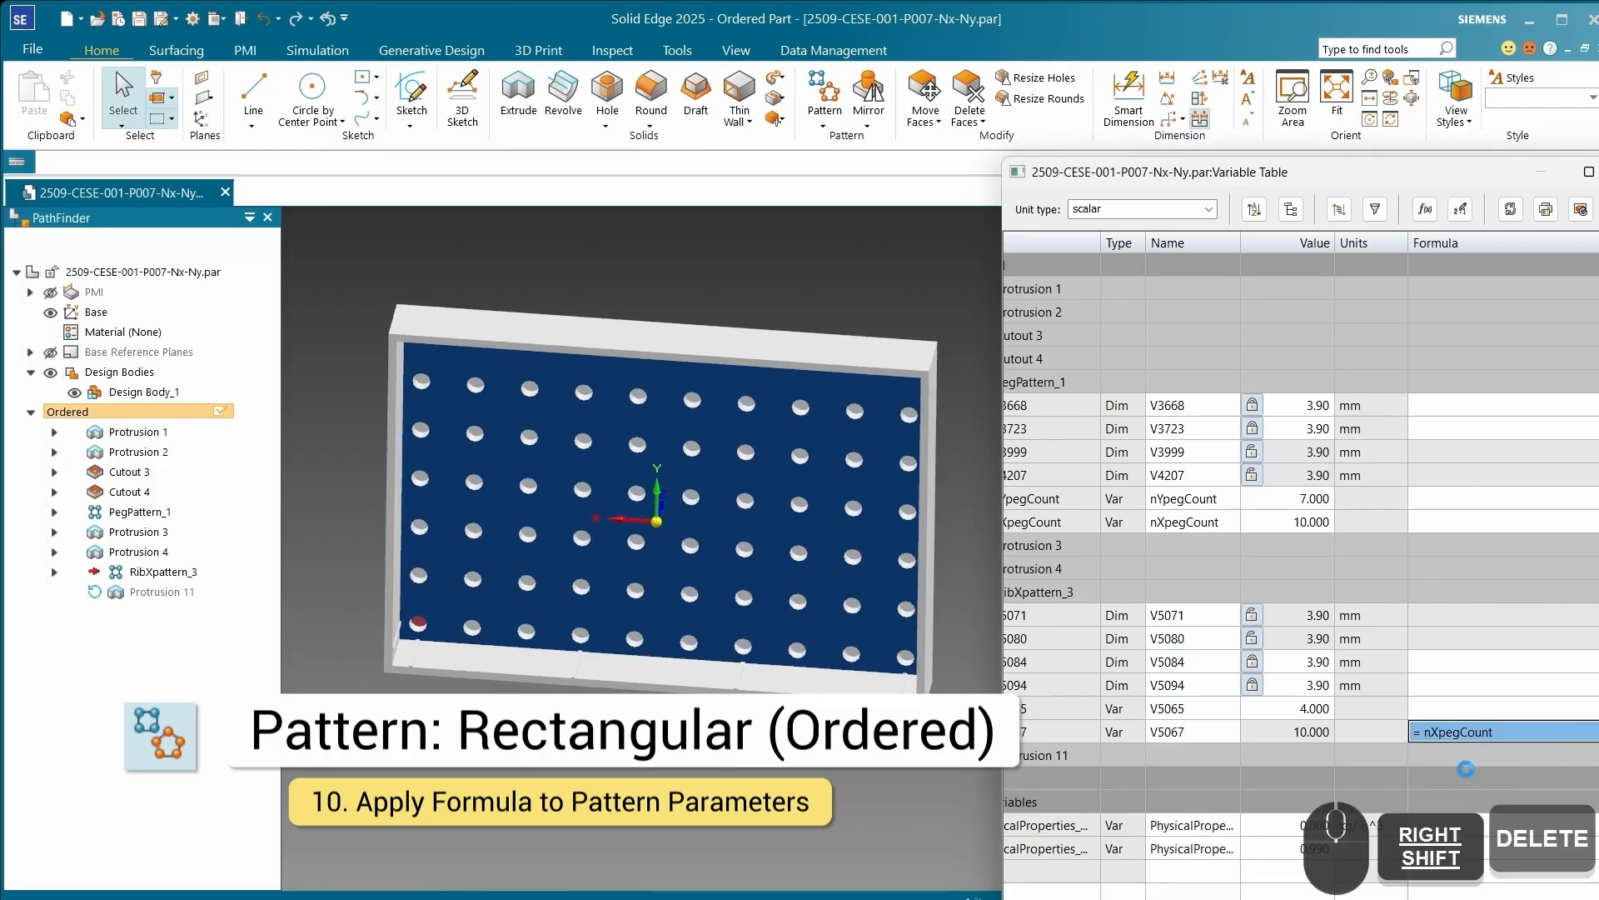
click(1311, 732)
text(1)
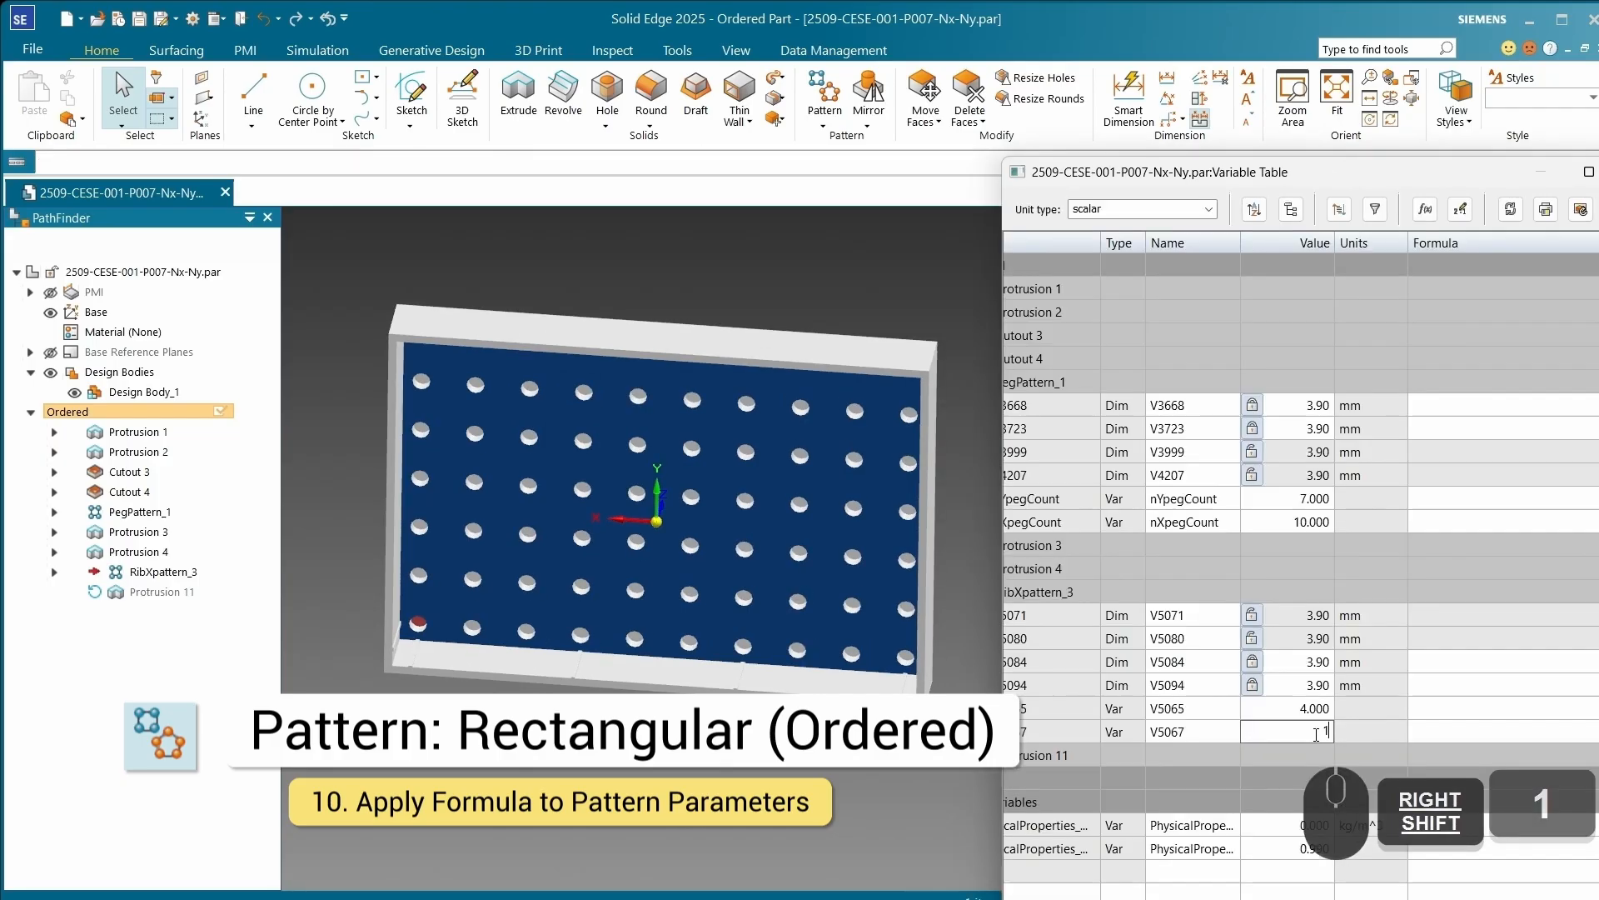
key(Return)
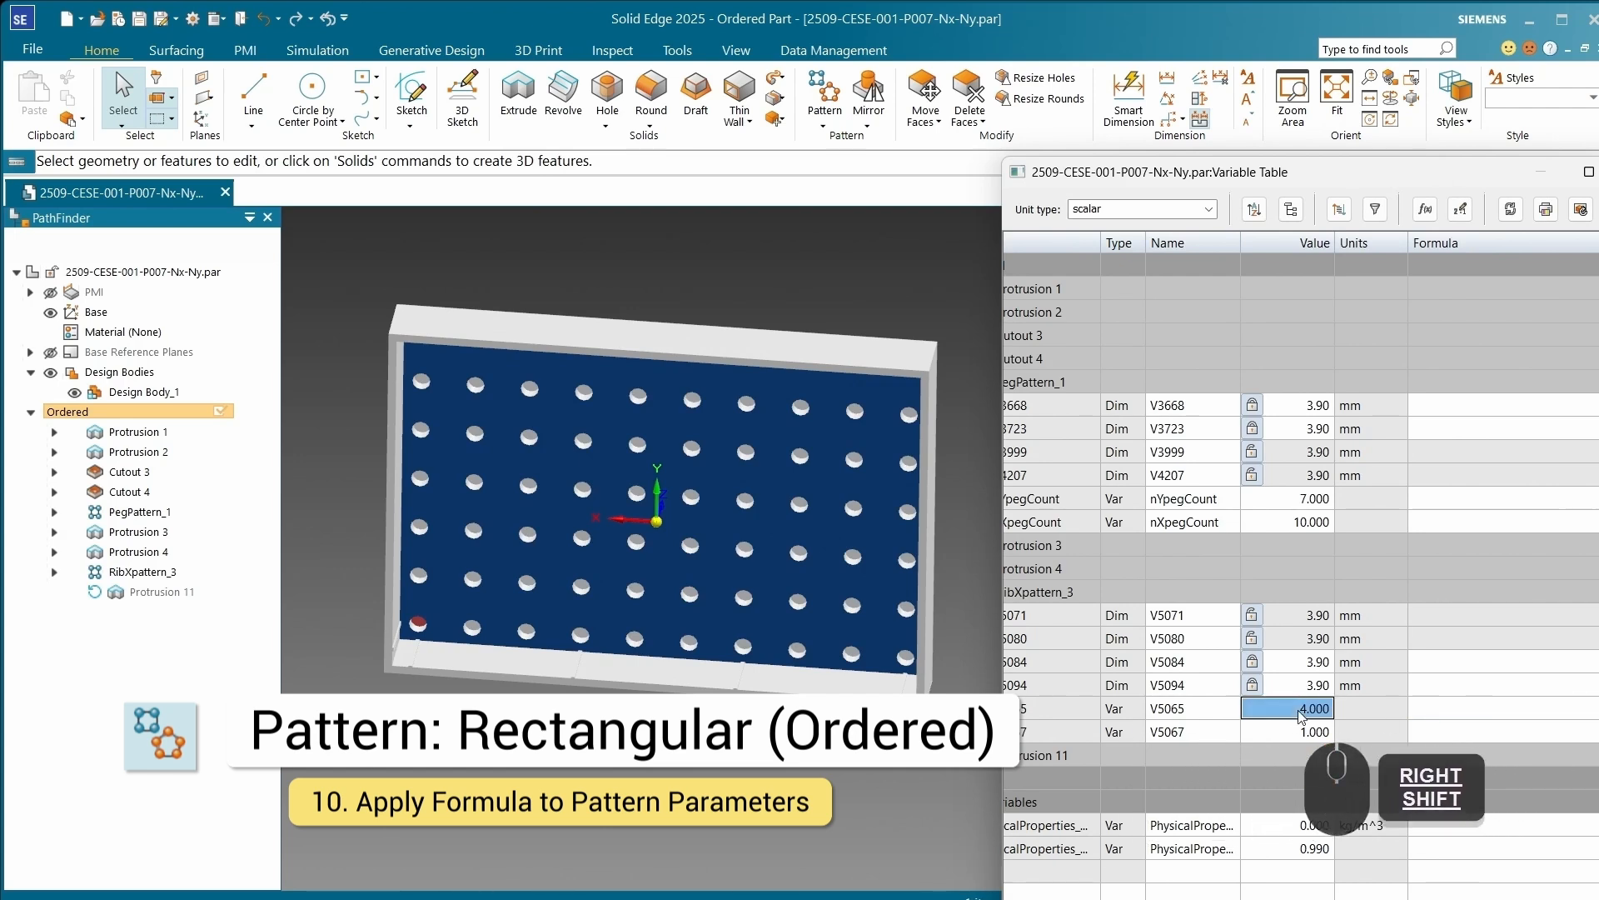
text(3)
key(Return)
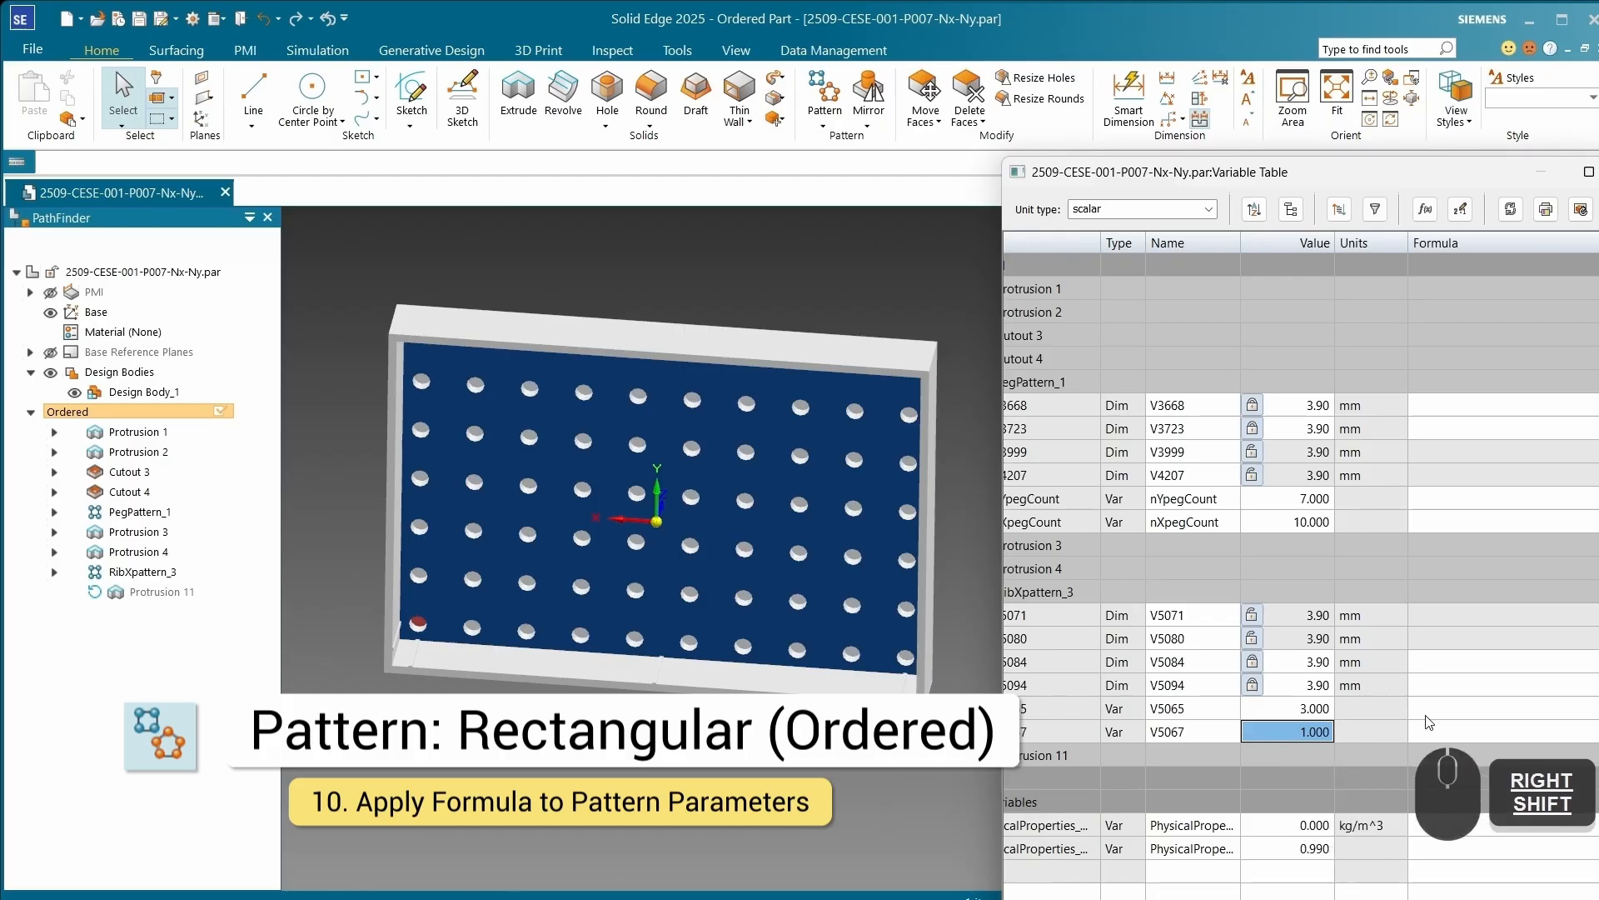
Step: Give variable V5065 of RibXpattern_3 the formula =nXpegCount
text(=)
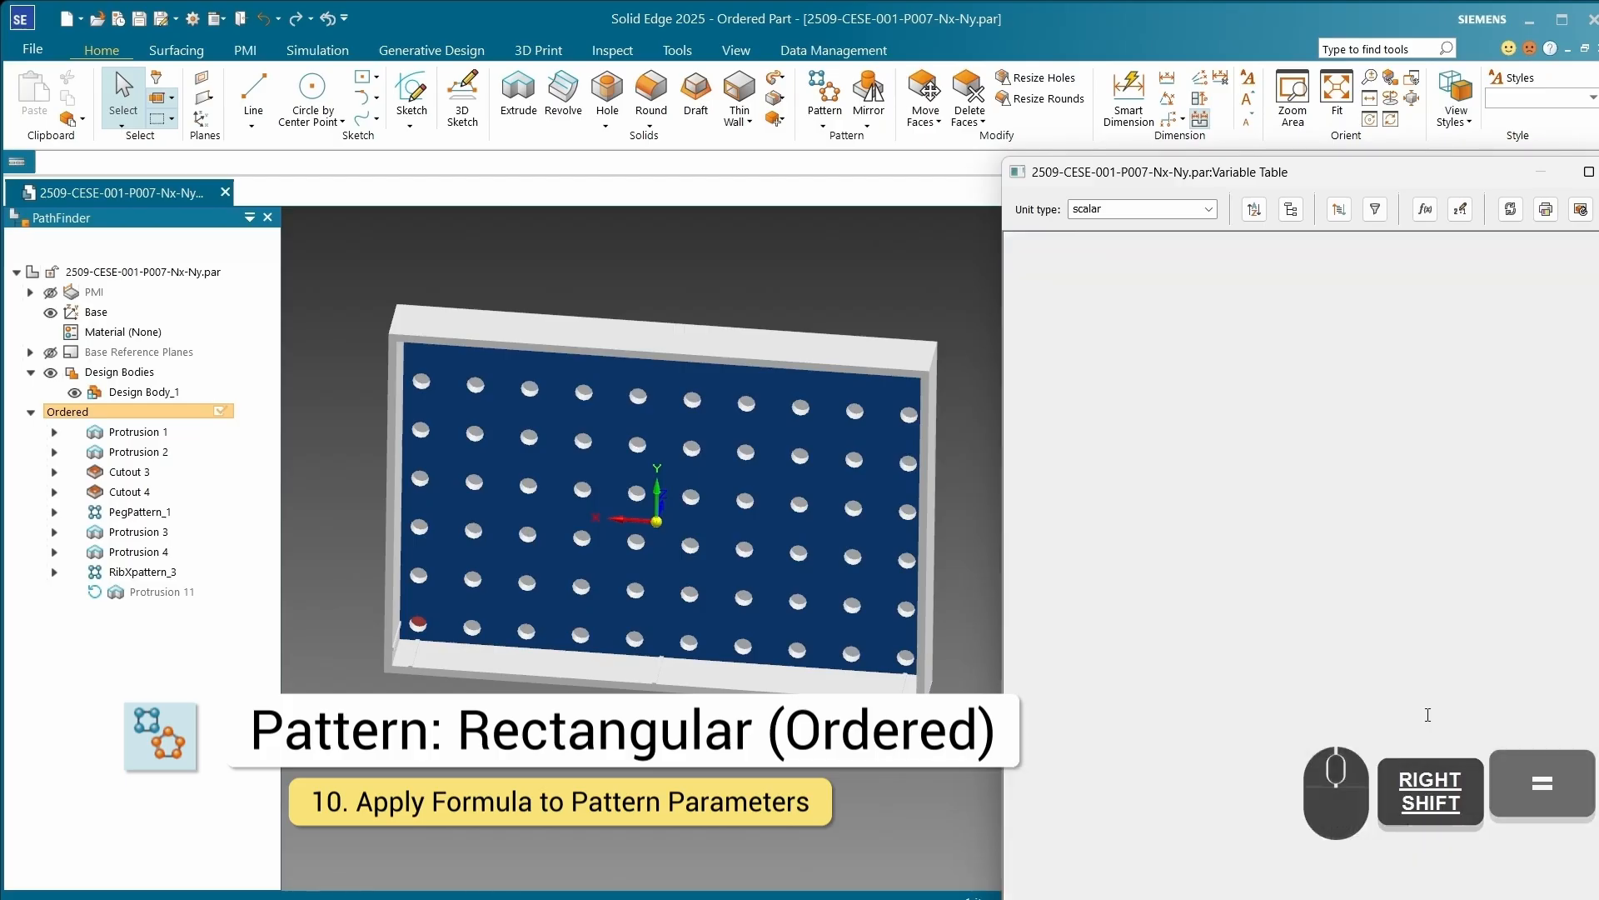
click(1173, 525)
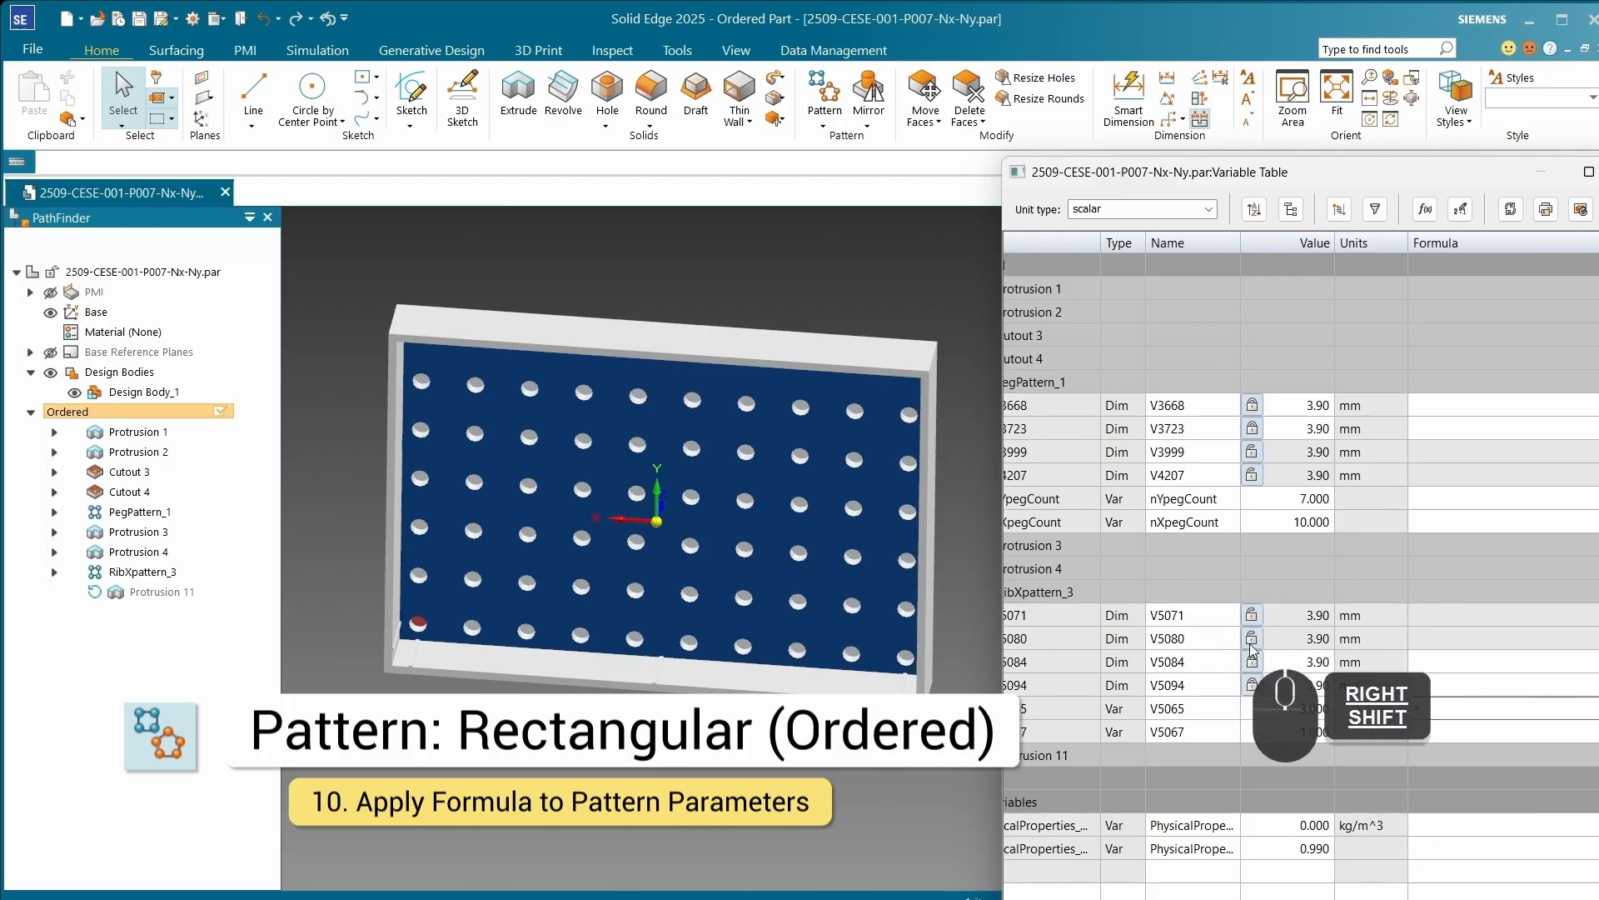
key(Return)
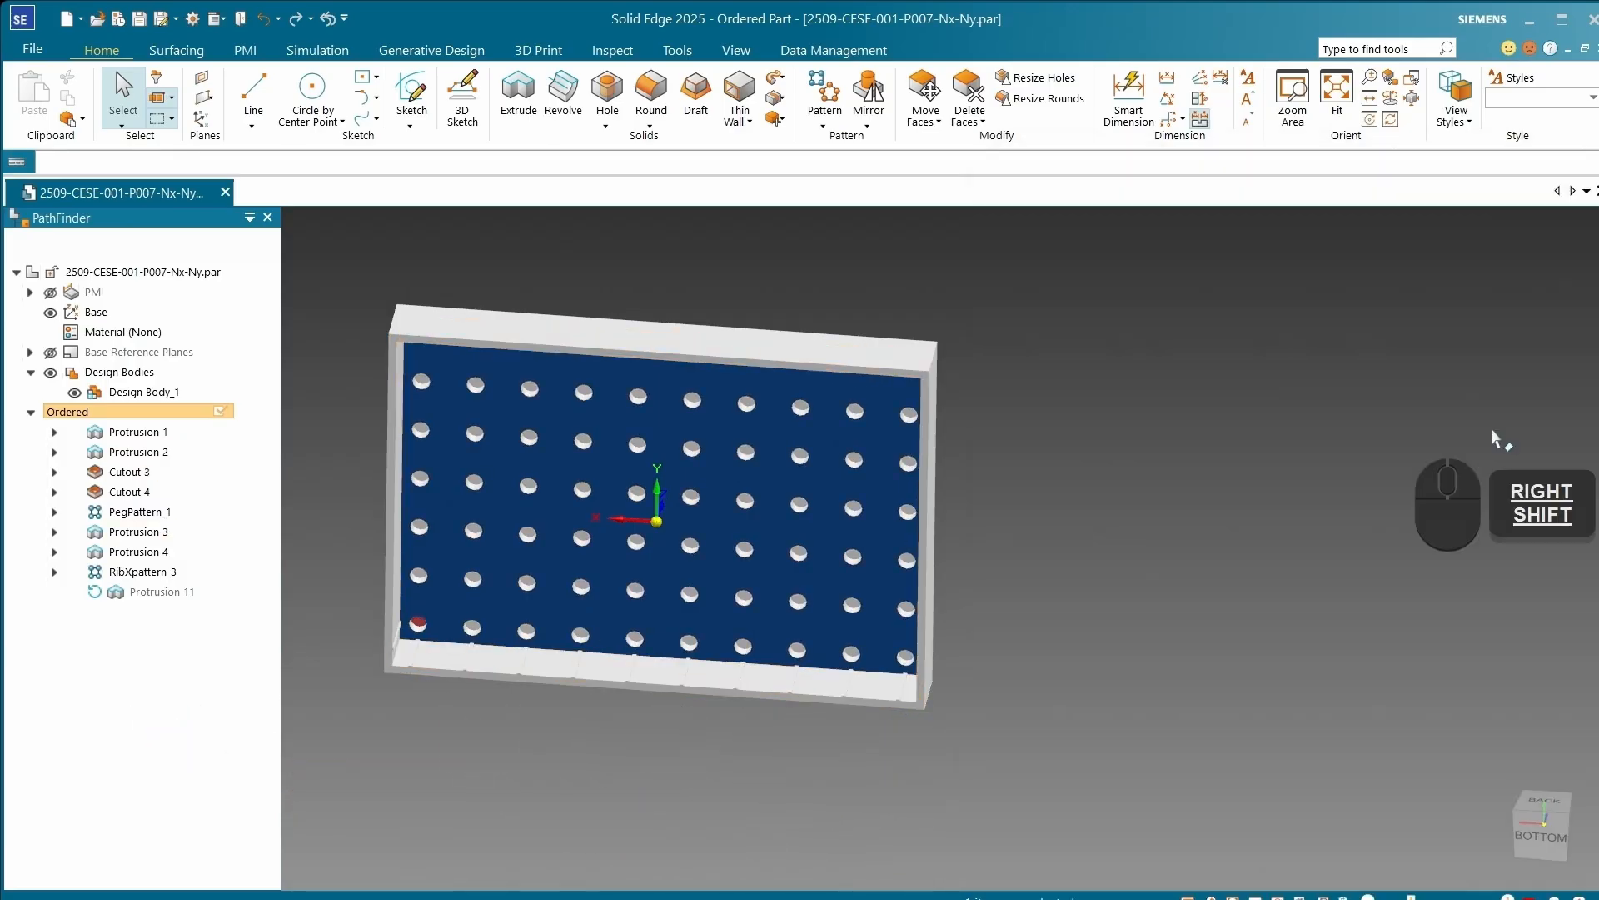
Step: Start a rectangular by-sketch feature pattern and accept Protrusion 4, the small rib on the frame's inner side wall, as its feature
click(1535, 829)
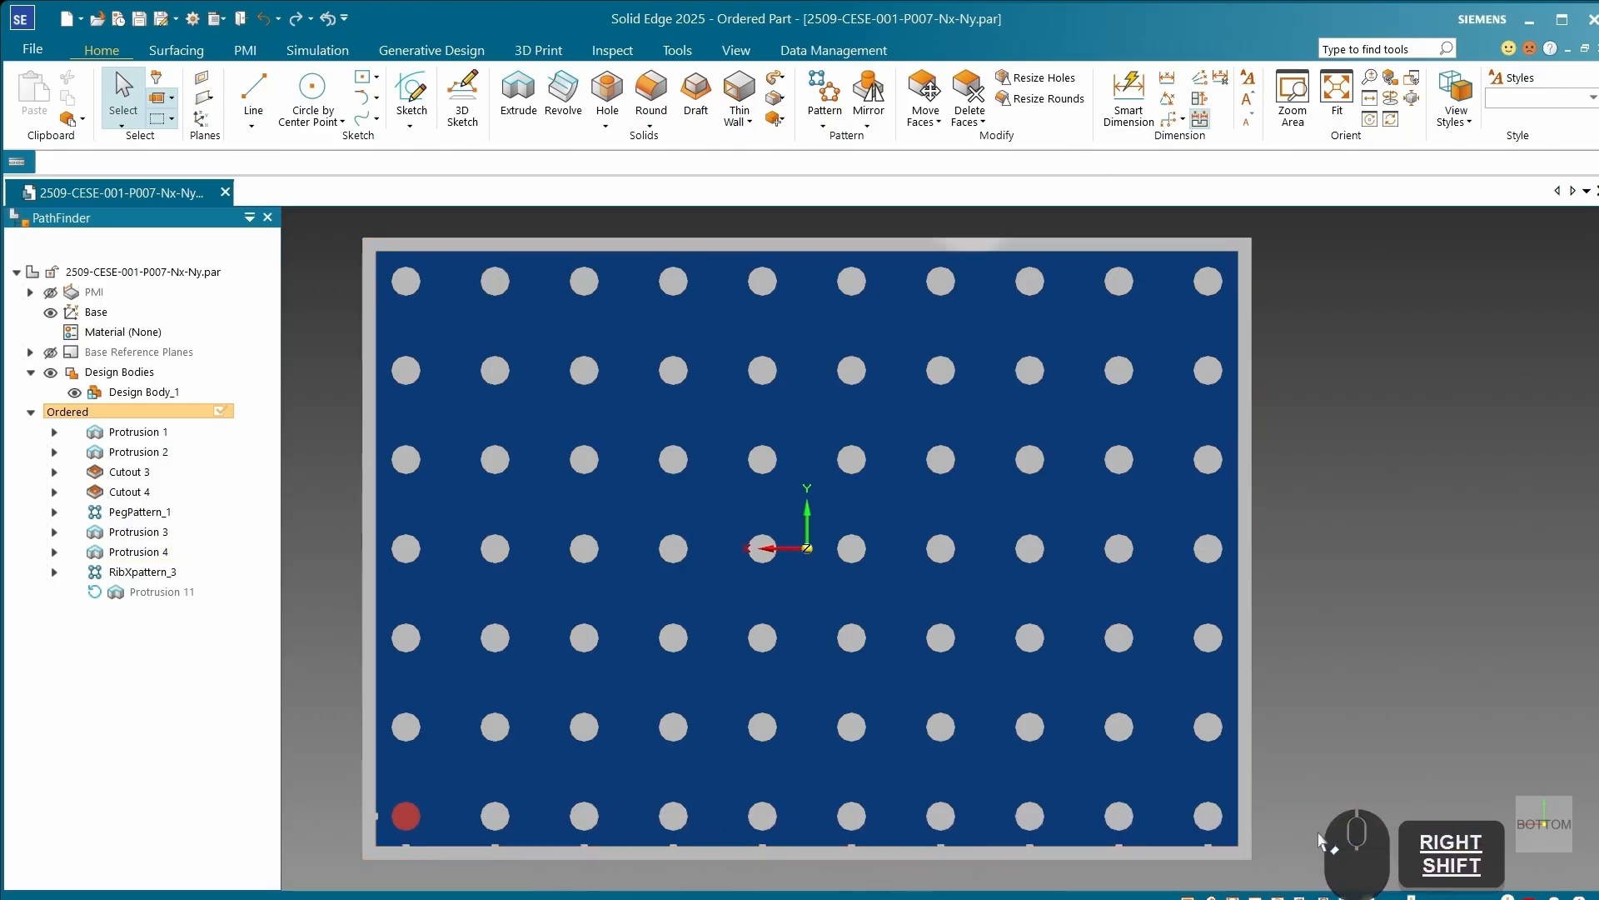
drag(1158, 187, 1595, 200)
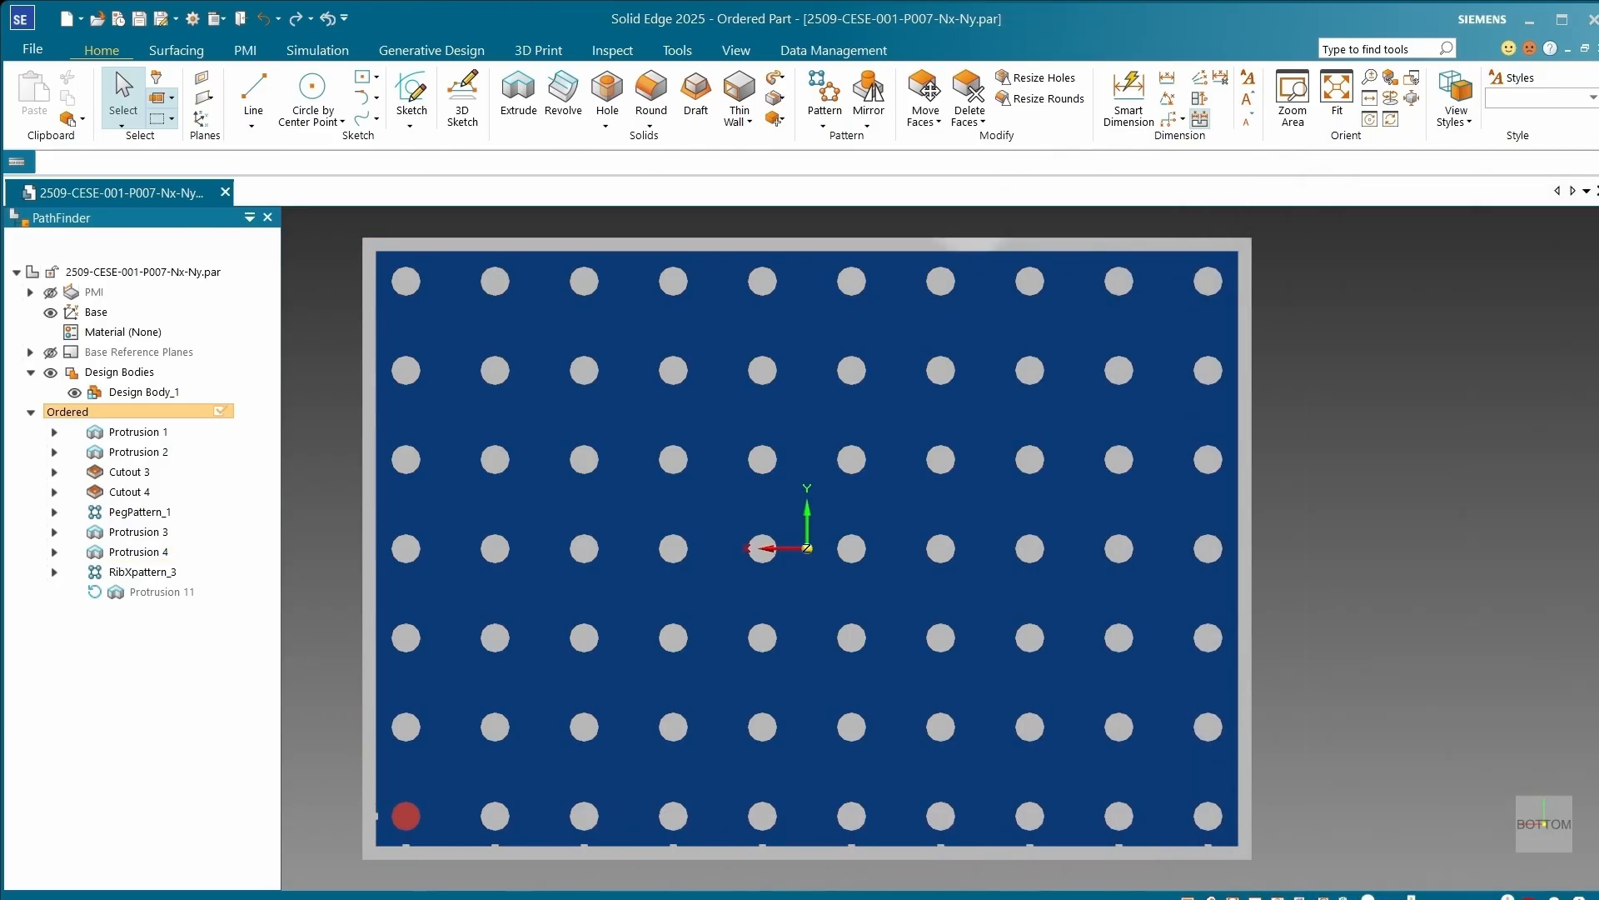
middle_drag(958, 517, 950, 416)
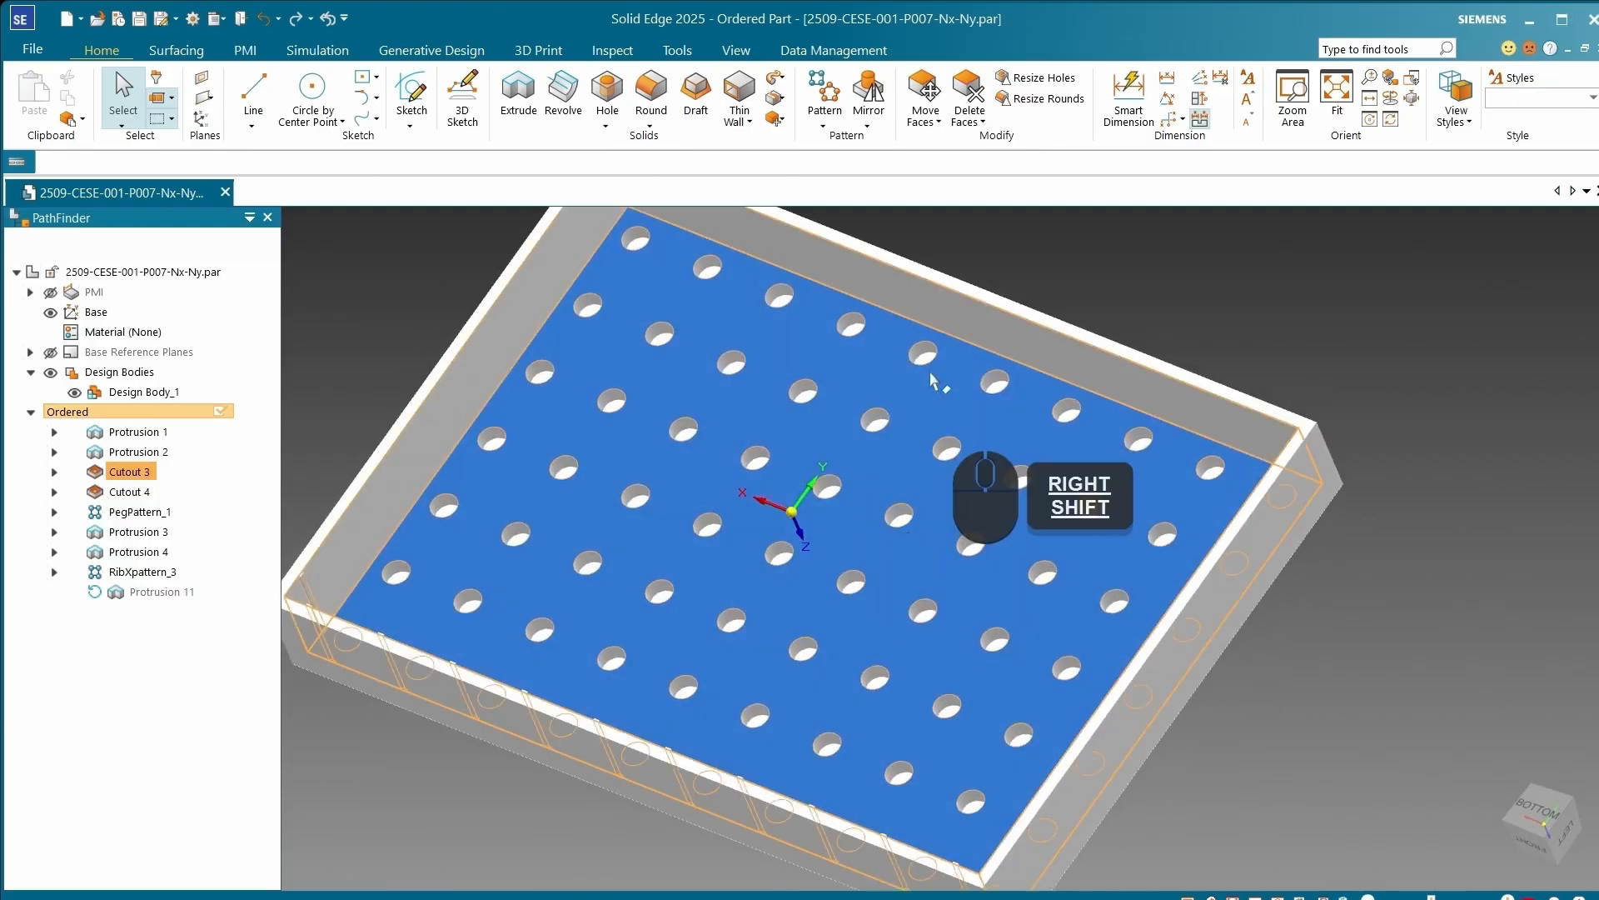
click(825, 96)
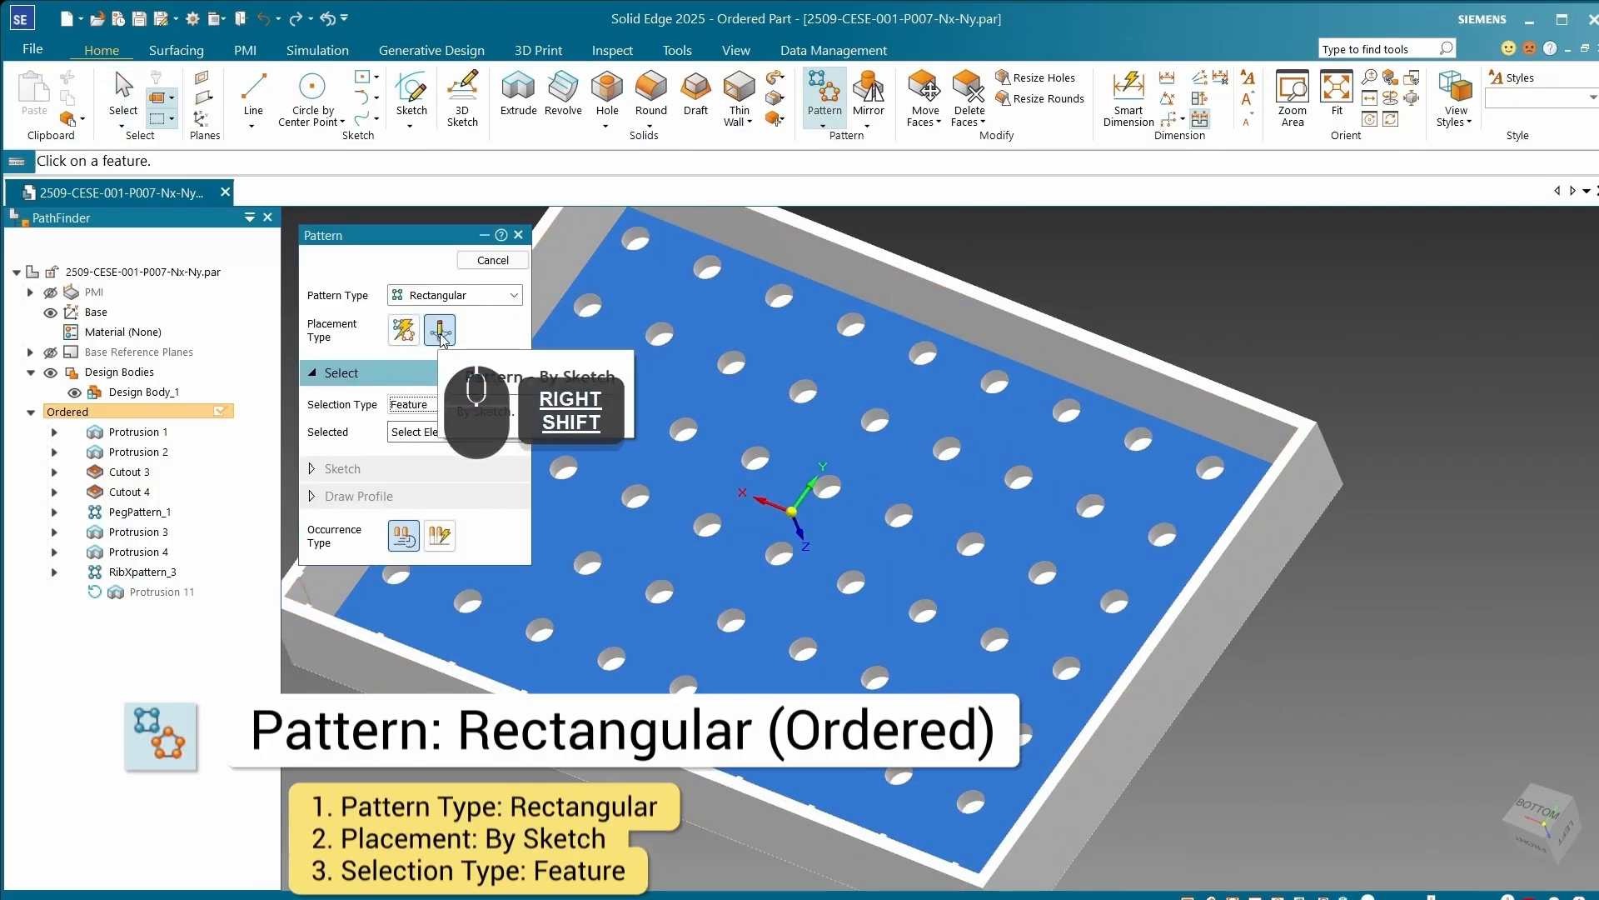
scroll(682, 574, down, 5)
click(598, 593)
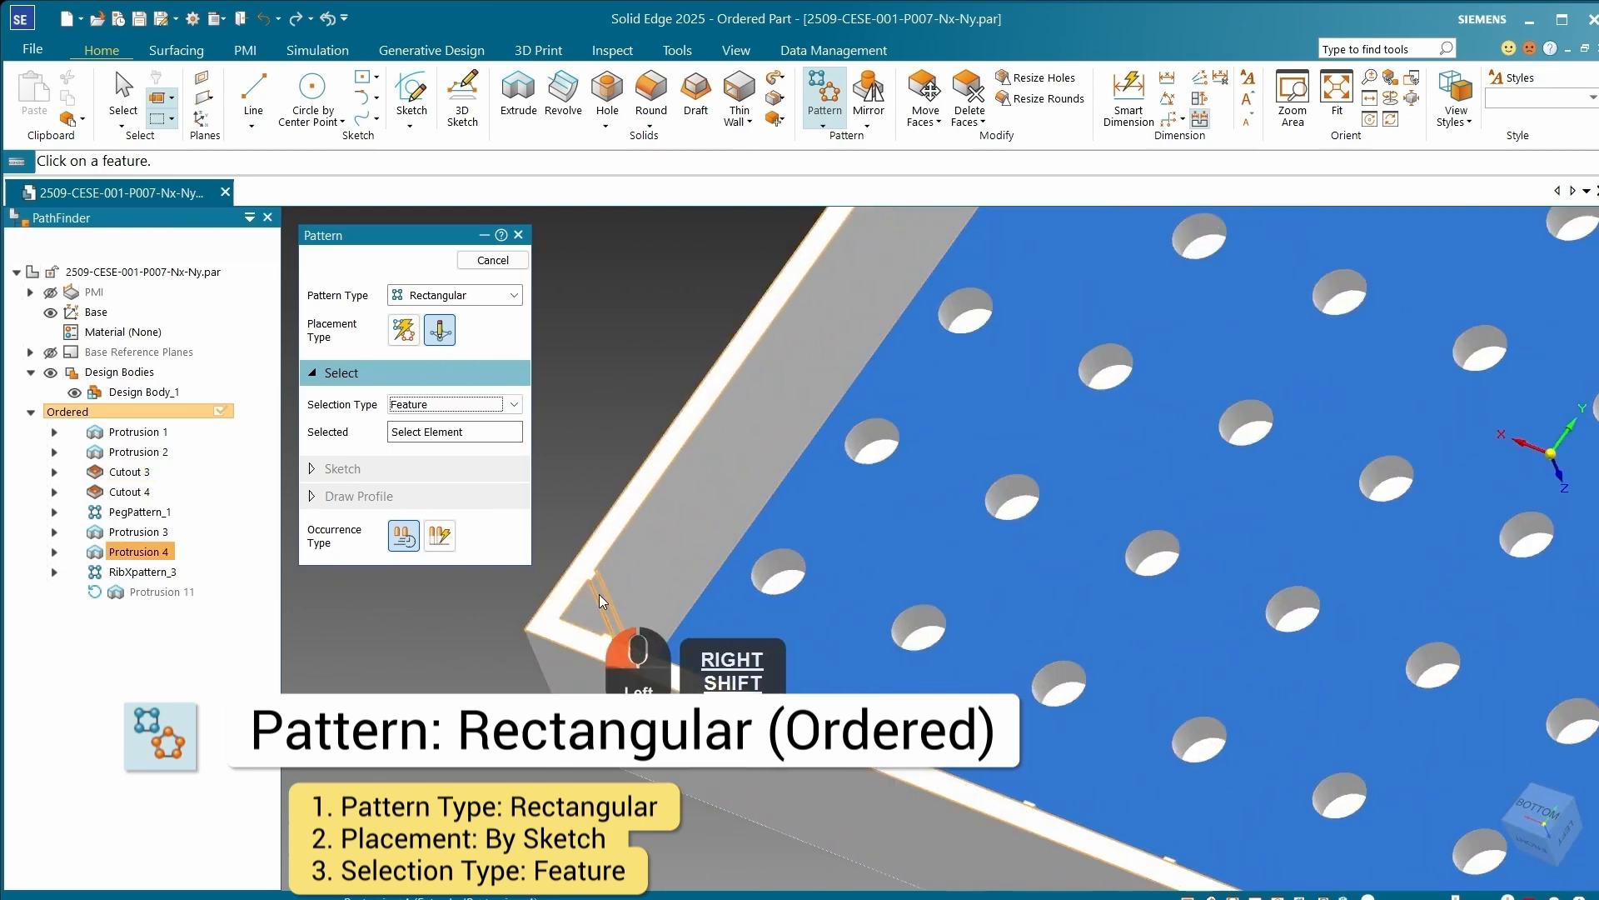
scroll(779, 613, up, 3)
click(512, 433)
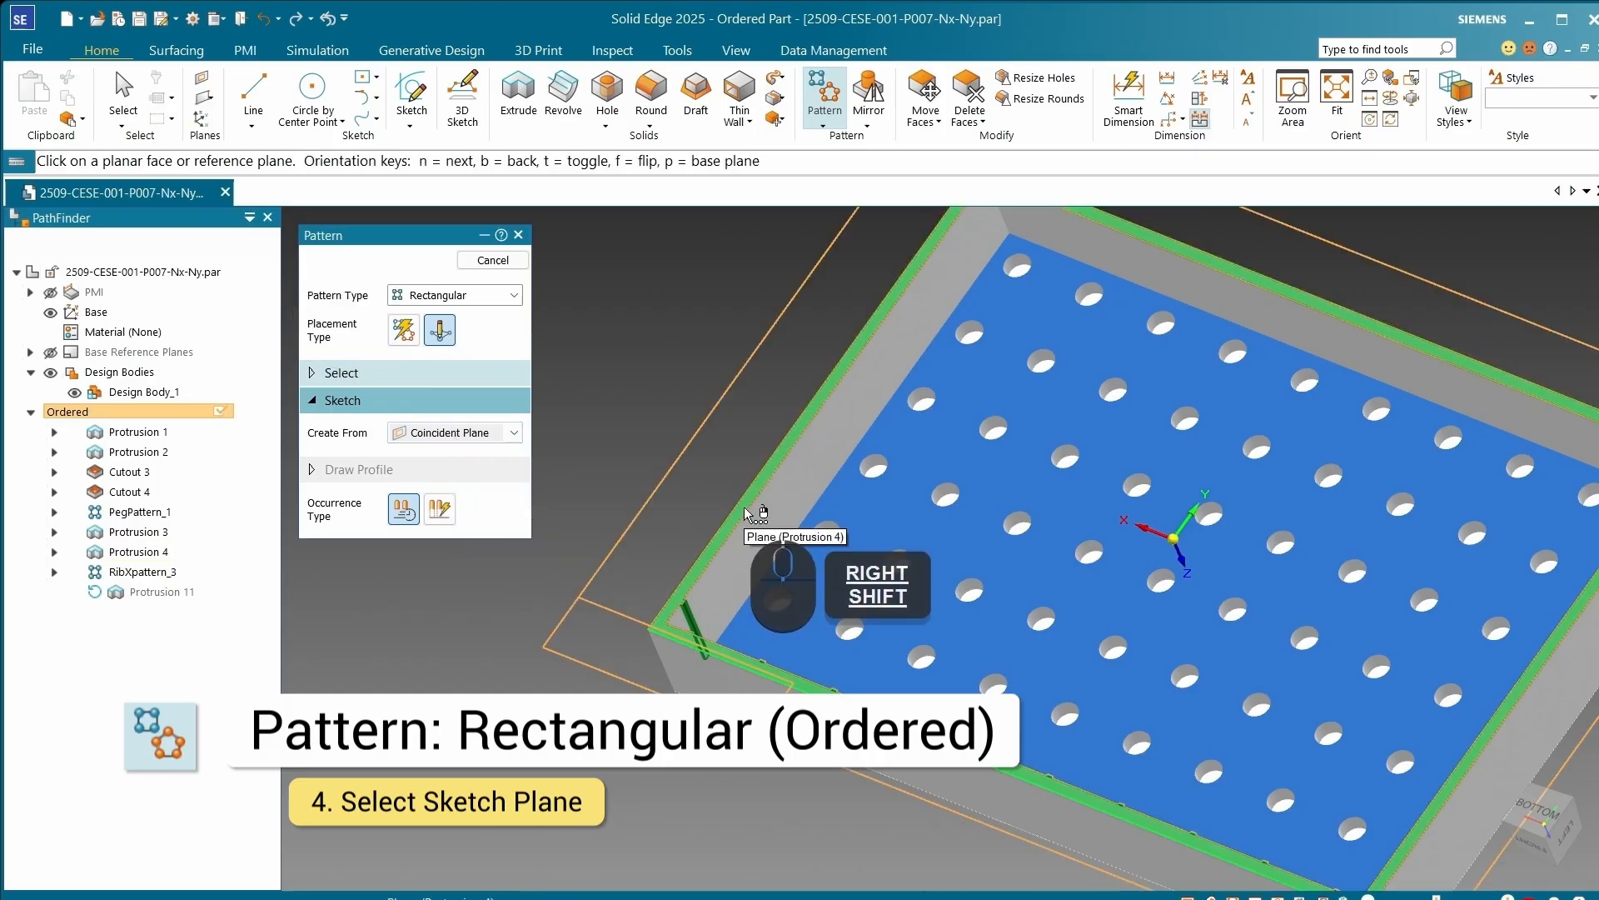
Step: Create the pattern sketch on a plane coincident with the frame's rim face
shift+scroll(745, 508, up, 1)
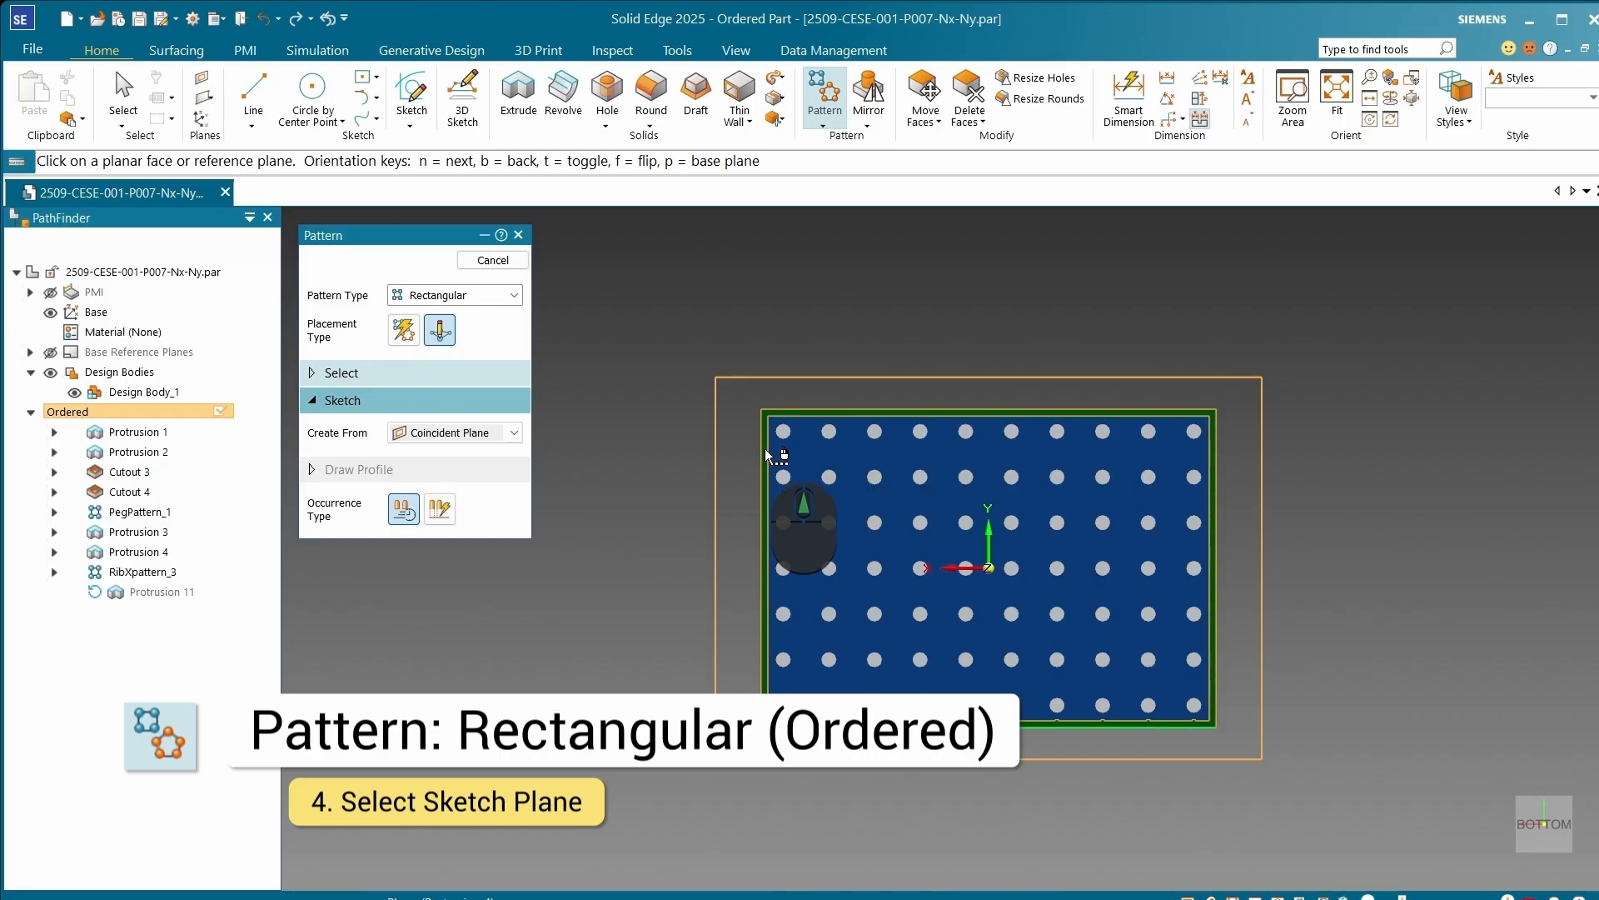
click(766, 454)
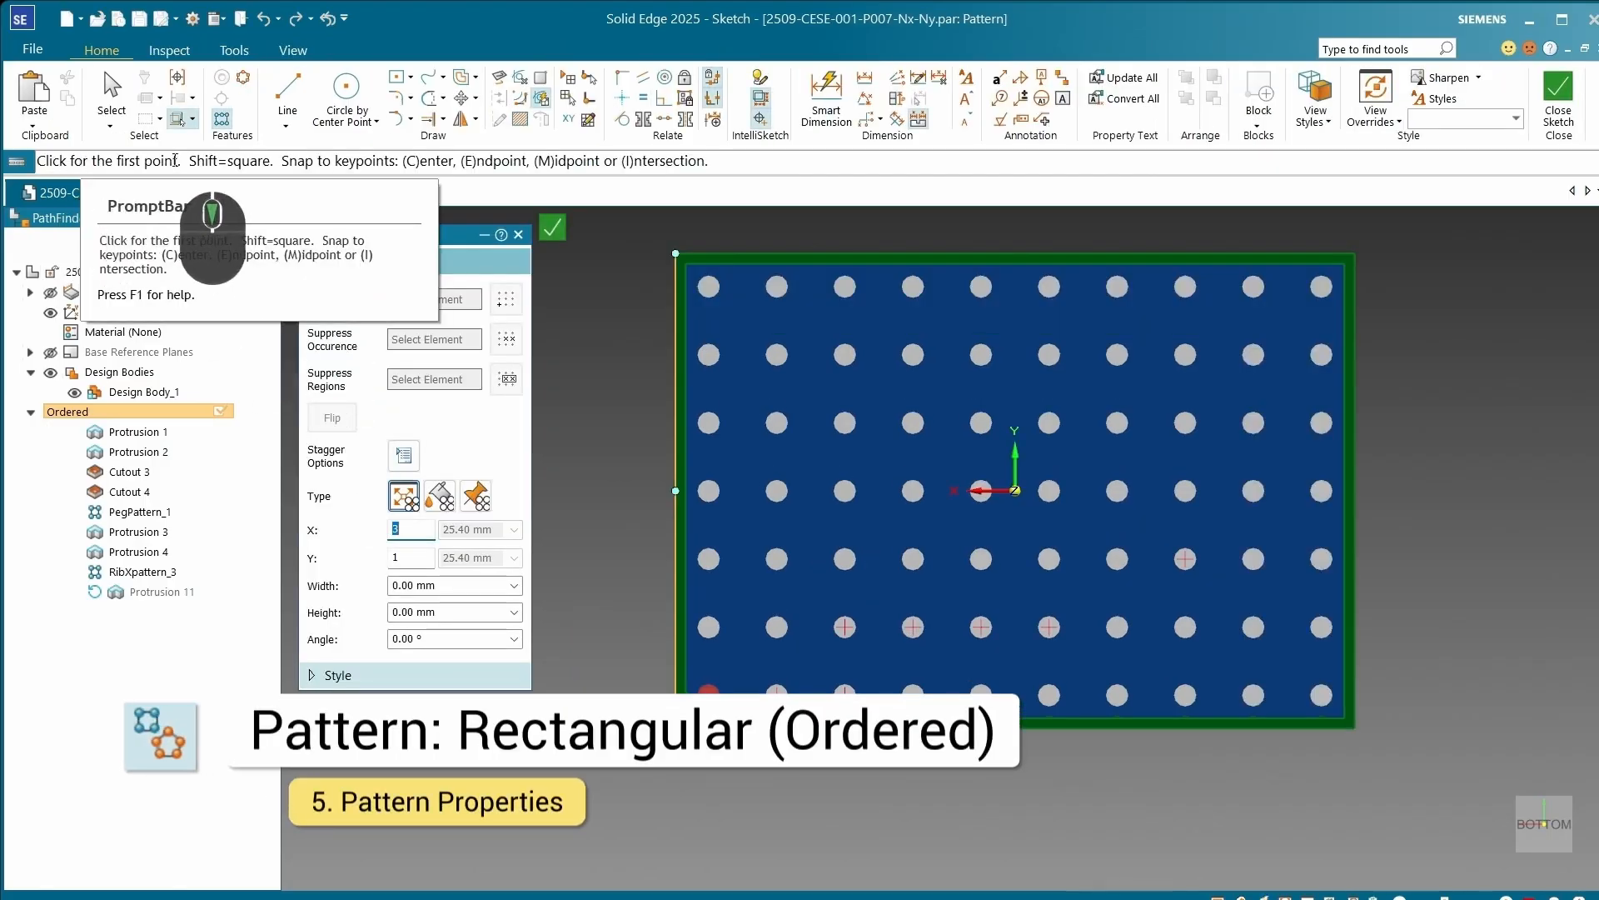
scroll(761, 771, up, 3)
scroll(753, 731, up, 1)
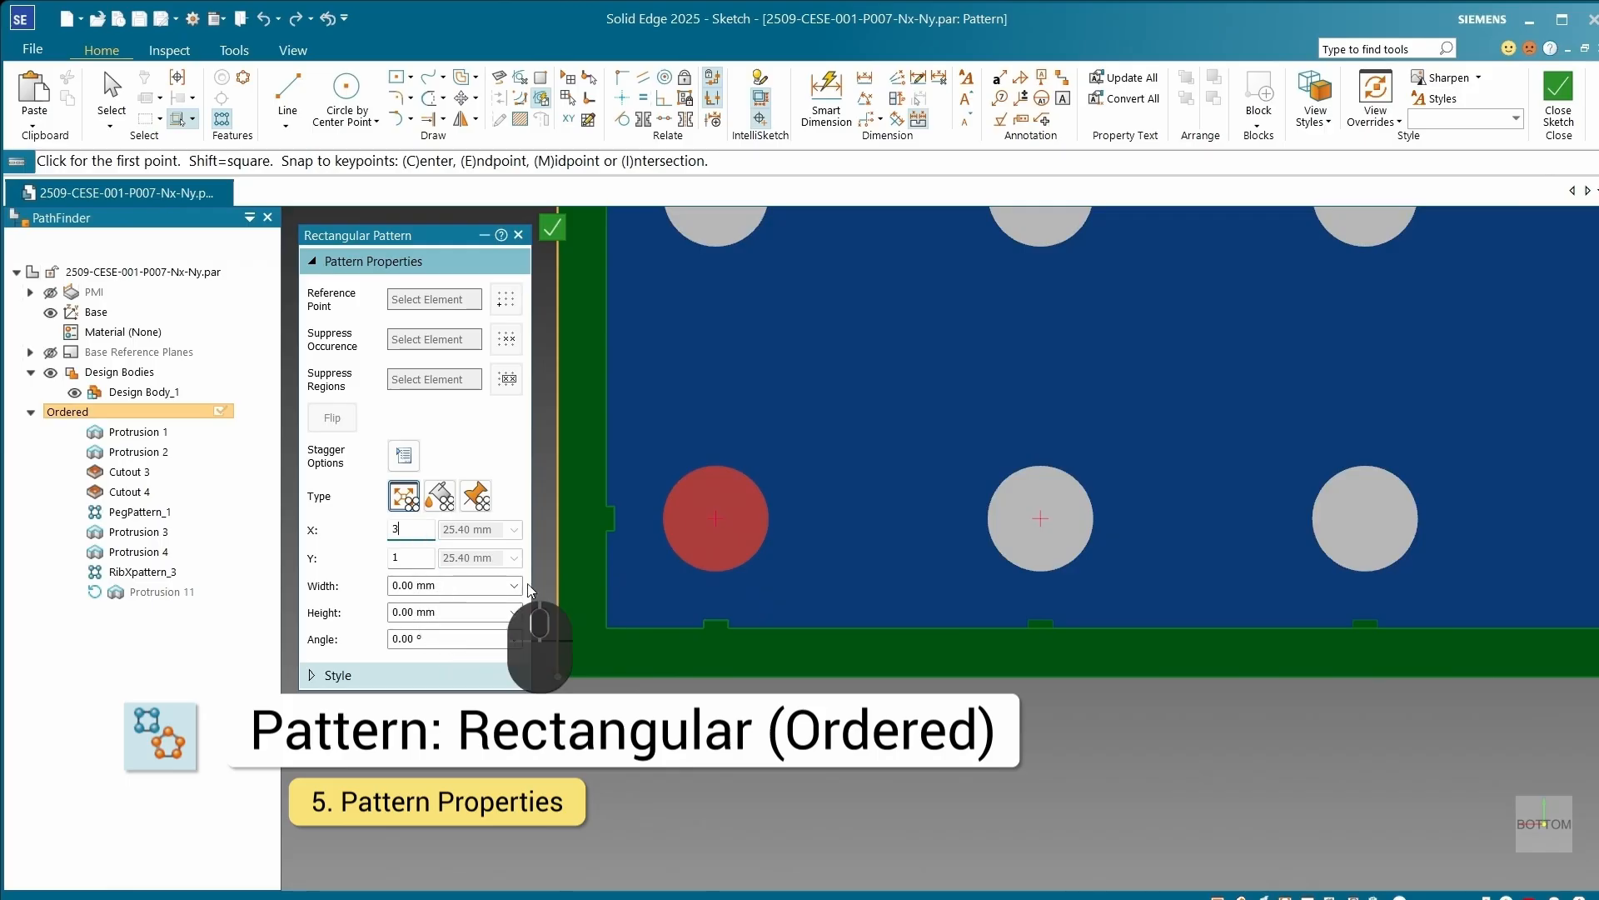
Step: Draw the pattern rectangle, about 71 by 44 mm, from the side-wall rib's midpoint across the peg field to near the diagonally opposite frame corner
scroll(708, 563, up, 4)
scroll(707, 562, down, 2)
scroll(707, 563, down, 3)
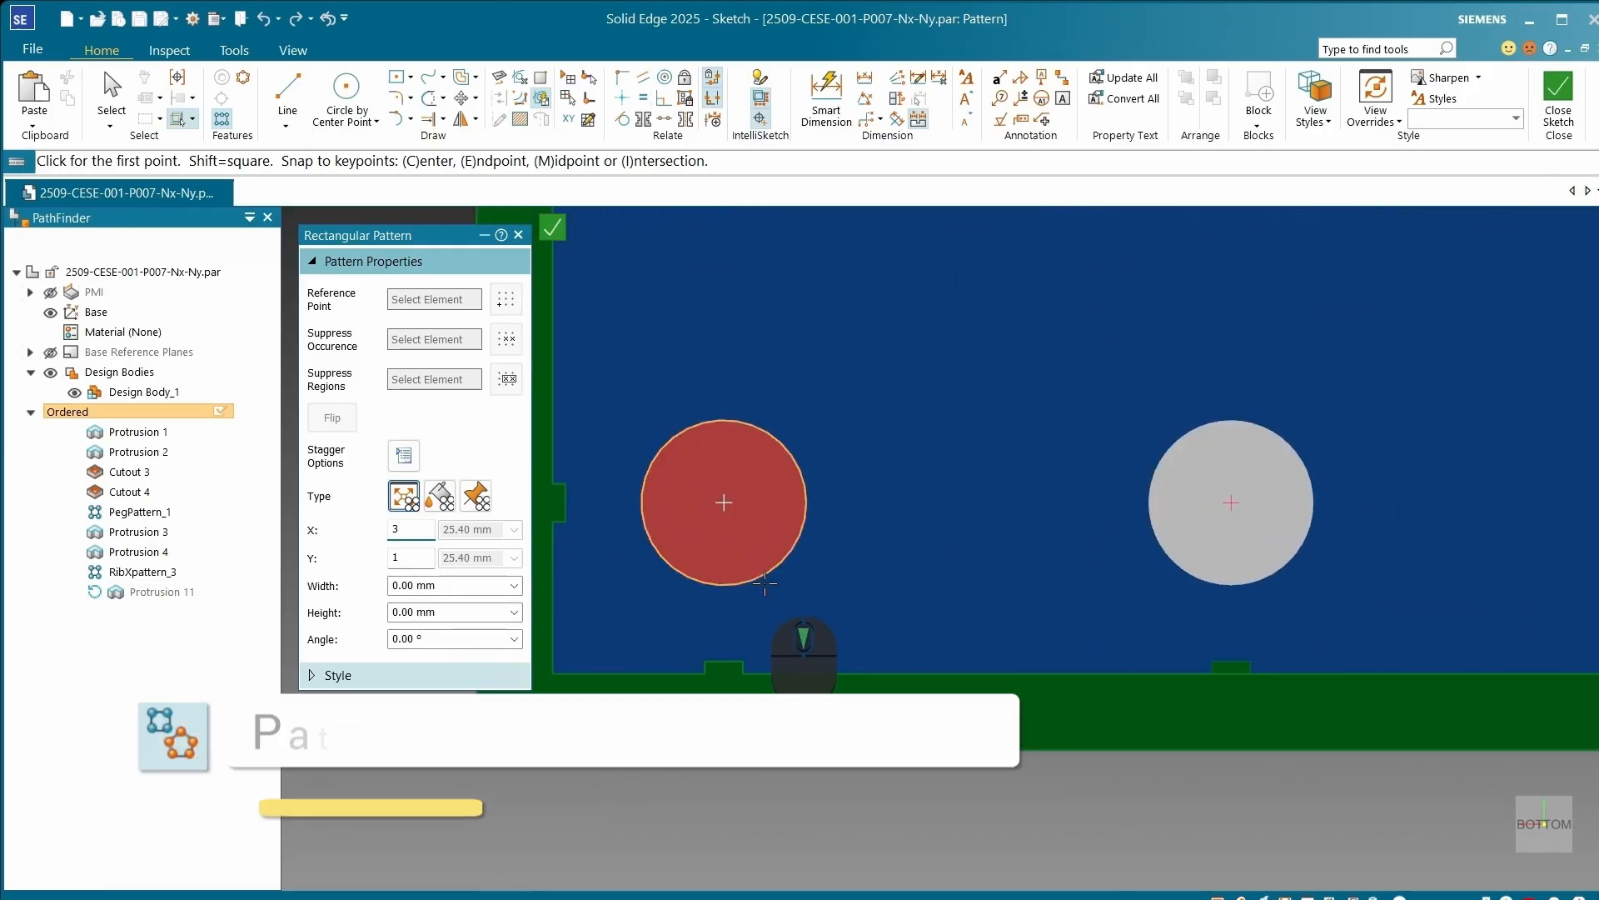
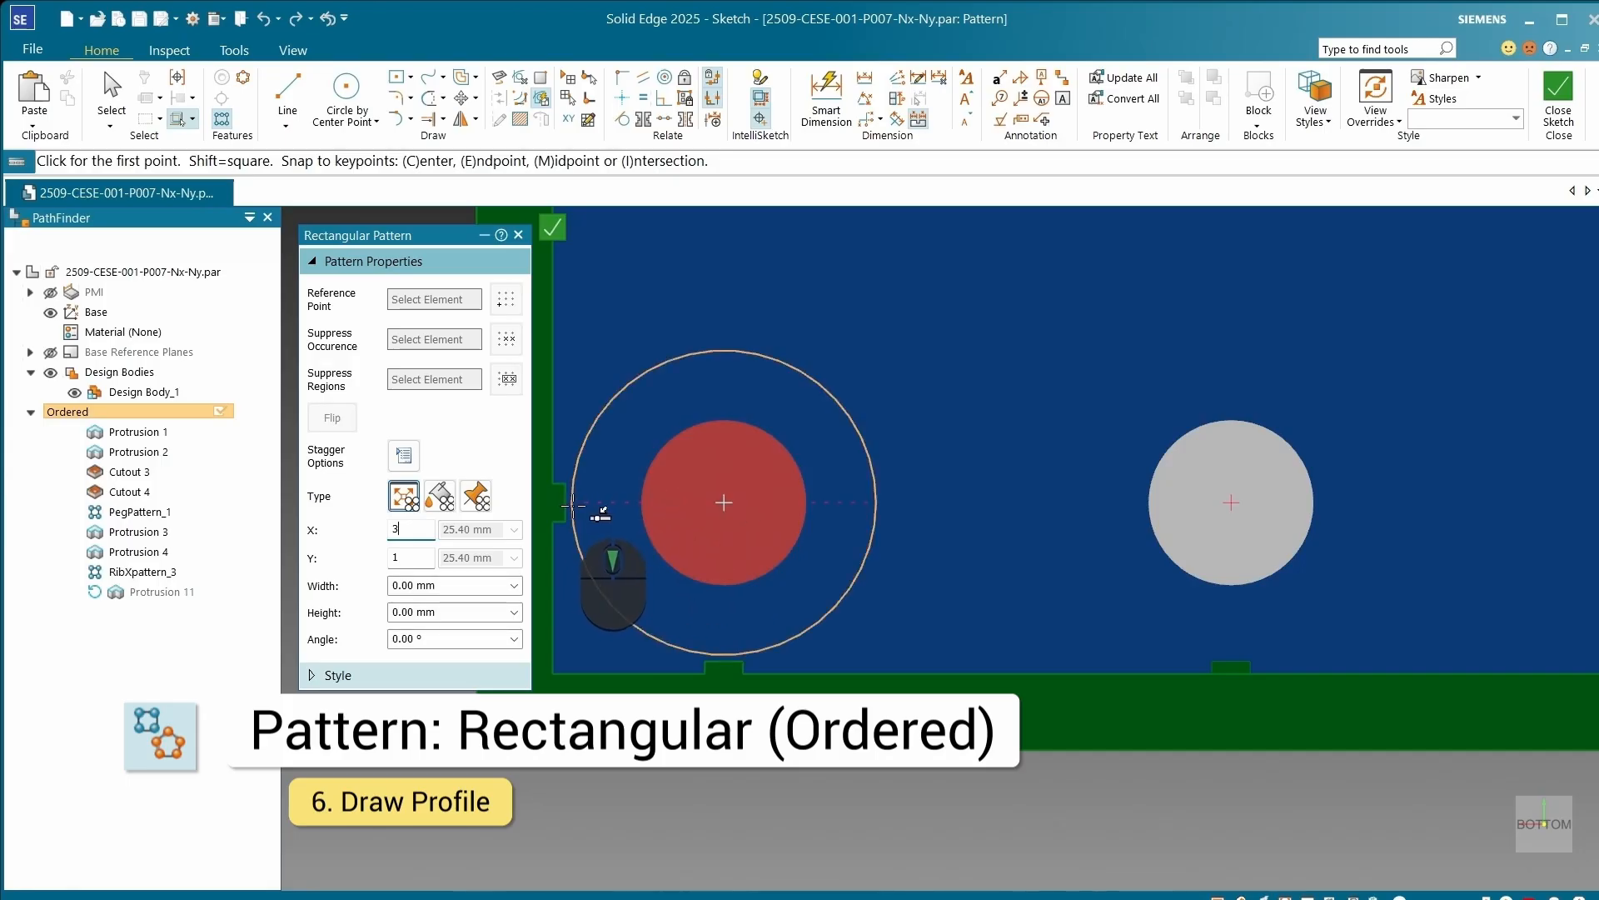
click(566, 501)
scroll(682, 592, up, 5)
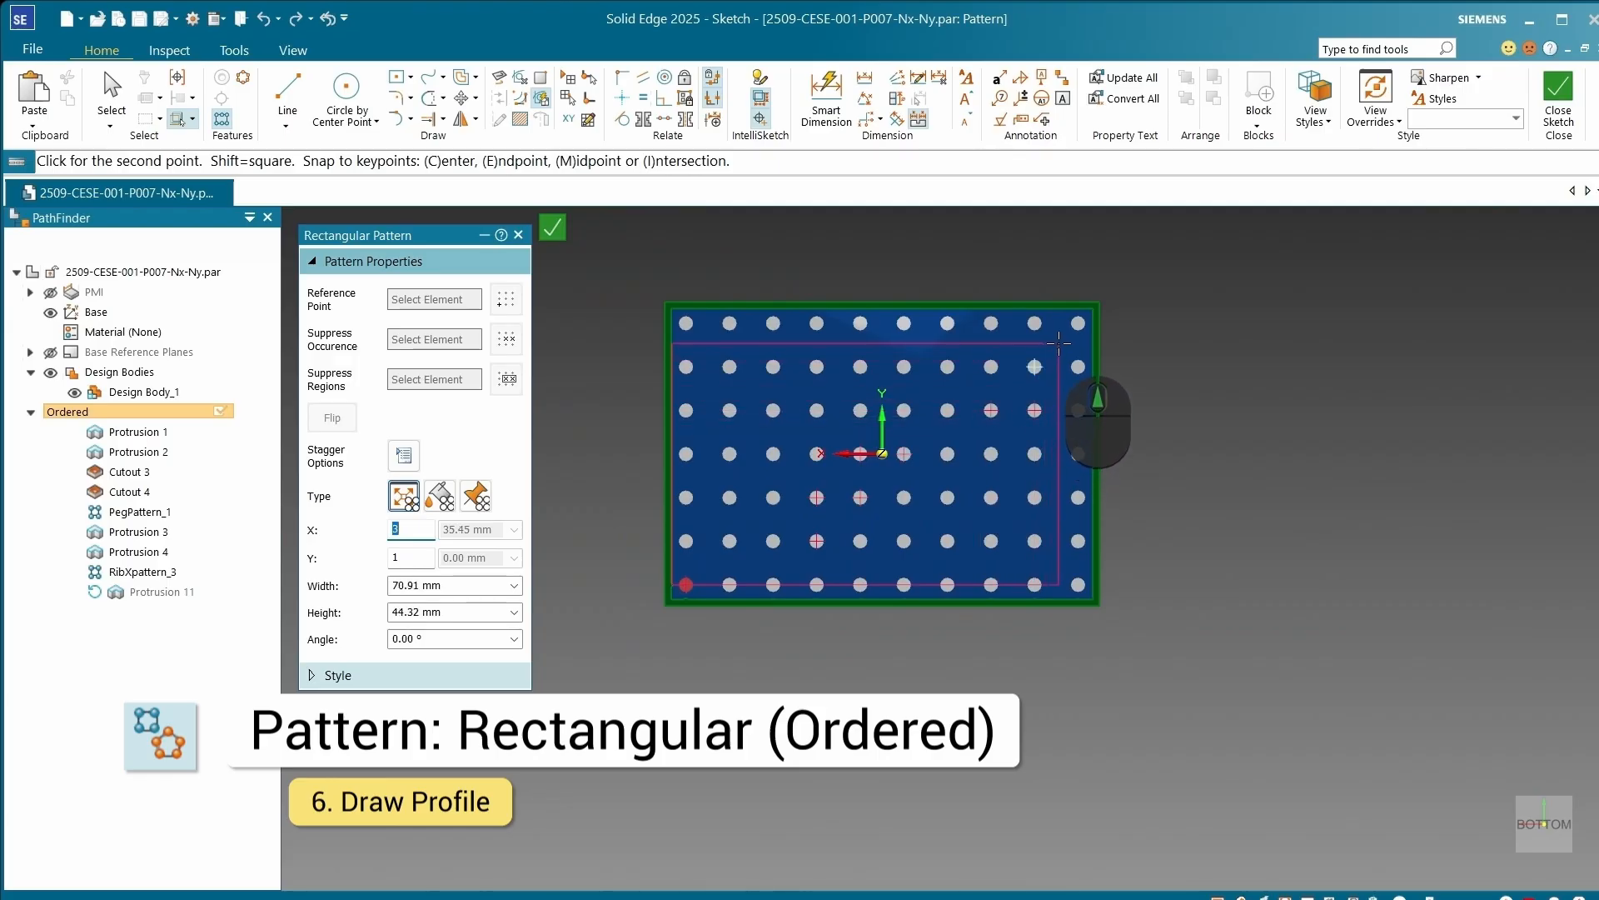
click(1059, 343)
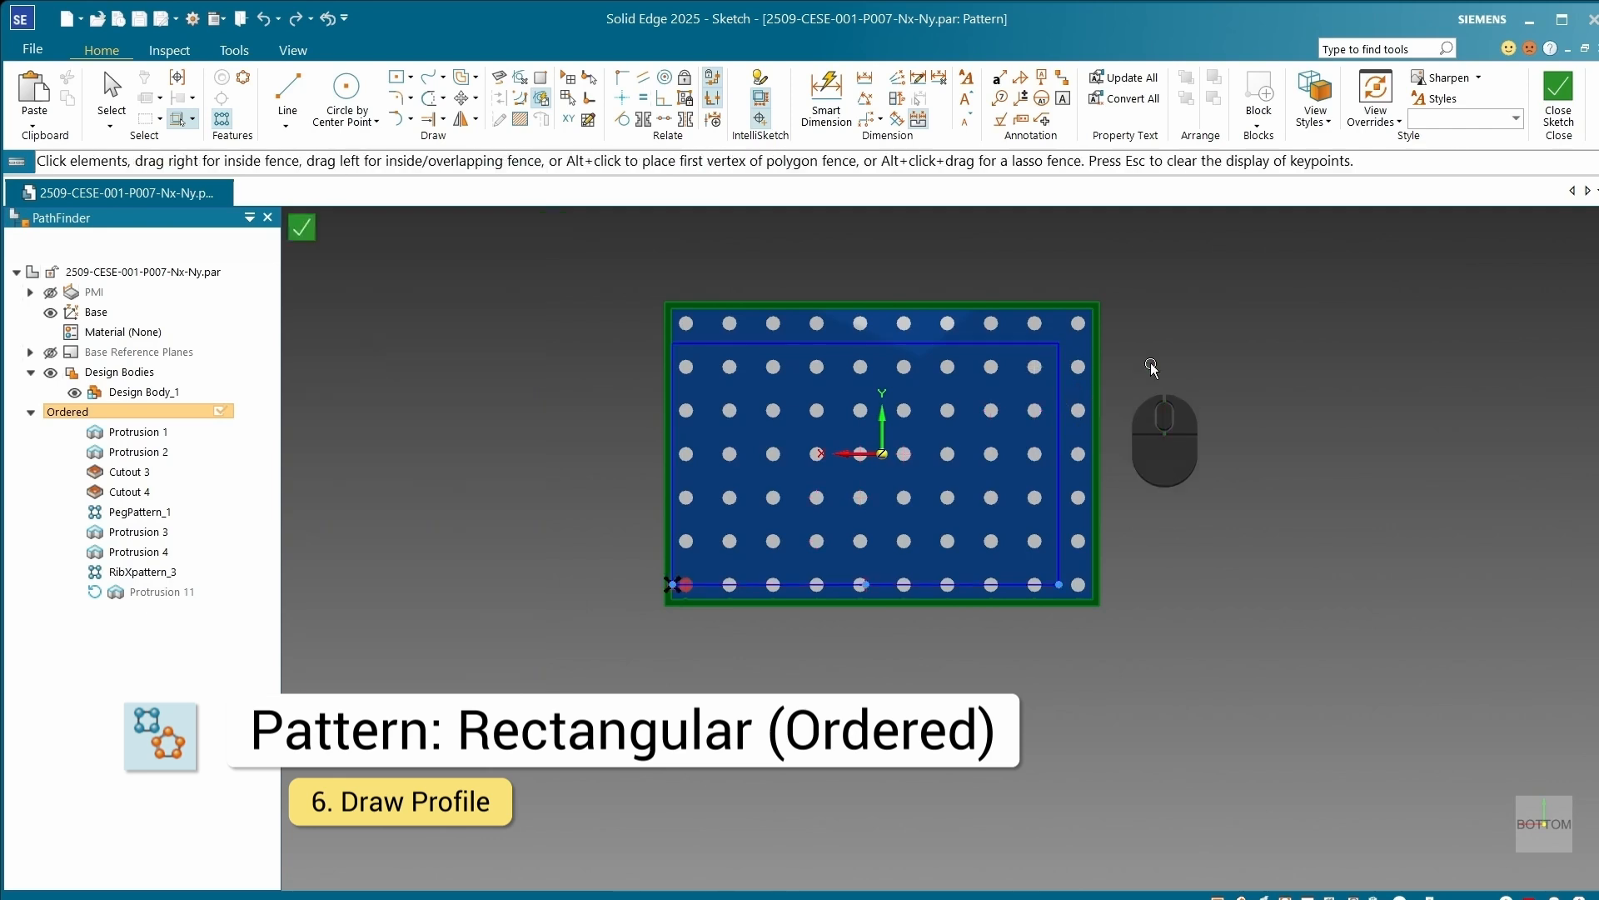
Step: Dimension the pattern rectangle's starting corner horizontally and vertically from the frame's outer edges
click(829, 107)
scroll(672, 593, up, 10)
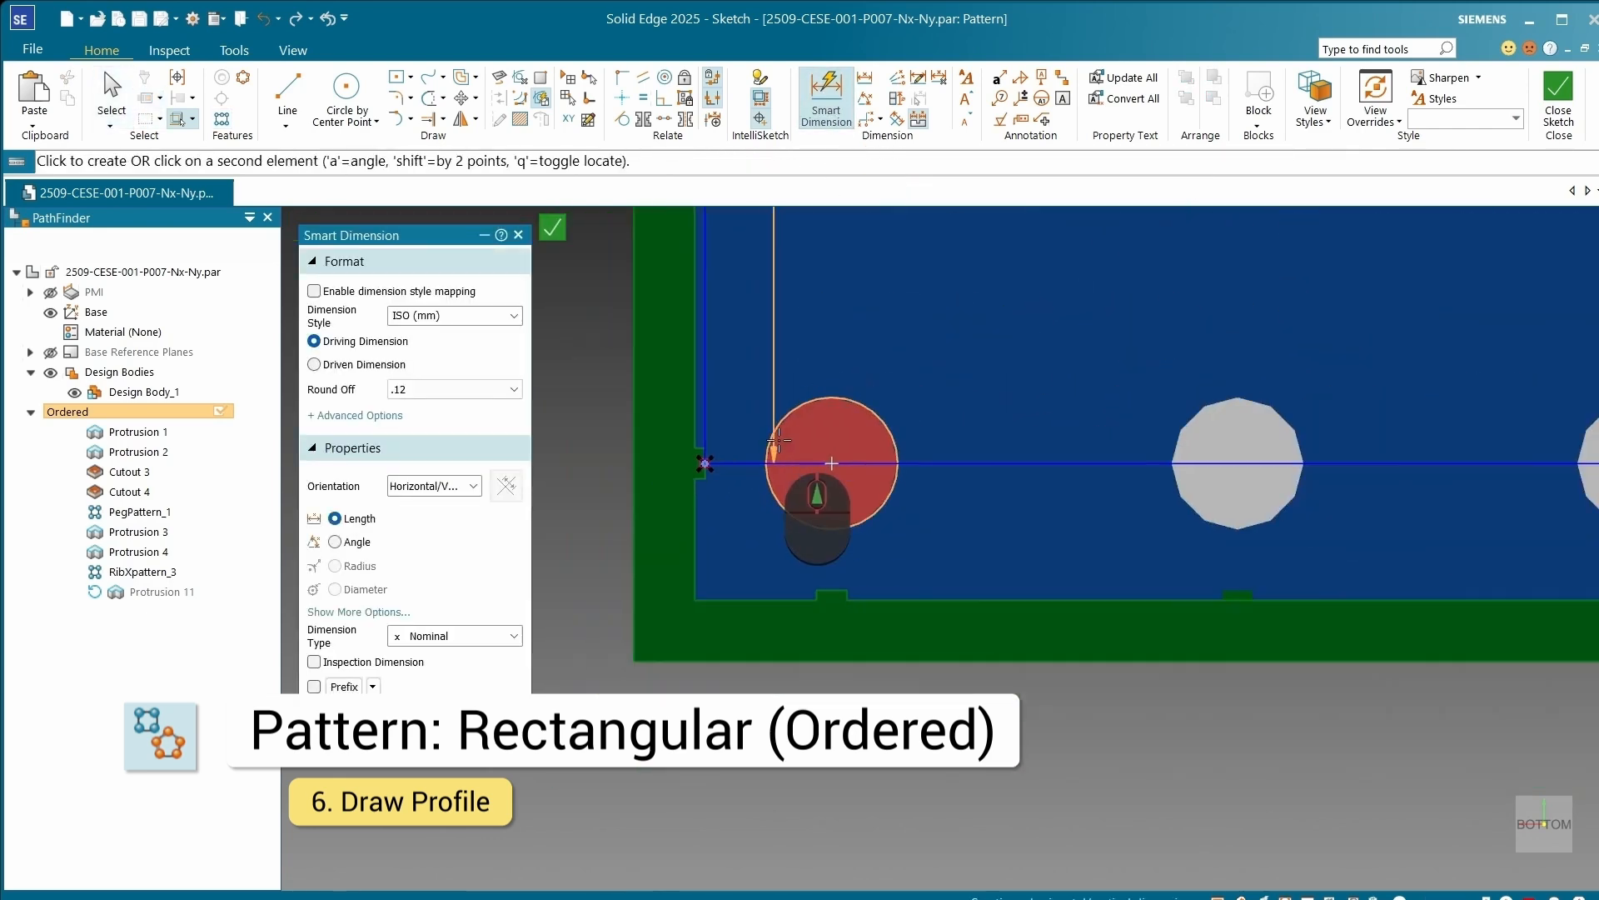
scroll(779, 440, down, 2)
click(720, 458)
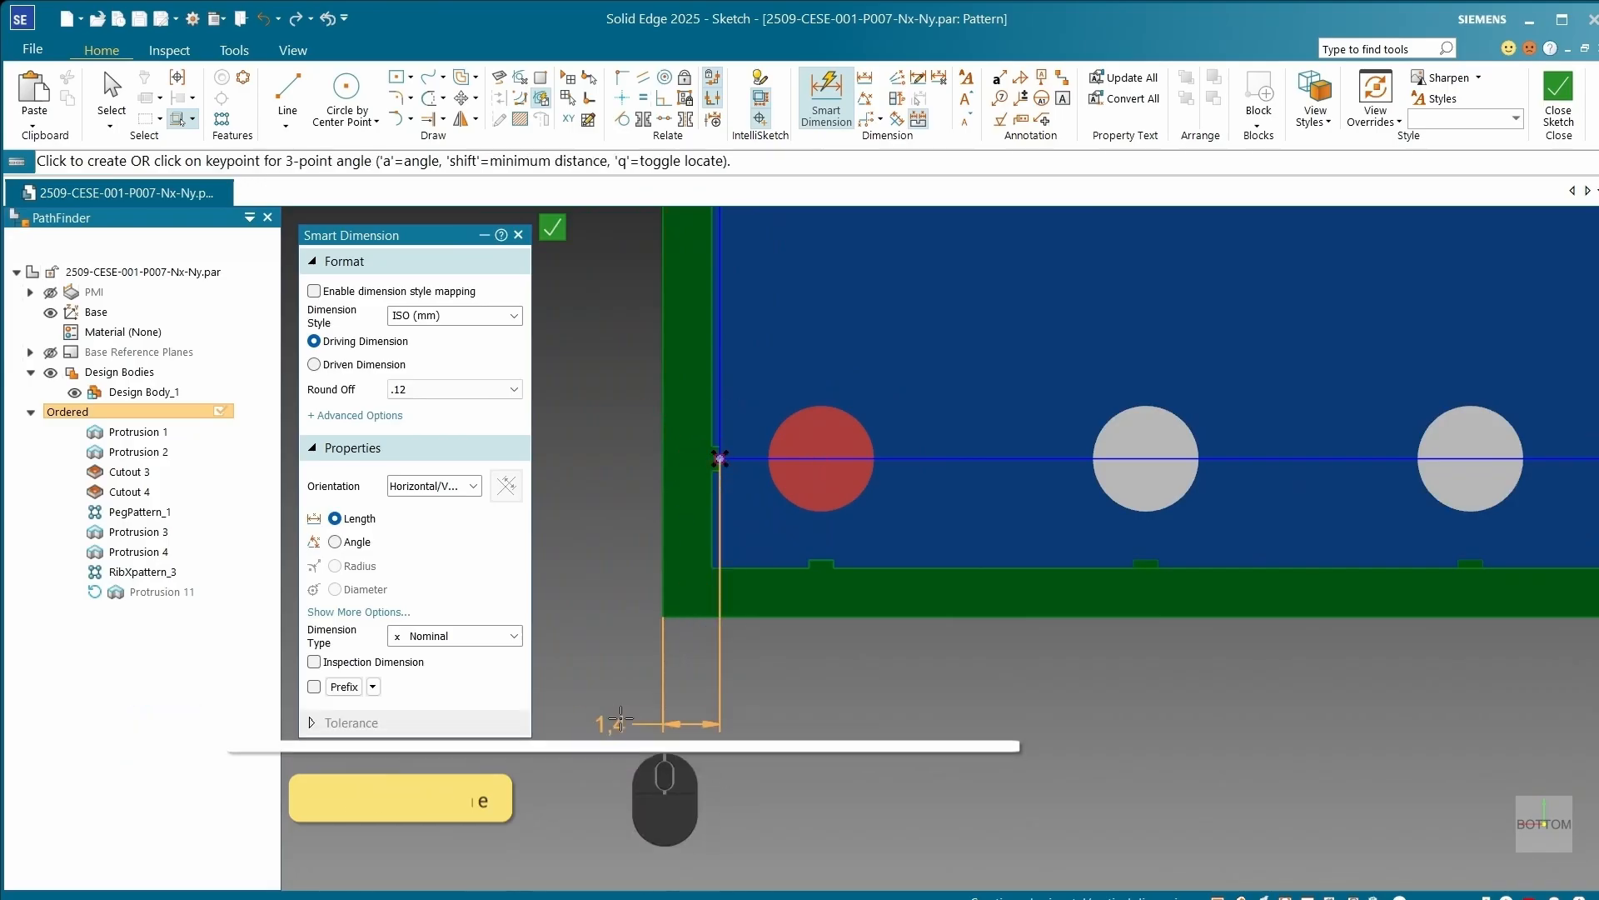
click(613, 716)
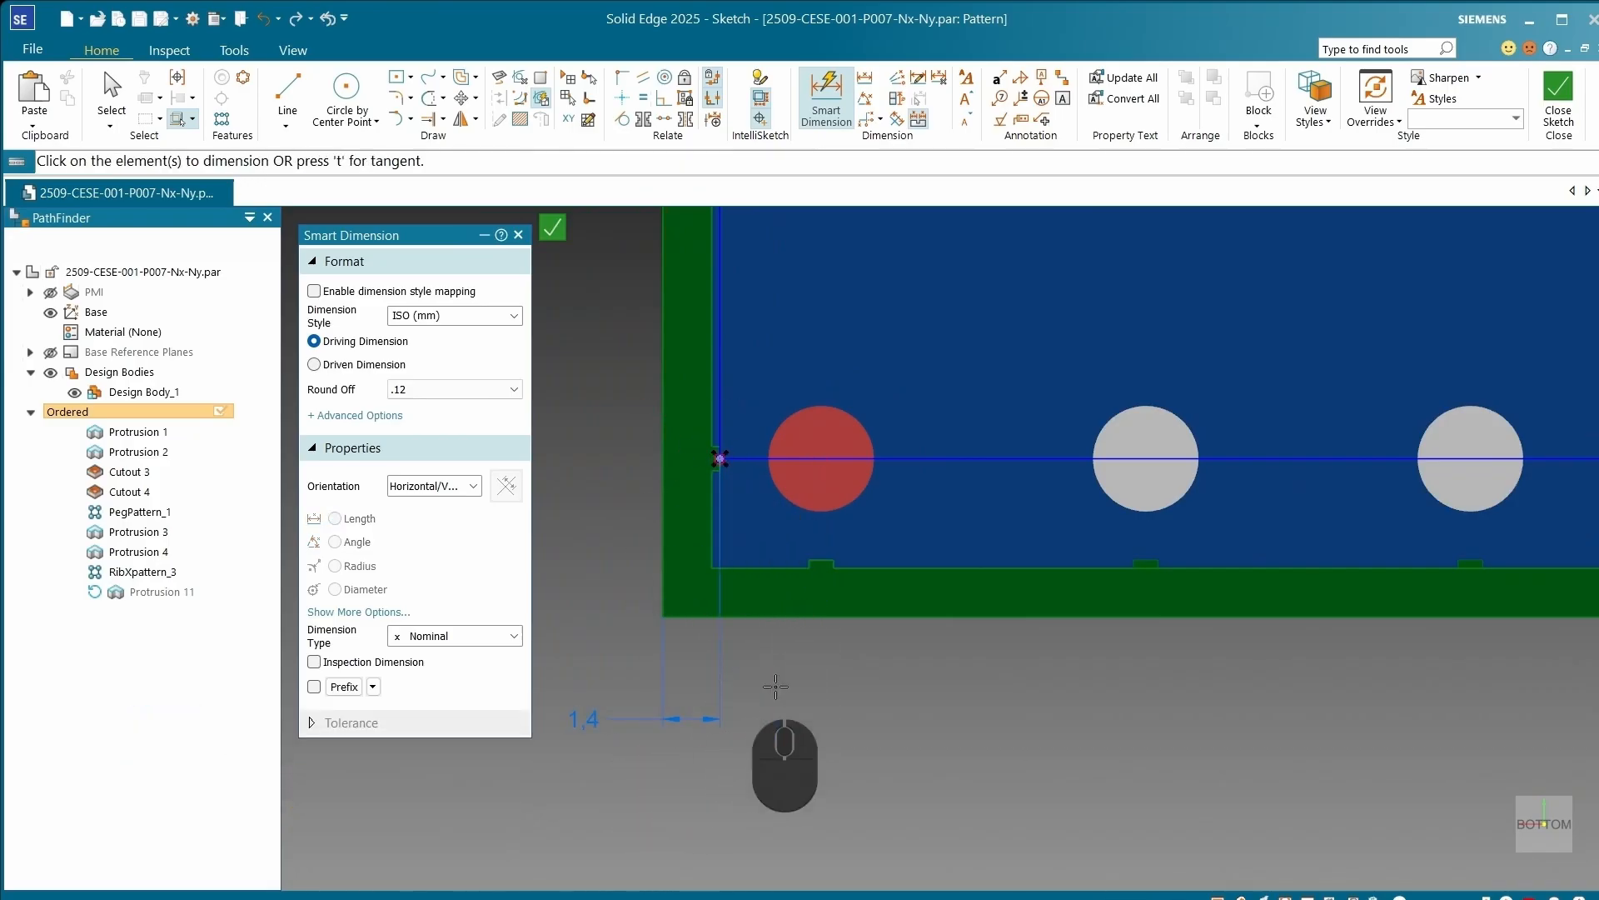
click(986, 459)
click(986, 617)
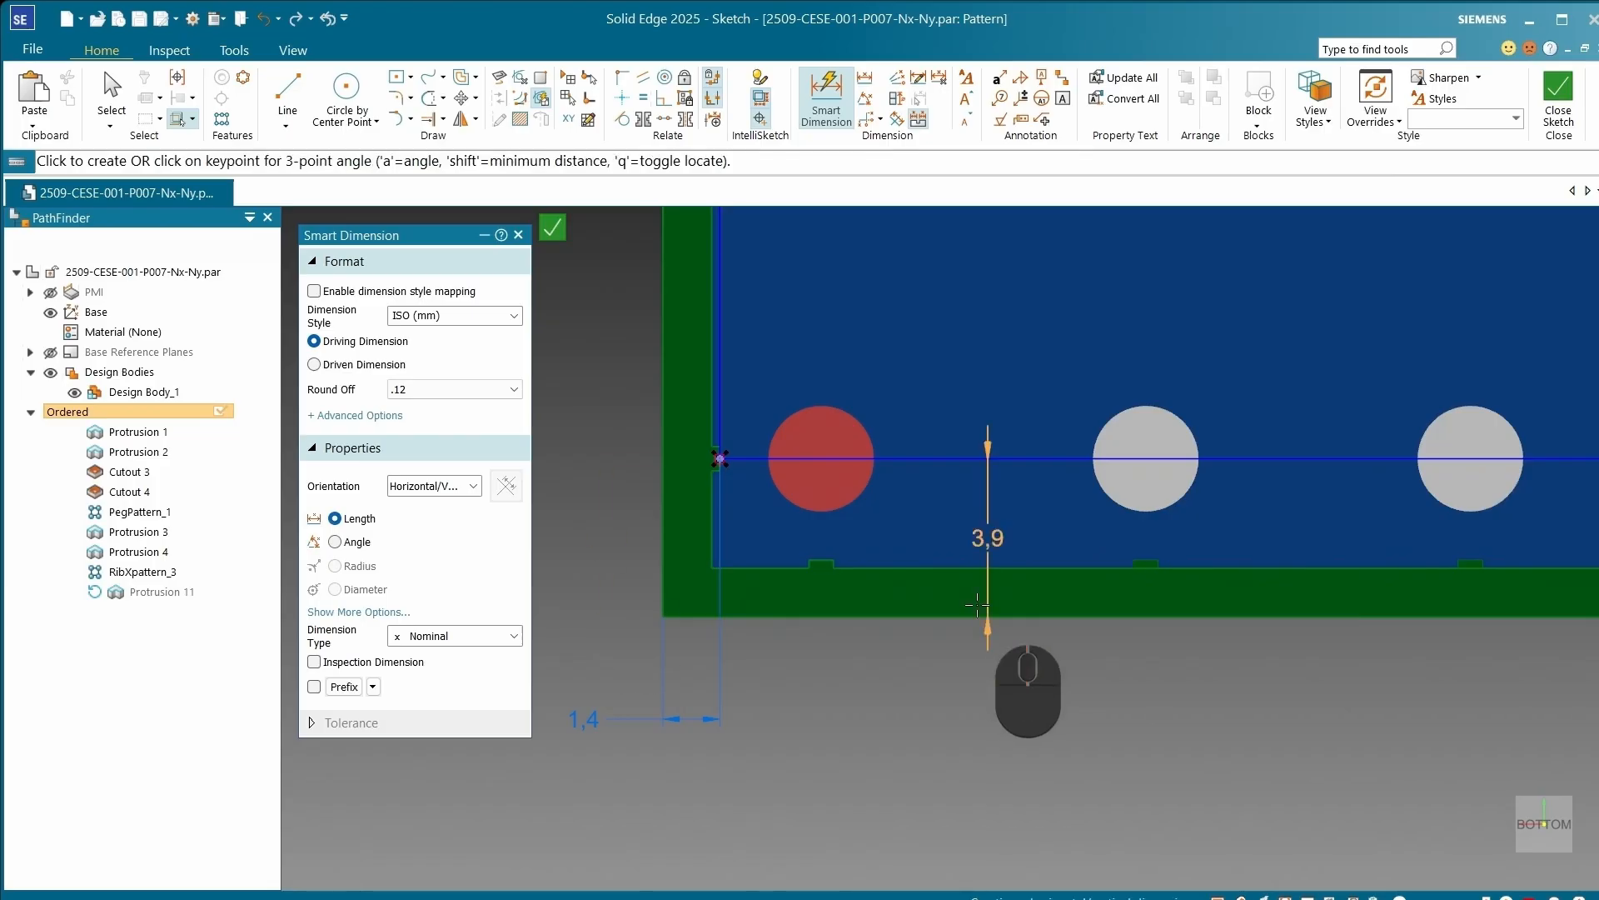
click(604, 564)
Step: Dimension the rectangle's far vertical side from the frame's nearest outer edge and set the distance to 1.4 mm
scroll(811, 700, up, 3)
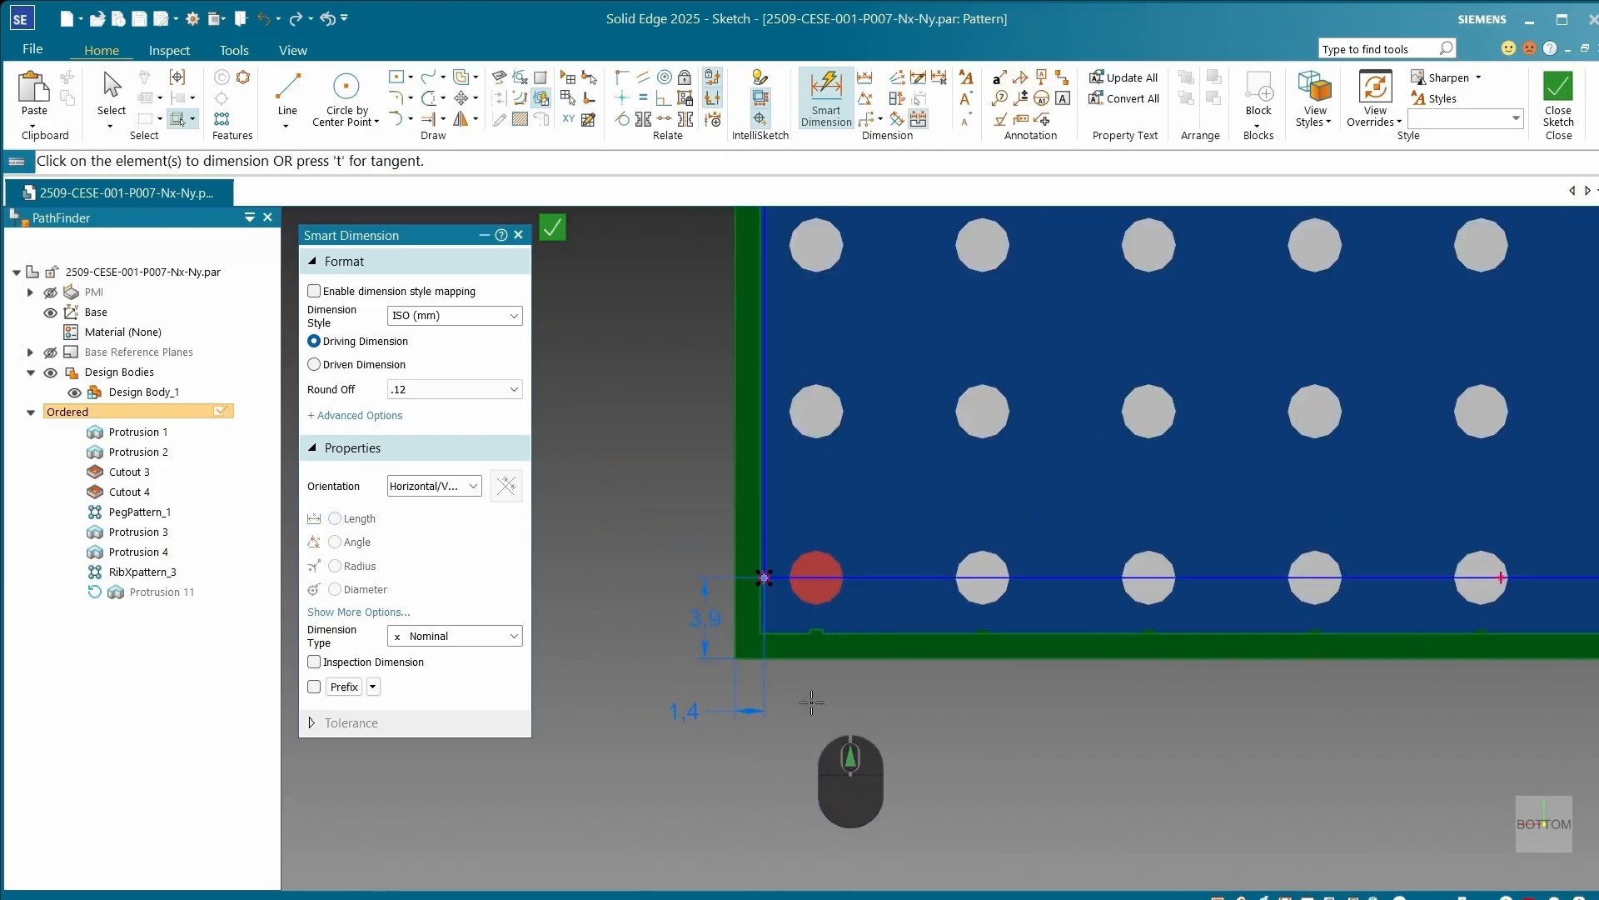
scroll(811, 703, down, 3)
scroll(800, 716, up, 7)
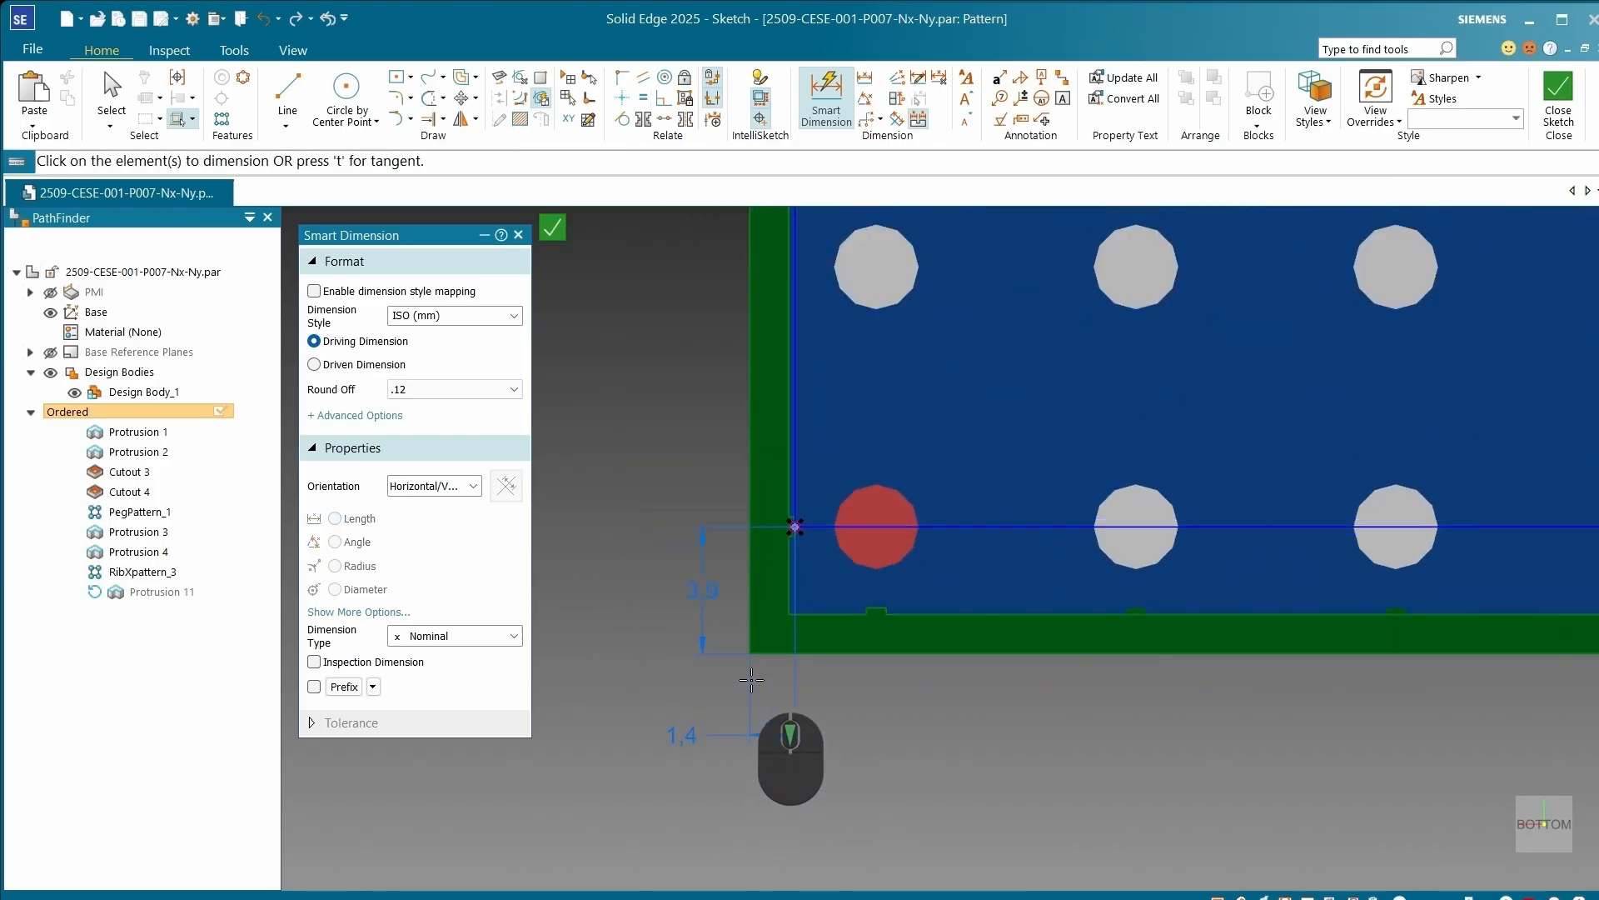
scroll(729, 750, down, 3)
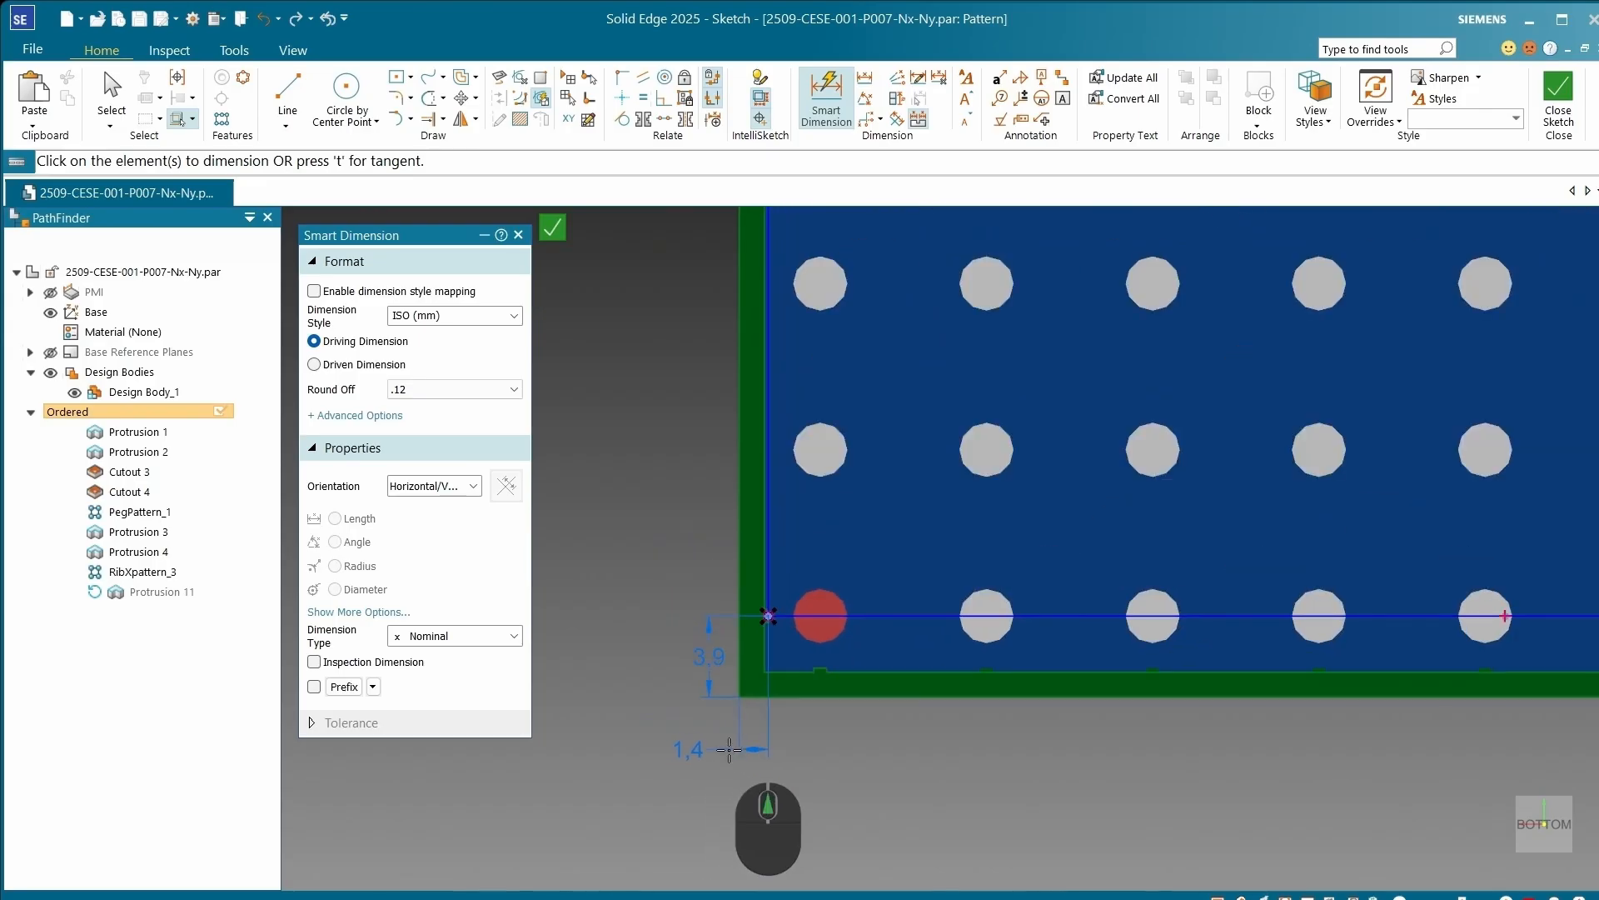
scroll(729, 750, up, 2)
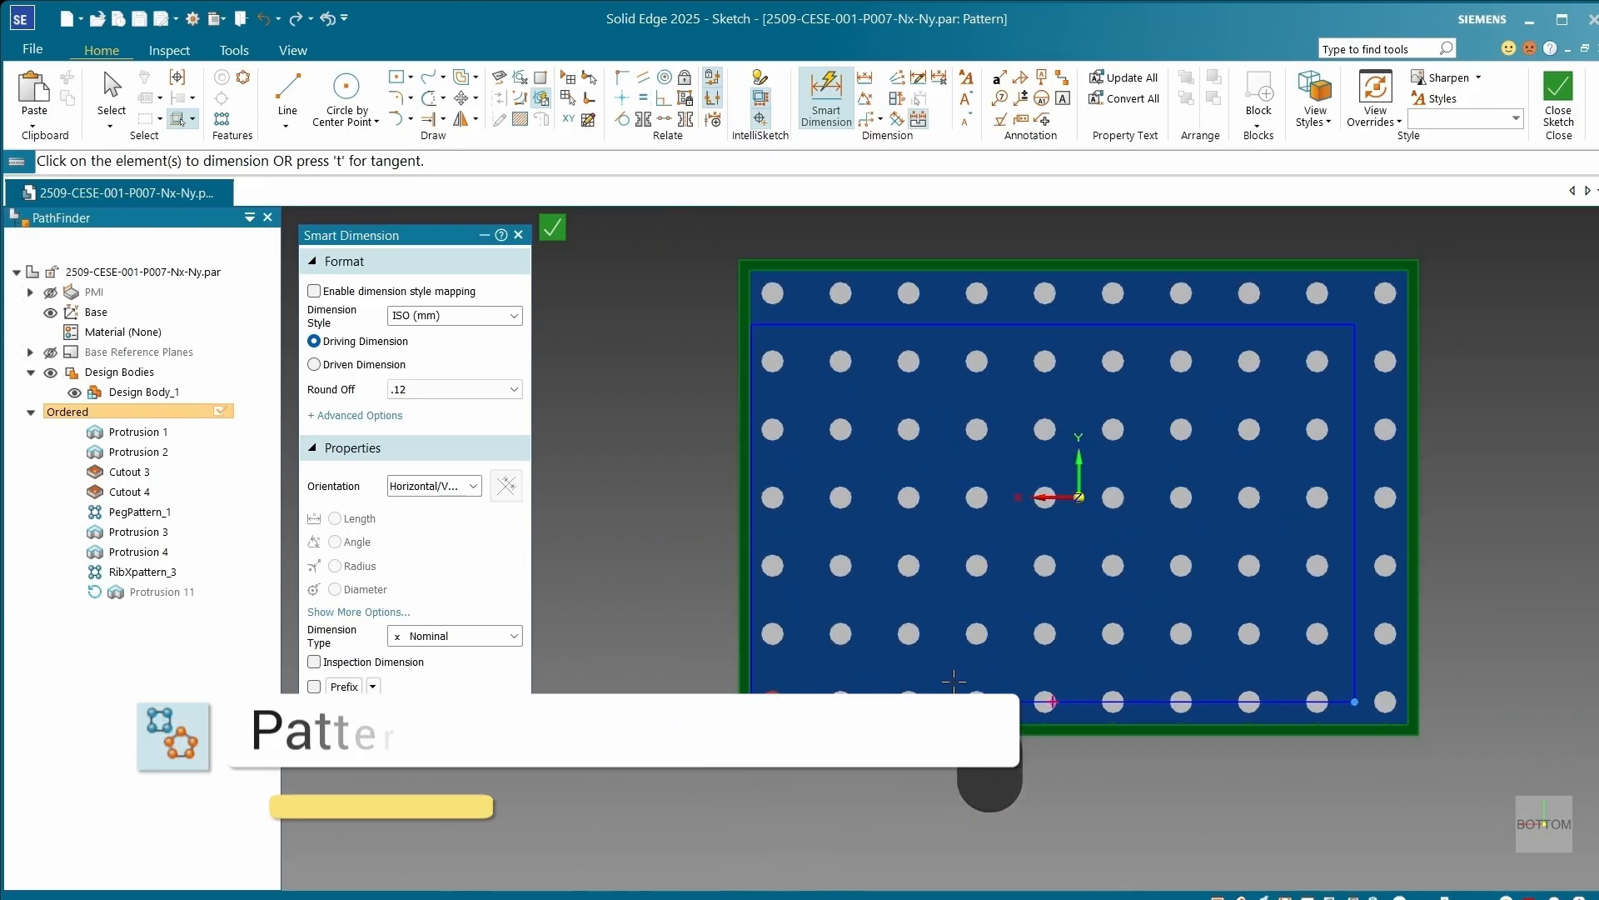
scroll(951, 671, up, 2)
scroll(1206, 479, down, 5)
click(1213, 442)
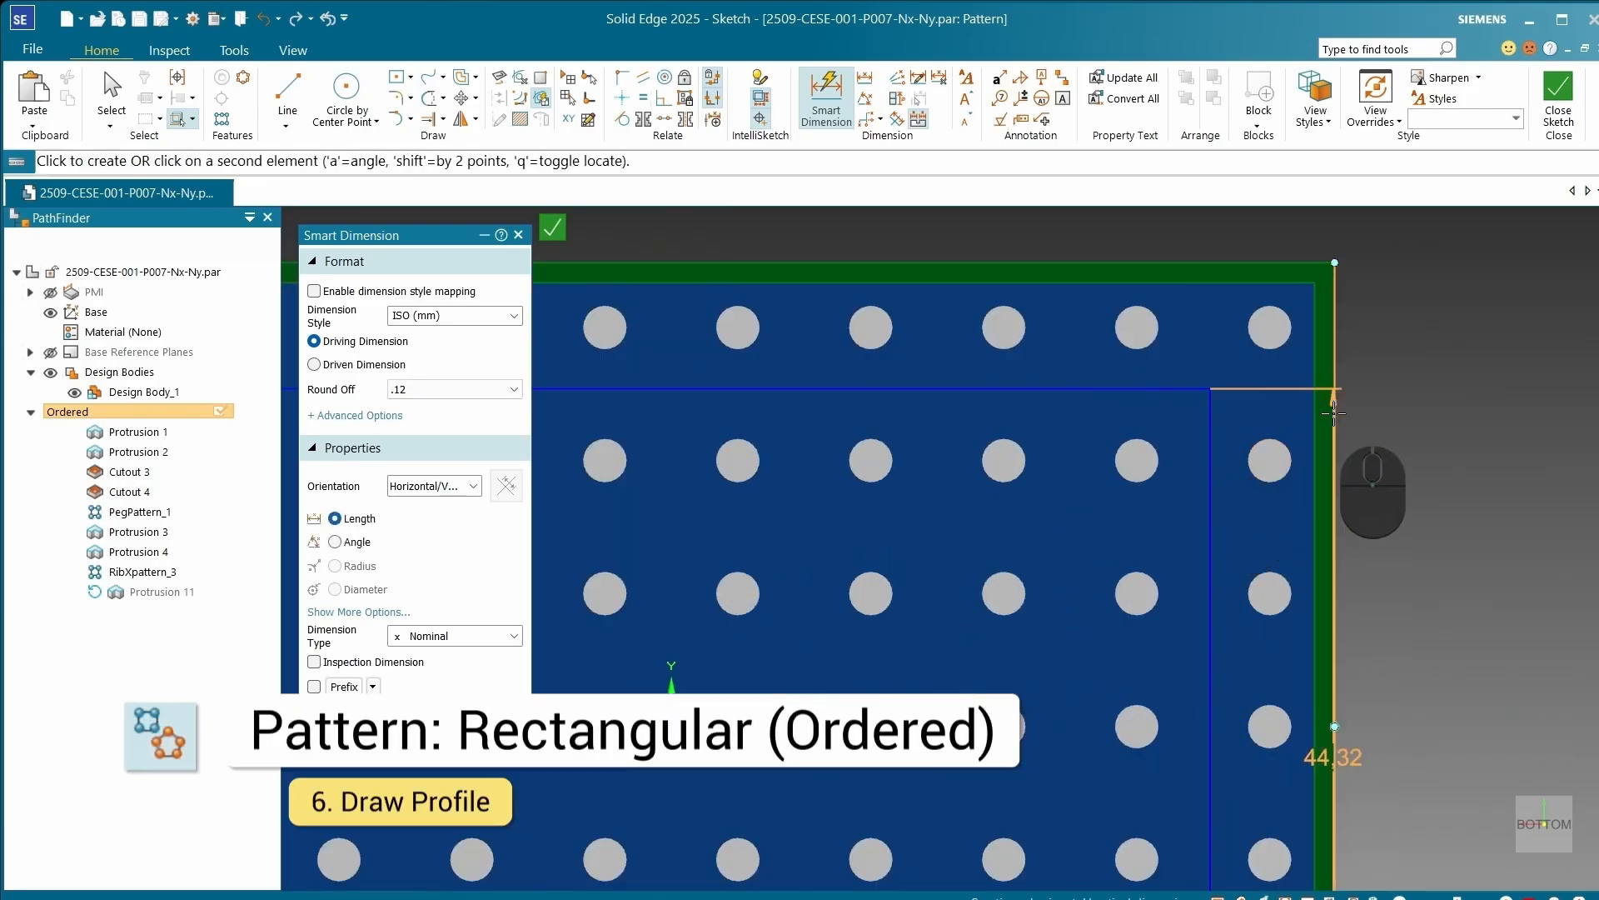
click(1330, 391)
click(1363, 296)
text(1.)
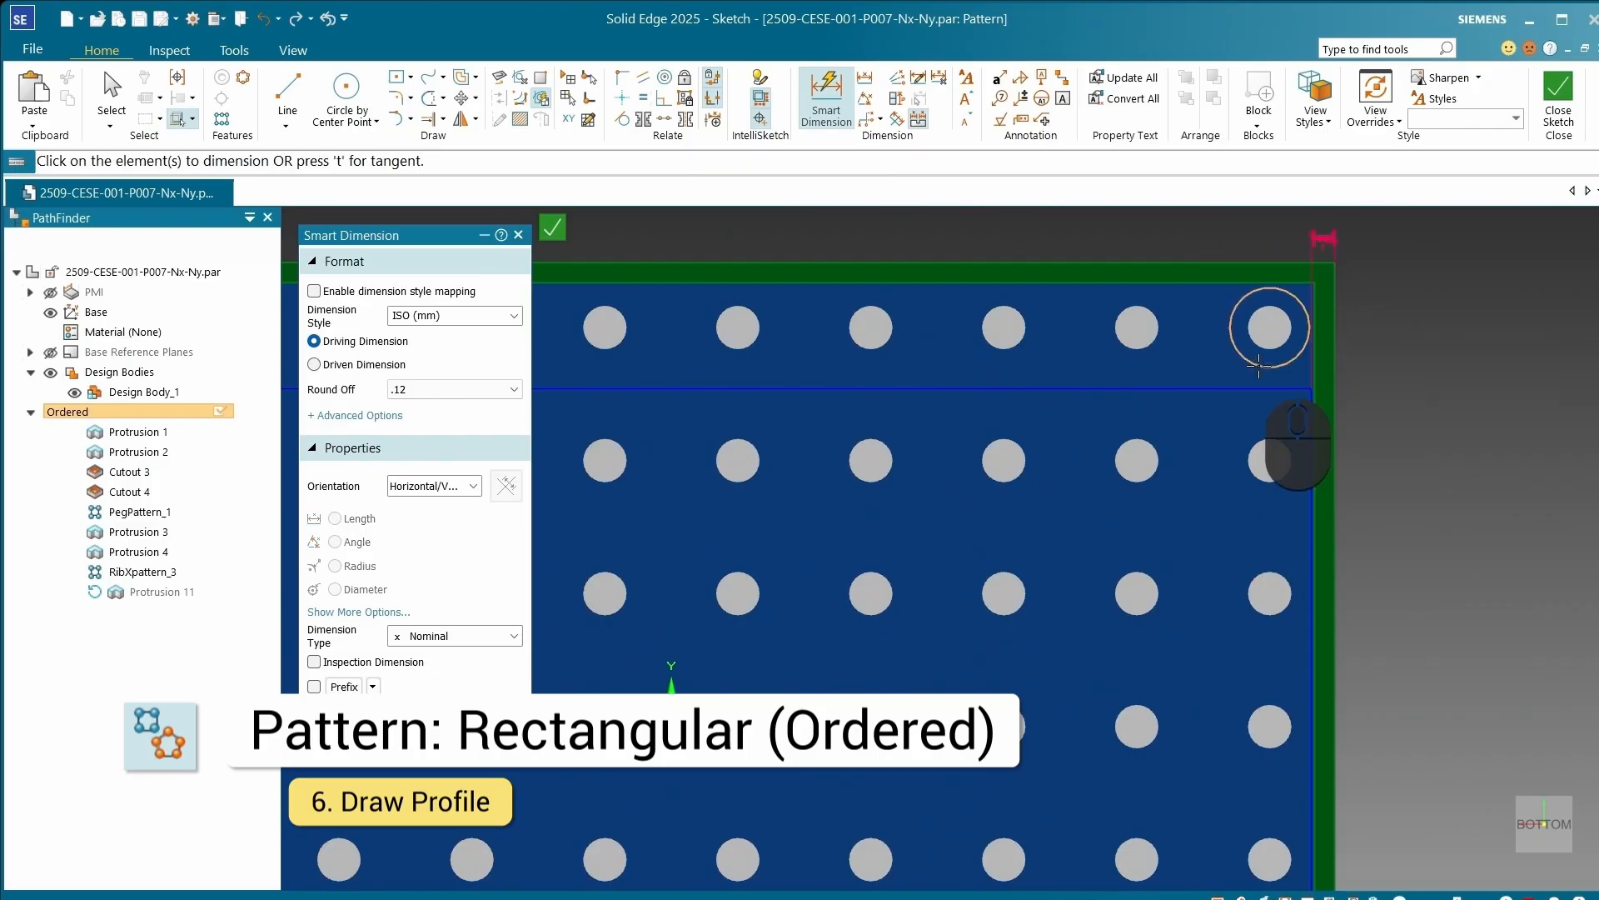
Step: Dimension the rectangle's upper side from the frame's upper outer edge and set the distance to 3.9 mm
click(1255, 387)
click(1237, 268)
click(1391, 293)
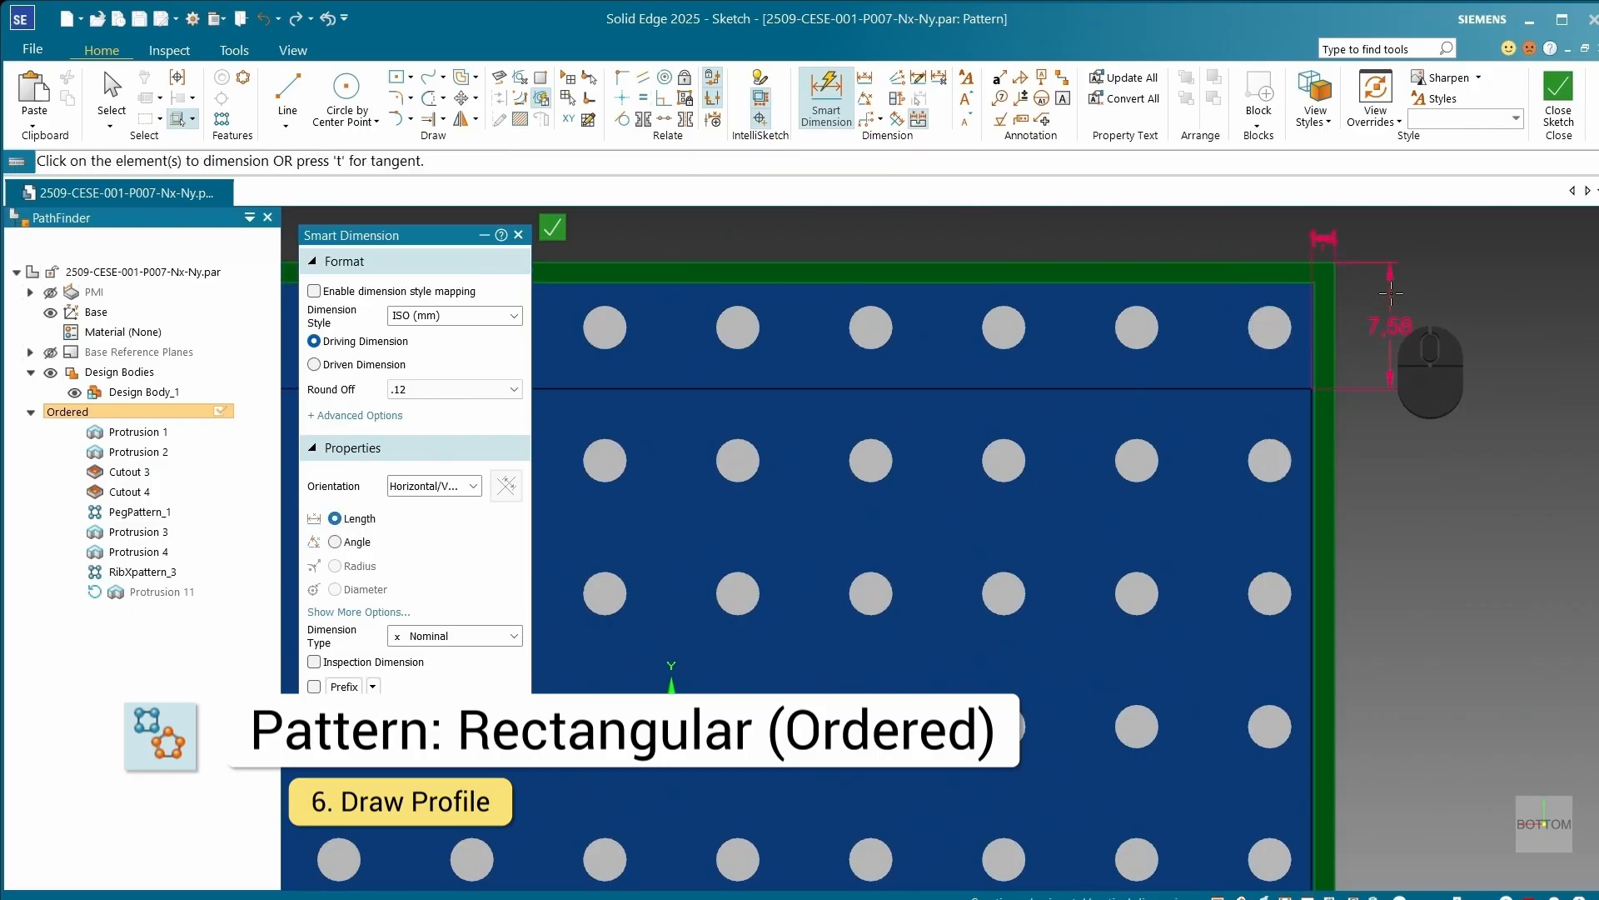
text(3.9)
key(Return)
Step: Close the pattern sketch, name the pattern RibYpattern_4 and finish the feature
scroll(1378, 494, up, 5)
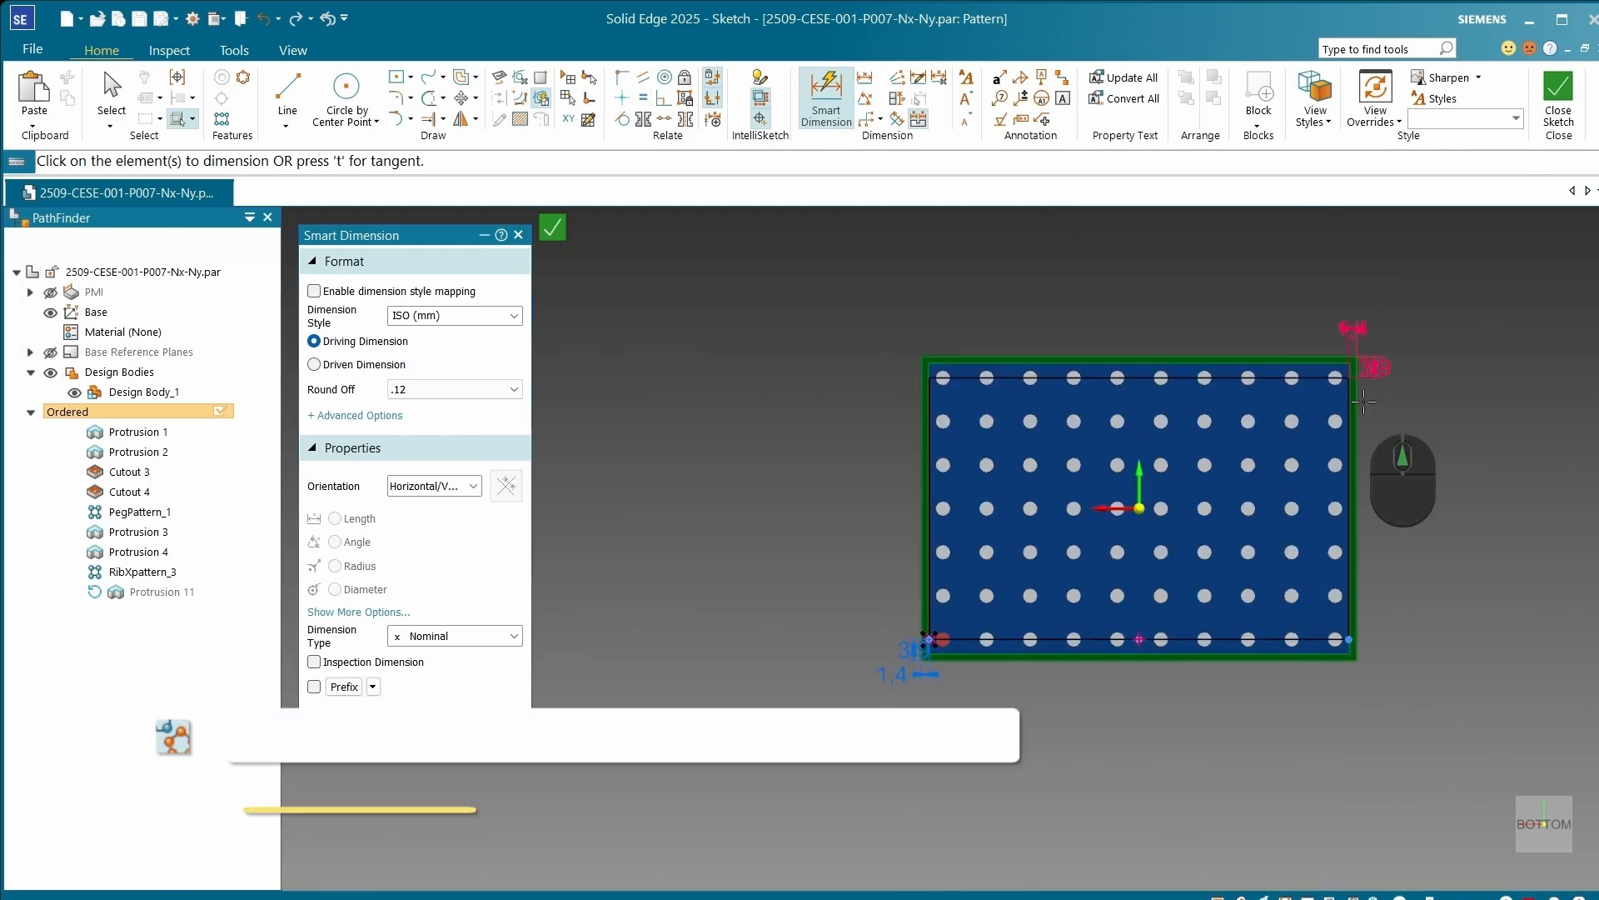
scroll(1378, 494, down, 2)
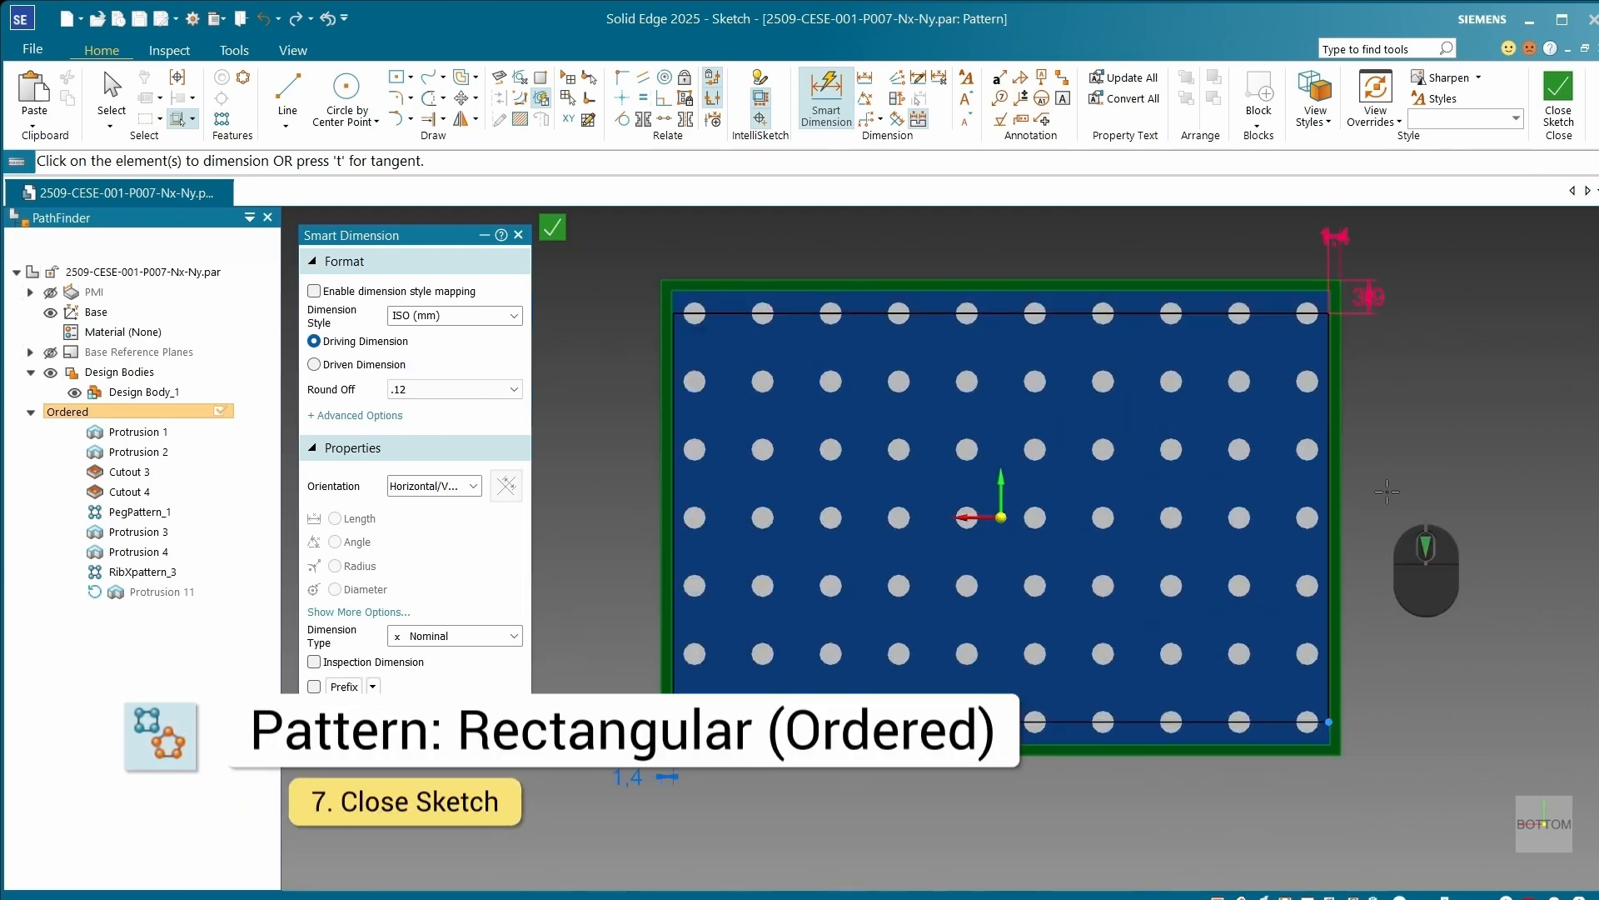
click(554, 228)
click(557, 228)
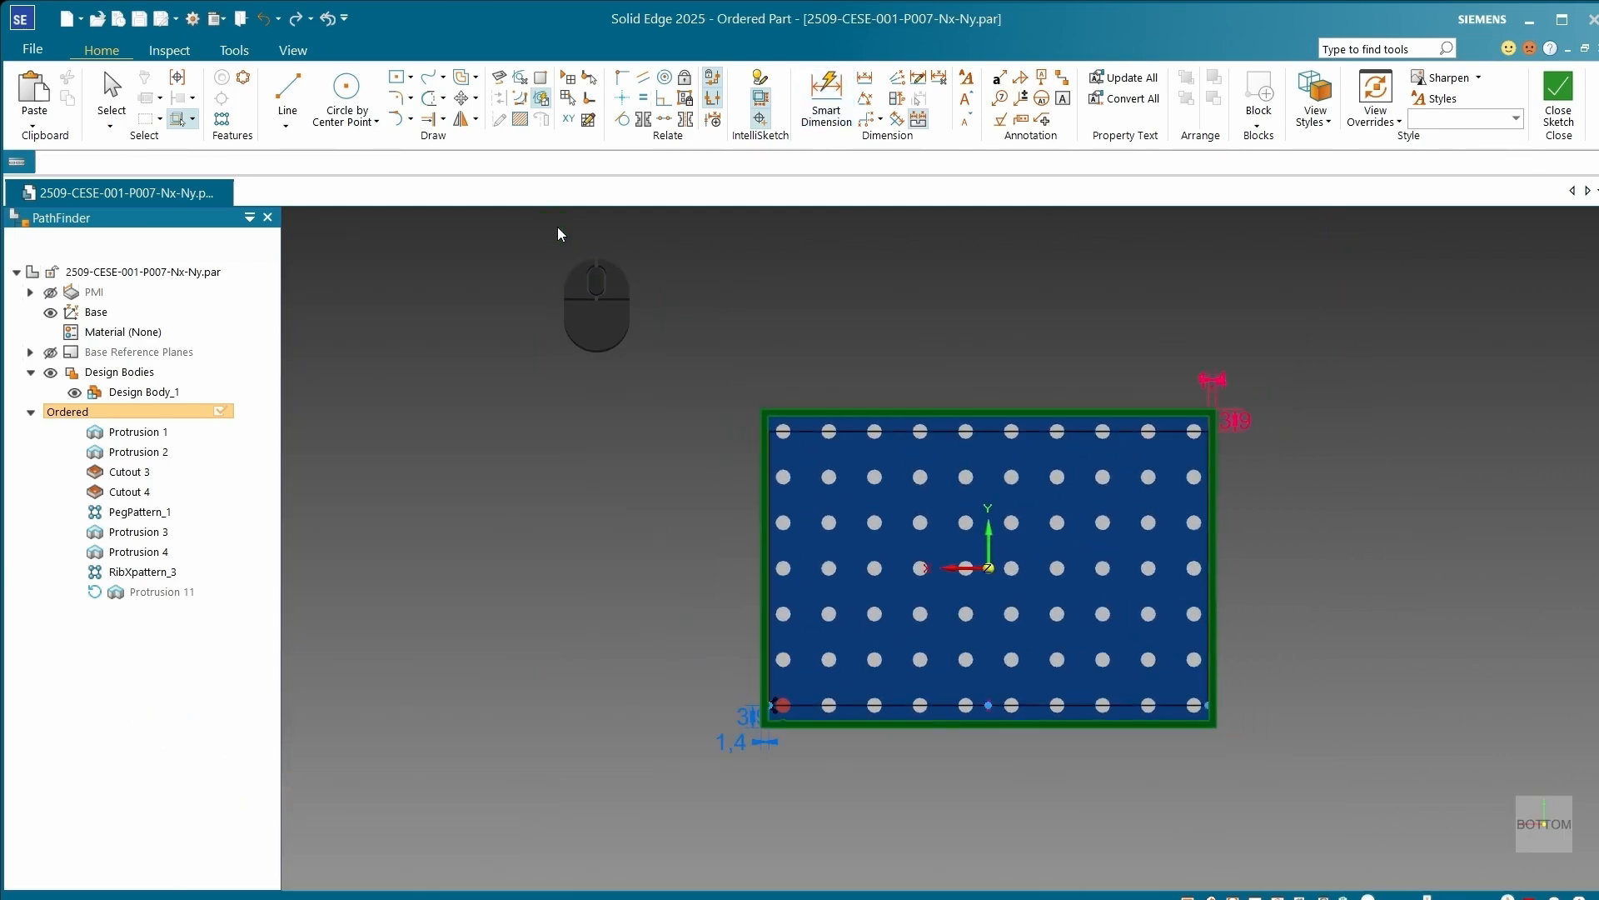
key(Home)
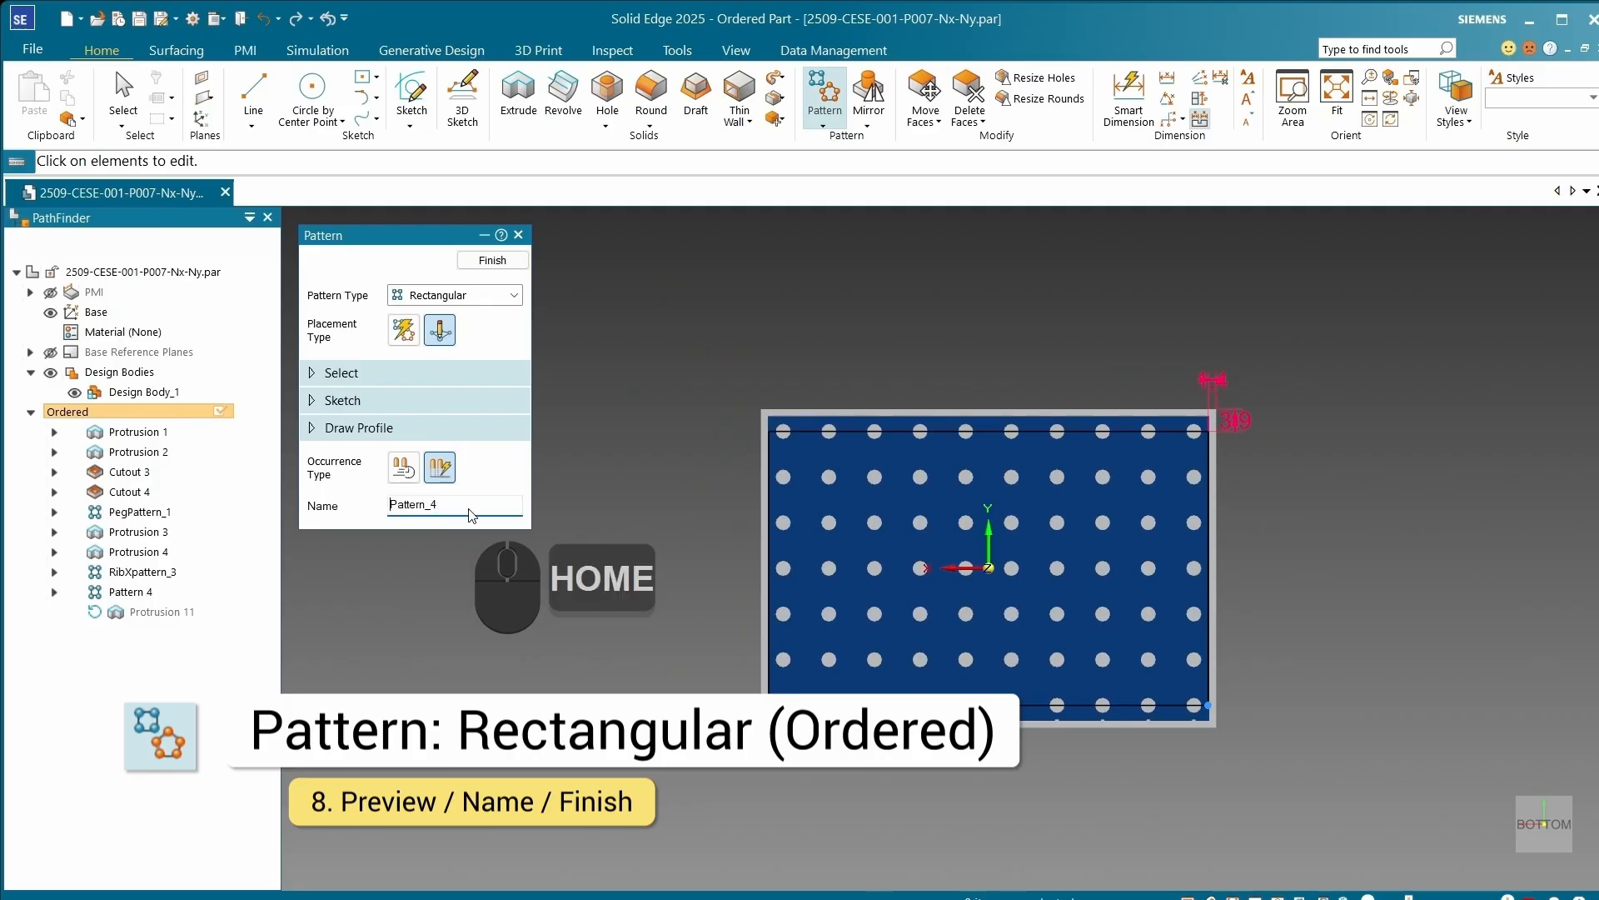
text(RibYp)
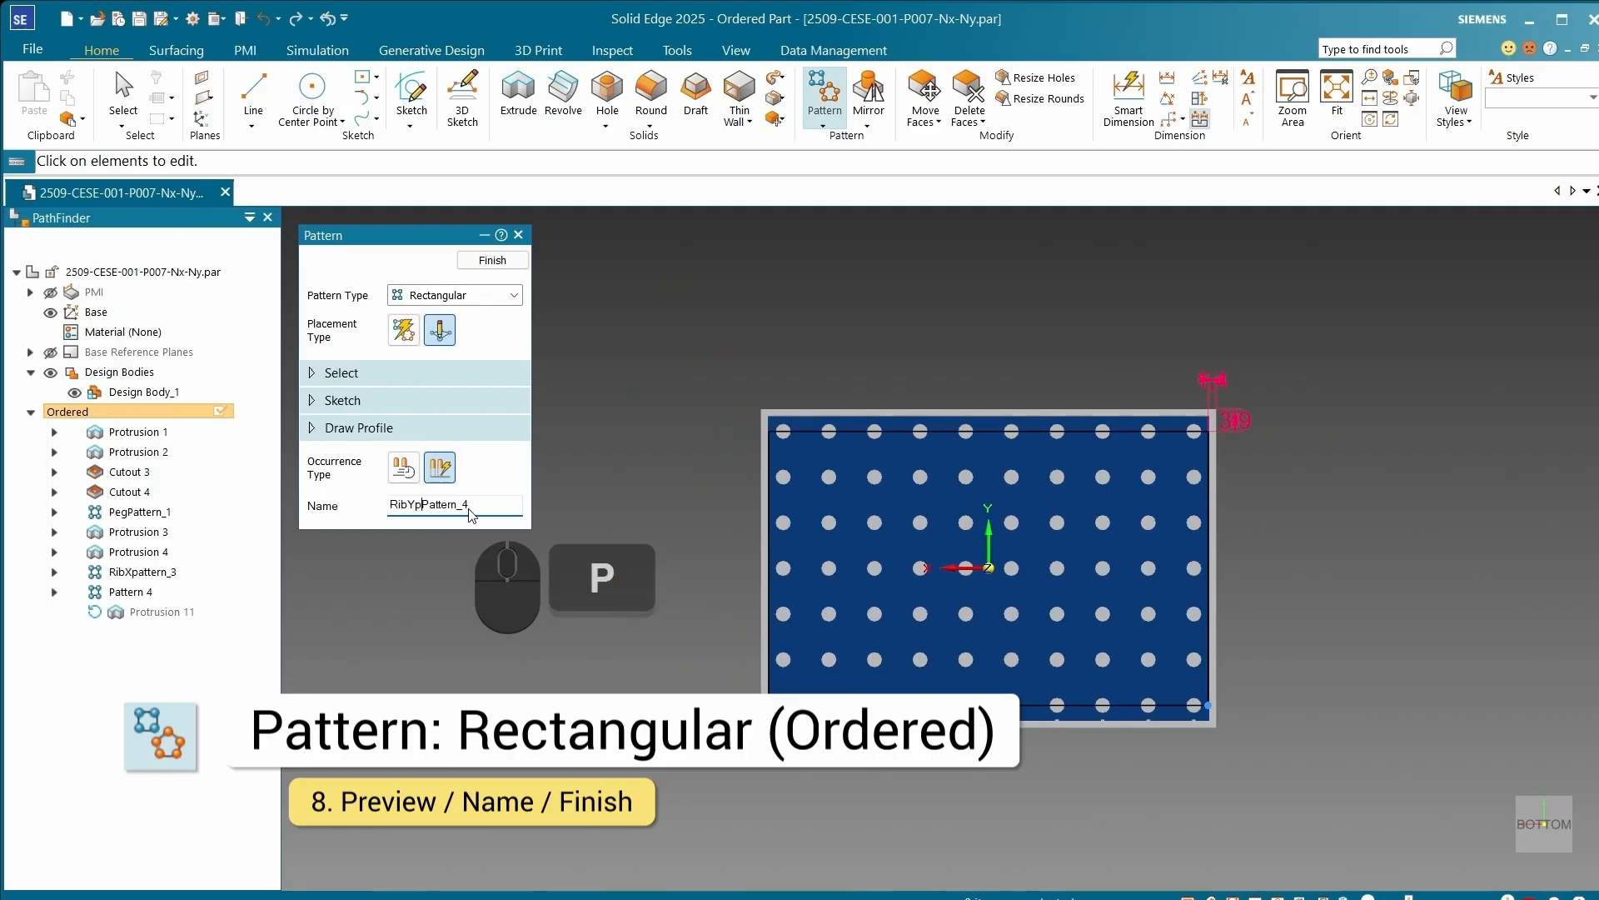
key(Delete)
click(492, 259)
Step: Examine the source rib on the side wall and the positions of the RibYpattern_4 copies across the frame
middle_drag(725, 550, 694, 713)
scroll(839, 721, down, 5)
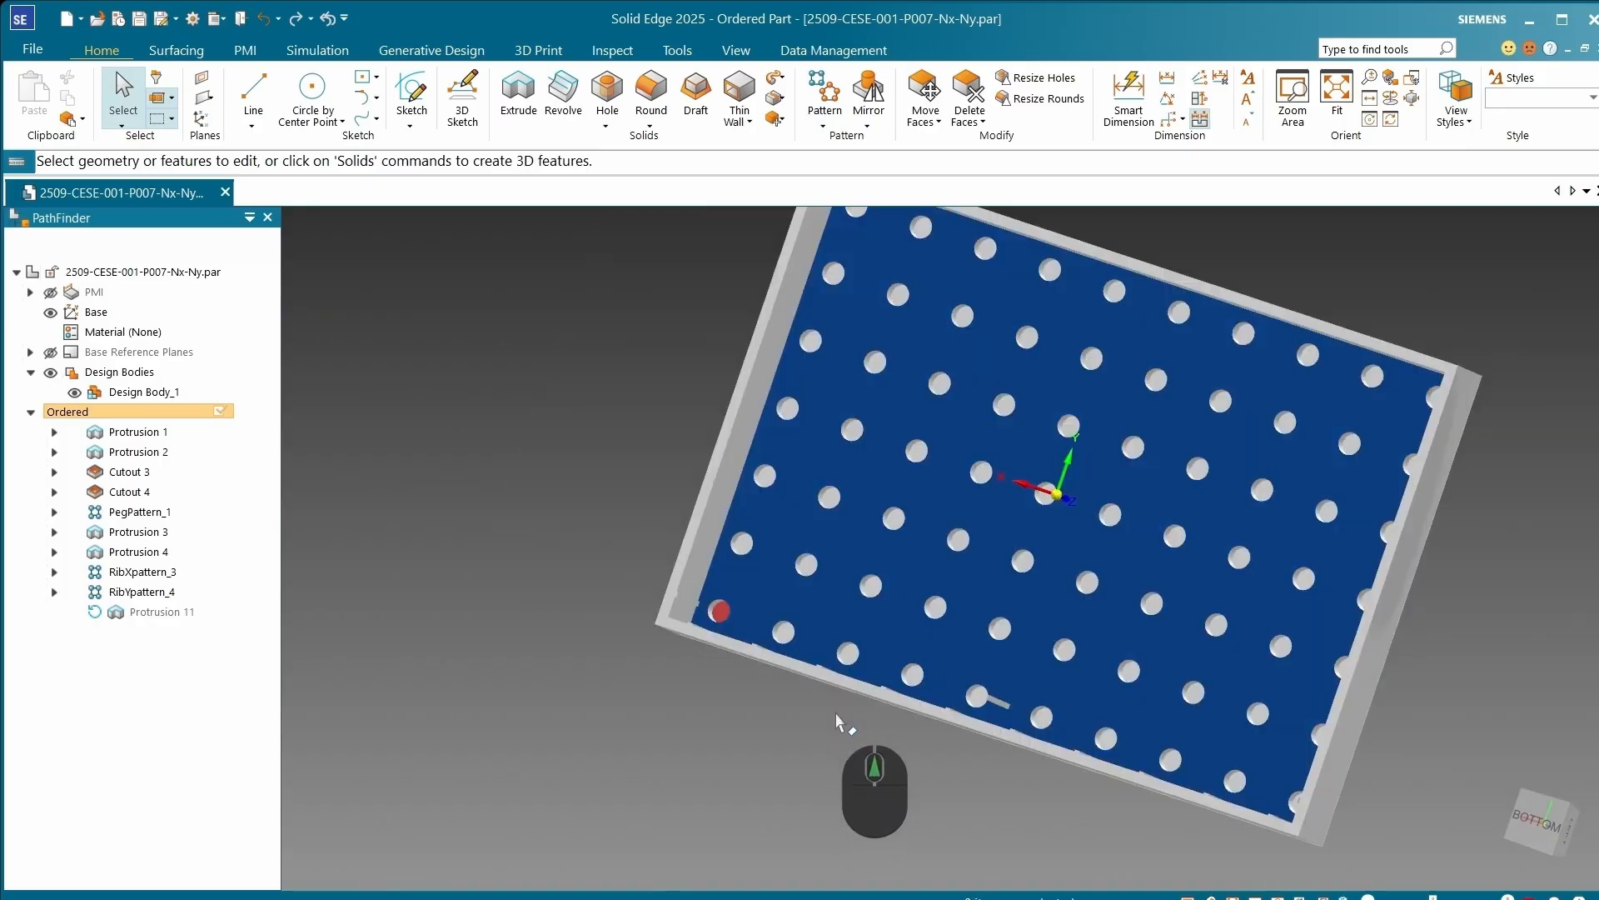
scroll(731, 614, down, 3)
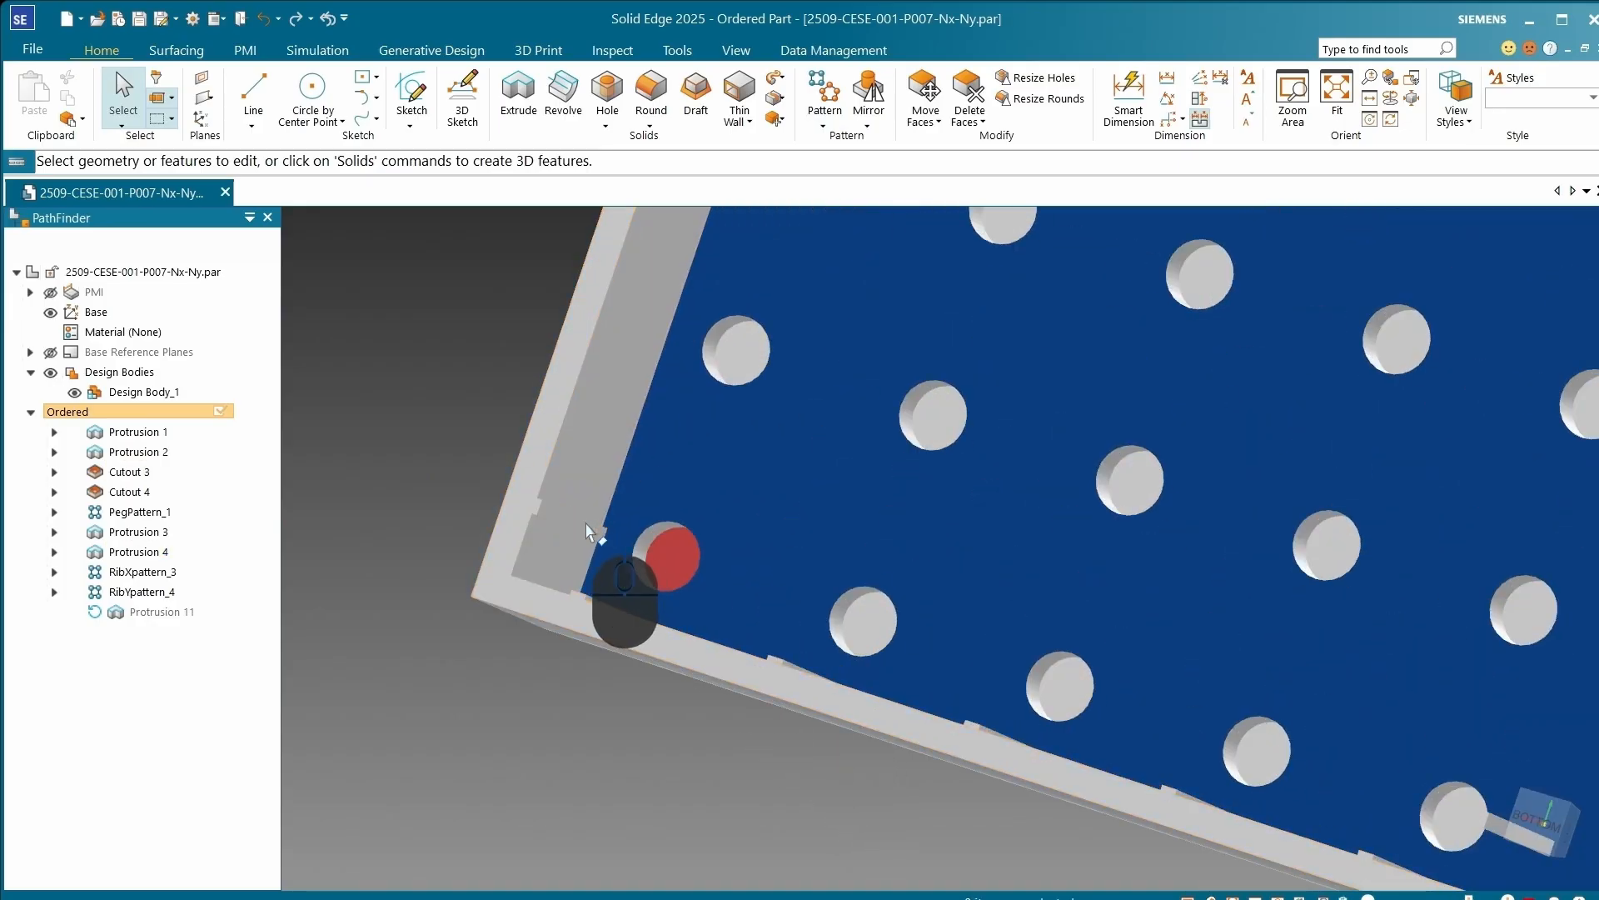
click(586, 527)
scroll(916, 643, down, 5)
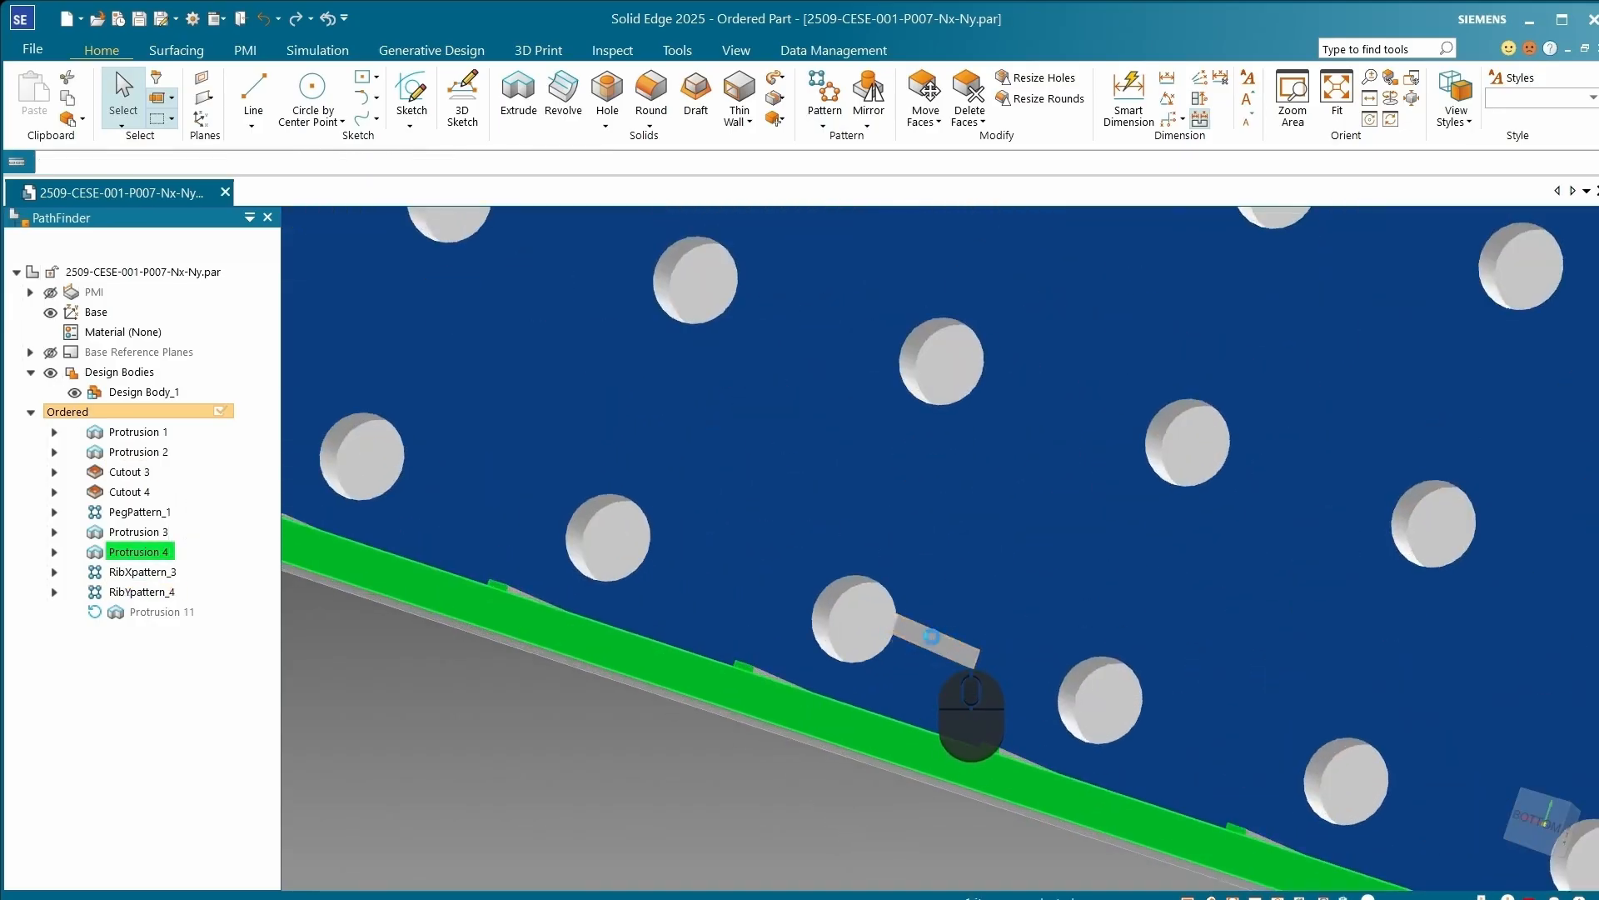
click(931, 636)
scroll(860, 732, up, 8)
middle_drag(886, 724, 899, 606)
scroll(1300, 633, down, 8)
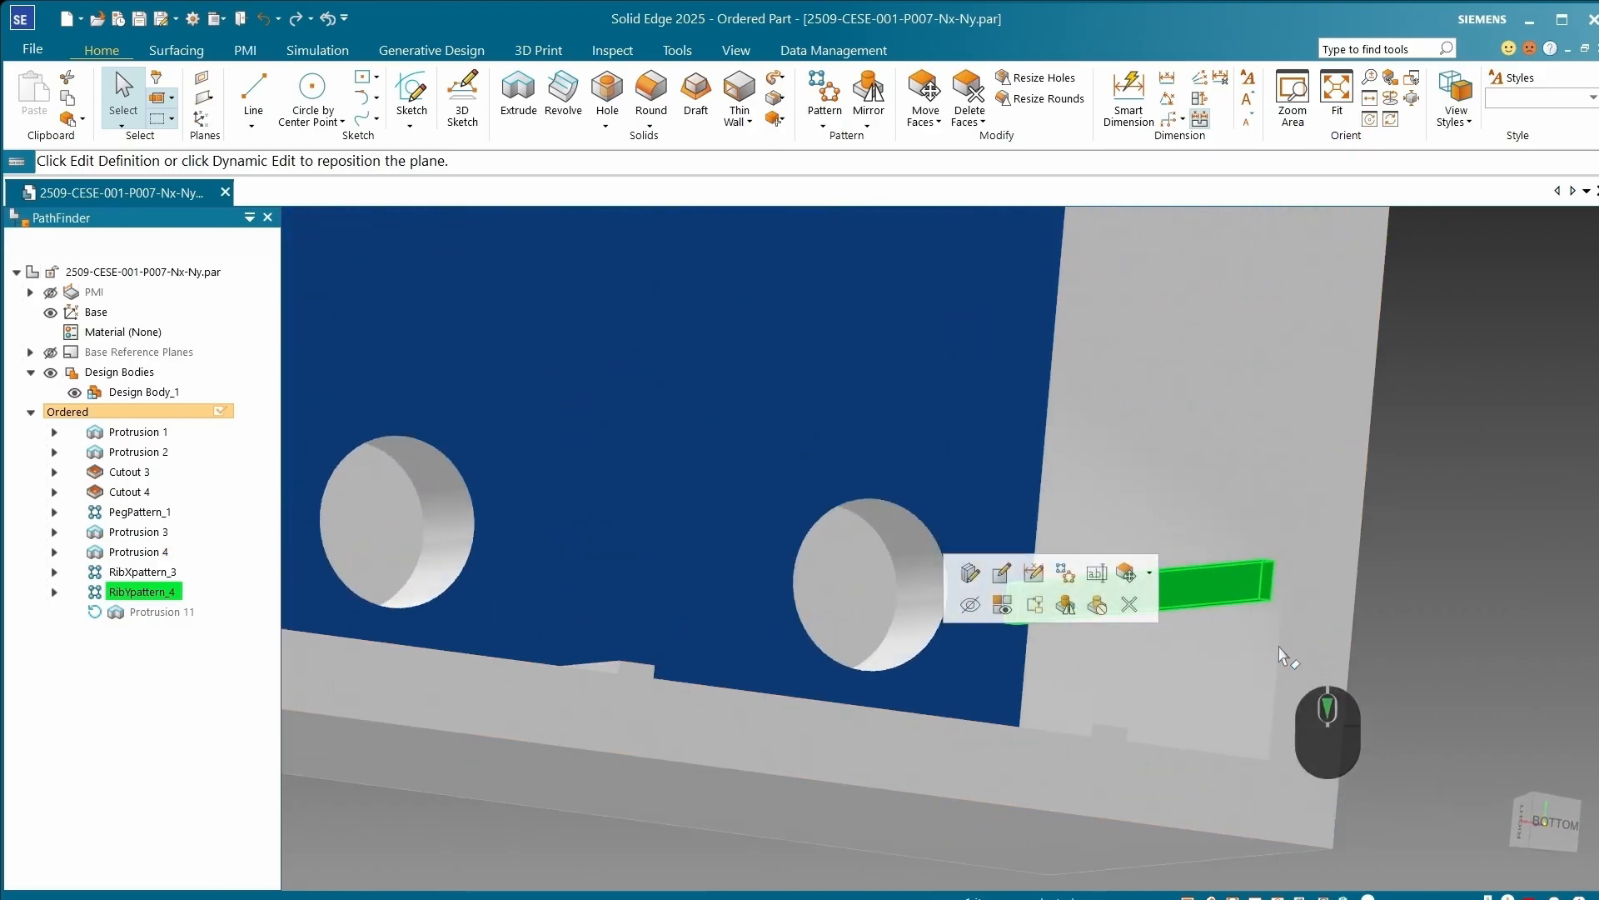
scroll(1212, 575, up, 8)
middle_drag(1154, 725, 989, 678)
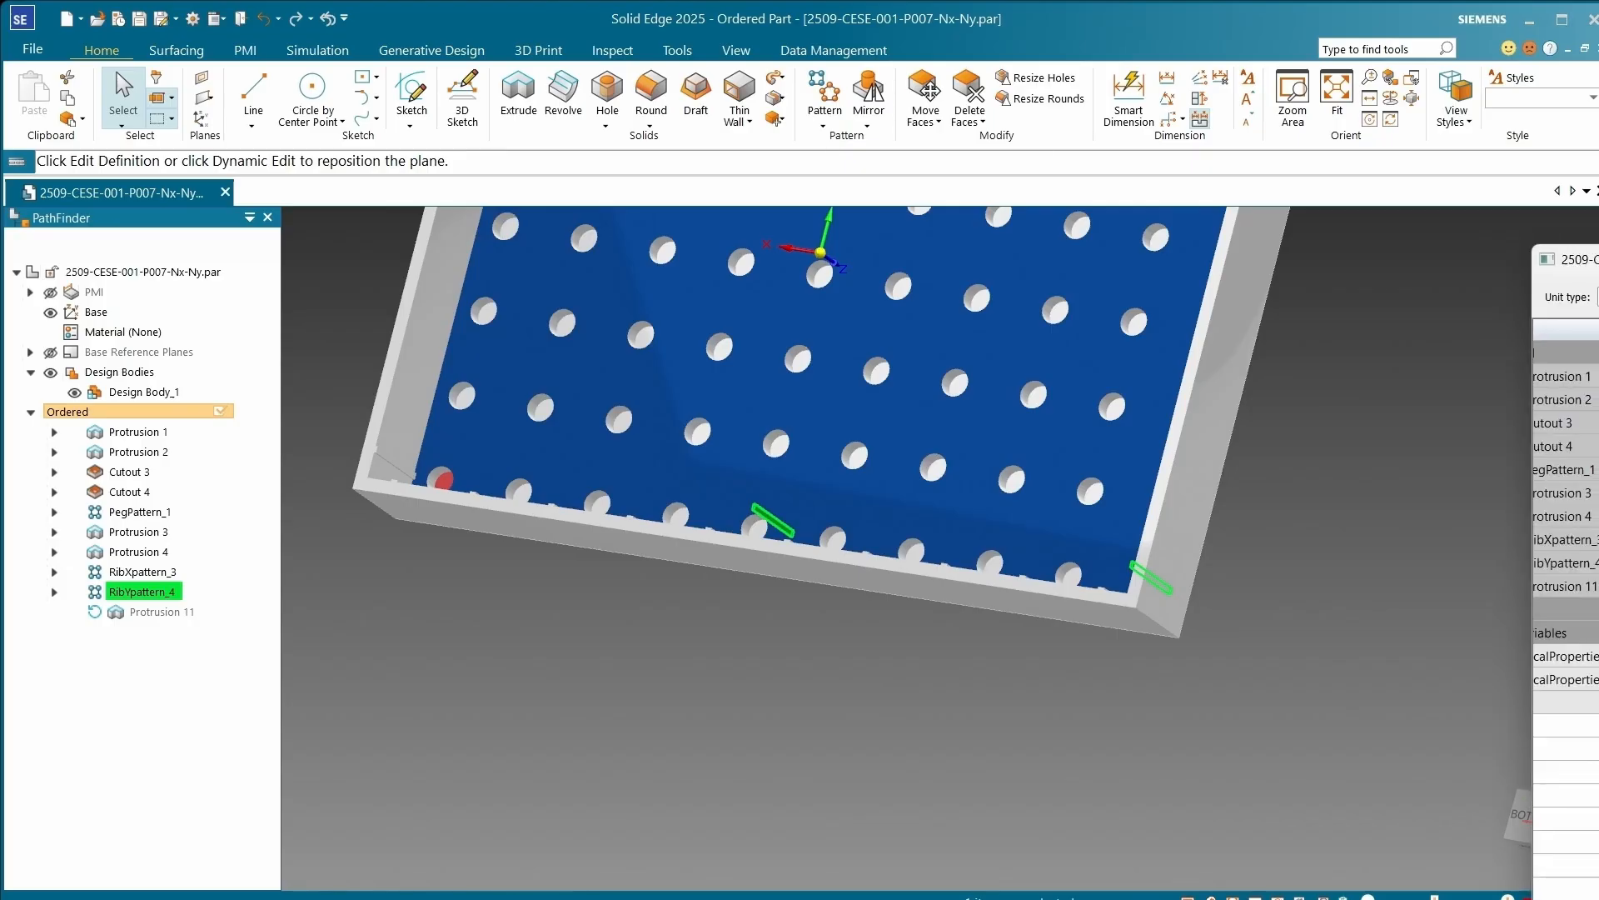
Step: Expand RibYpattern_4 in the Variable Table and set its X count variable V5839 to 1
drag(1598, 259, 1388, 211)
scroll(1088, 568, down, 1)
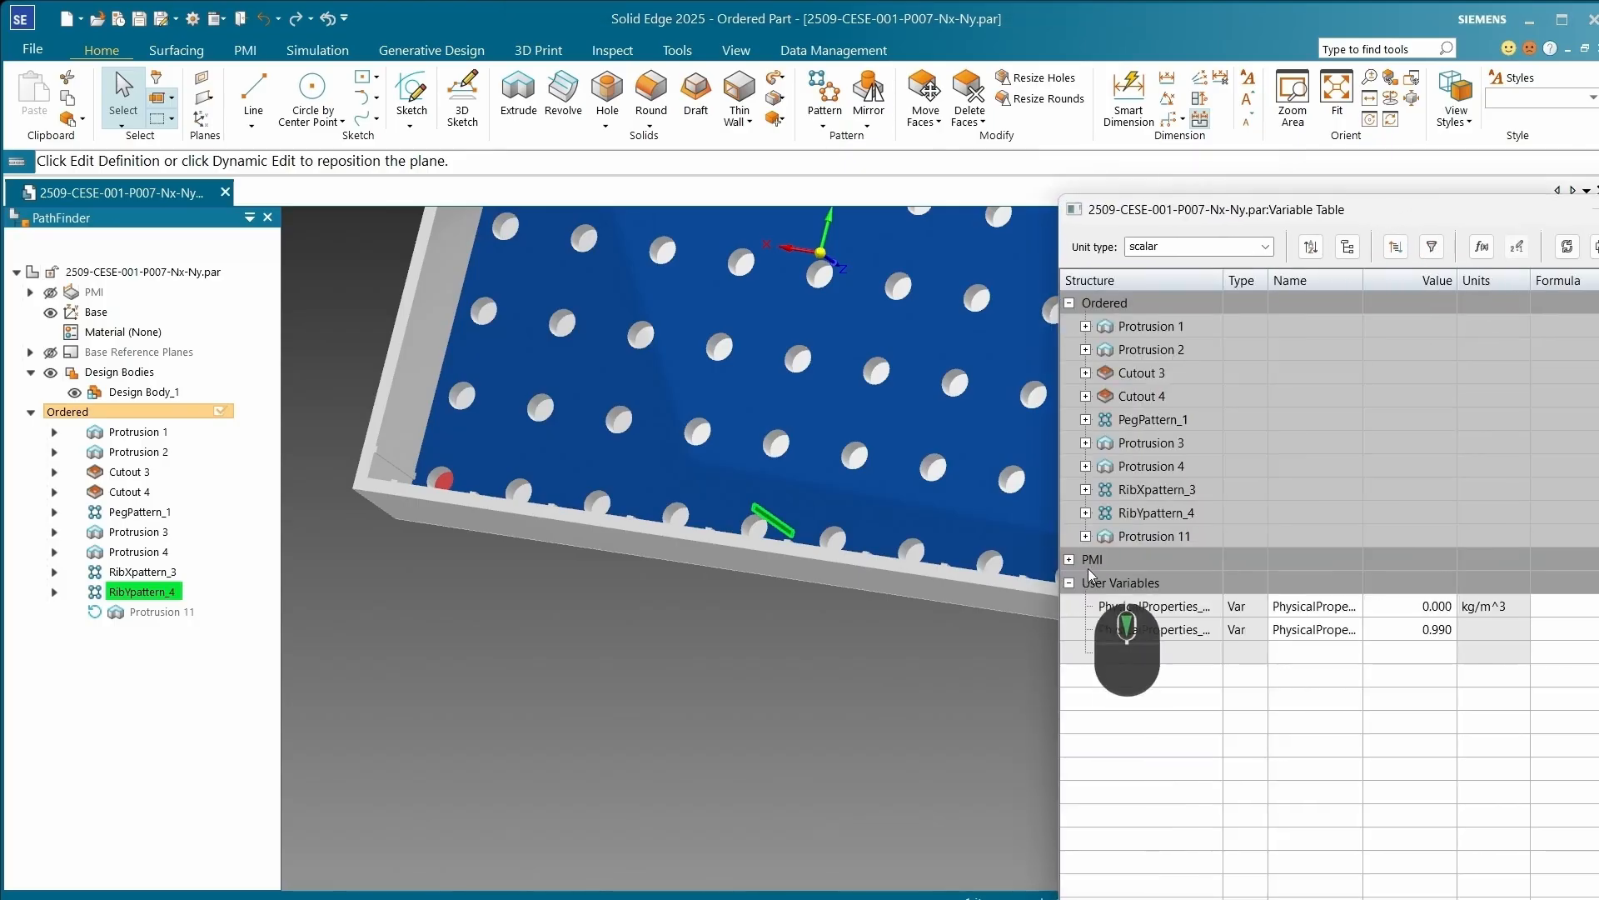
click(1087, 512)
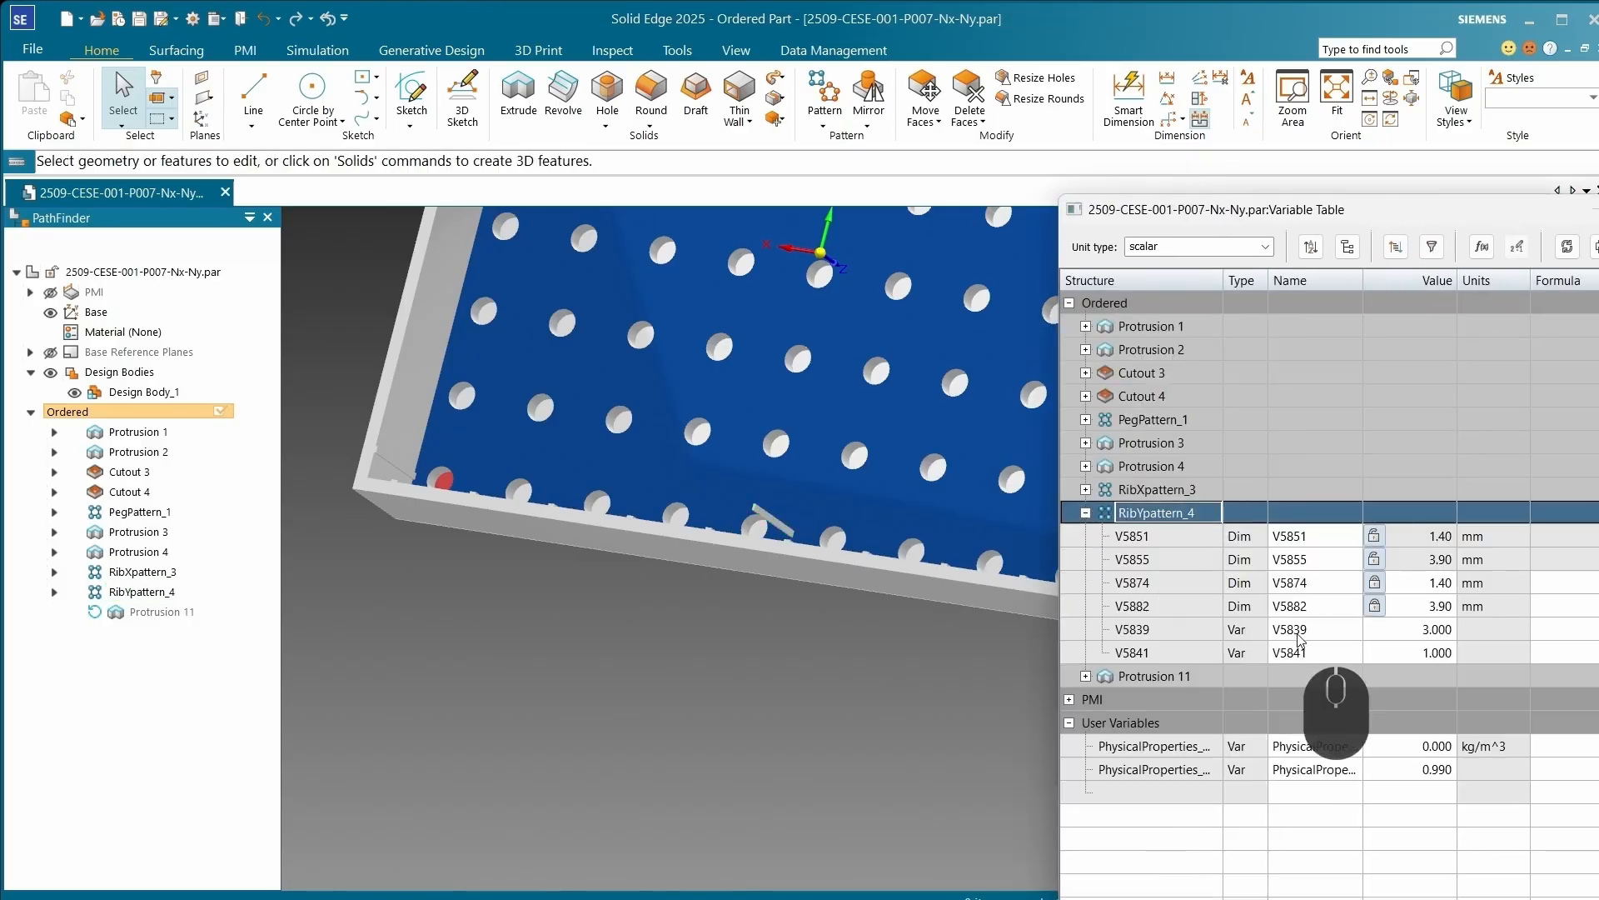
click(1442, 631)
text(1)
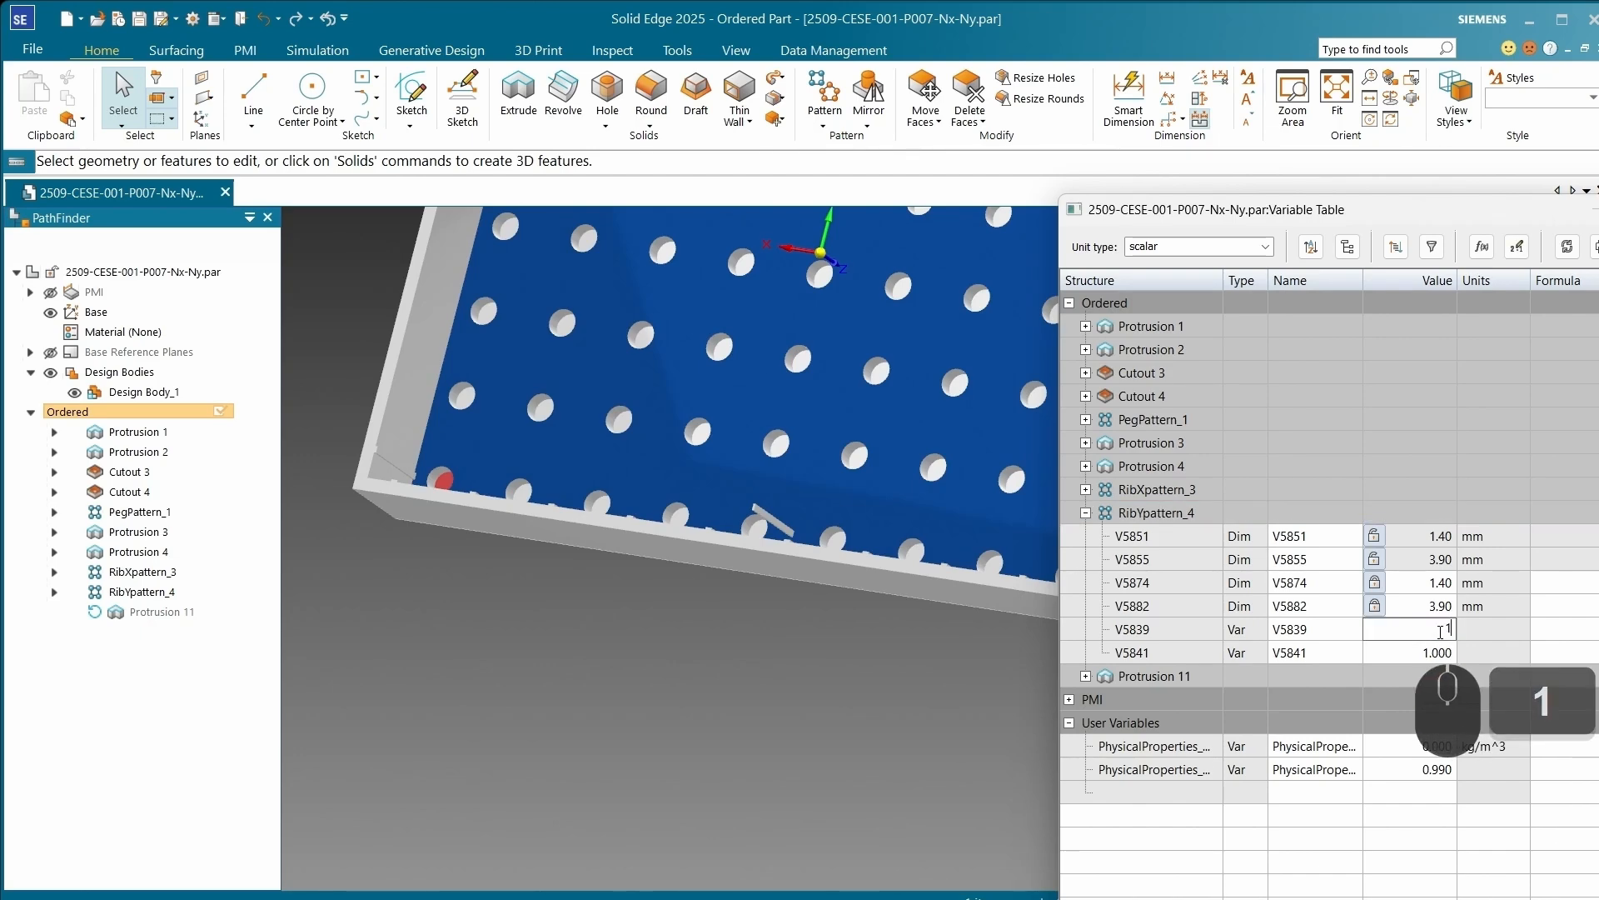
key(Return)
Step: Set the Y count variable V5841 of RibYpattern_4 to 3 and check the ribs along the side wall
scroll(721, 560, up, 3)
scroll(824, 571, down, 3)
middle_drag(849, 571, 783, 593)
scroll(932, 594, up, 3)
scroll(500, 500, down, 4)
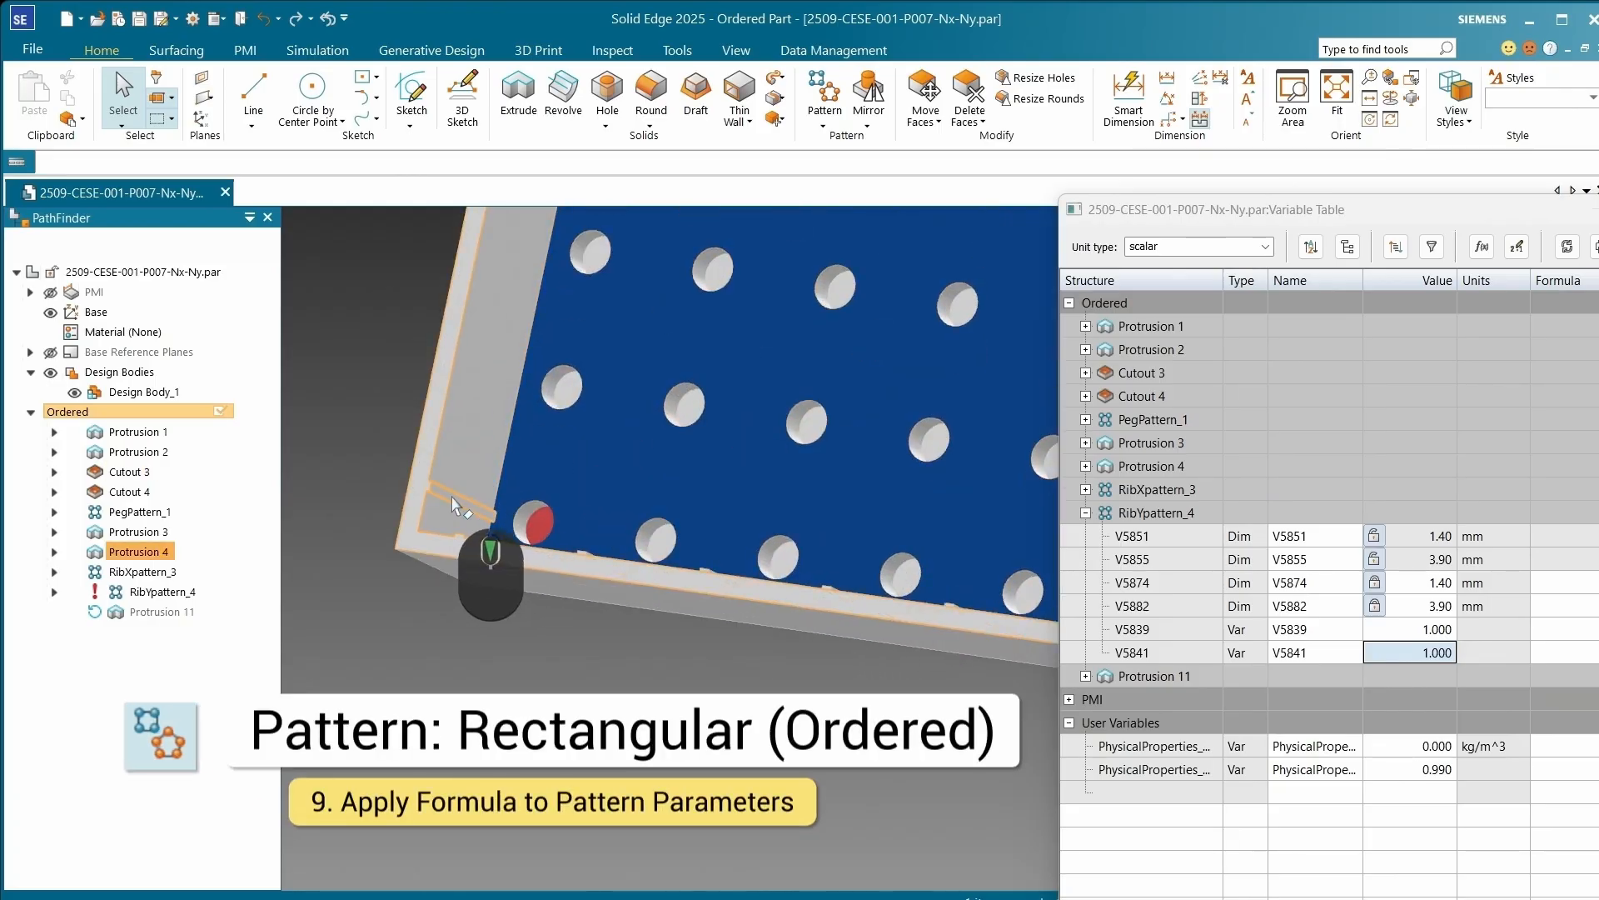
scroll(453, 503, up, 5)
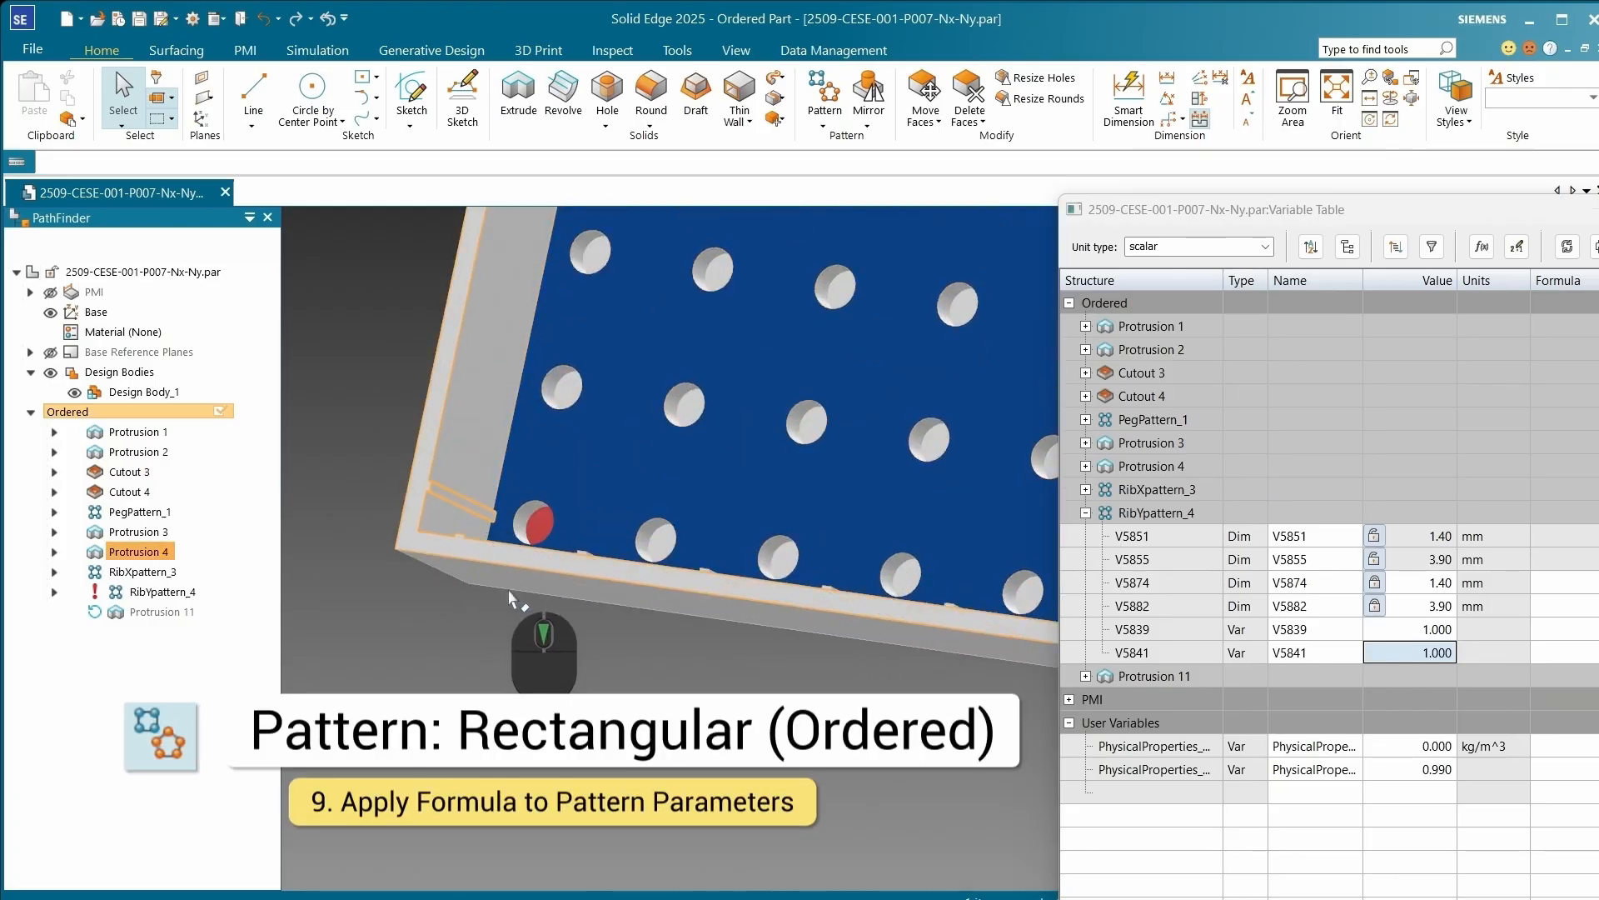
click(1416, 652)
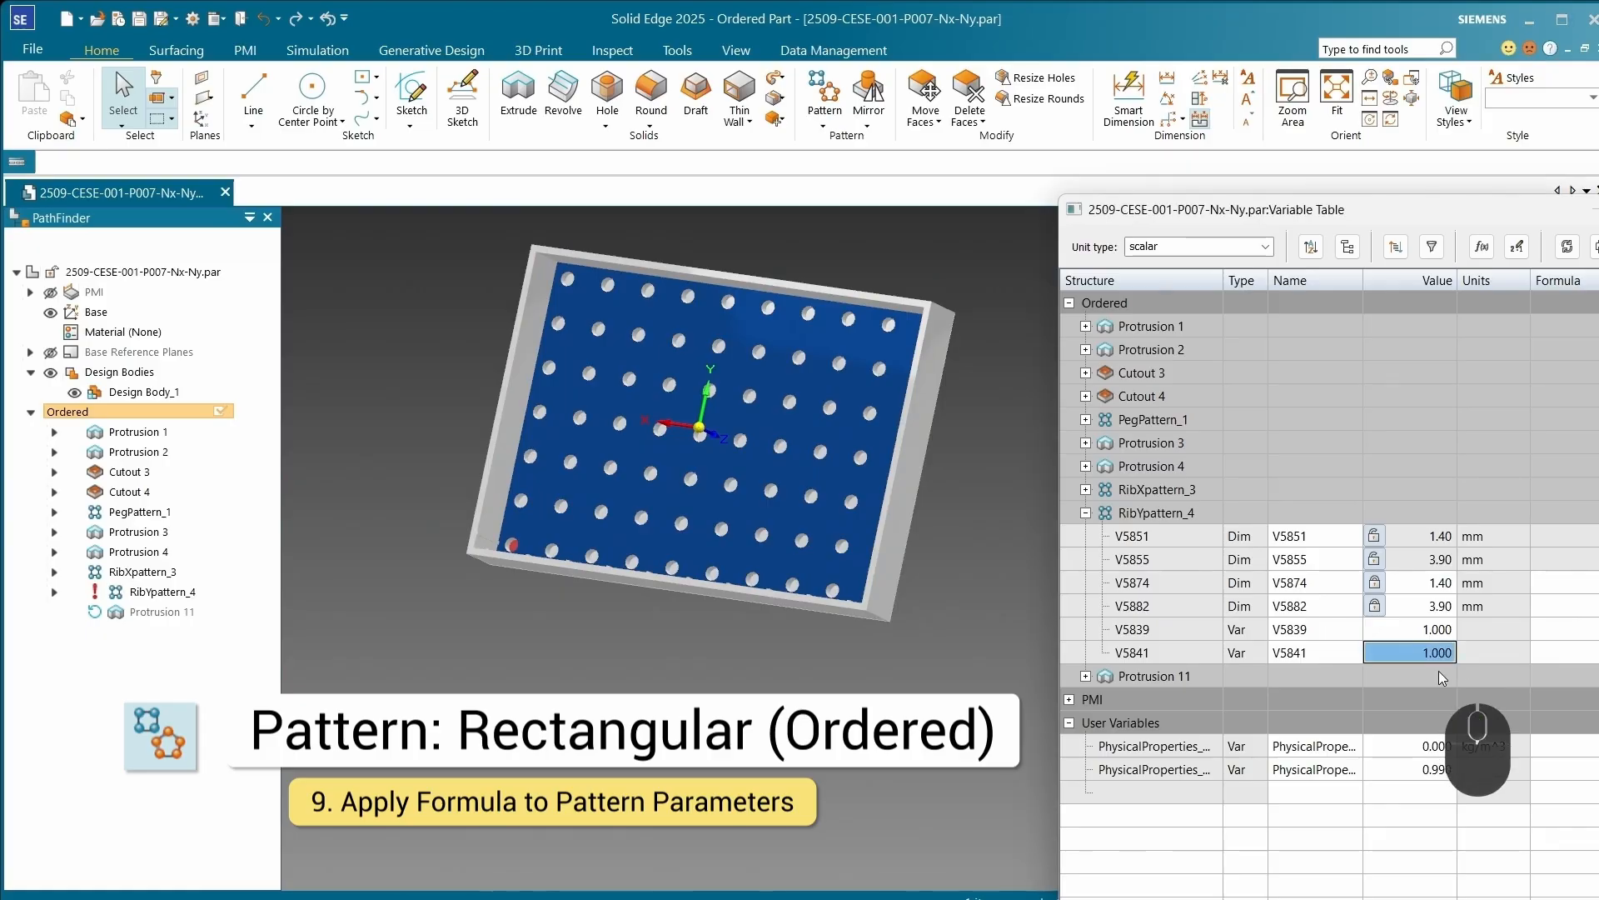
text(3)
key(Return)
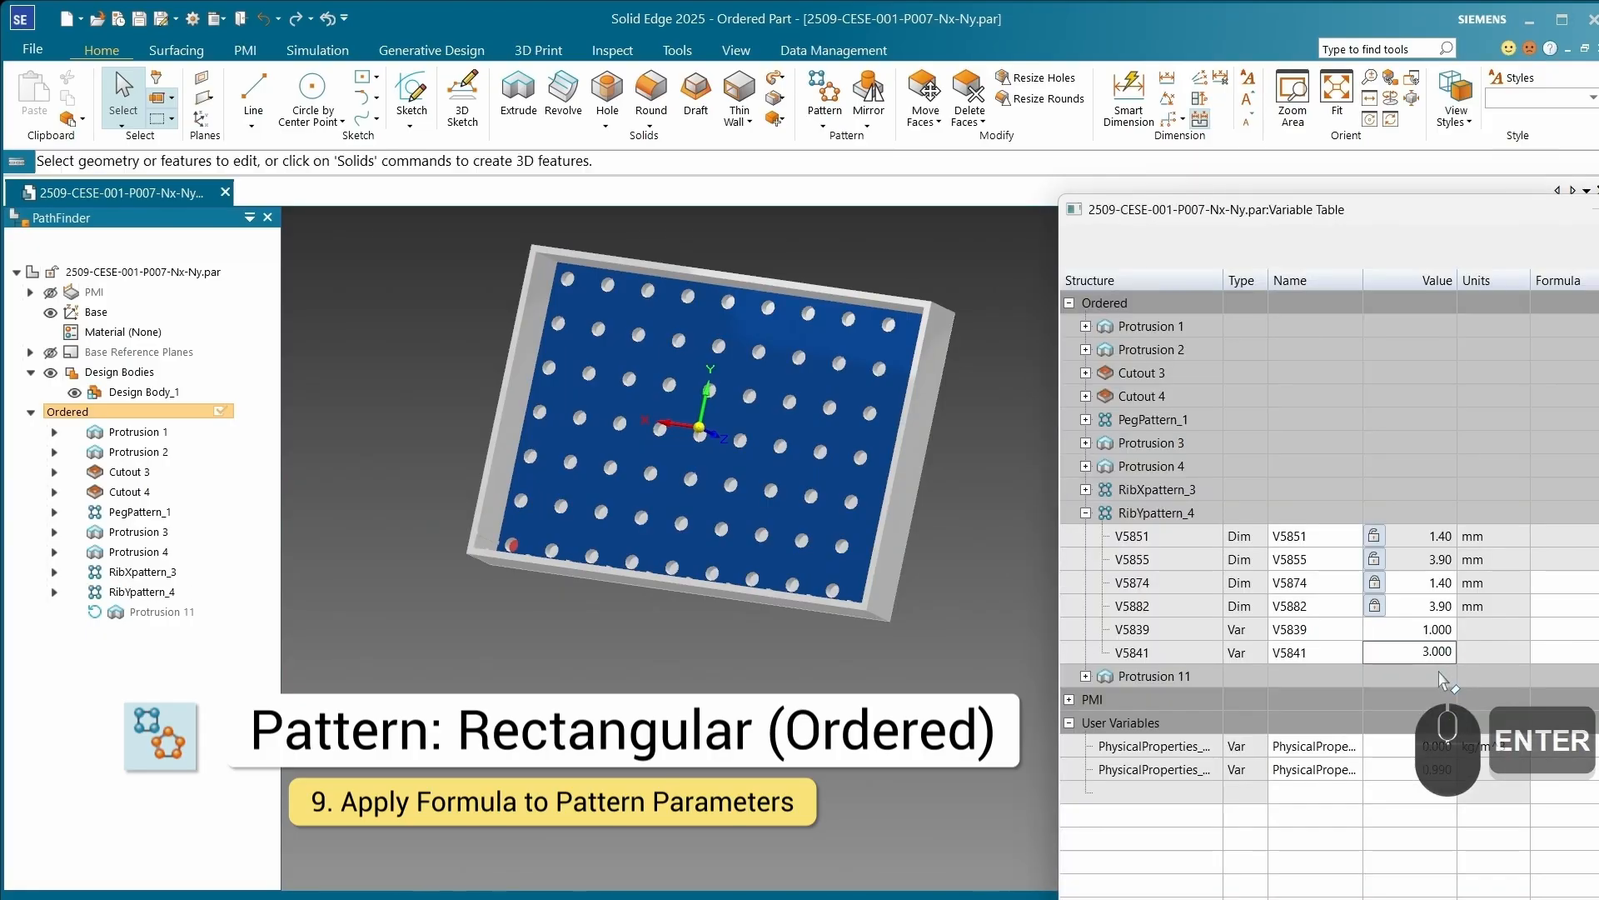
scroll(516, 641, down, 5)
scroll(466, 613, up, 2)
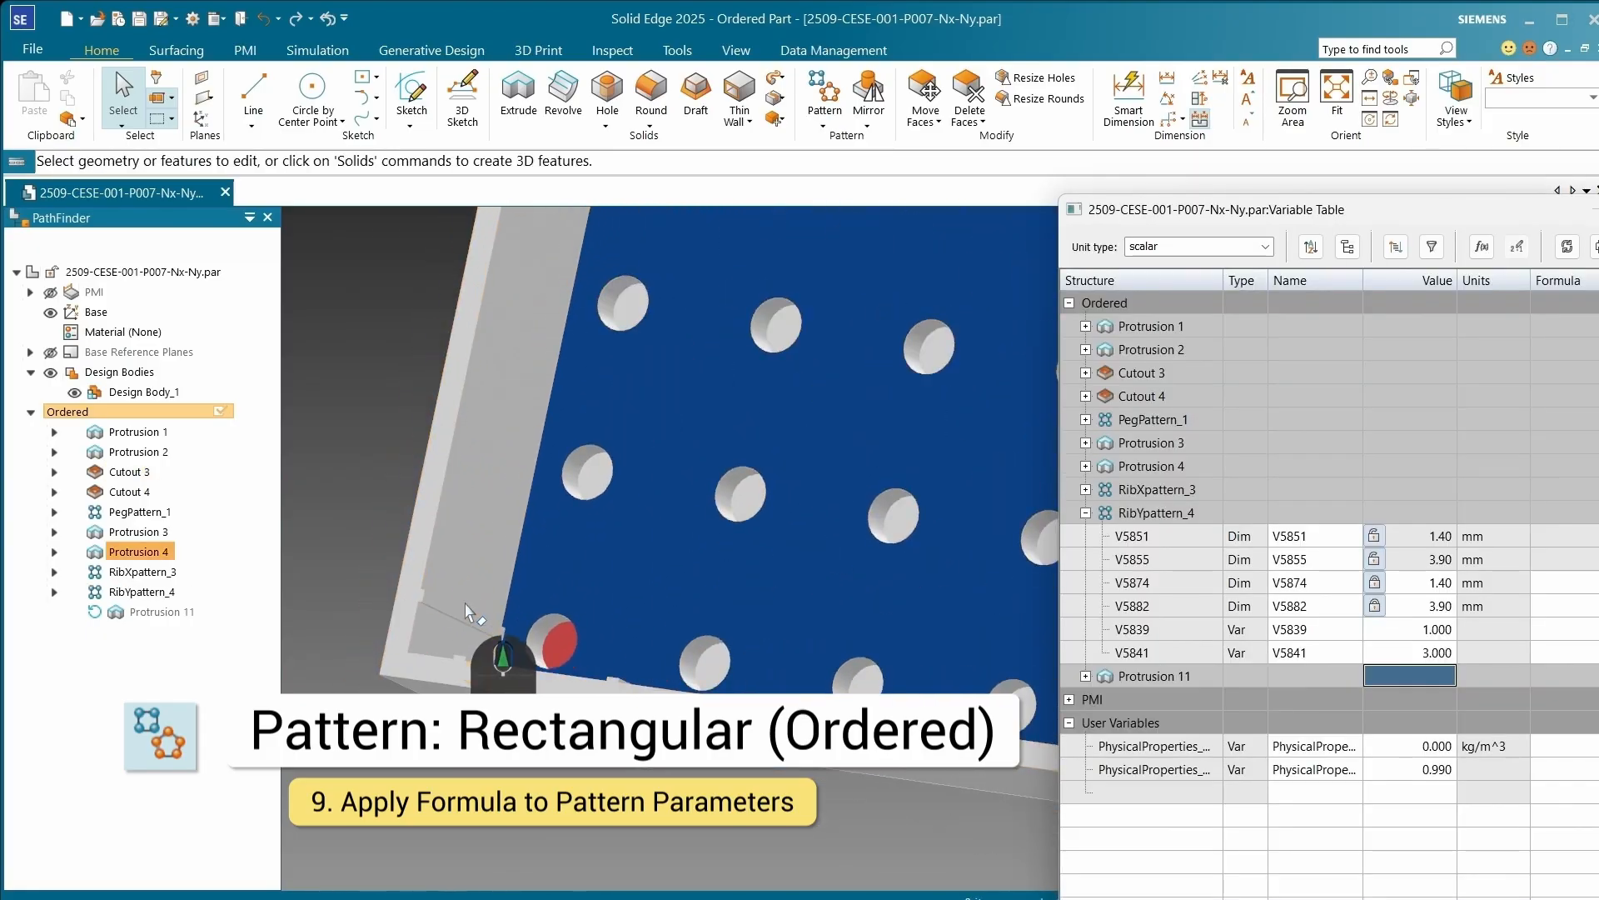
scroll(456, 616, up, 3)
scroll(537, 391, down, 4)
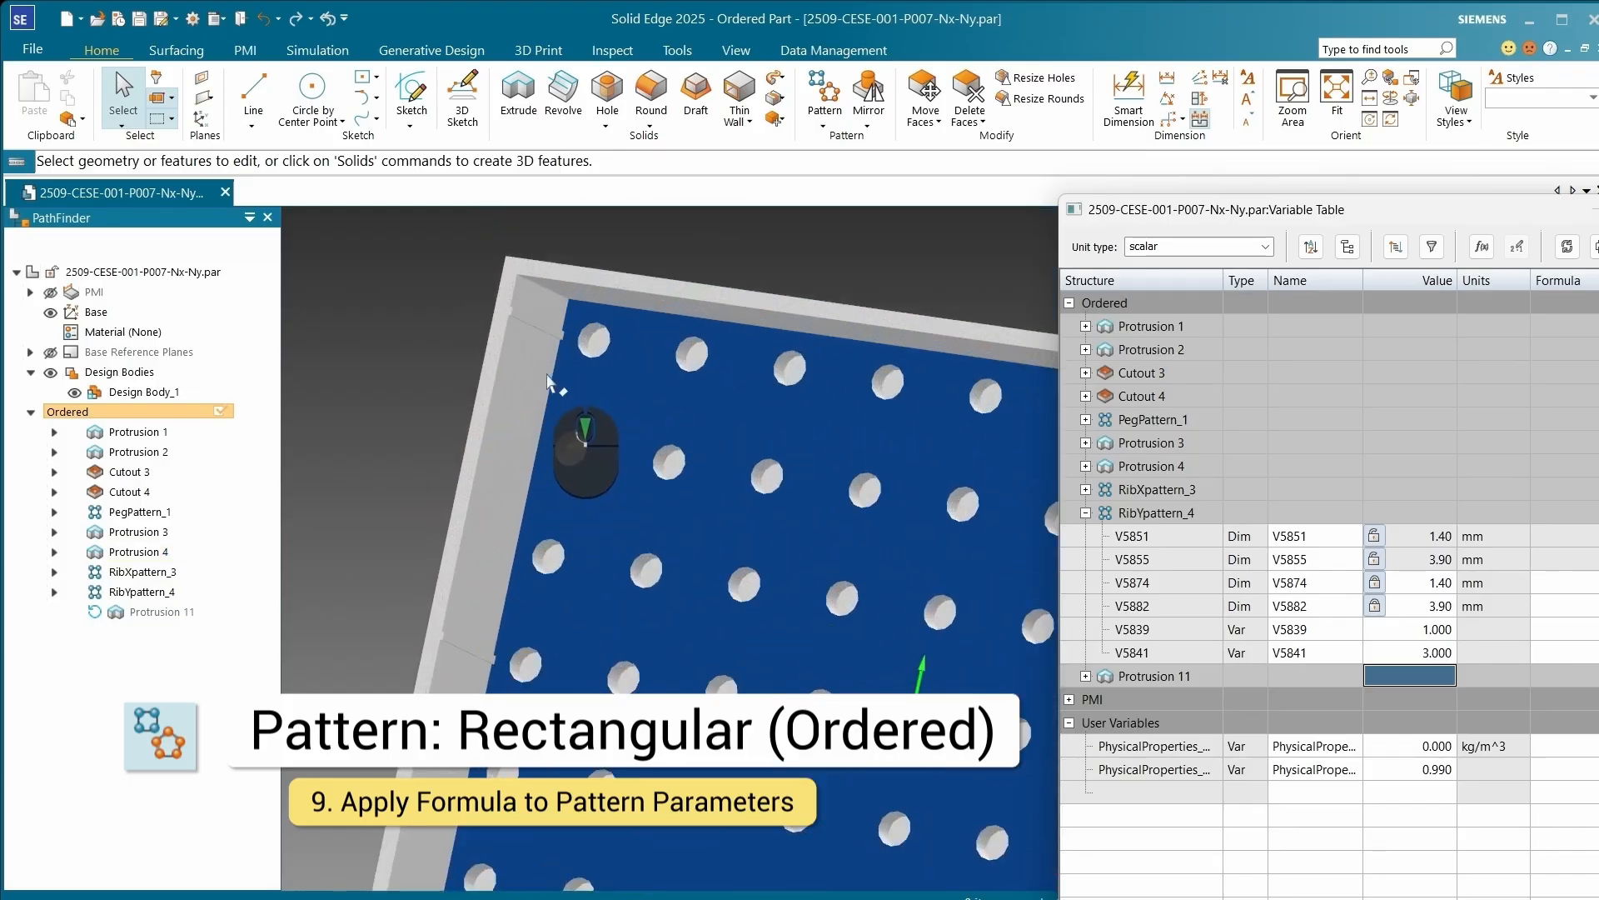
scroll(461, 647, up, 3)
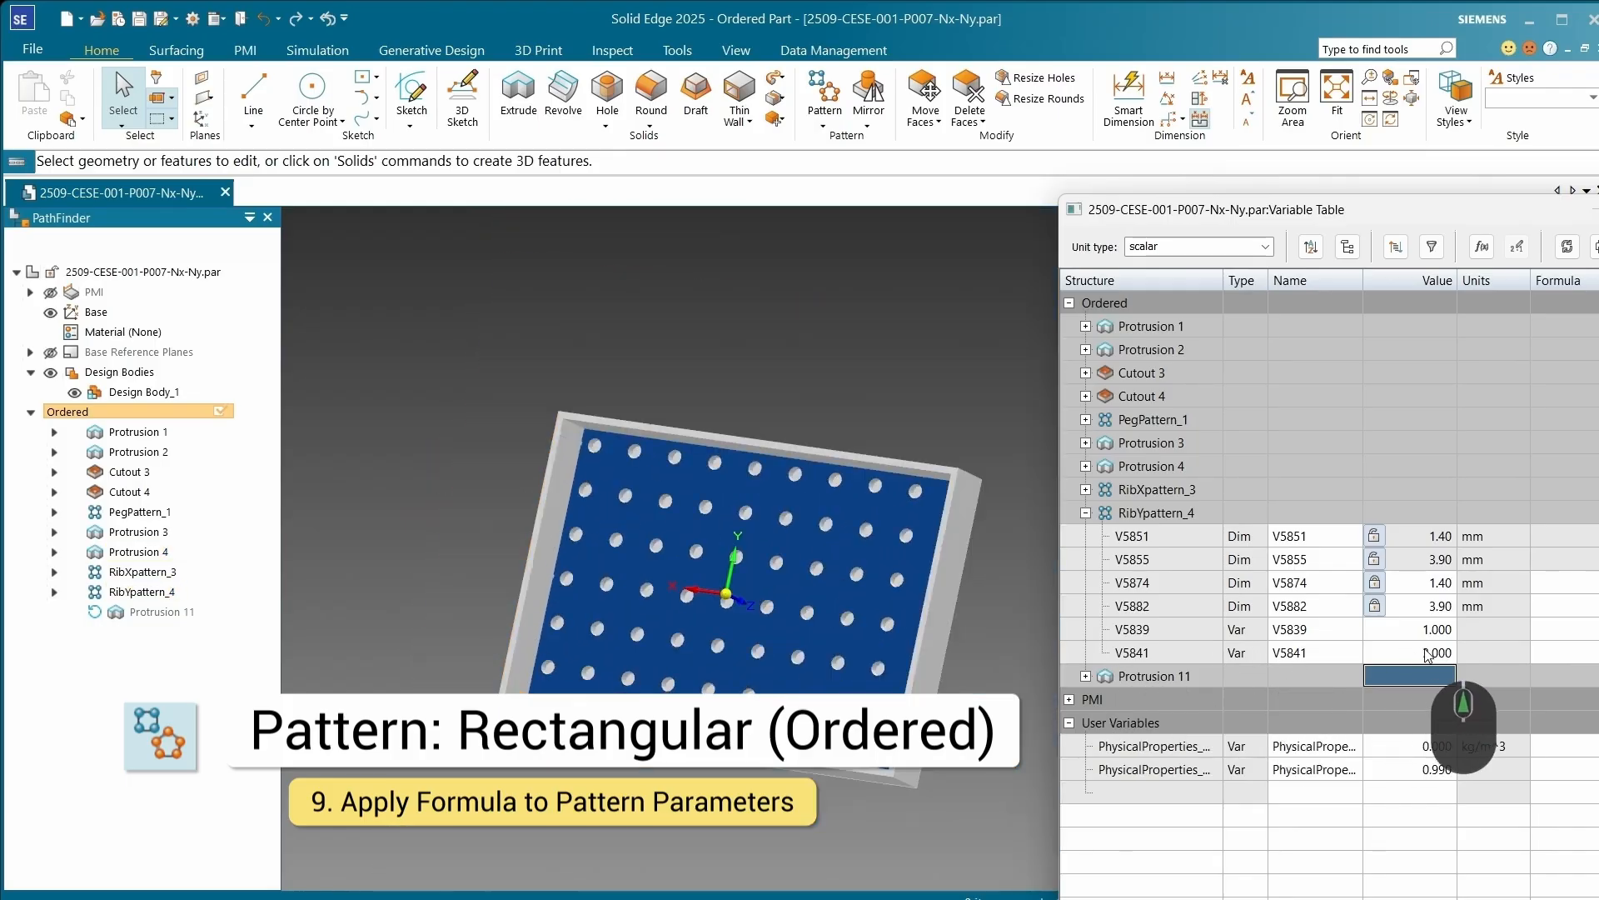
Step: Link the Y count variable V5841 of RibYpattern_4 to the peg count with the formula =nYpegCount
click(1551, 652)
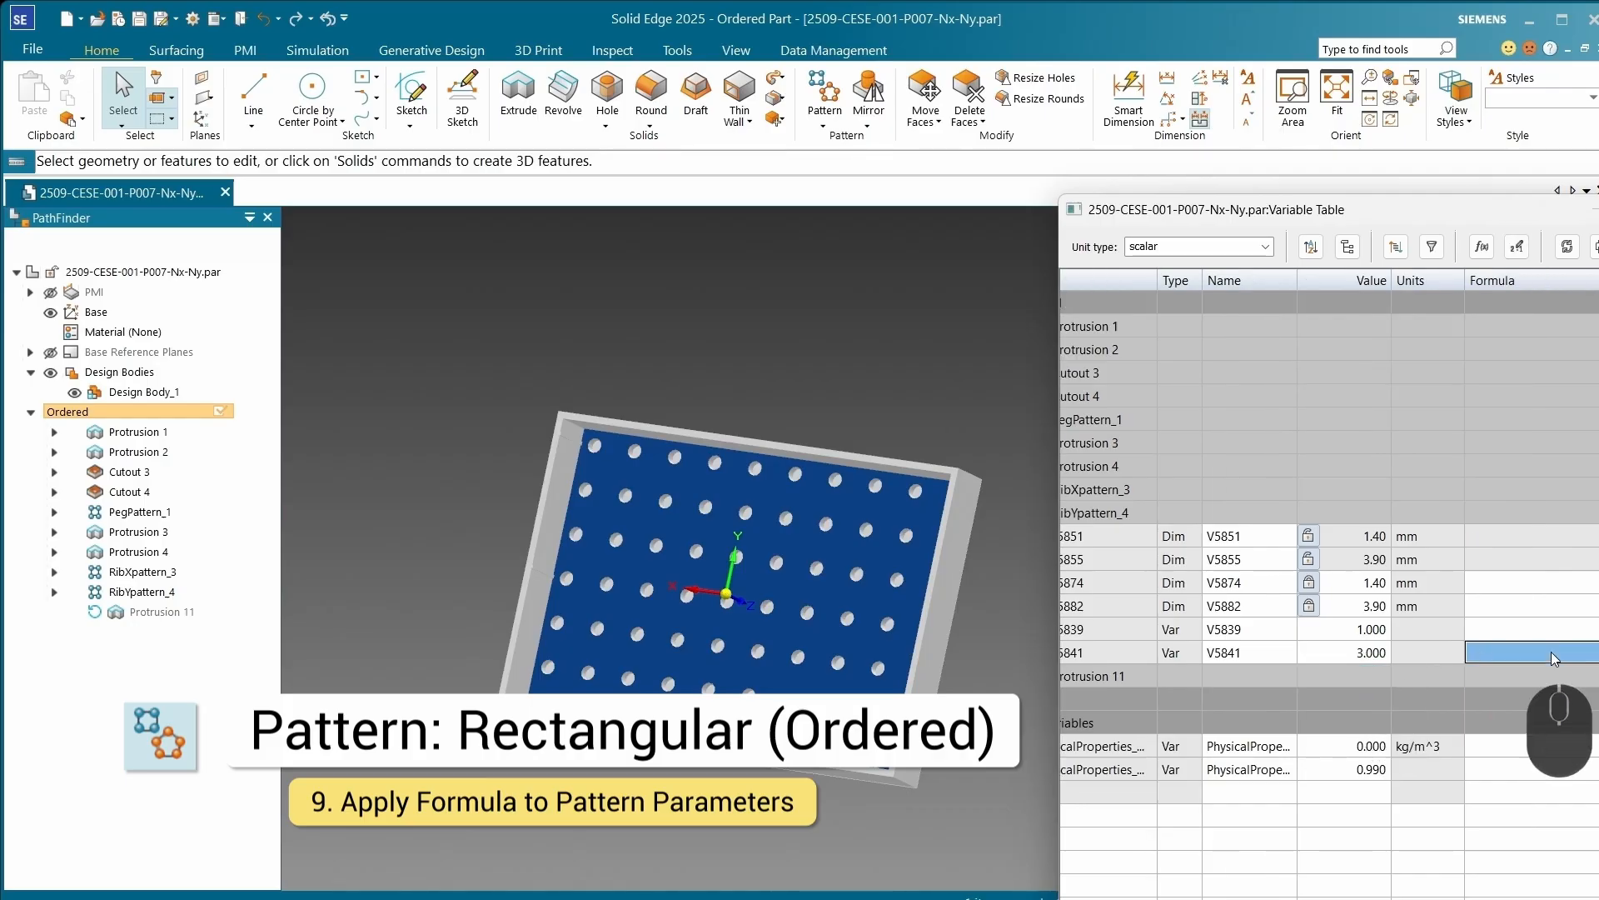
text(=)
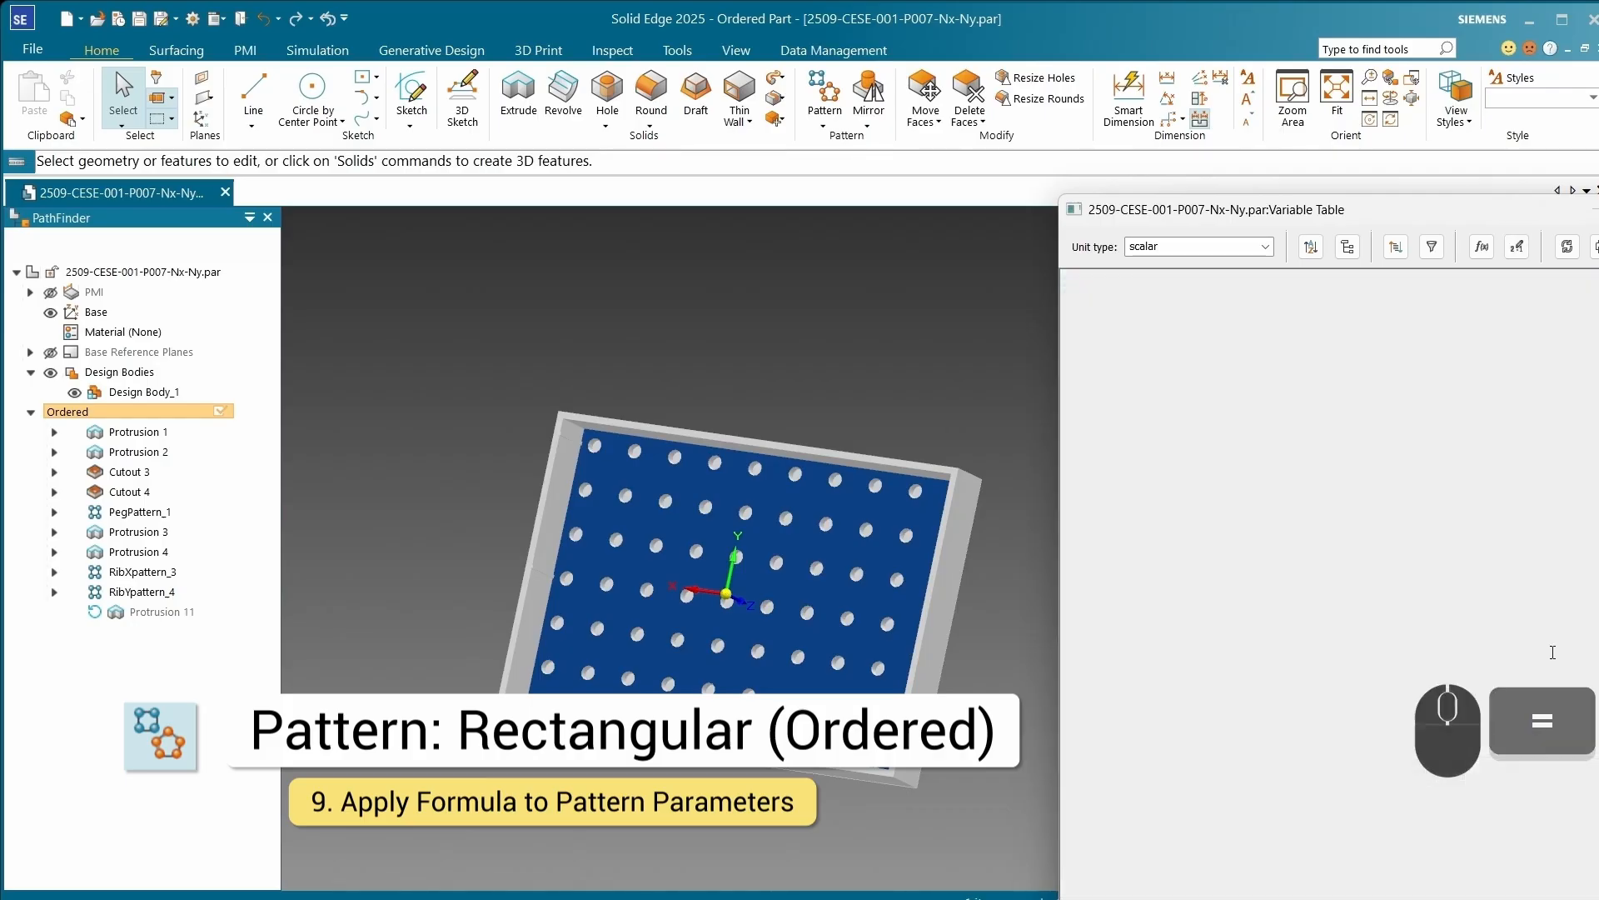
scroll(1176, 542, left, 2)
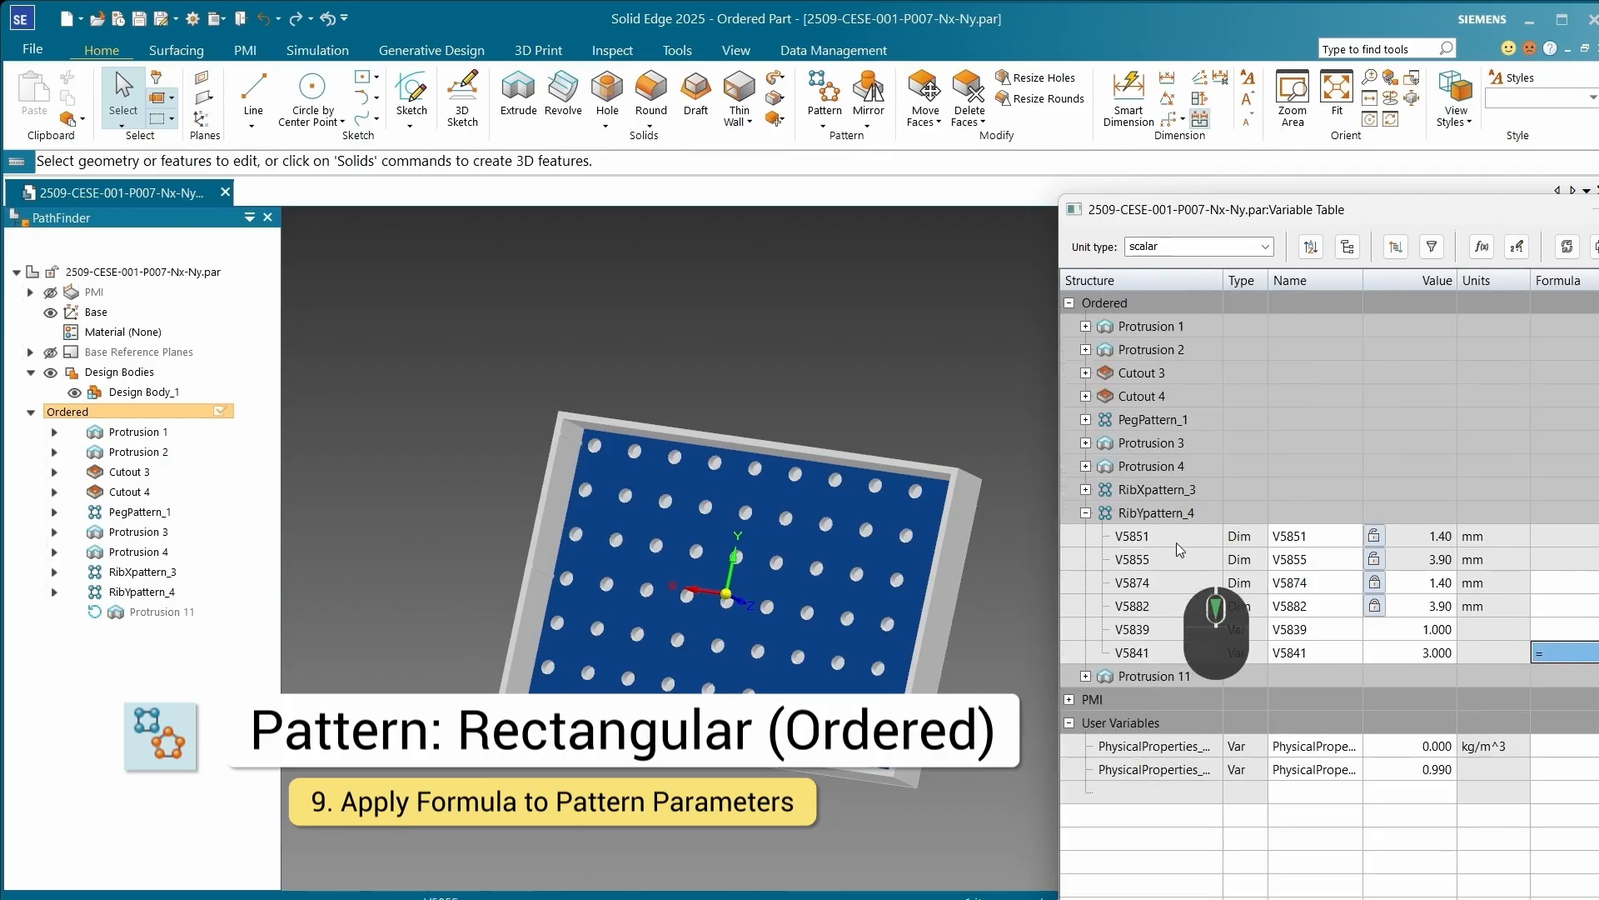
click(1085, 419)
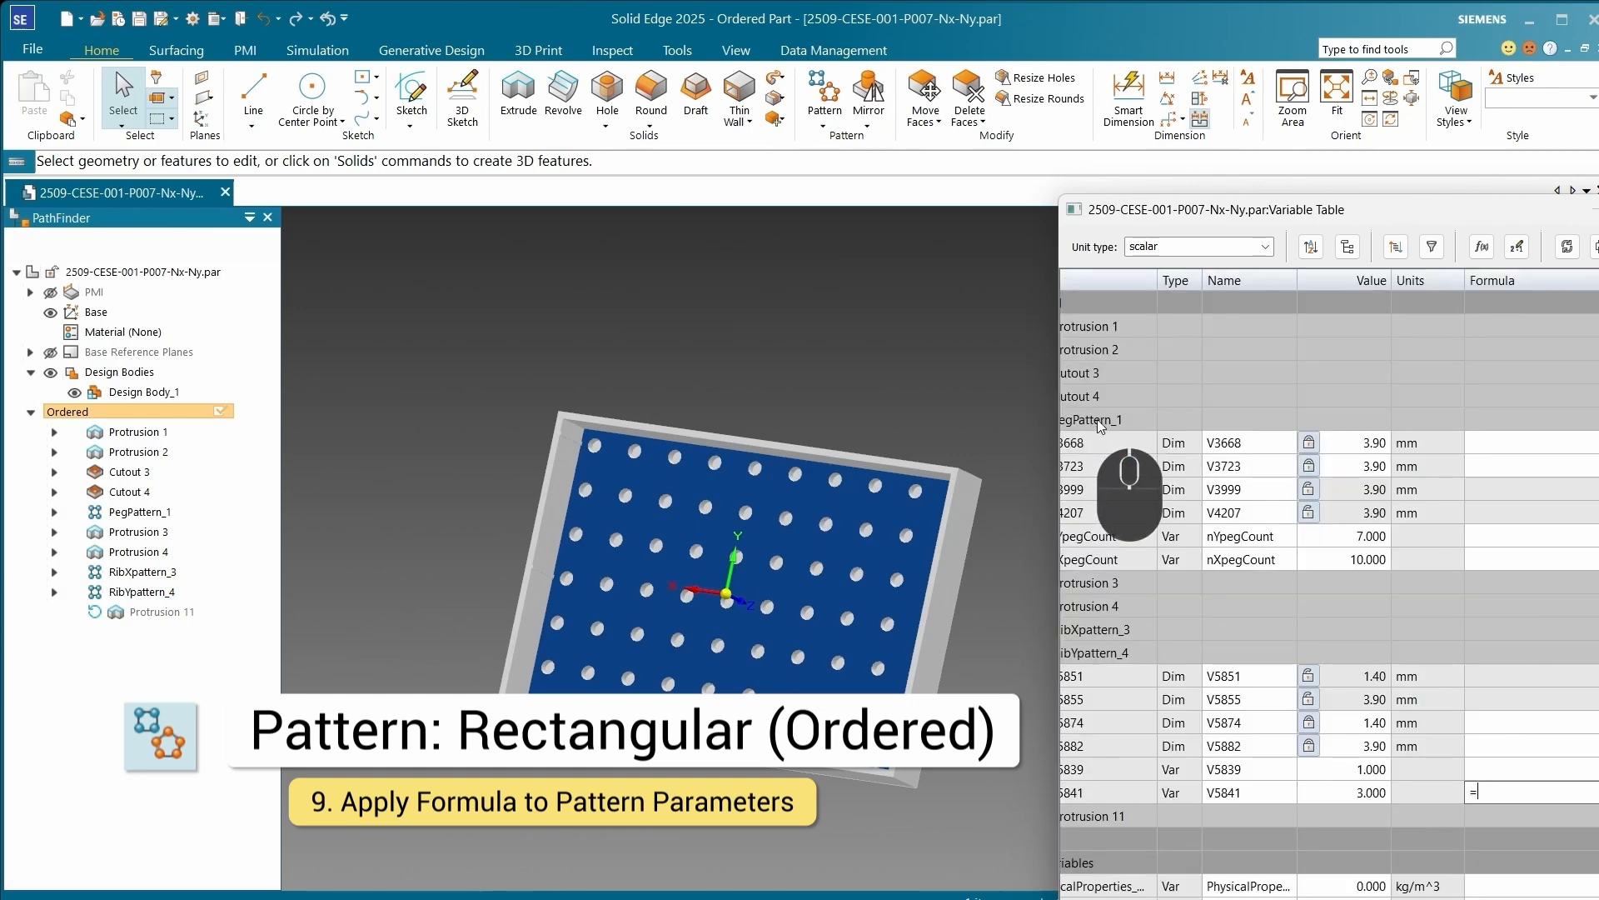
click(1229, 544)
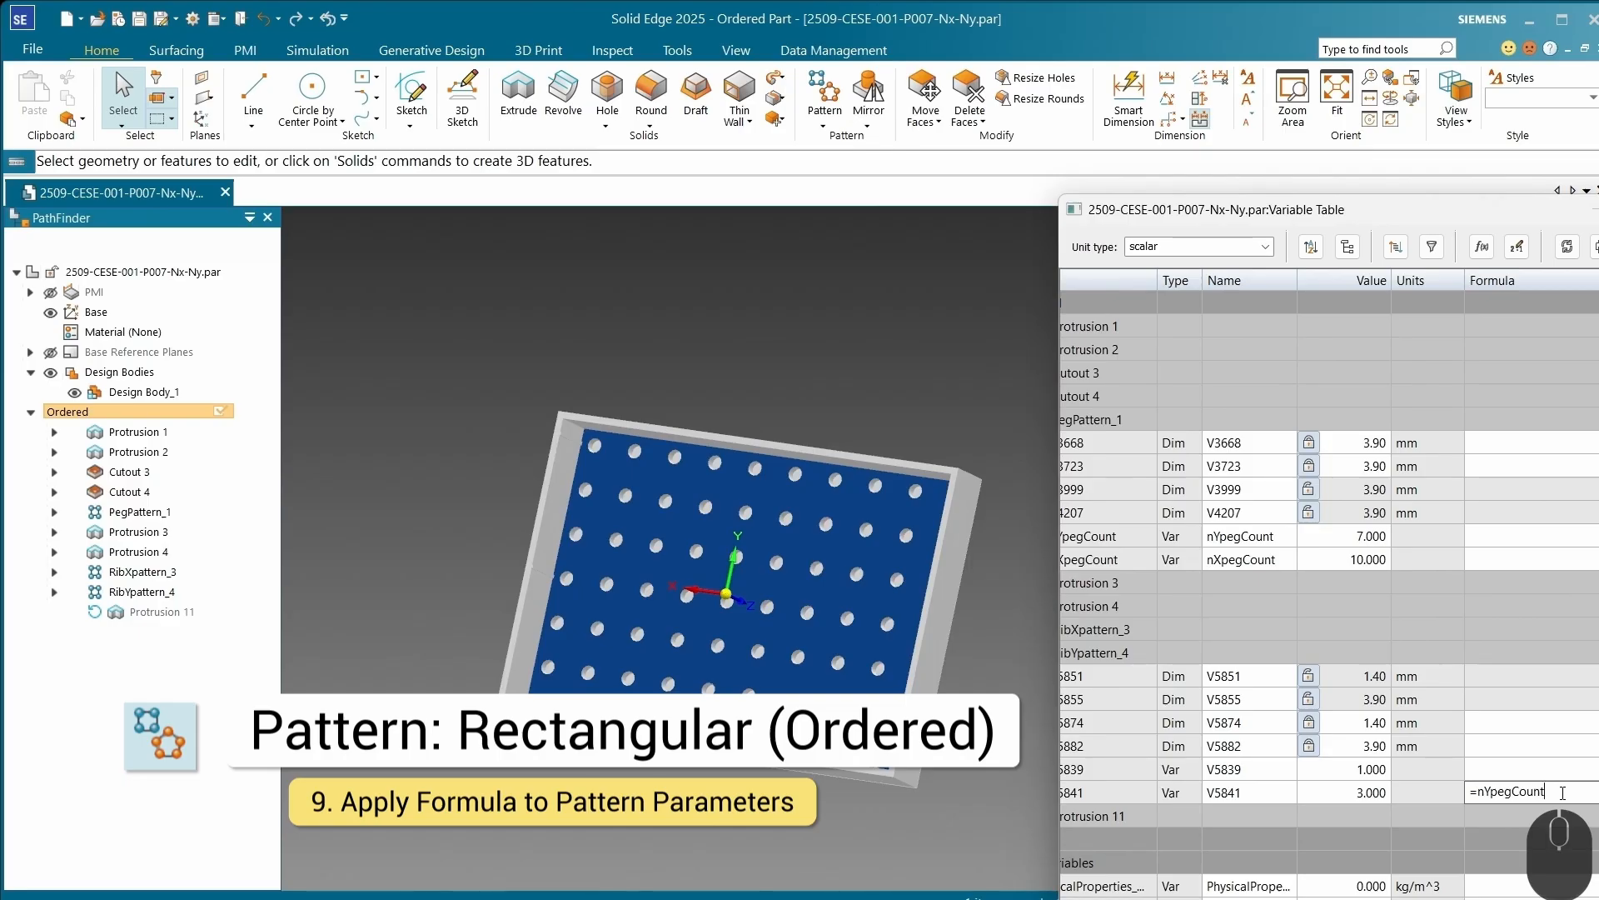
key(Return)
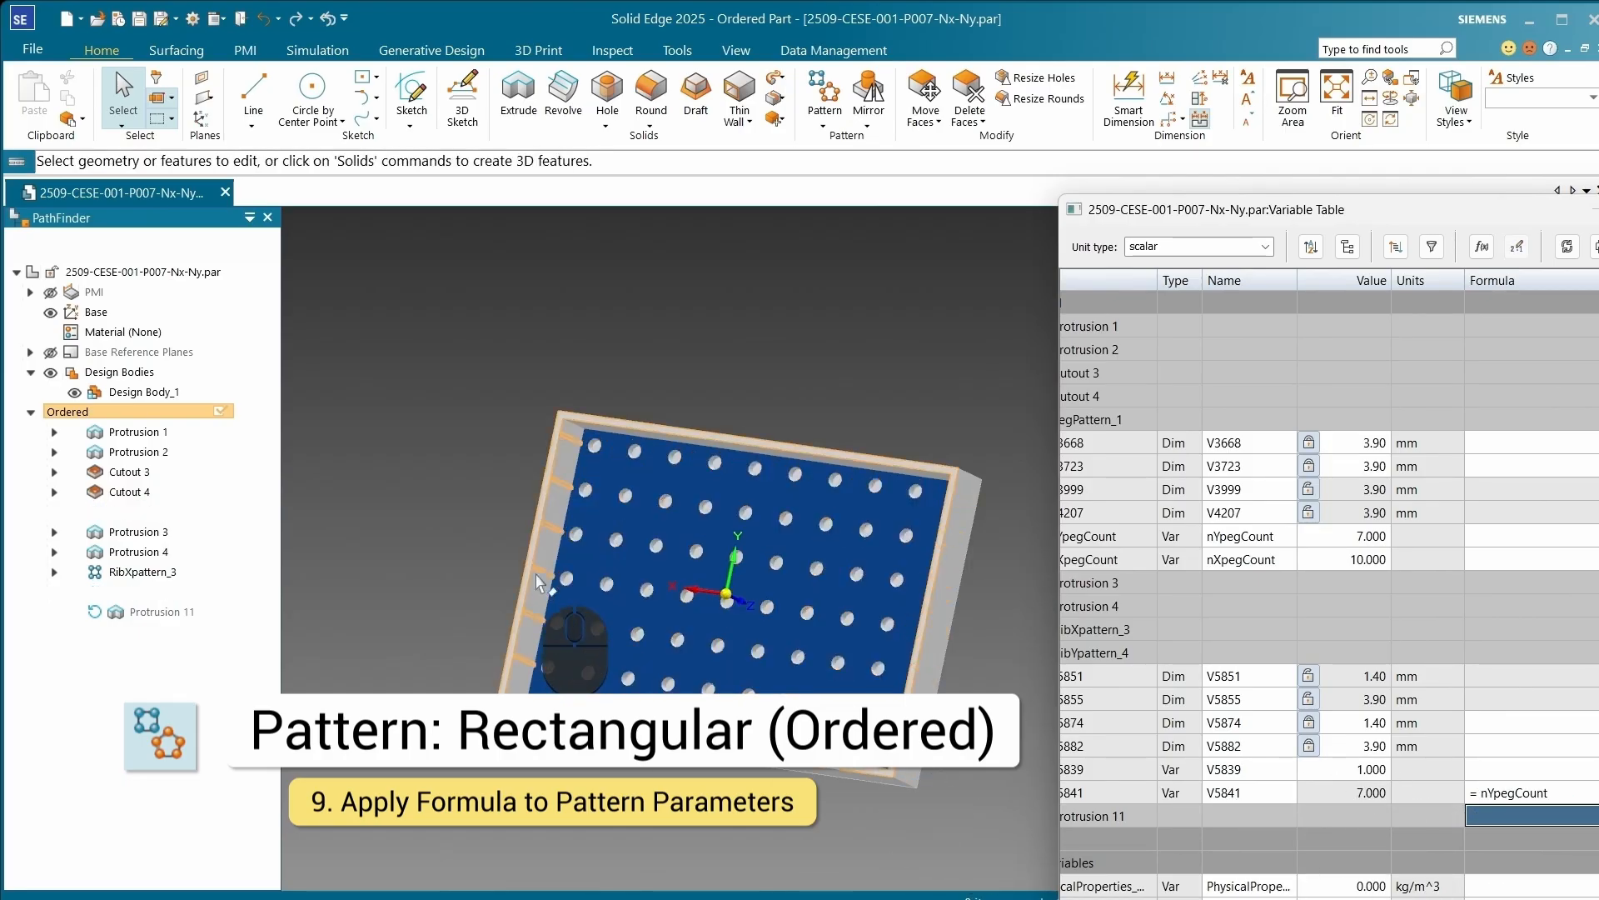
Step: Examine the ribs along the side wall against the peg rows, up close and in the bottom view
scroll(510, 612, down, 3)
scroll(510, 612, down, 1)
scroll(533, 733, up, 2)
scroll(566, 750, down, 2)
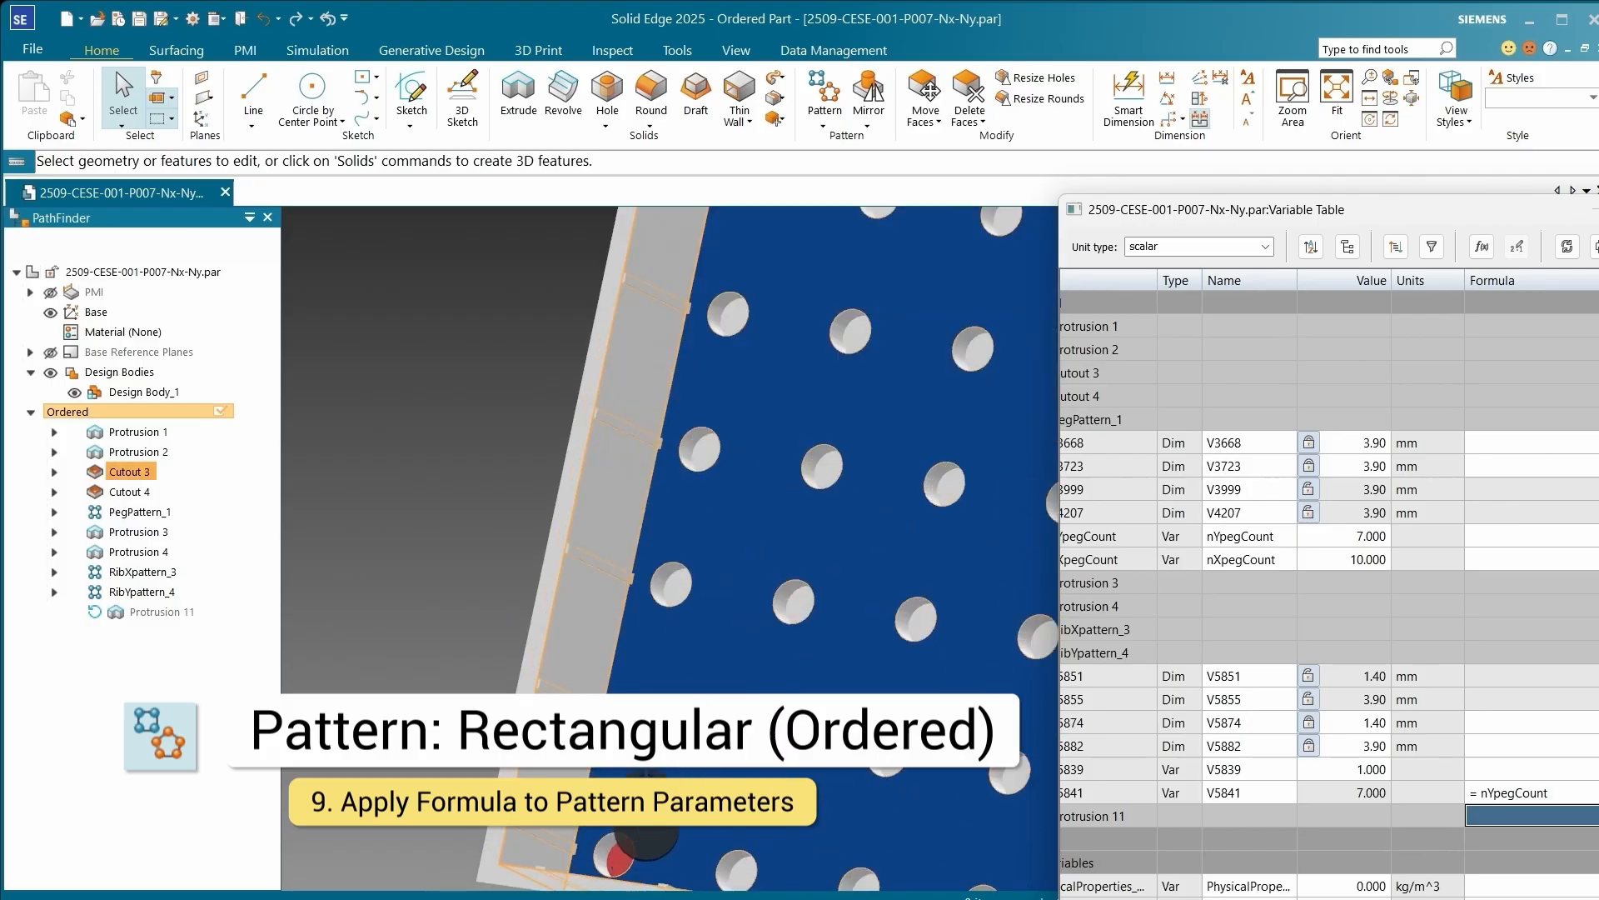
scroll(618, 687, up, 2)
scroll(618, 685, up, 1)
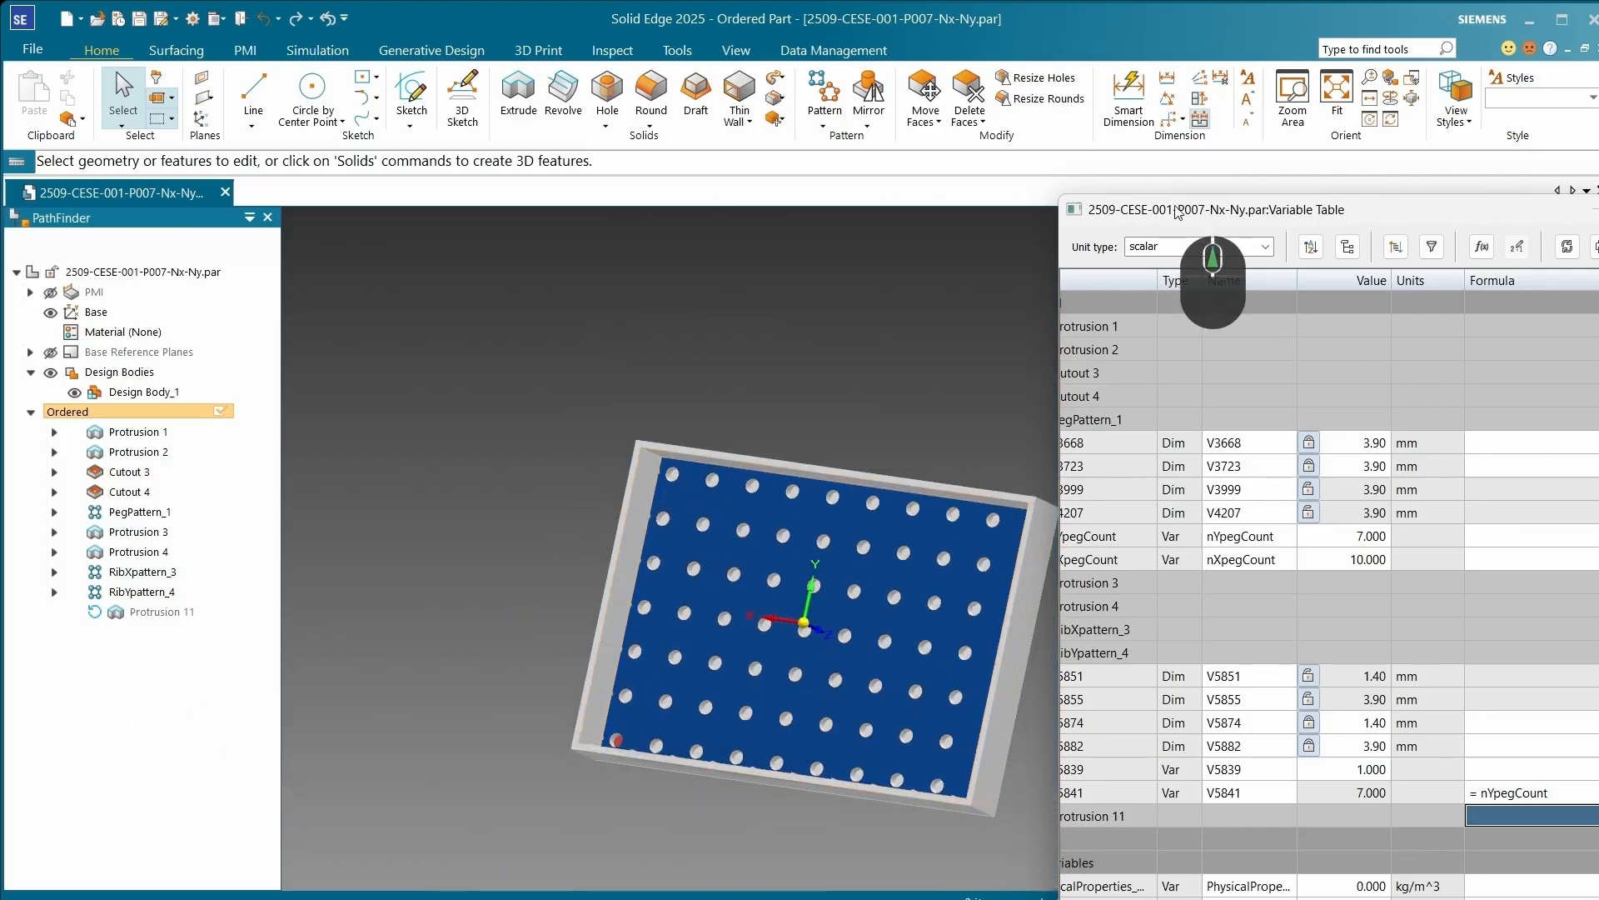
drag(1183, 213, 1598, 220)
click(1533, 816)
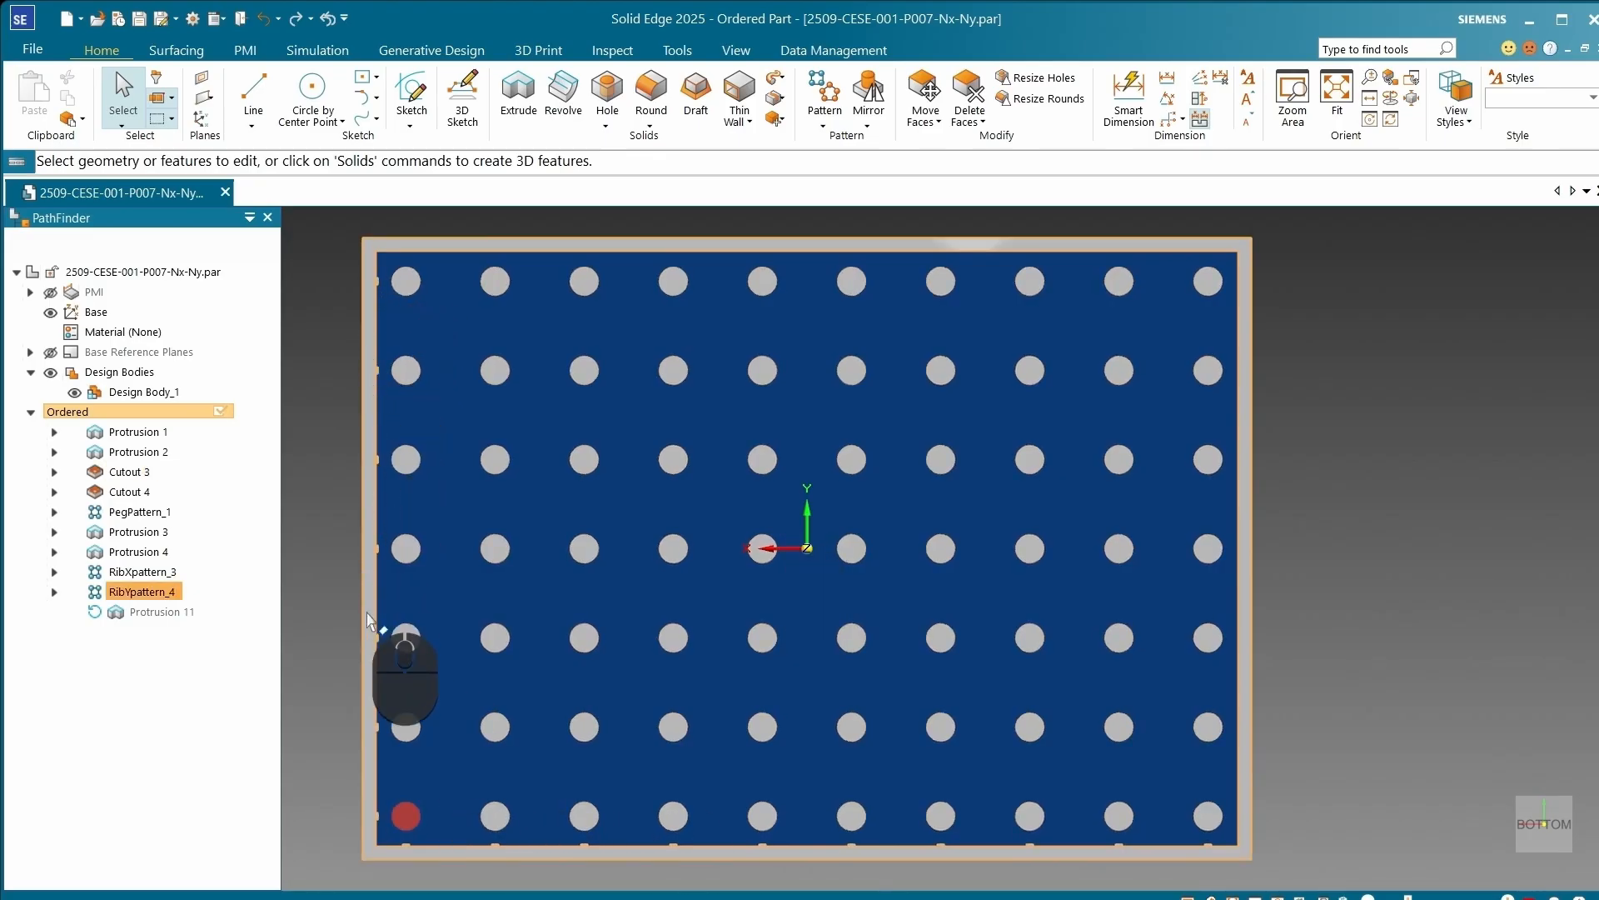
click(377, 843)
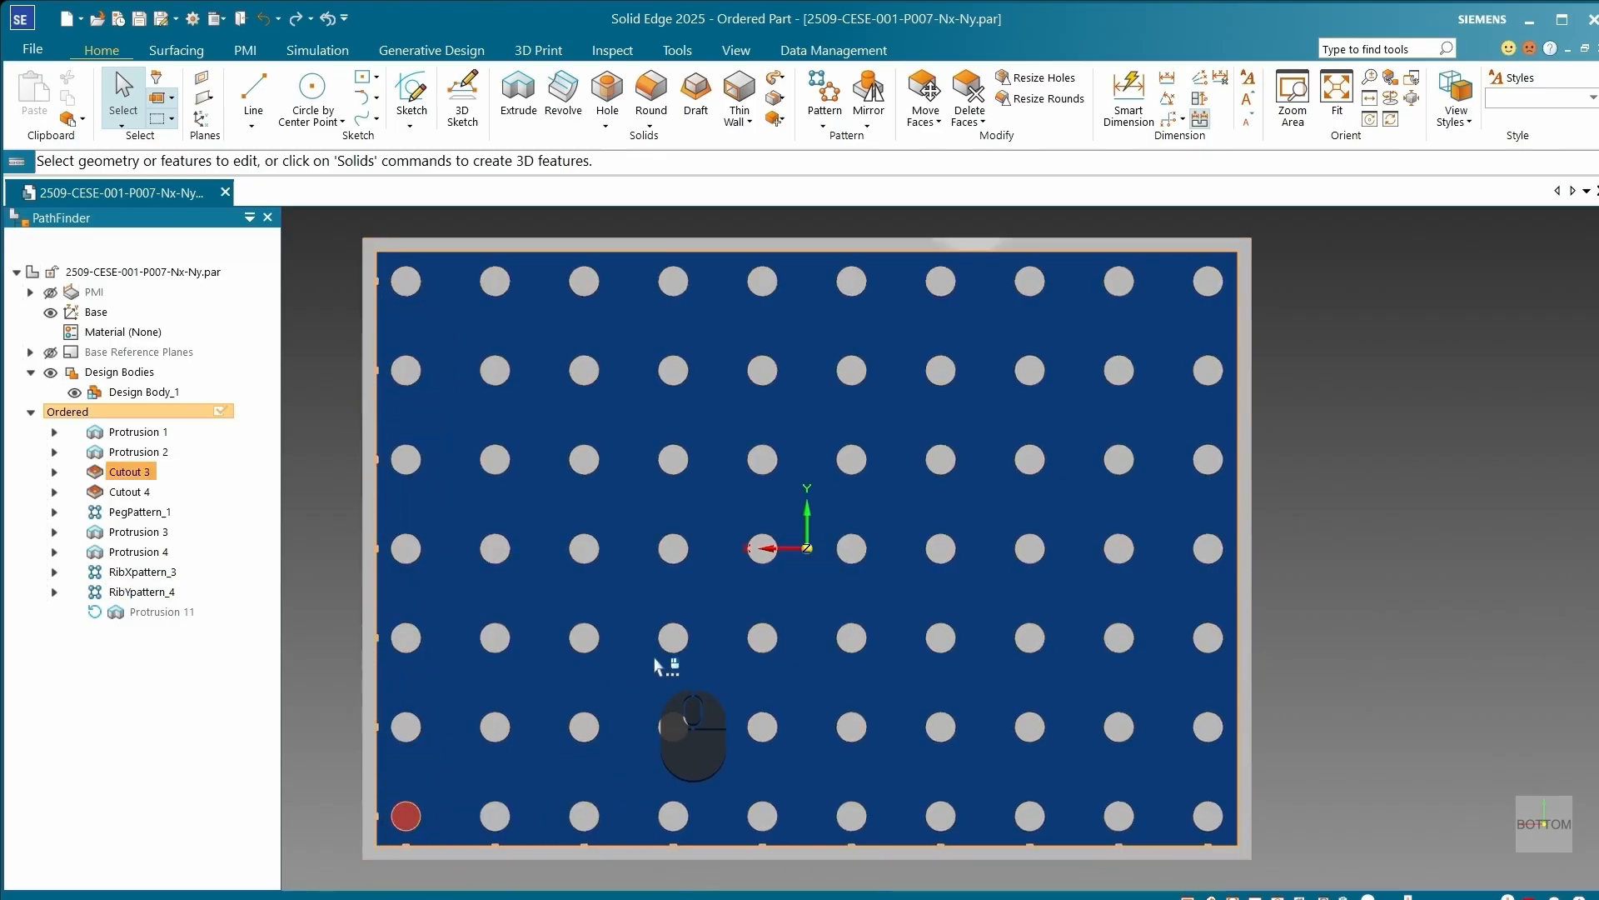
Step: Set nXpegCount to 12 and nYpegCount to 4 in PegPattern_1 and check the ribs on the resized frame
drag(1598, 265, 1347, 224)
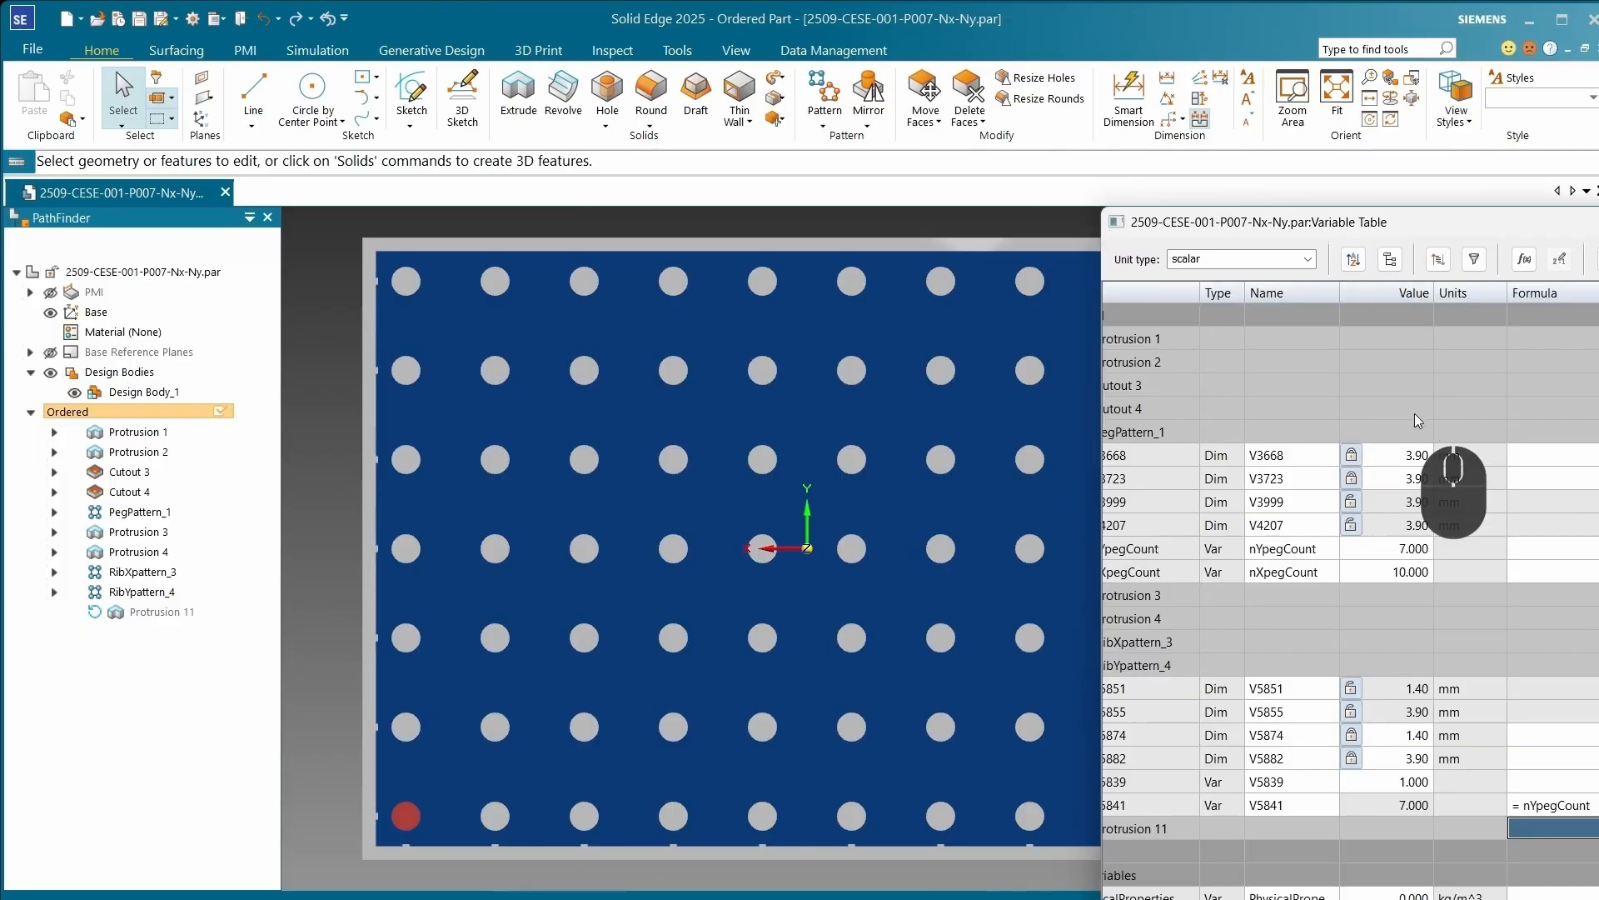
click(1392, 552)
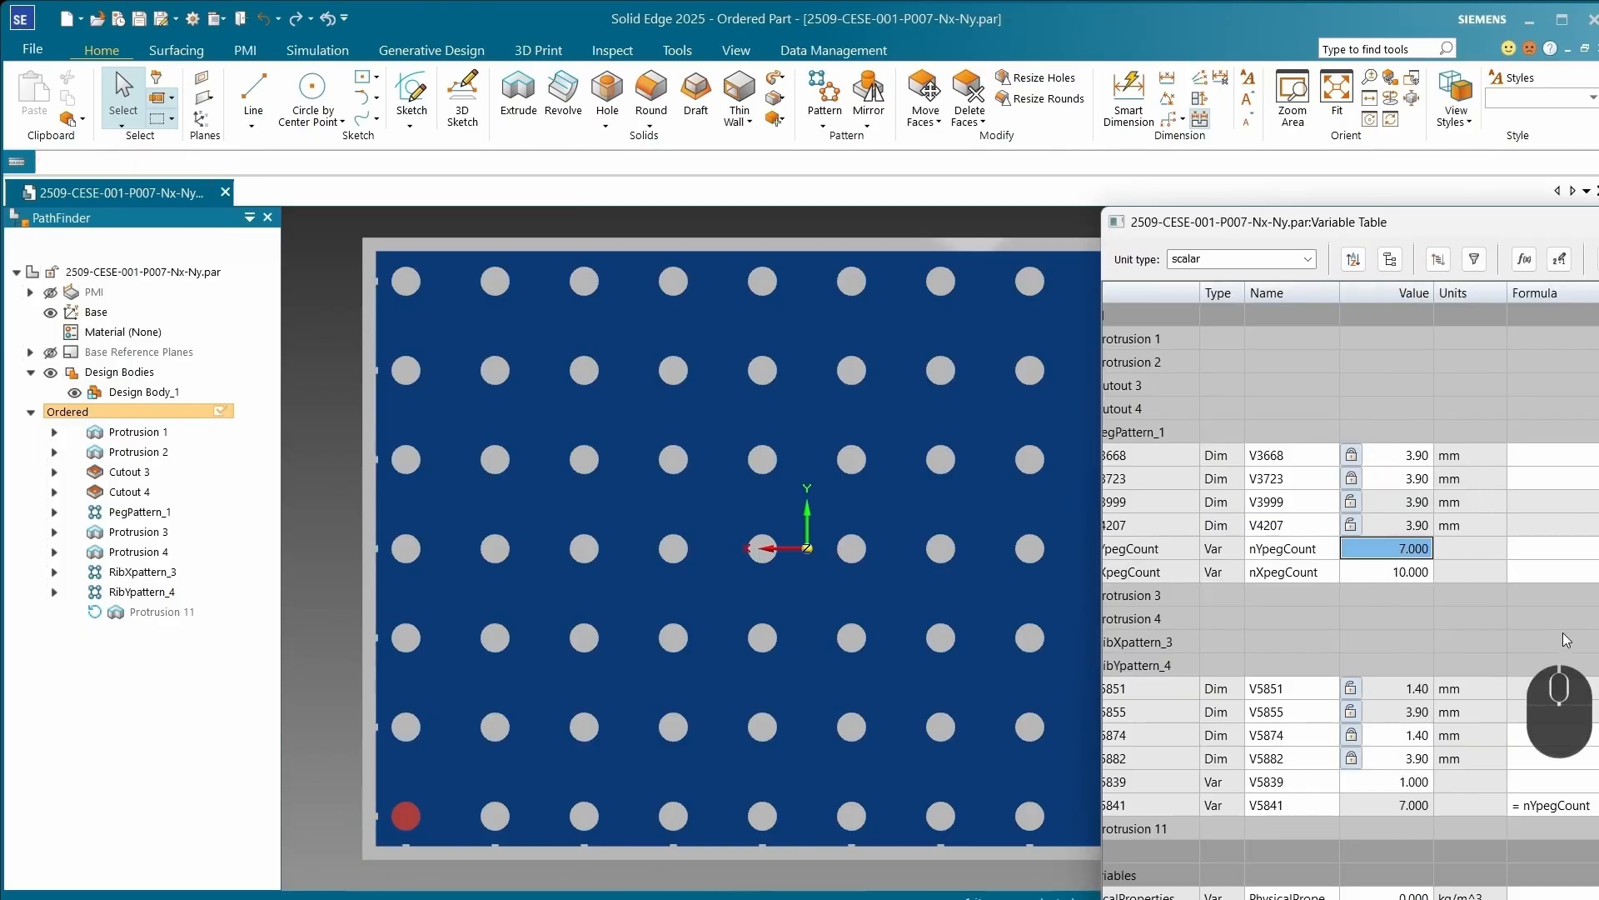
click(1408, 575)
text(12)
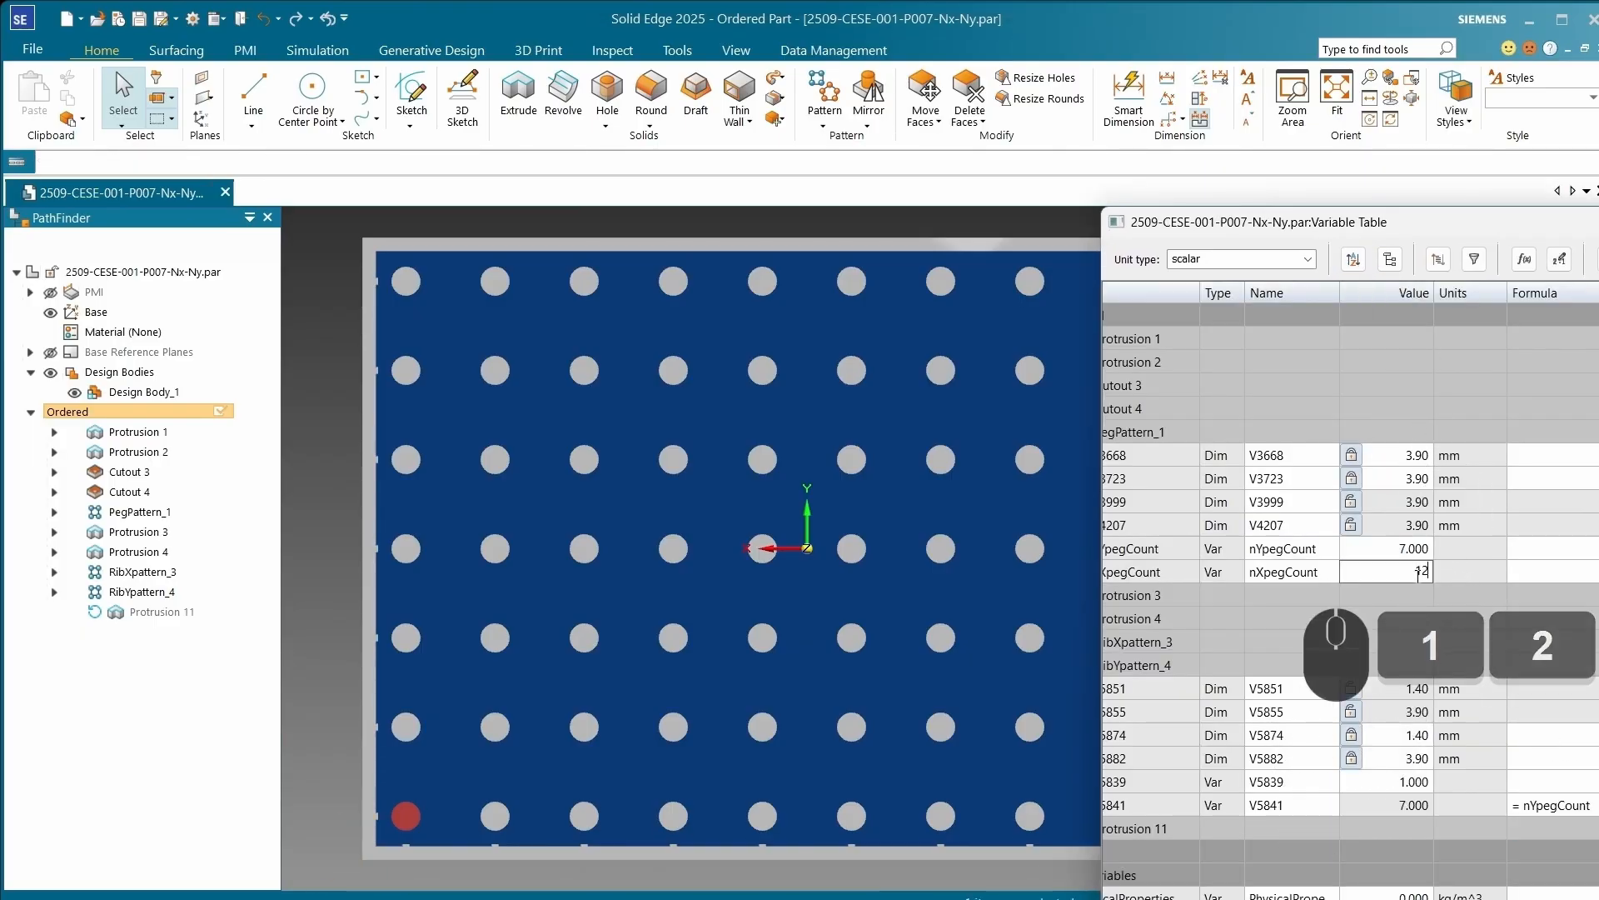
click(1414, 550)
text(4)
key(Return)
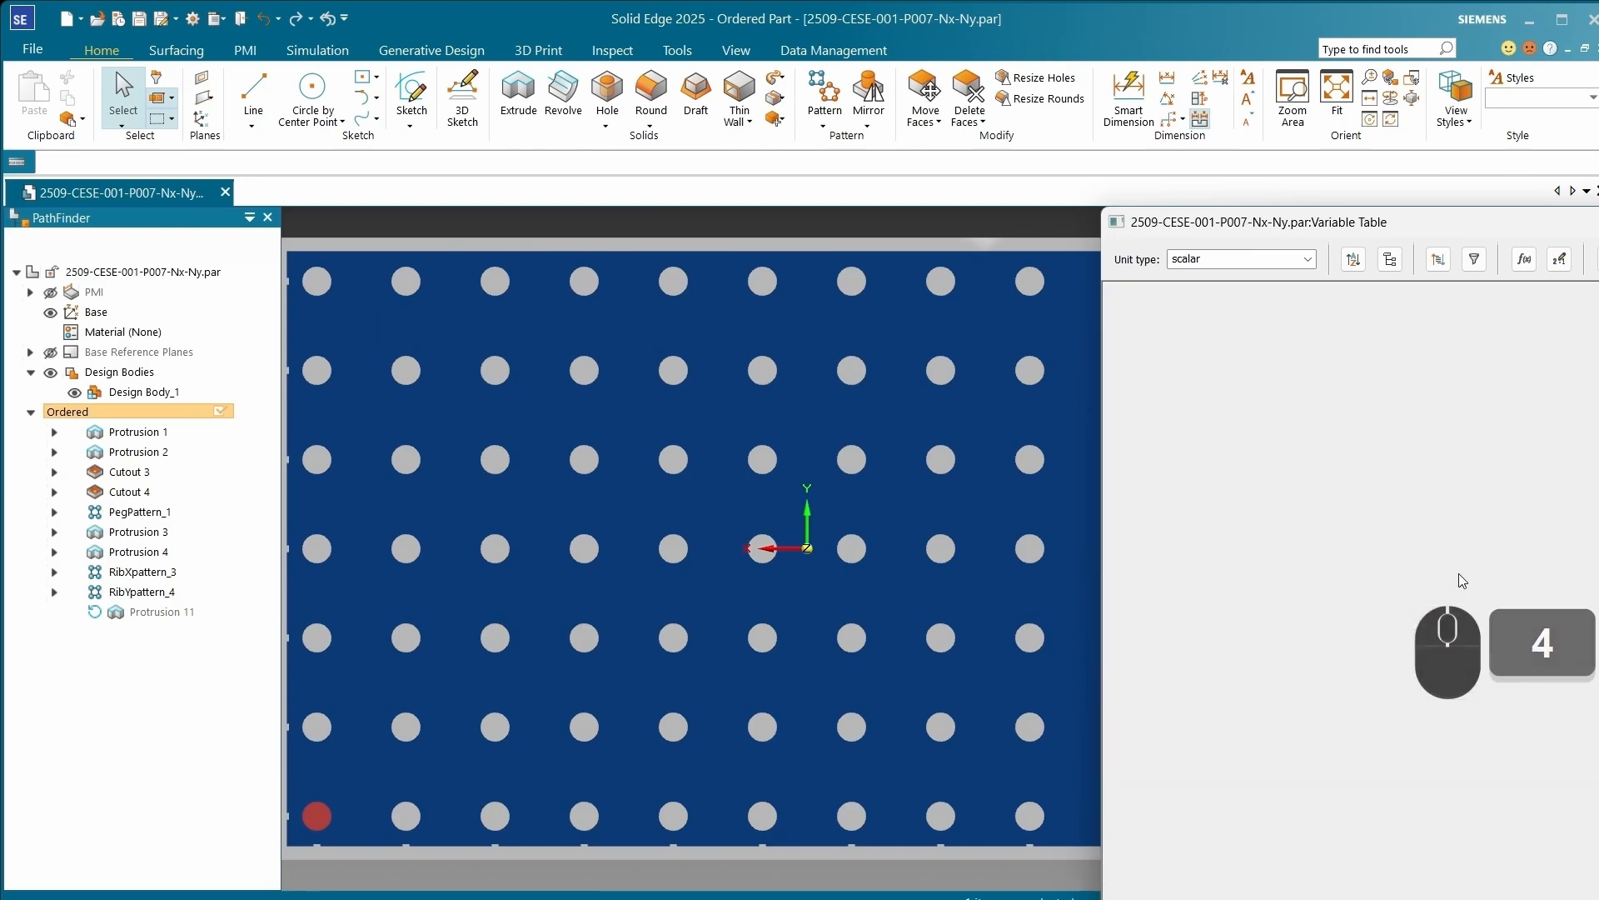
key(Return)
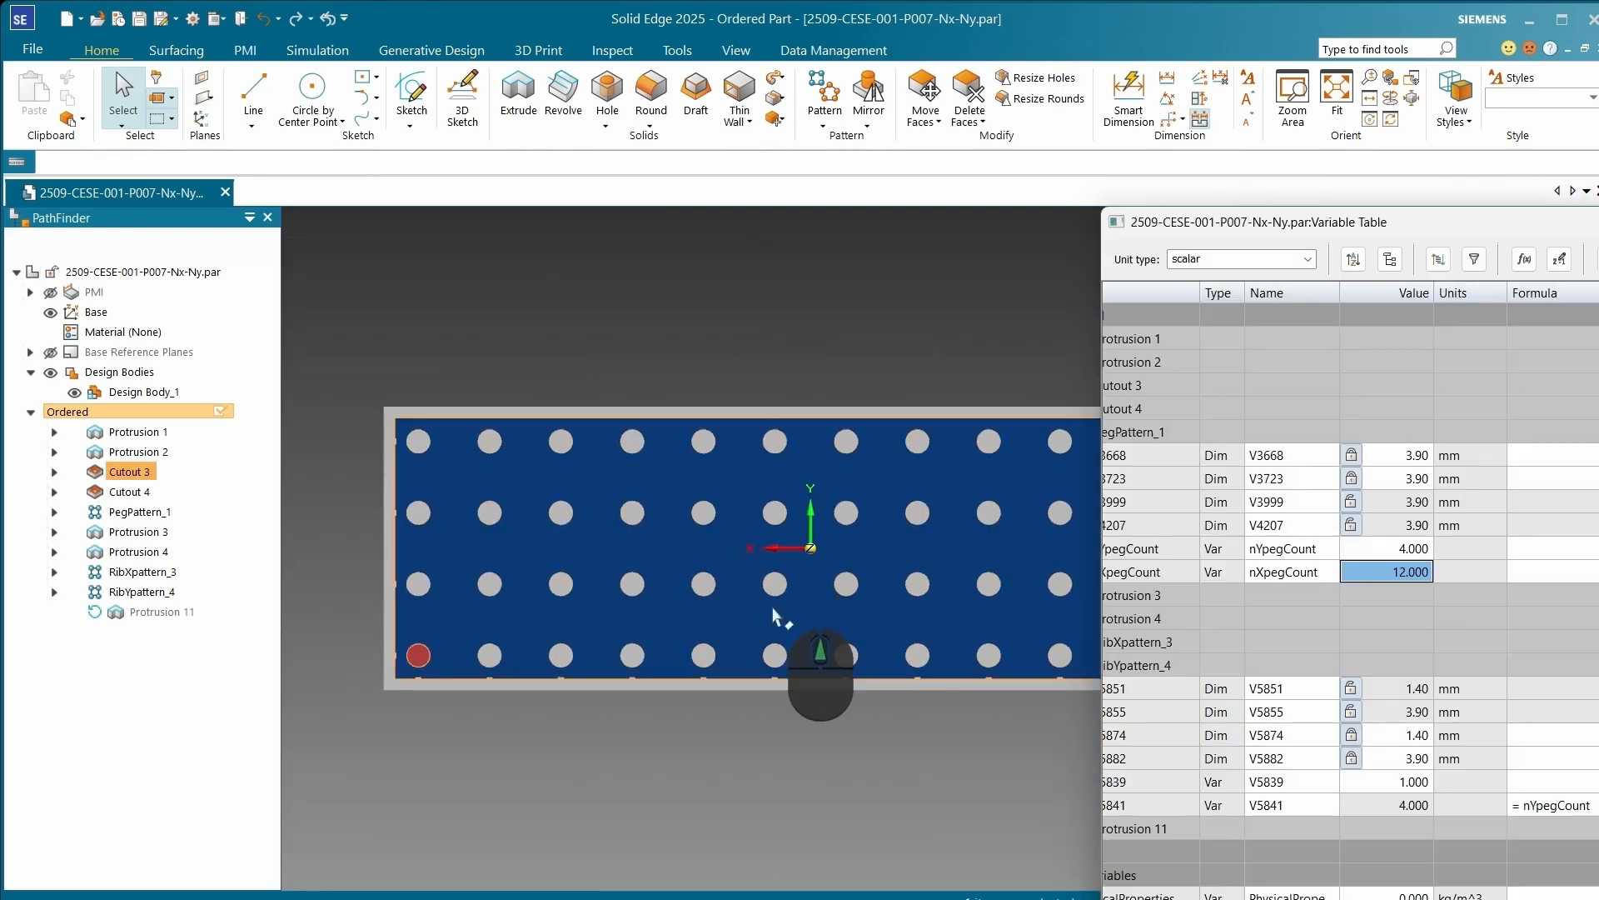
scroll(671, 703, down, 3)
scroll(391, 642, up, 5)
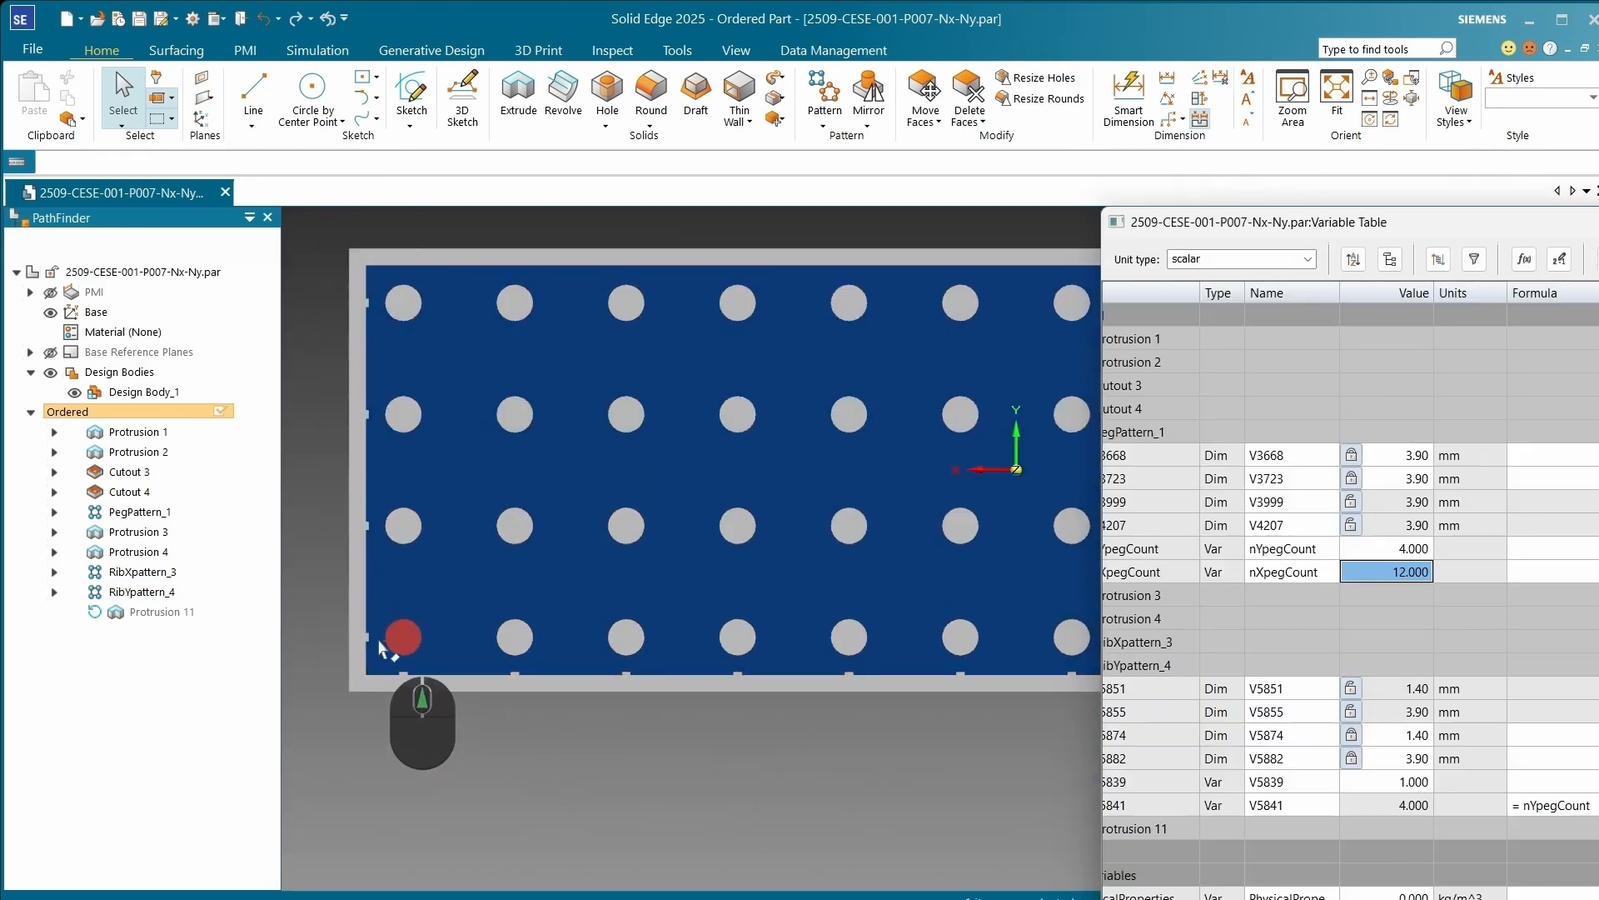
scroll(380, 392, down, 3)
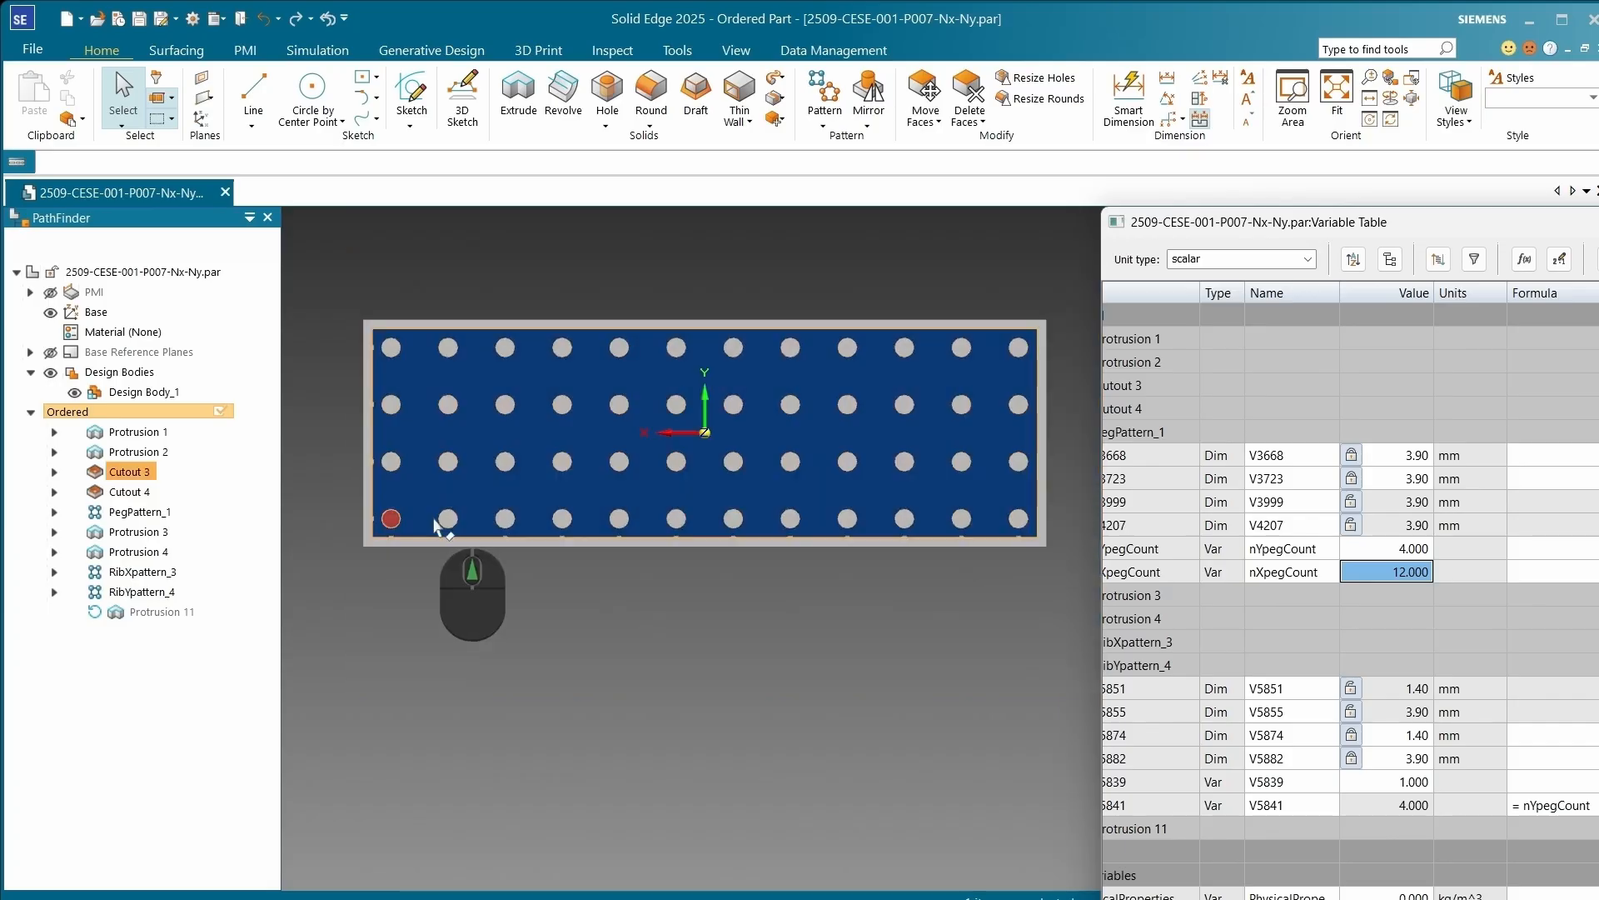
scroll(434, 525, up, 1)
scroll(436, 571, down, 2)
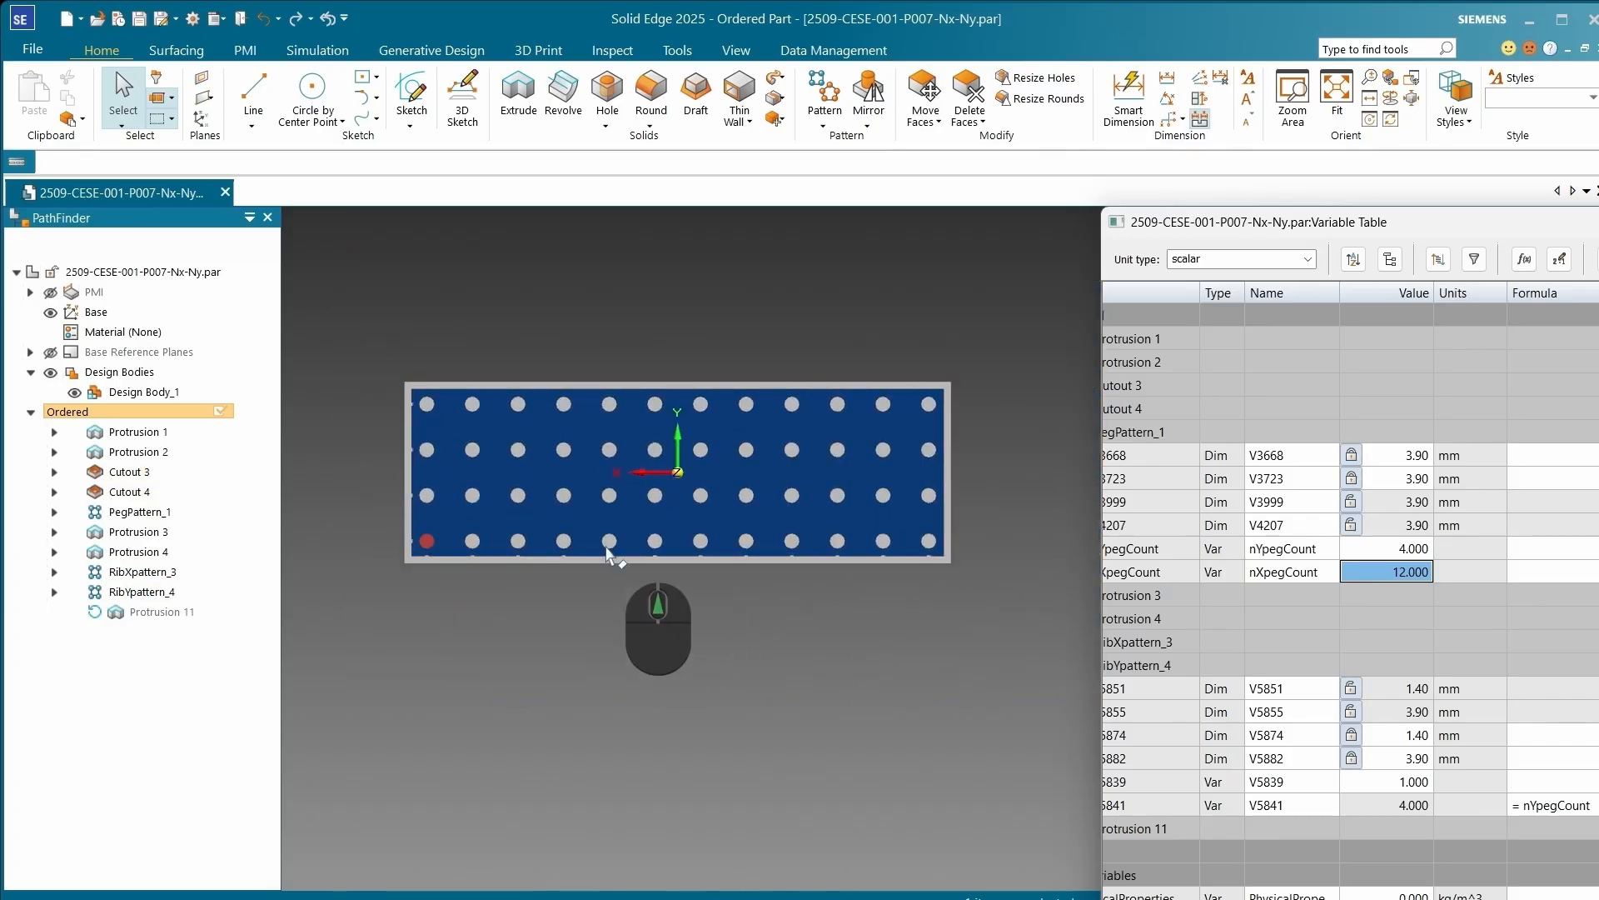
middle_drag(609, 553, 441, 500)
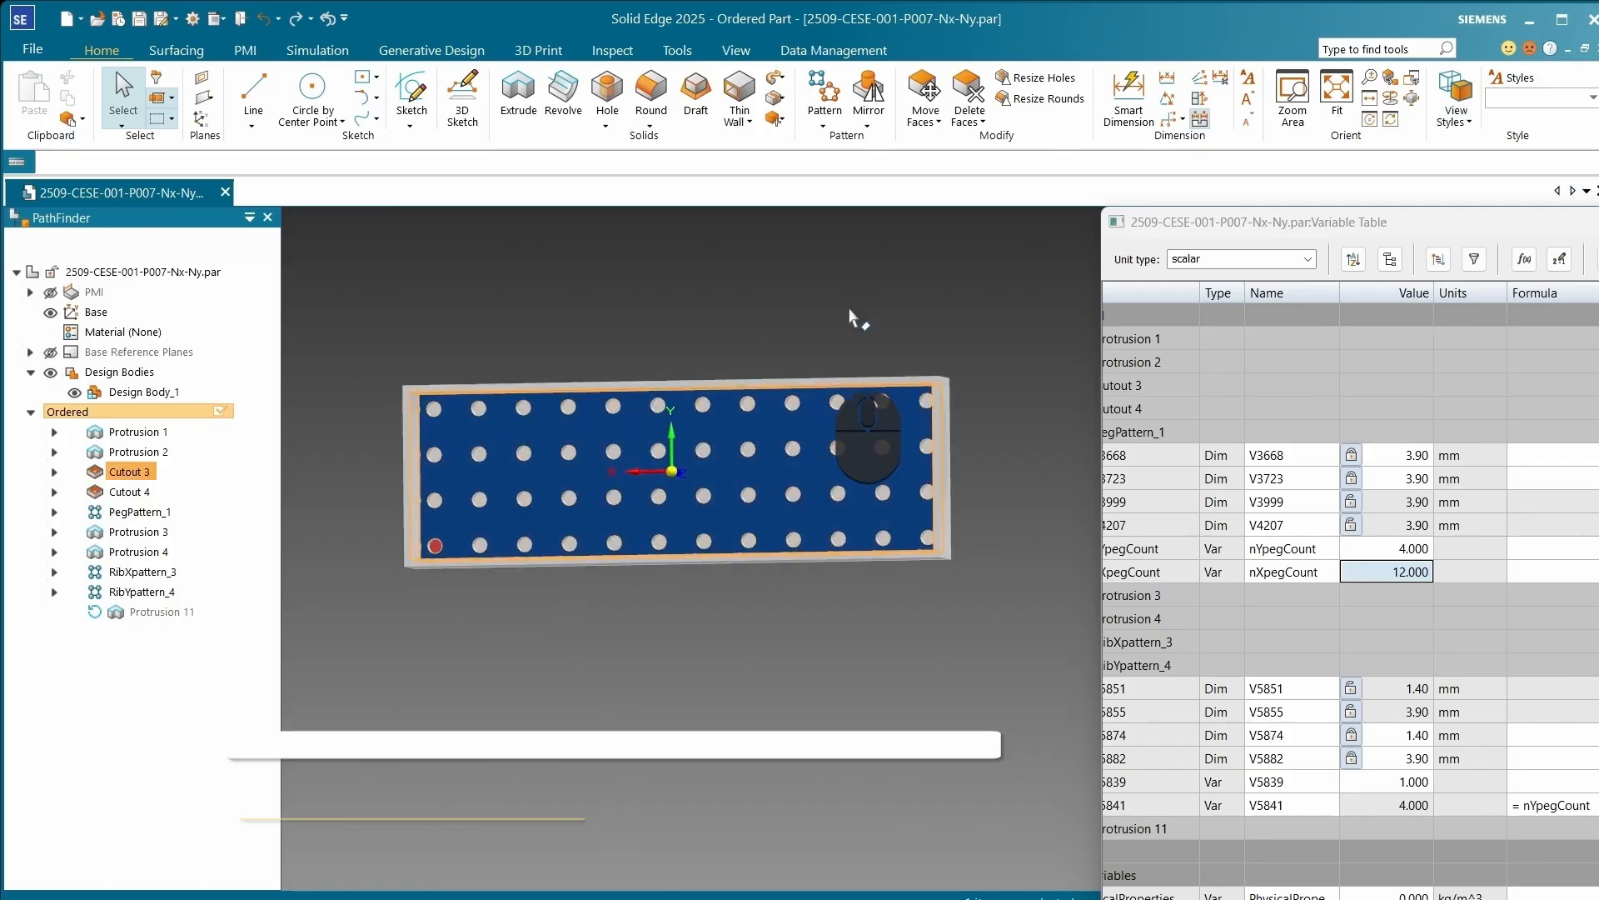
Step: Start a Mirror Copy Feature and accept the source rib Protrusion 3 and RibXpattern_3 as the features to mirror
click(866, 93)
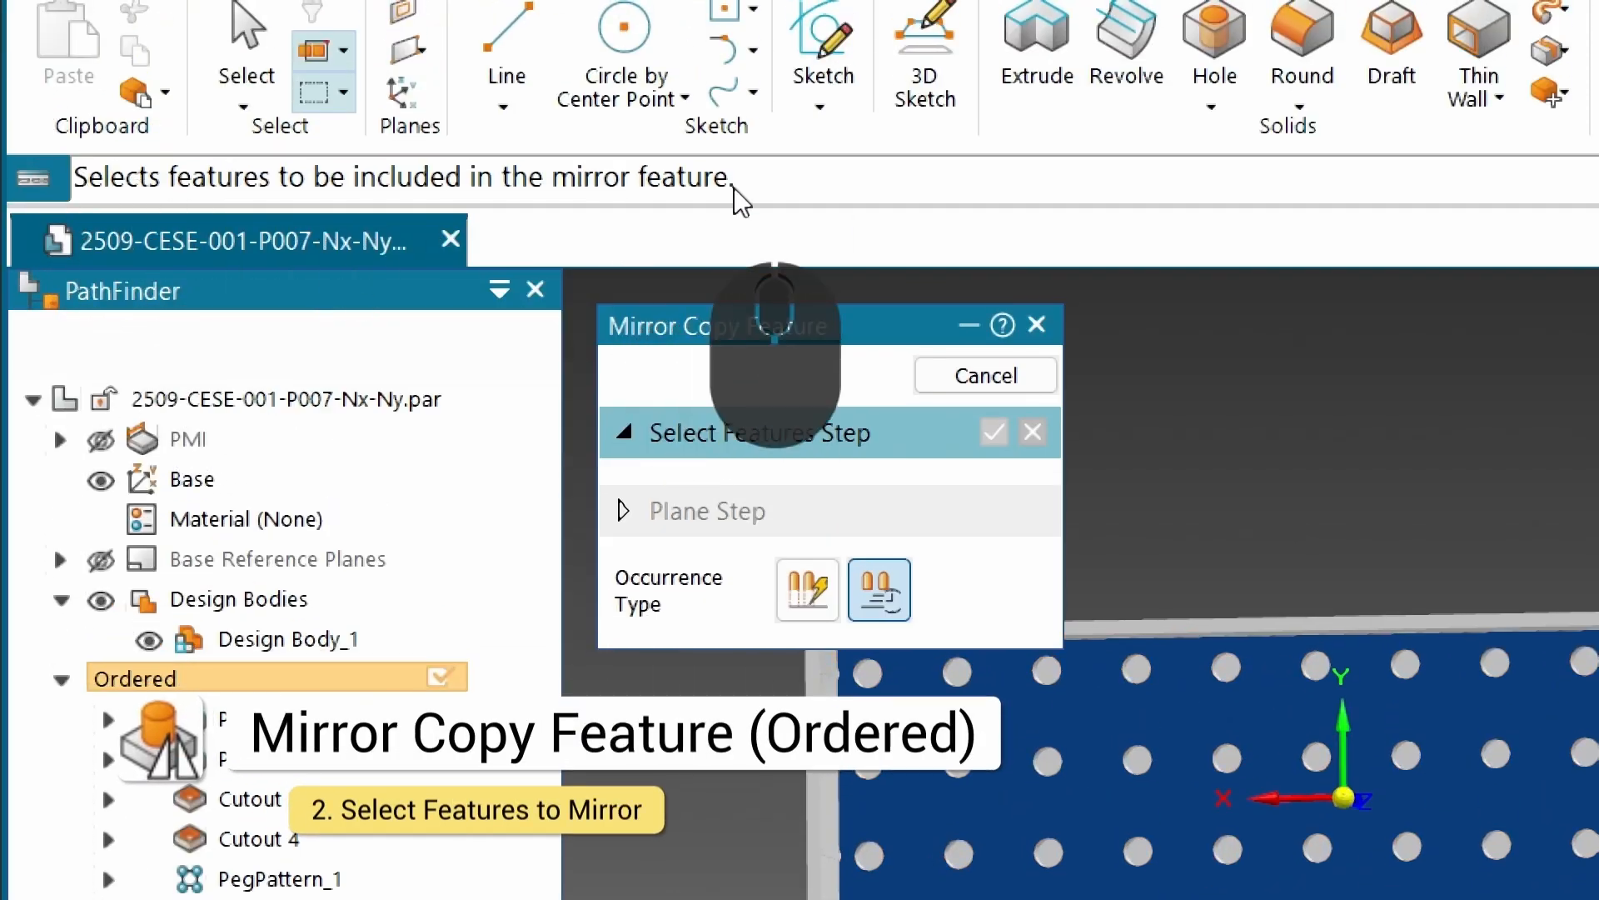
scroll(1267, 489, down, 3)
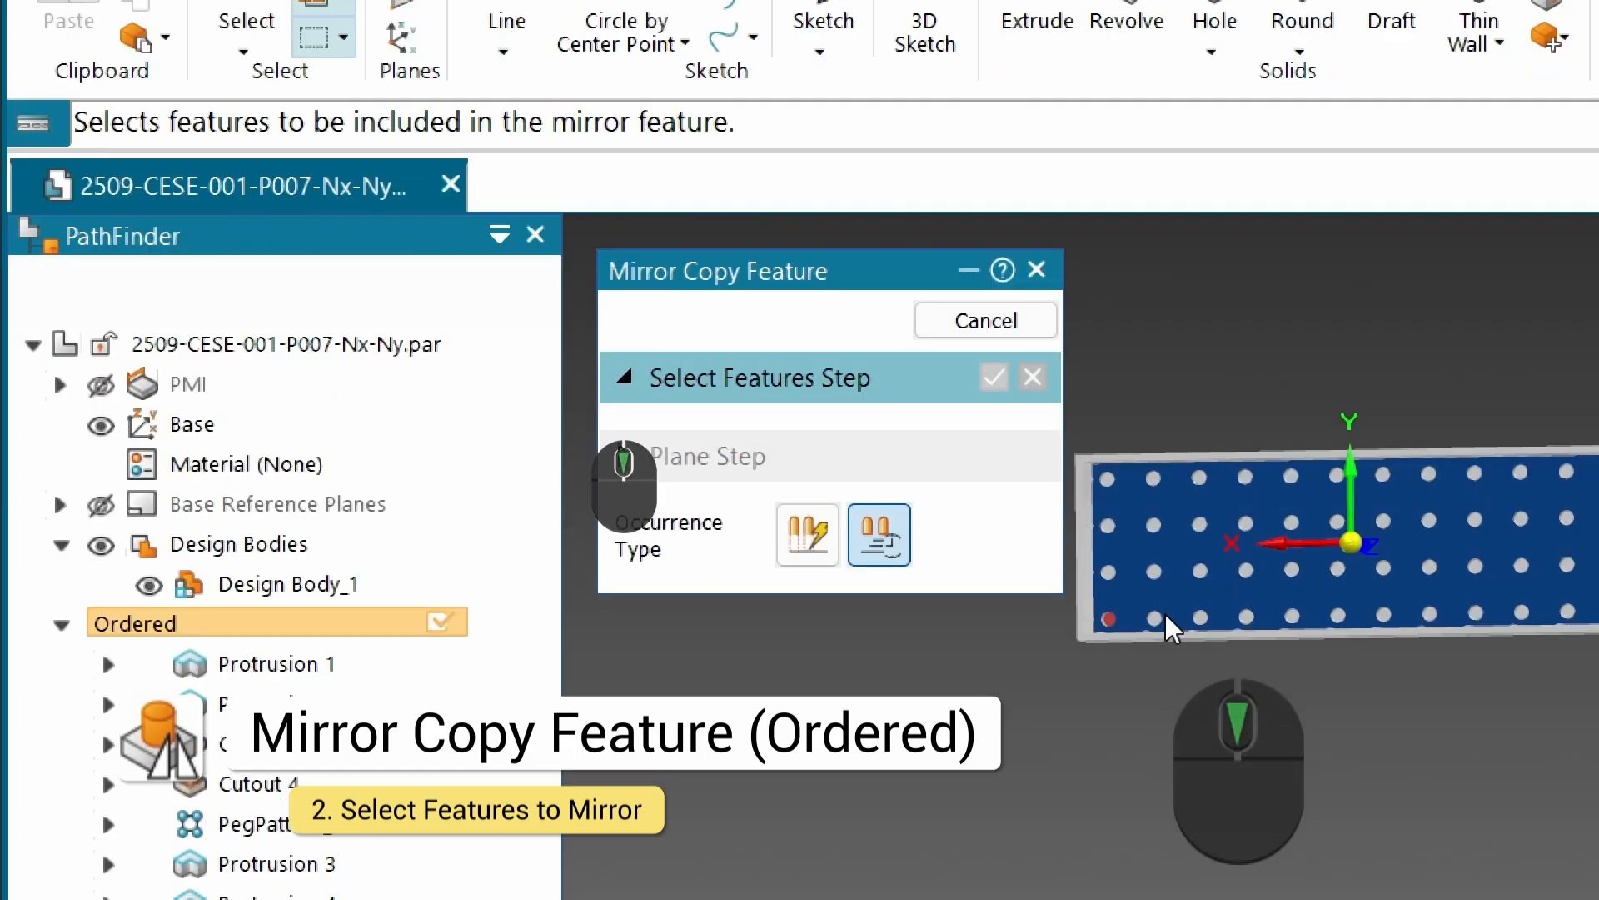
middle_drag(1172, 631, 1148, 612)
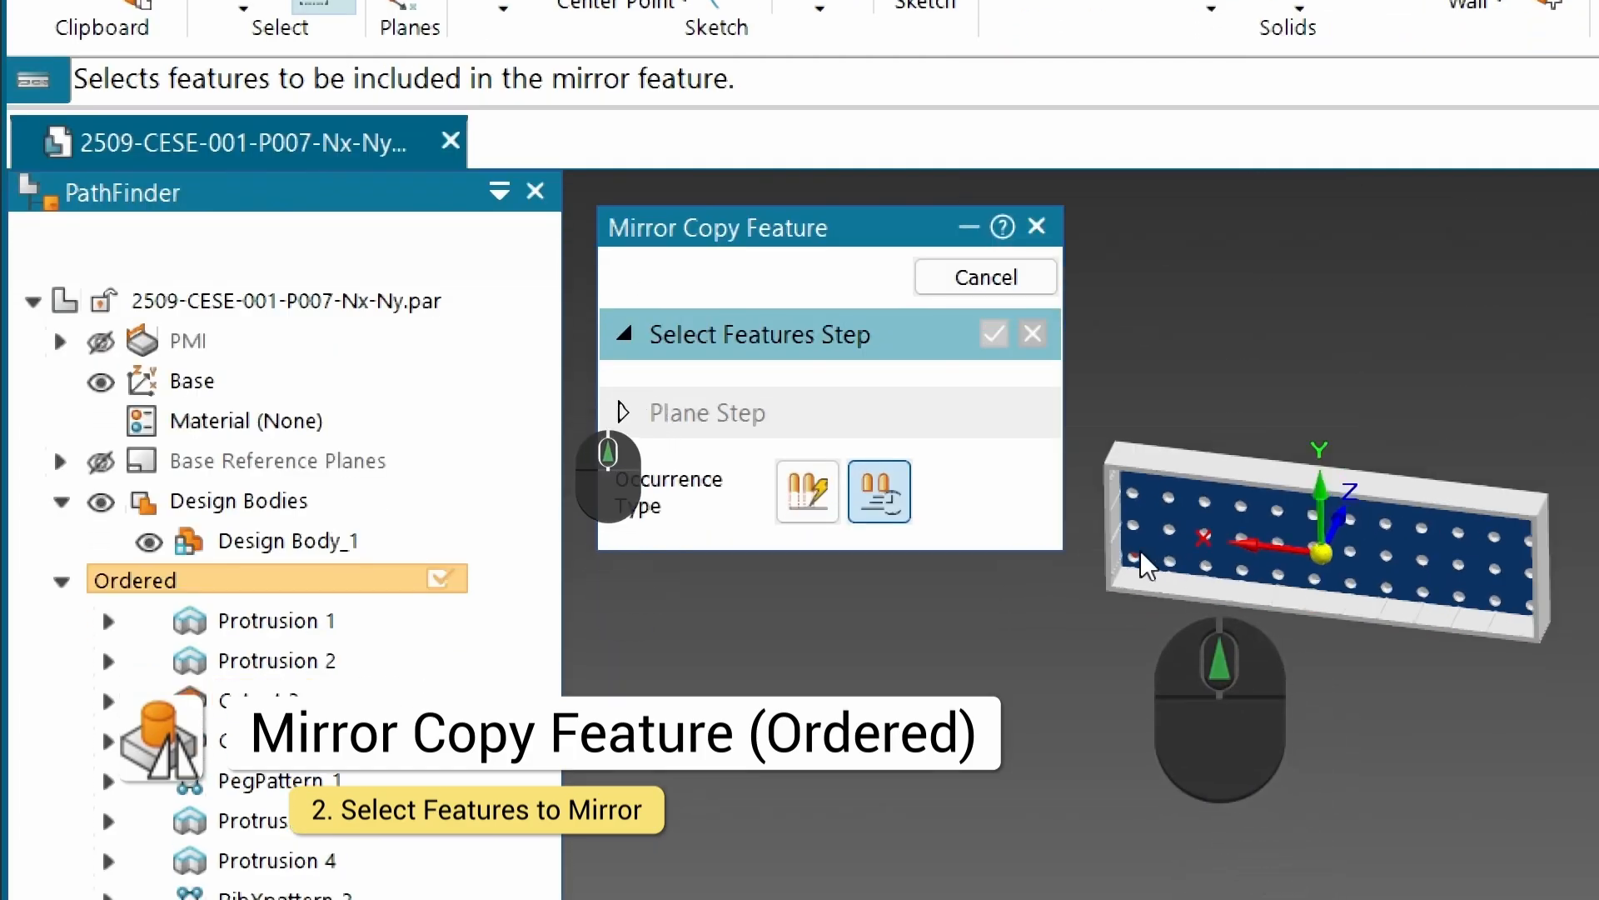
scroll(1147, 567, up, 4)
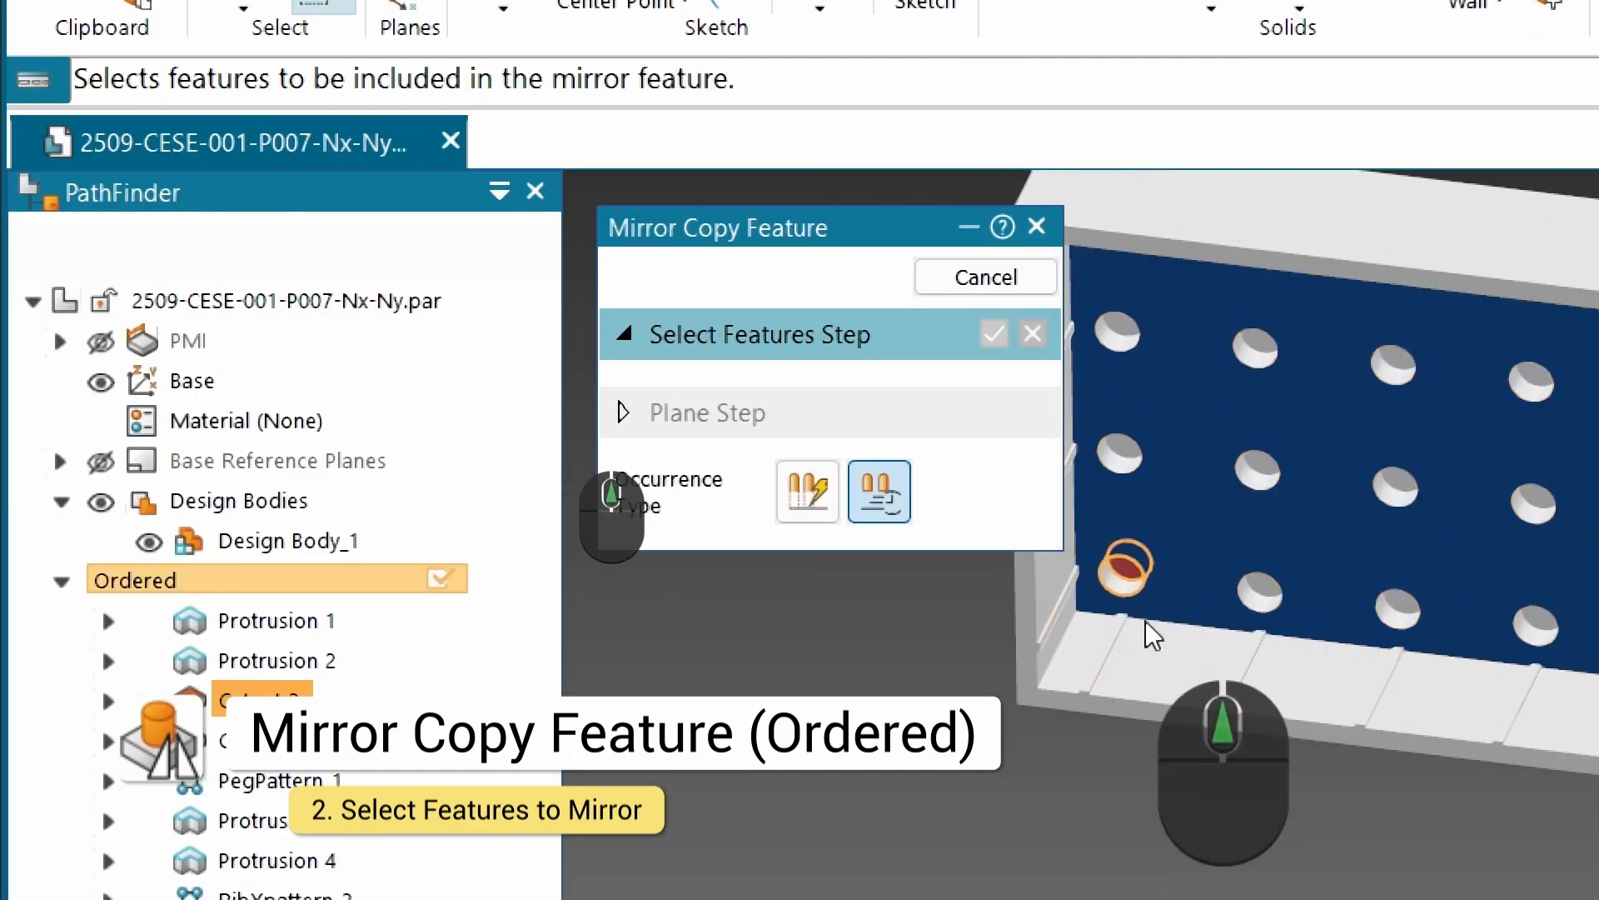
click(1097, 711)
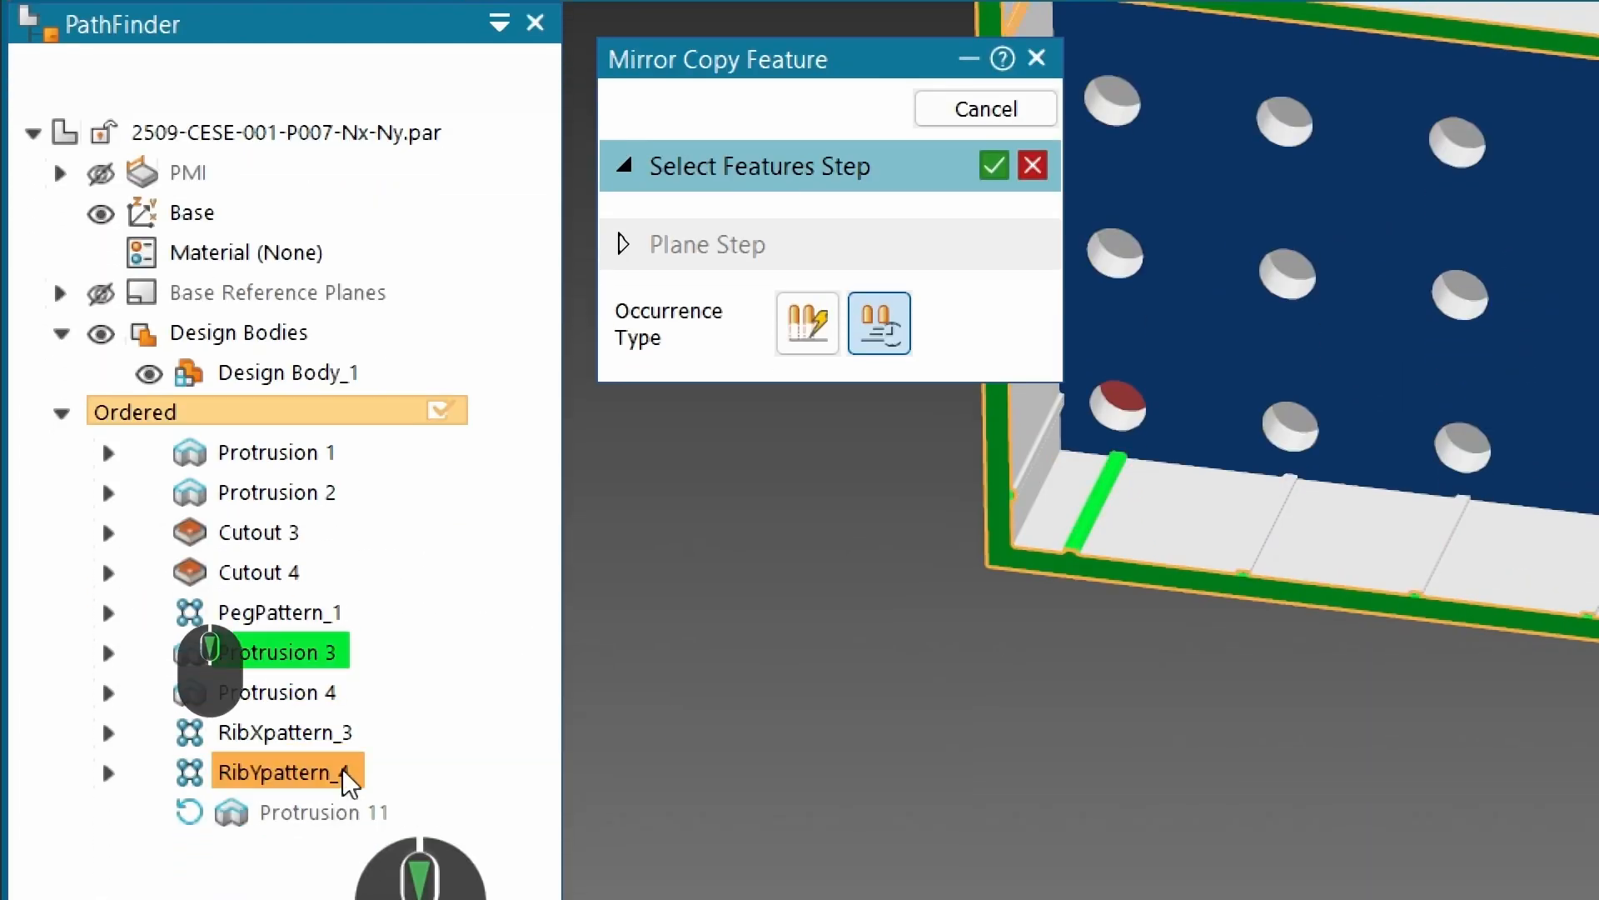
click(305, 824)
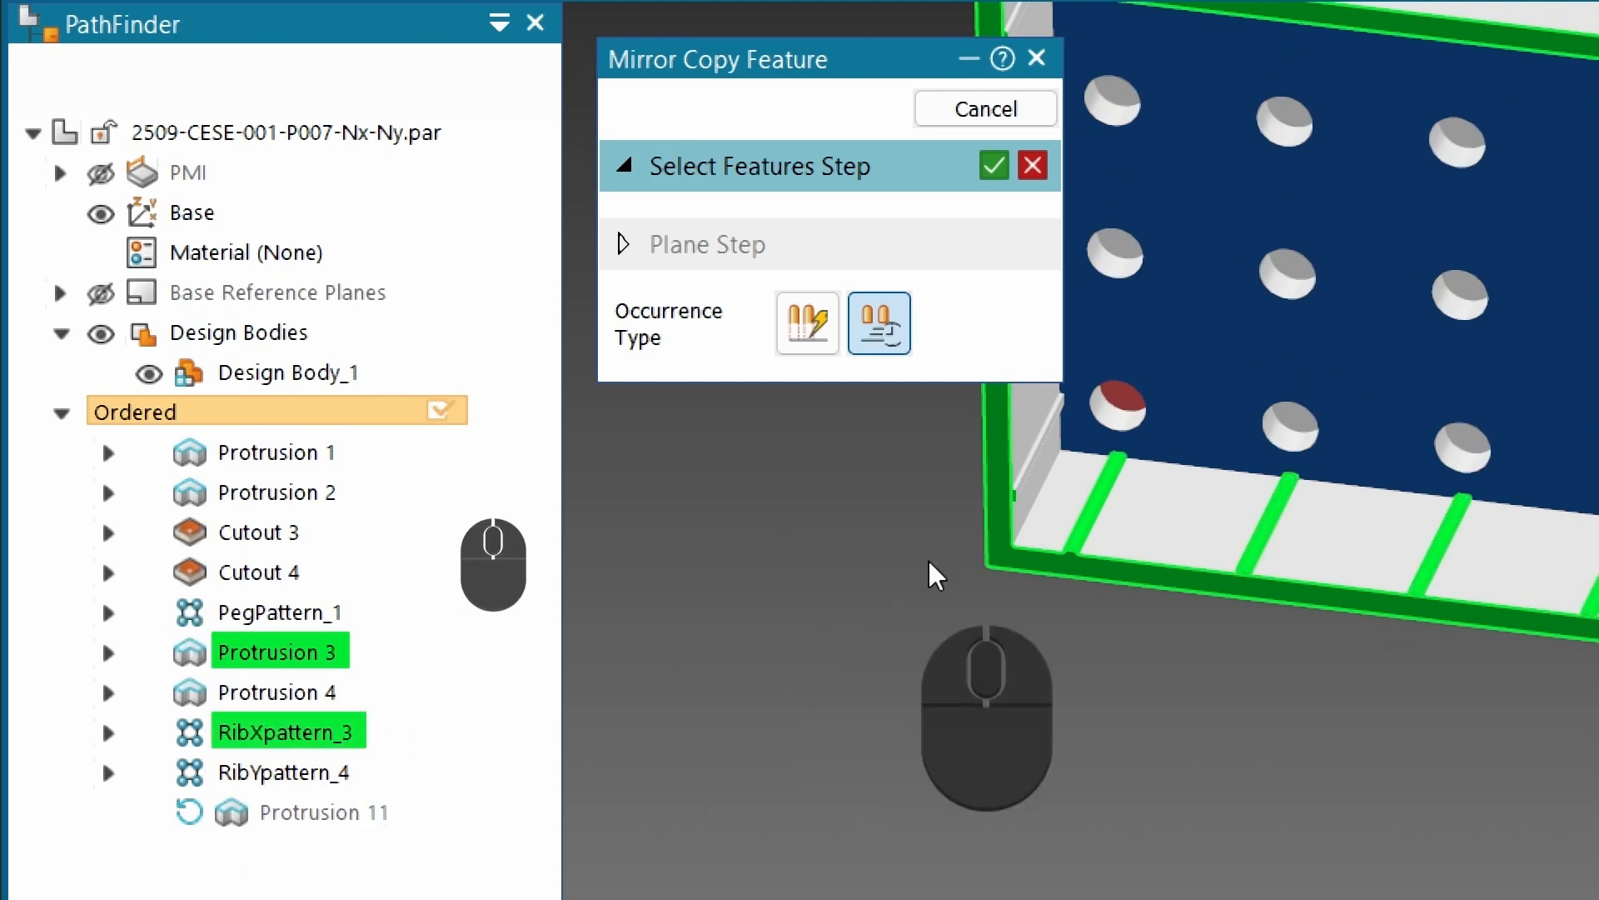
scroll(946, 700, down, 5)
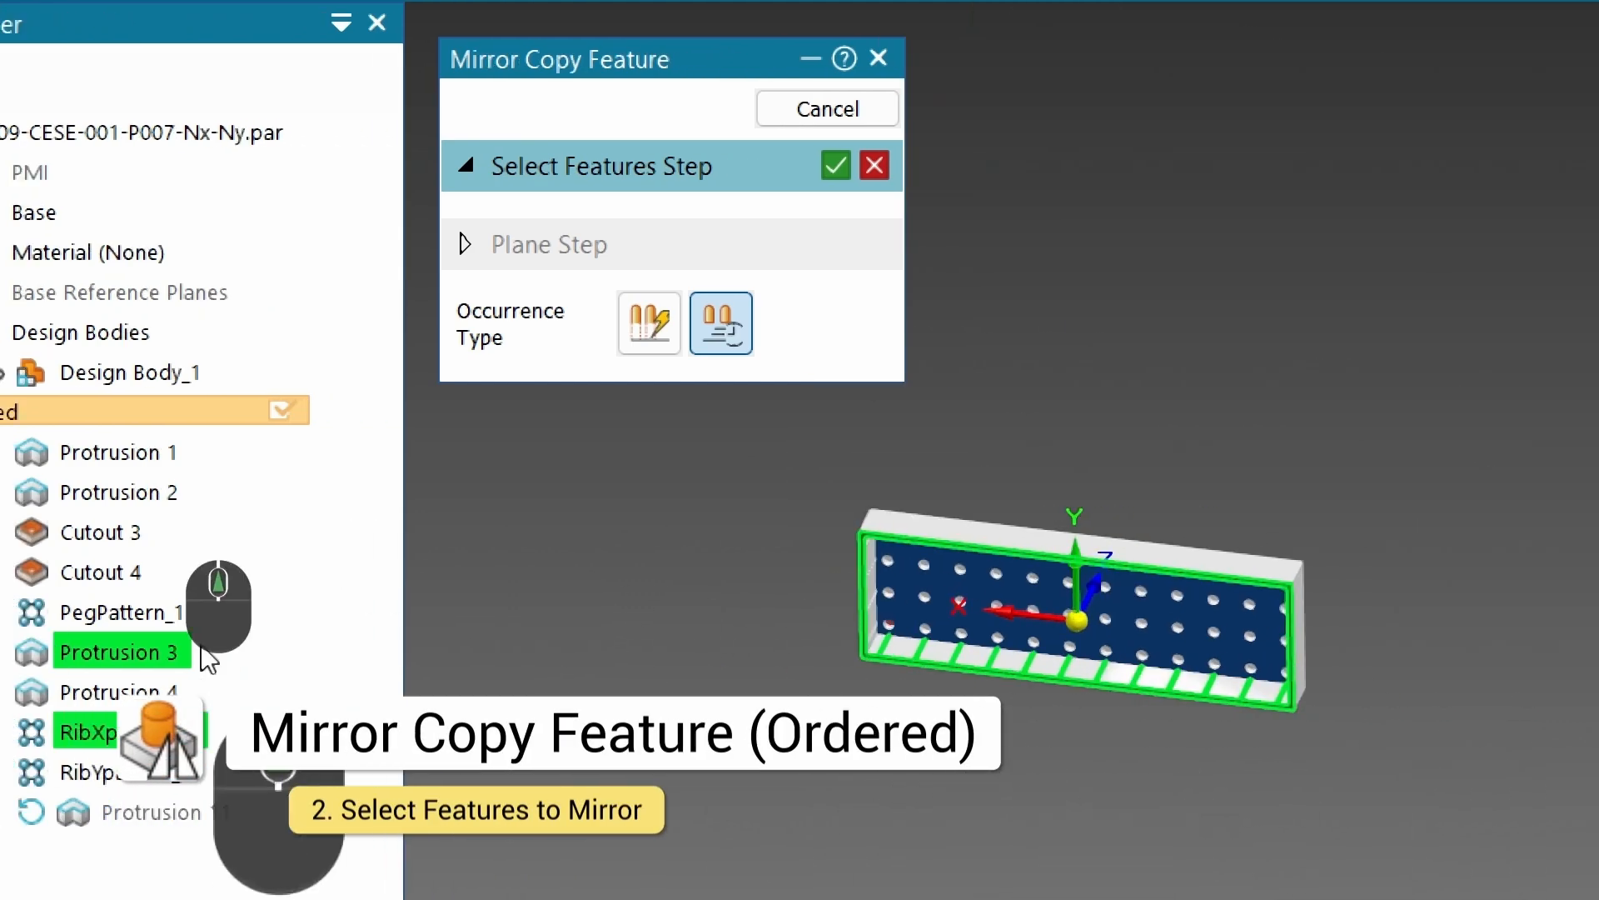
click(835, 164)
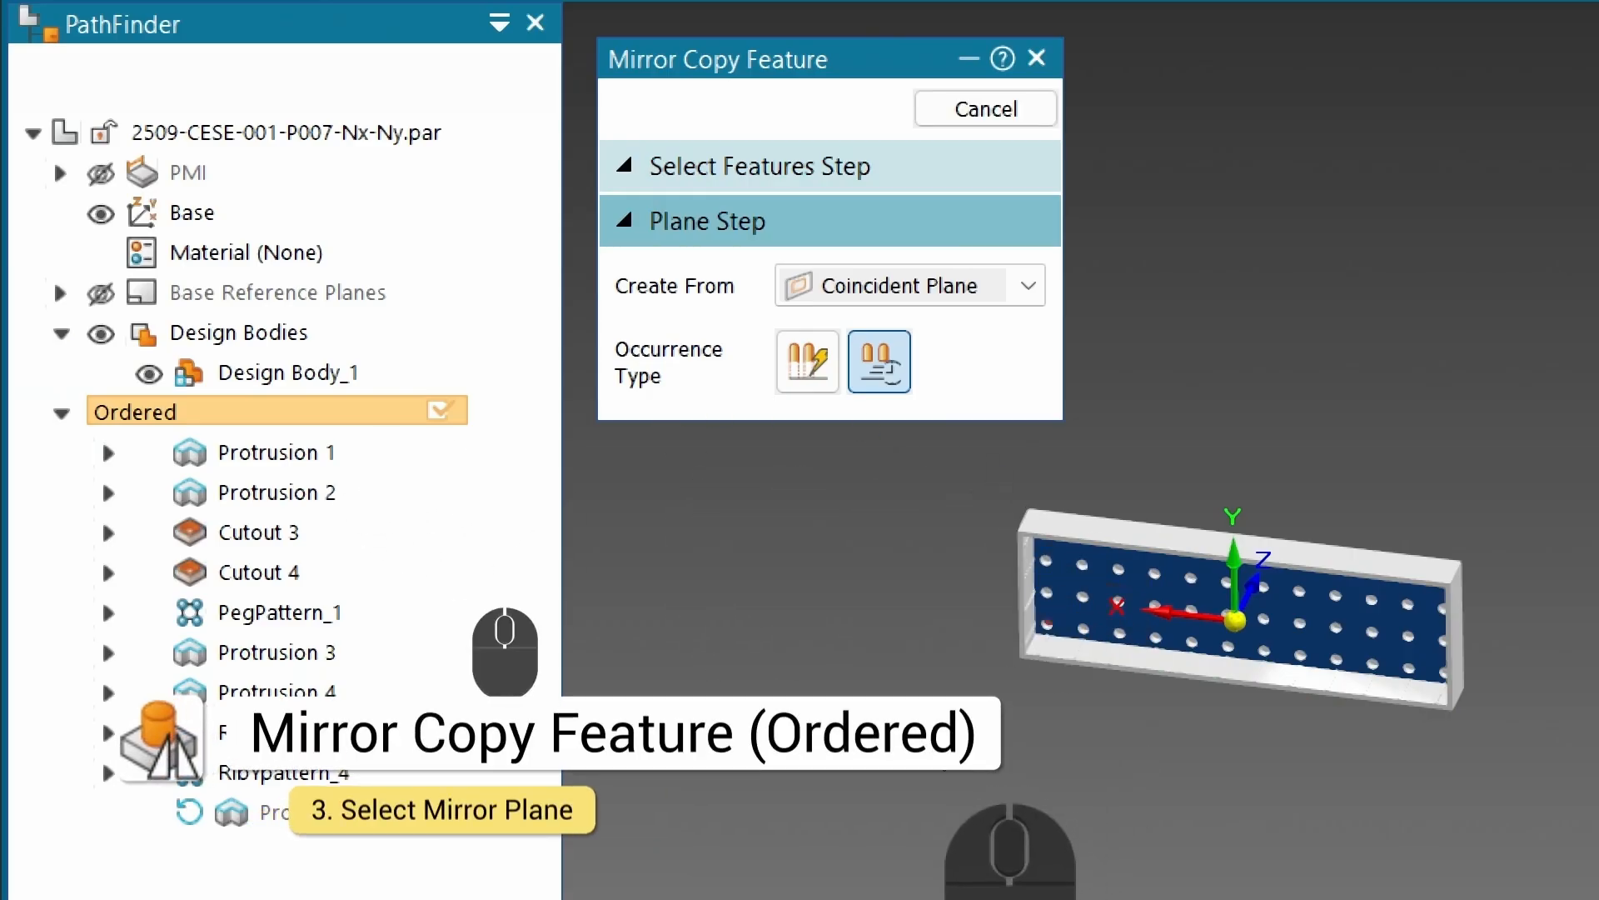
Step: Show the base reference planes and choose the Front (xz) plane as the mirror plane
click(101, 290)
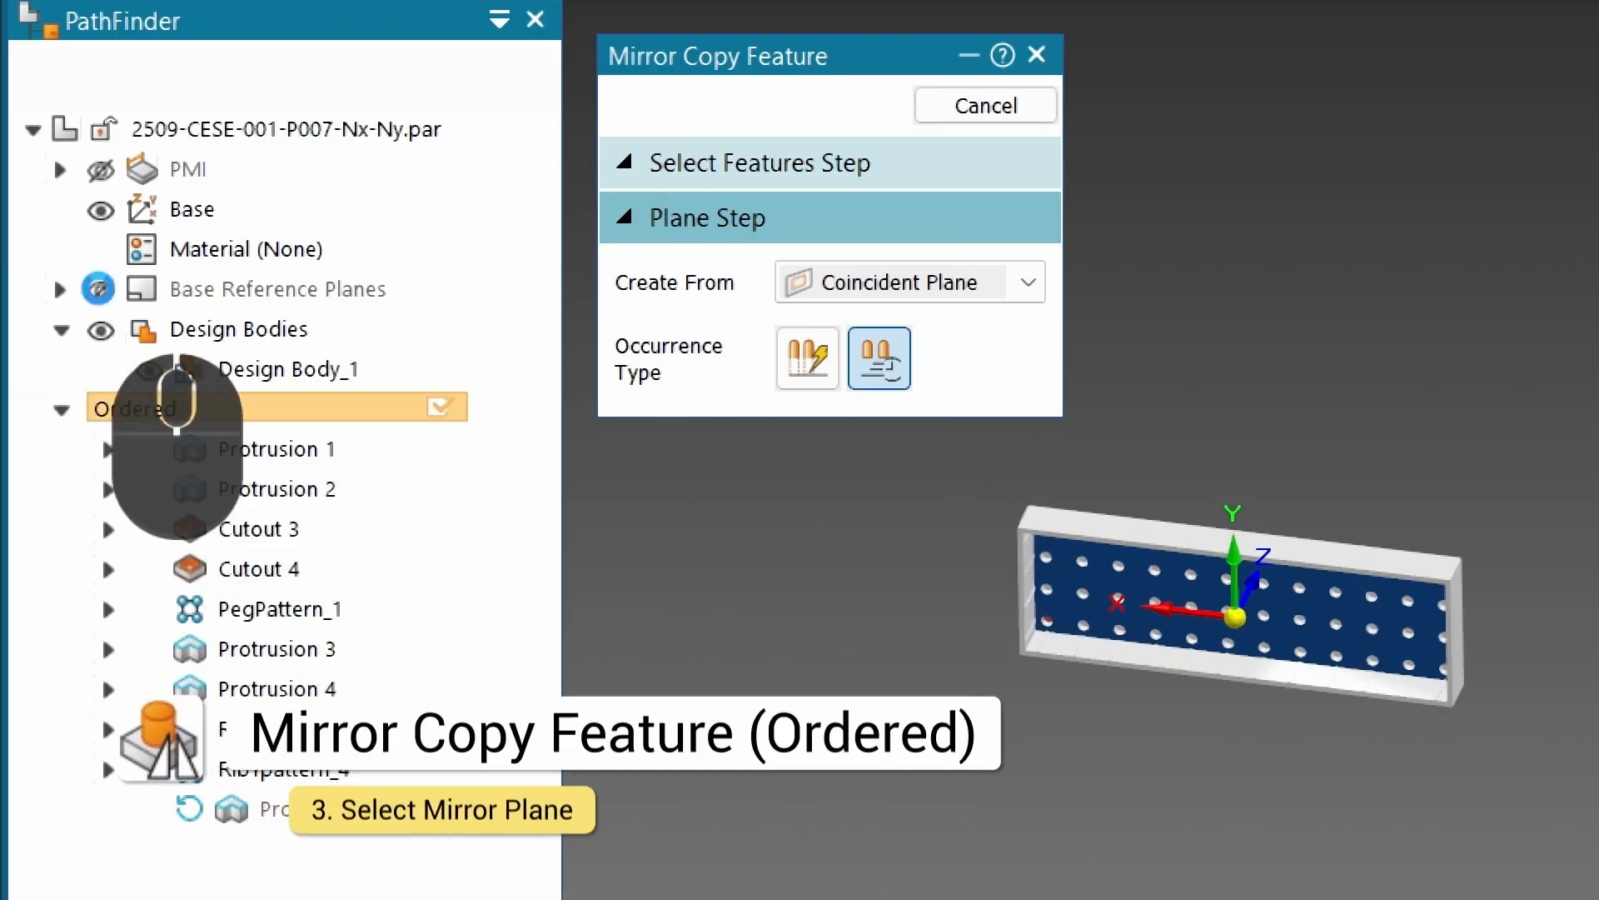
click(60, 290)
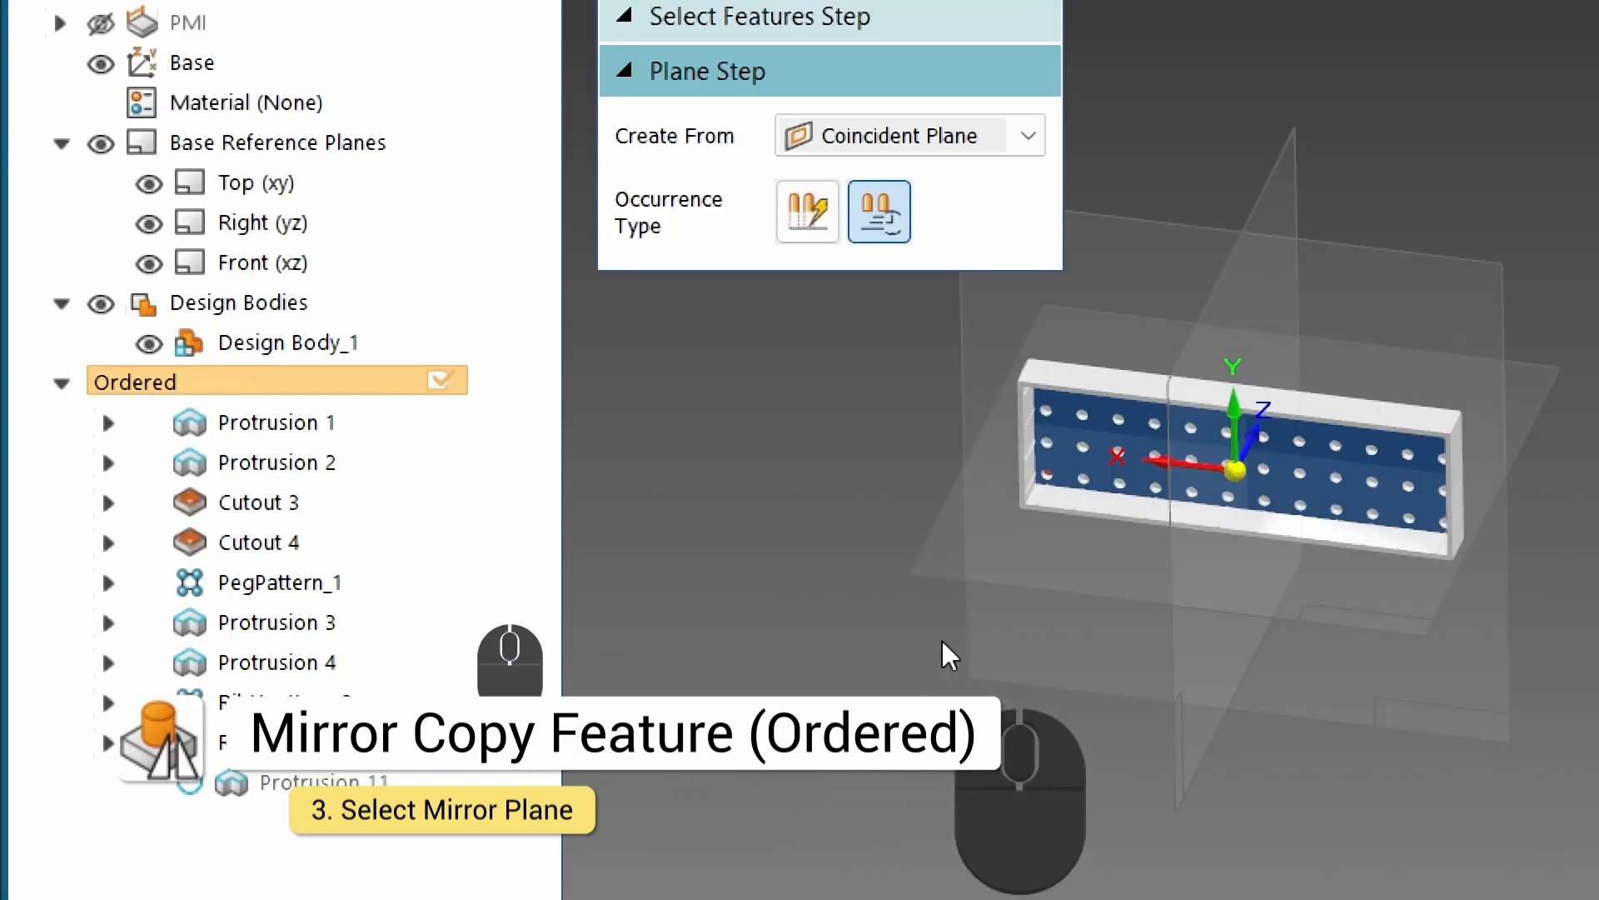
click(927, 556)
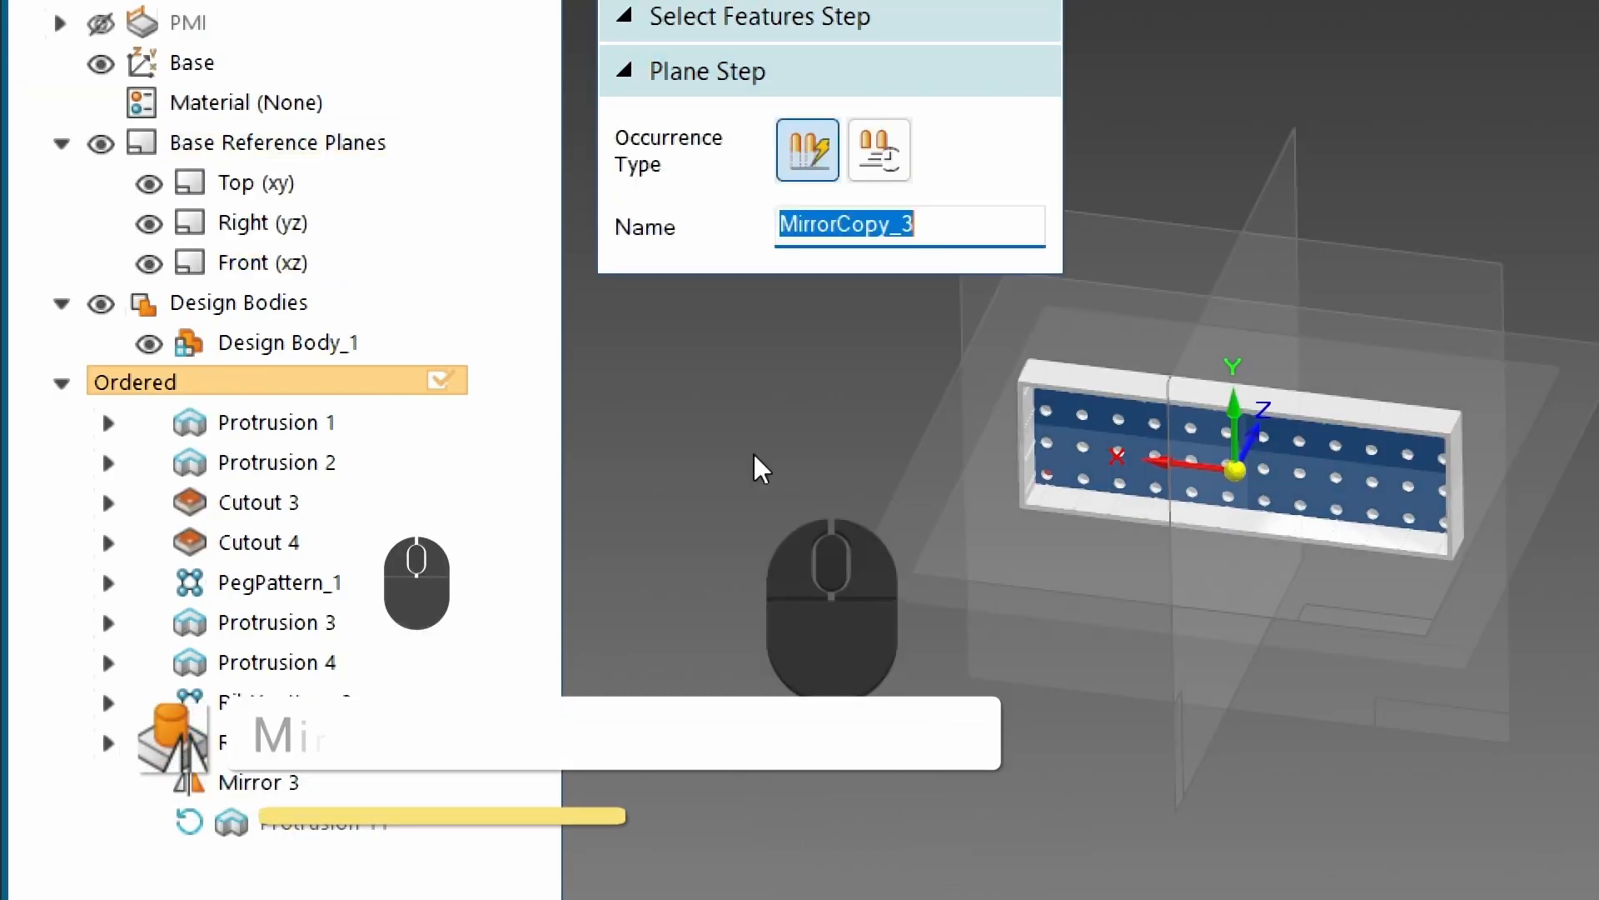
Step: Finish the mirror copy under the name MirrorRibX and inspect the ribs on the opposite long wall
click(853, 235)
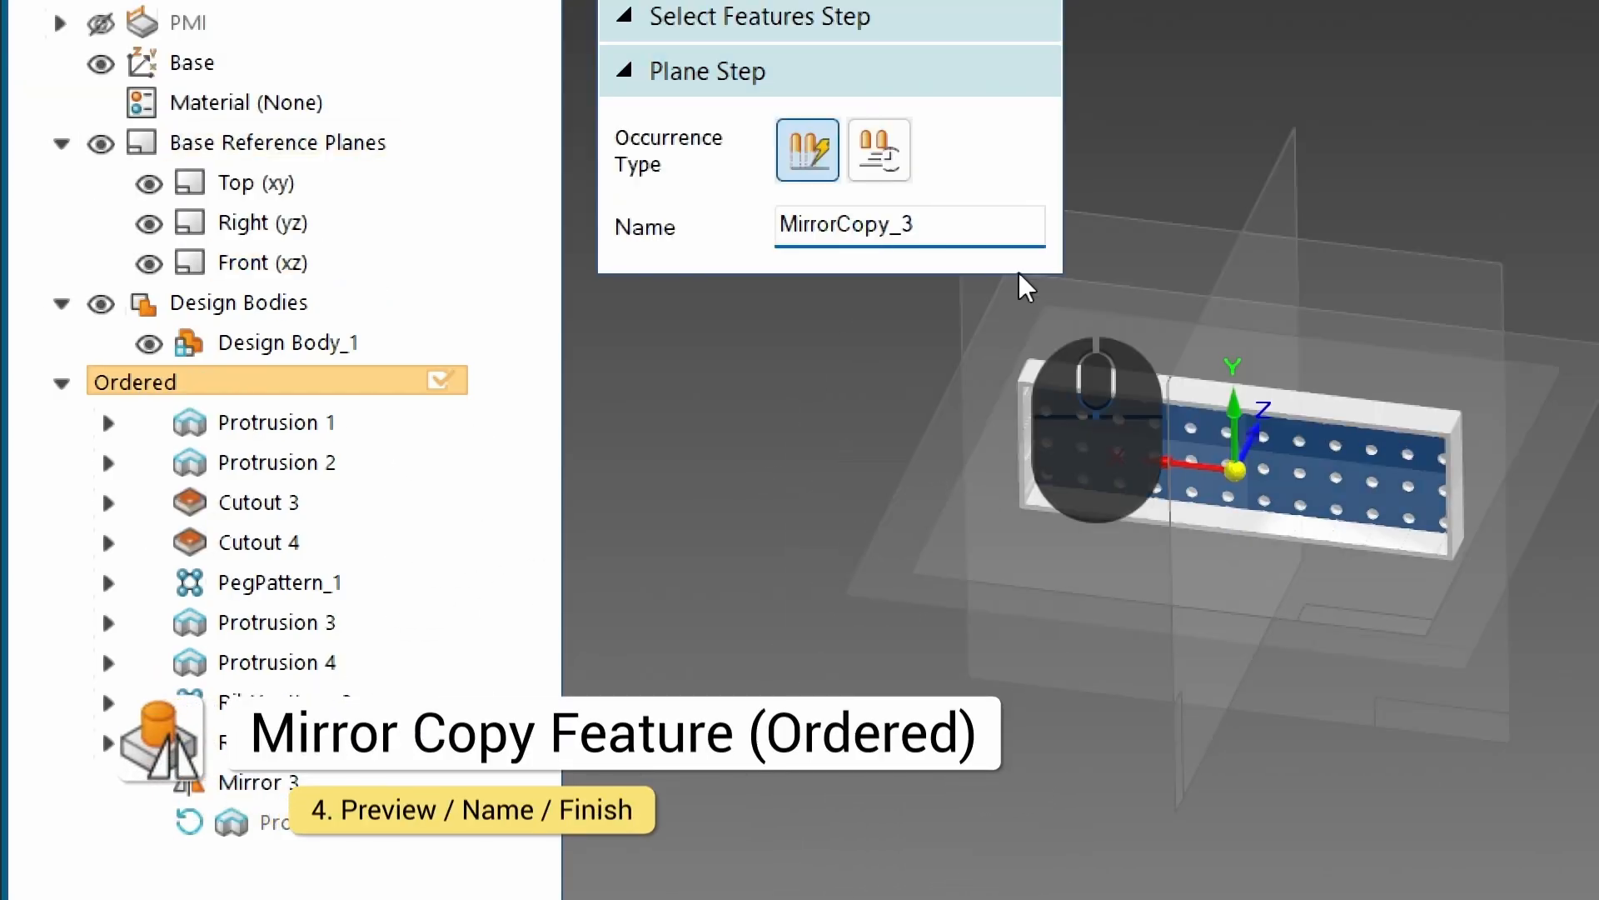
key(Left)
text(RibX)
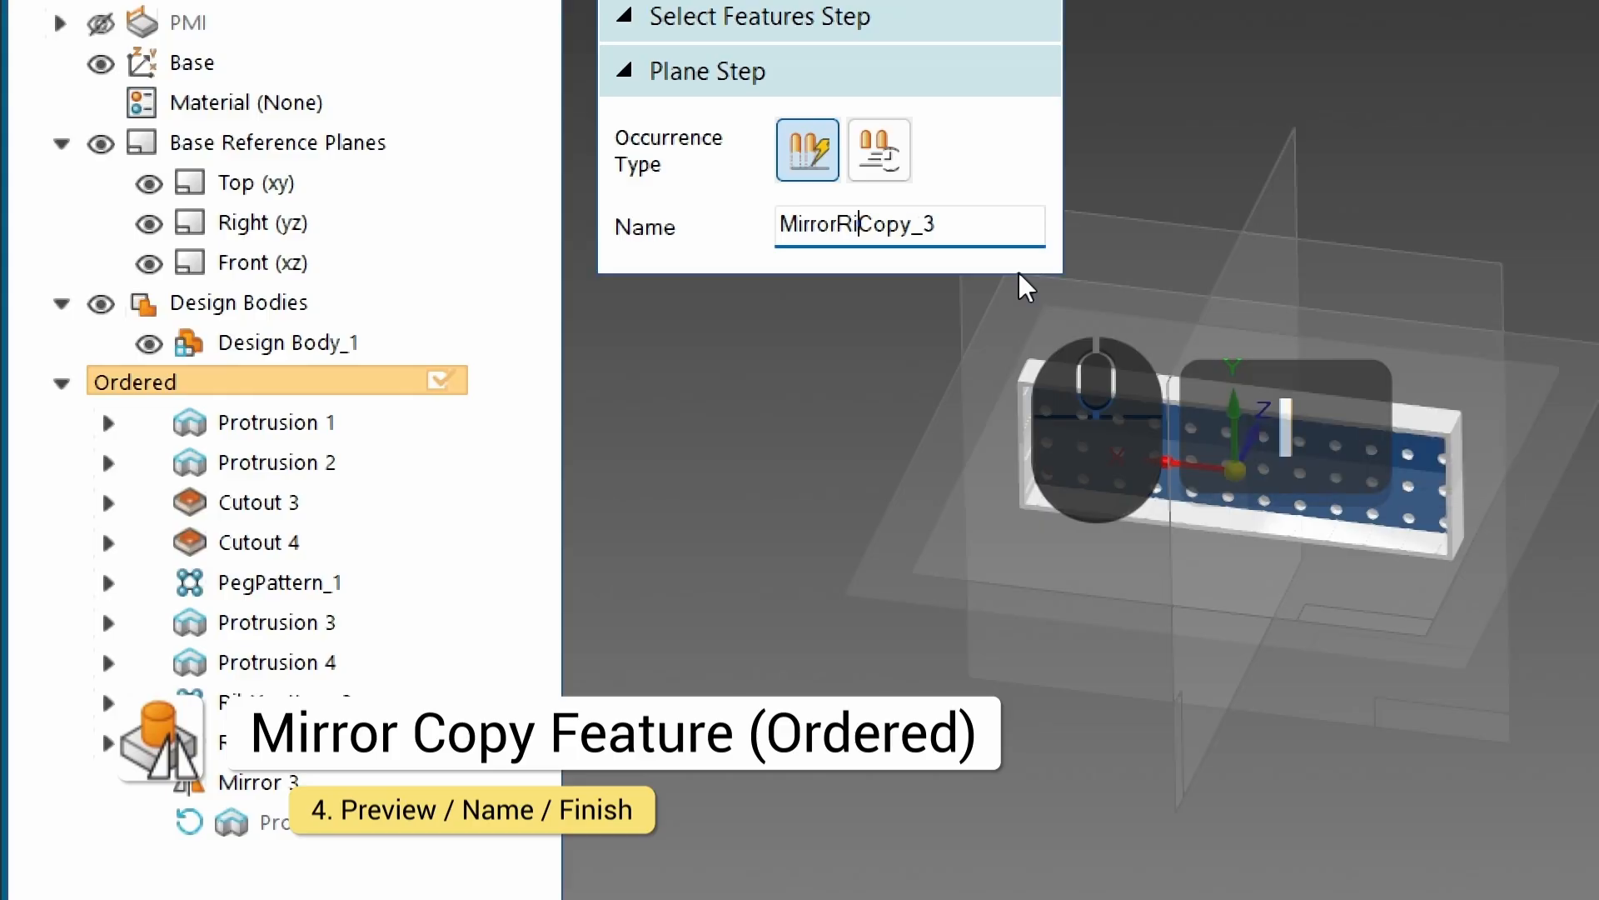
key(Delete)
key(Delete)
key(Delete)
key(Delete)
key(Delete)
key(Delete)
key(Return)
middle_drag(1018, 273, 1158, 205)
scroll(1200, 445, down, 5)
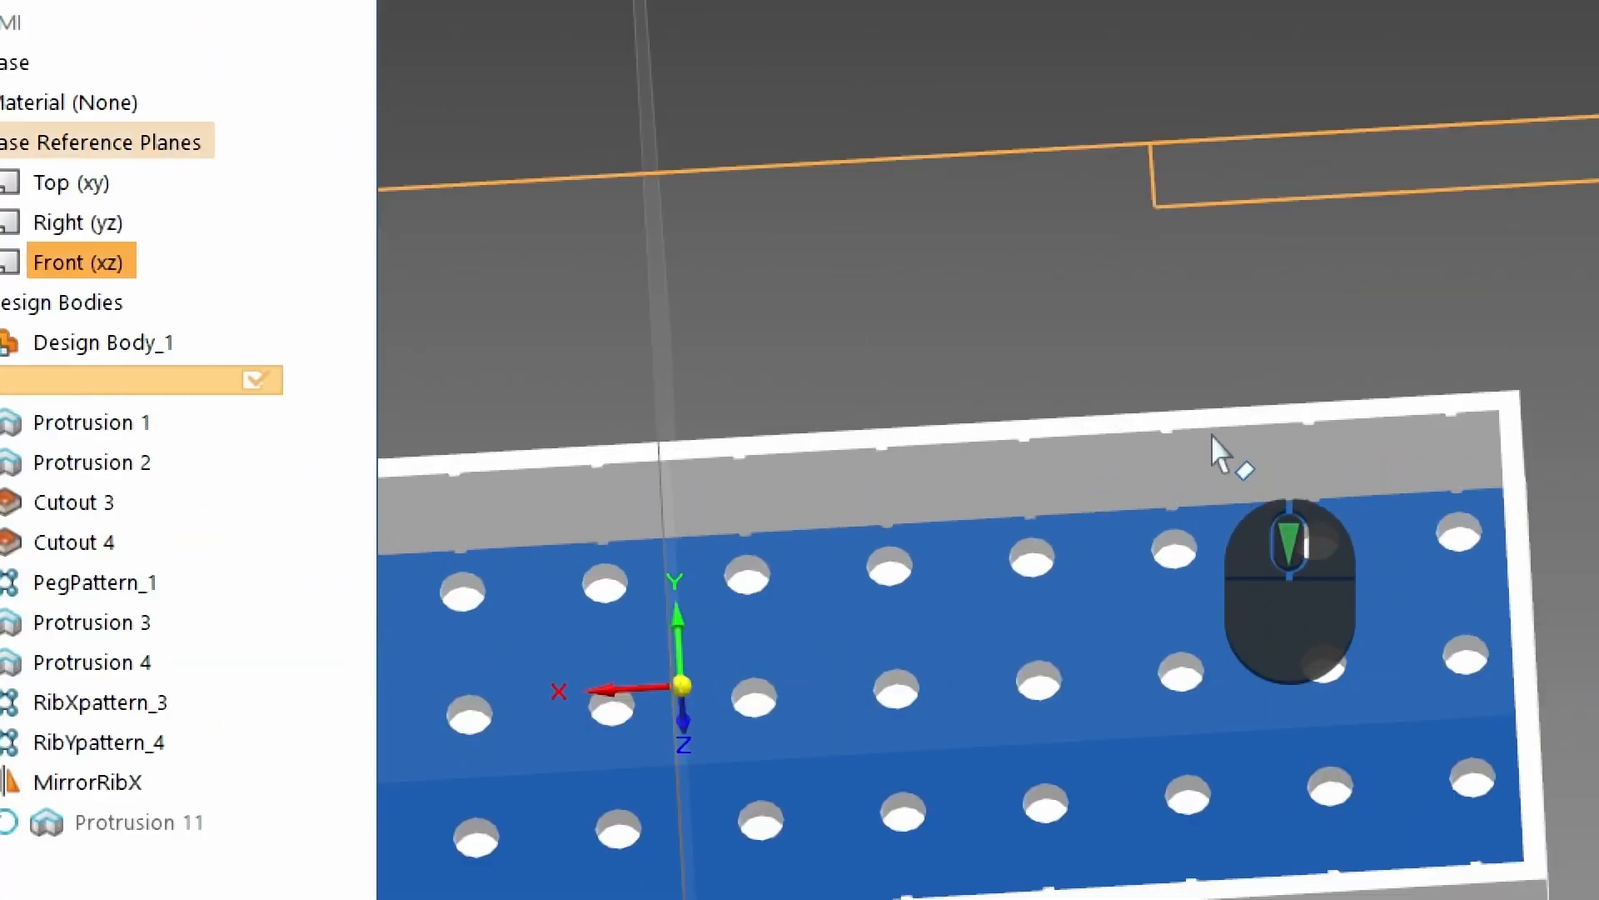
scroll(1224, 457, up, 5)
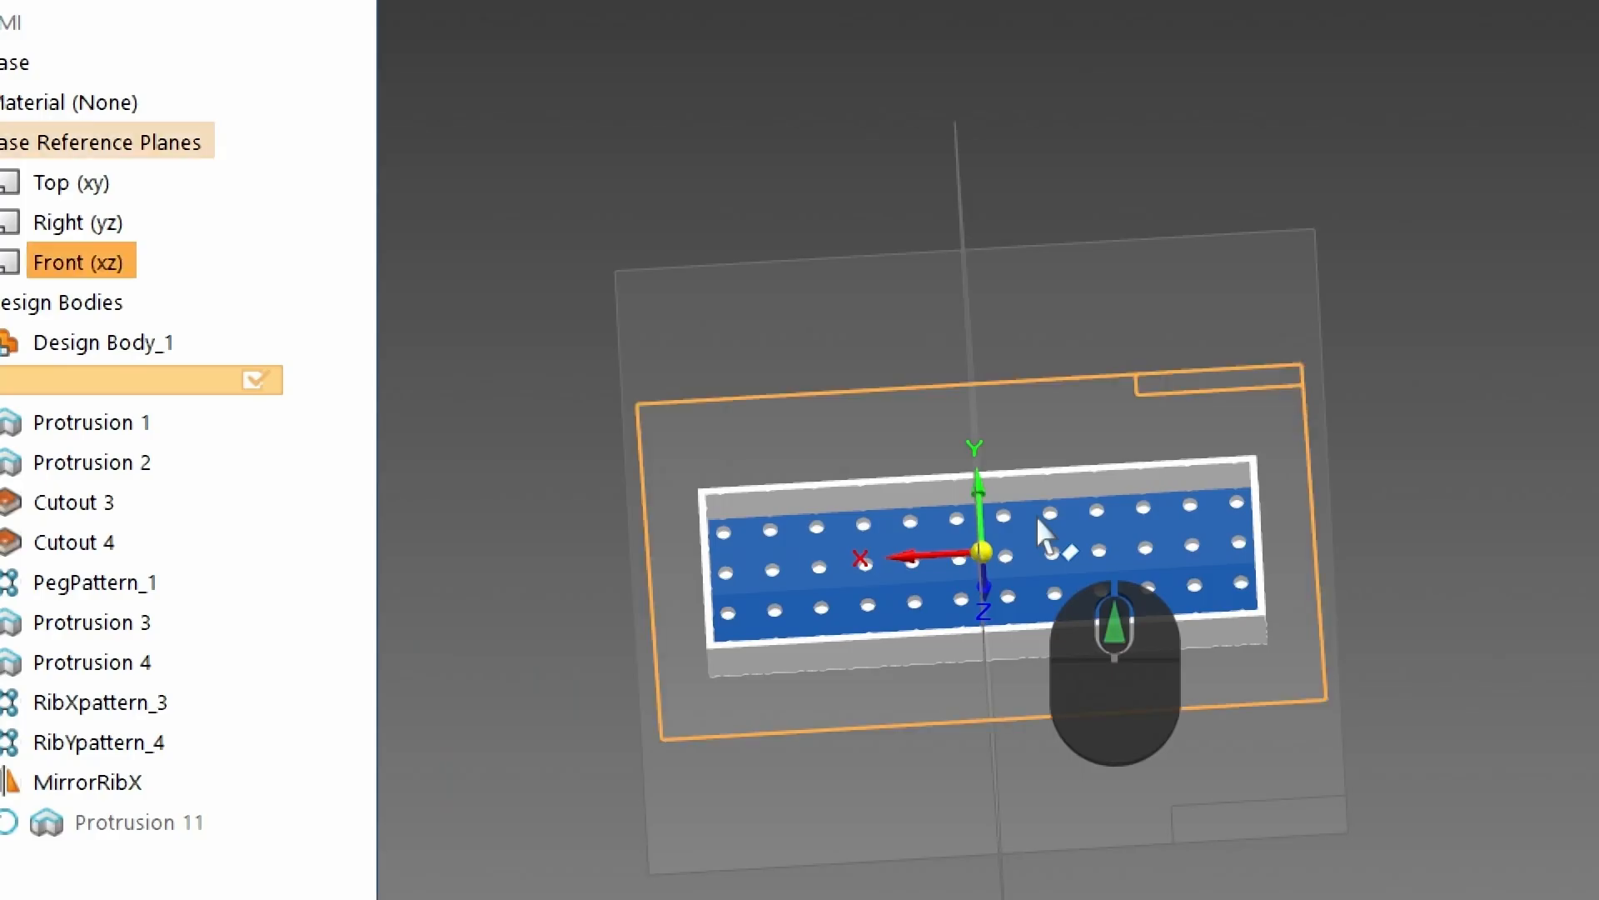
middle_drag(1037, 515, 862, 642)
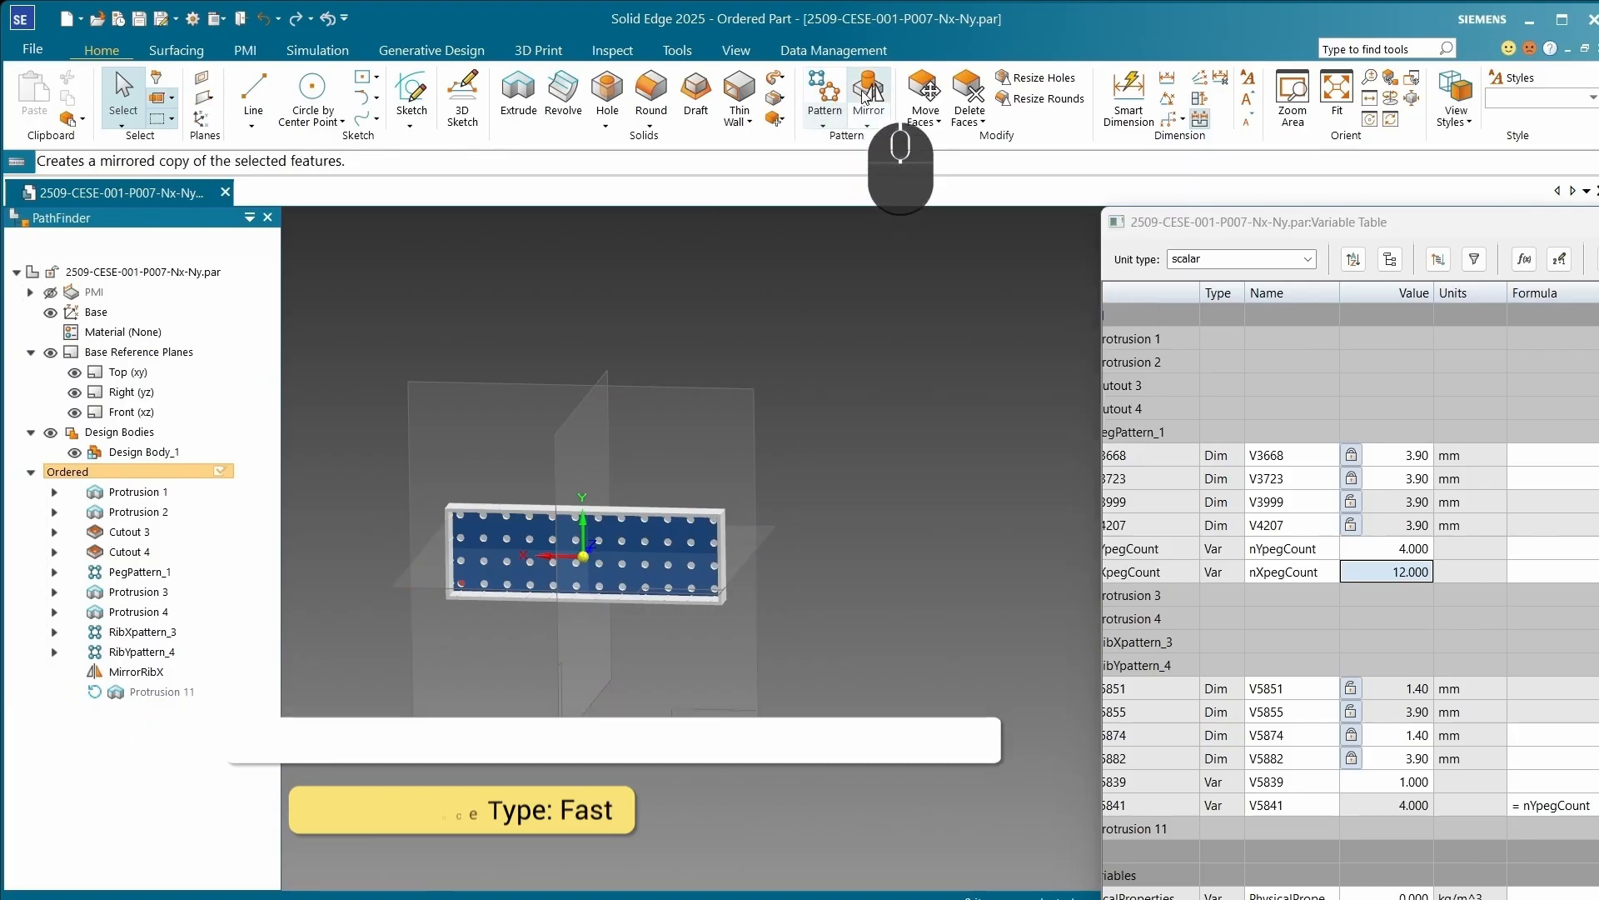
Step: Start another Mirror Copy Feature and accept Protrusion 4 and RibYpattern_4 as the features to mirror
click(869, 96)
scroll(380, 593, down, 3)
scroll(704, 584, down, 6)
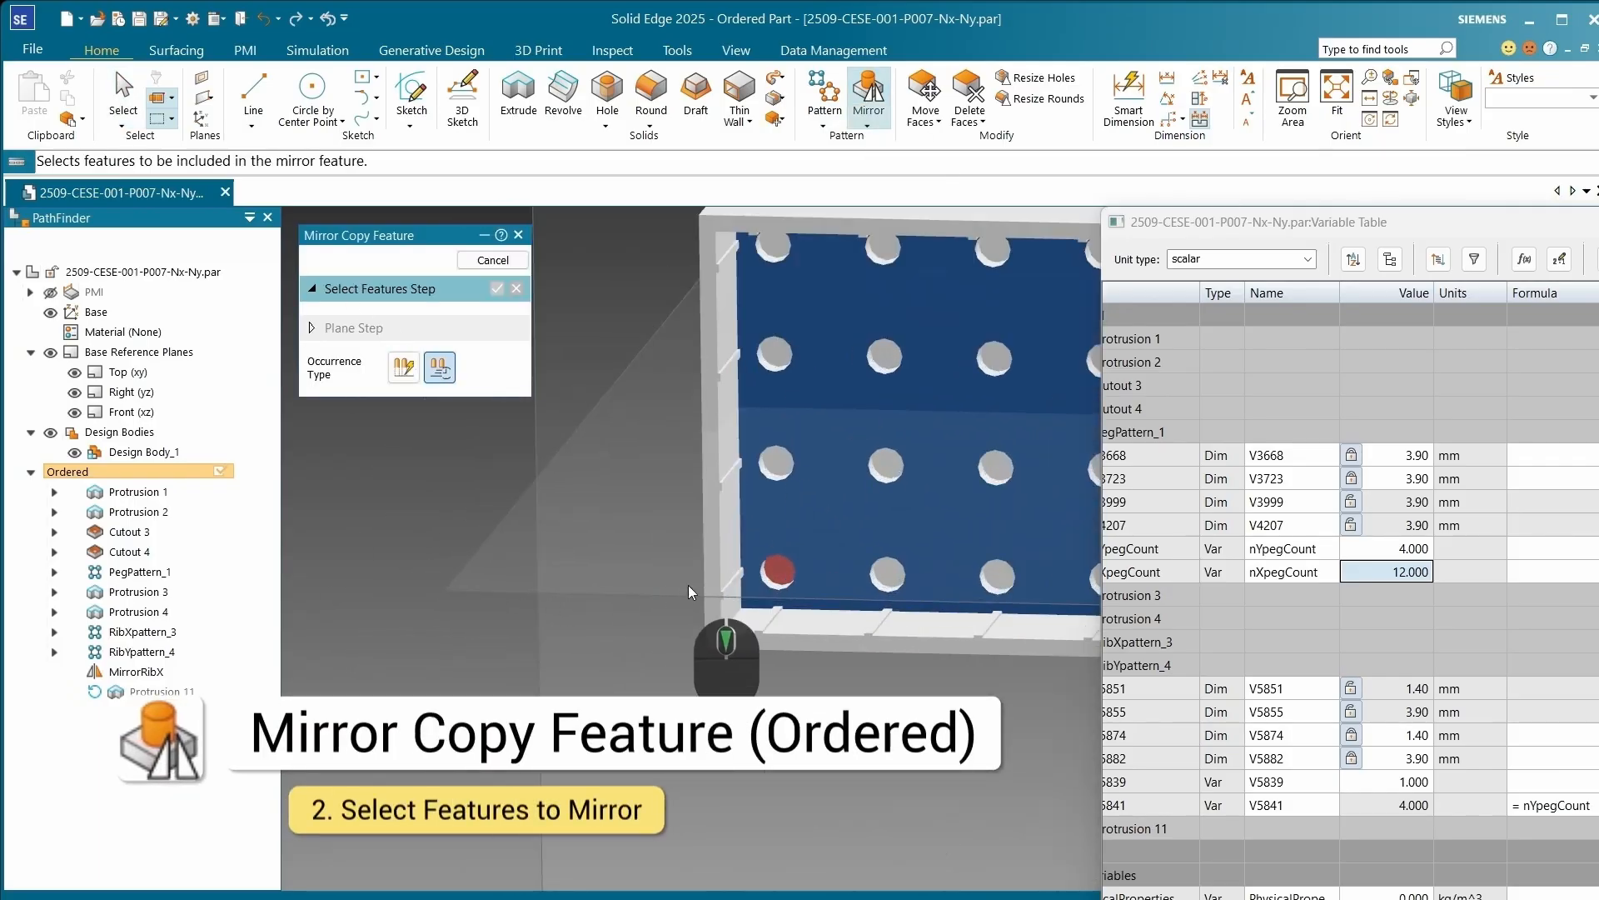
click(775, 603)
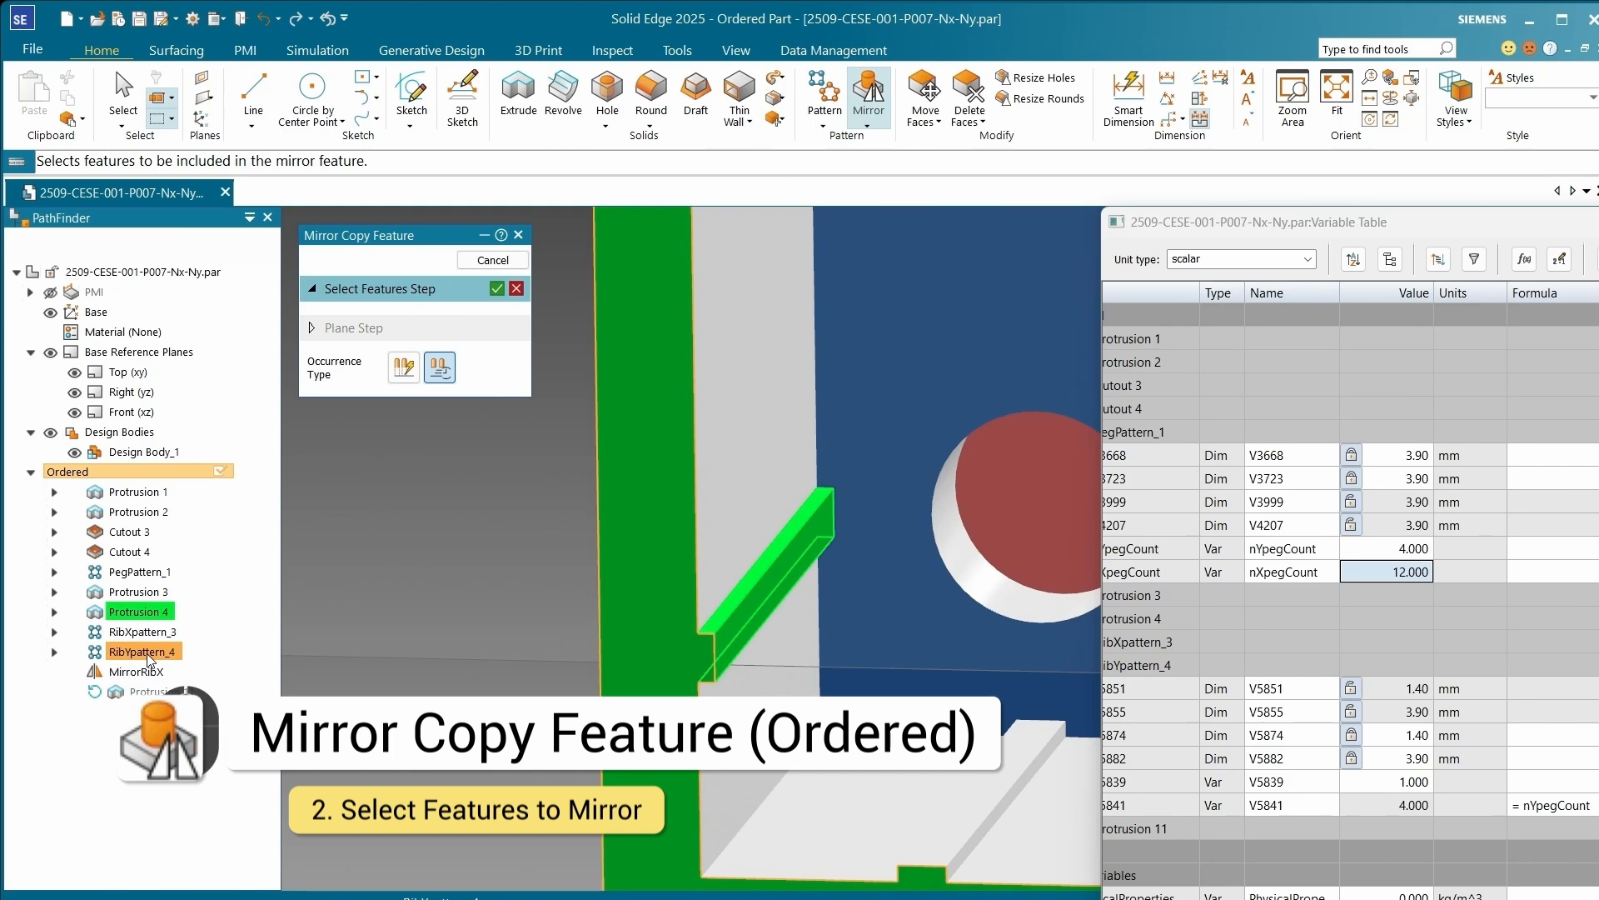
click(141, 651)
scroll(628, 421, up, 8)
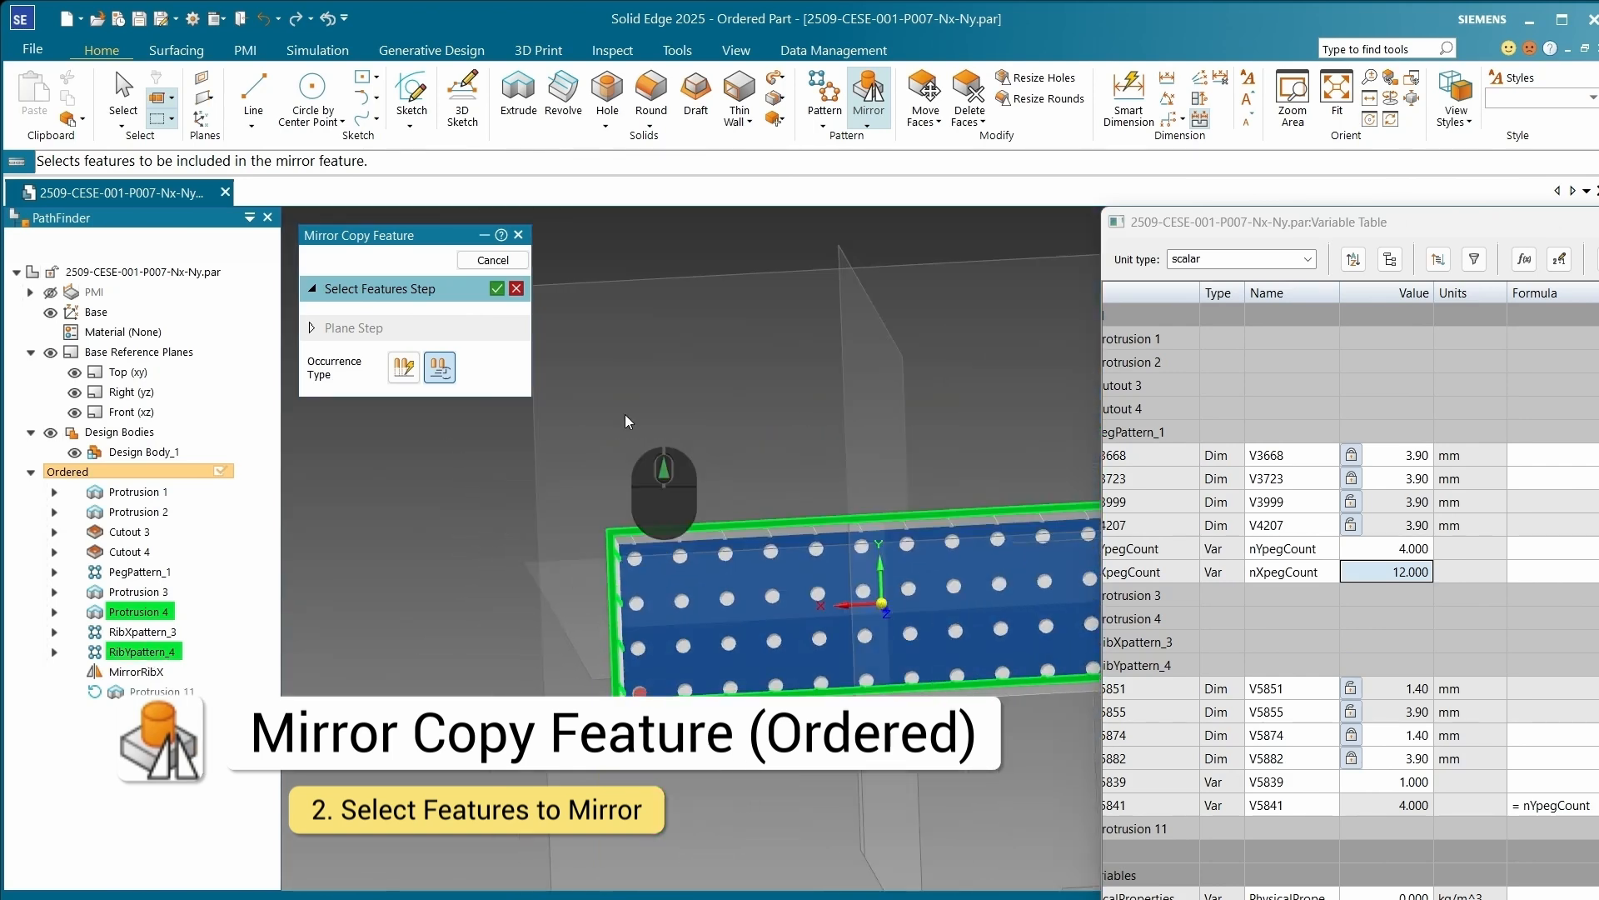
click(497, 288)
scroll(739, 410, up, 5)
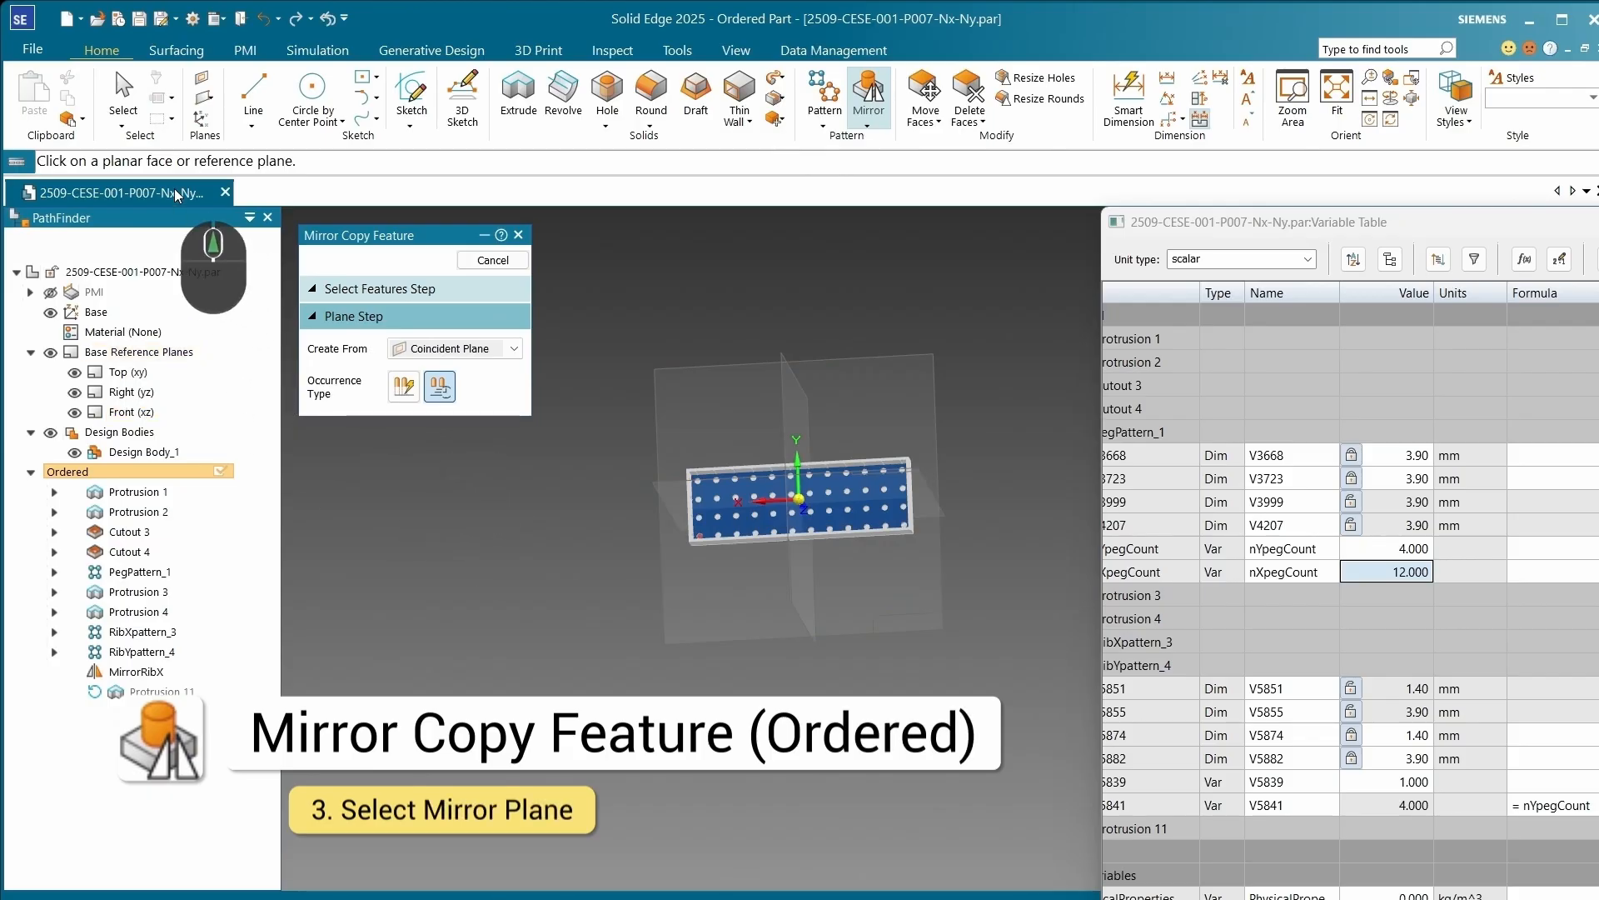
Step: Choose the Right (yz) reference plane as the mirror plane for the short-wall ribs
key(ctrl+4)
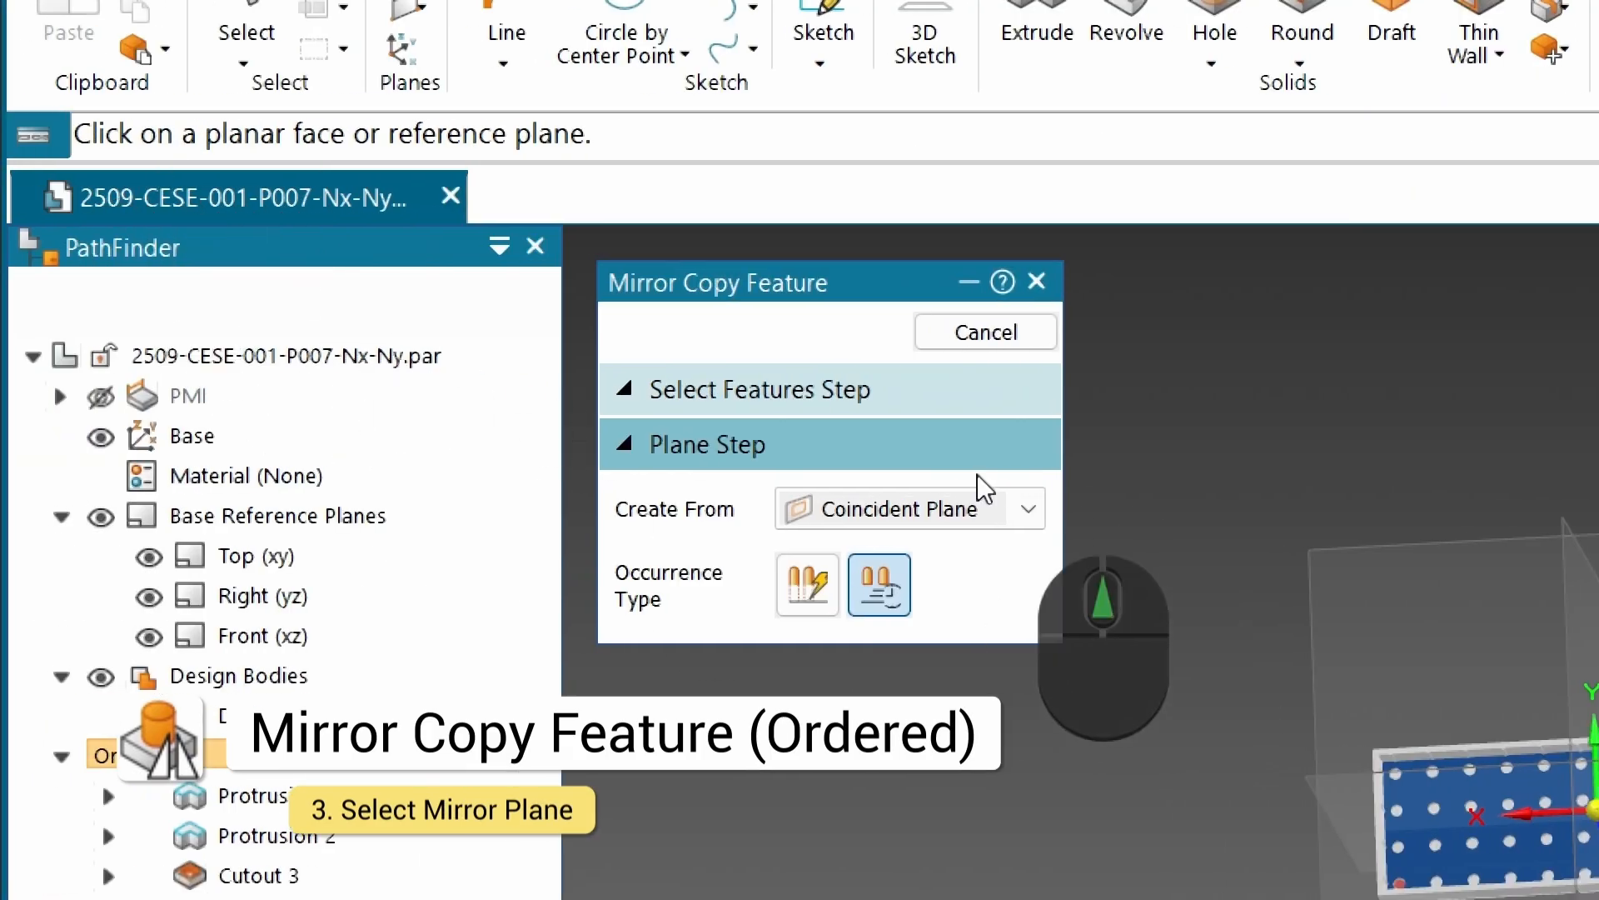
scroll(1117, 646, down, 5)
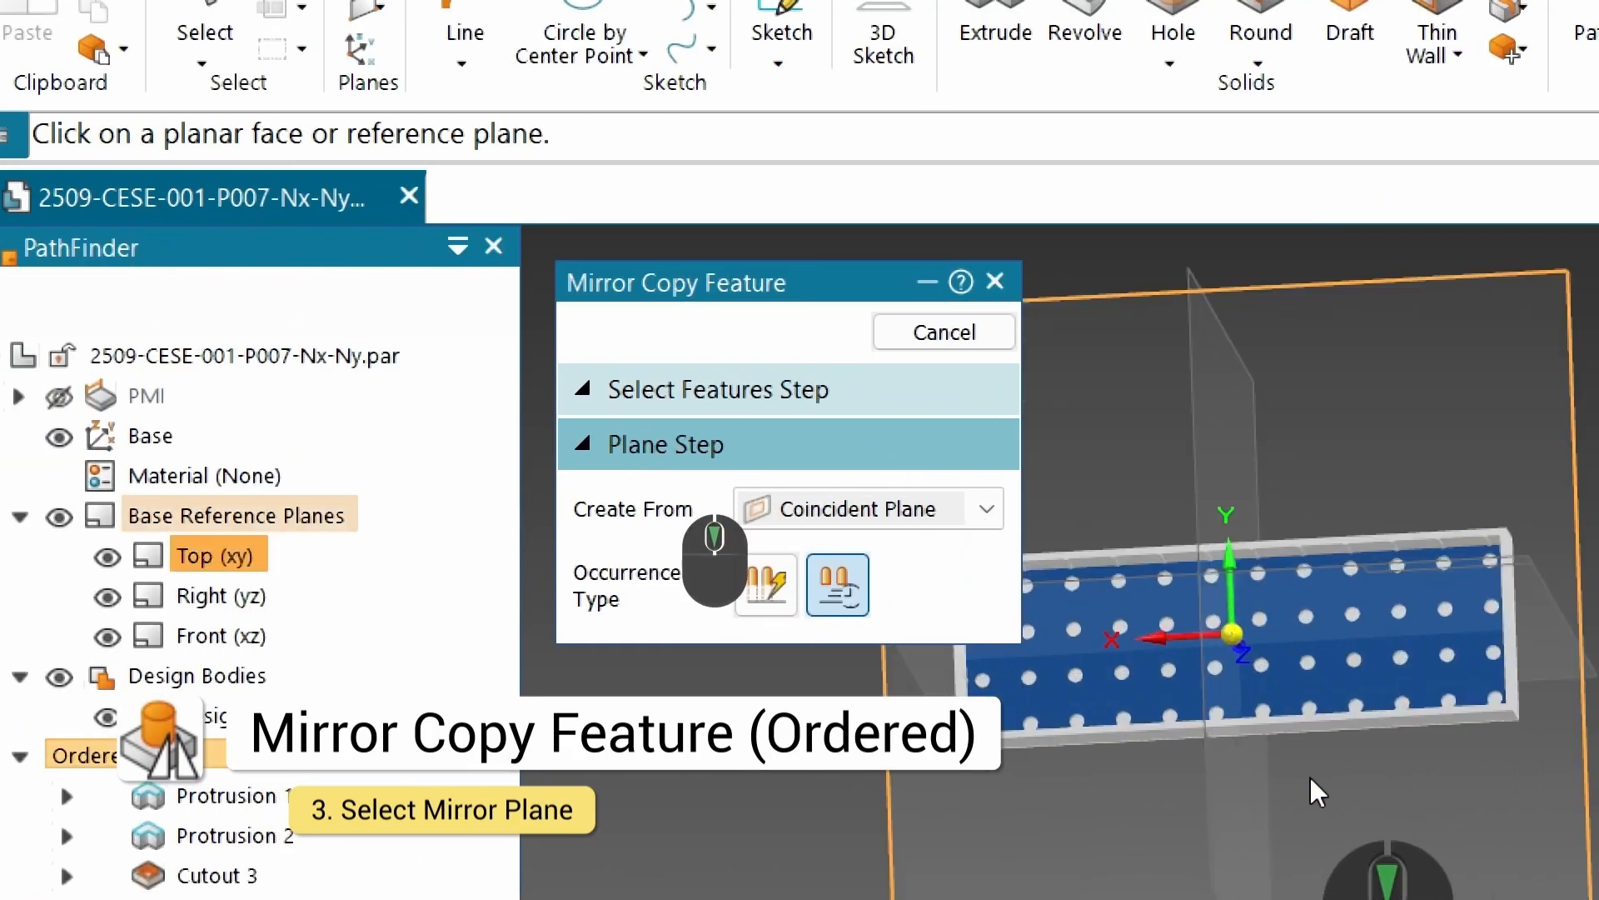
middle_drag(1316, 792, 1224, 600)
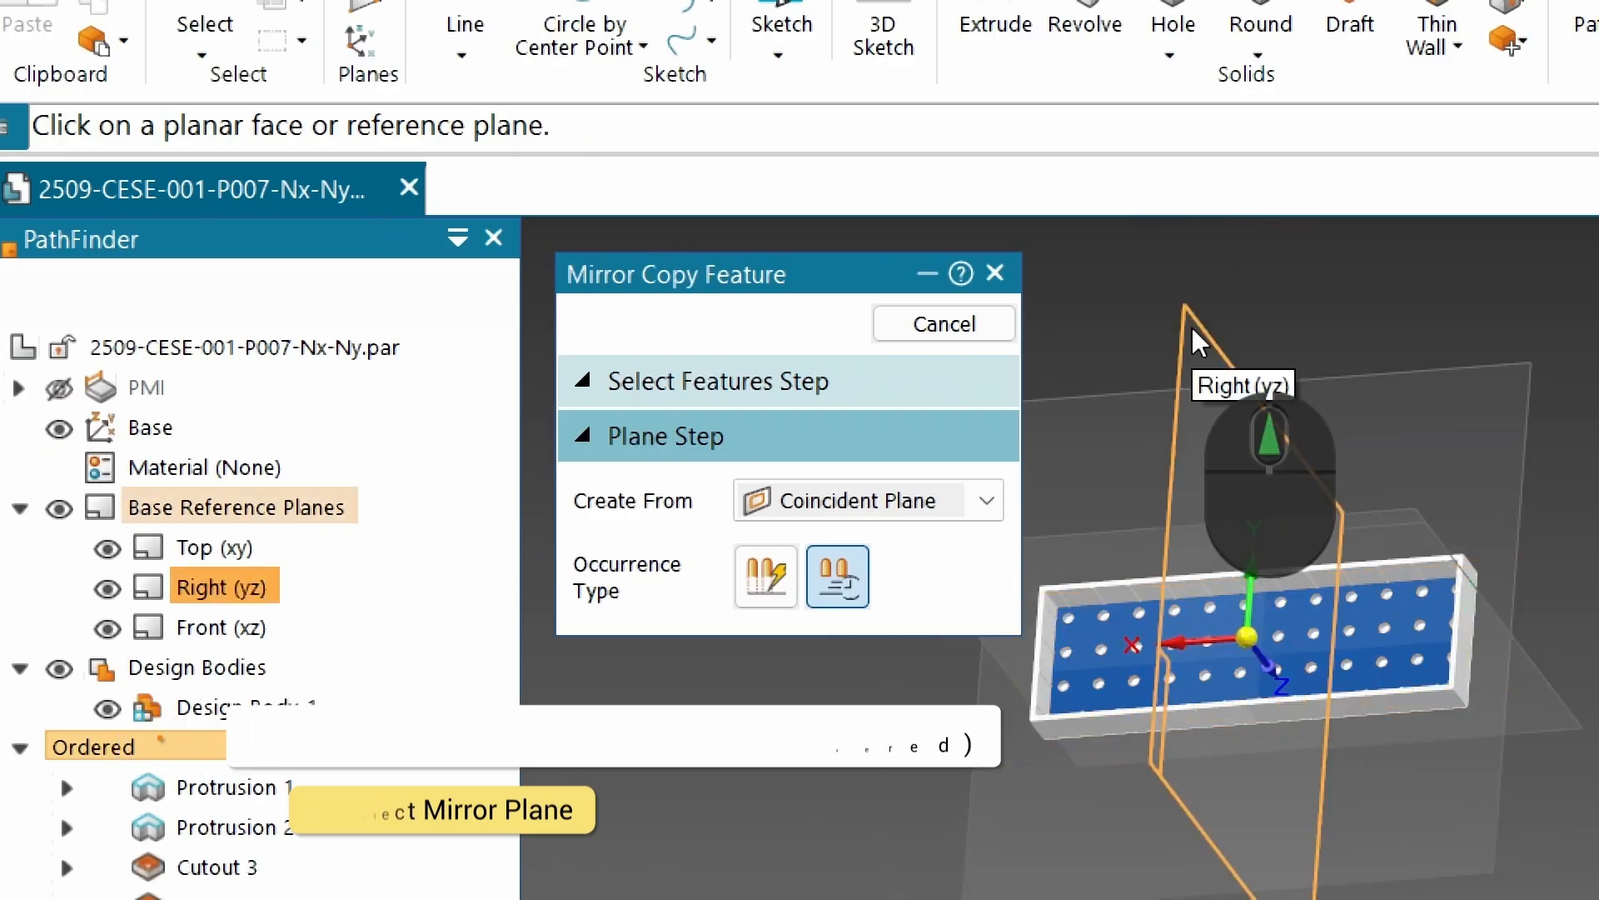
click(1192, 332)
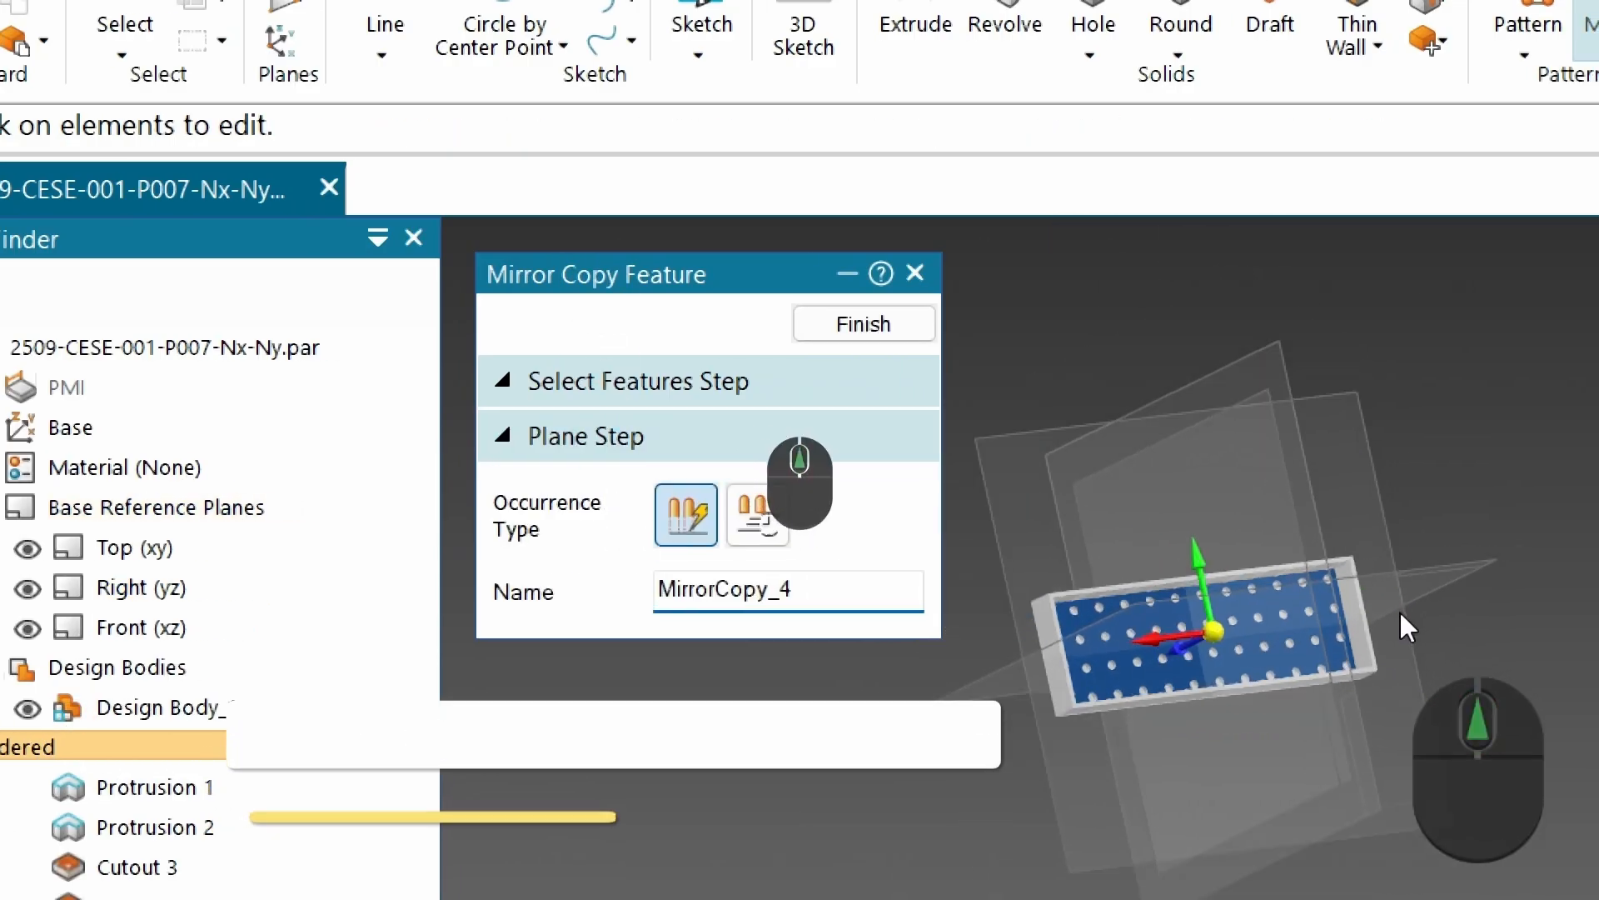
Step: Inspect the ribs on the opposite short wall, name the mirror copy MirrorRib& and finish it
scroll(1399, 624, down, 4)
scroll(1386, 633, down, 3)
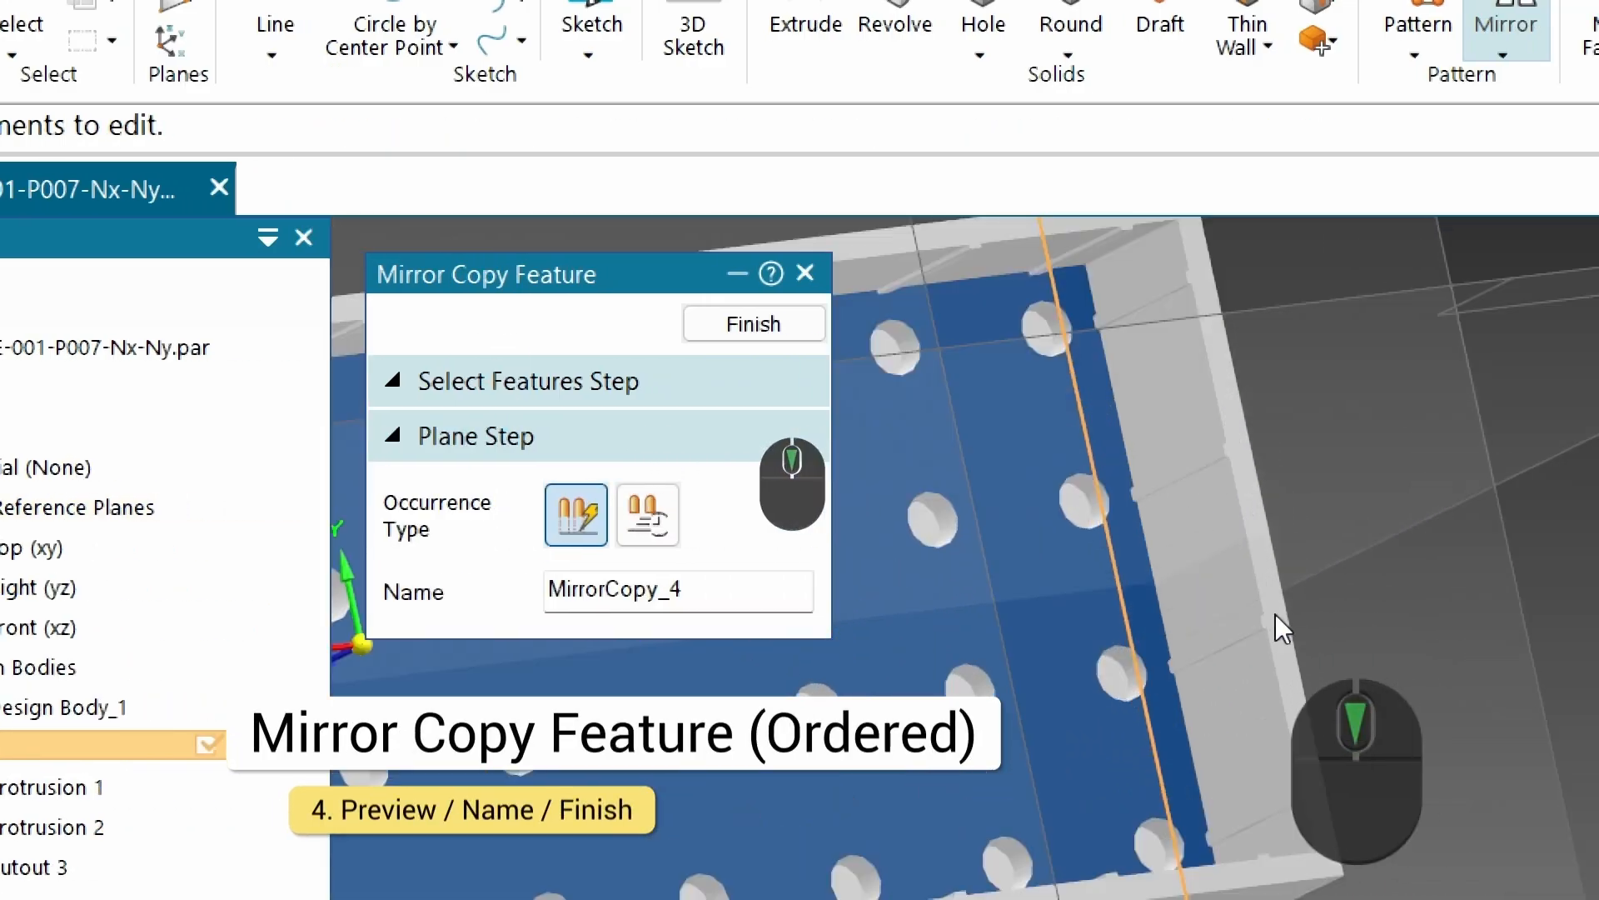
scroll(1366, 650, up, 3)
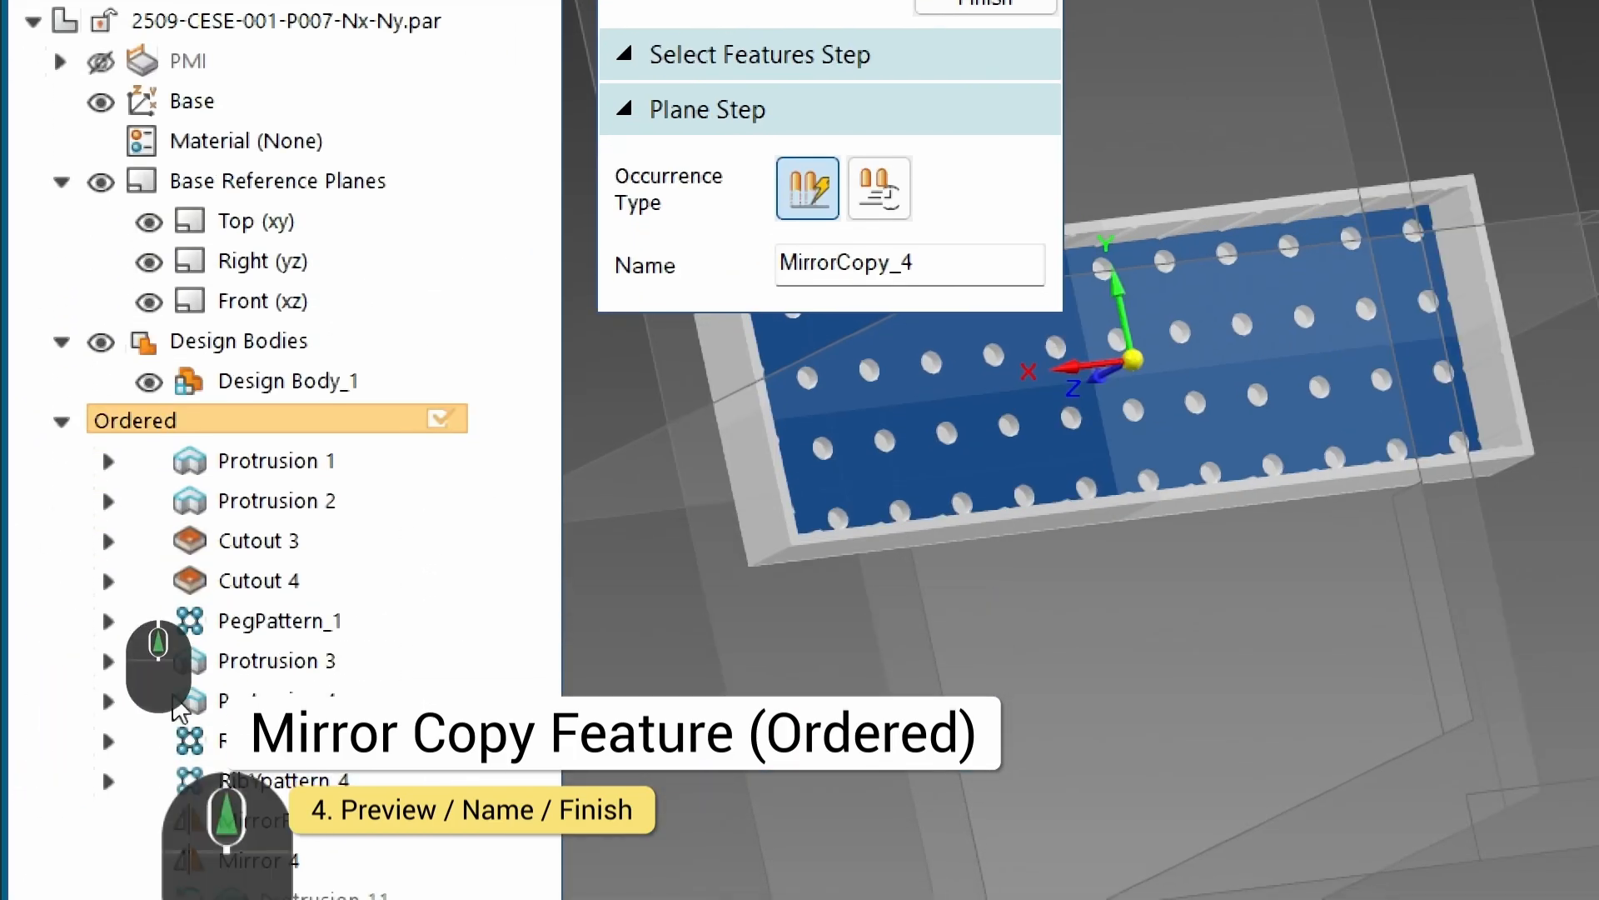
drag(944, 265, 837, 265)
text(Rib&)
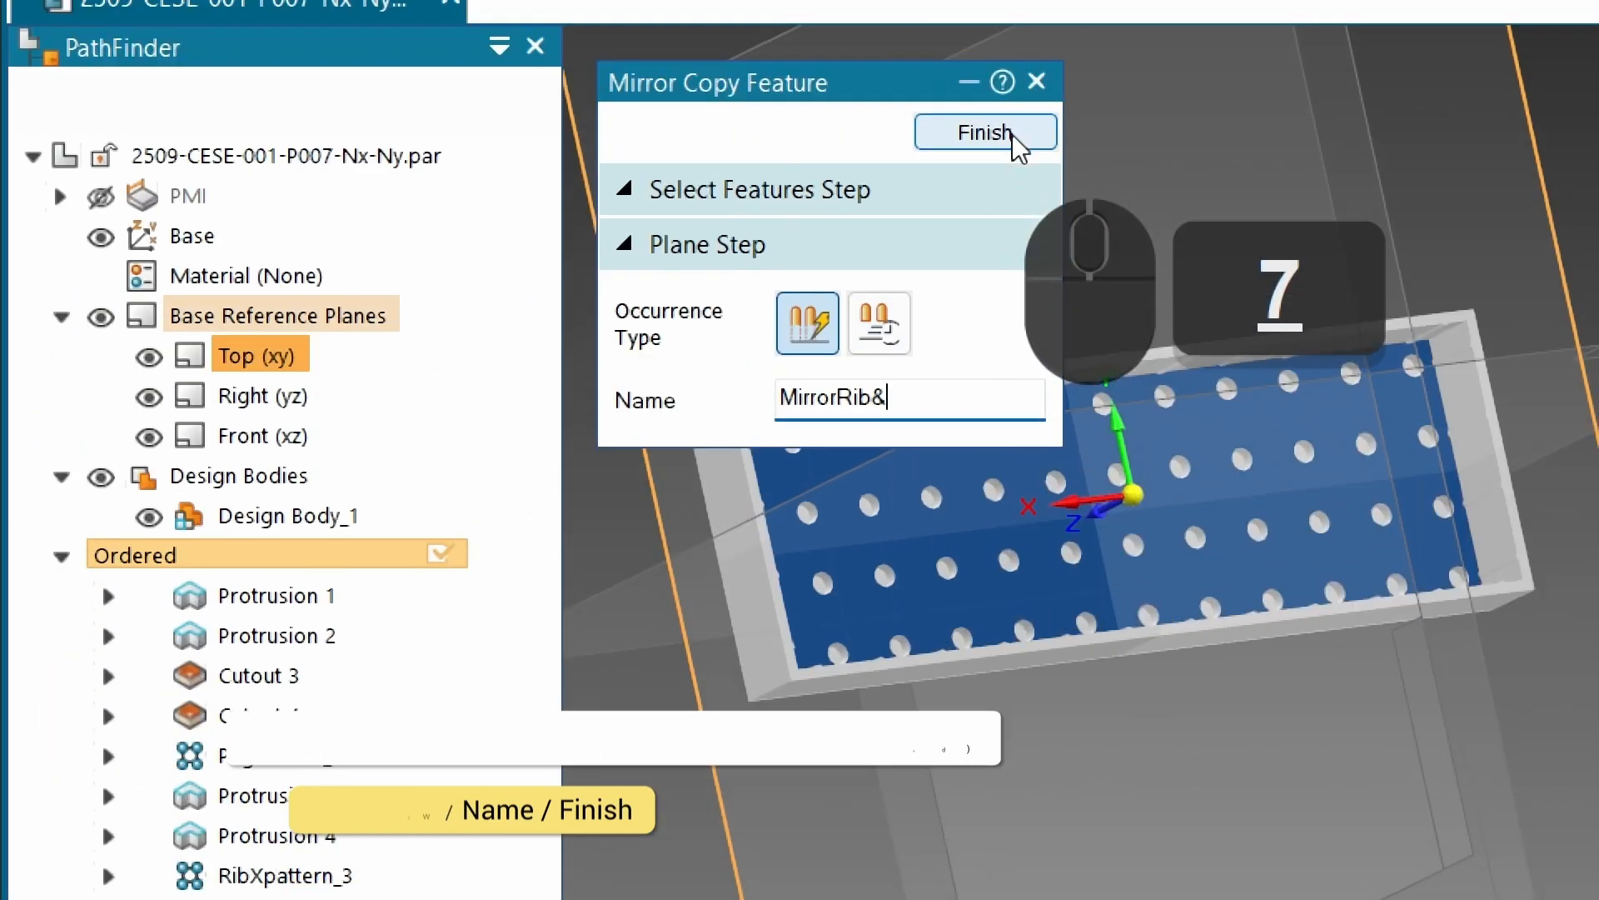
click(1011, 5)
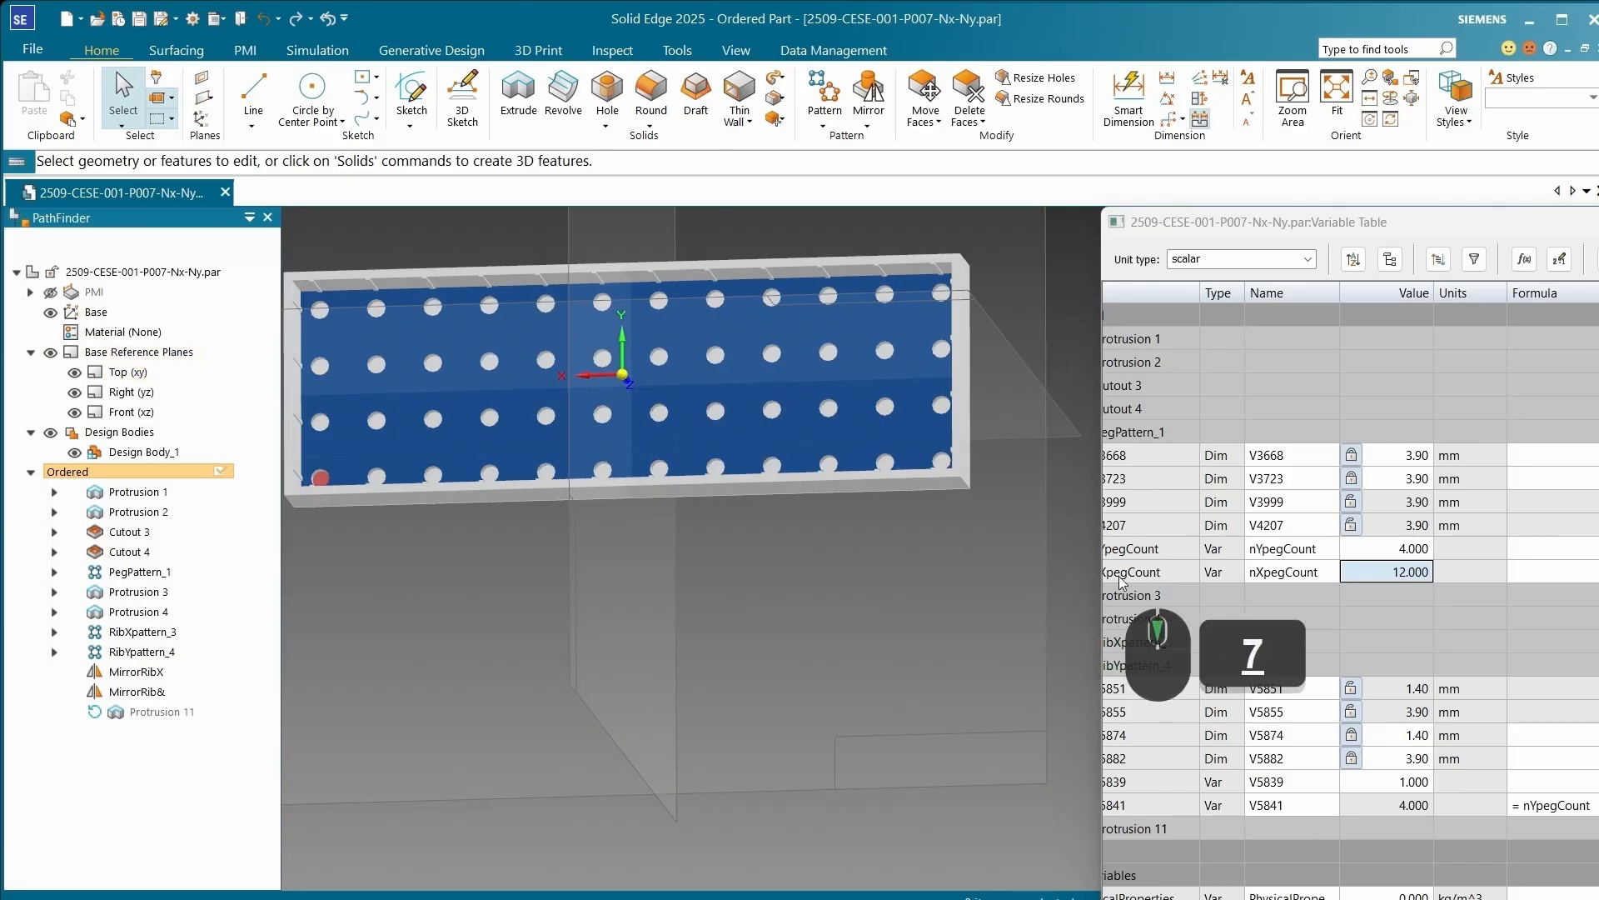
Step: Set nYpegCount to 7 and nXpegCount to 8 in PegPattern_1 and check the mirrored ribs on the resized frame
click(1410, 552)
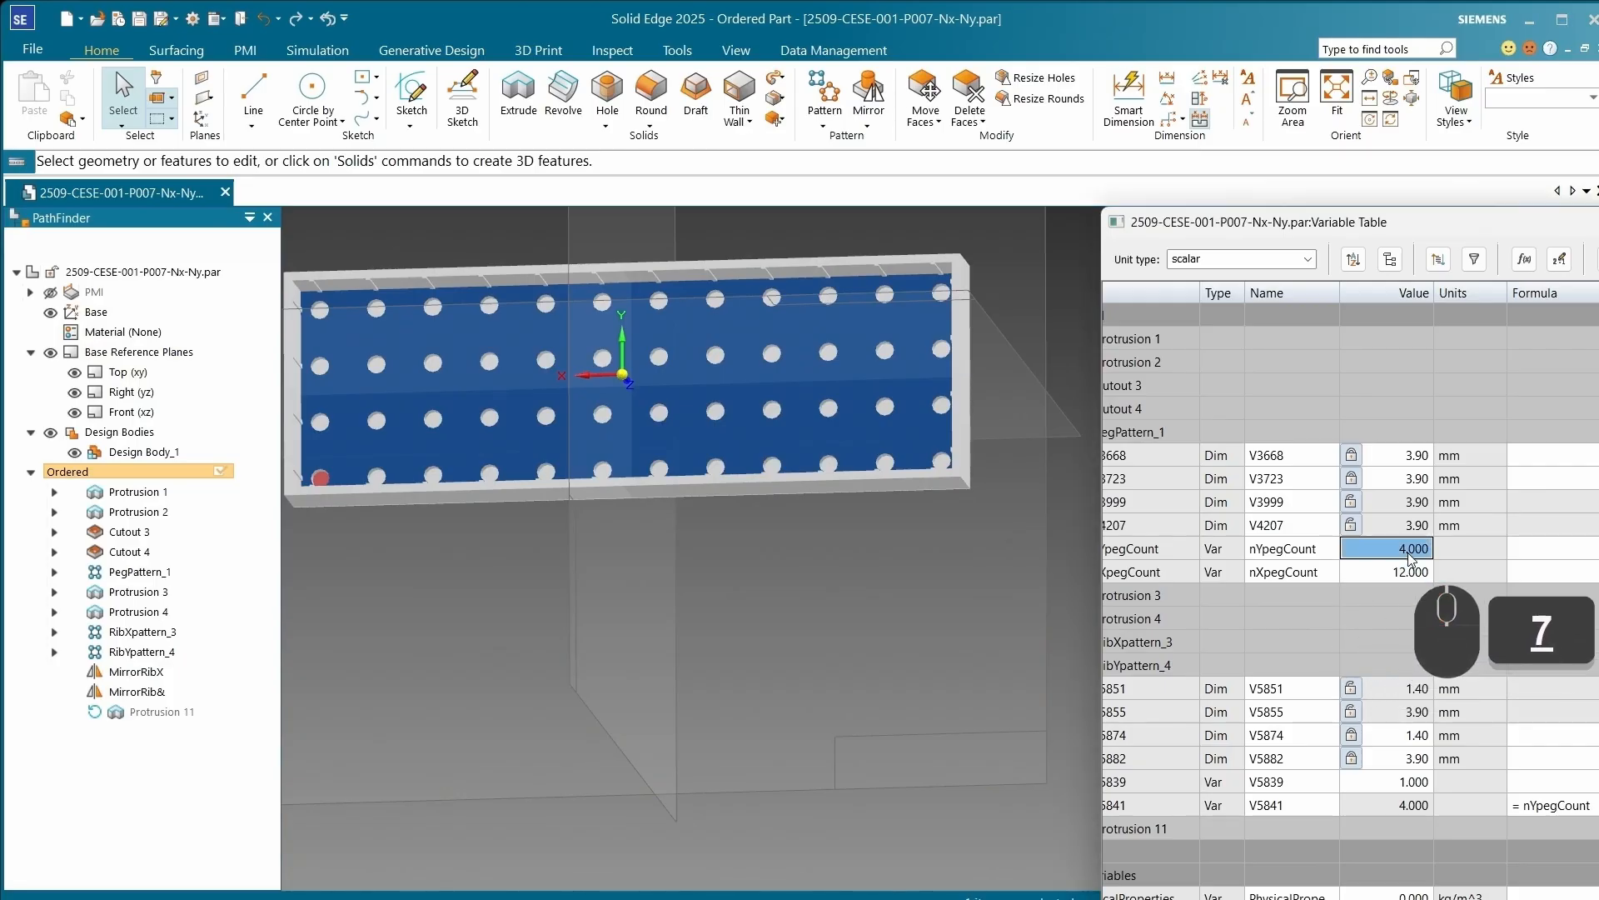
text(7)
key(Return)
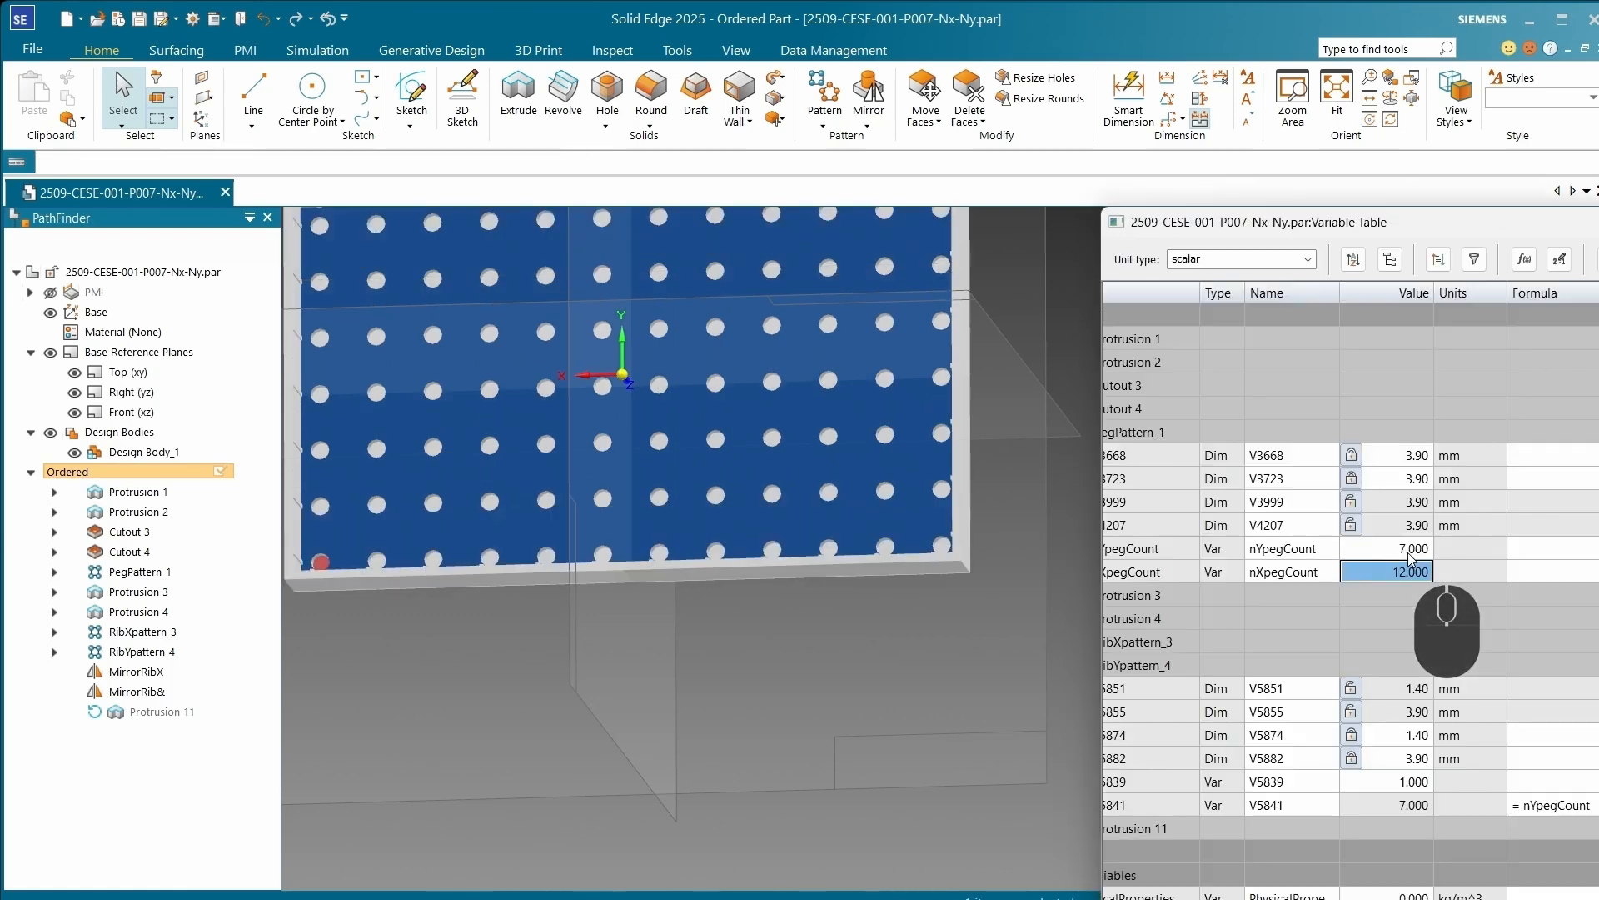
text(8)
key(Return)
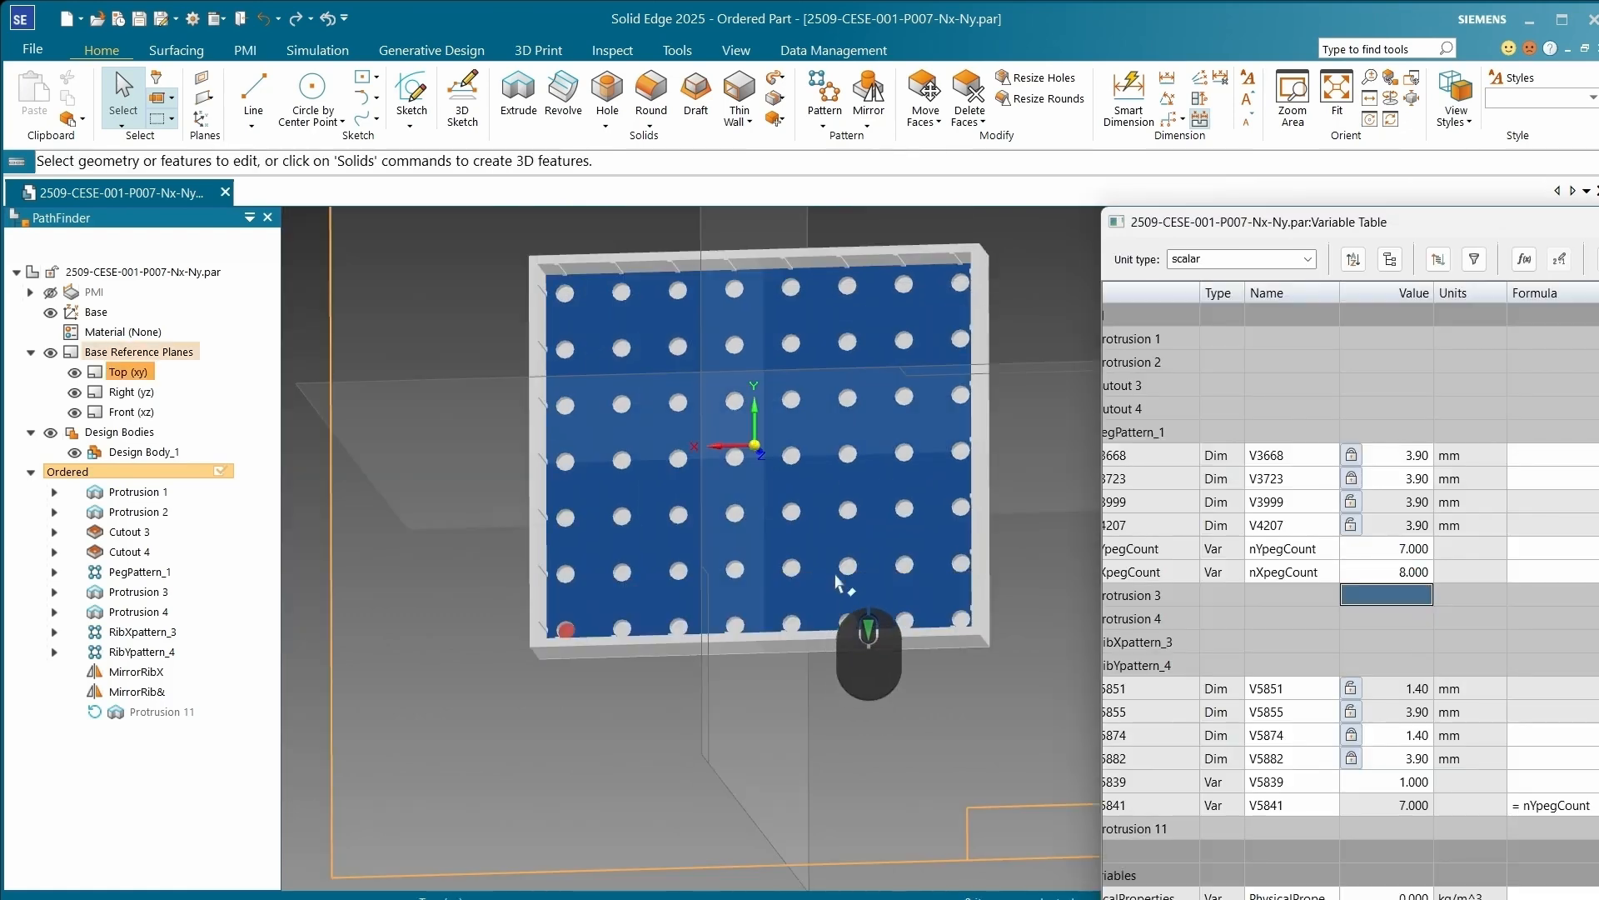
scroll(833, 591, up, 2)
scroll(642, 652, down, 5)
scroll(642, 650, up, 3)
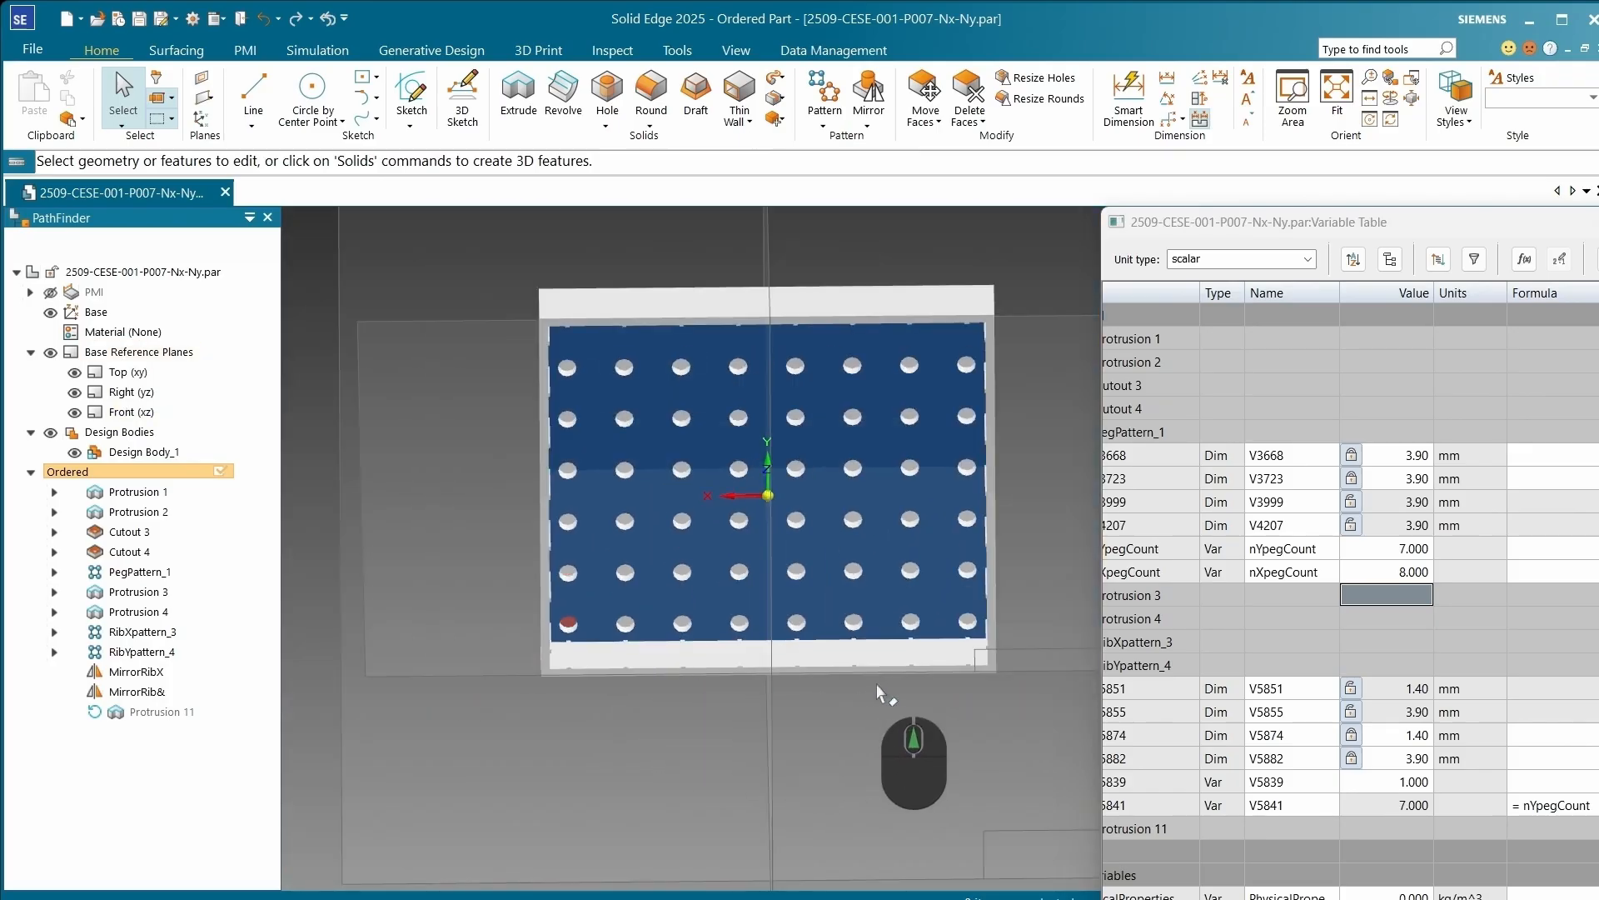
scroll(971, 668, down, 2)
scroll(895, 714, up, 1)
middle_drag(895, 715, 791, 583)
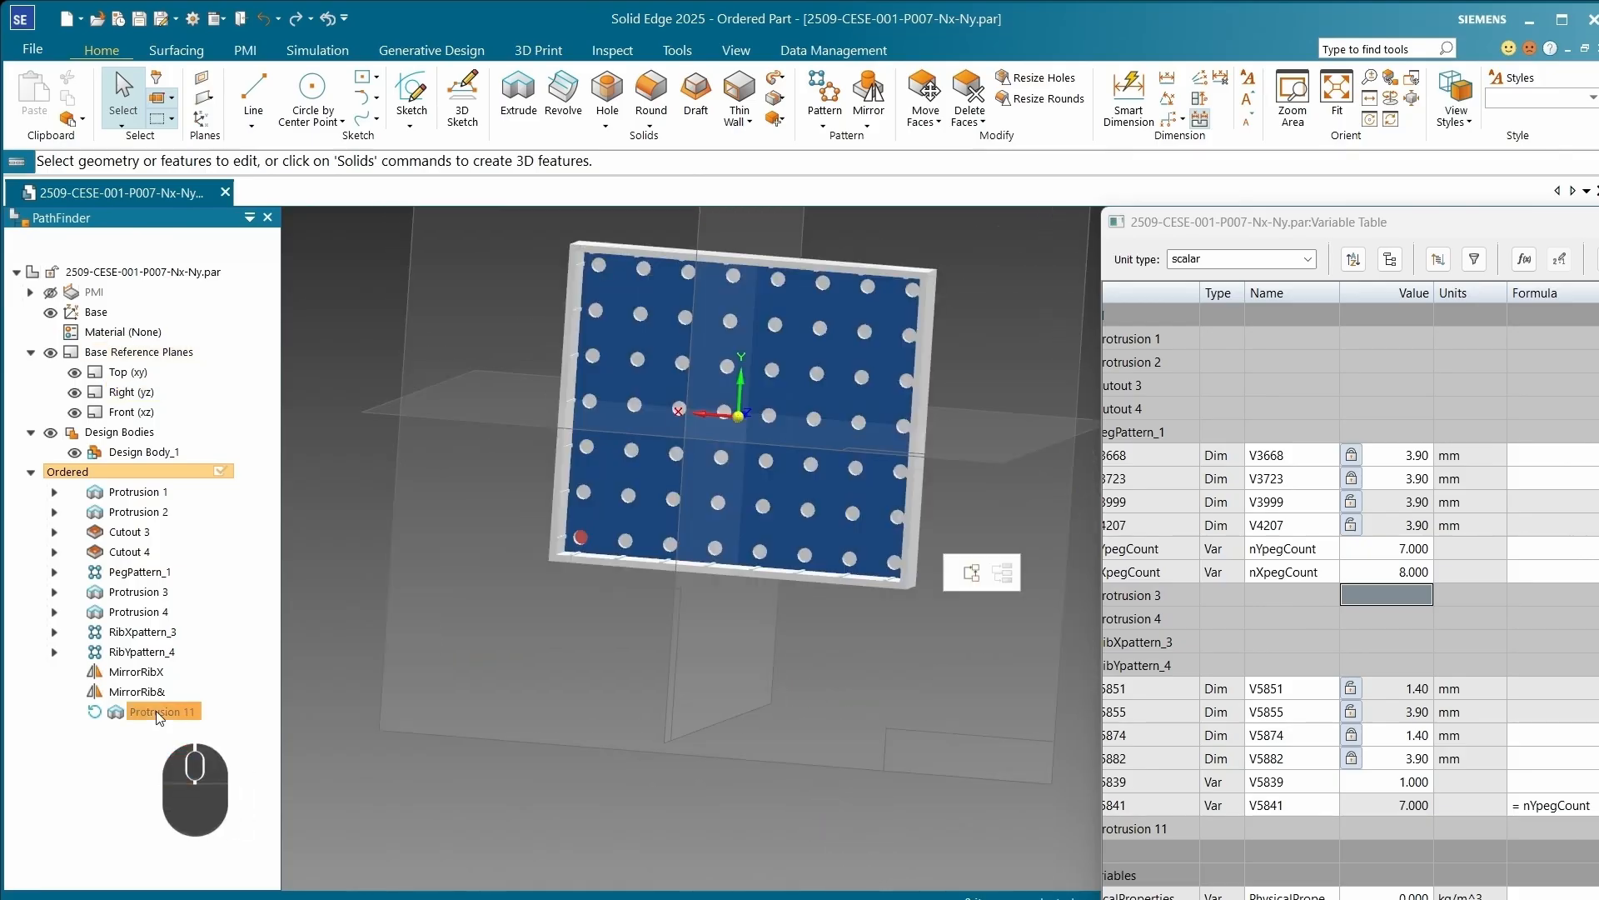
Step: Roll the ordered history forward to Protrusion 11 and inspect the ring at the centre of the part
right_click(159, 718)
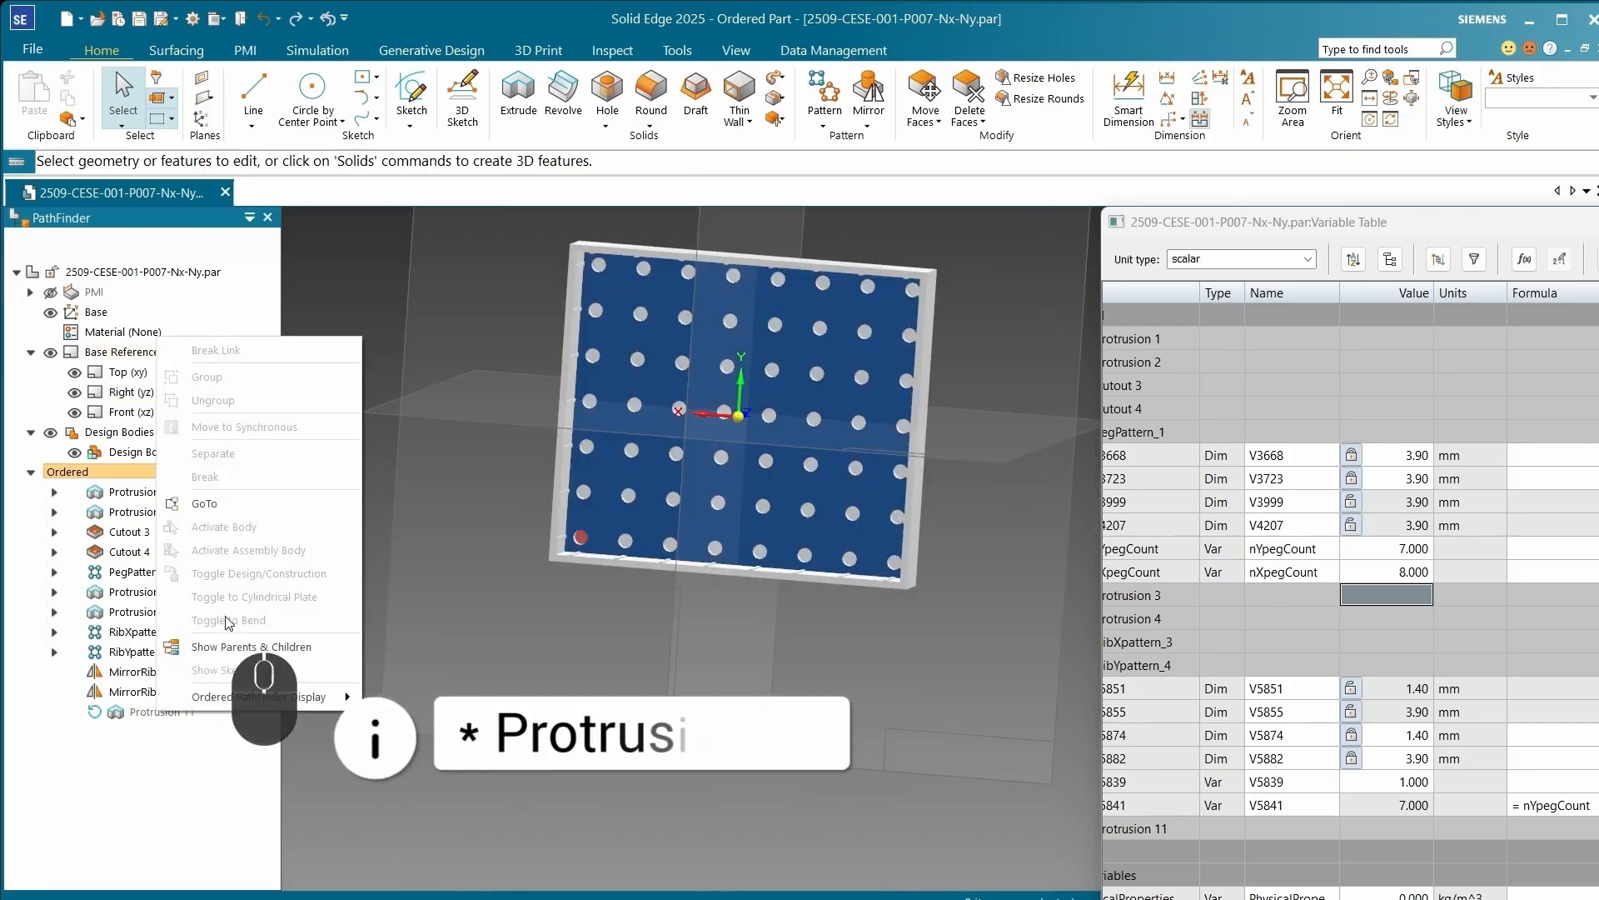
click(201, 502)
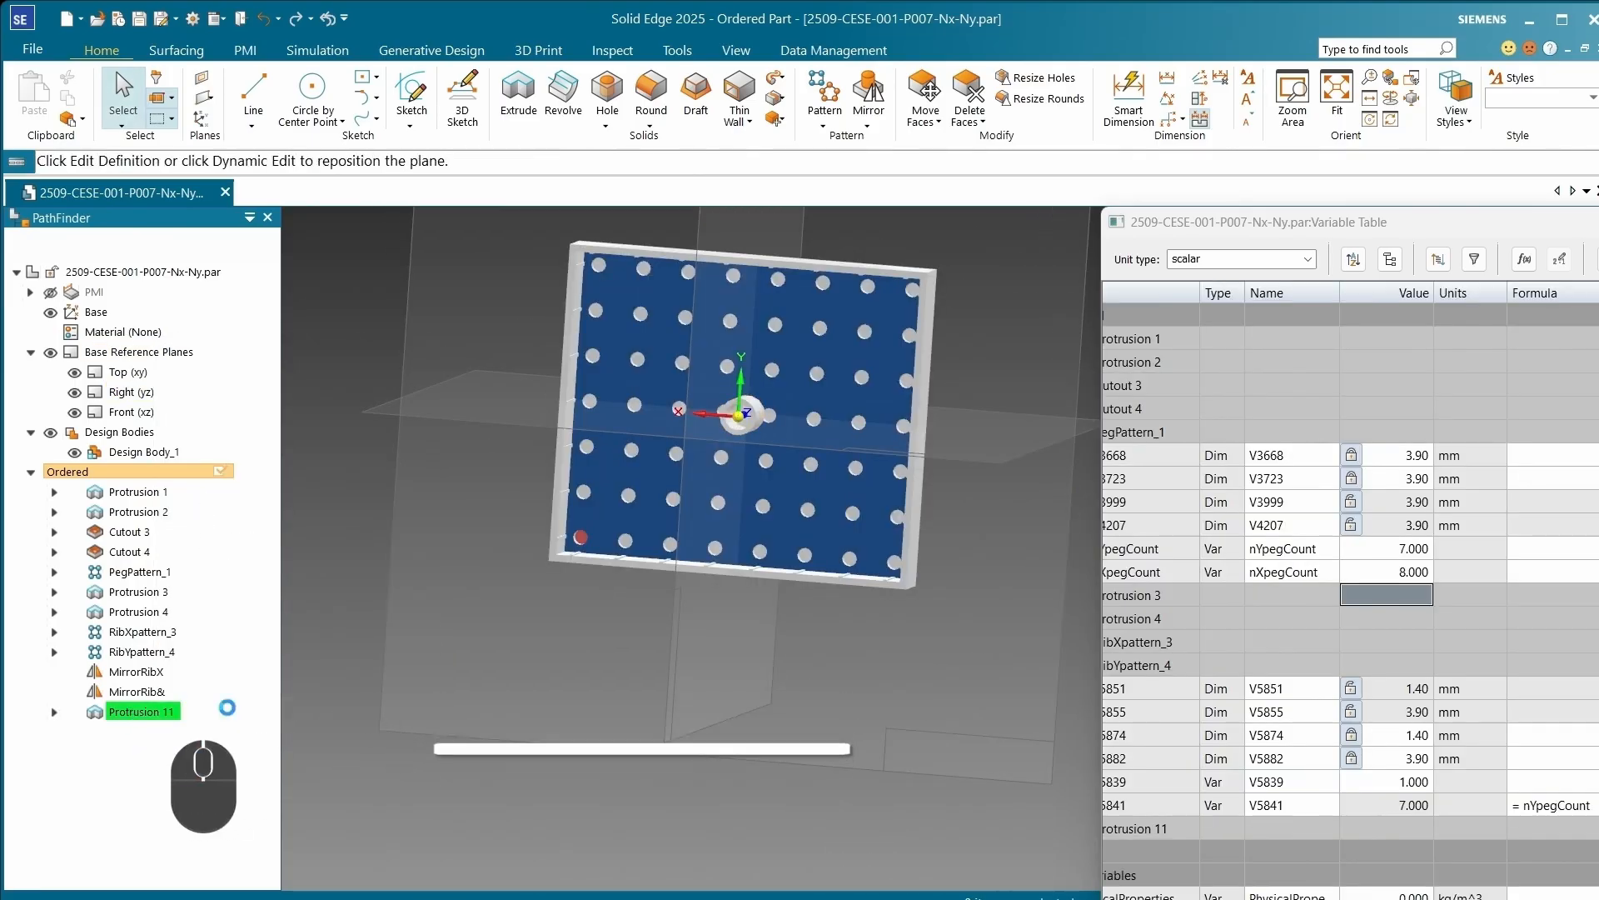
scroll(752, 593, up, 3)
scroll(733, 543, down, 5)
middle_drag(733, 543, 785, 497)
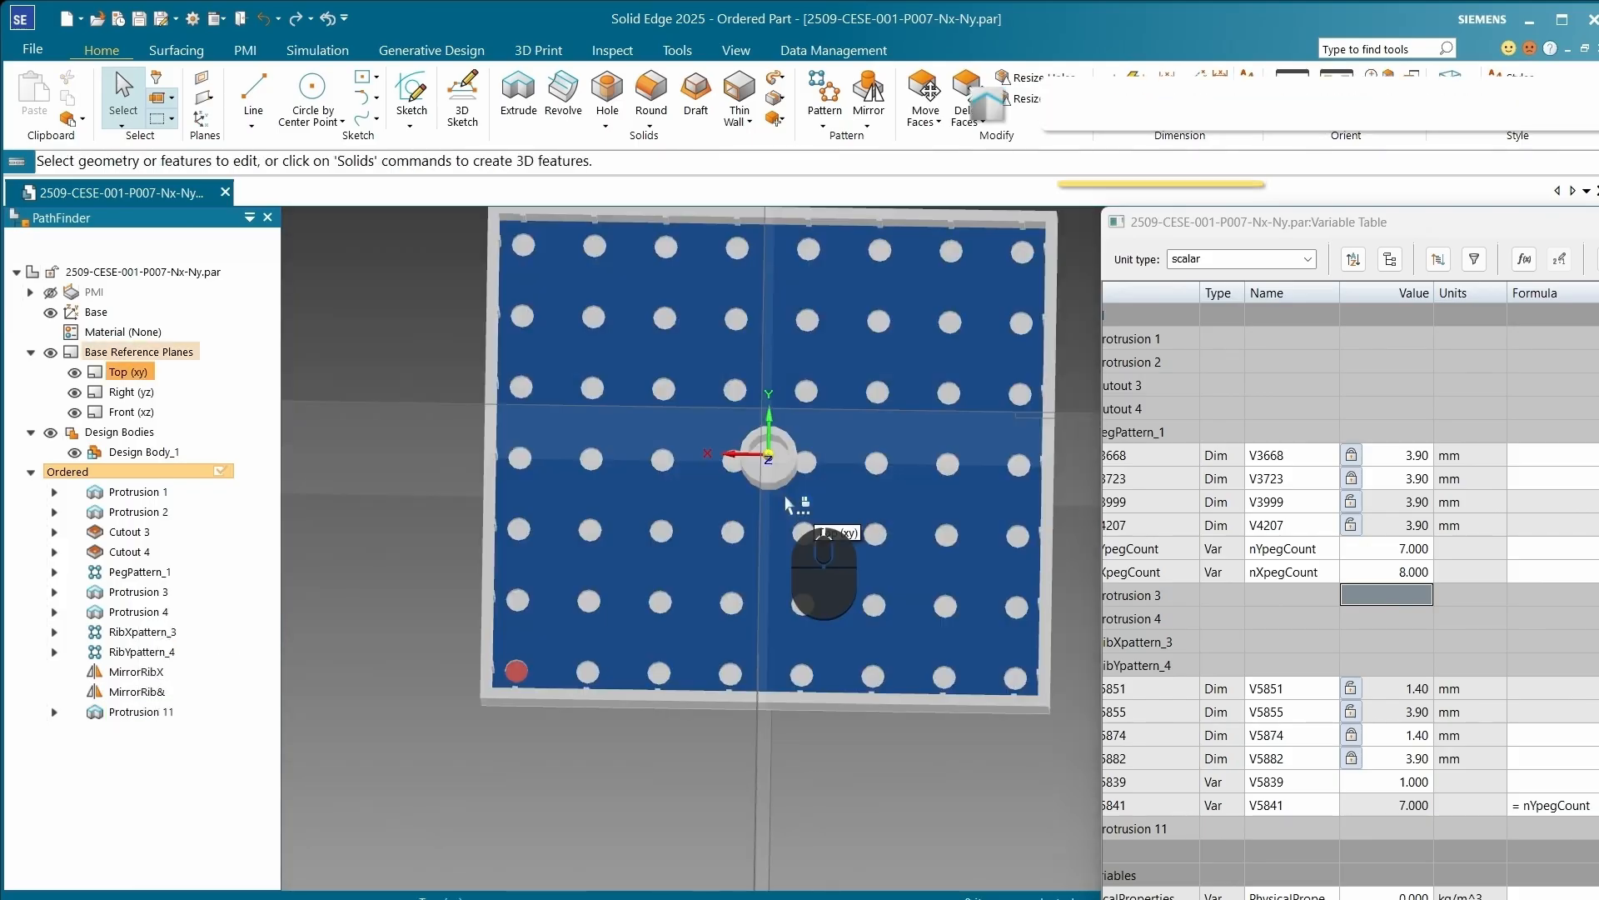
Step: Move the Variable Table off the model and open Profile 22 of Protrusion 11 for editing
drag(1178, 225, 1598, 246)
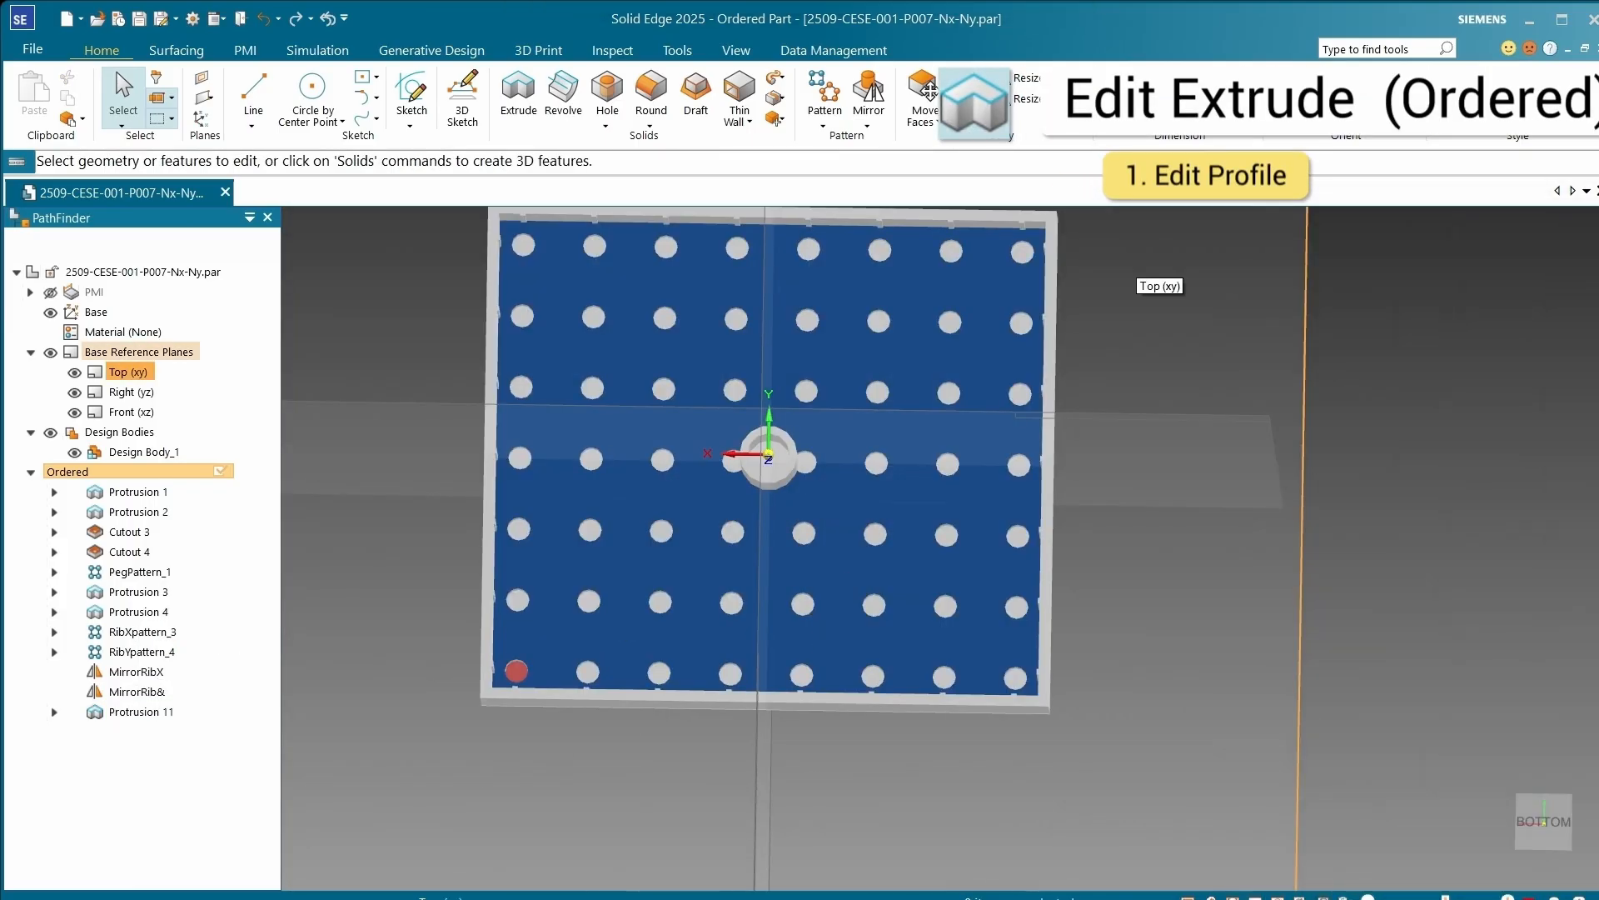
click(55, 716)
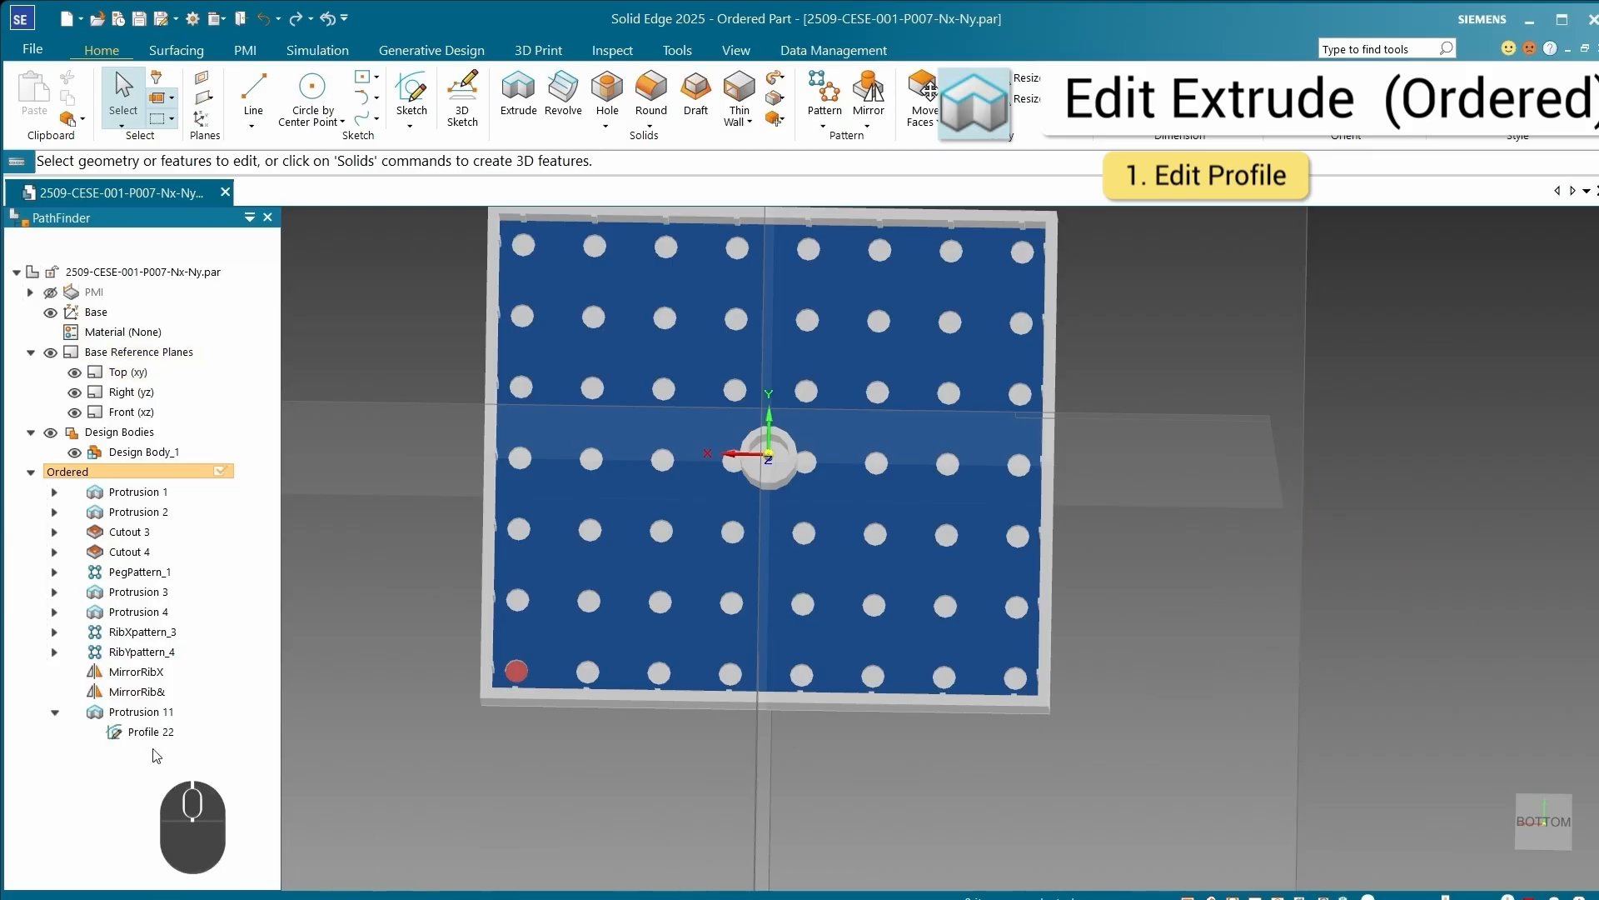
click(141, 733)
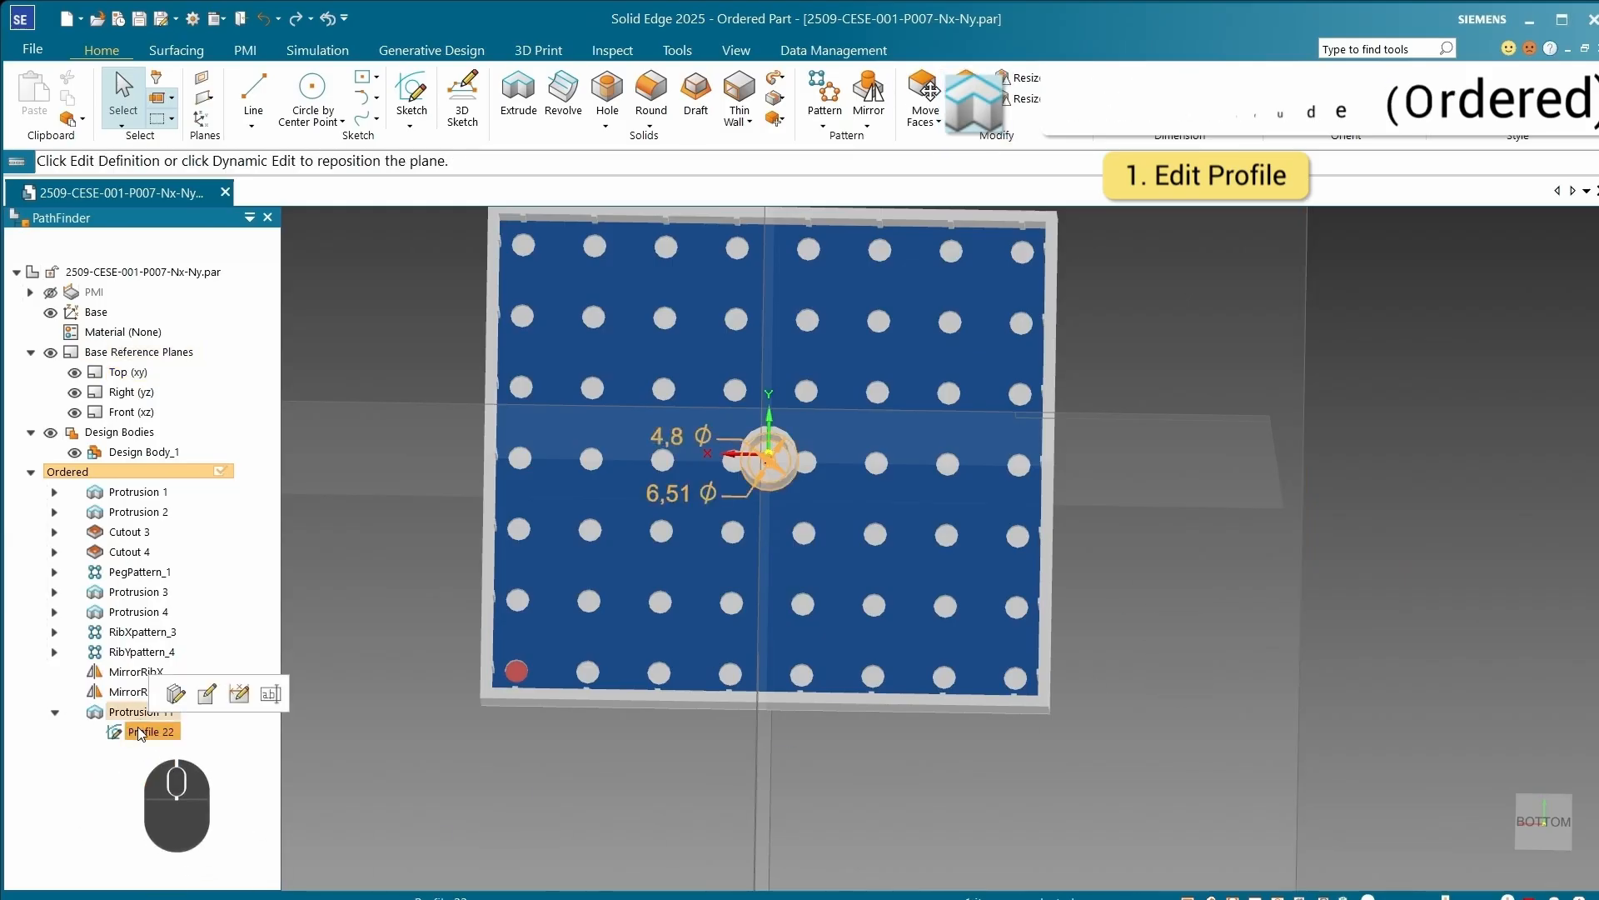
click(206, 693)
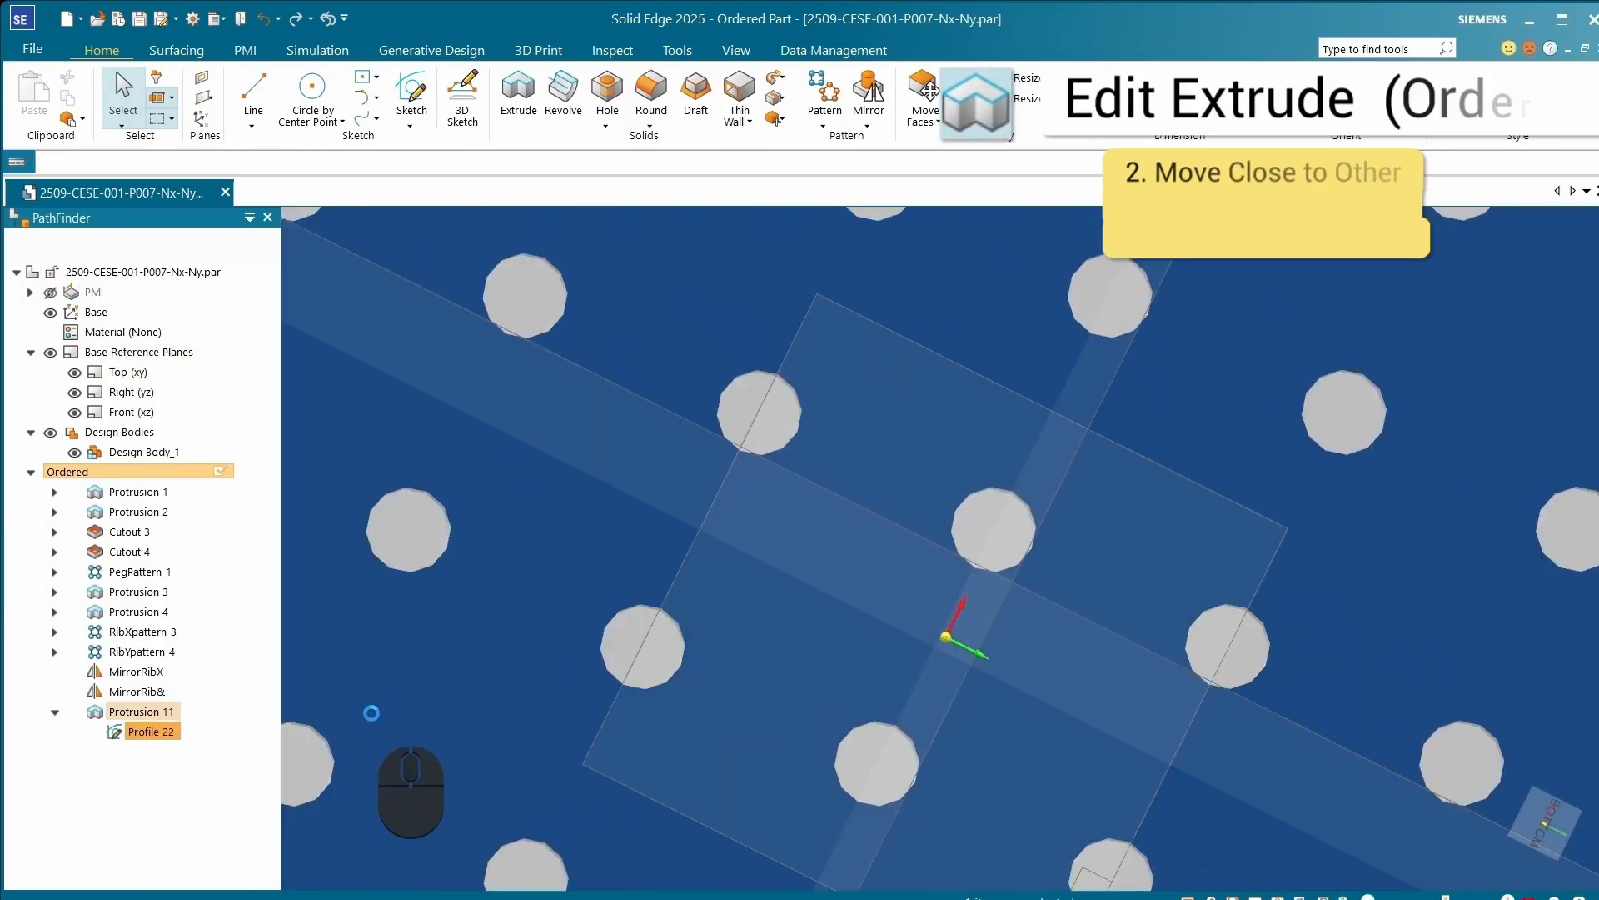
scroll(648, 640, up, 5)
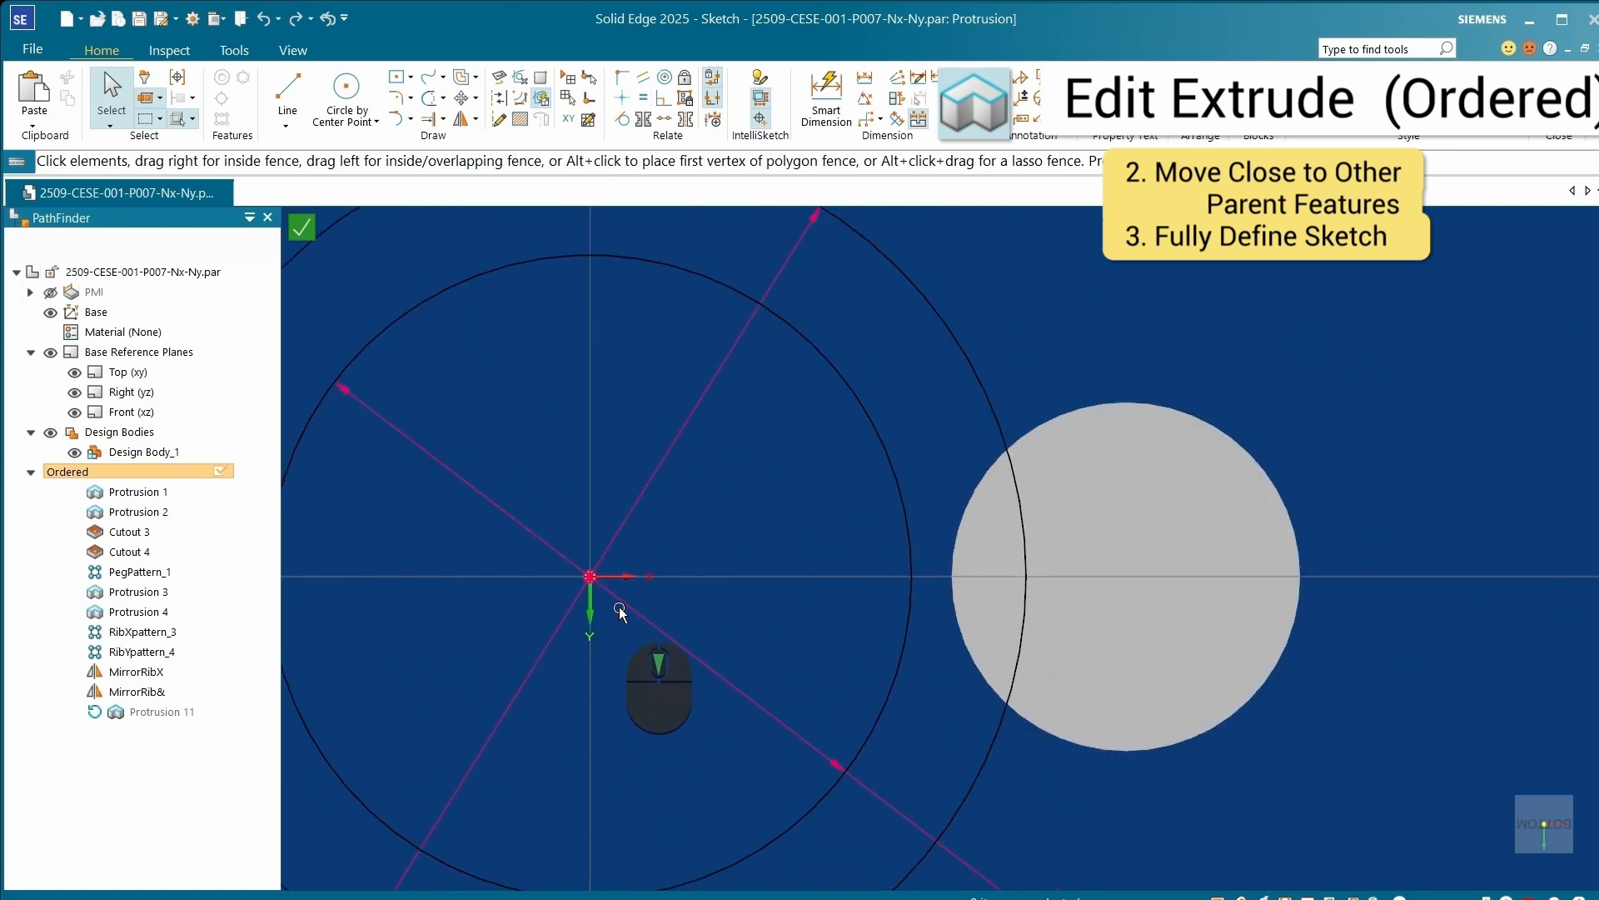
scroll(621, 612, down, 5)
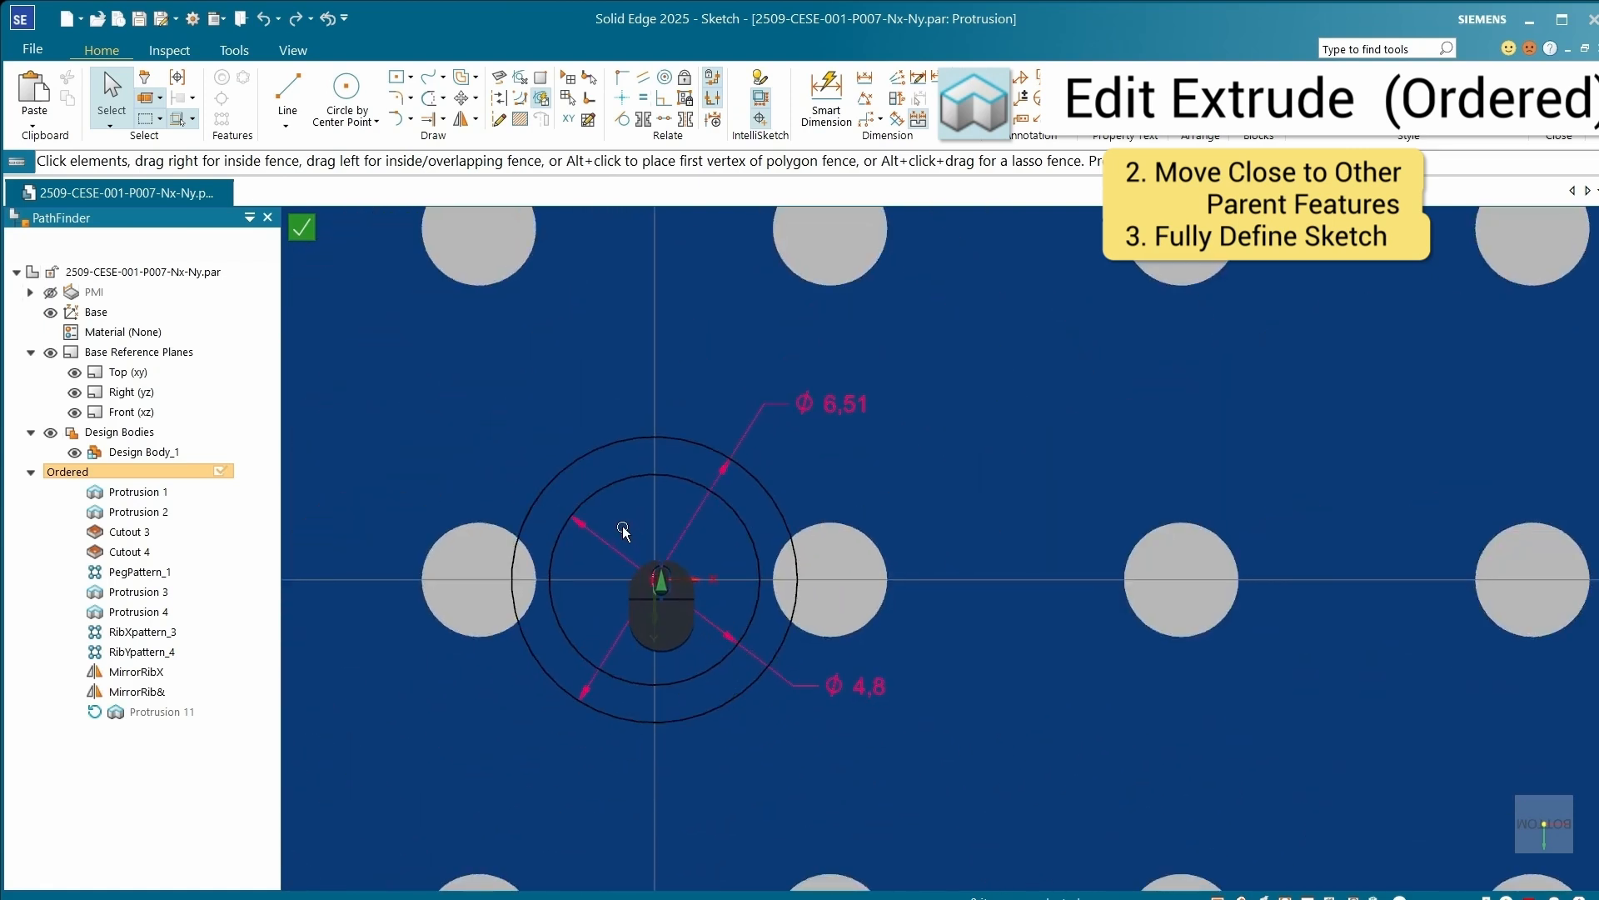
Step: Delete the relationships that tie the two ring circles to the sketch origin
drag(715, 643, 714, 643)
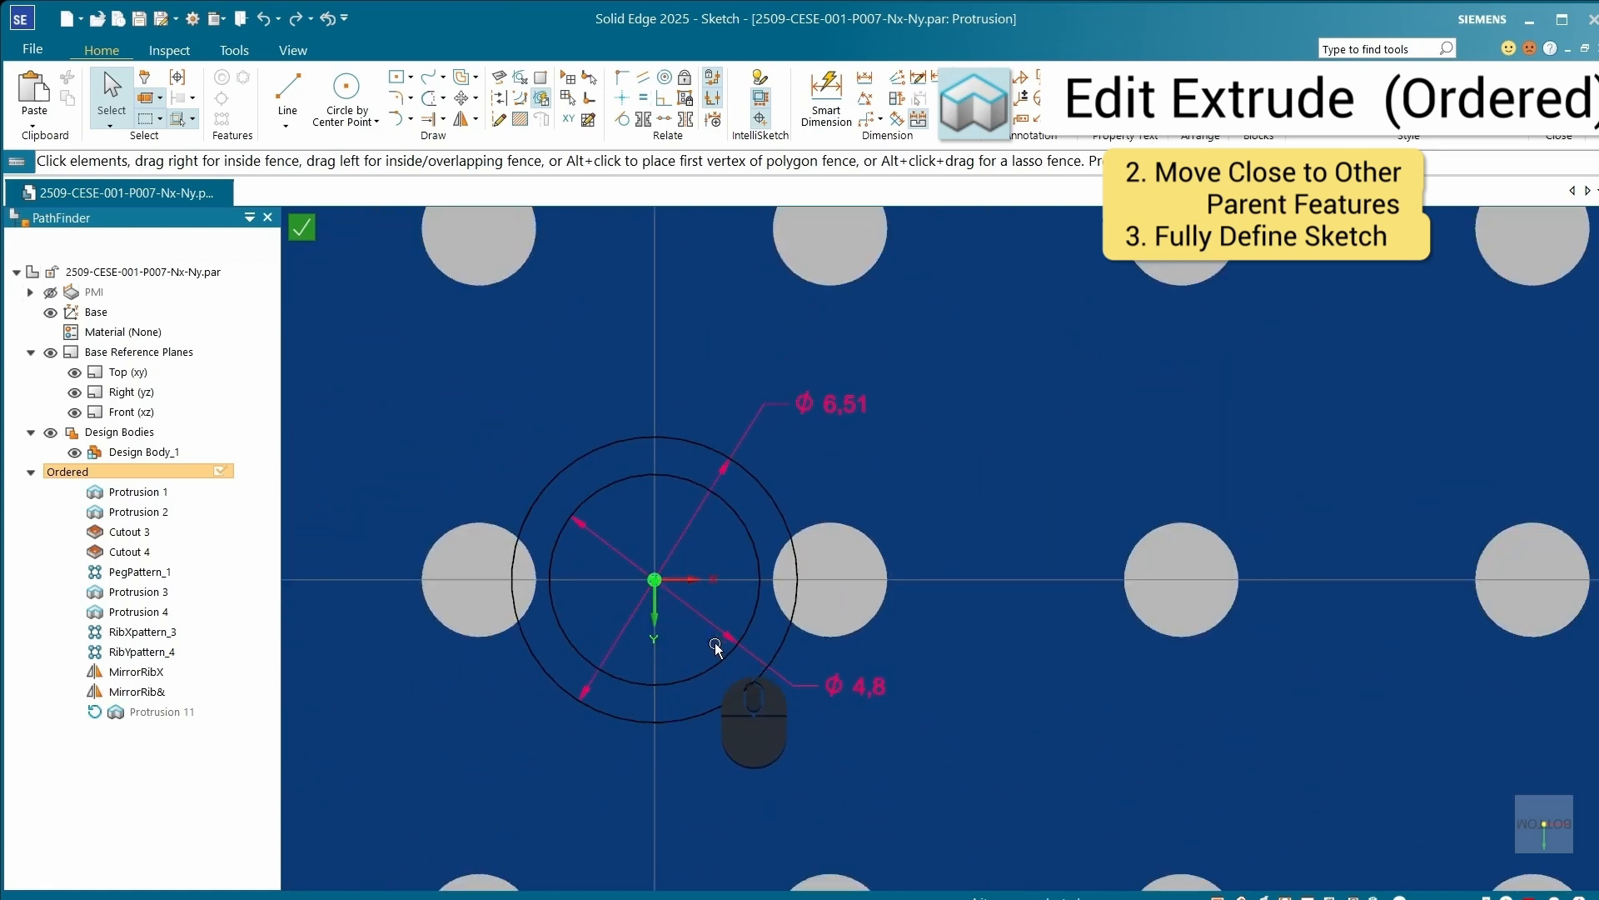
drag(608, 518, 725, 658)
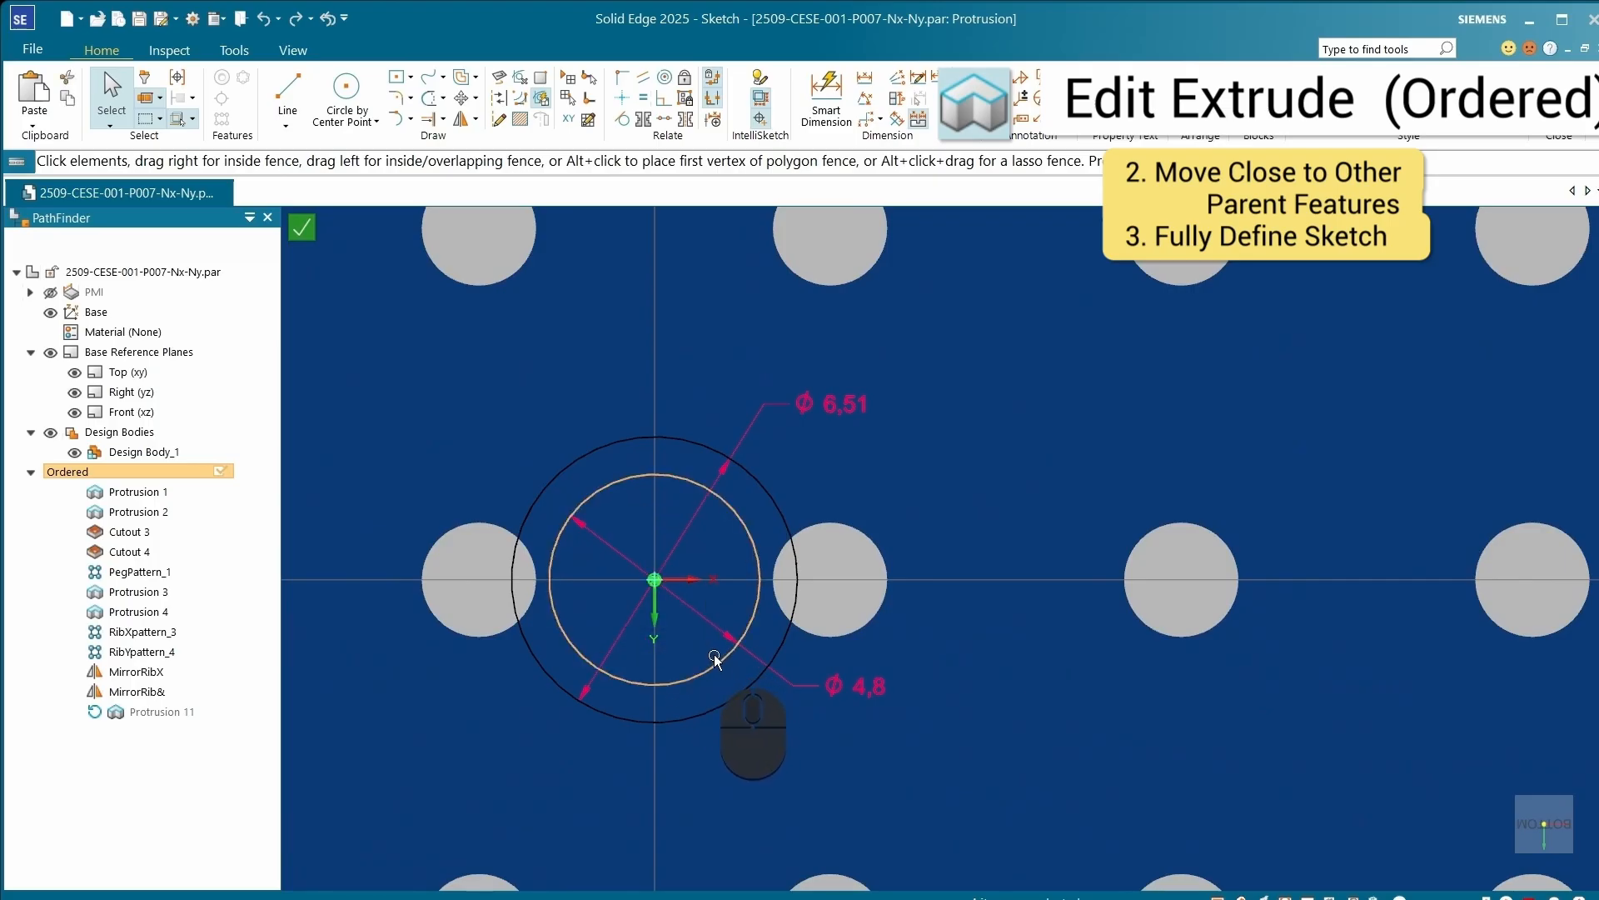
key(Delete)
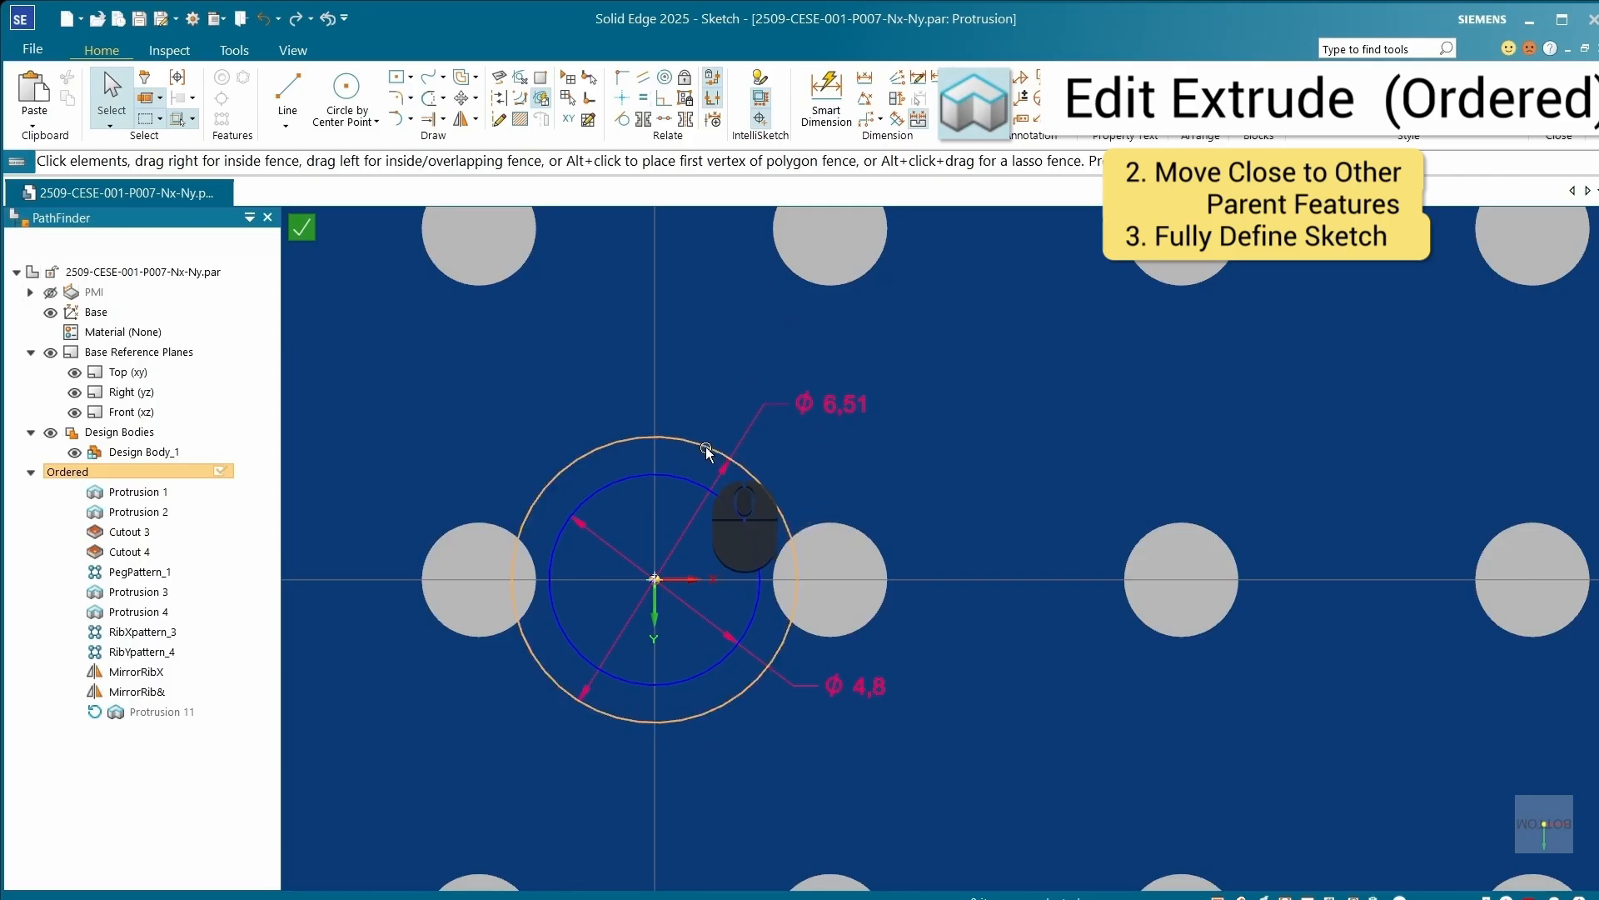
Step: Move the 6.51 mm and 4.8 mm circles from the origin to the area near the red corner peg
drag(706, 450, 1243, 386)
scroll(1082, 473, up, 5)
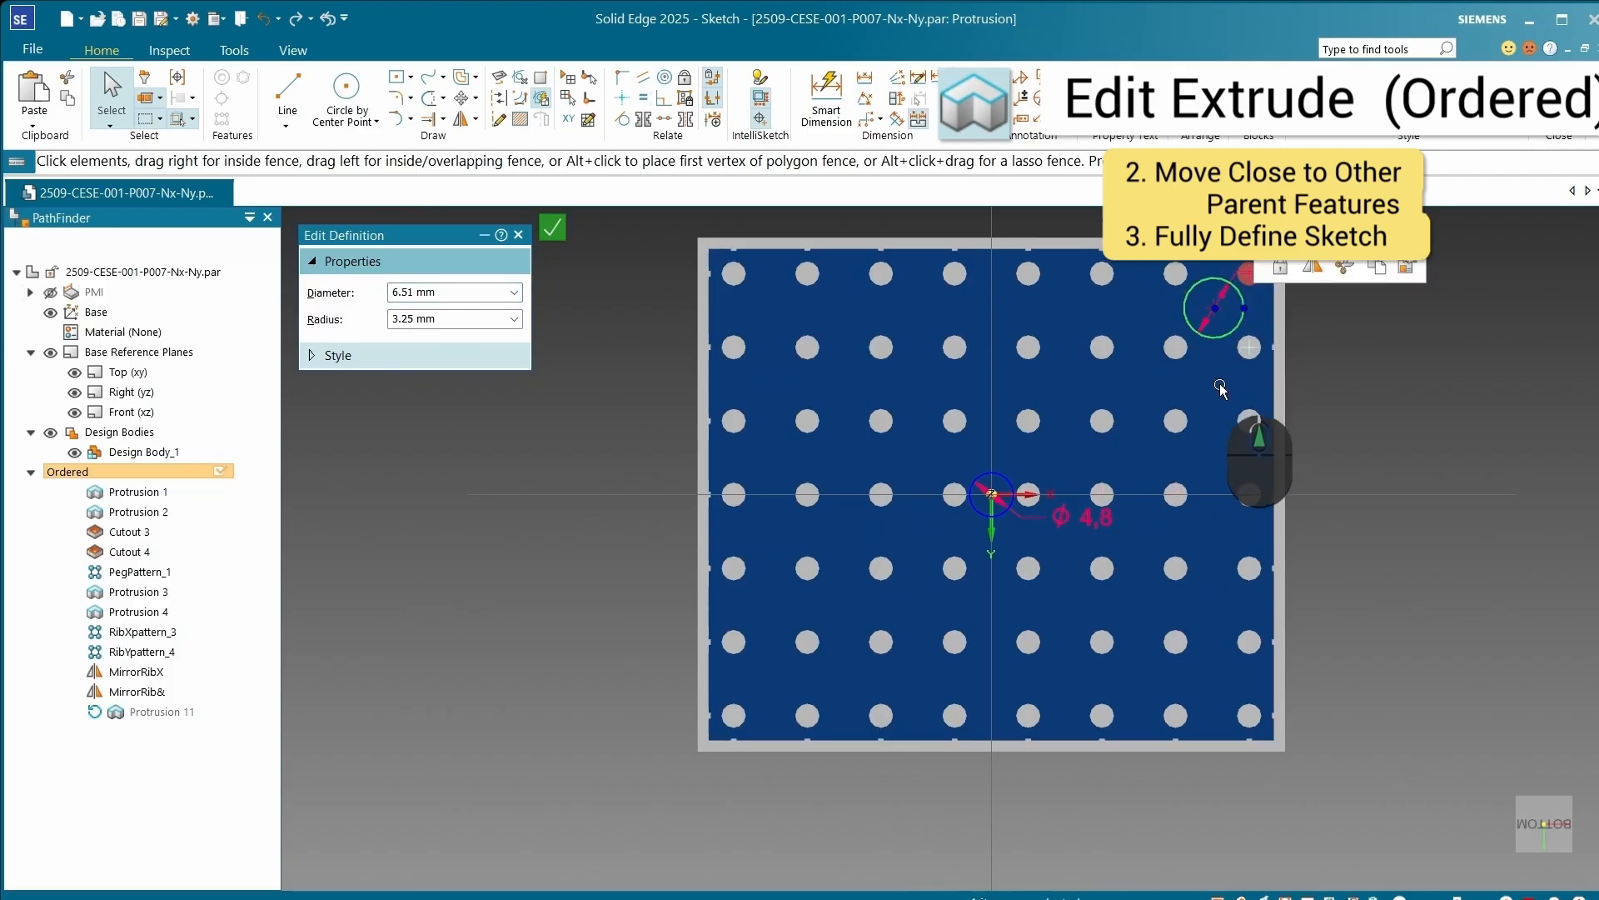
scroll(1219, 385, up, 1)
scroll(1087, 482, down, 2)
drag(1041, 471, 1254, 335)
scroll(1087, 453, up, 1)
scroll(1288, 302, down, 1)
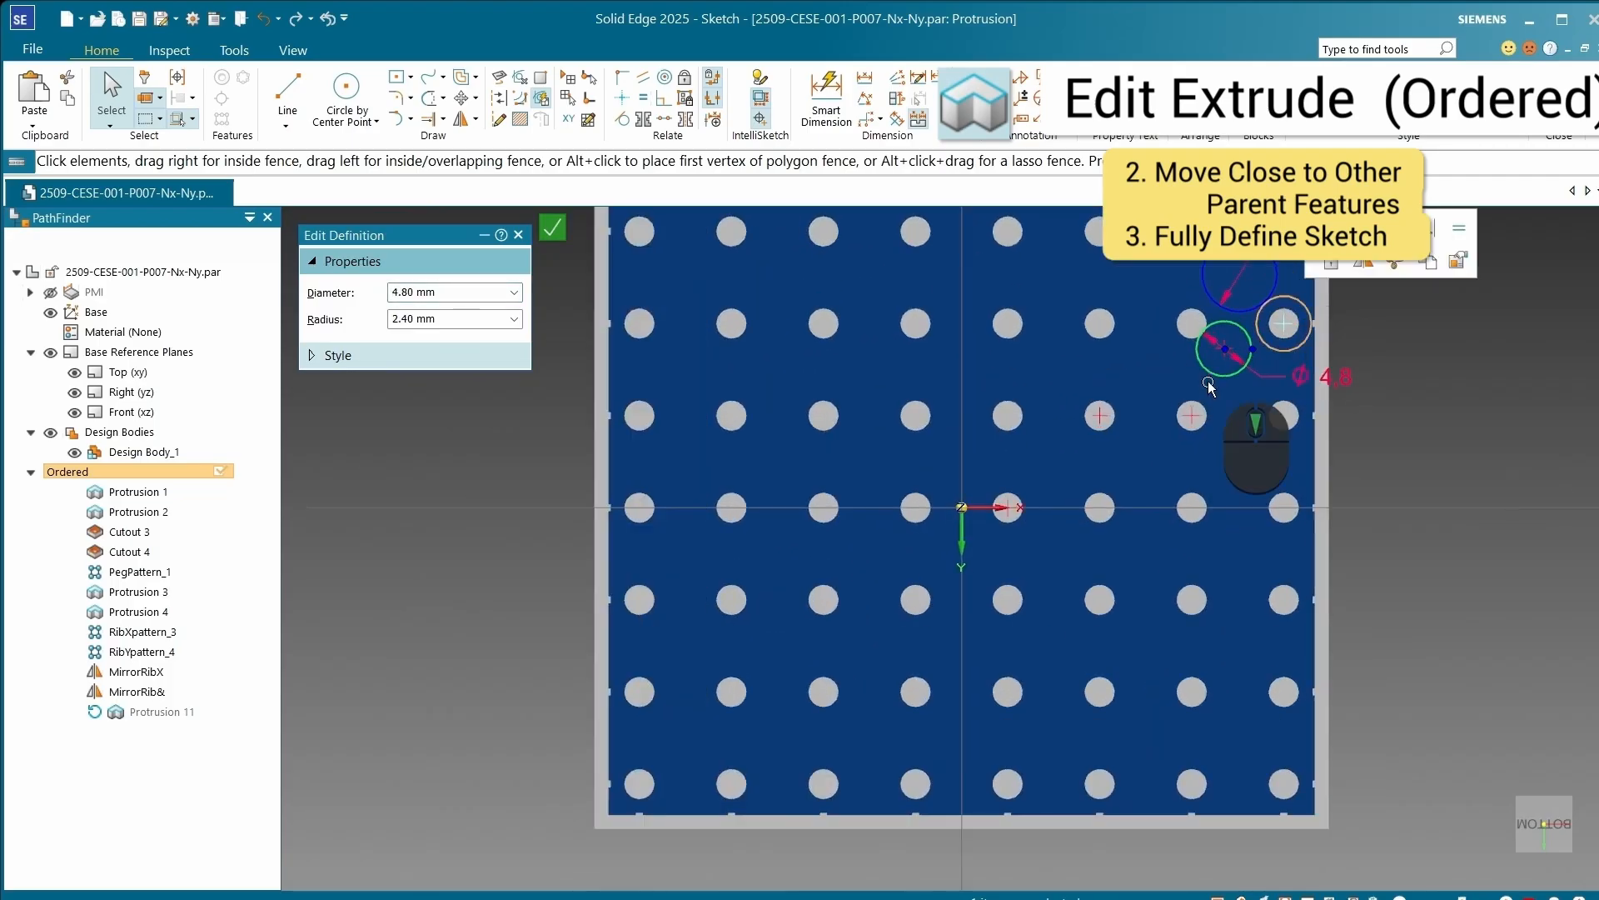
scroll(1209, 388, up, 2)
scroll(1108, 491, down, 3)
Step: Apply a Concentric relationship that aligns the 6.51 mm circle with the 4.8 mm circle
click(663, 77)
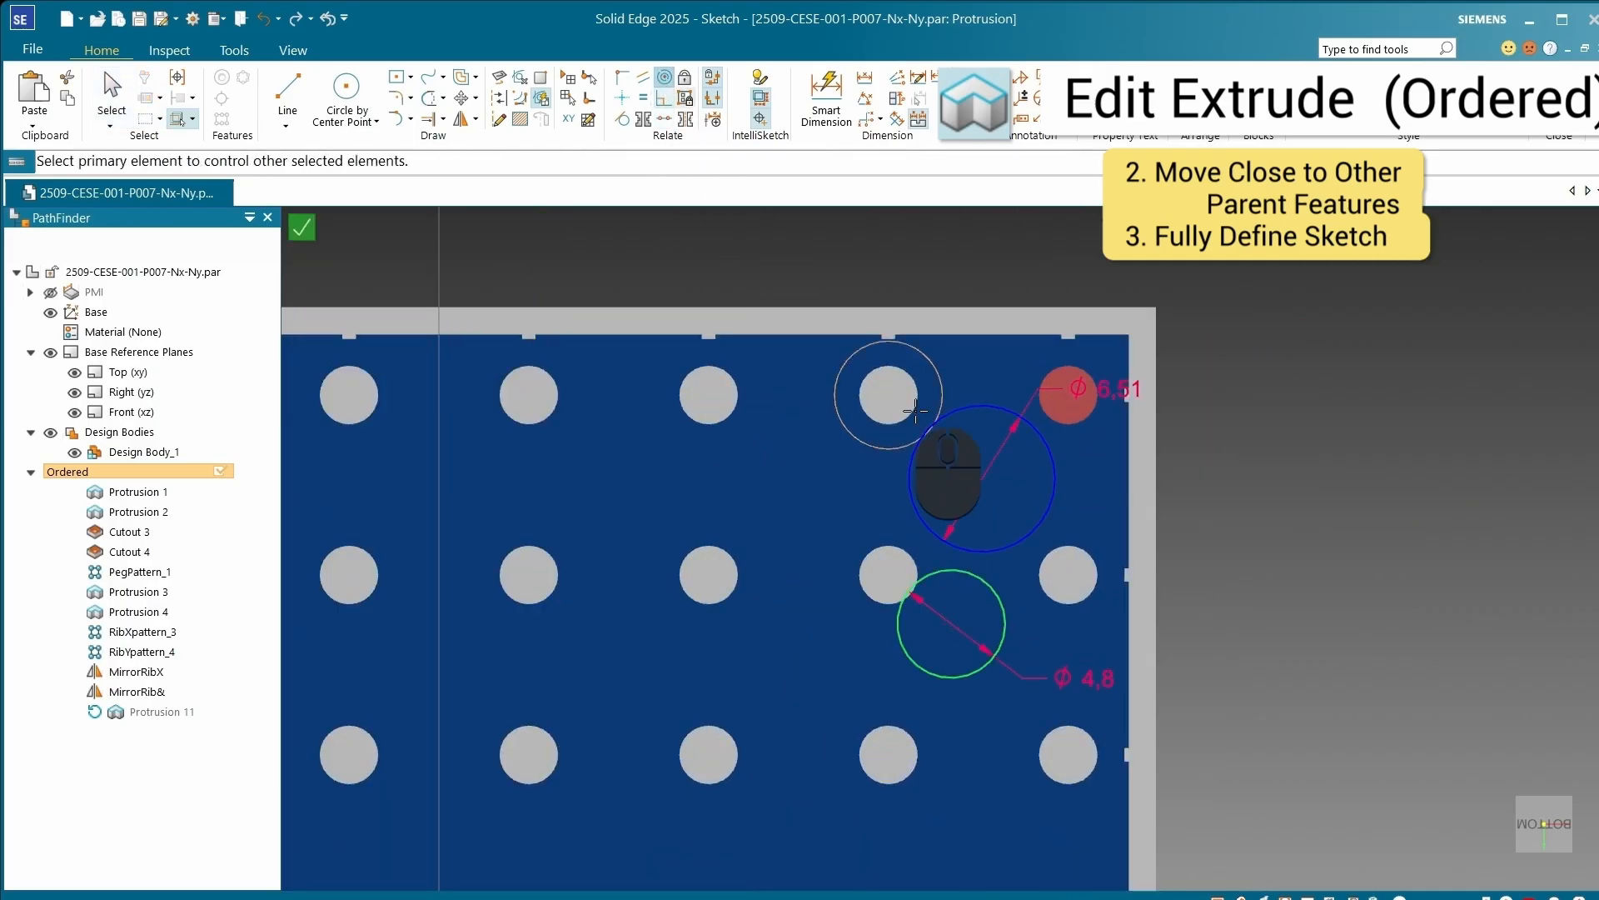
key(Escape)
click(664, 79)
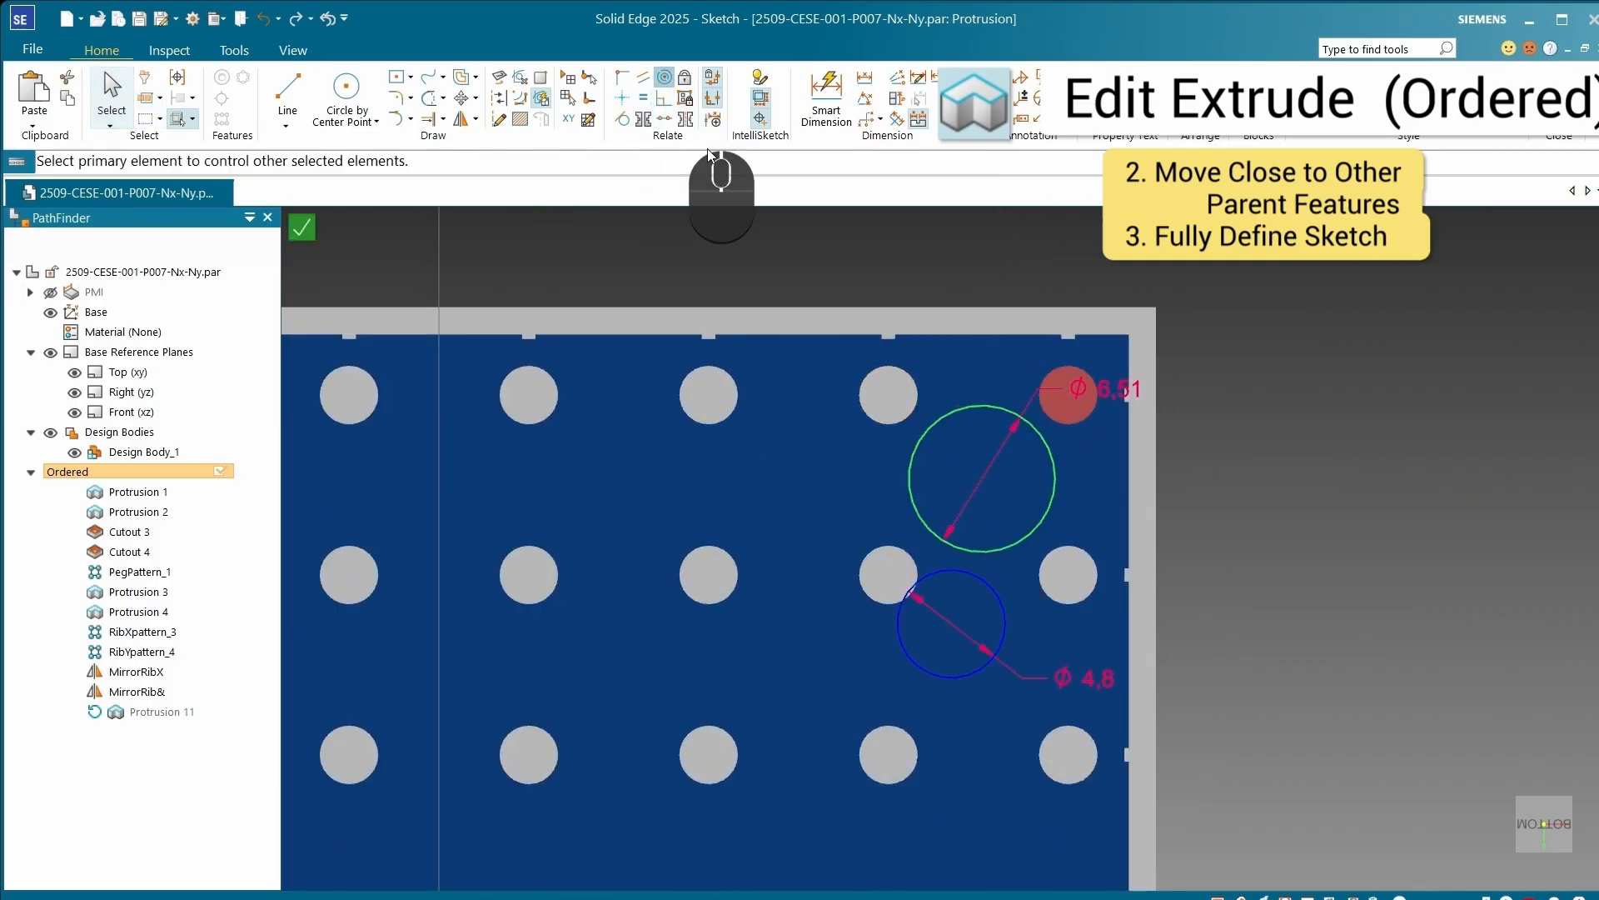
key(Escape)
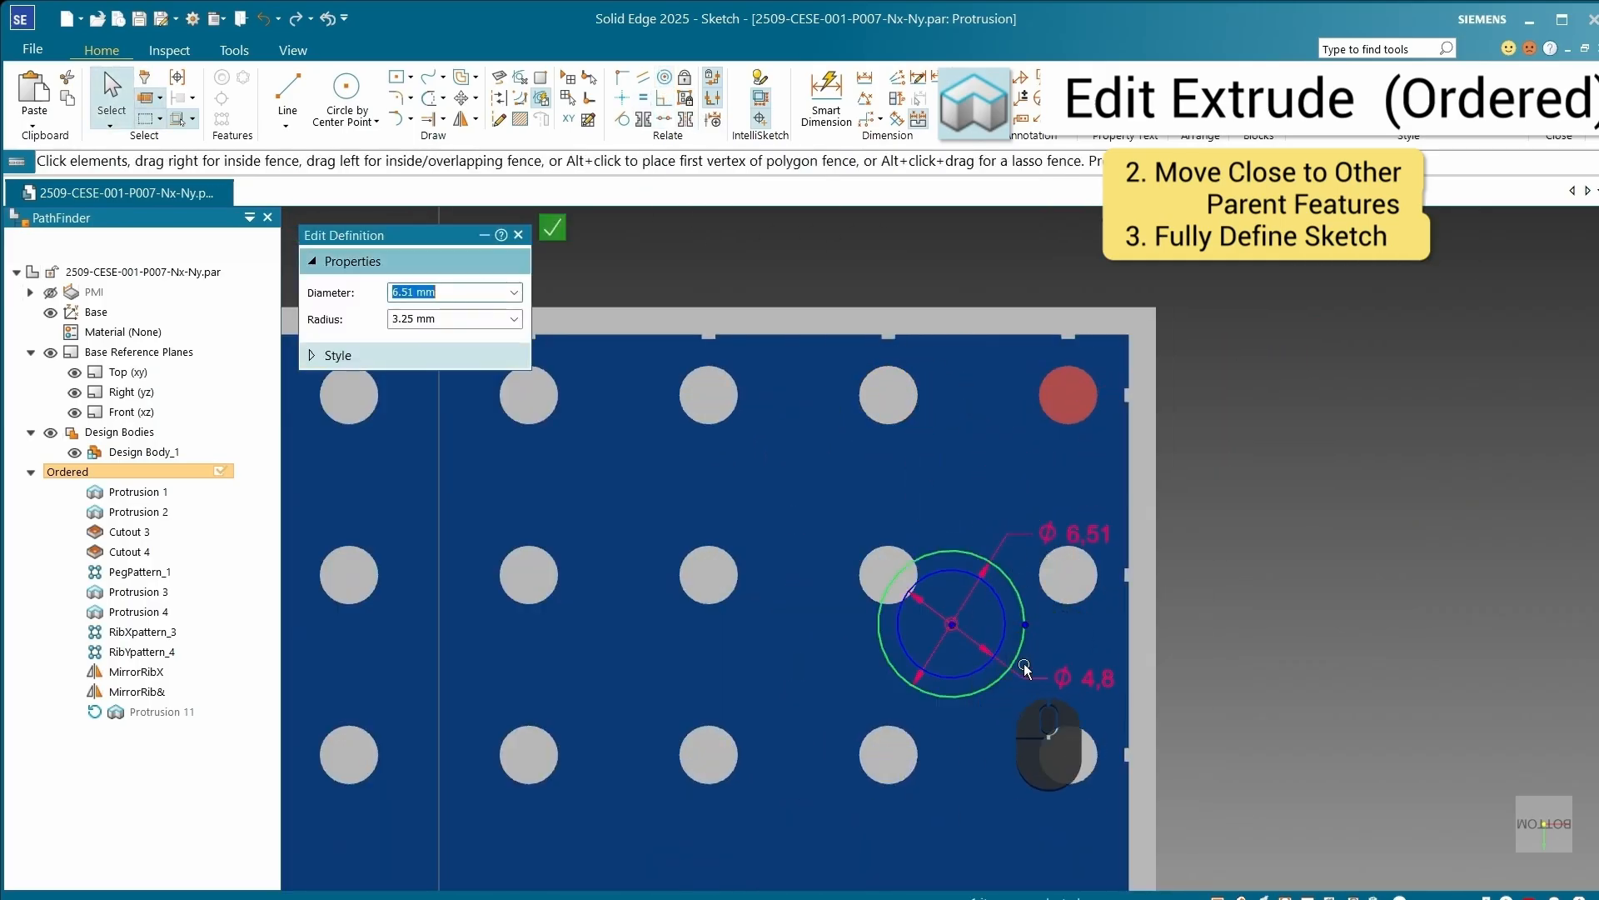
Step: Dimension the ring centre's vertical distance from the tray's outer edge near the red peg as 3.9 plus half of 8 (7.9 mm)
scroll(872, 599, up, 2)
right_drag(872, 599, 1056, 314)
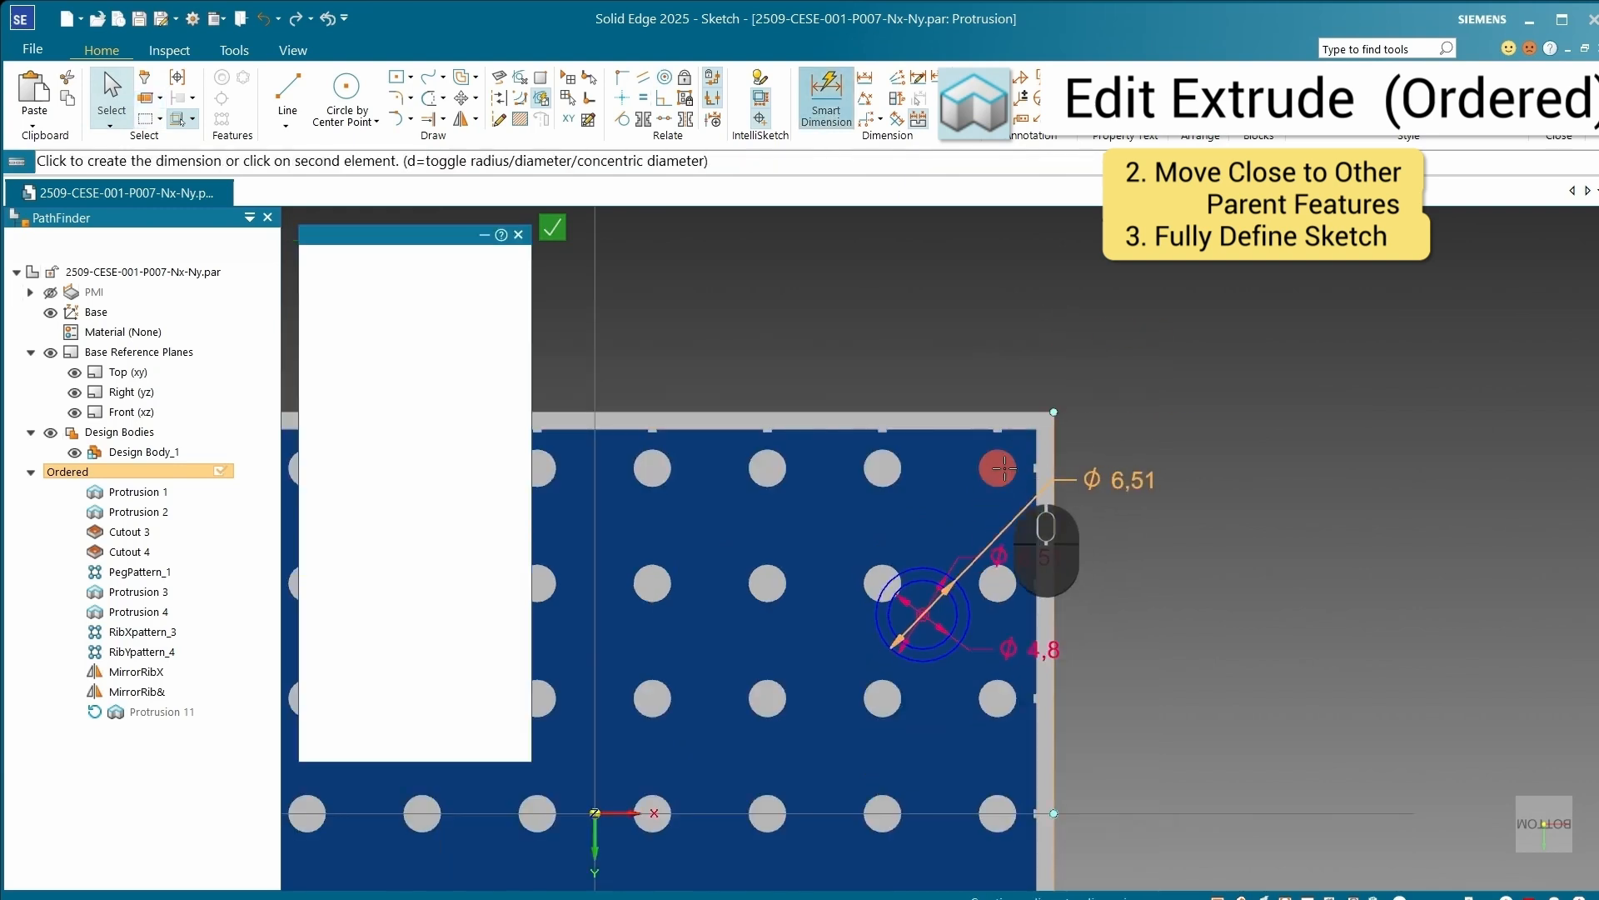
right_click(997, 425)
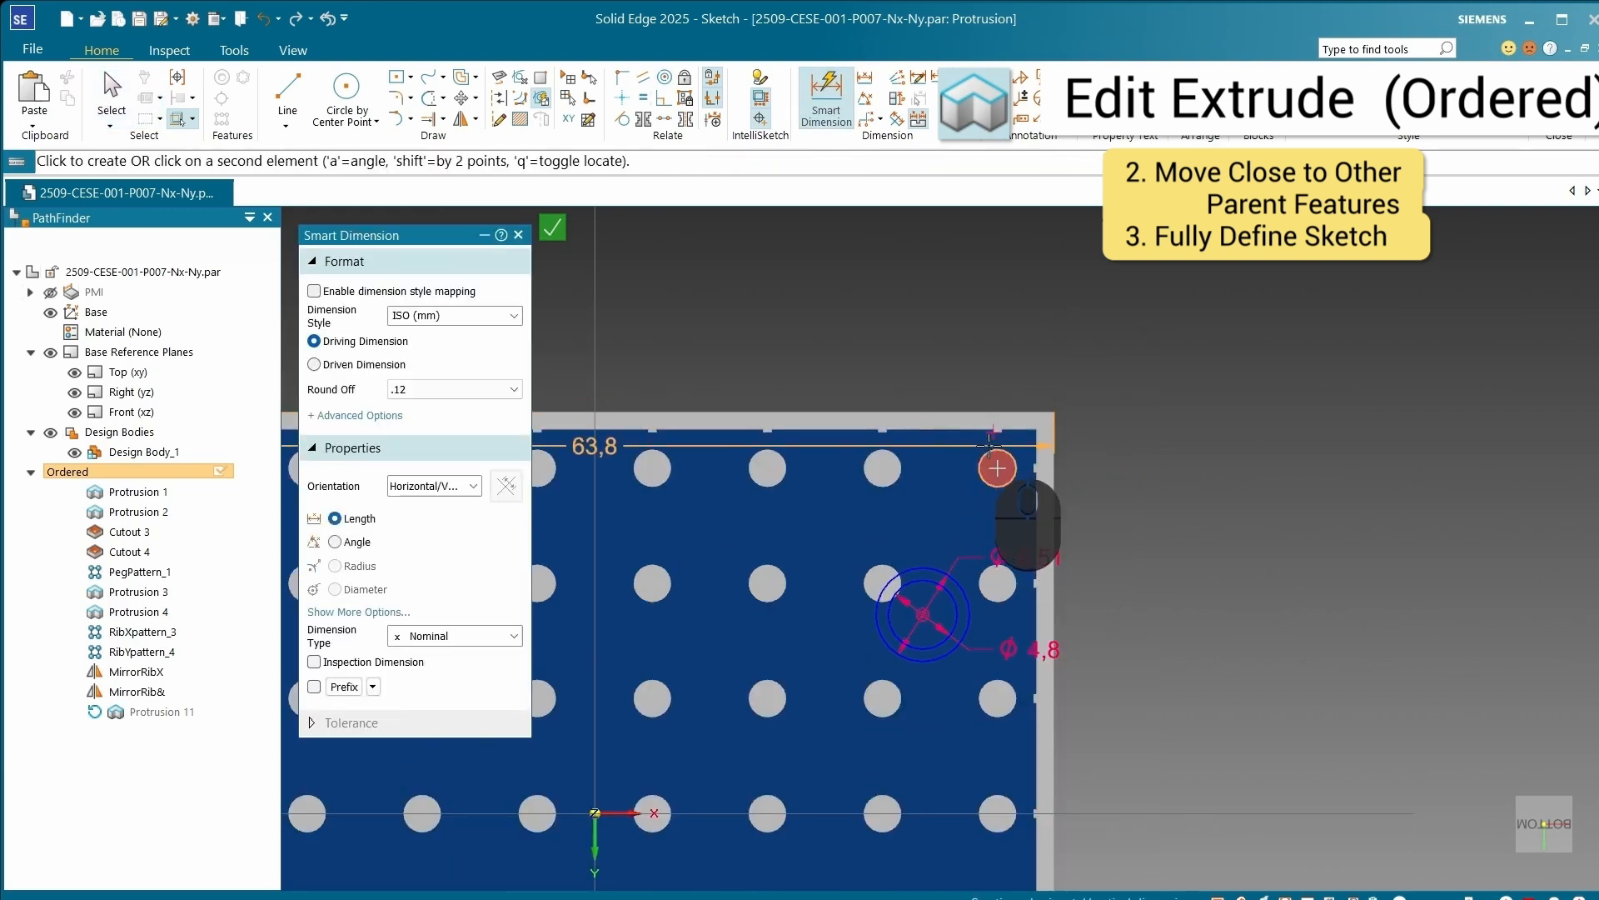
click(1134, 444)
click(922, 567)
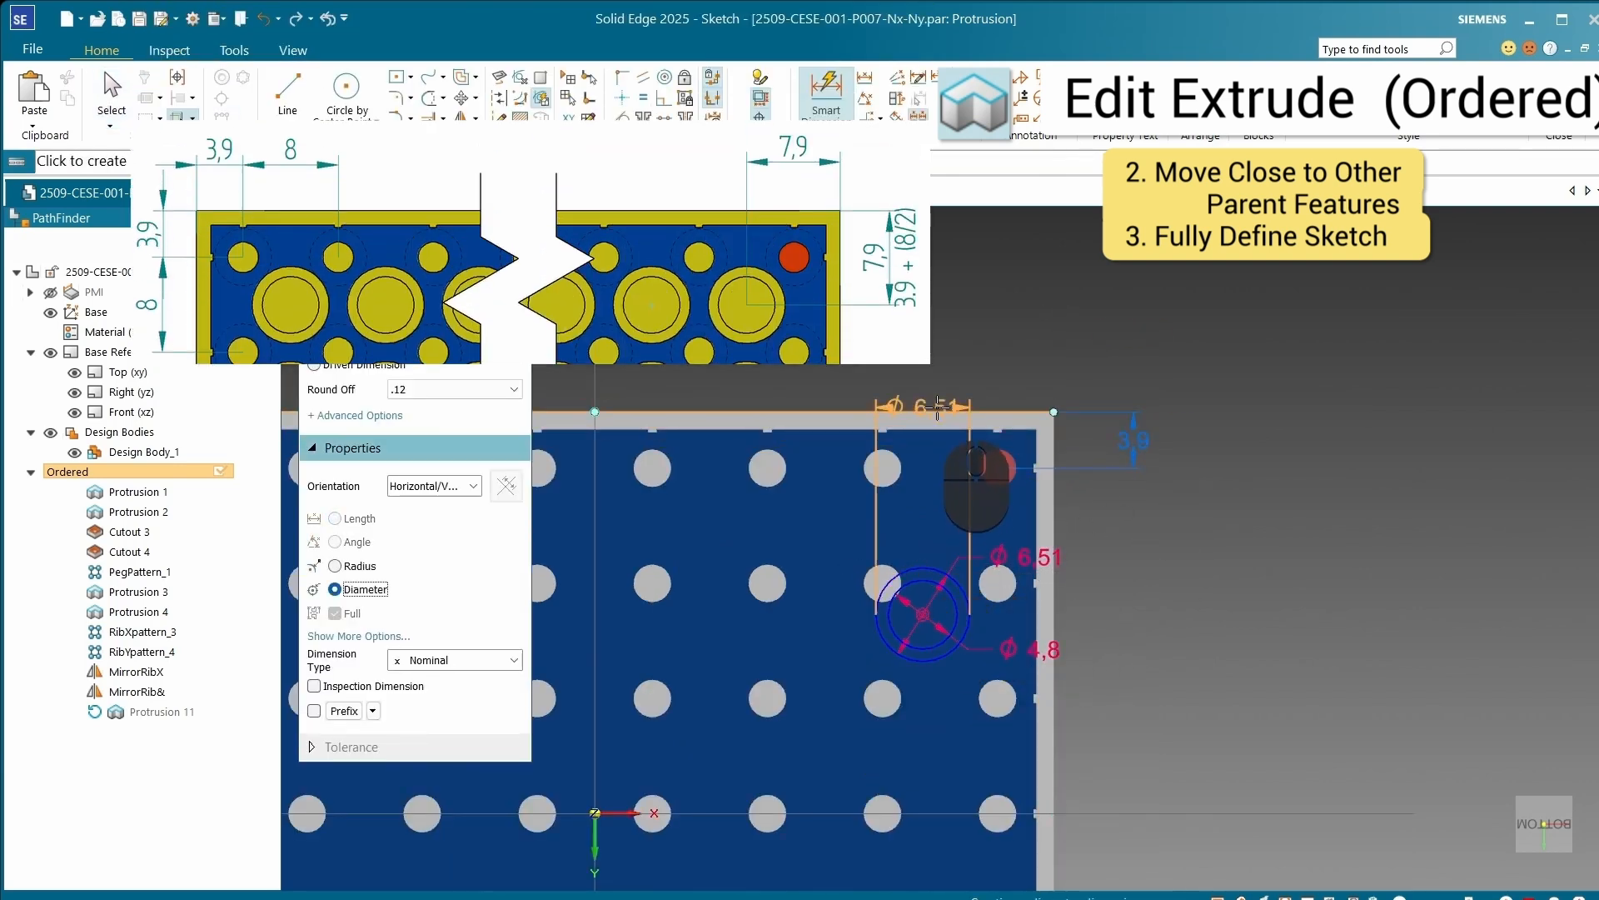
click(936, 407)
text(3)
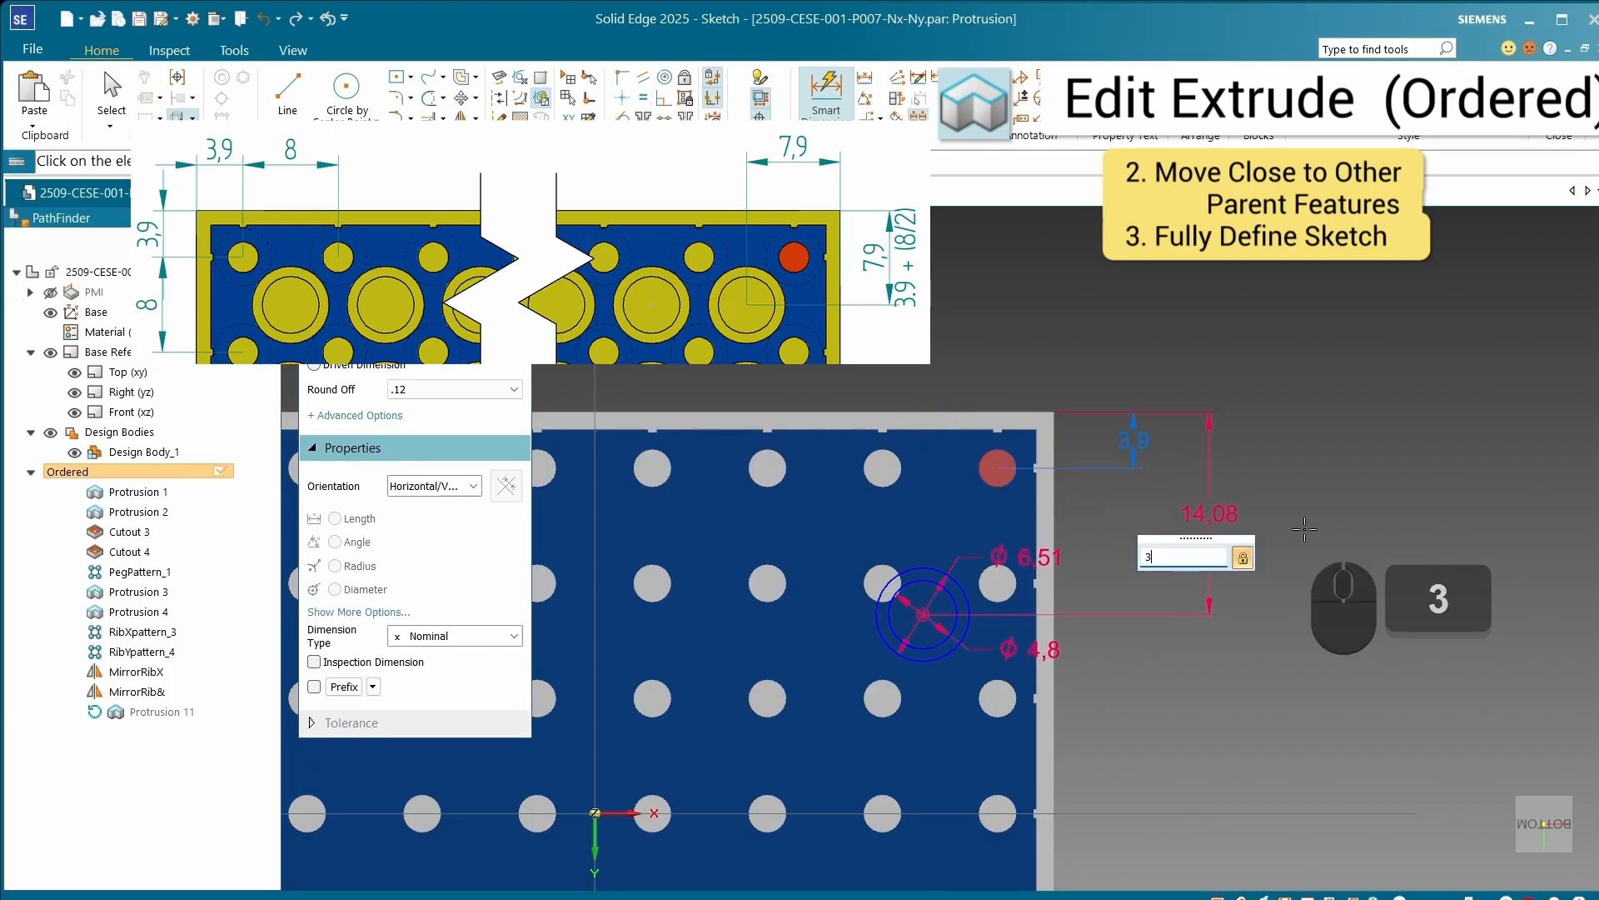
text(.9+8)
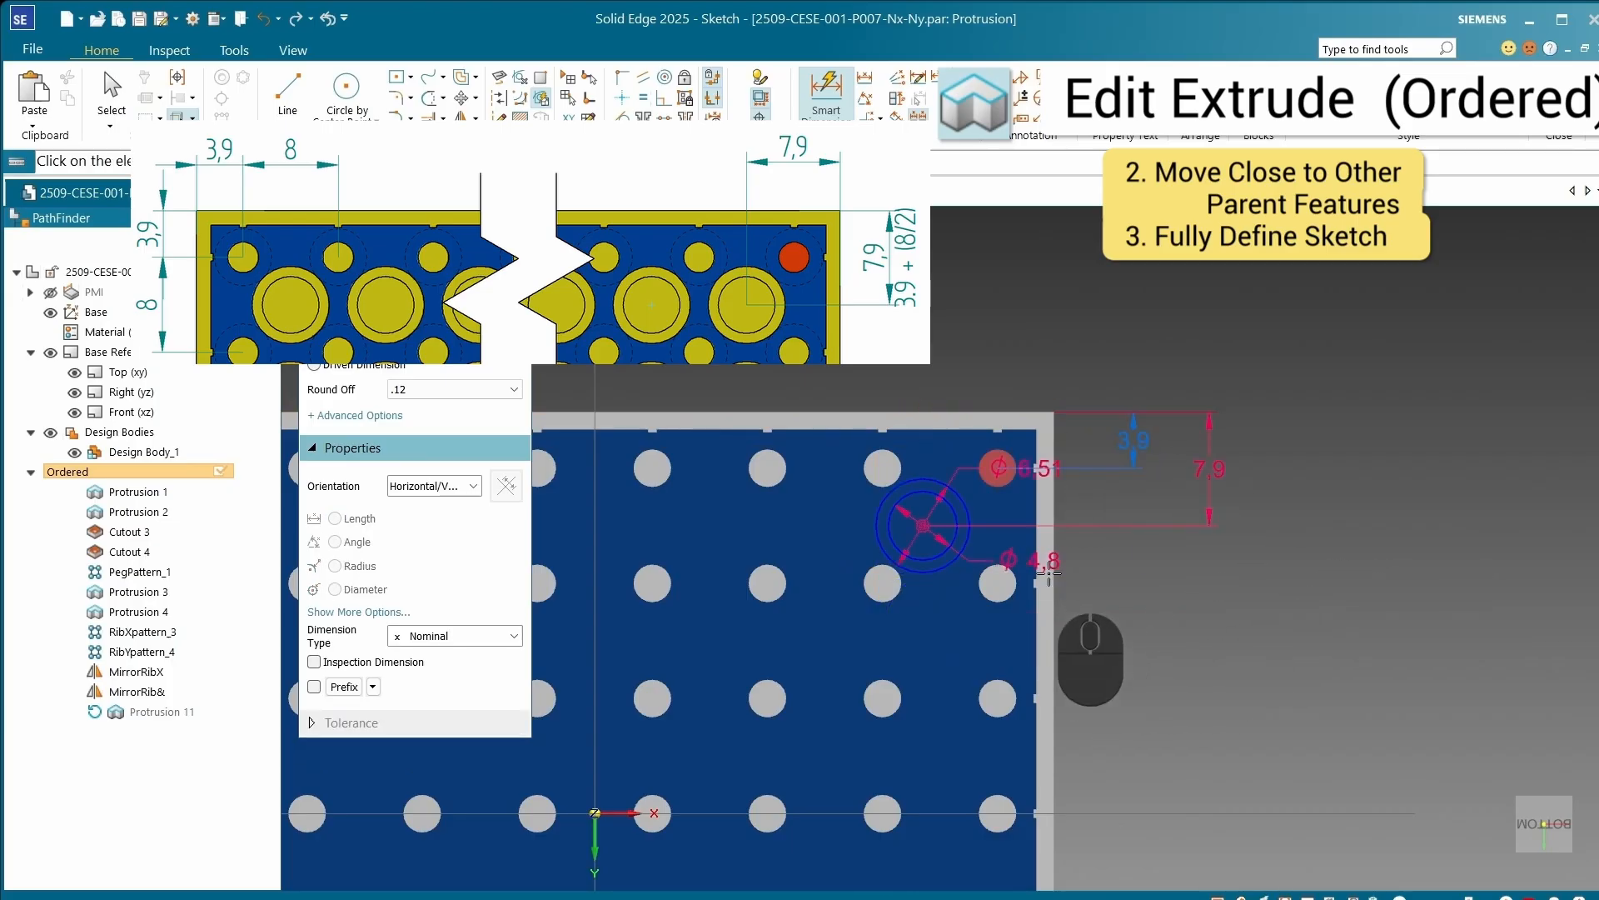
Step: Dimension the ring centre's horizontal distance from the tray's outer corner and set it to 7.9 mm
scroll(1048, 471, up, 3)
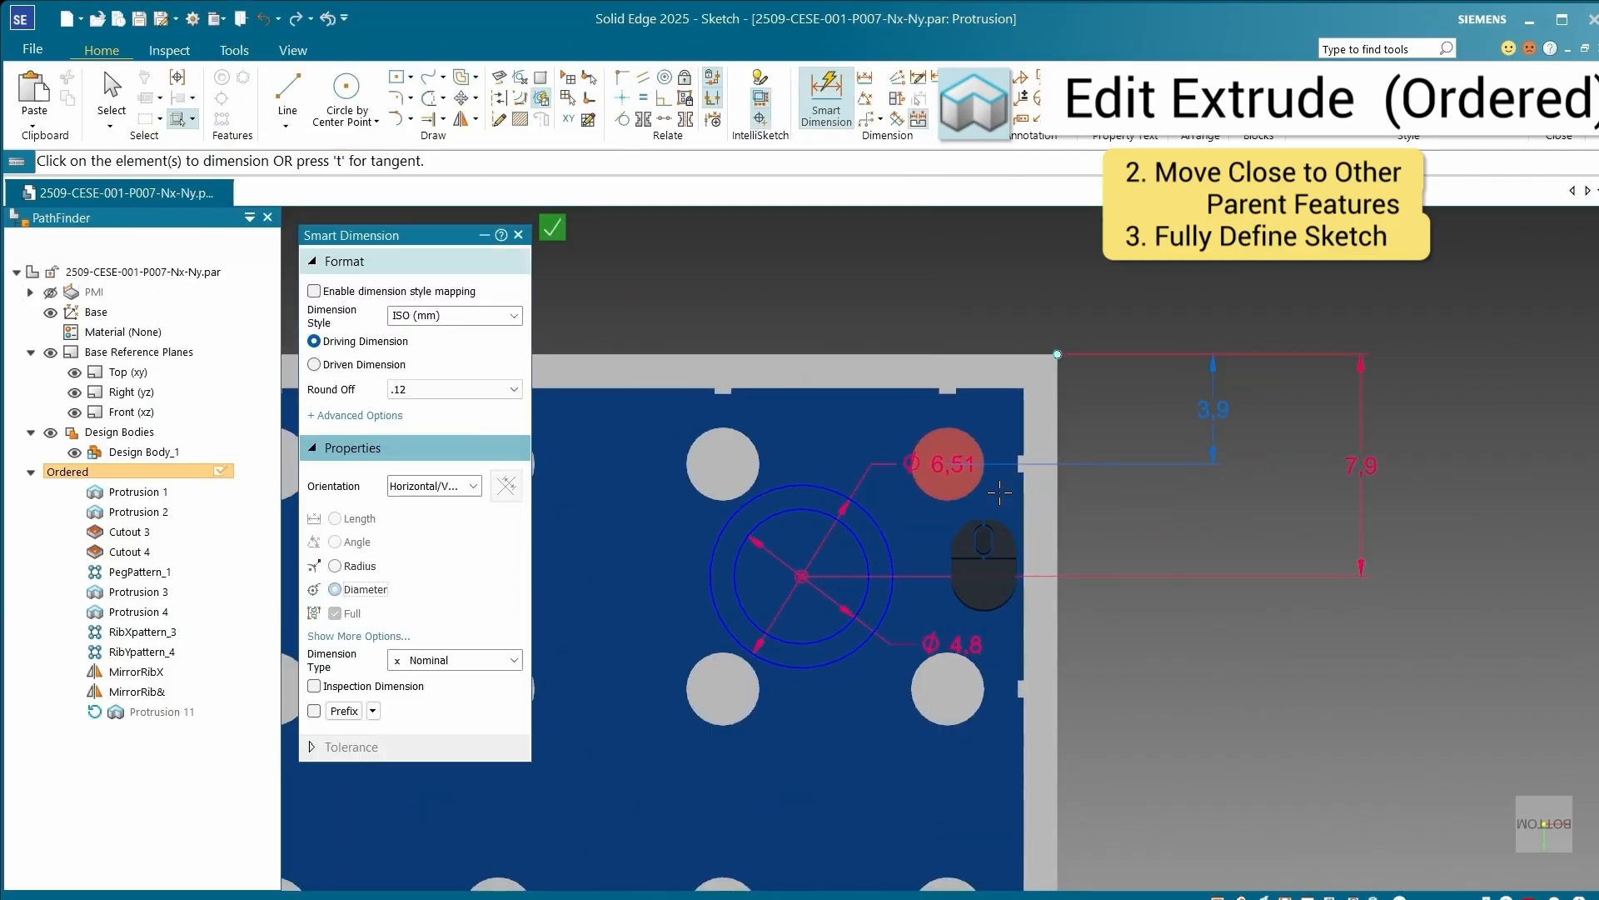
click(1057, 354)
click(925, 295)
text(7.9)
key(Return)
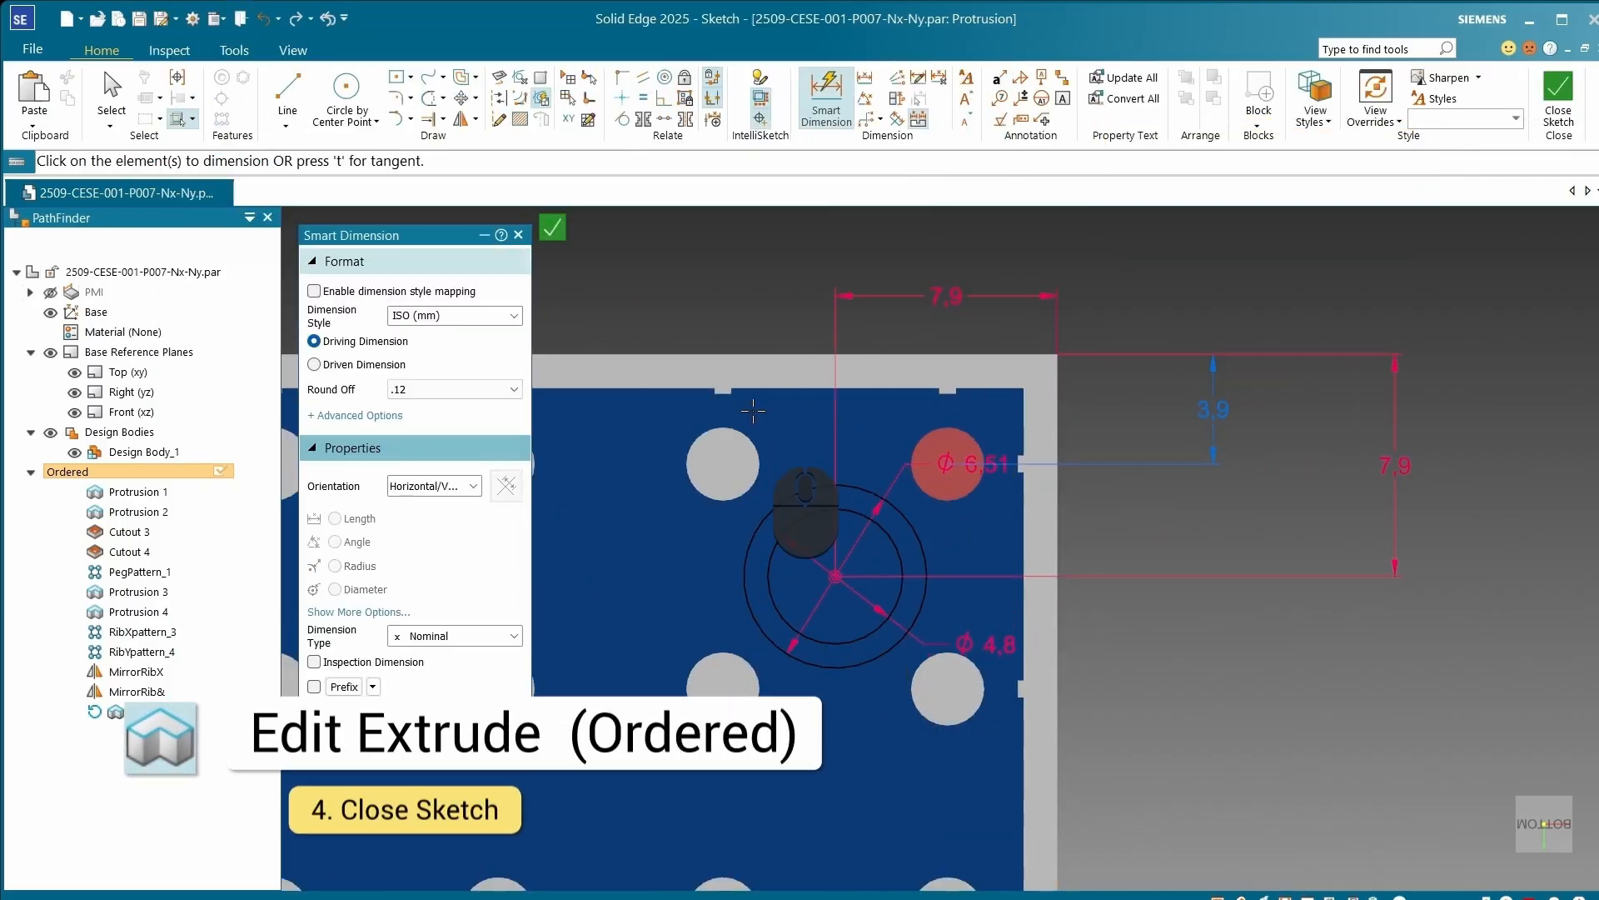
Step: Close the ring sketch, name the extrude HollowCylinder and finish the feature
click(552, 227)
click(434, 491)
text(Ho)
key(Return)
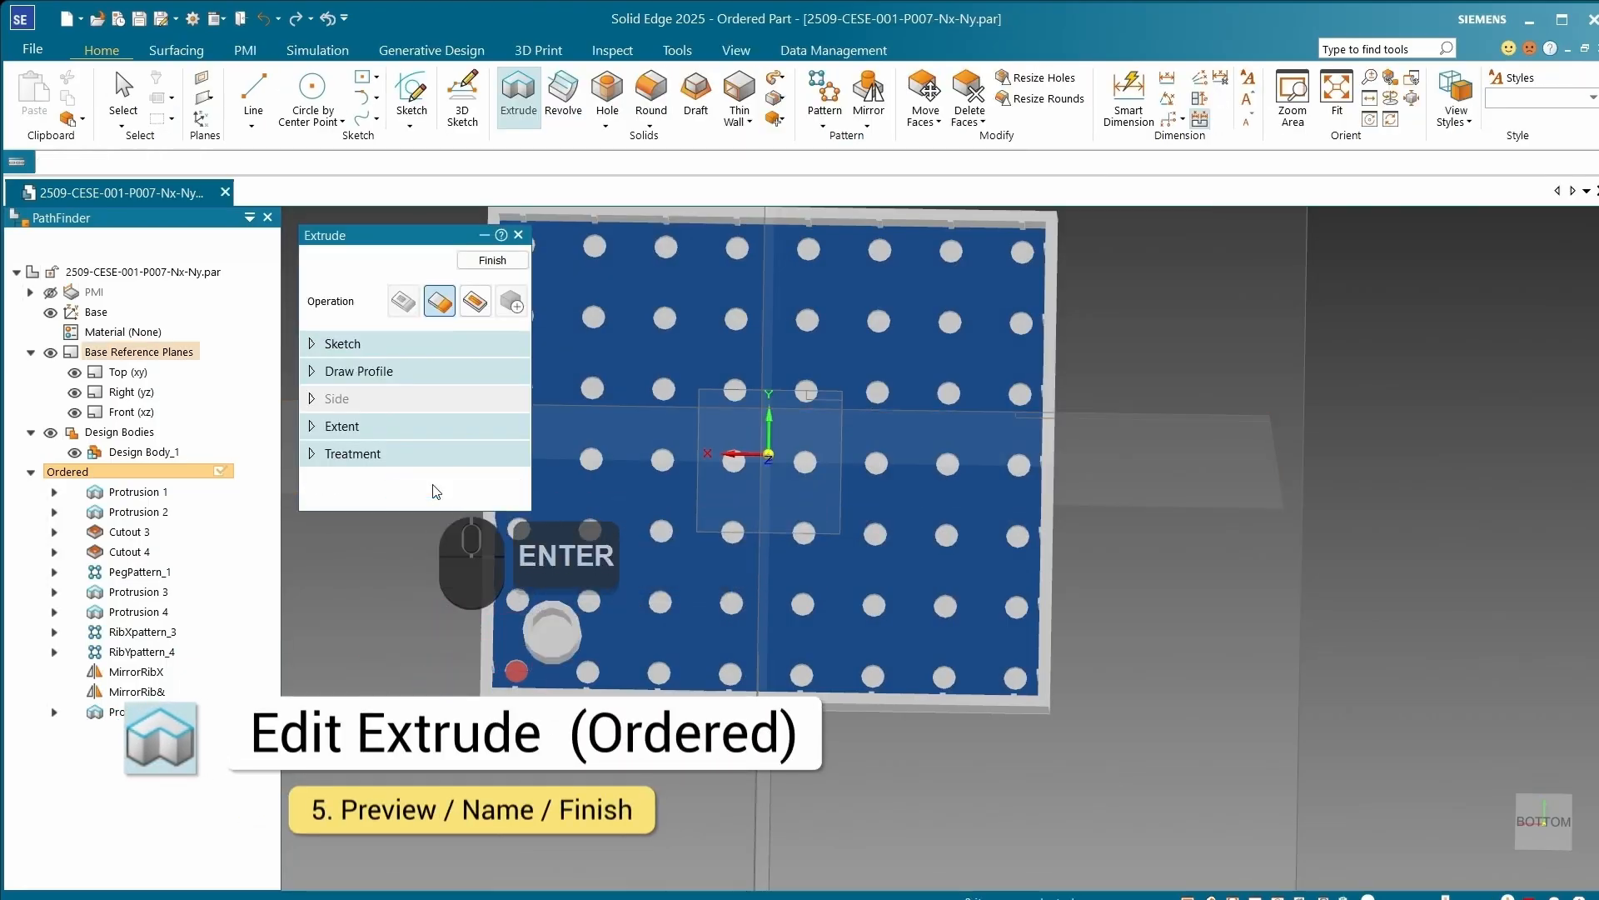
Step: Examine the hollow cylinder's position beside the red corner peg and the peg rows it has to repeat between
click(541, 804)
middle_drag(541, 805, 566, 728)
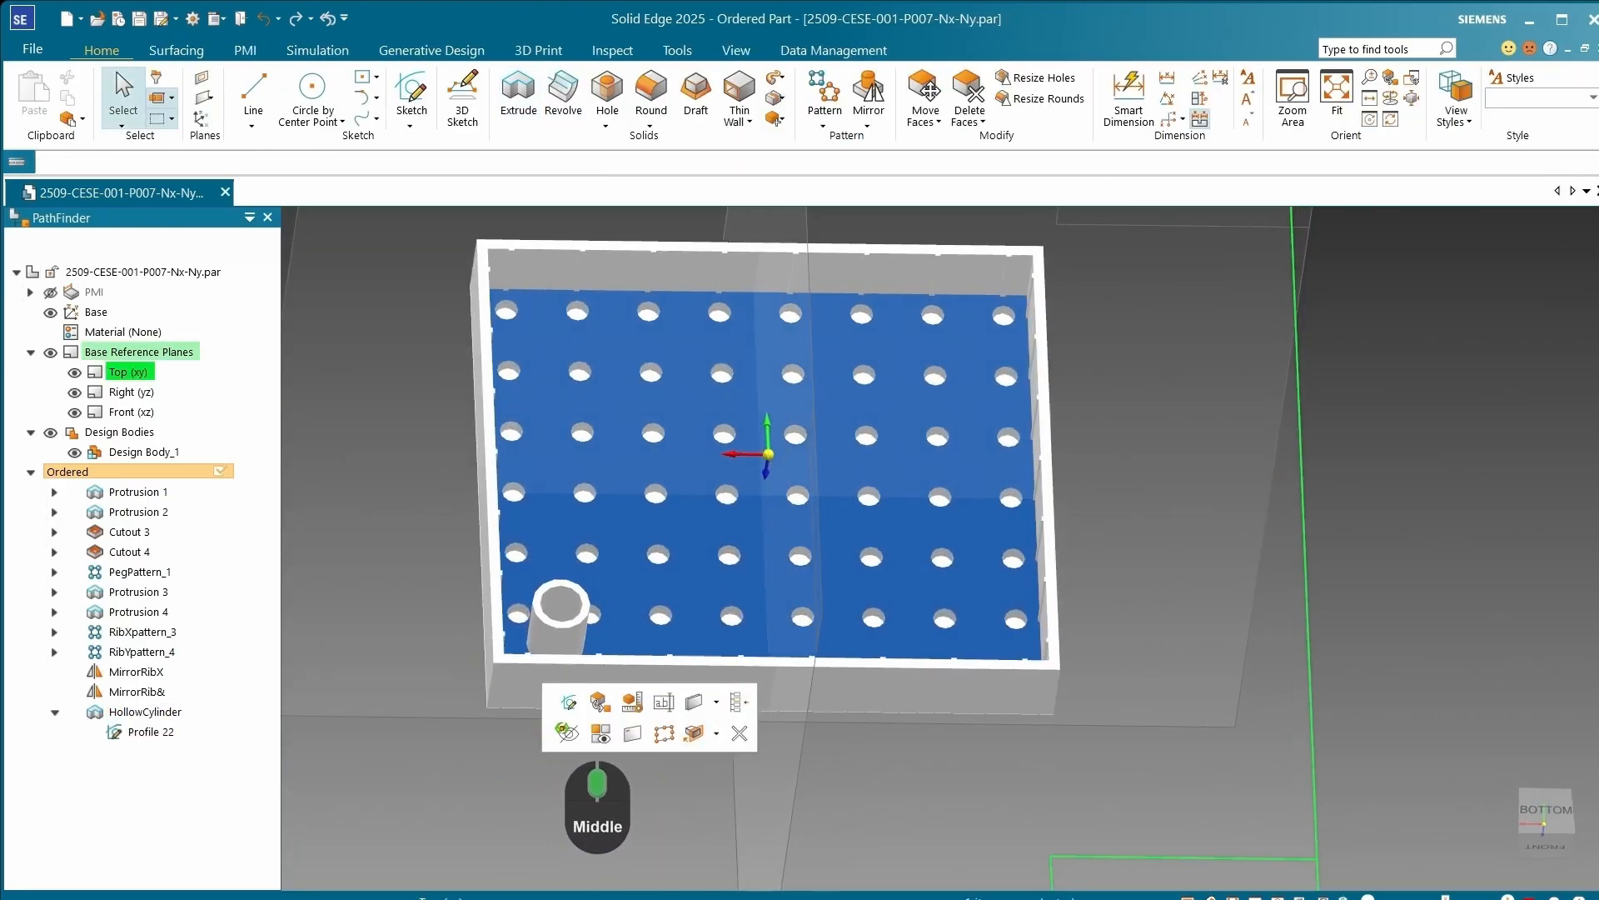
scroll(551, 657, down, 5)
scroll(555, 623, up, 5)
mouse_move(555, 625)
middle_down()
mouse_move(532, 636)
mouse_move(556, 654)
middle_up()
scroll(544, 658, down, 4)
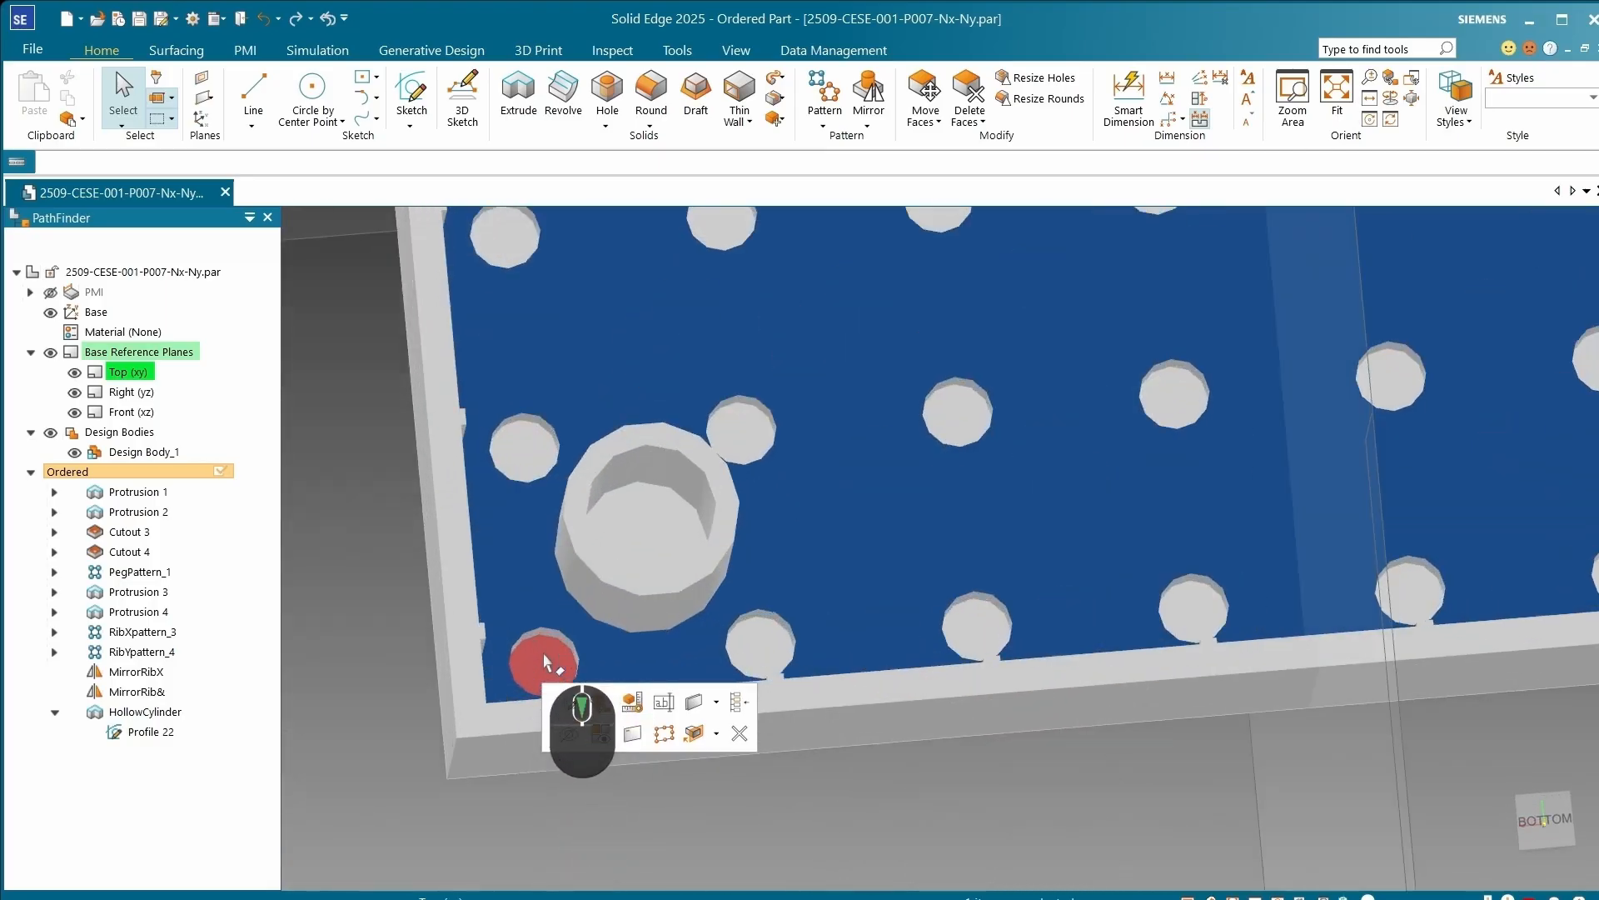
scroll(571, 635, up, 4)
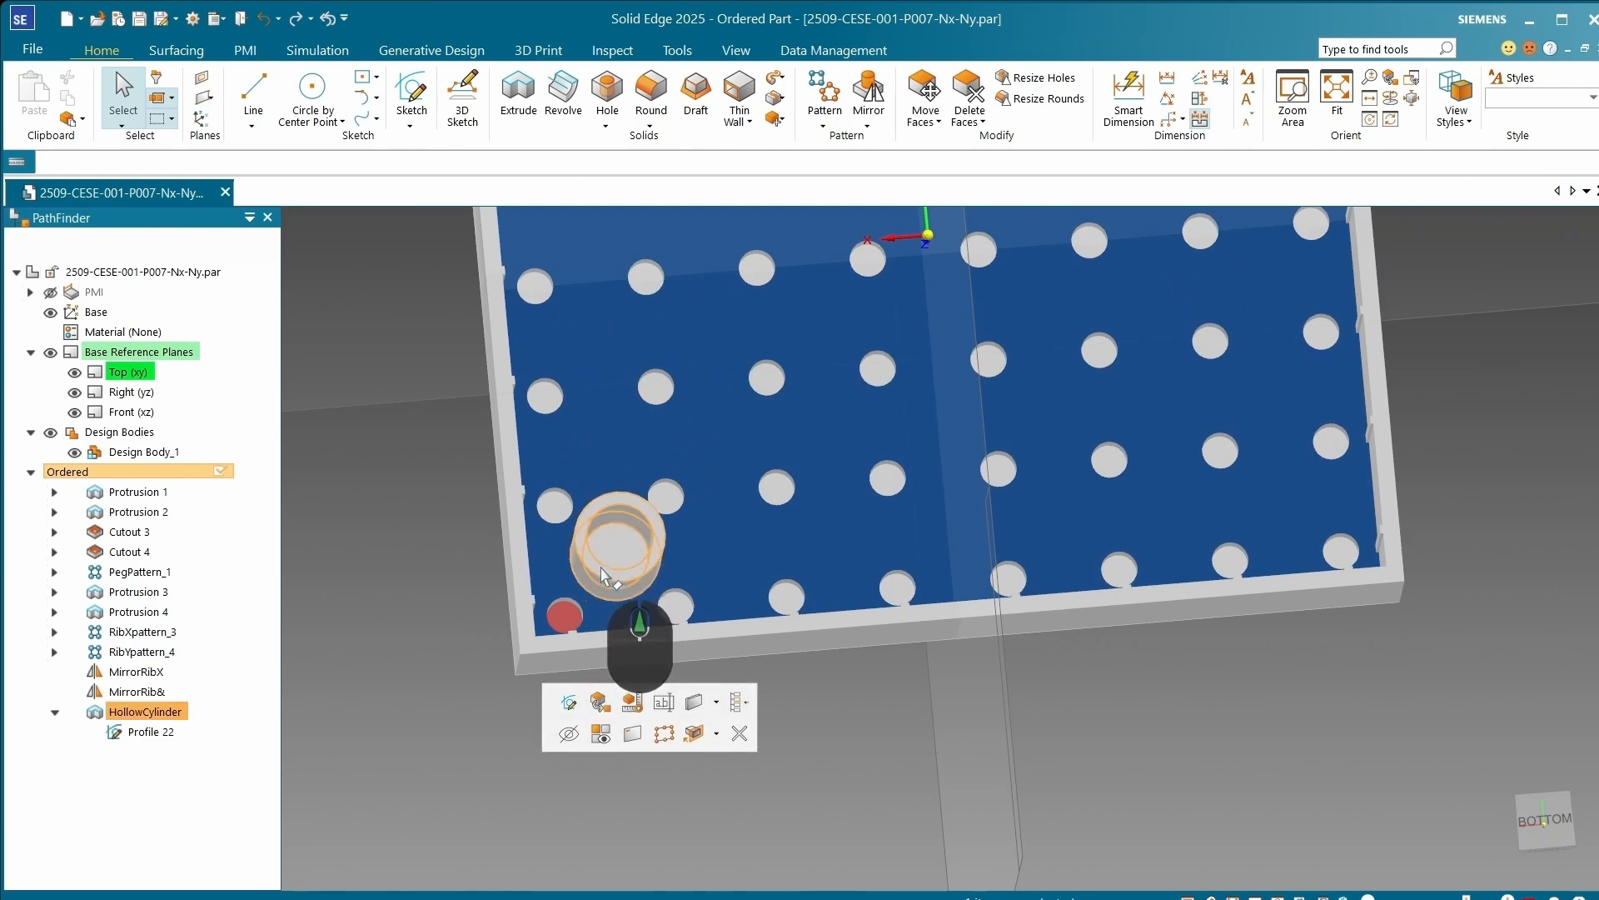
scroll(606, 575, up, 4)
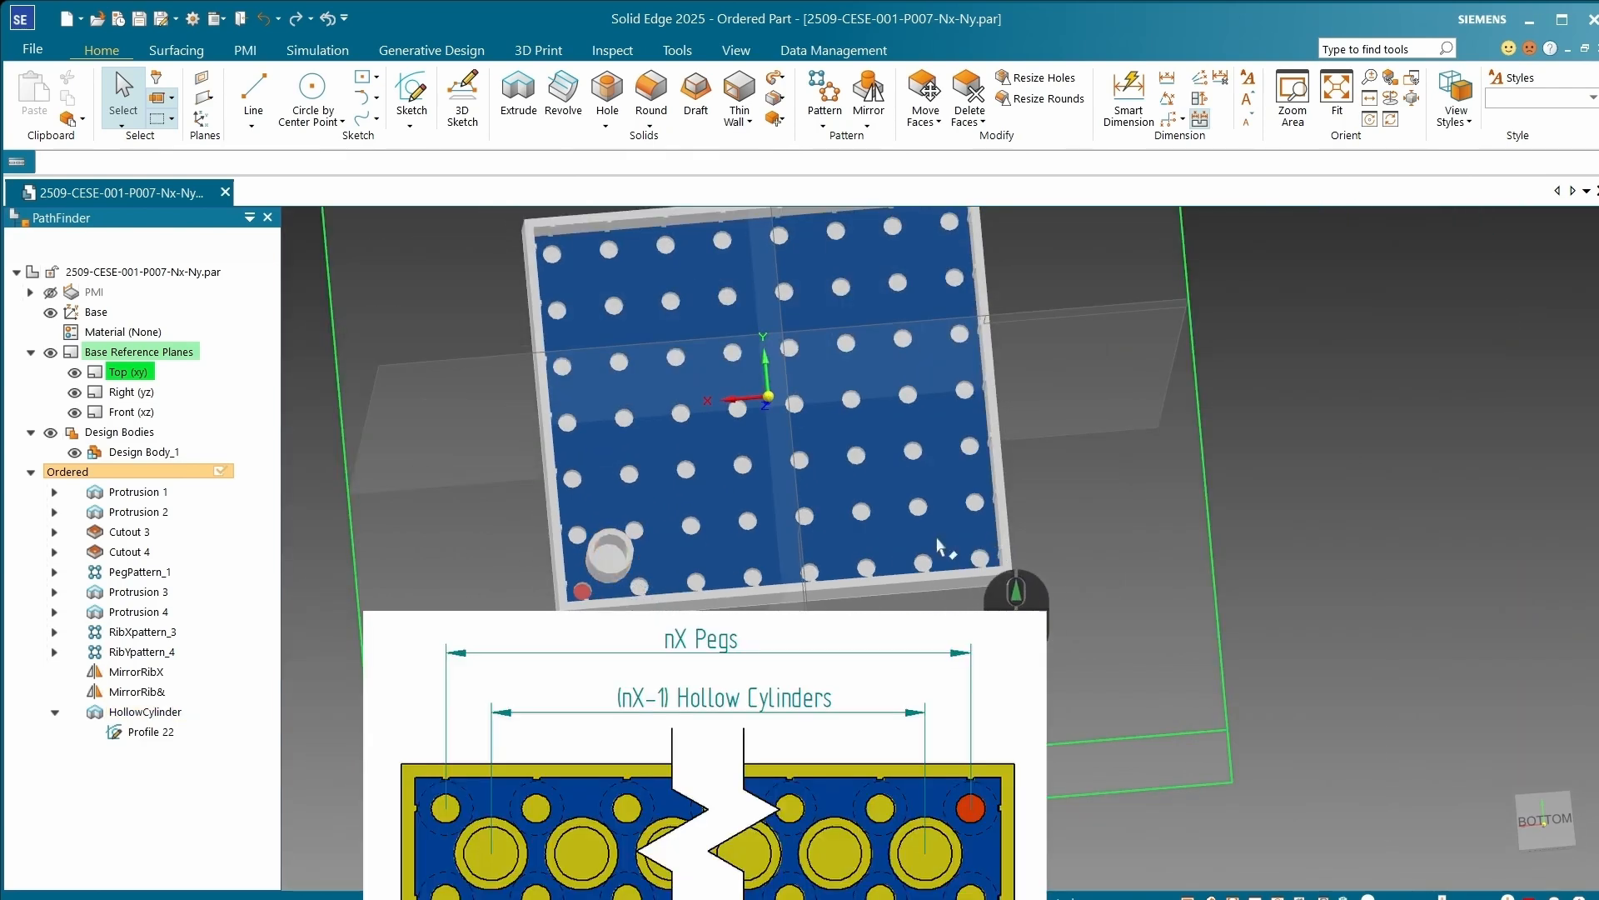
scroll(617, 579, down, 3)
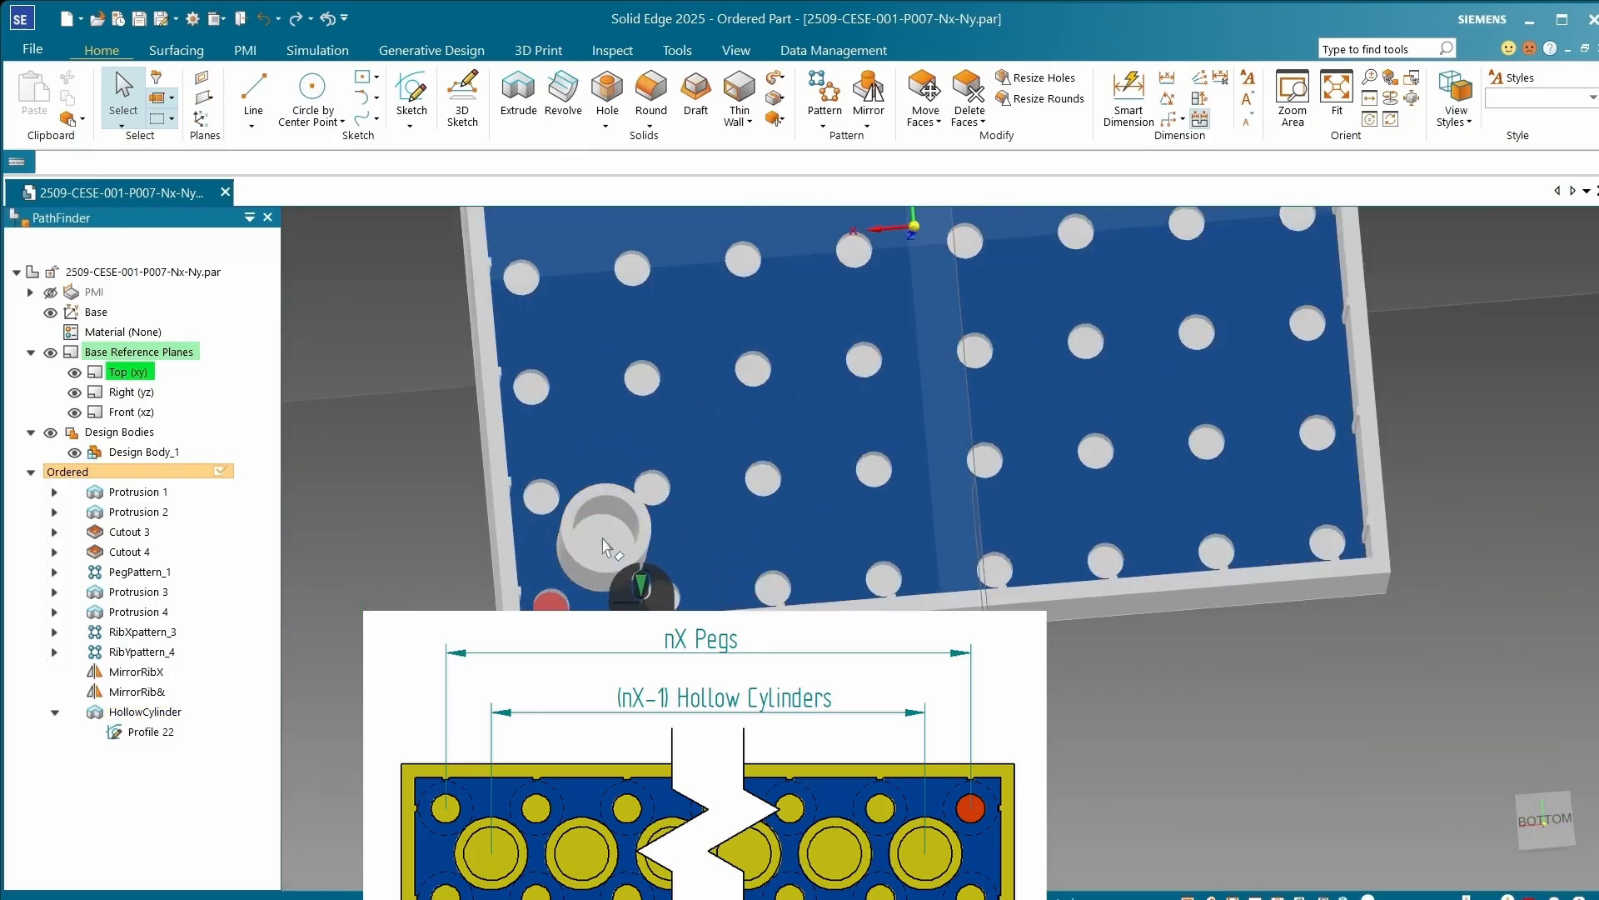
scroll(669, 554, up, 3)
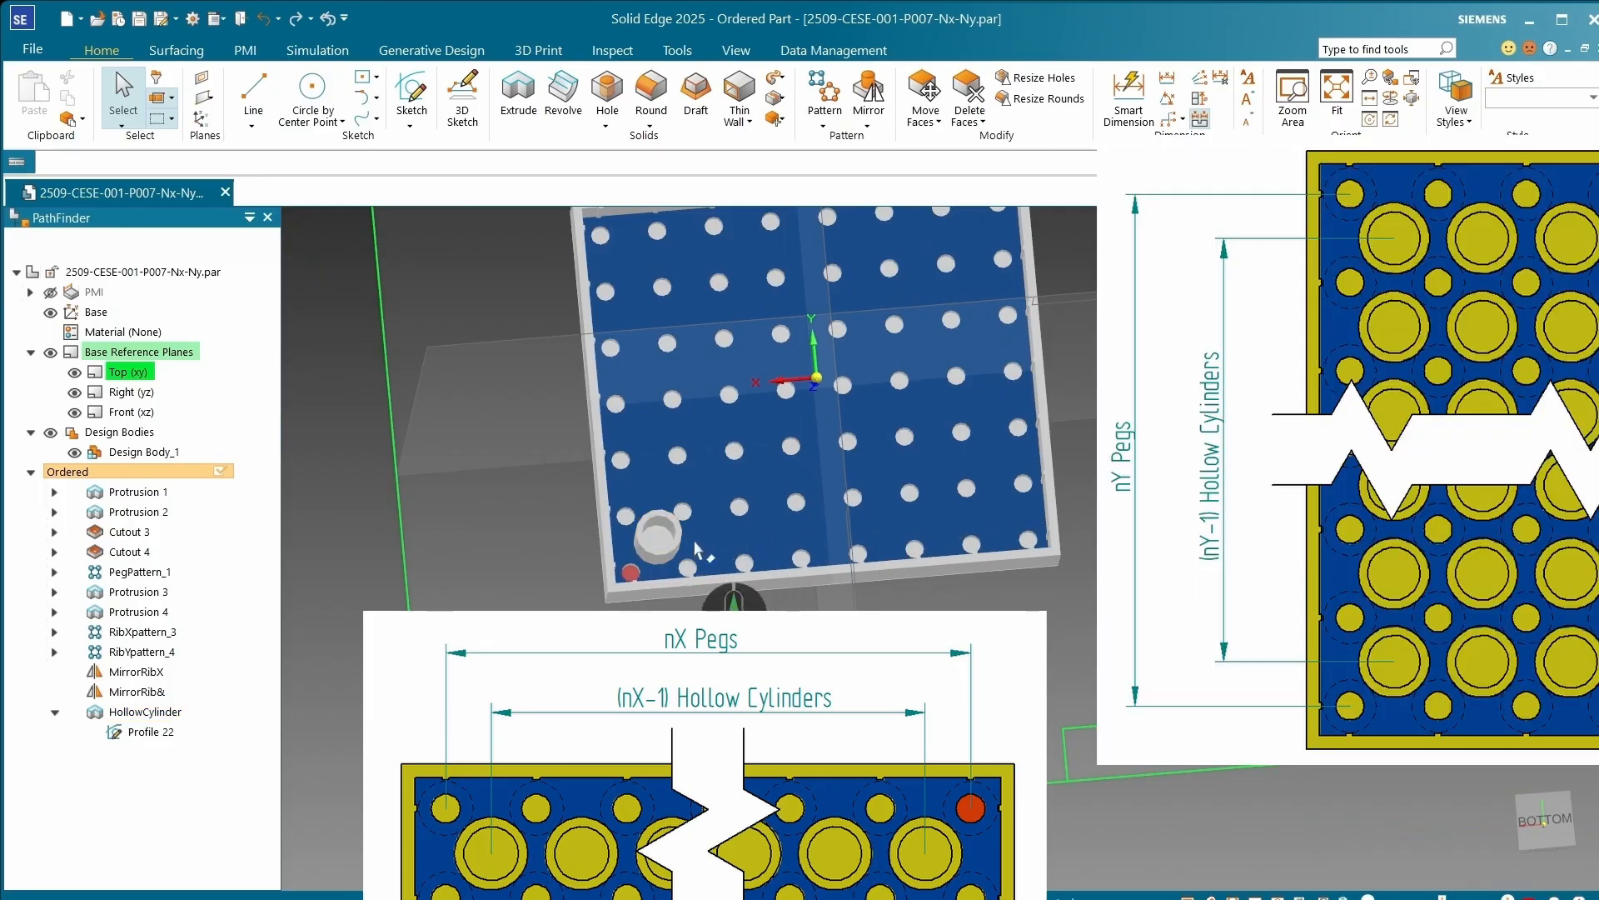
Step: Start a rectangular pattern placed by sketch and accept the HollowCylinder feature as the element to repeat
right_click(638, 345)
click(325, 546)
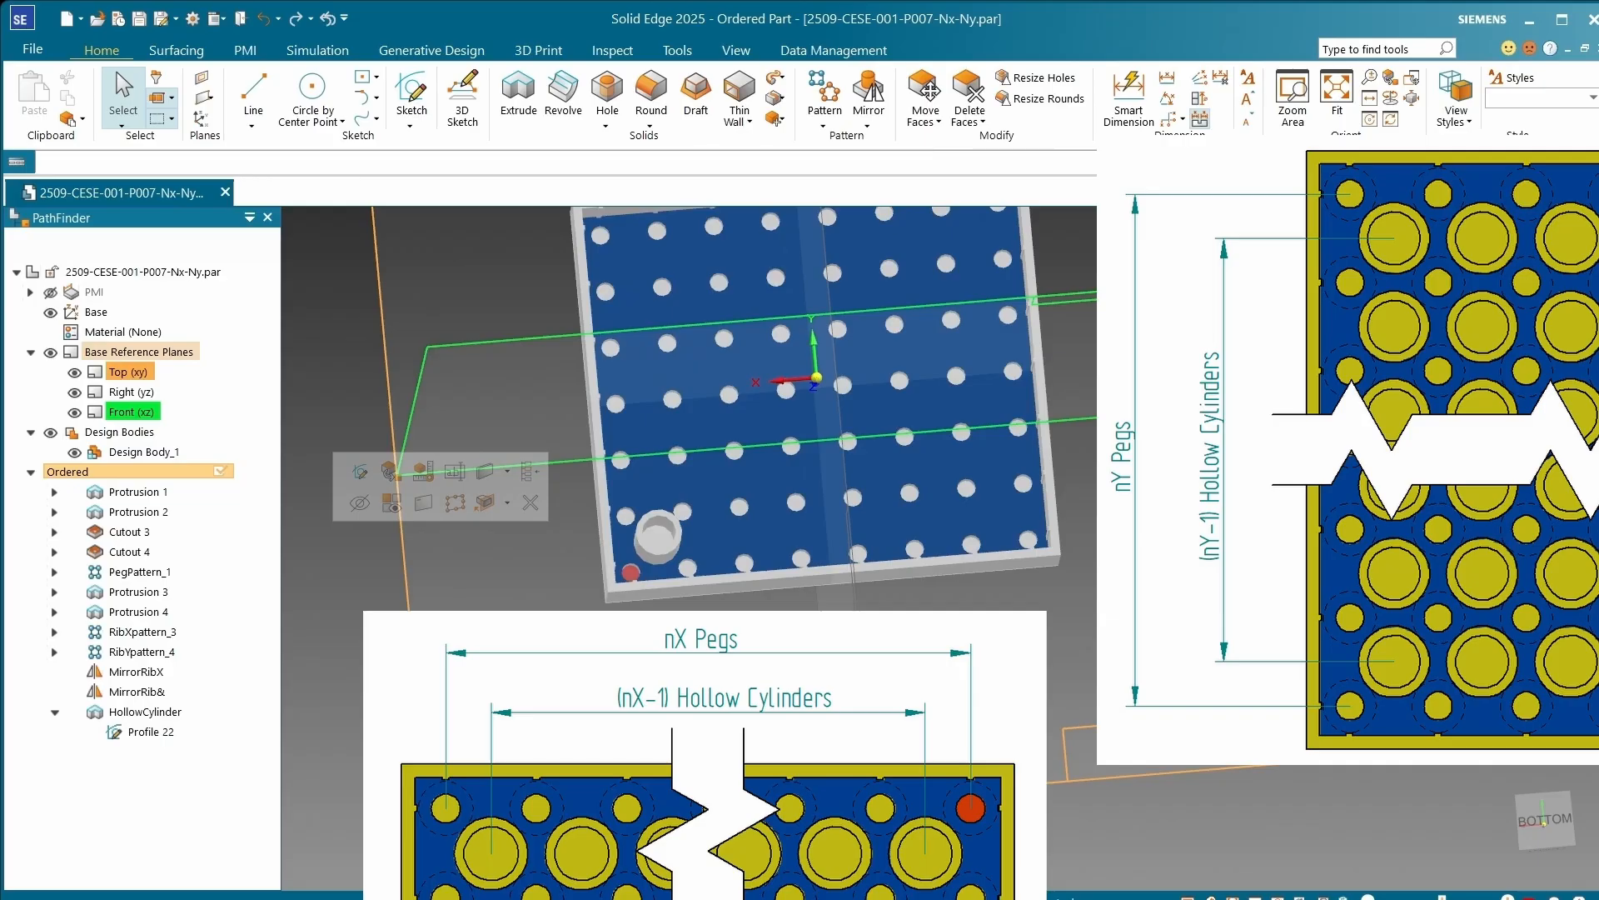
click(832, 98)
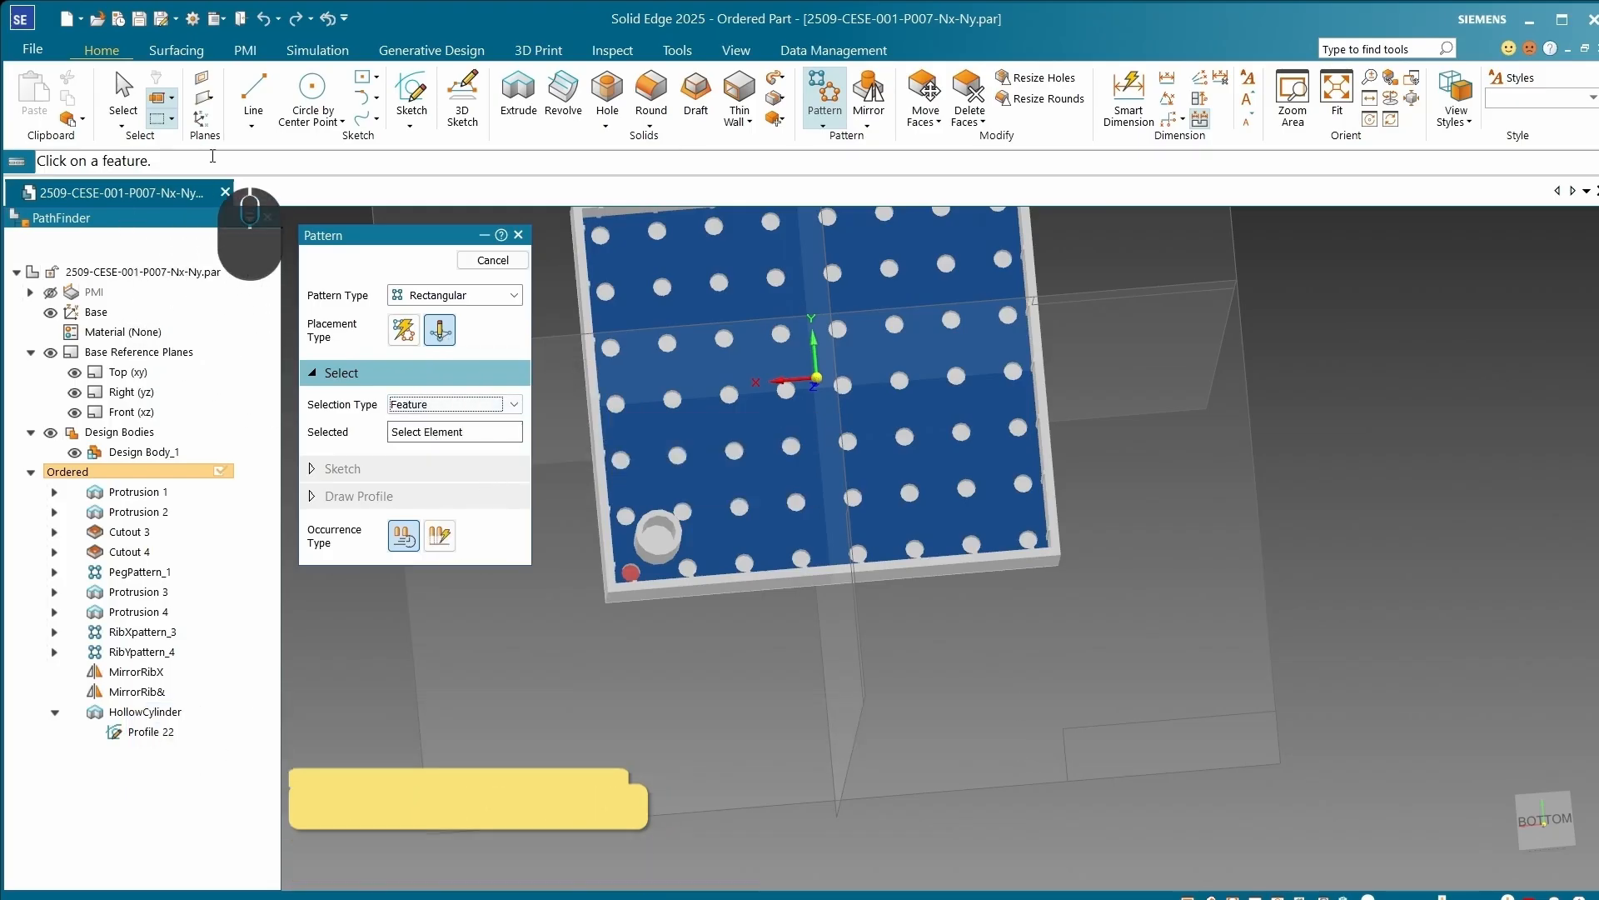
click(117, 711)
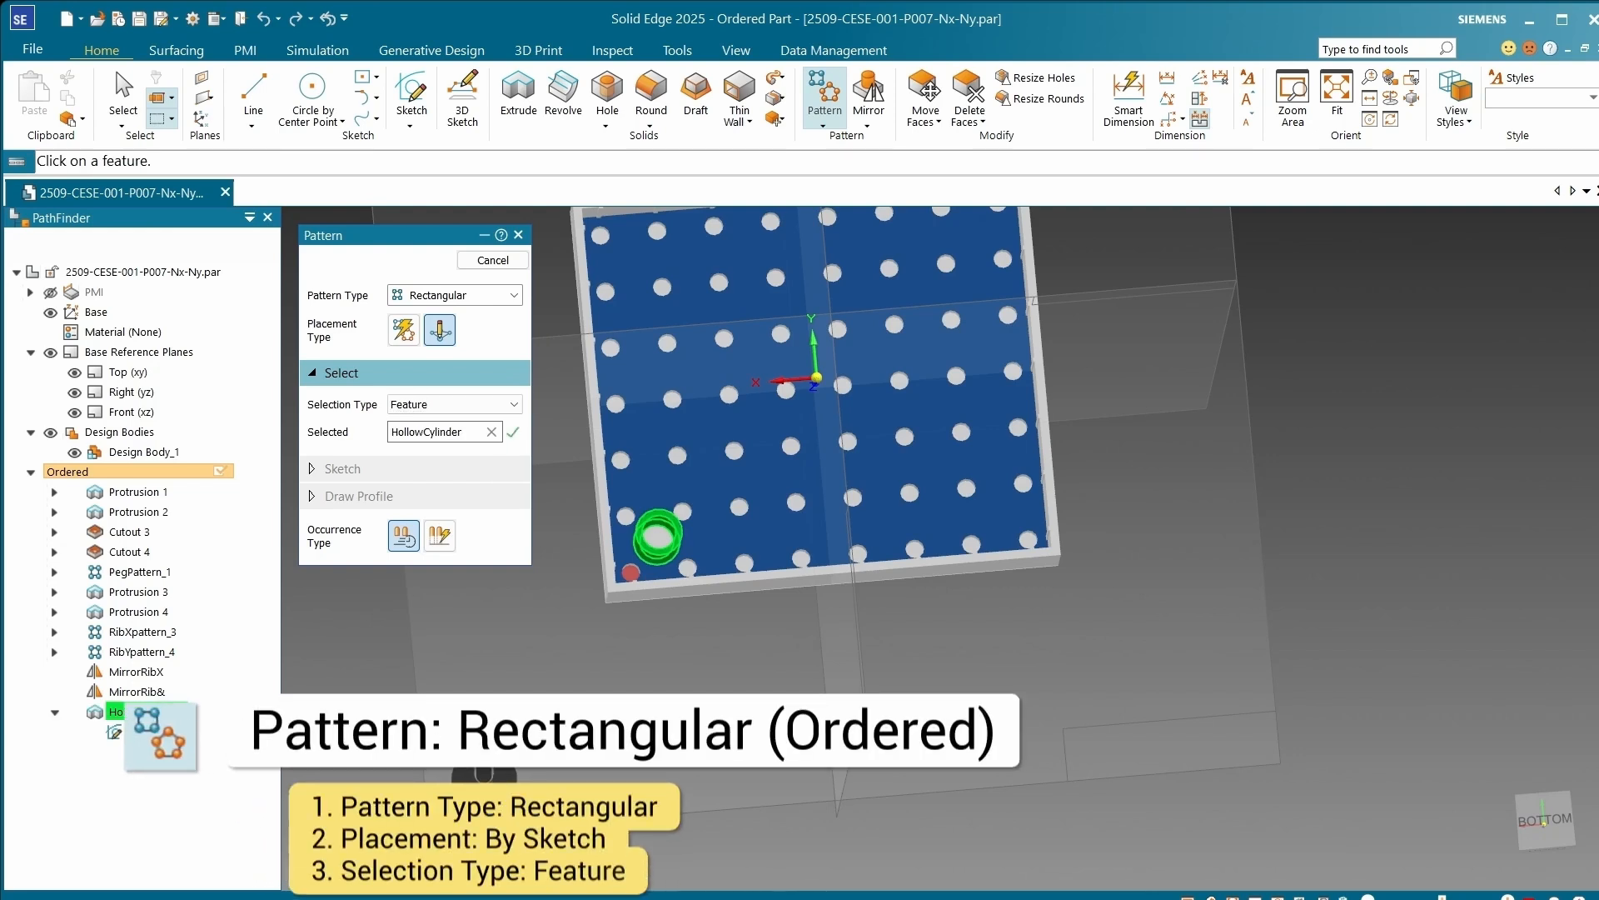
click(516, 433)
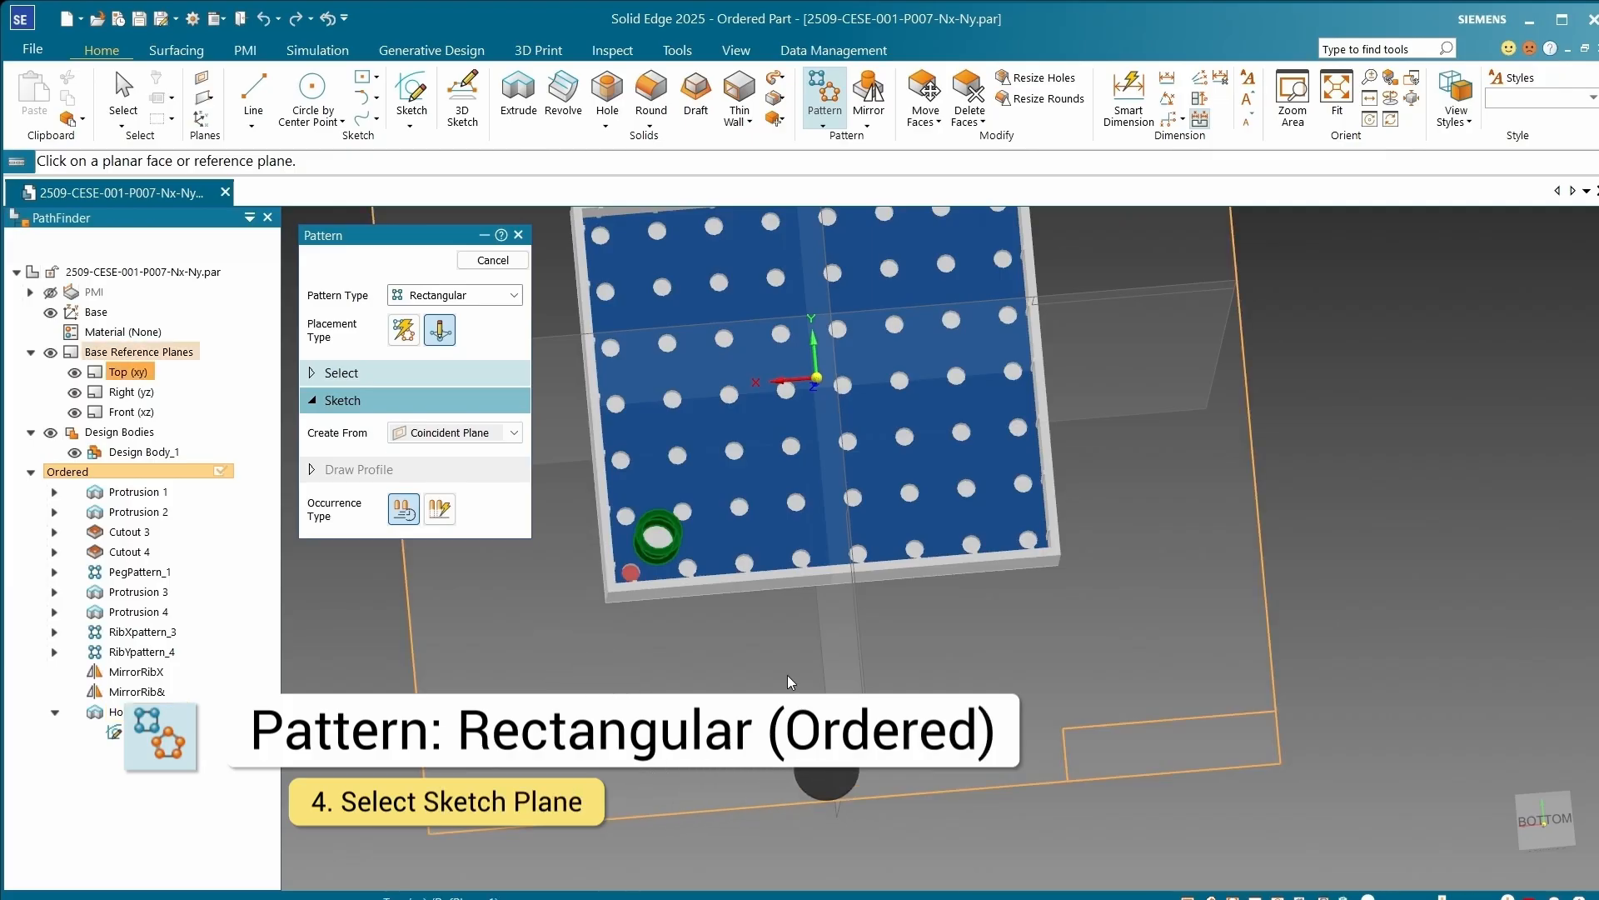
Step: Hide the base reference planes while the pattern's sketch plane is being chosen
scroll(787, 675, up, 4)
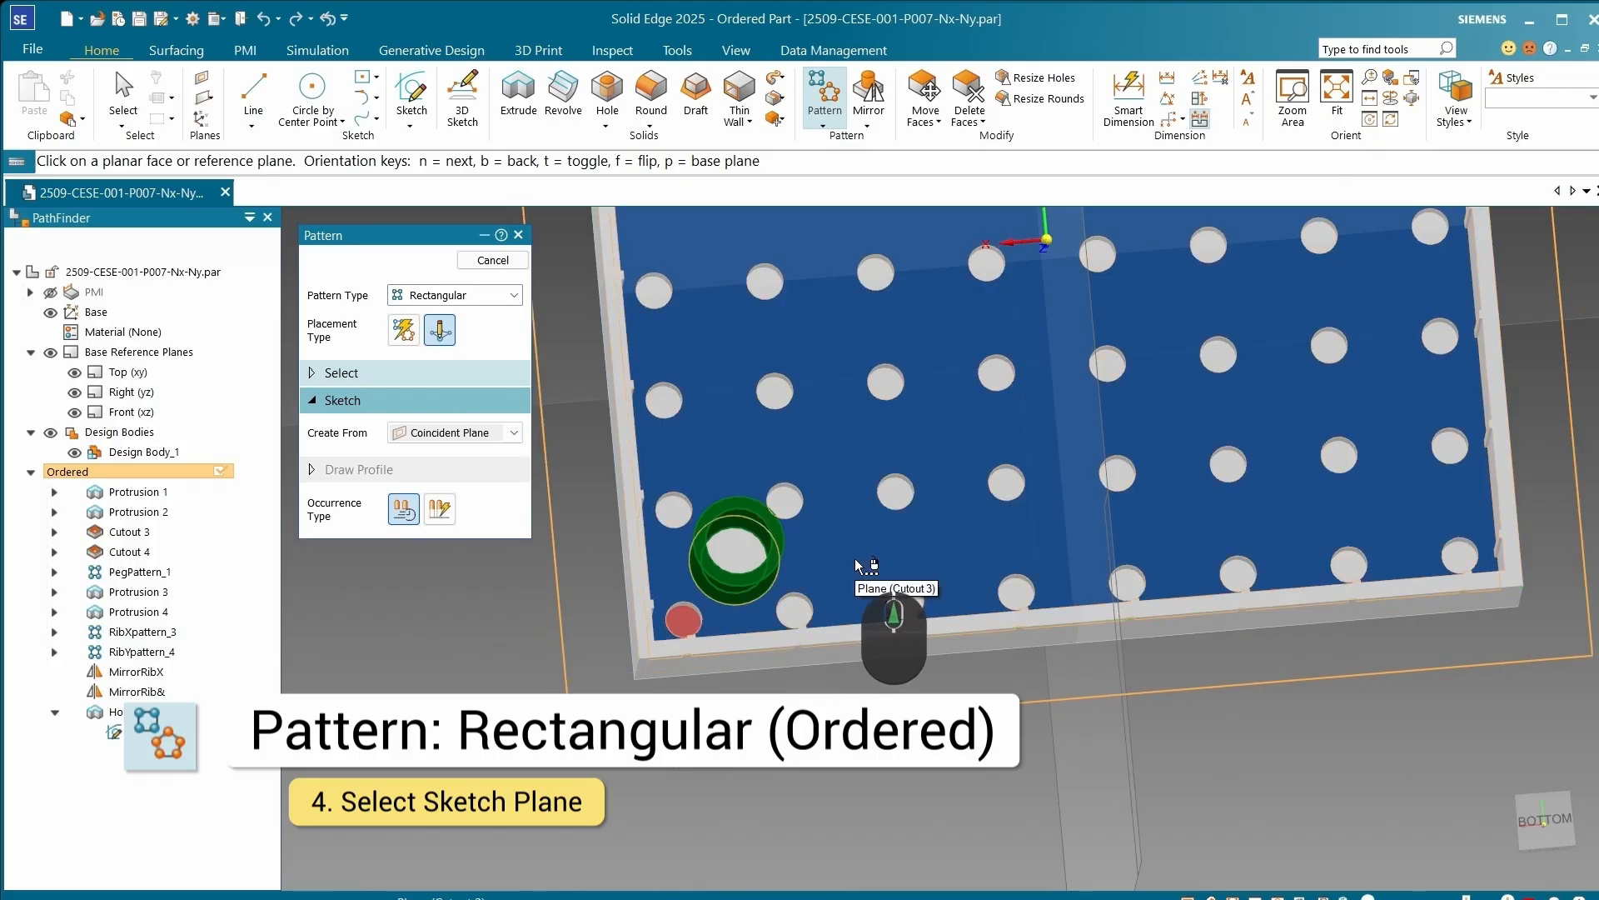
scroll(854, 558, down, 4)
middle_drag(854, 559, 860, 547)
scroll(863, 552, down, 3)
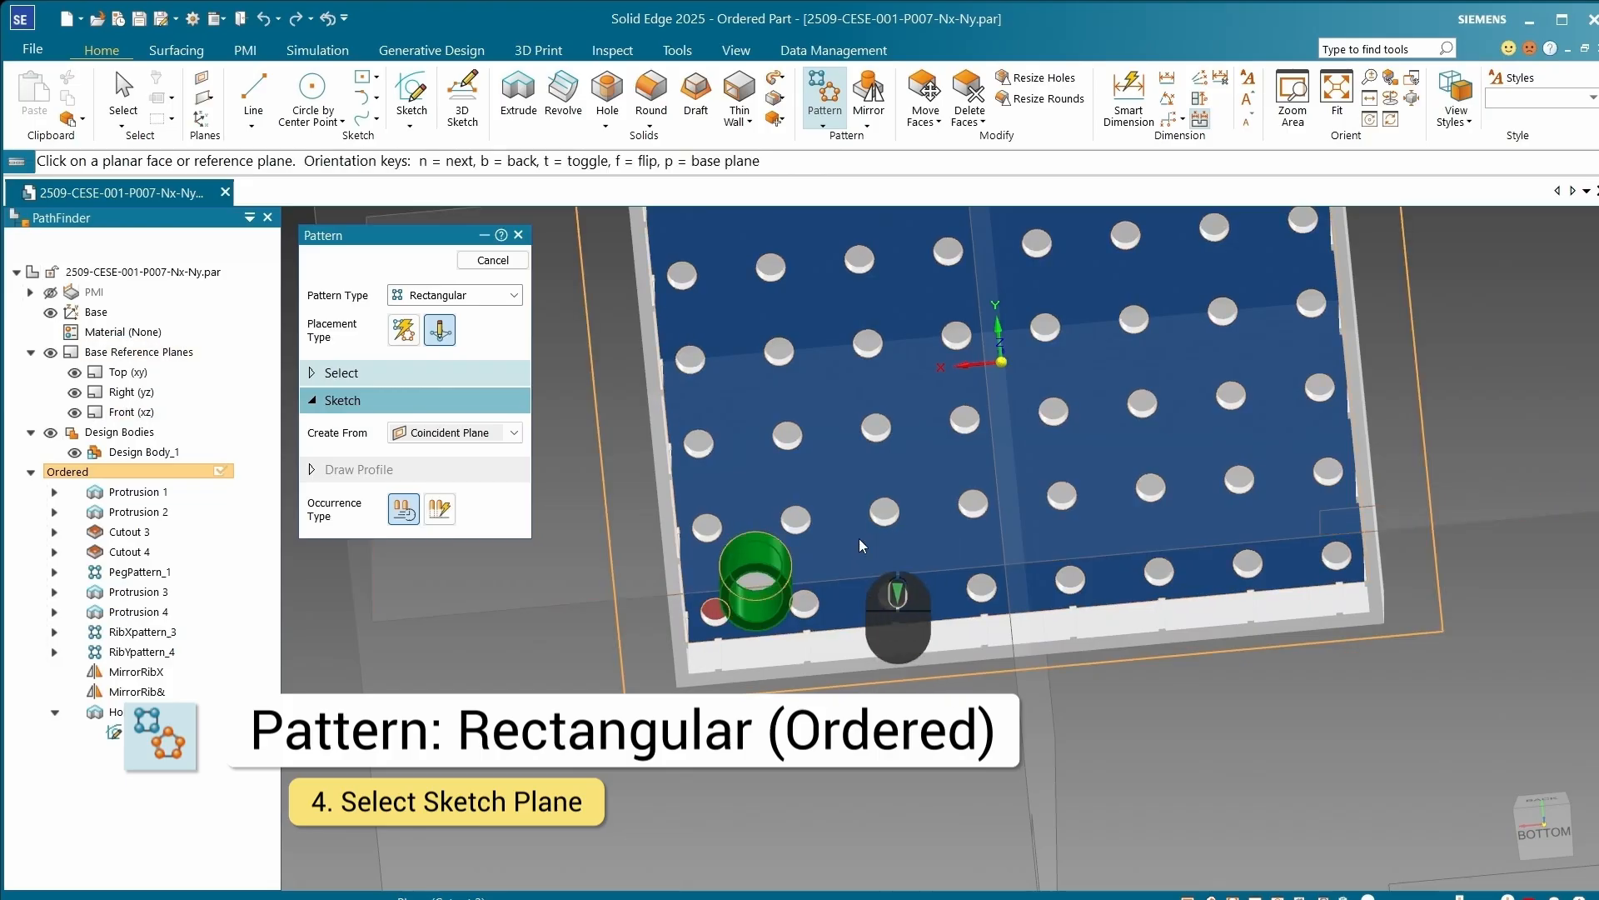
scroll(854, 524, up, 4)
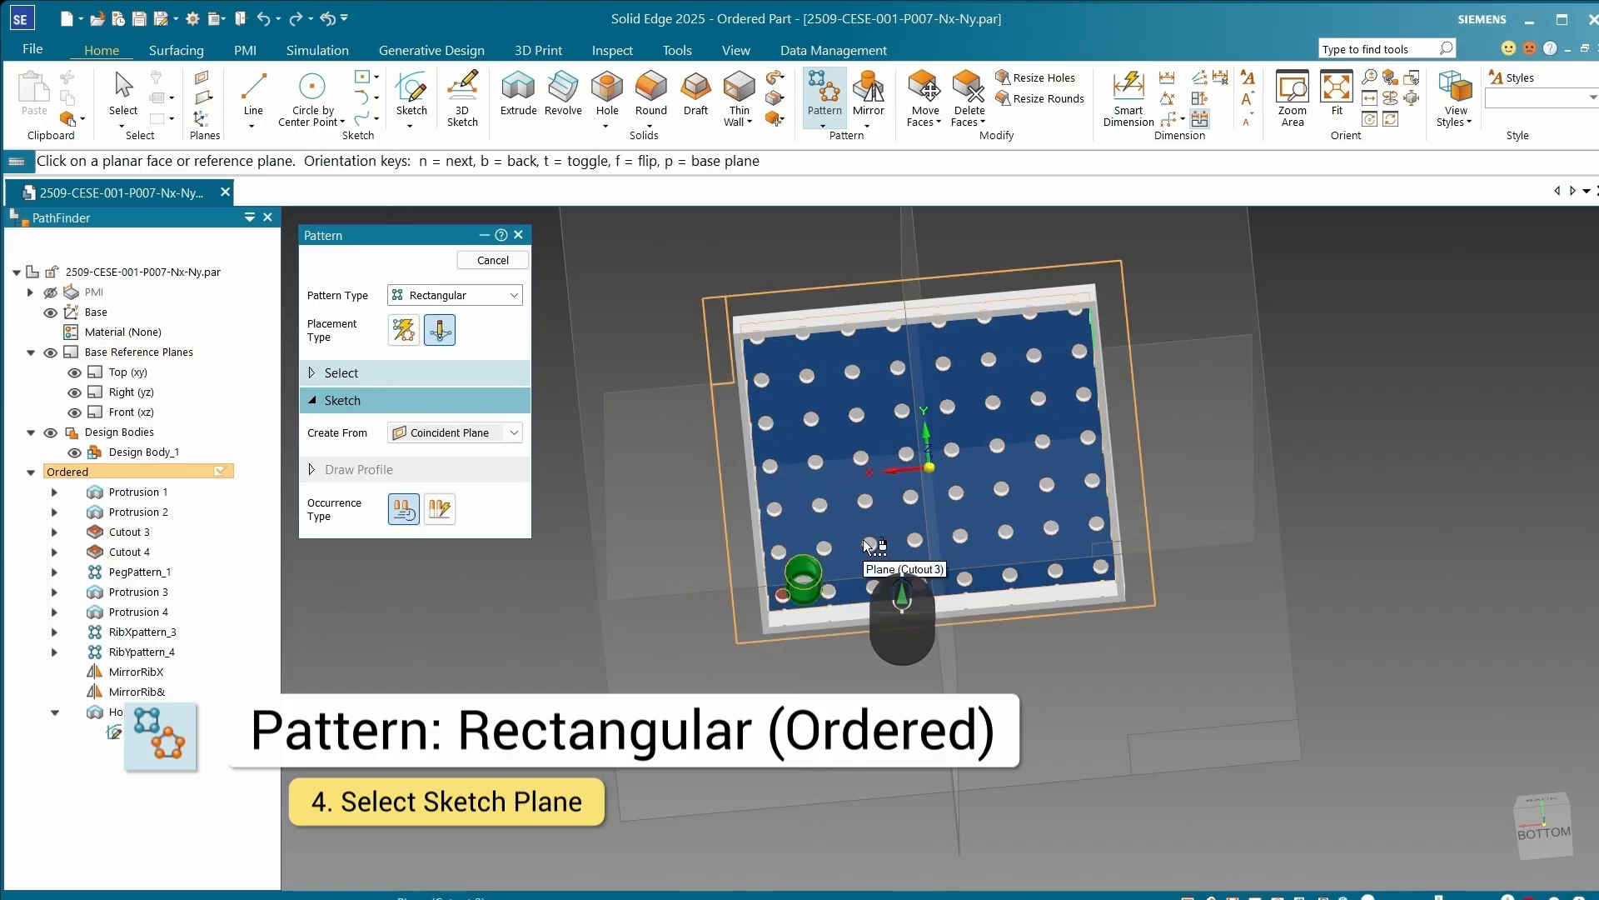
click(51, 356)
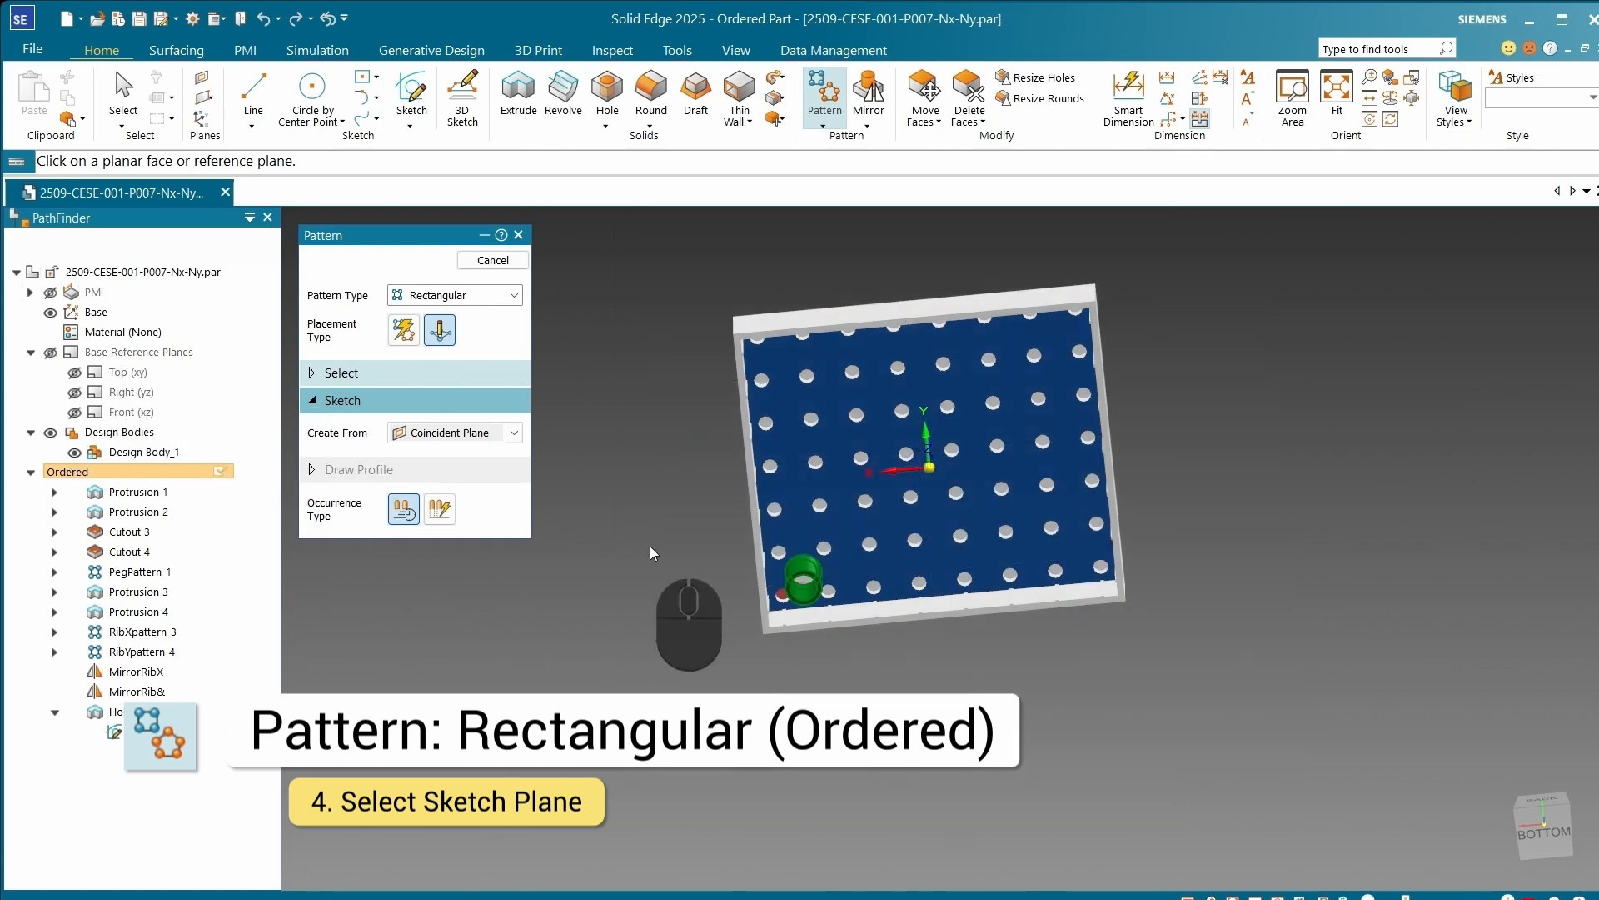
Step: Examine the blue Cutout 3 floor face as a coincident sketch plane and the edge that orients it near the tray corner
scroll(895, 533, up, 5)
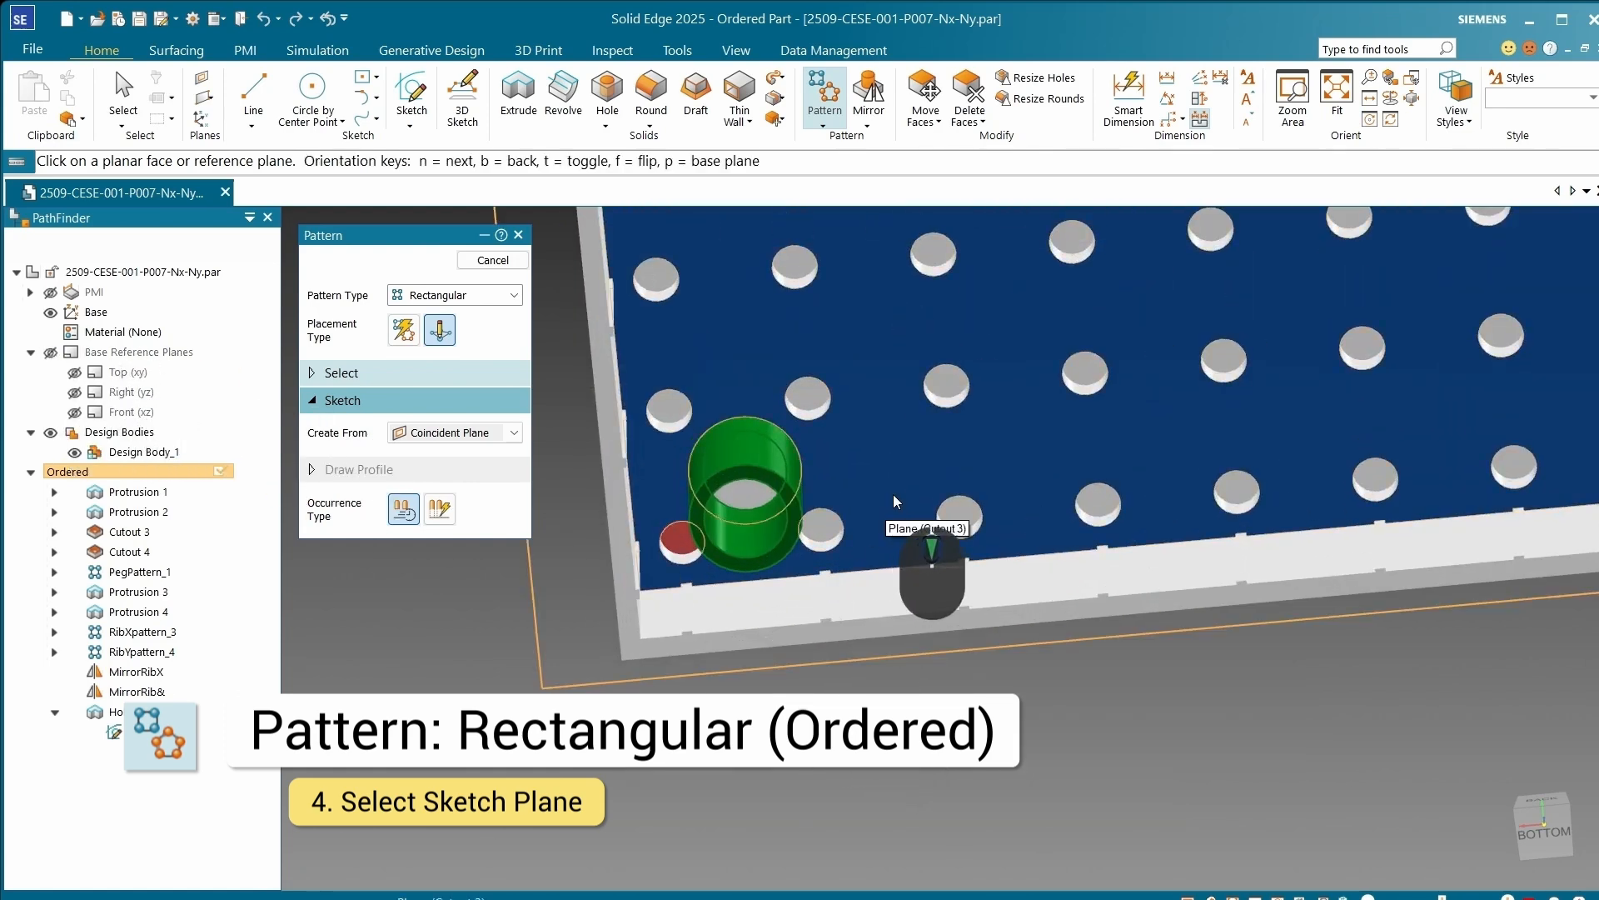
middle_drag(896, 501, 865, 423)
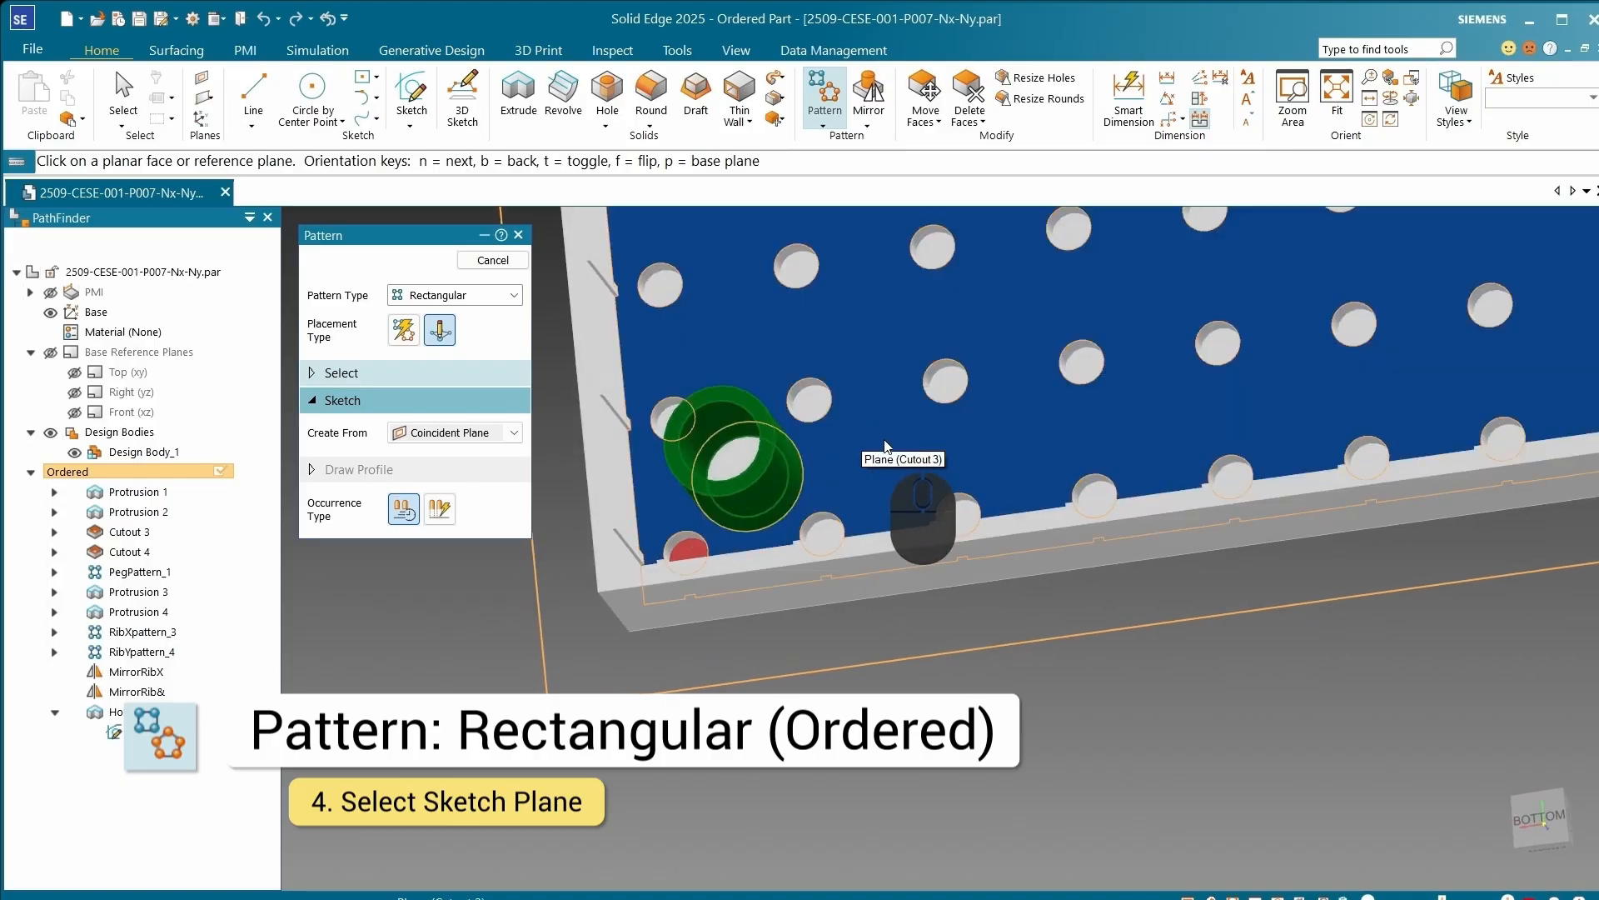
click(885, 446)
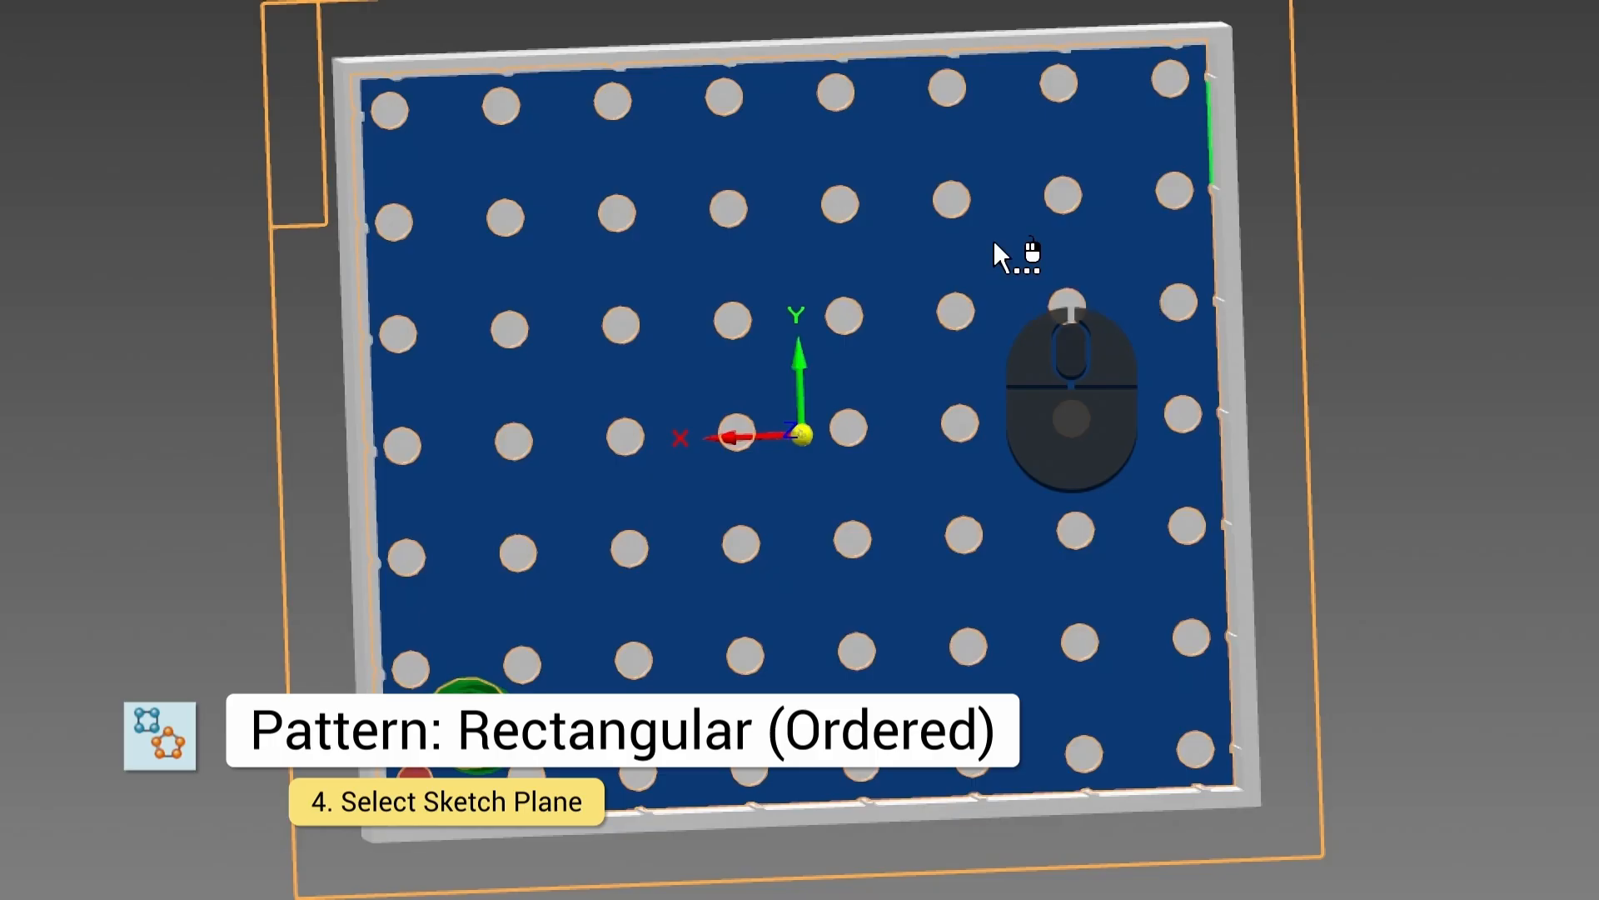
click(1142, 150)
scroll(1161, 142, down, 5)
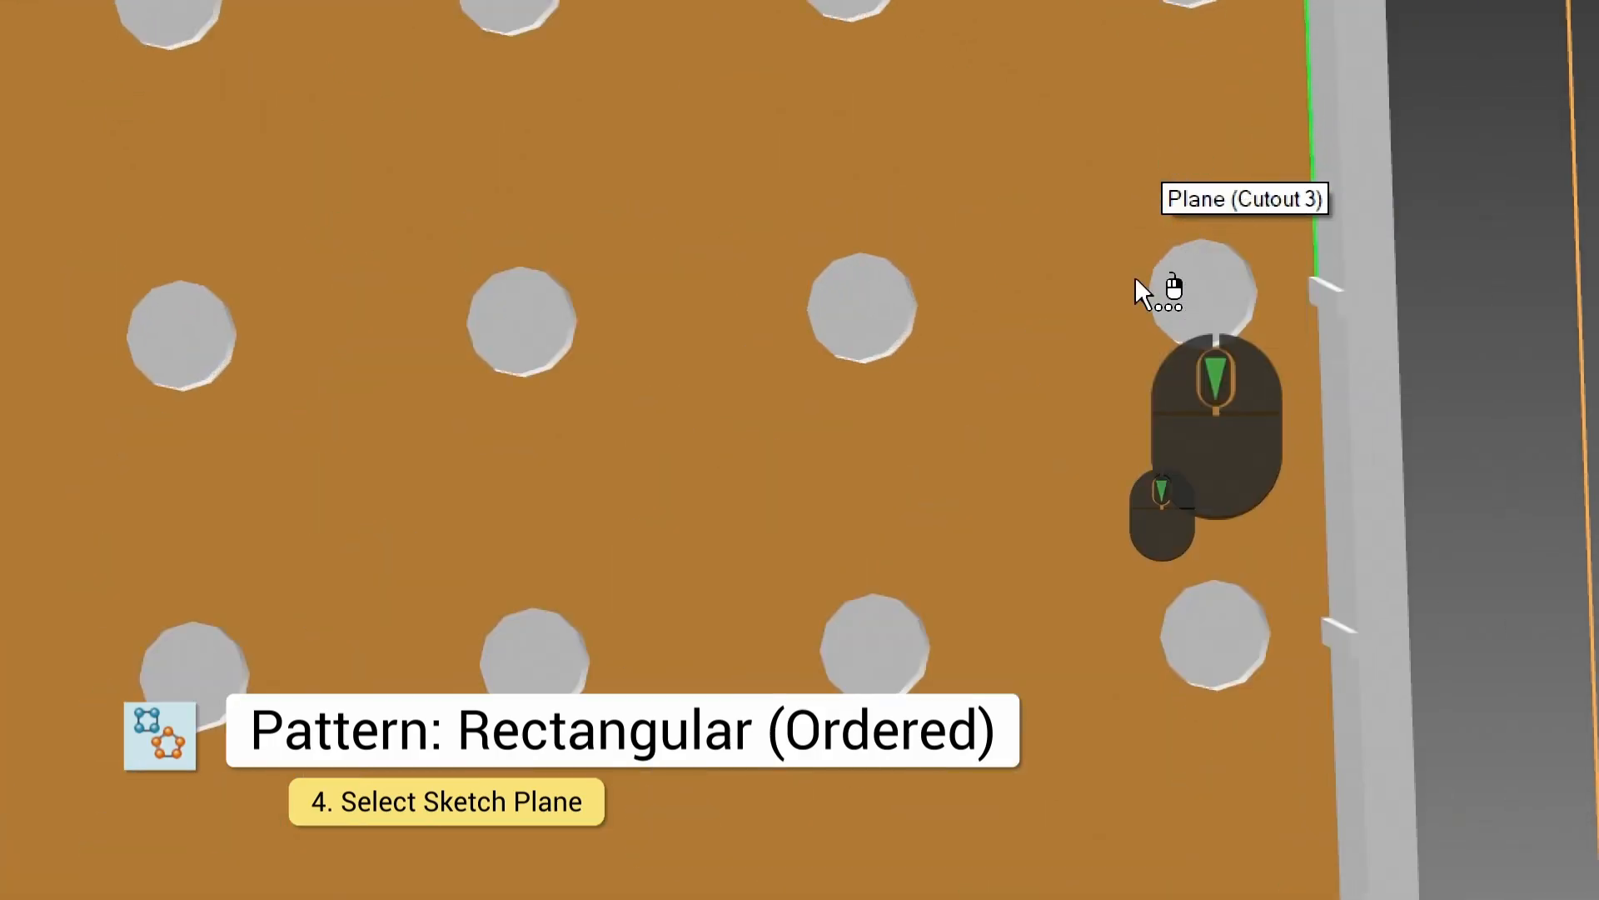
scroll(1113, 385, up, 4)
scroll(1115, 410, down, 3)
scroll(1094, 460, down, 1)
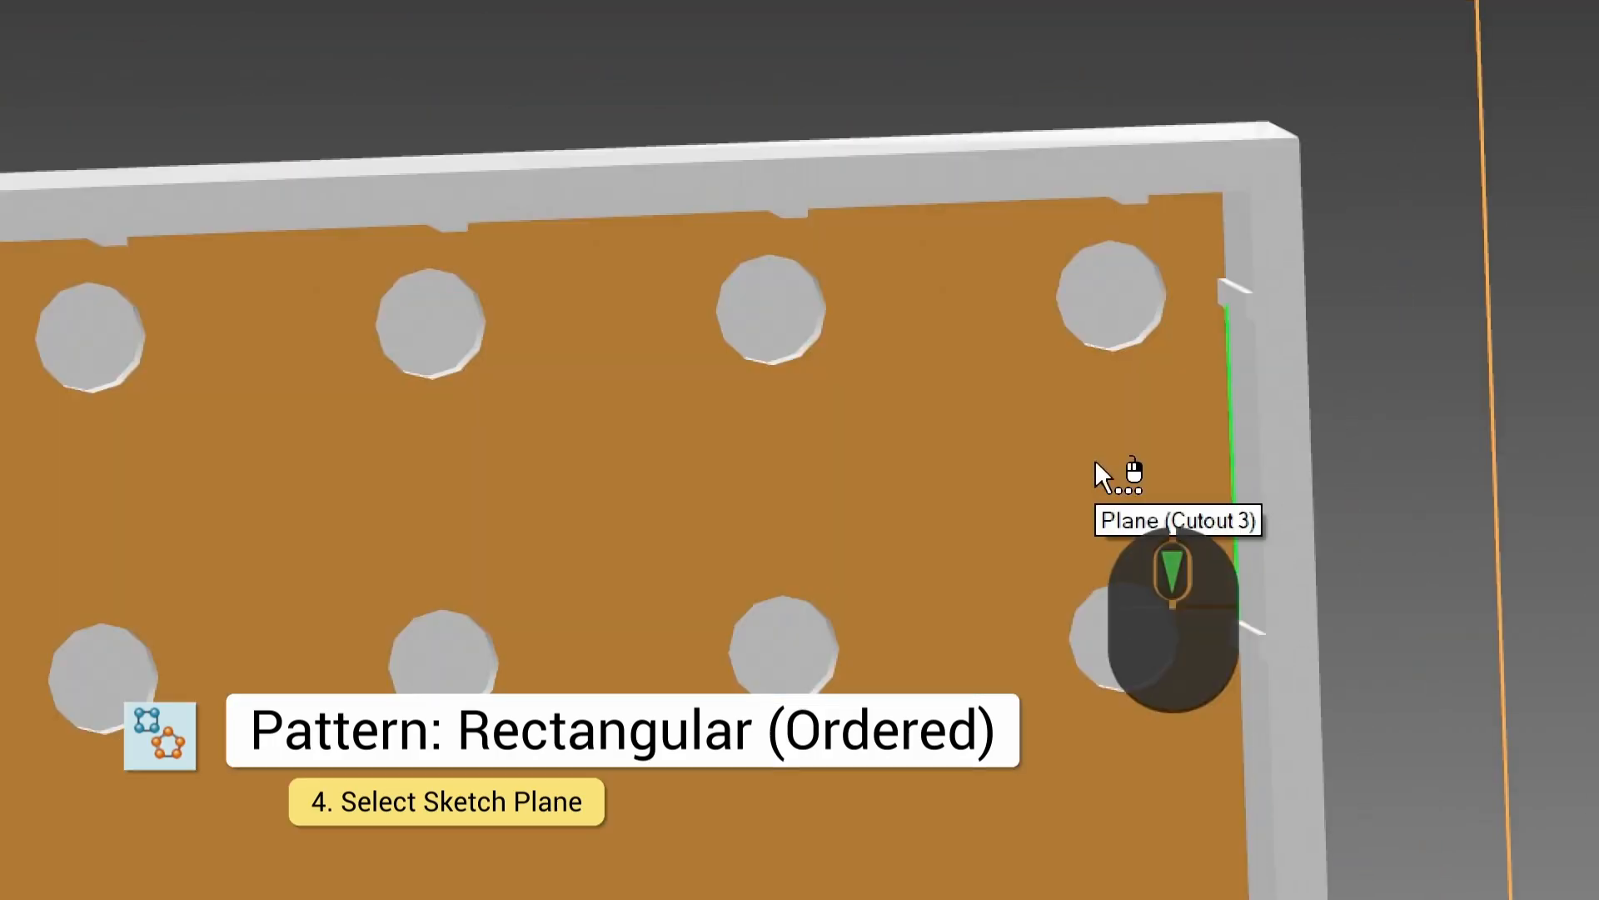
click(1096, 463)
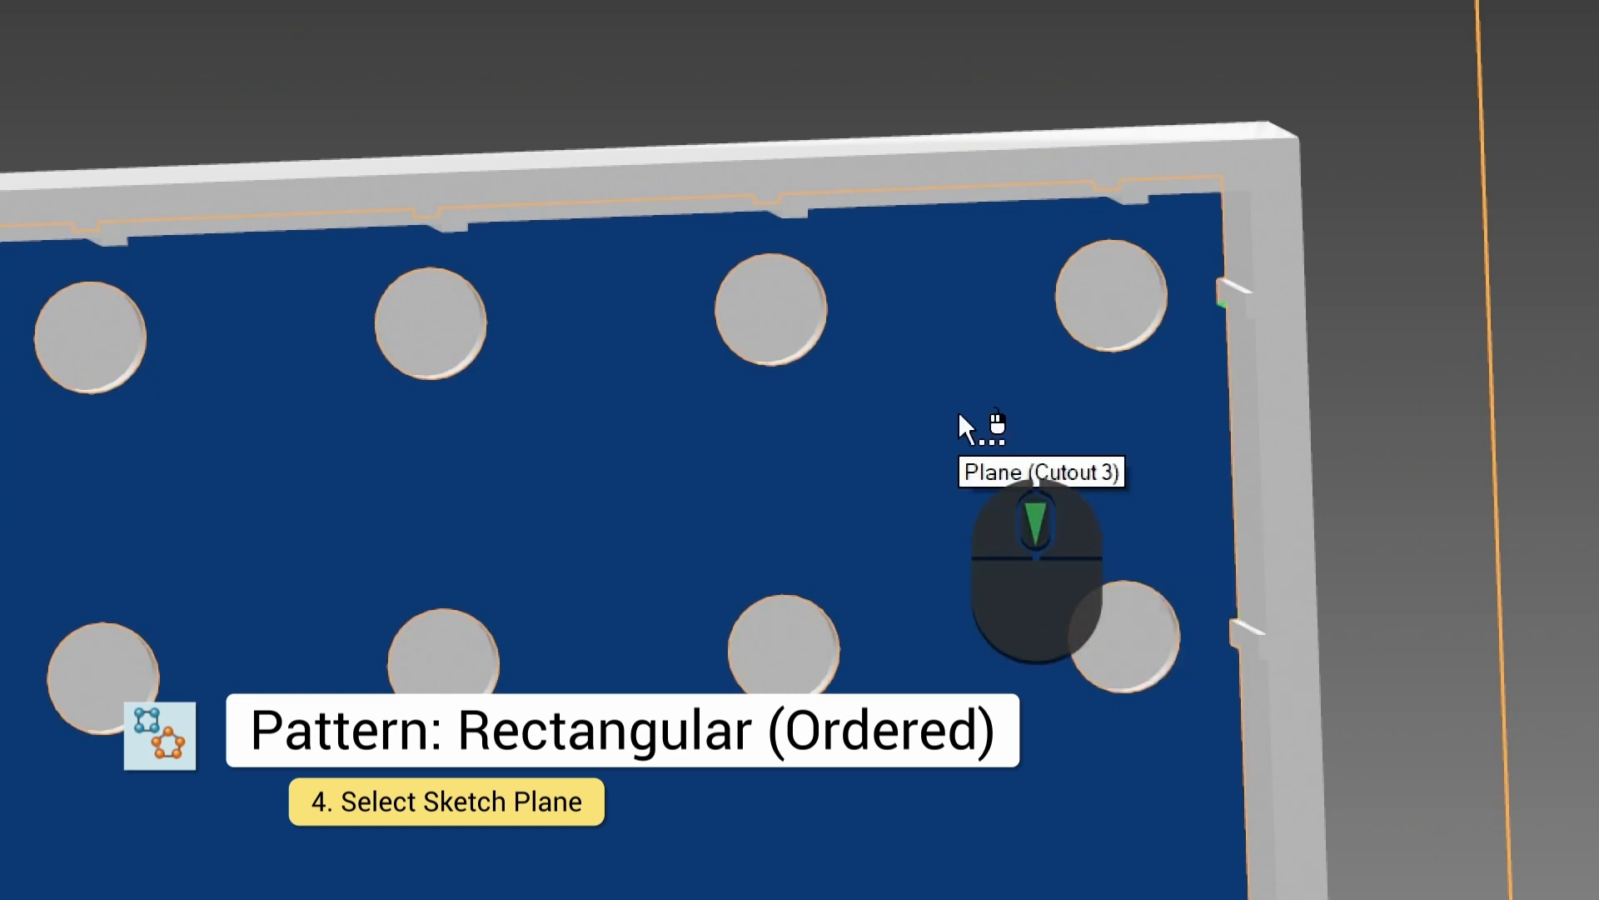
Step: Place the pattern's sketch plane on the blue Cutout 3 floor face, oriented by the long floor edge segment beside the corner
key(b)
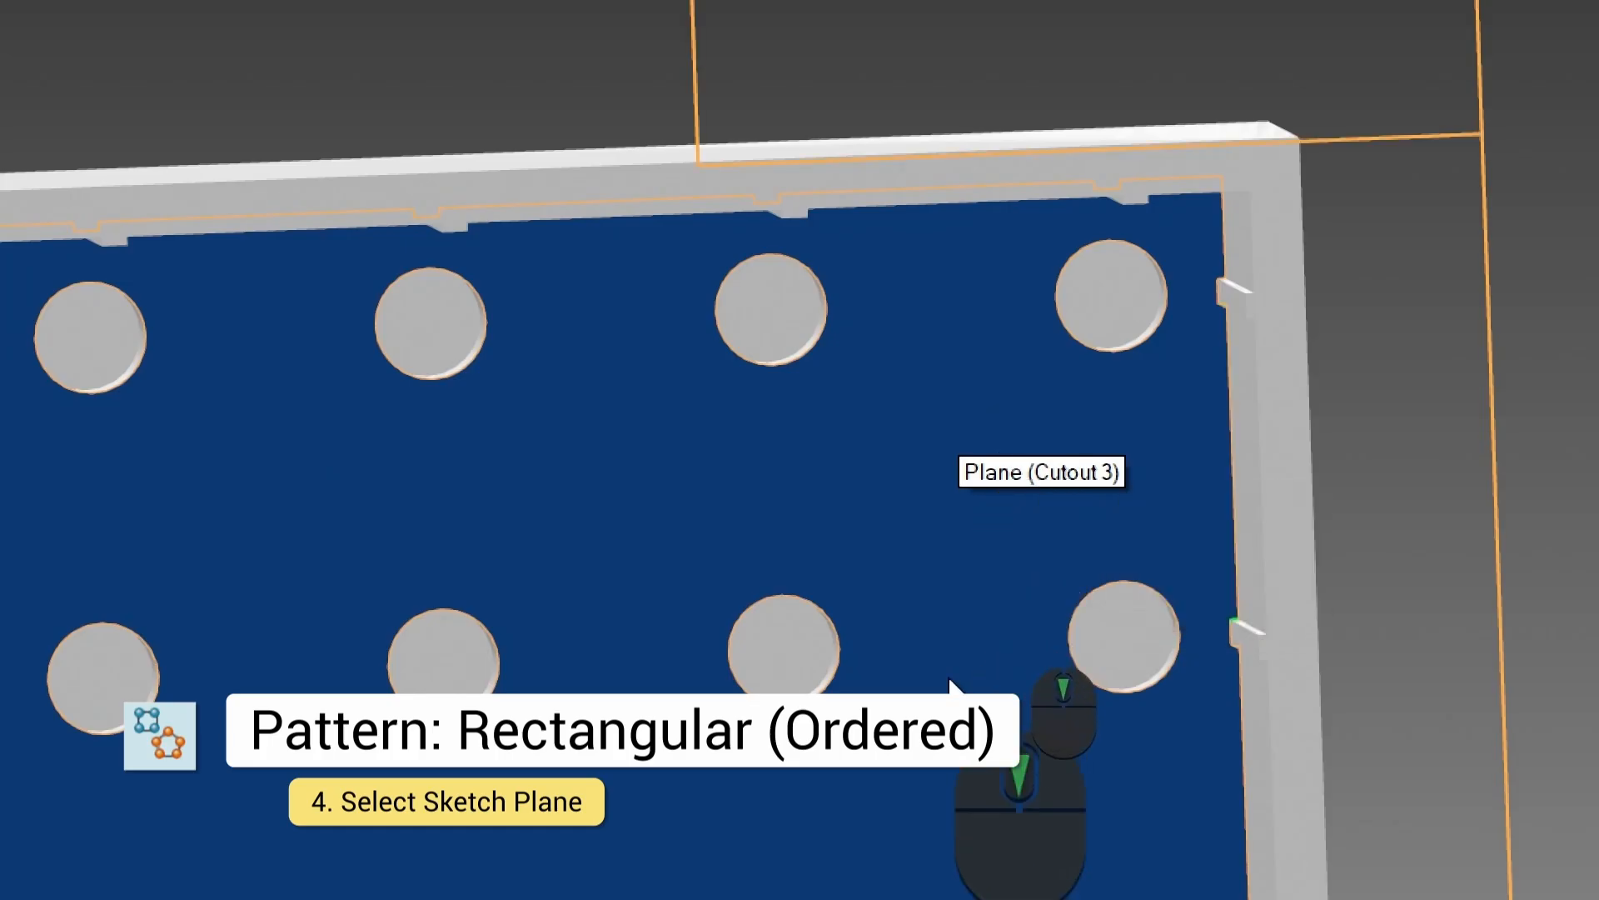
scroll(1096, 714, down, 4)
scroll(1098, 704, down, 2)
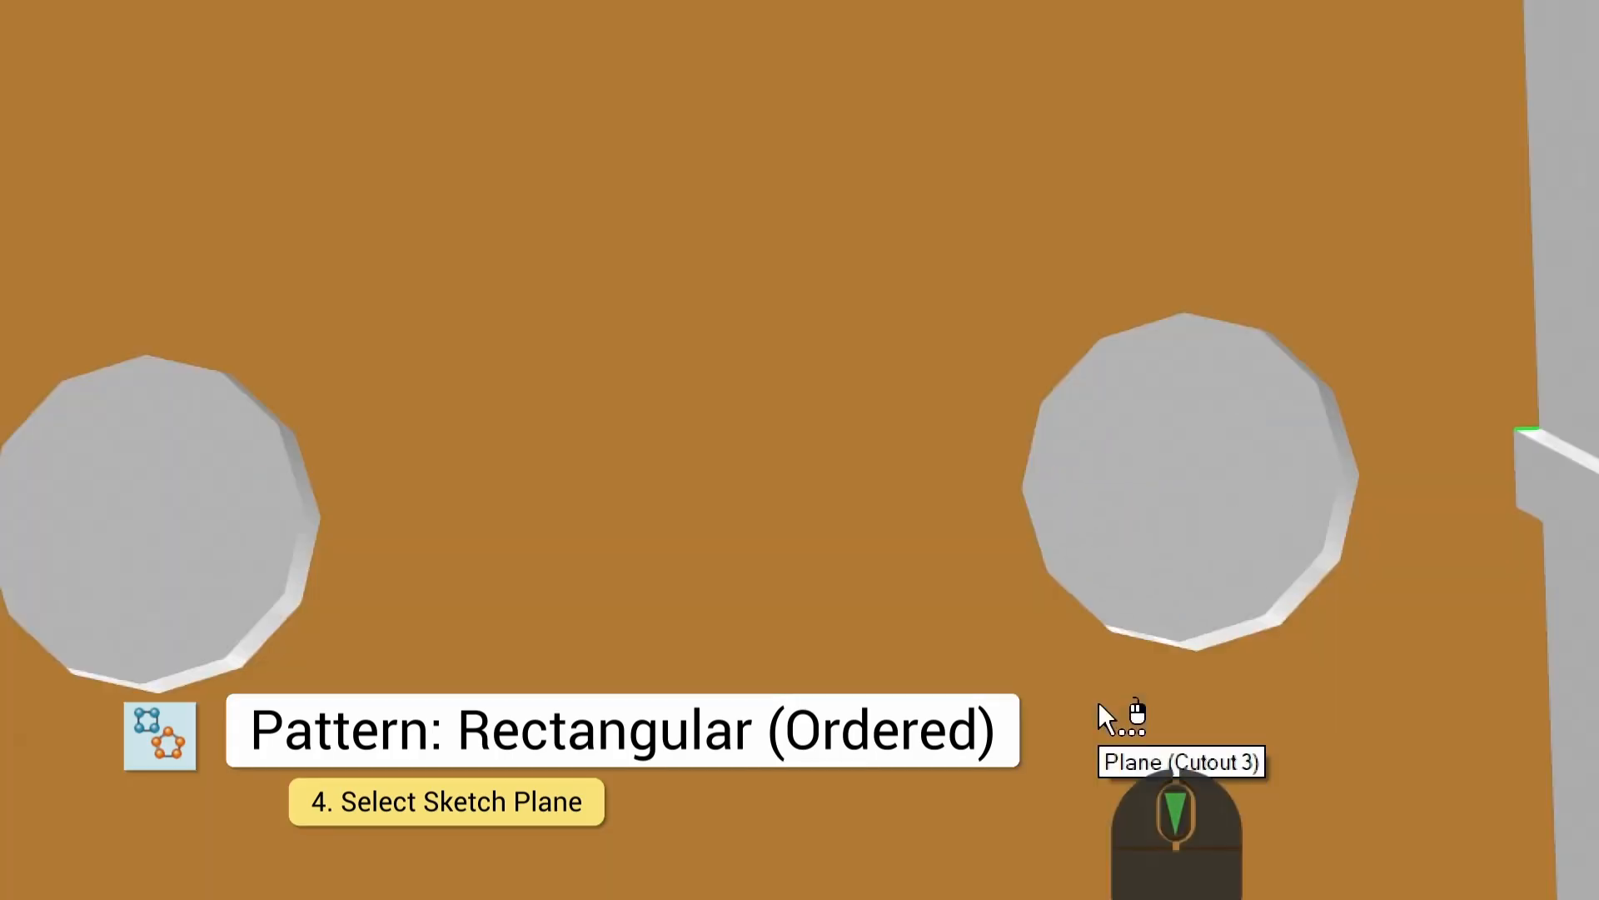
scroll(1098, 701, up, 2)
key(b)
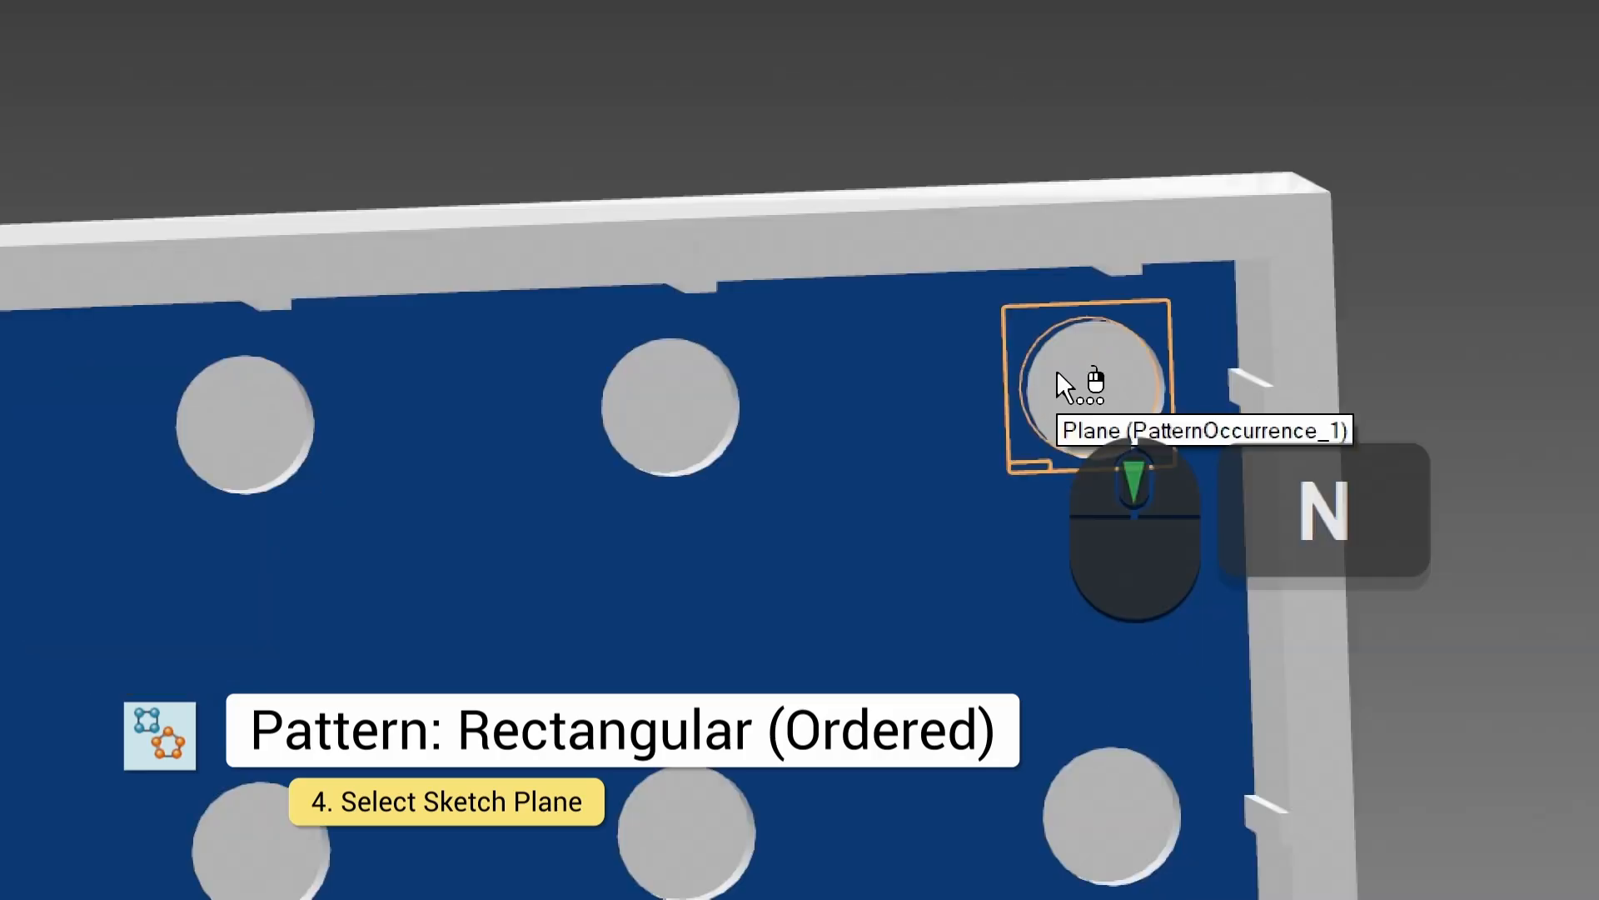
key(n)
key(n)
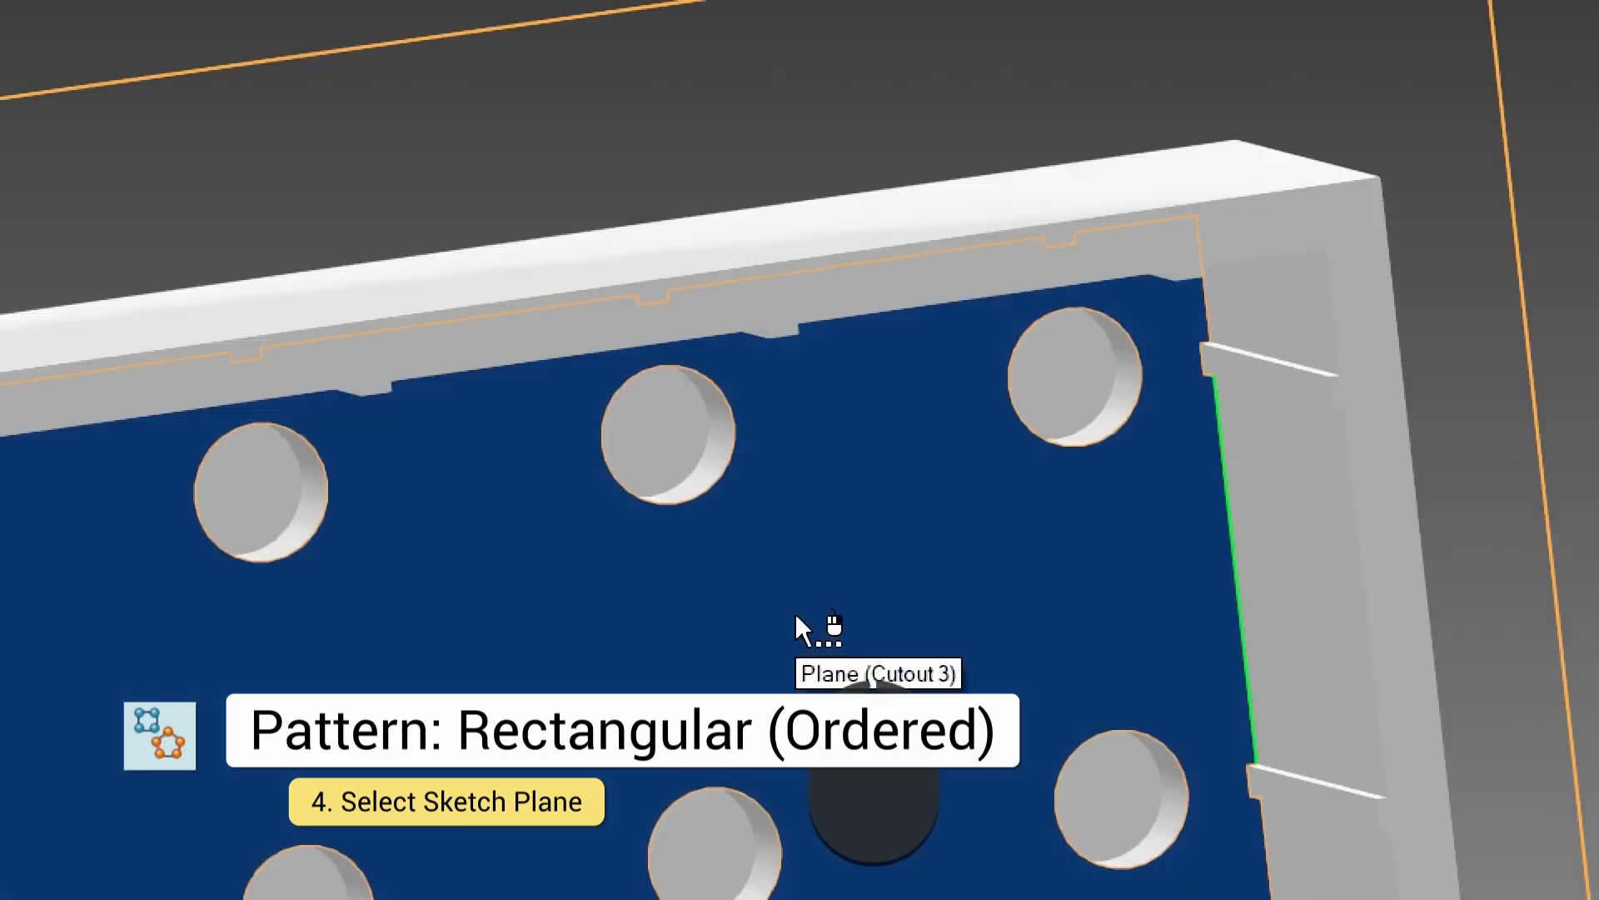
key(n)
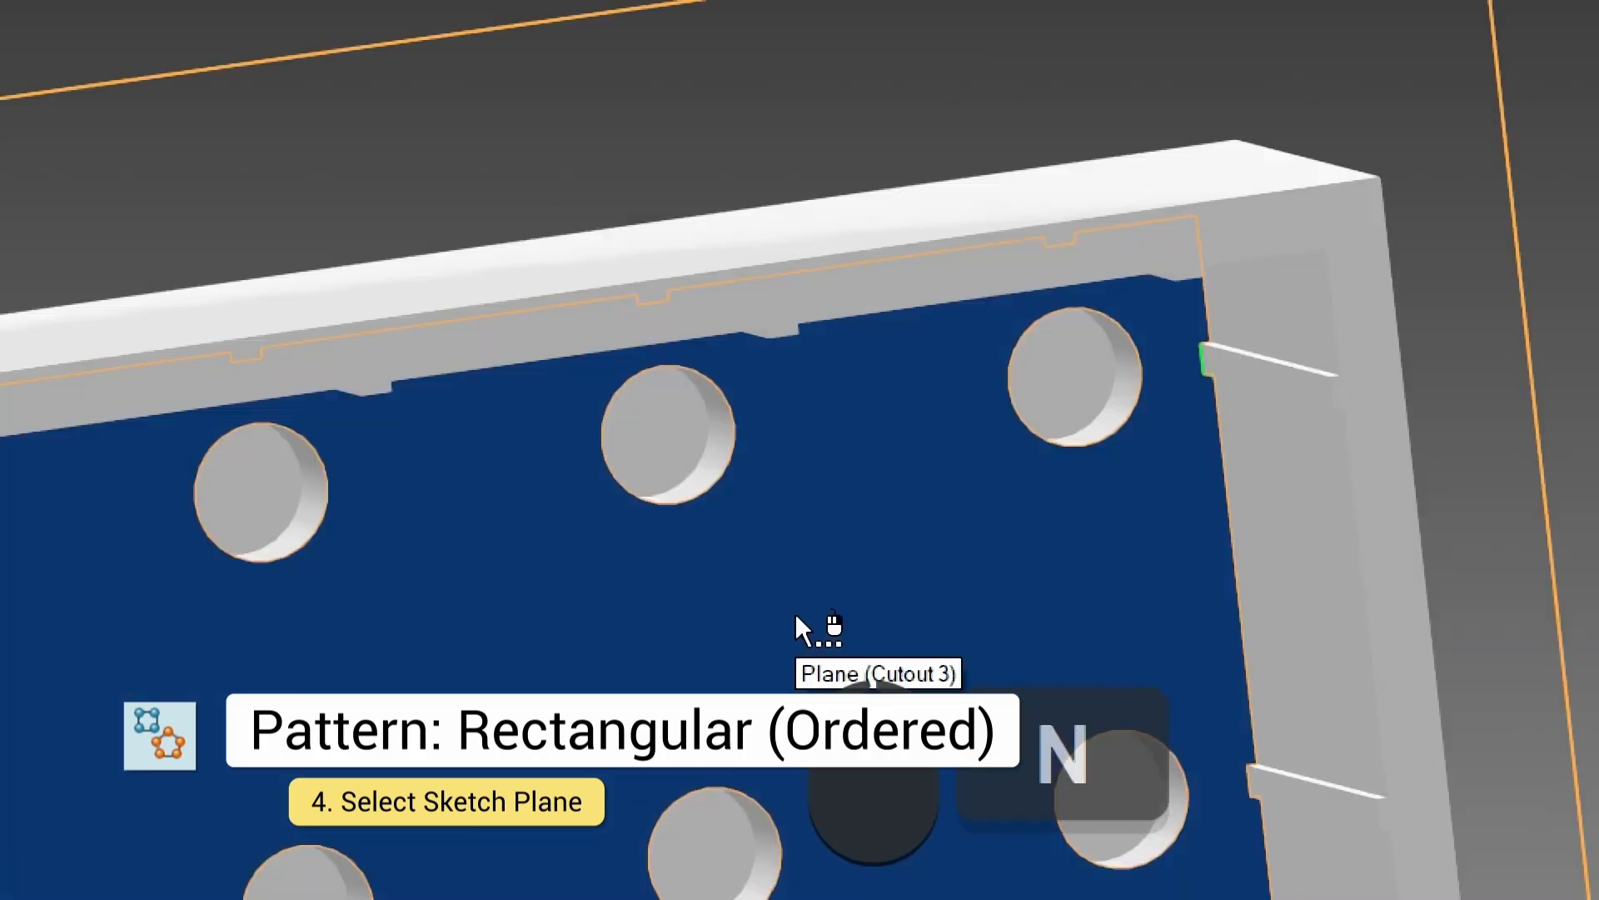
key(n)
scroll(795, 624, down, 2)
middle_drag(794, 624, 906, 543)
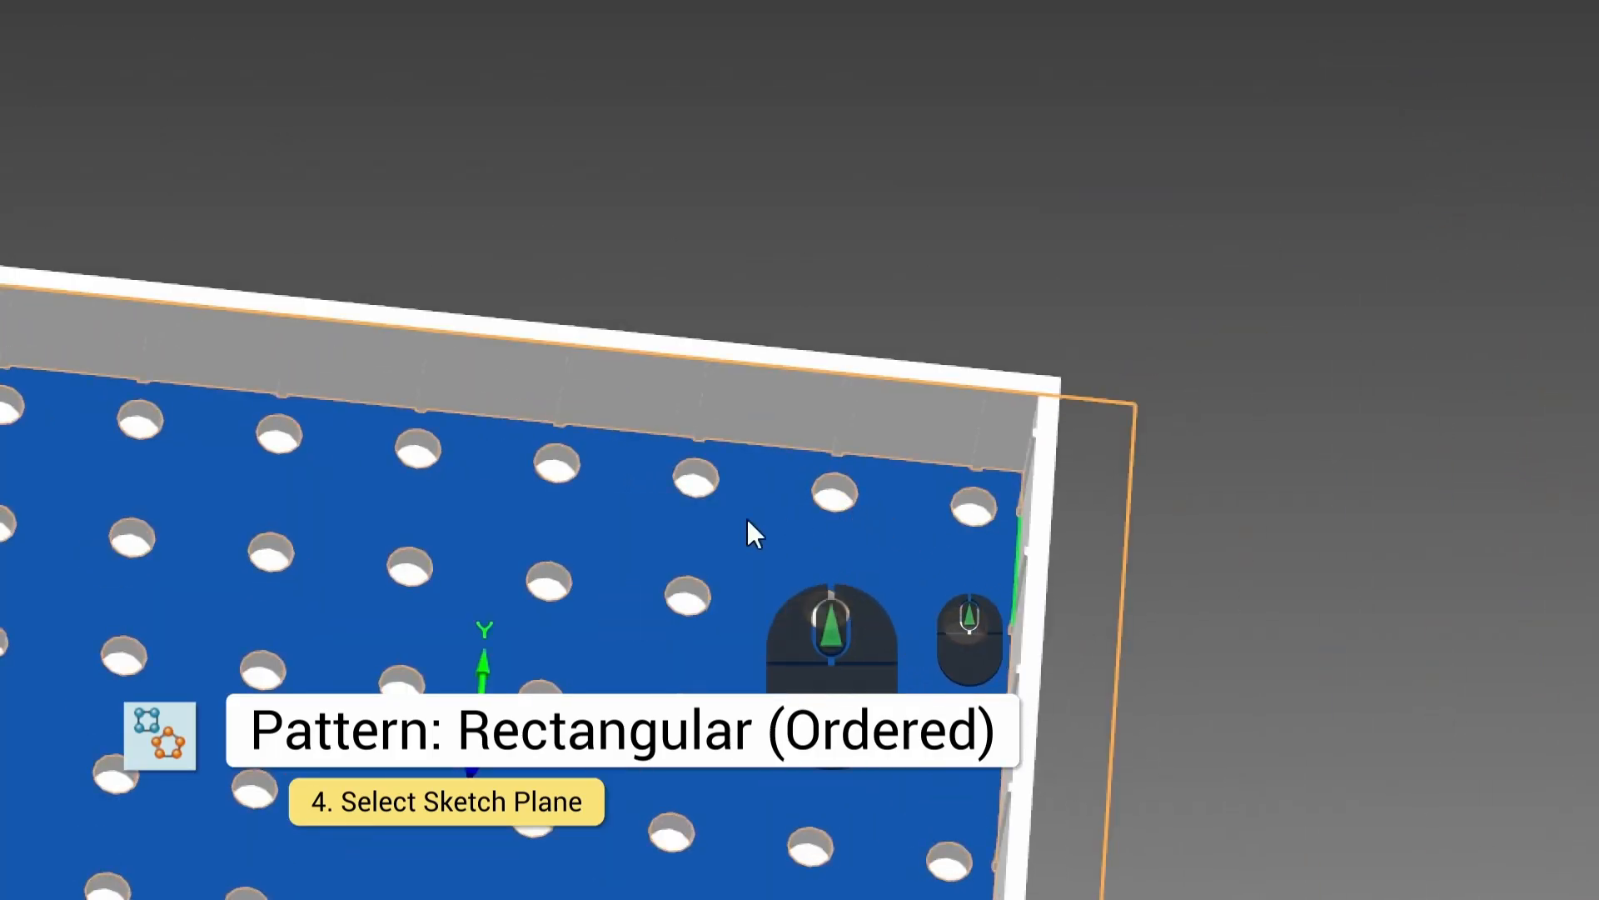
key(n)
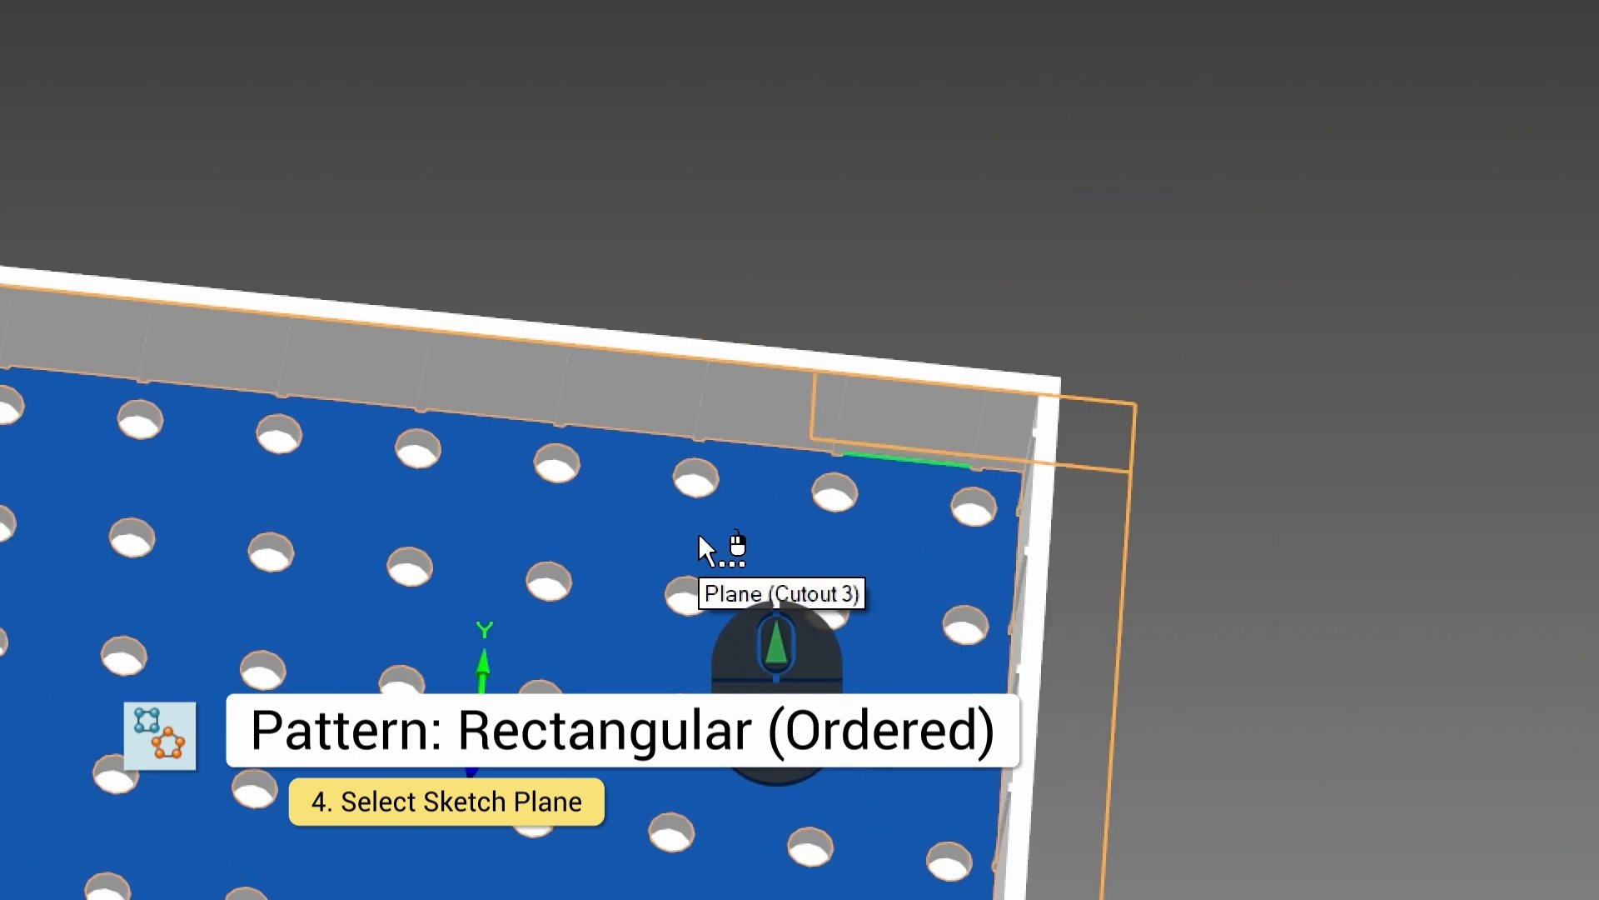
click(699, 536)
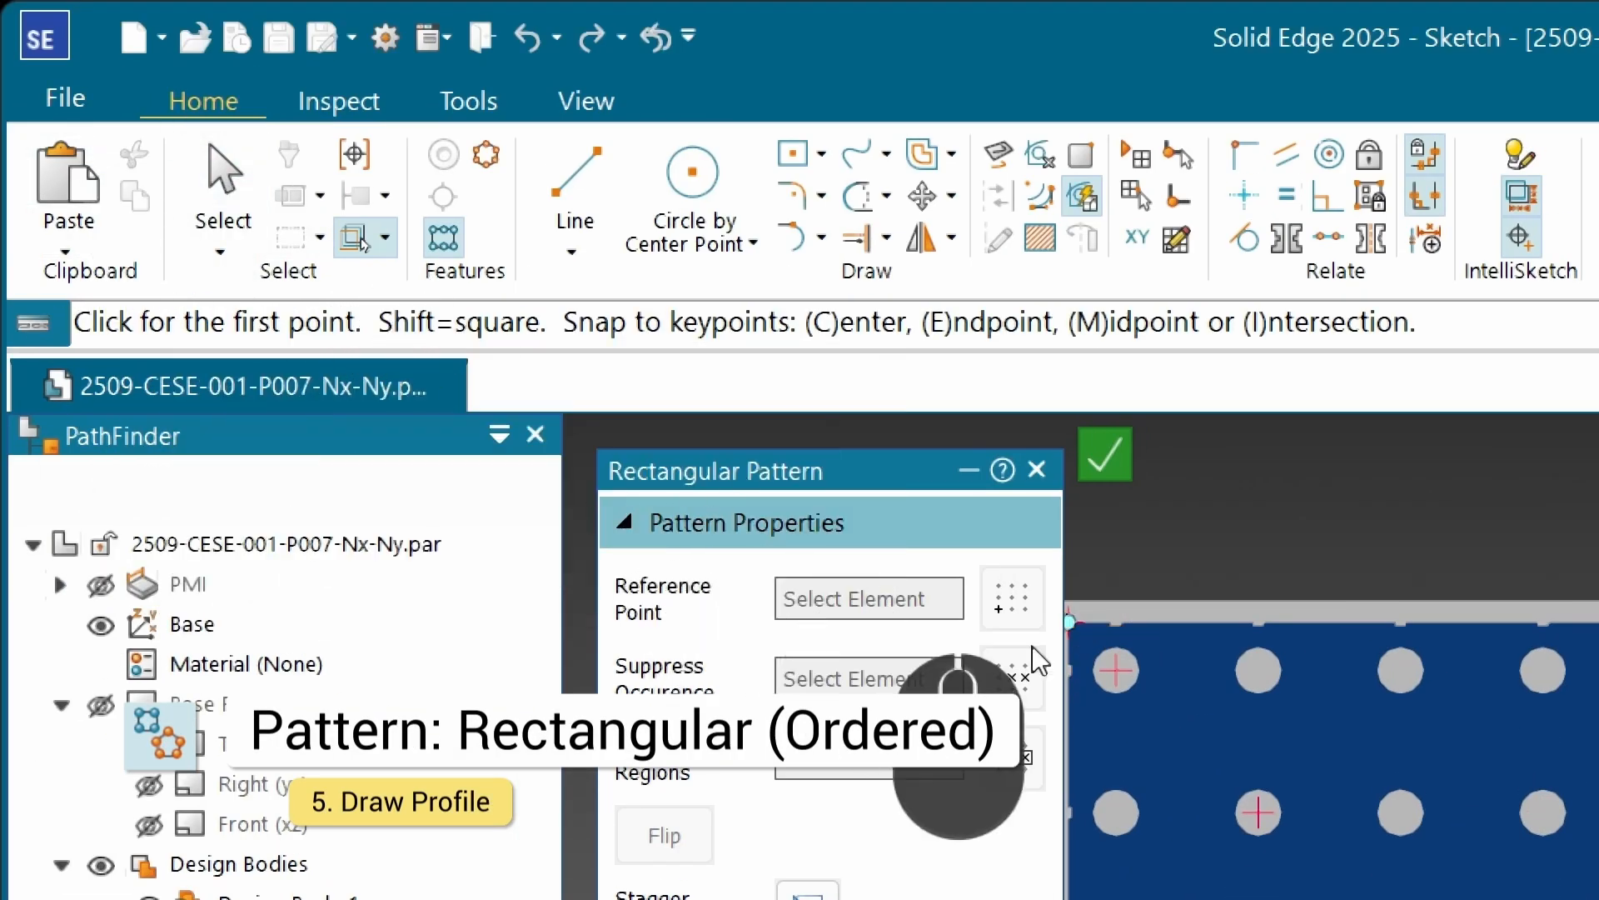
Step: Draw the pattern rectangle, about 48 by 41 mm, from the hollow cylinder's centre diagonally to near the opposite corner peg
scroll(1197, 417, up, 2)
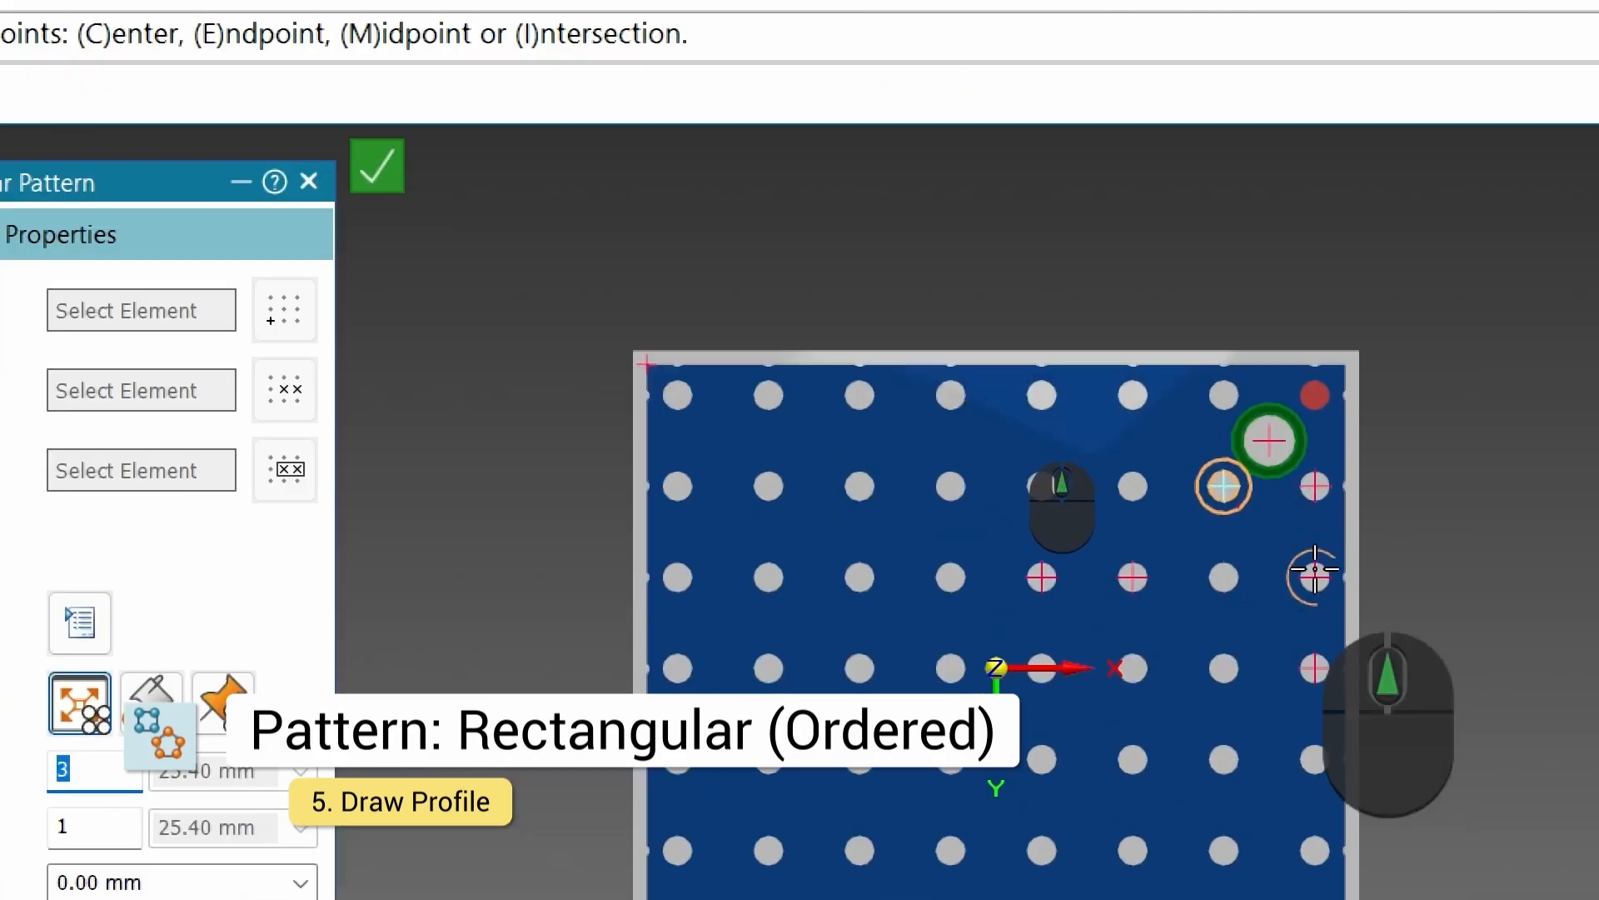
scroll(1325, 439, down, 4)
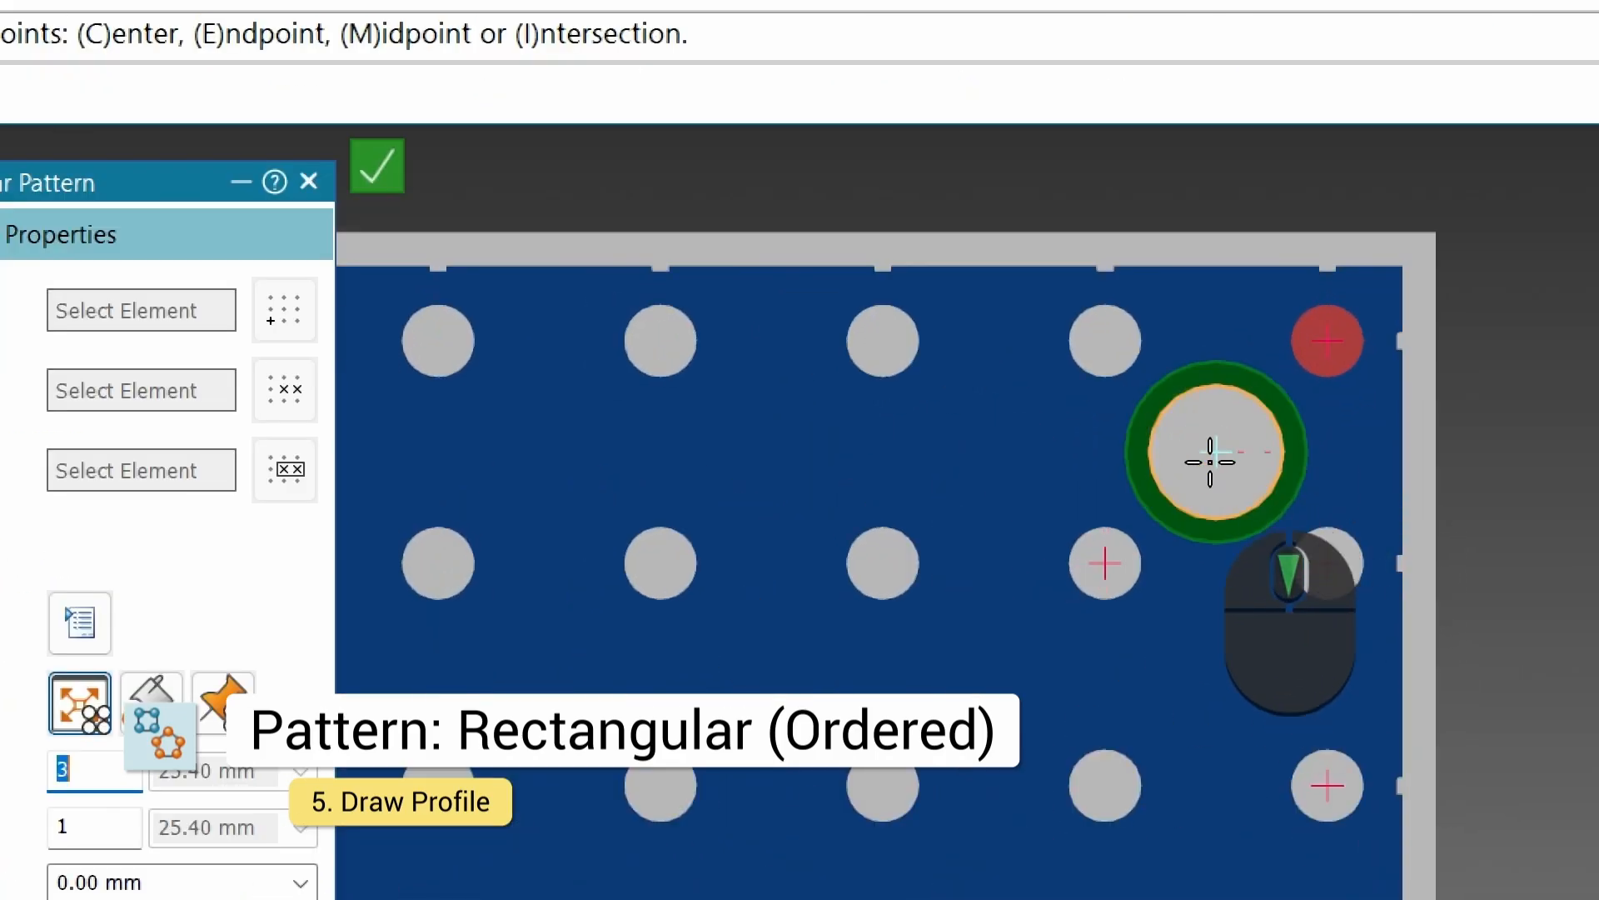
scroll(1338, 564, down, 2)
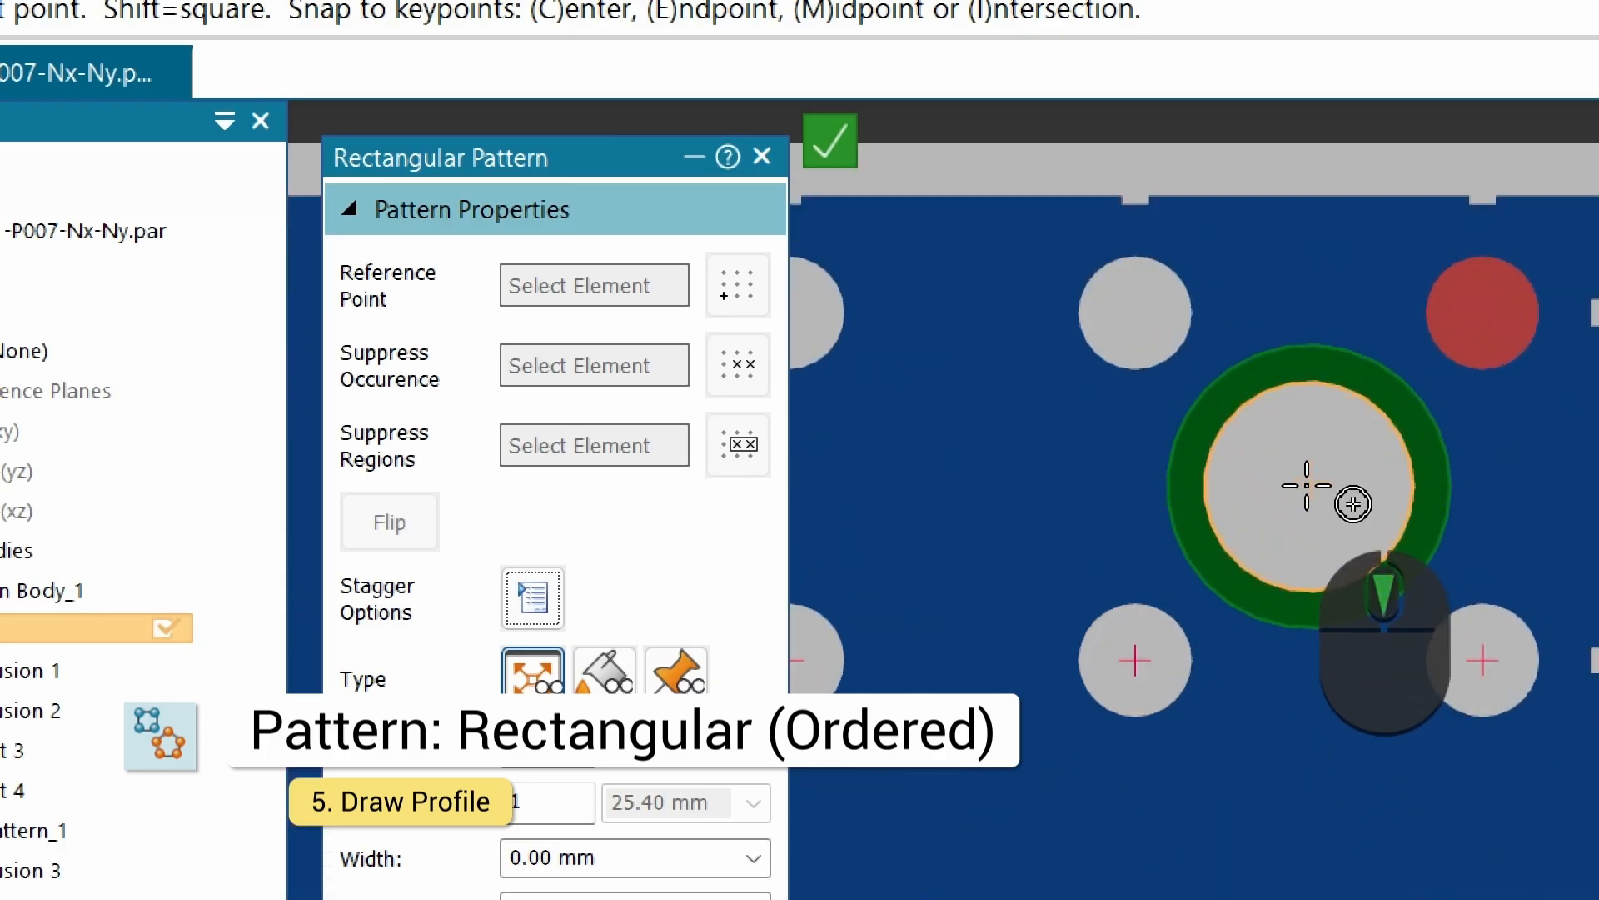
scroll(1354, 504, up, 8)
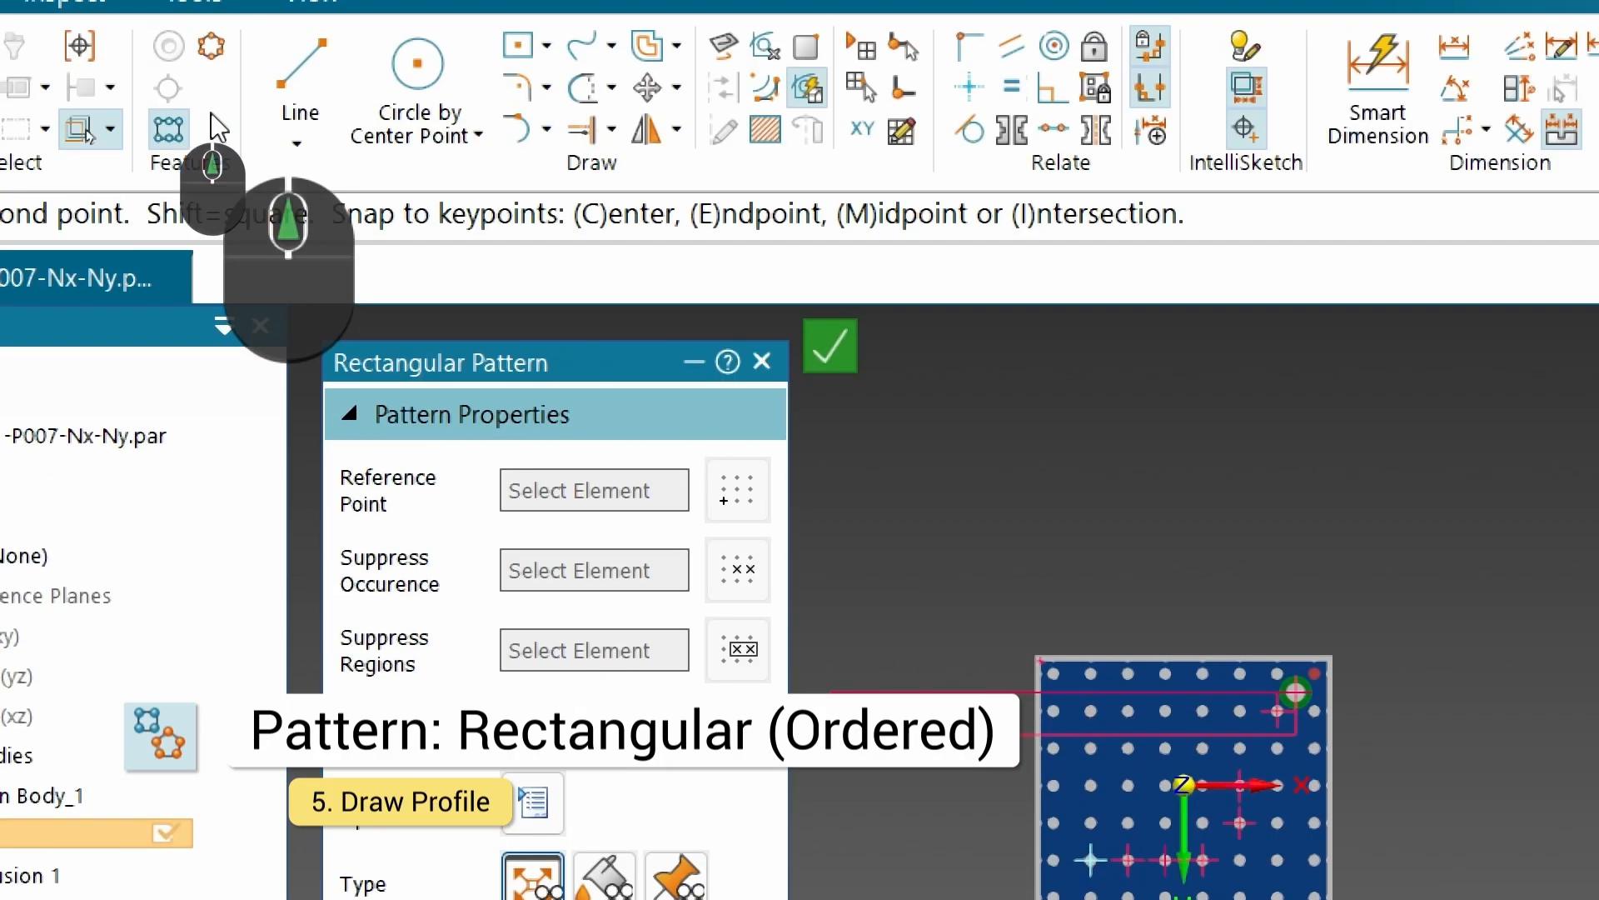
scroll(1076, 693, down, 1)
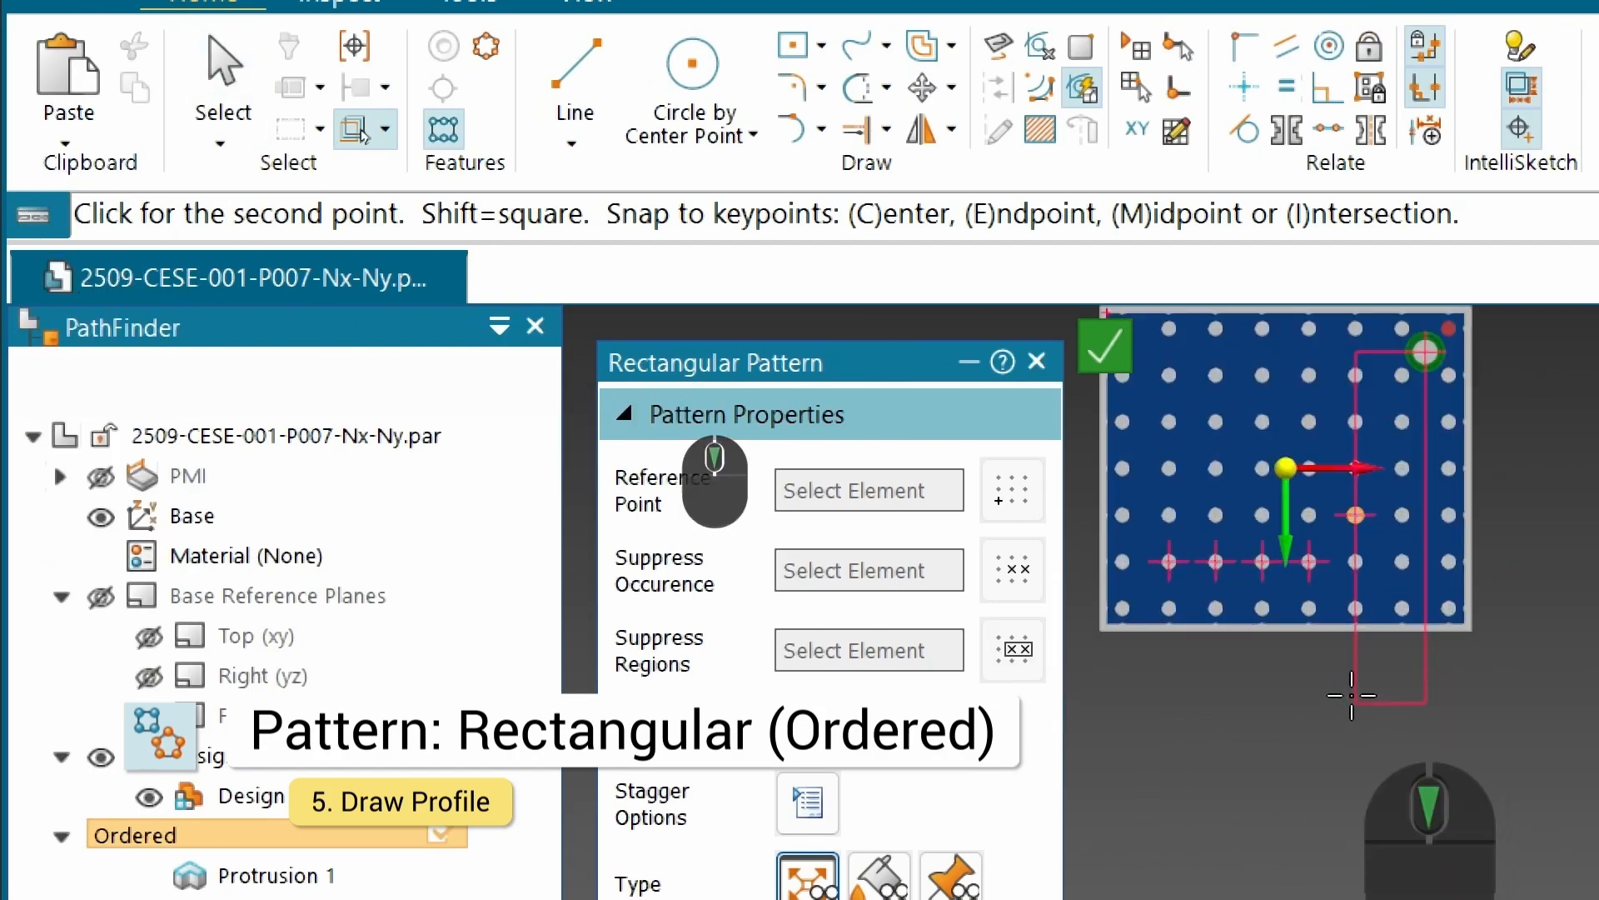
scroll(1351, 695, down, 4)
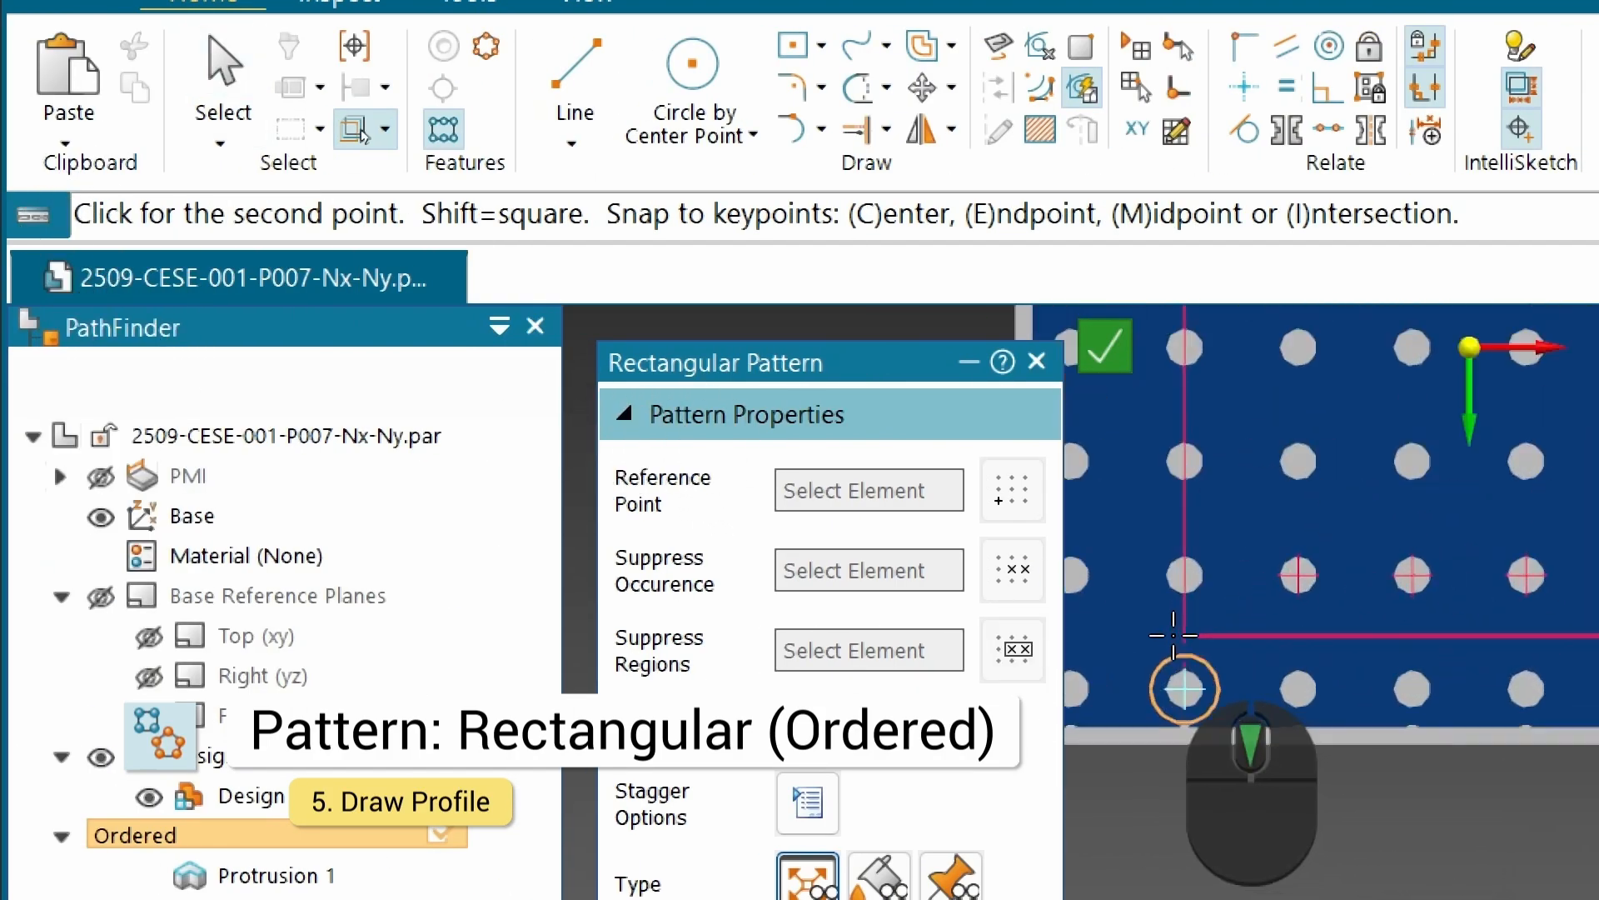
scroll(1171, 633, up, 4)
scroll(1158, 630, down, 4)
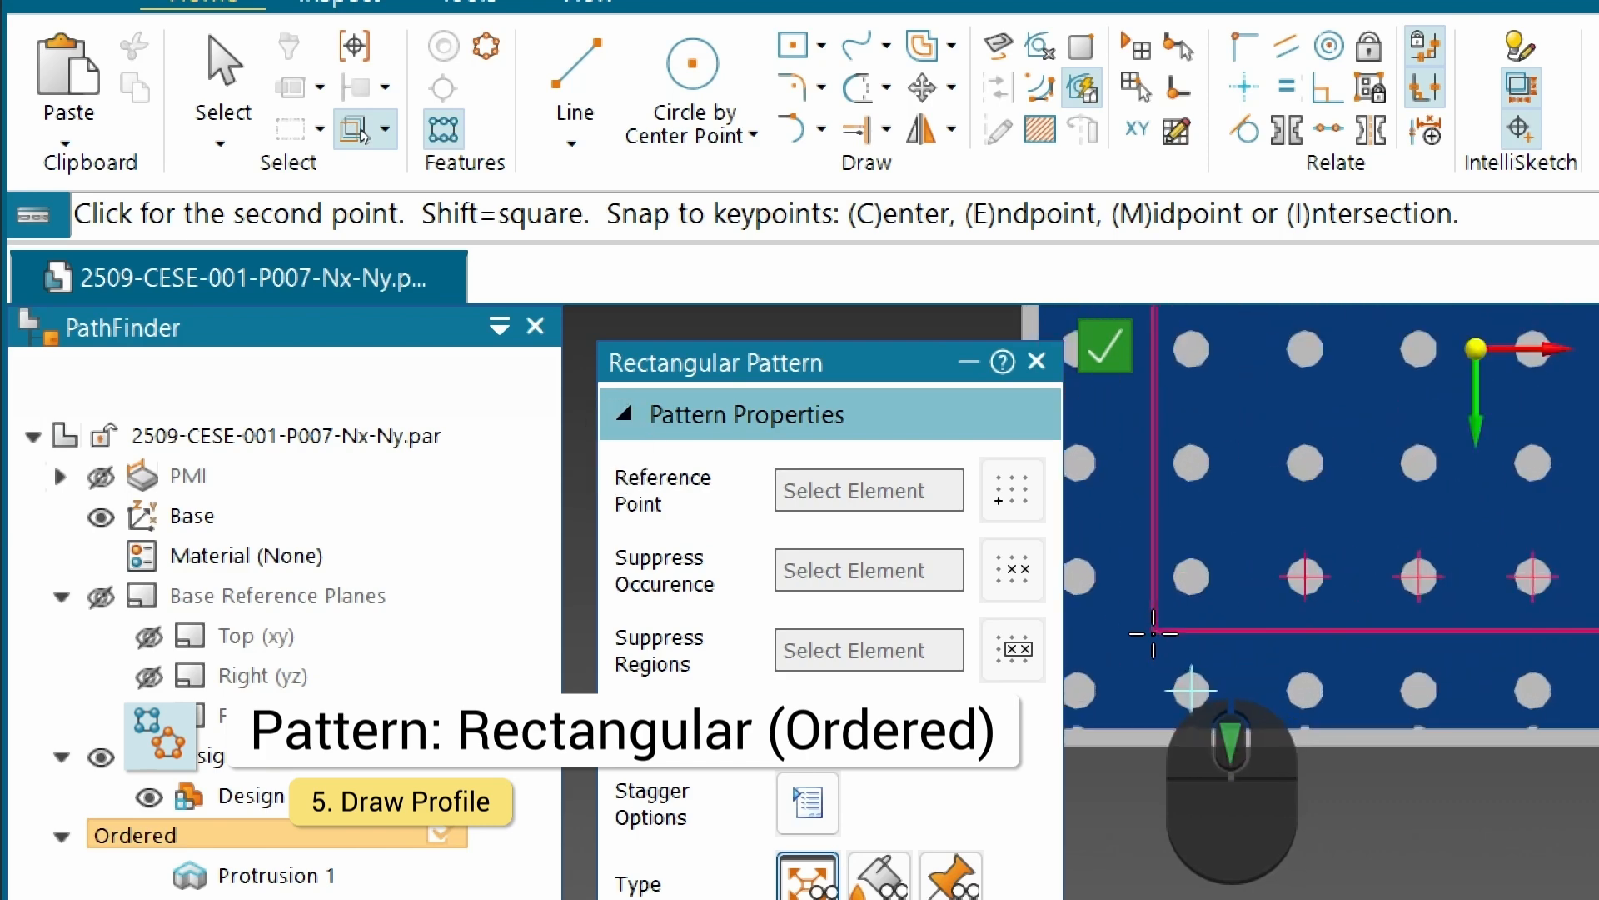
scroll(1153, 633, up, 4)
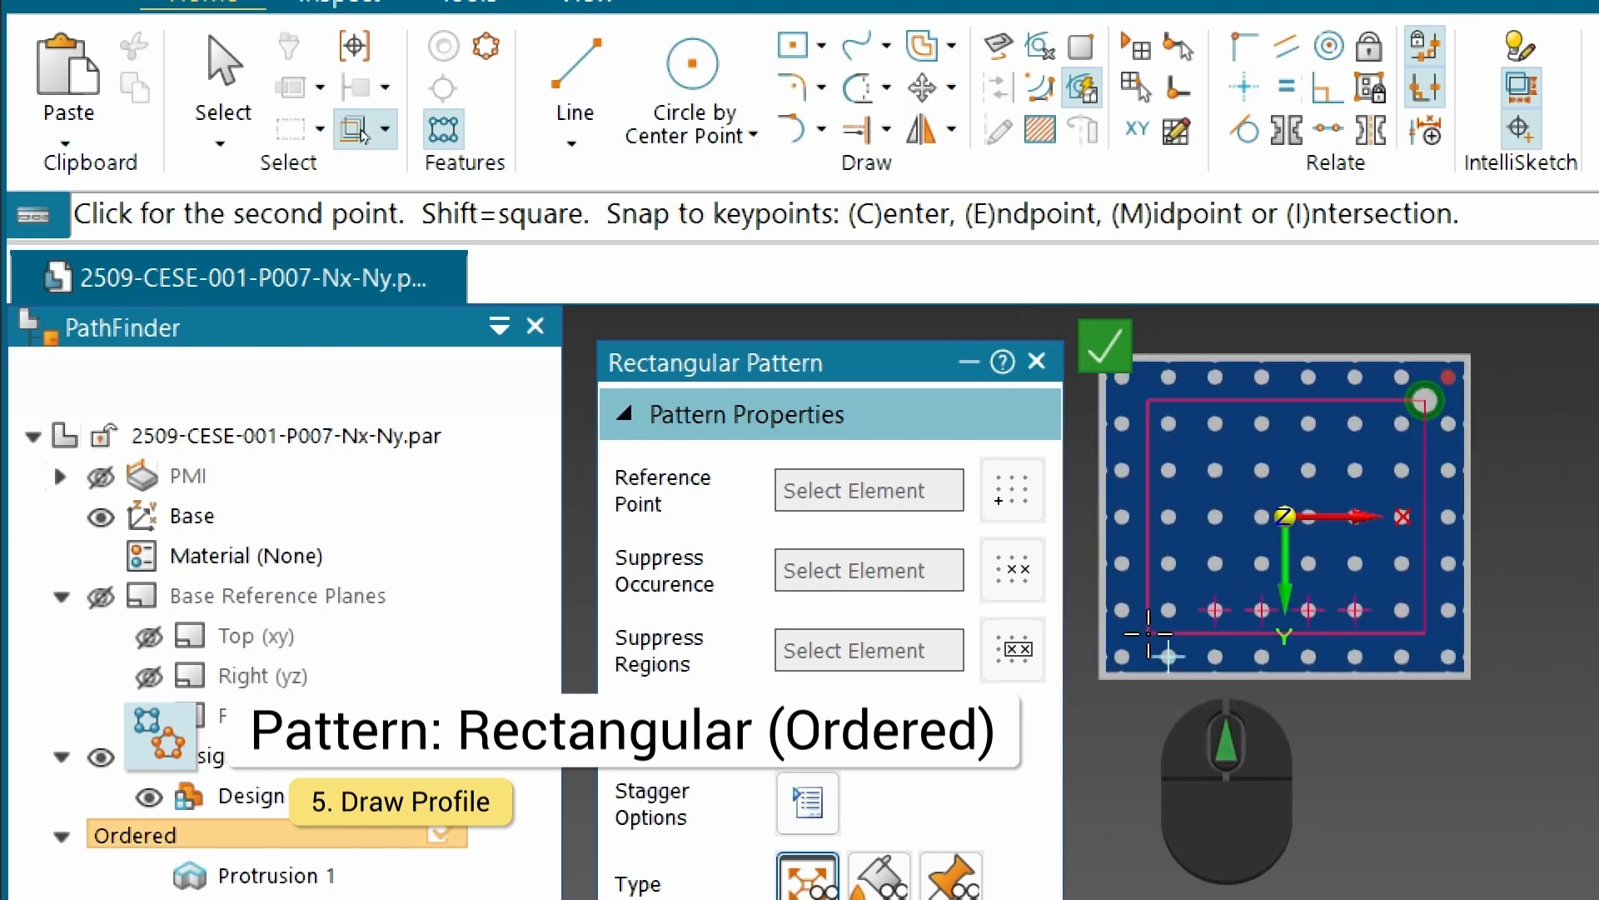
click(1147, 638)
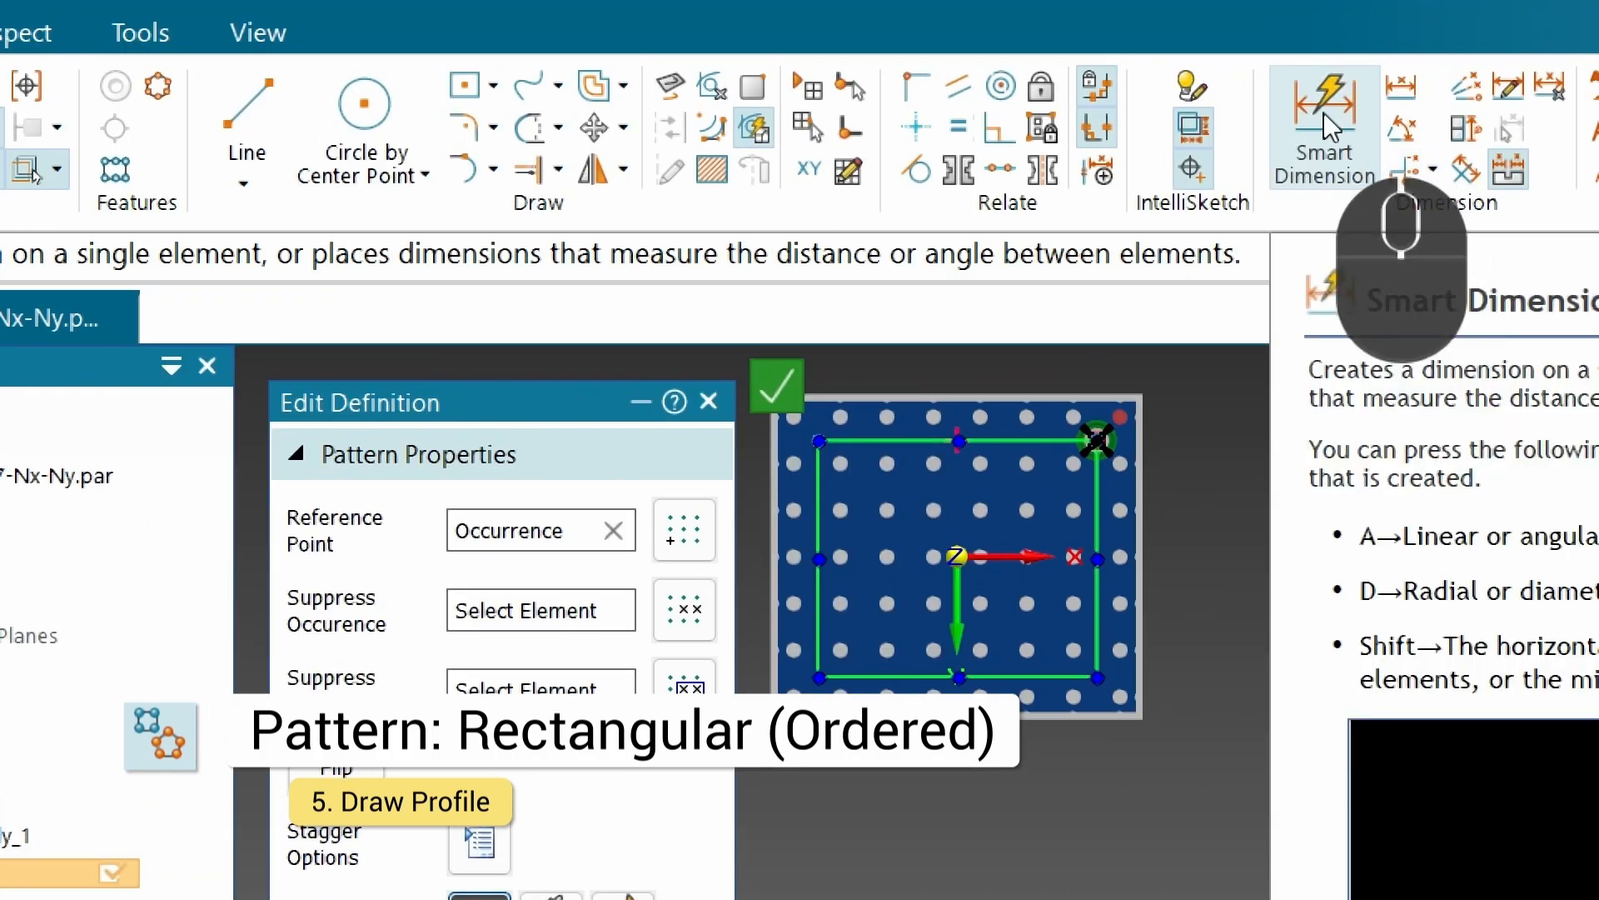
Step: Dimension the hollow cylinder's centre from the two adjacent outer tray edges in X and Y
click(1323, 113)
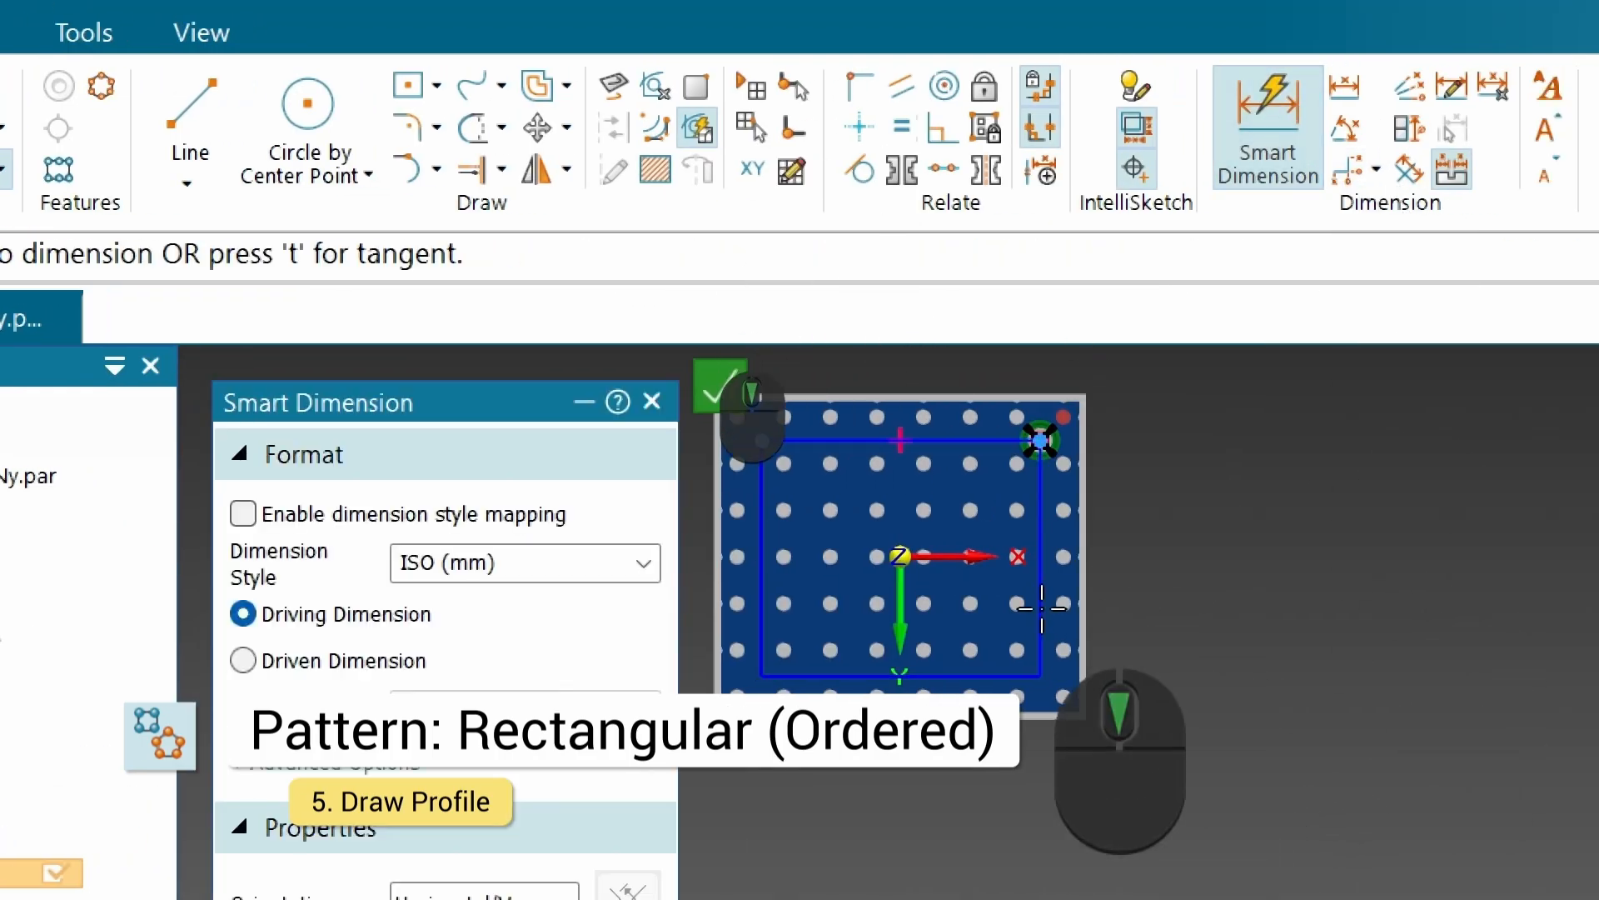
scroll(1039, 440, up, 5)
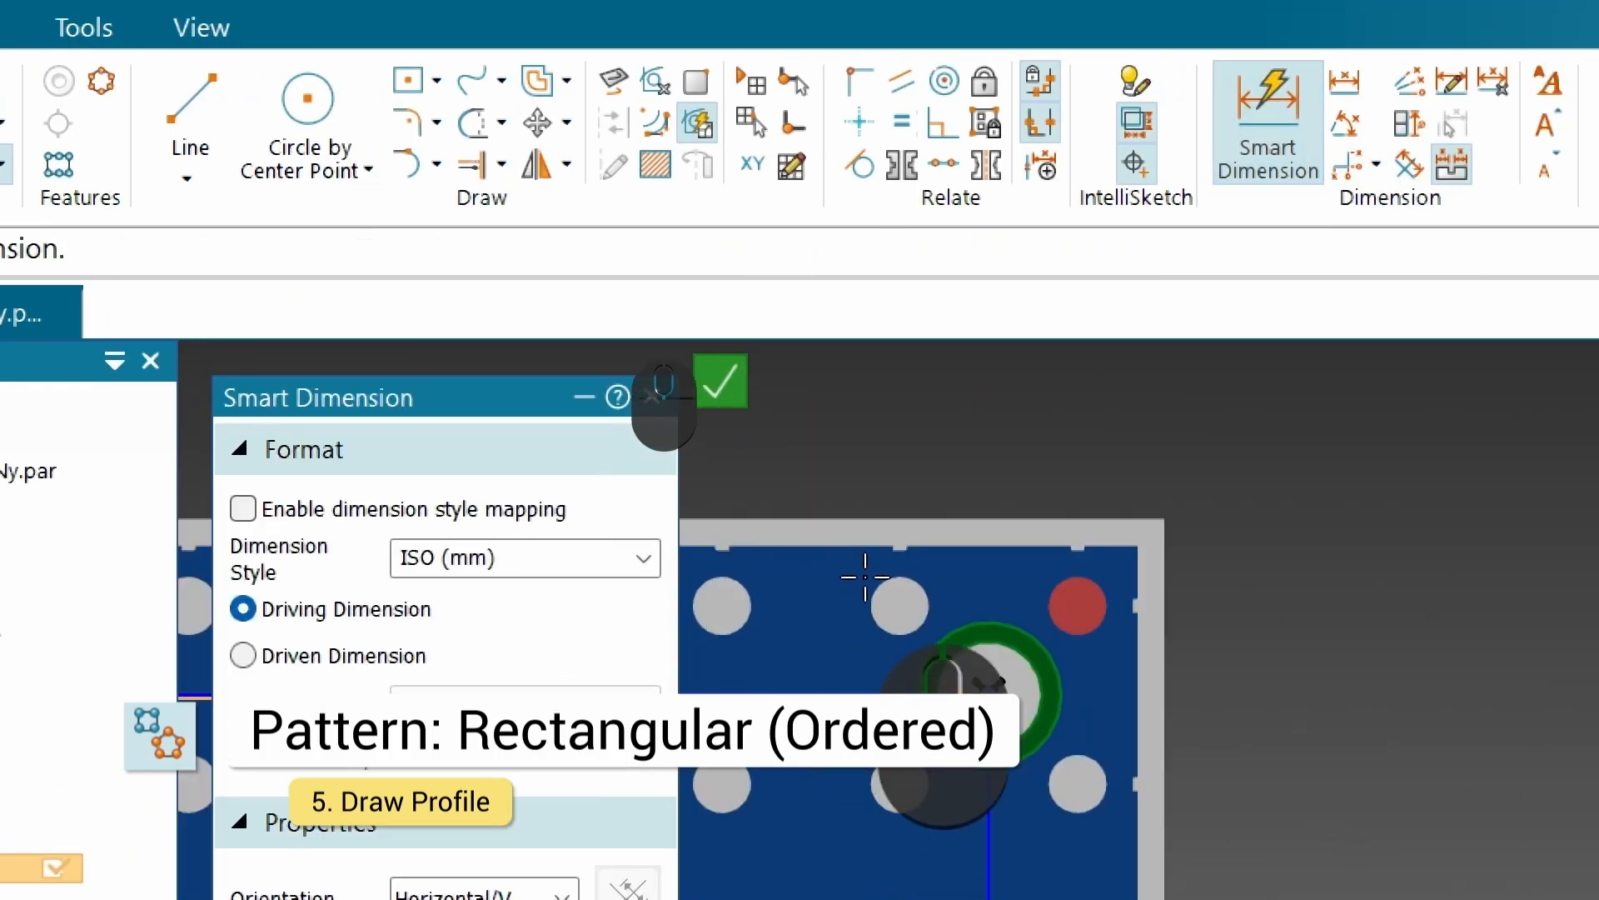
click(848, 514)
click(990, 689)
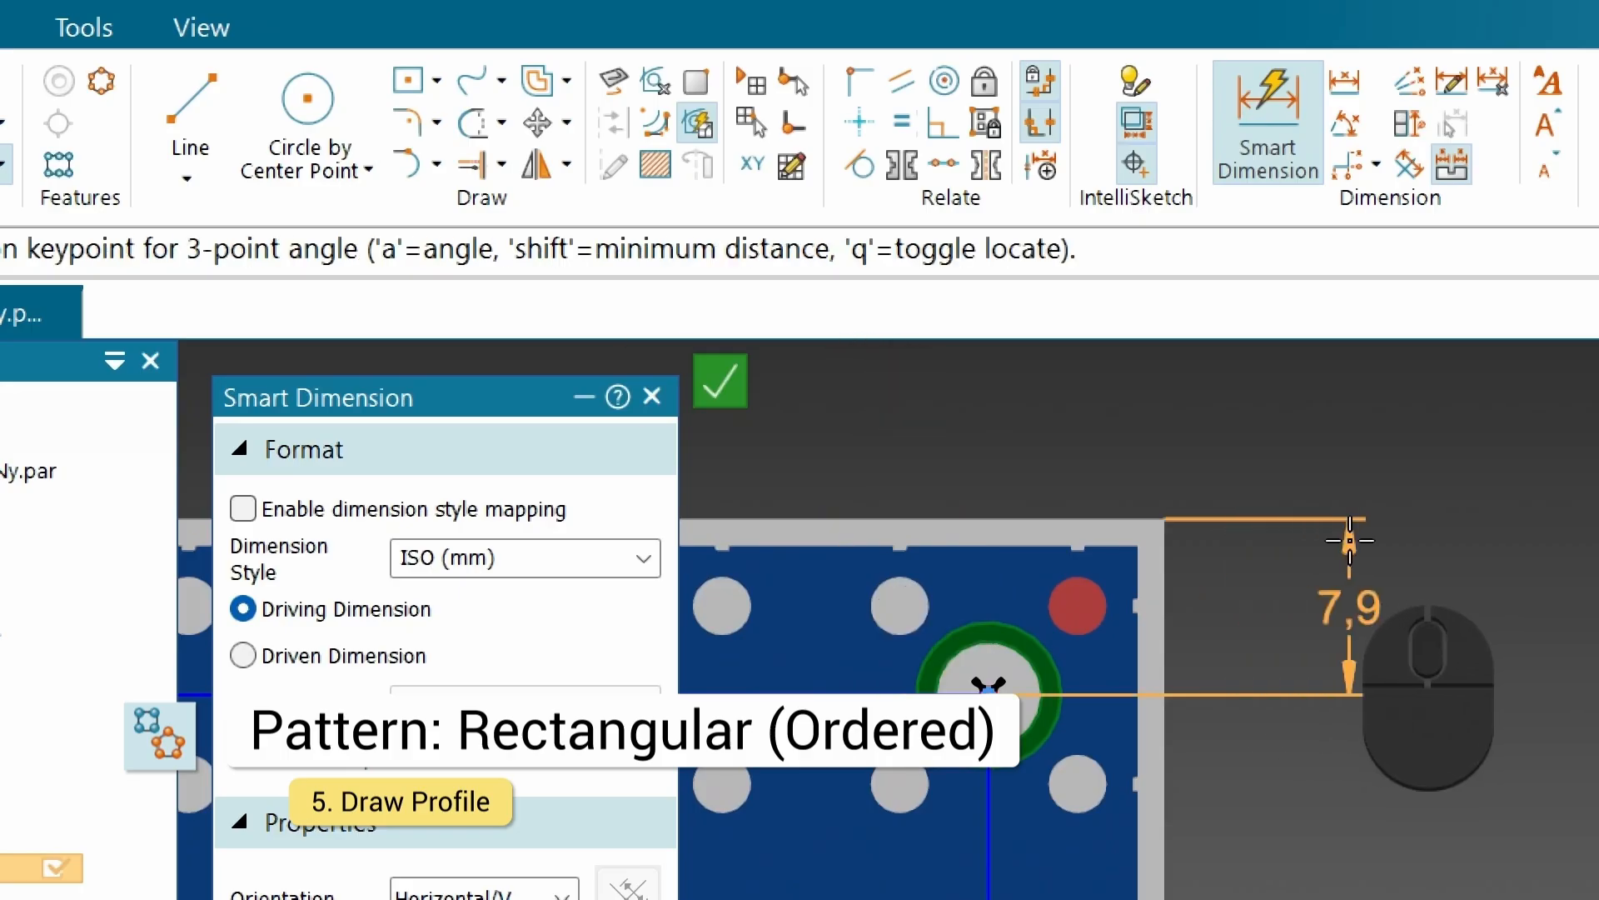
click(1343, 607)
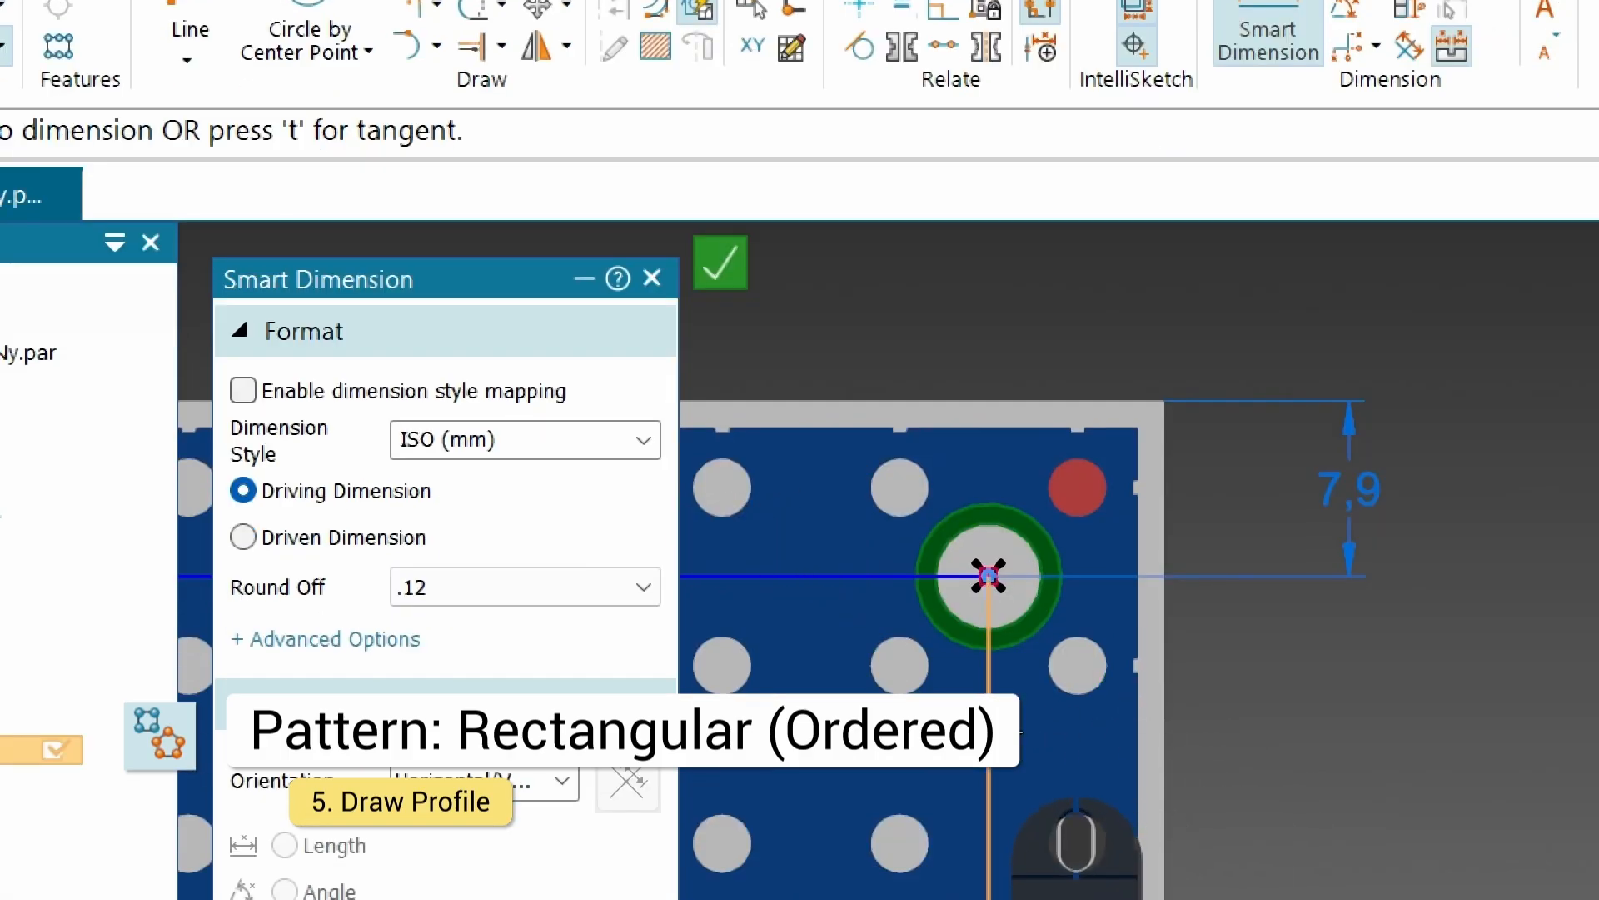
click(1165, 642)
click(1117, 270)
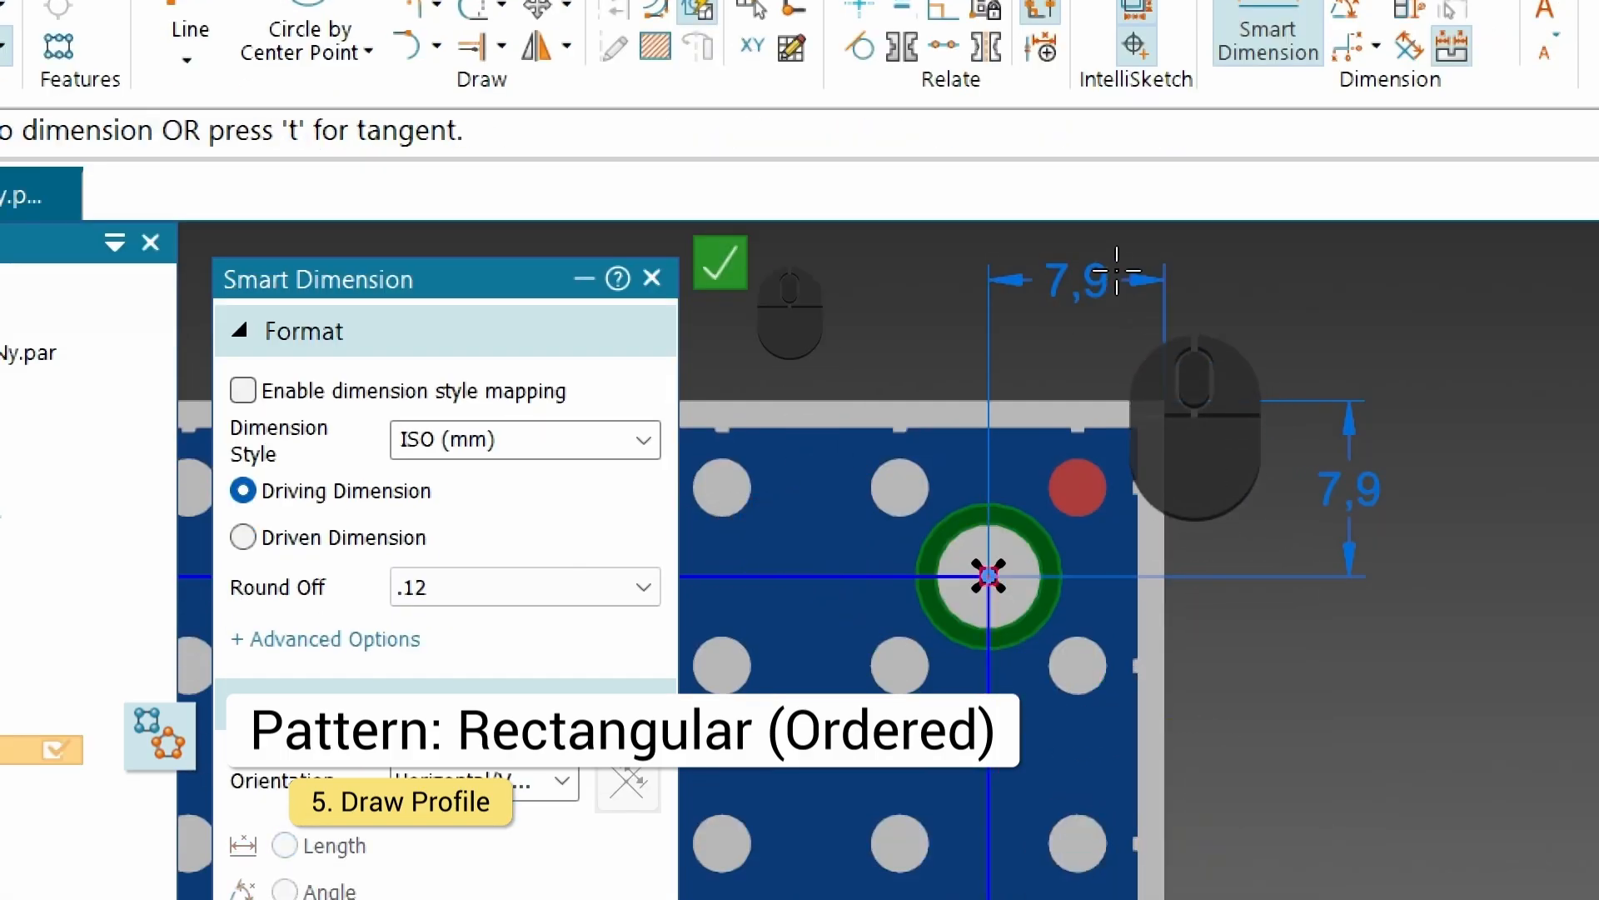
Step: Dimension the rectangle's far Y-direction side from the nearest outer tray edge and set the distance to 7.9 mm
scroll(1290, 524, up, 2)
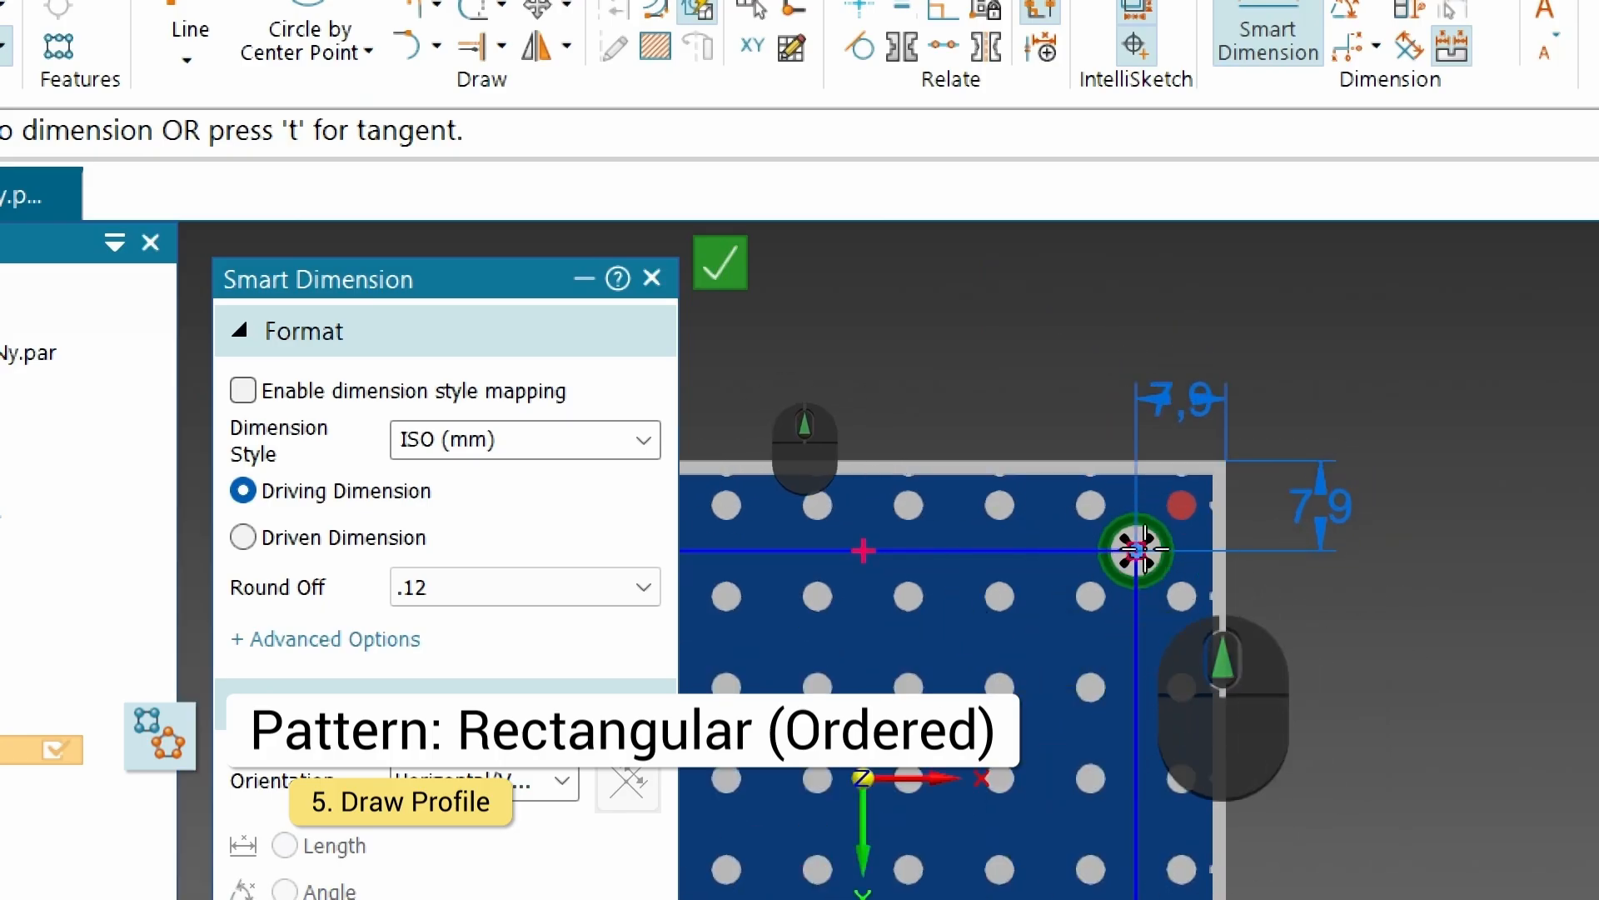
scroll(1137, 550, down, 3)
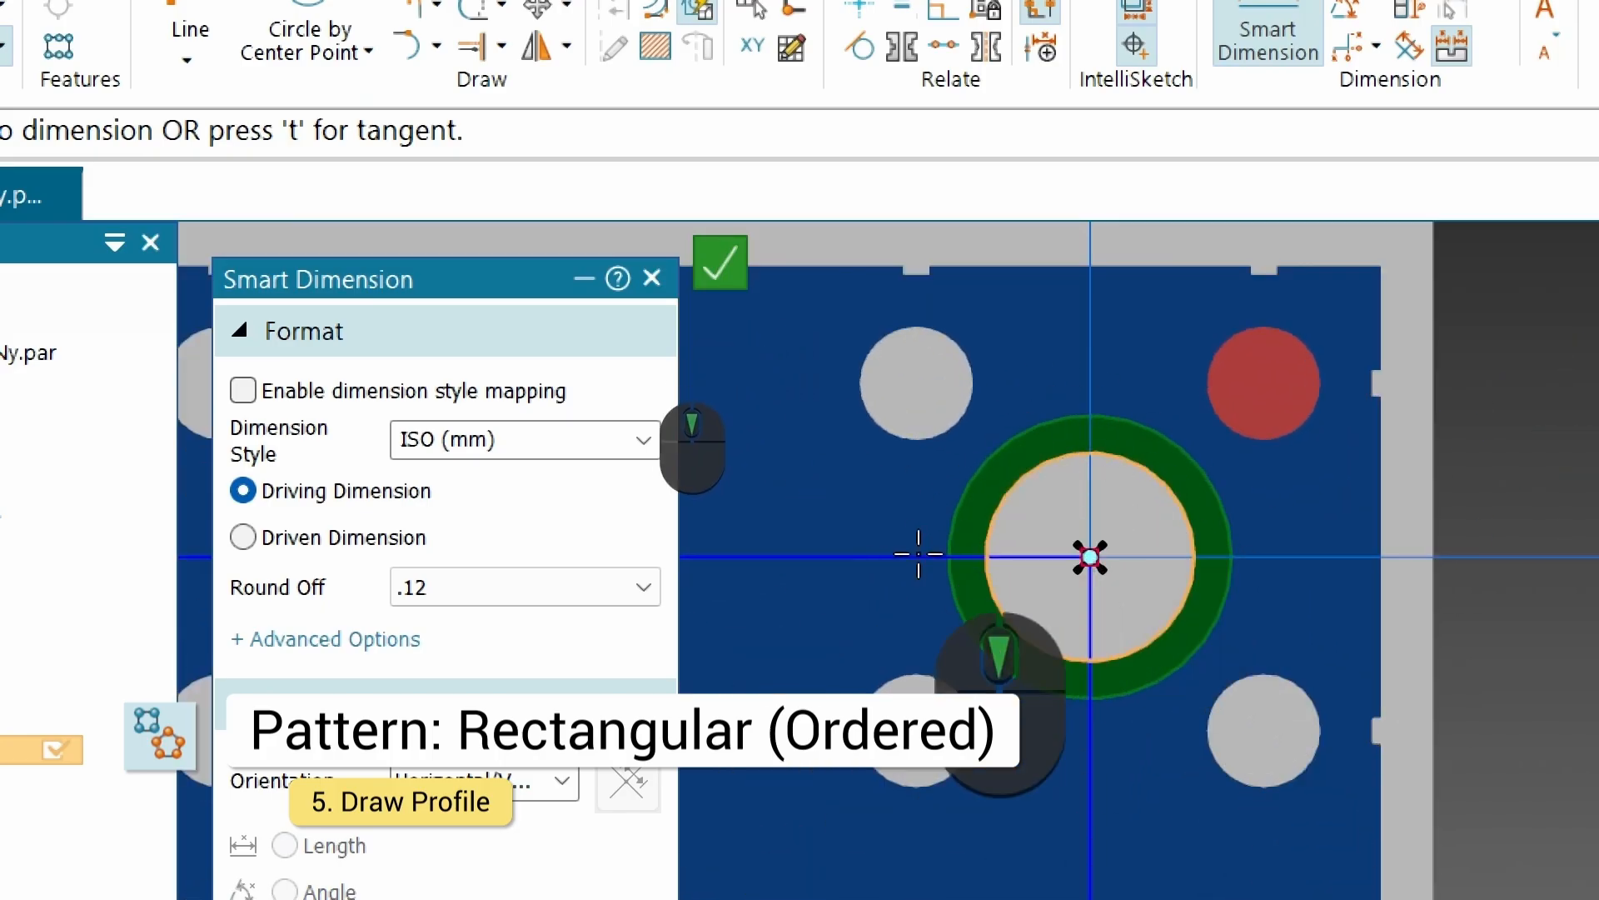
scroll(918, 553, up, 4)
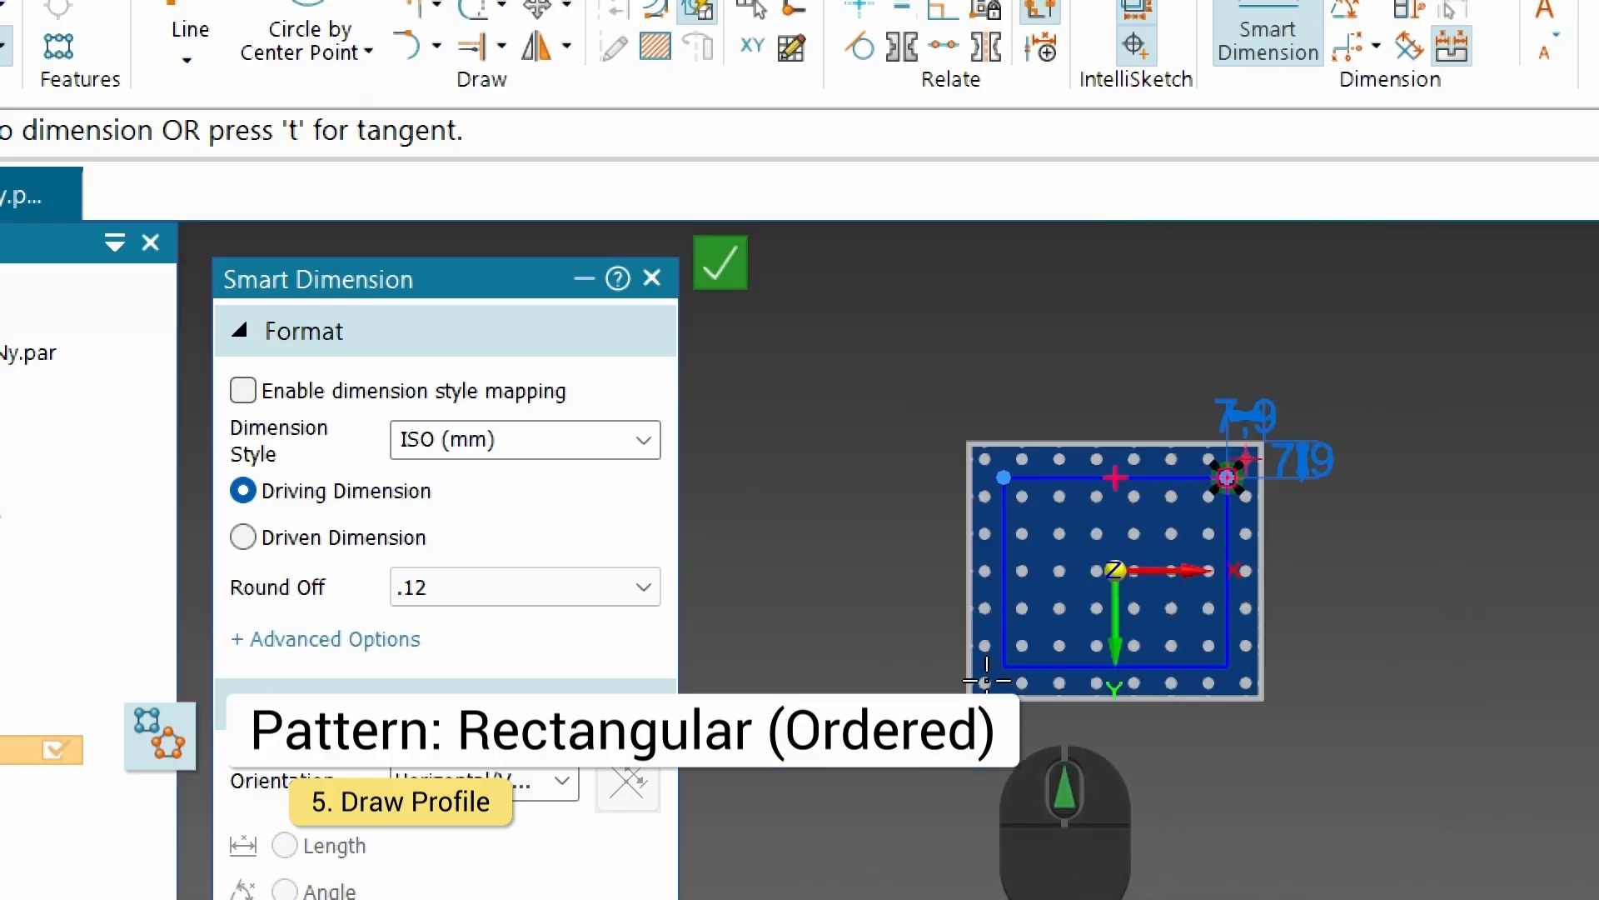
scroll(986, 680, down, 2)
click(1010, 584)
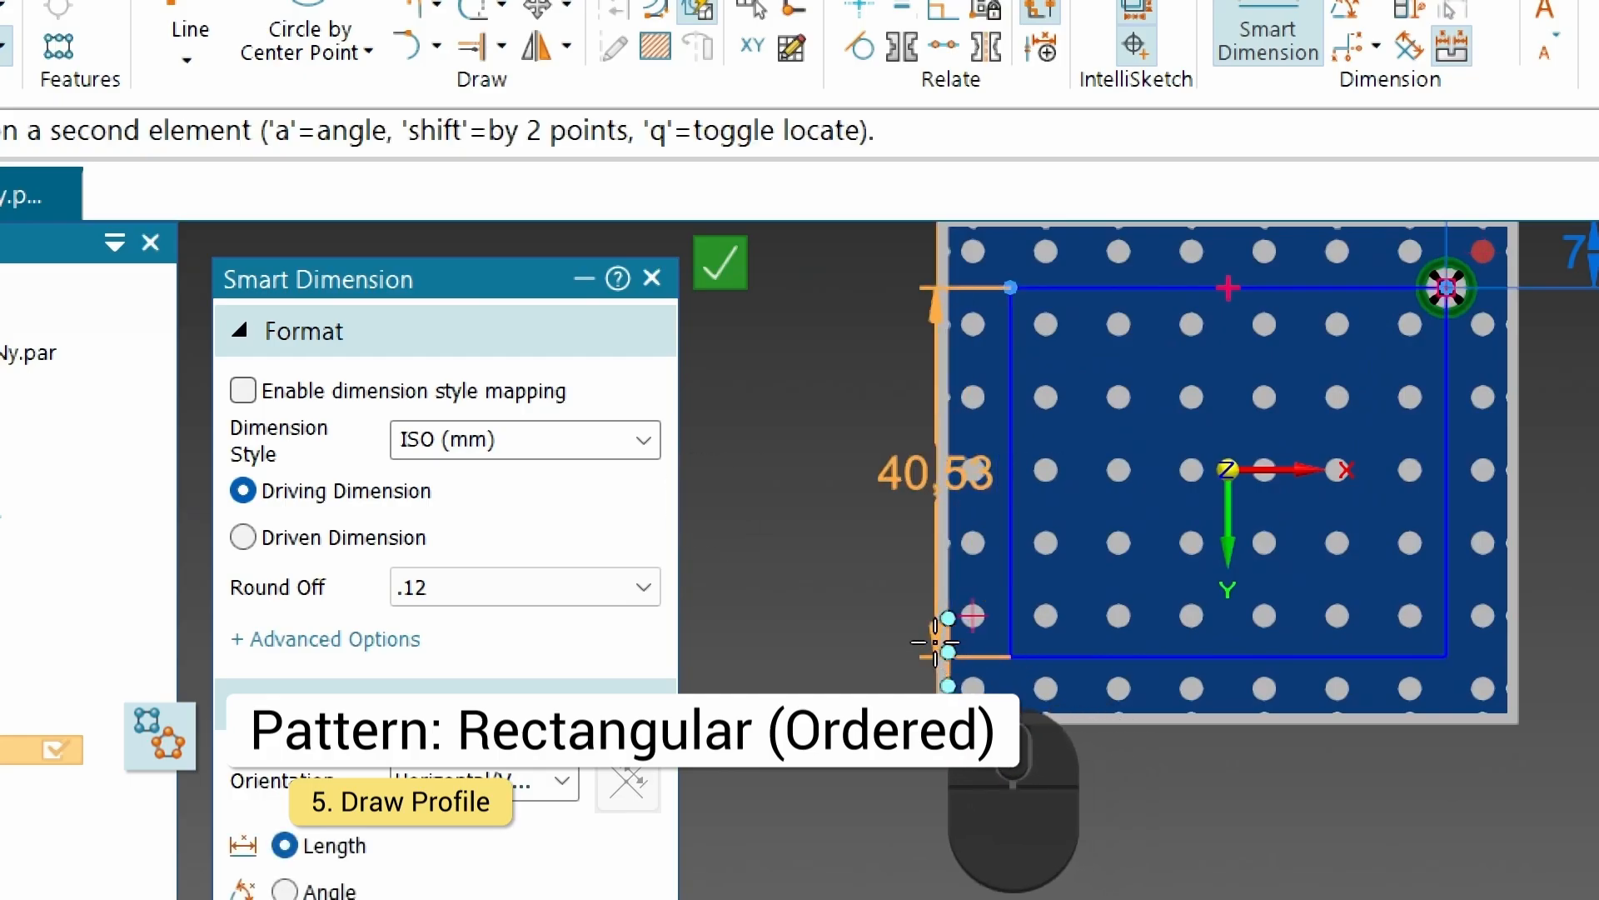
click(936, 641)
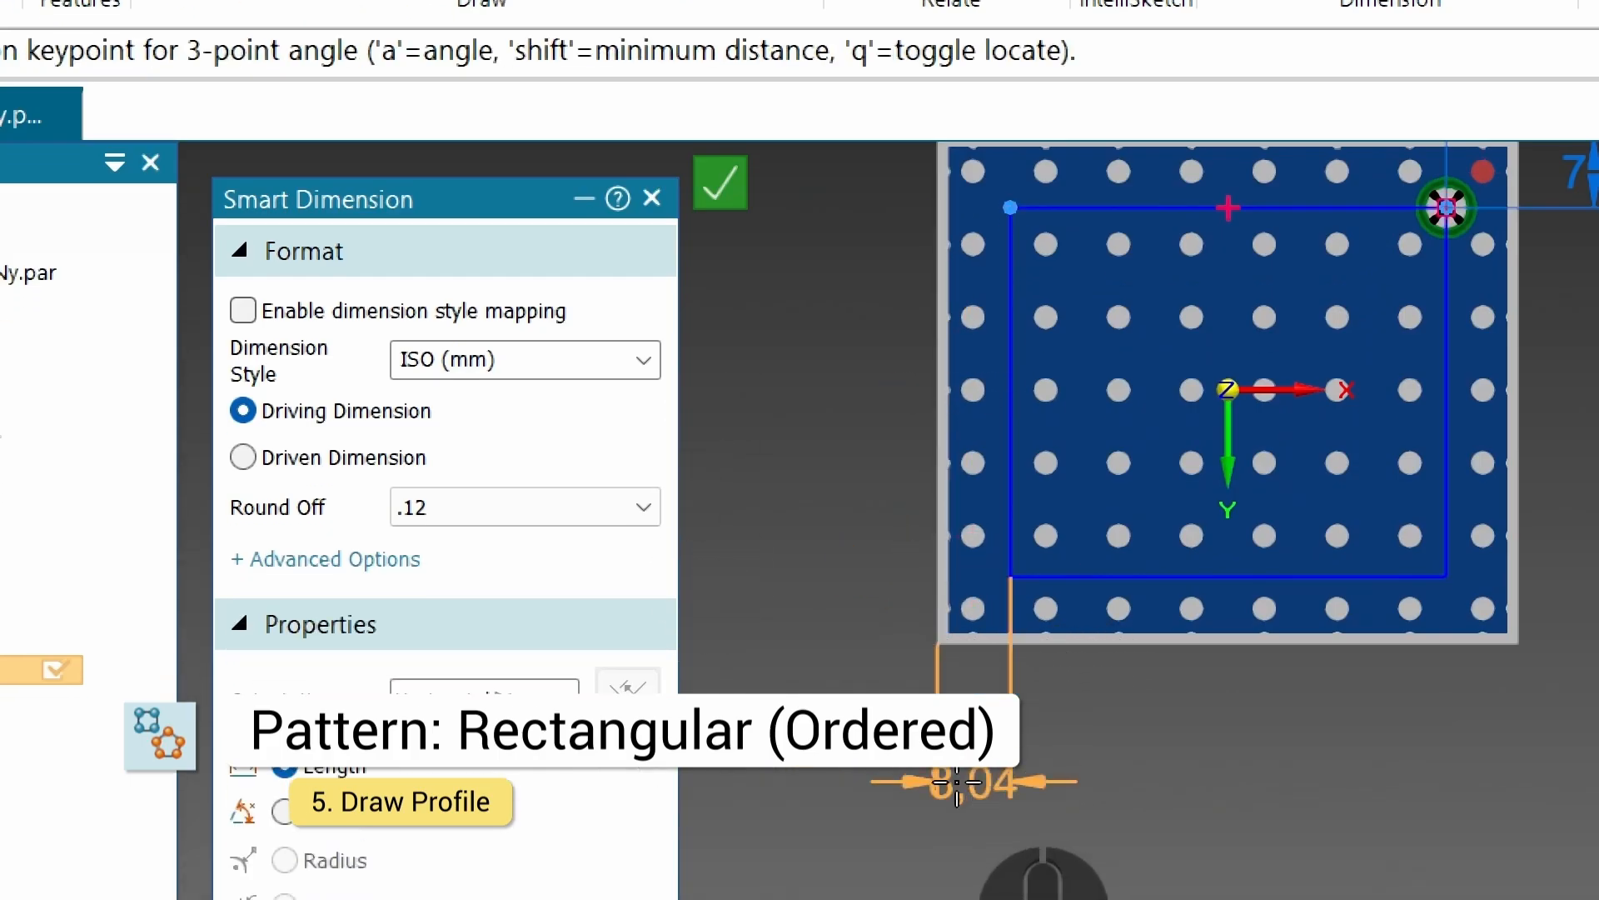
click(962, 783)
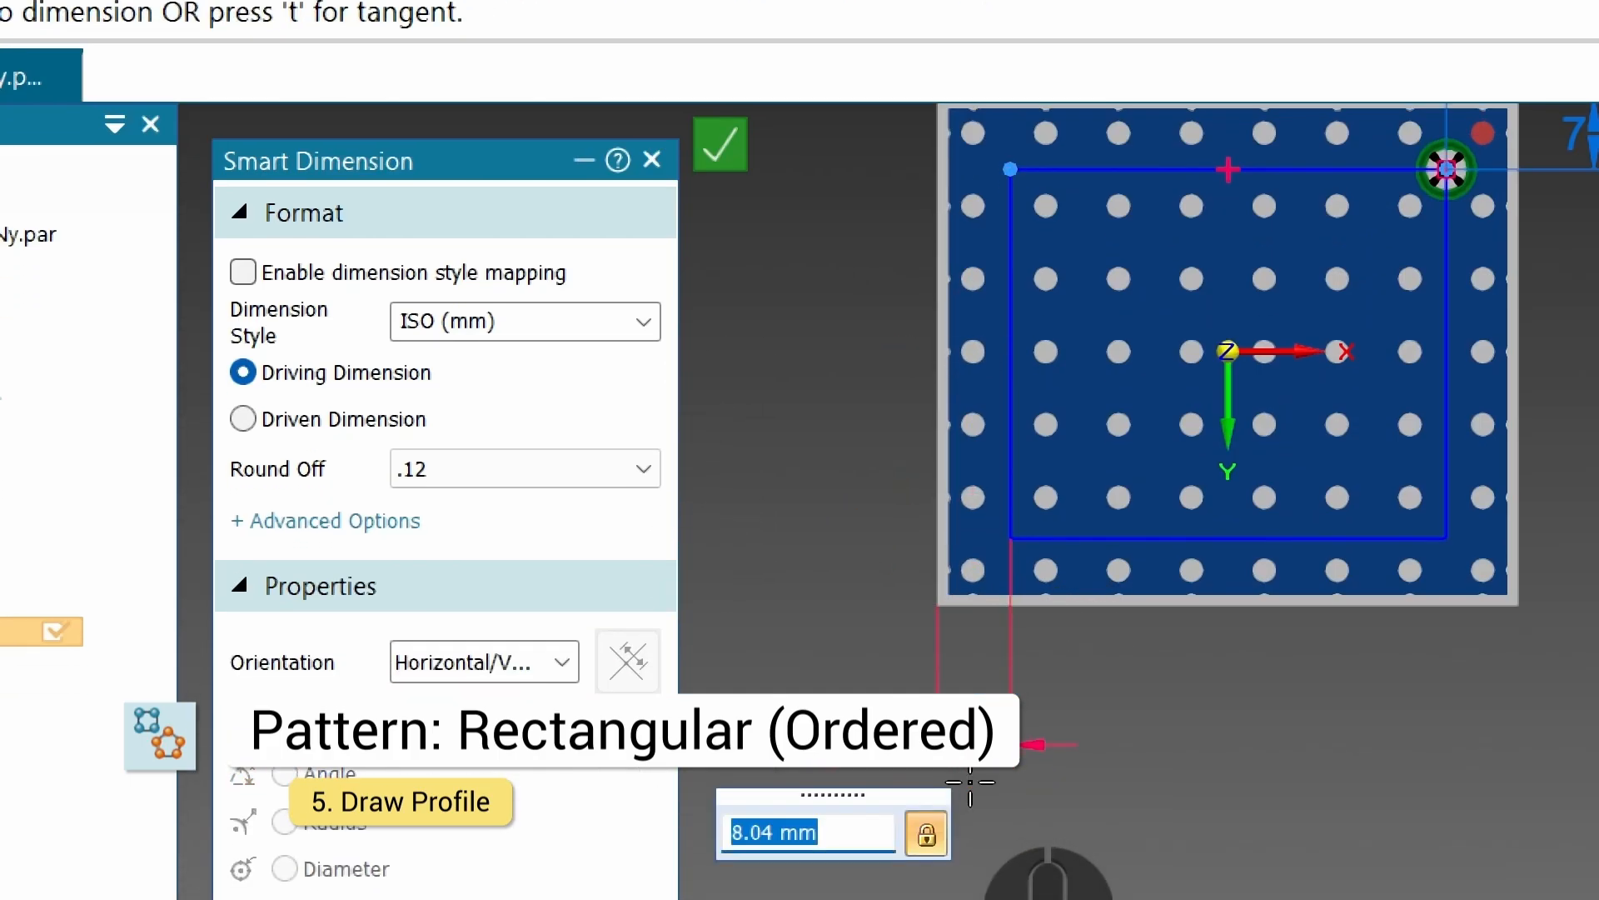
text(7.9)
key(Return)
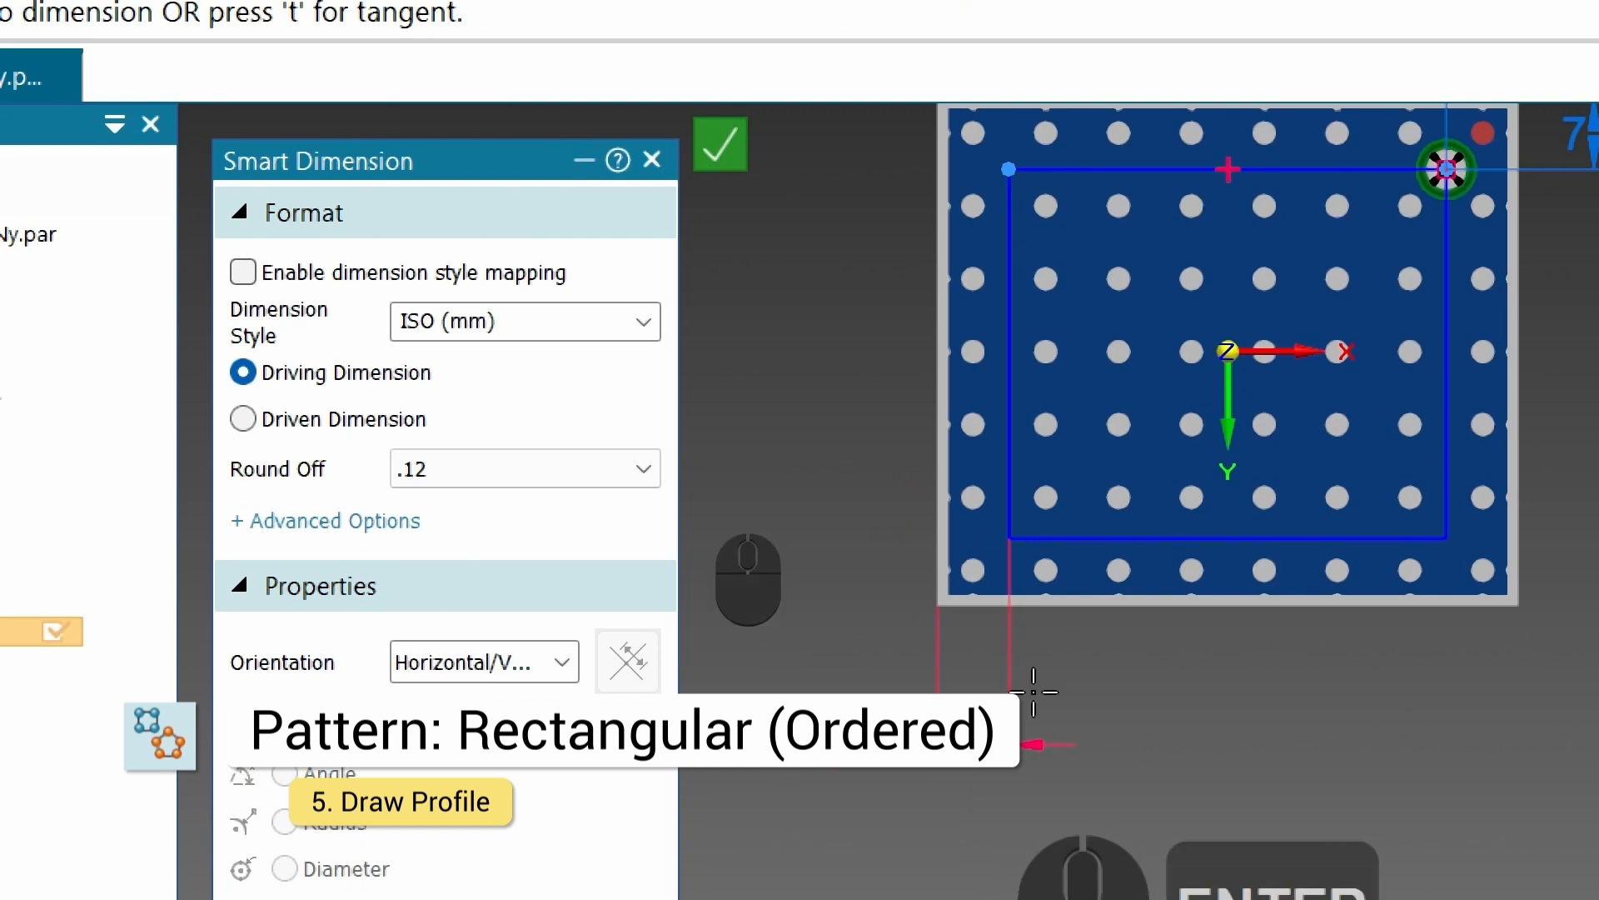
Step: Dimension the rectangle's far X-direction side at 7.9 mm from the nearest outer tray edge and close the pattern sketch
scroll(1041, 621, up, 2)
scroll(1108, 635, down, 1)
click(1081, 552)
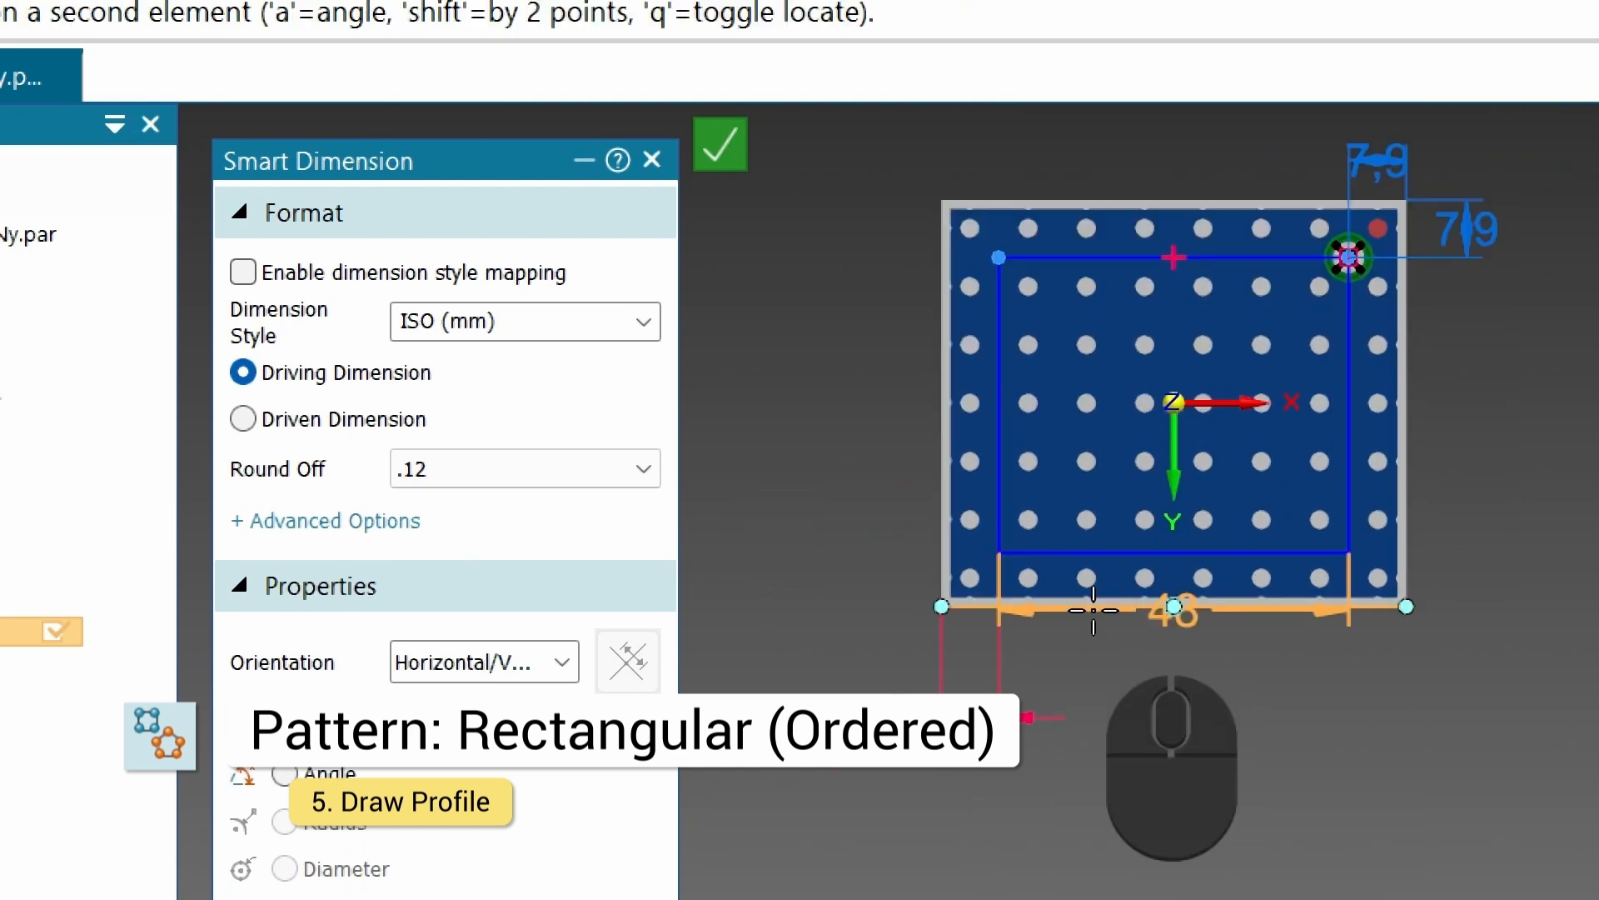
click(1092, 606)
click(798, 637)
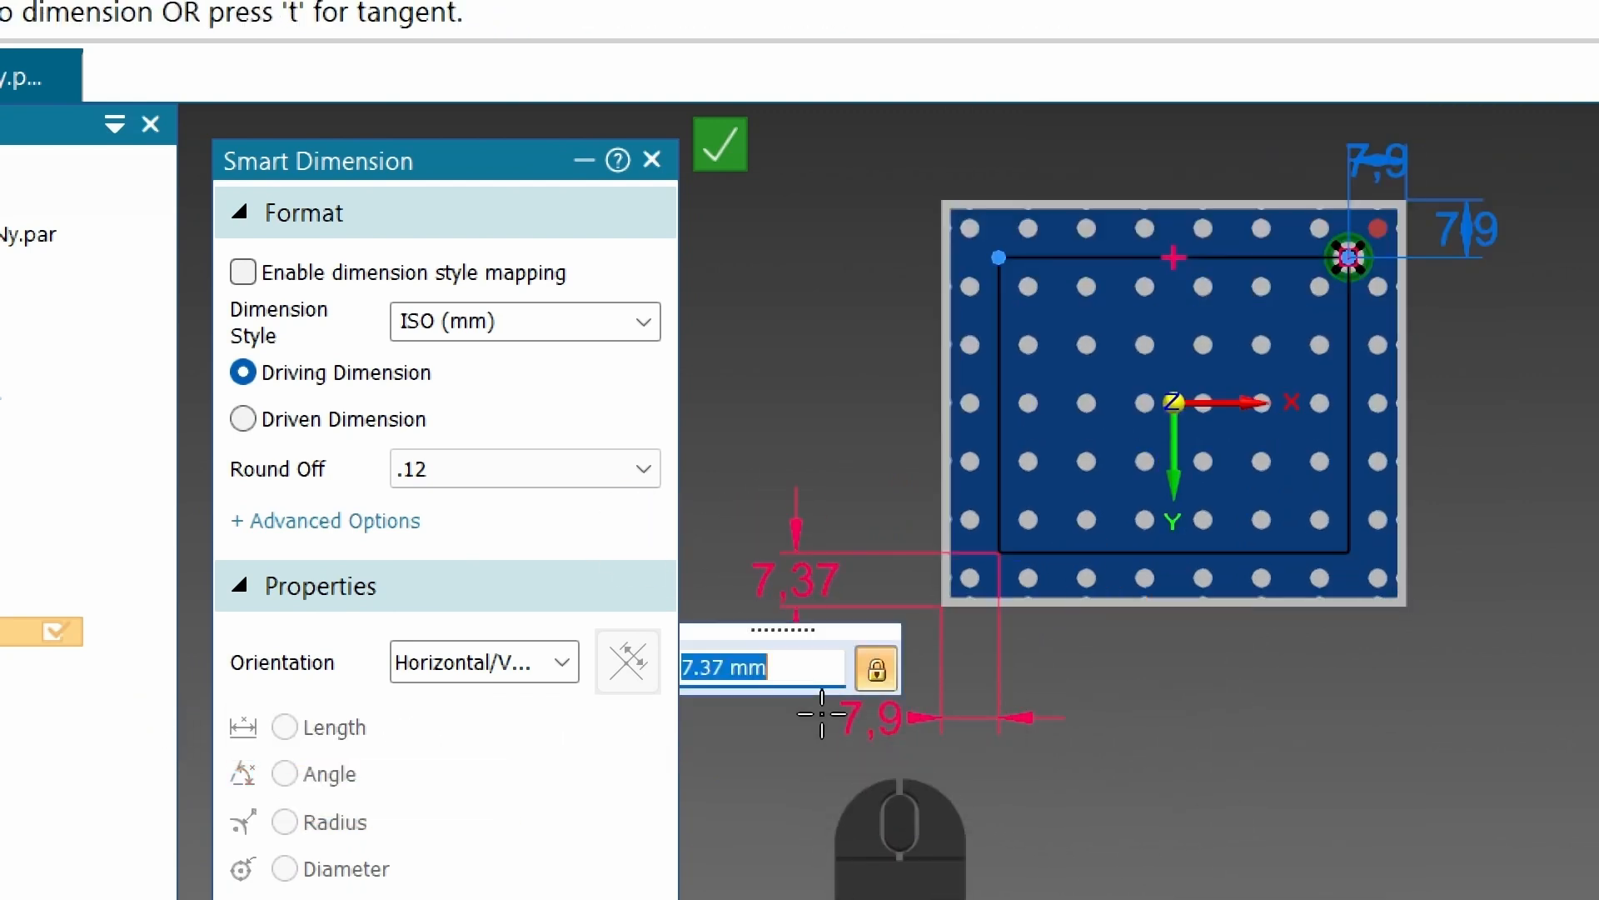
text(7.9)
key(Return)
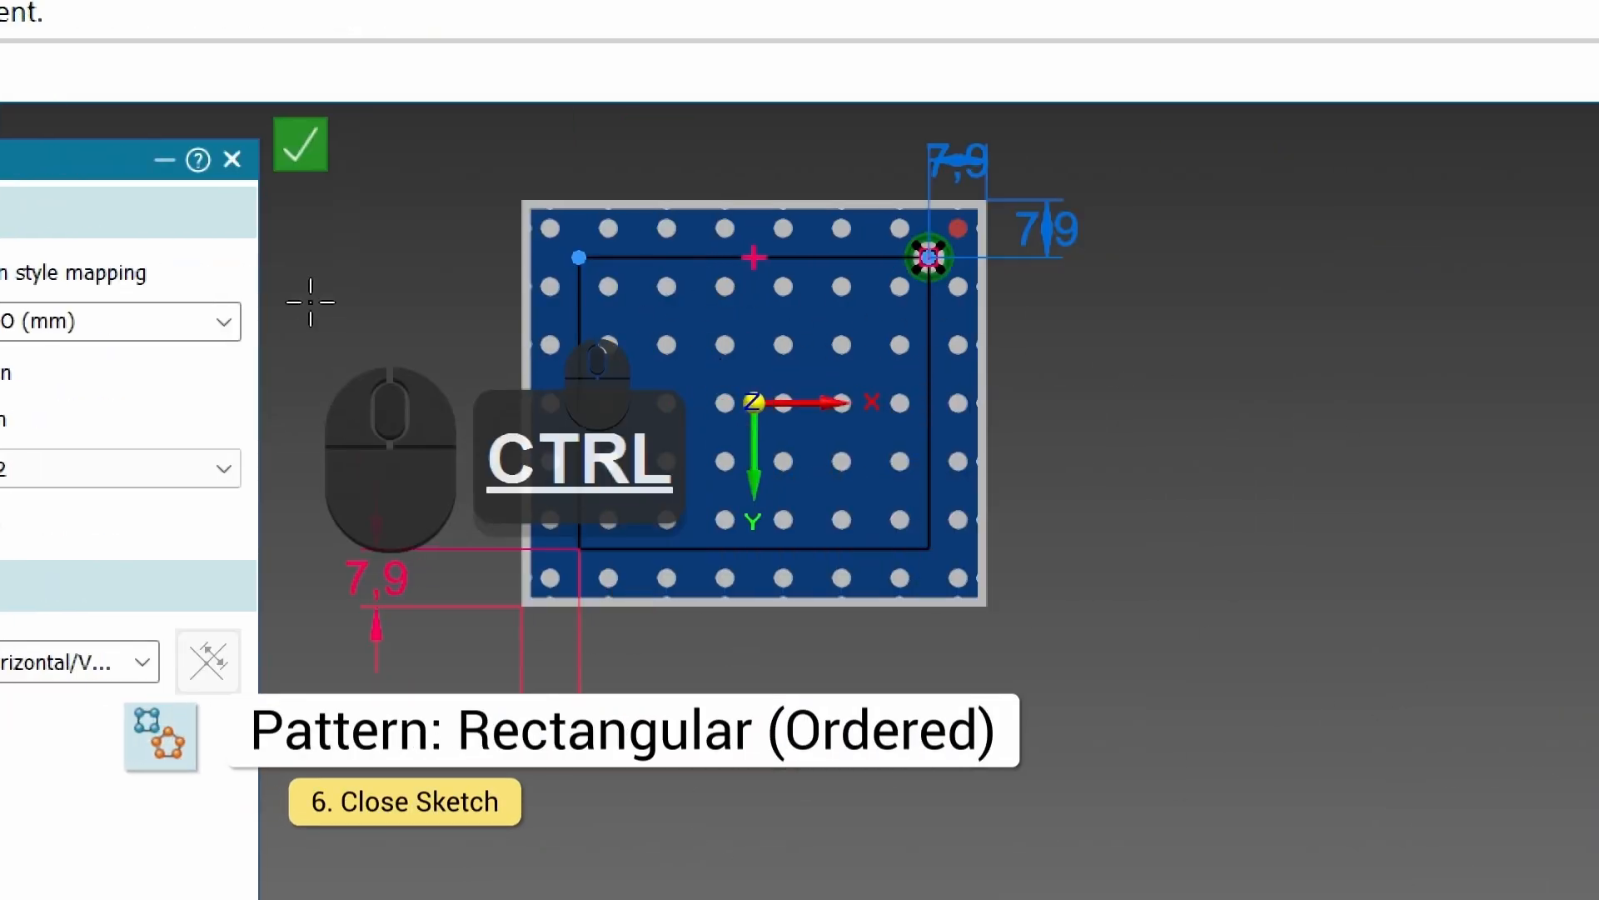
click(297, 143)
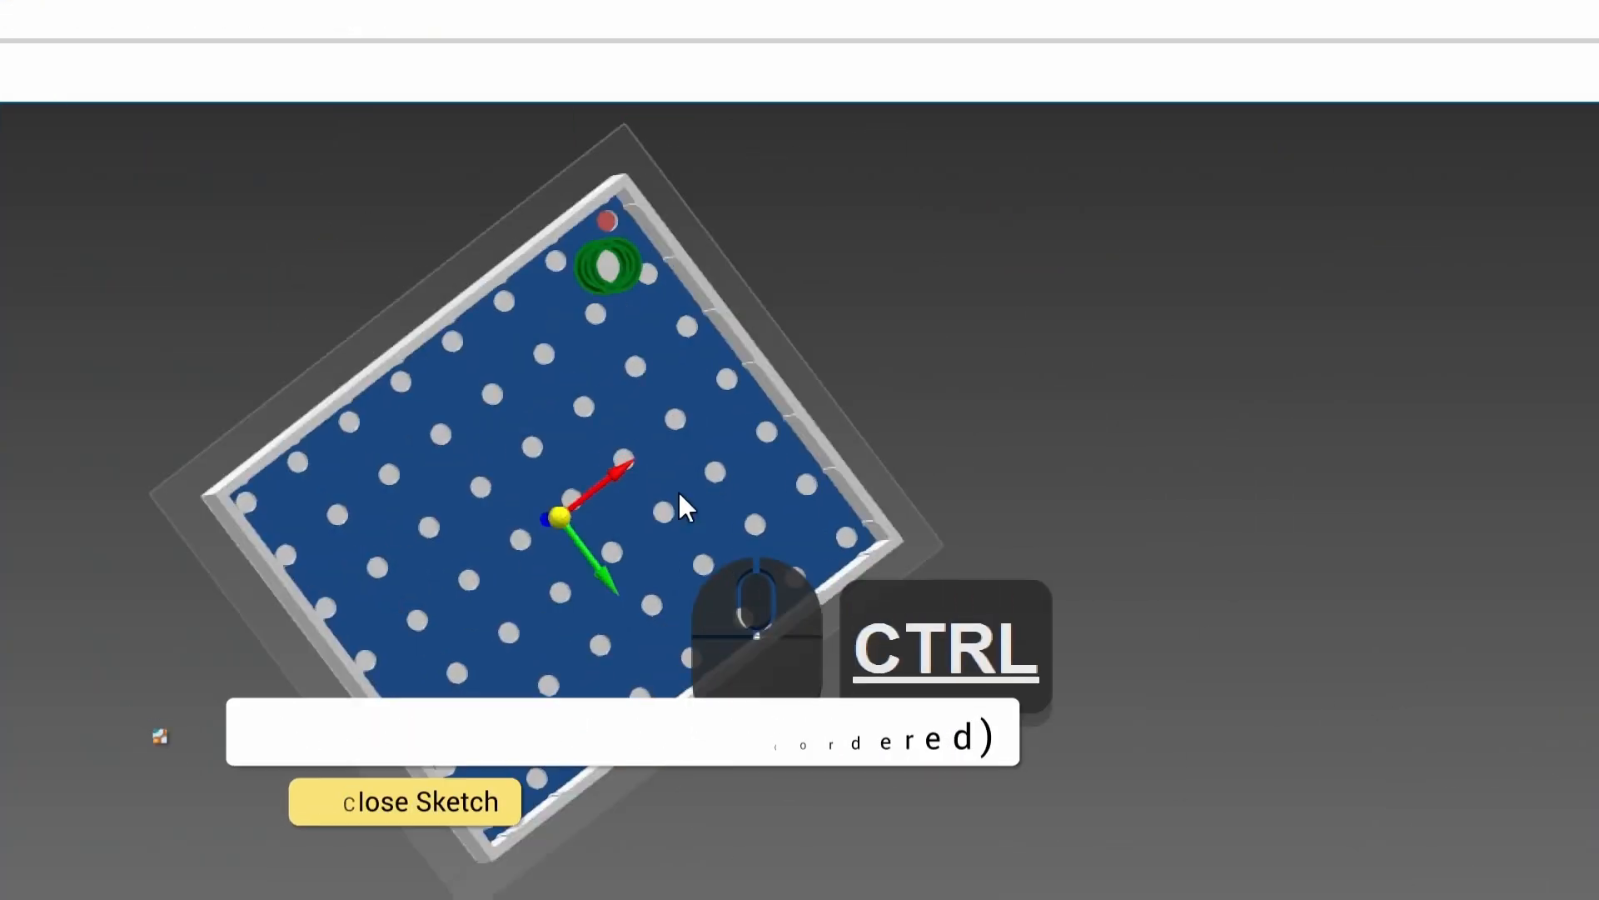
Step: Name the hollow cylinder pattern HollowCylPattern_5 and finish the pattern feature
scroll(678, 489, up, 5)
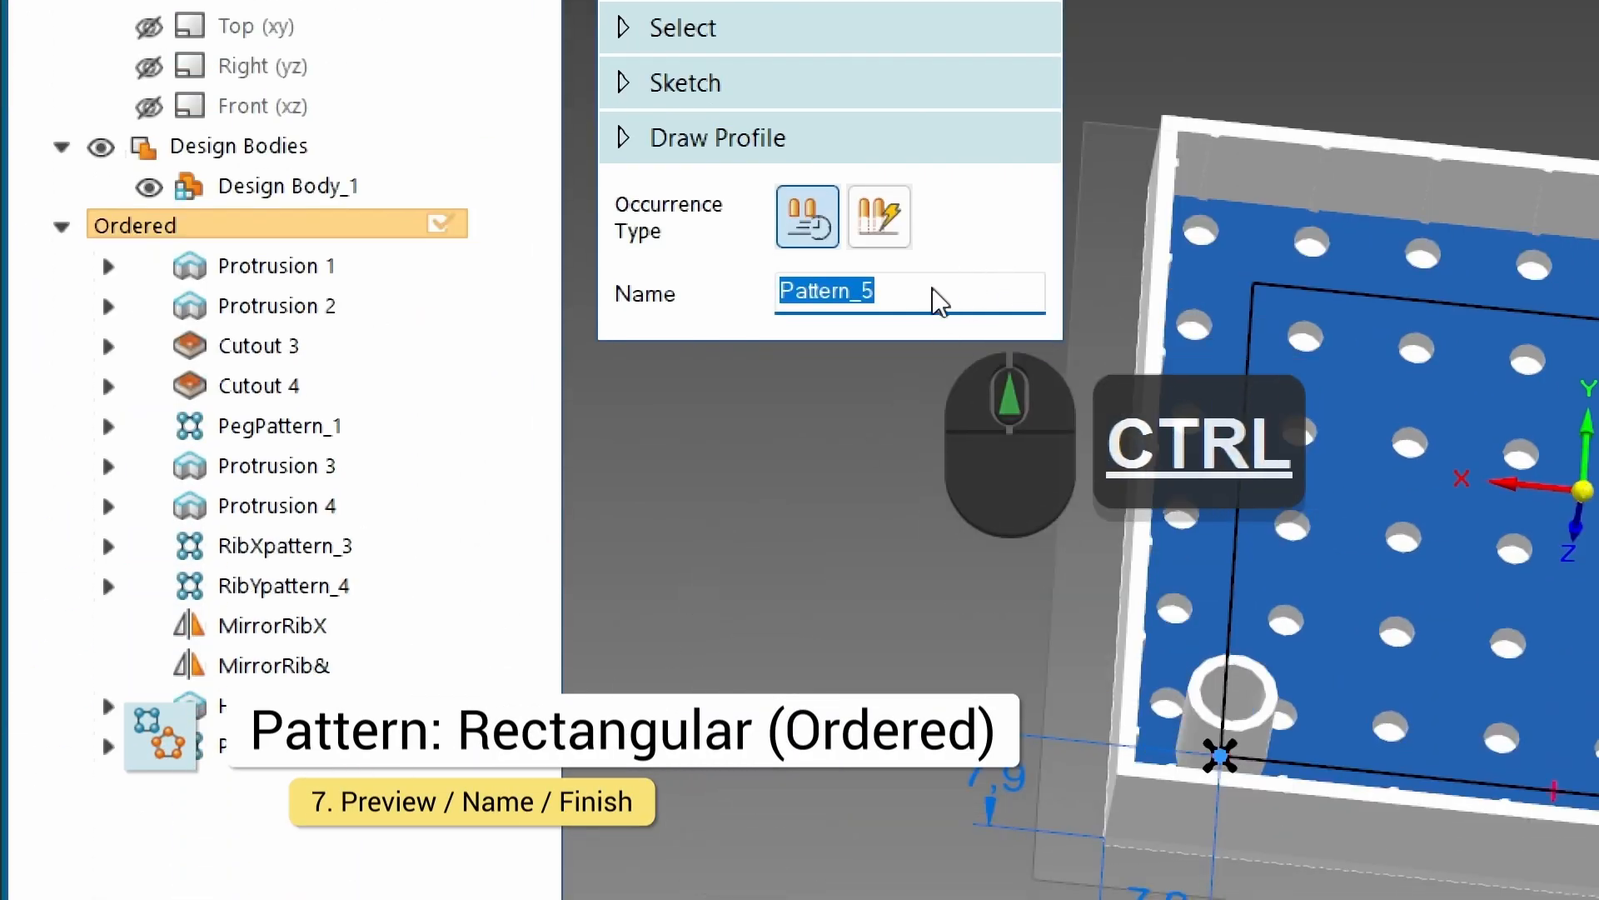
click(930, 458)
key(ctrl+Home)
text(Hollo)
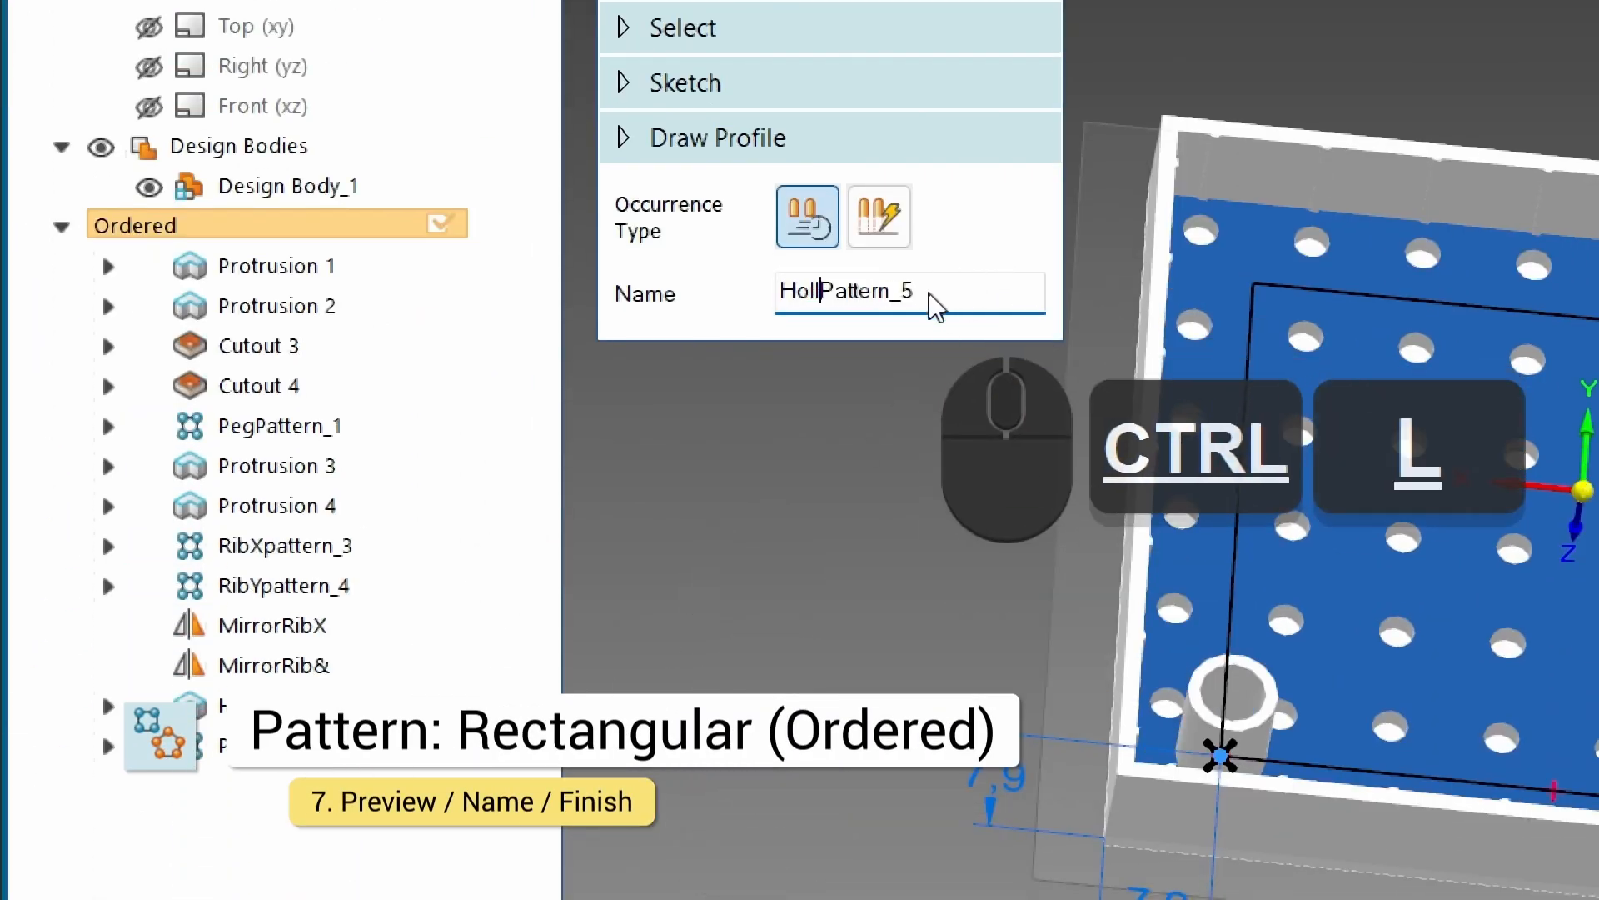
text(wc)
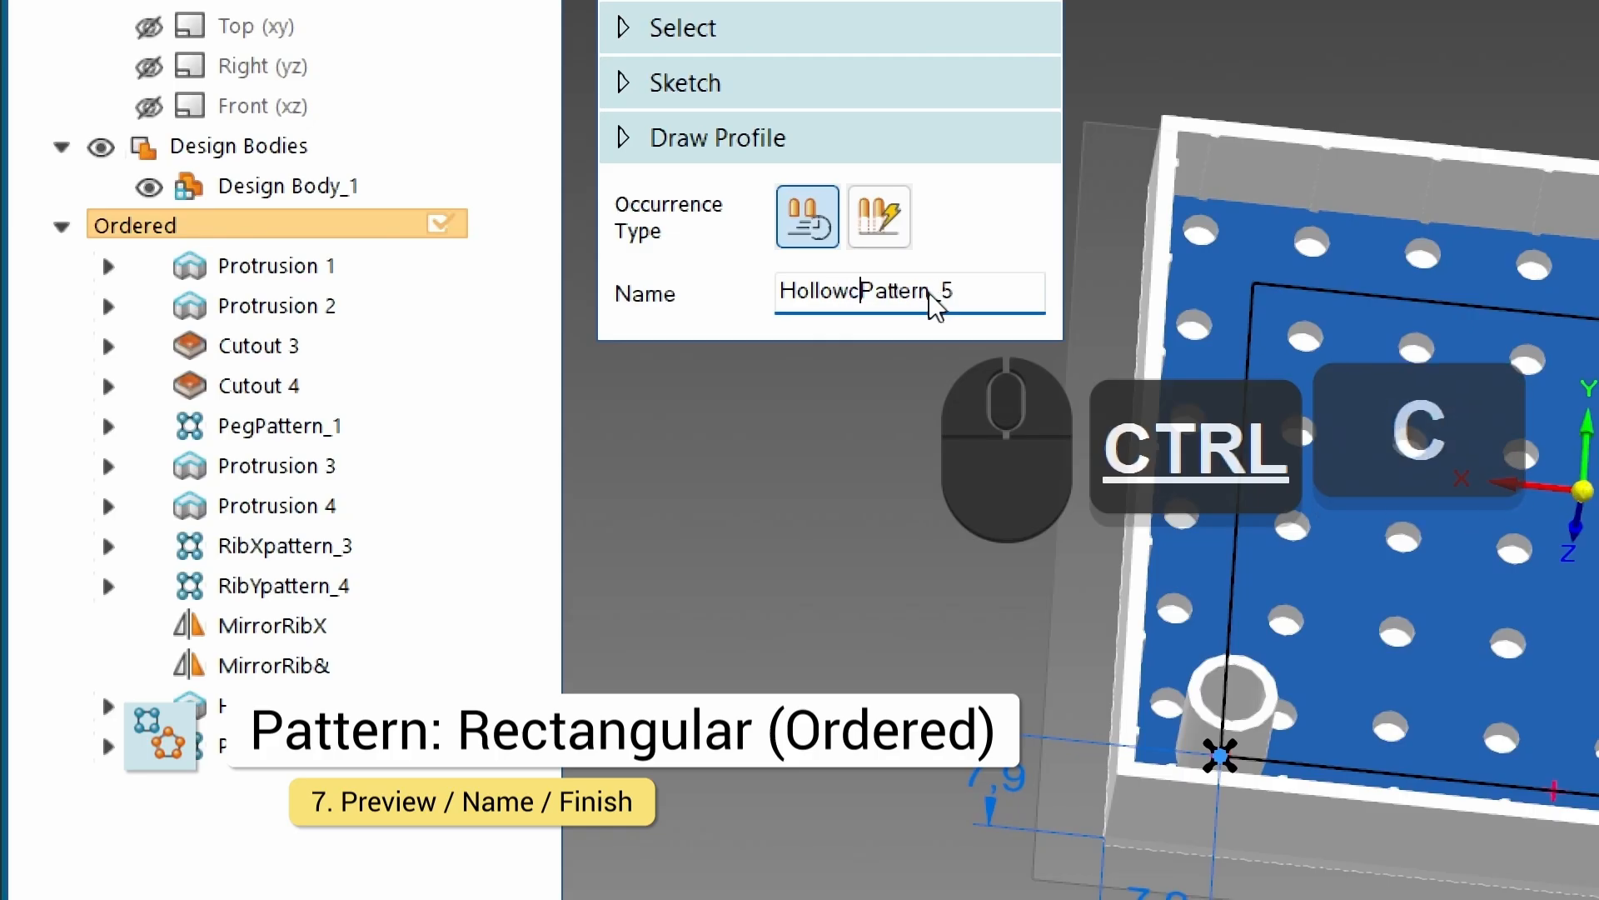
key(BackSpace)
text(Cyl)
click(1003, 167)
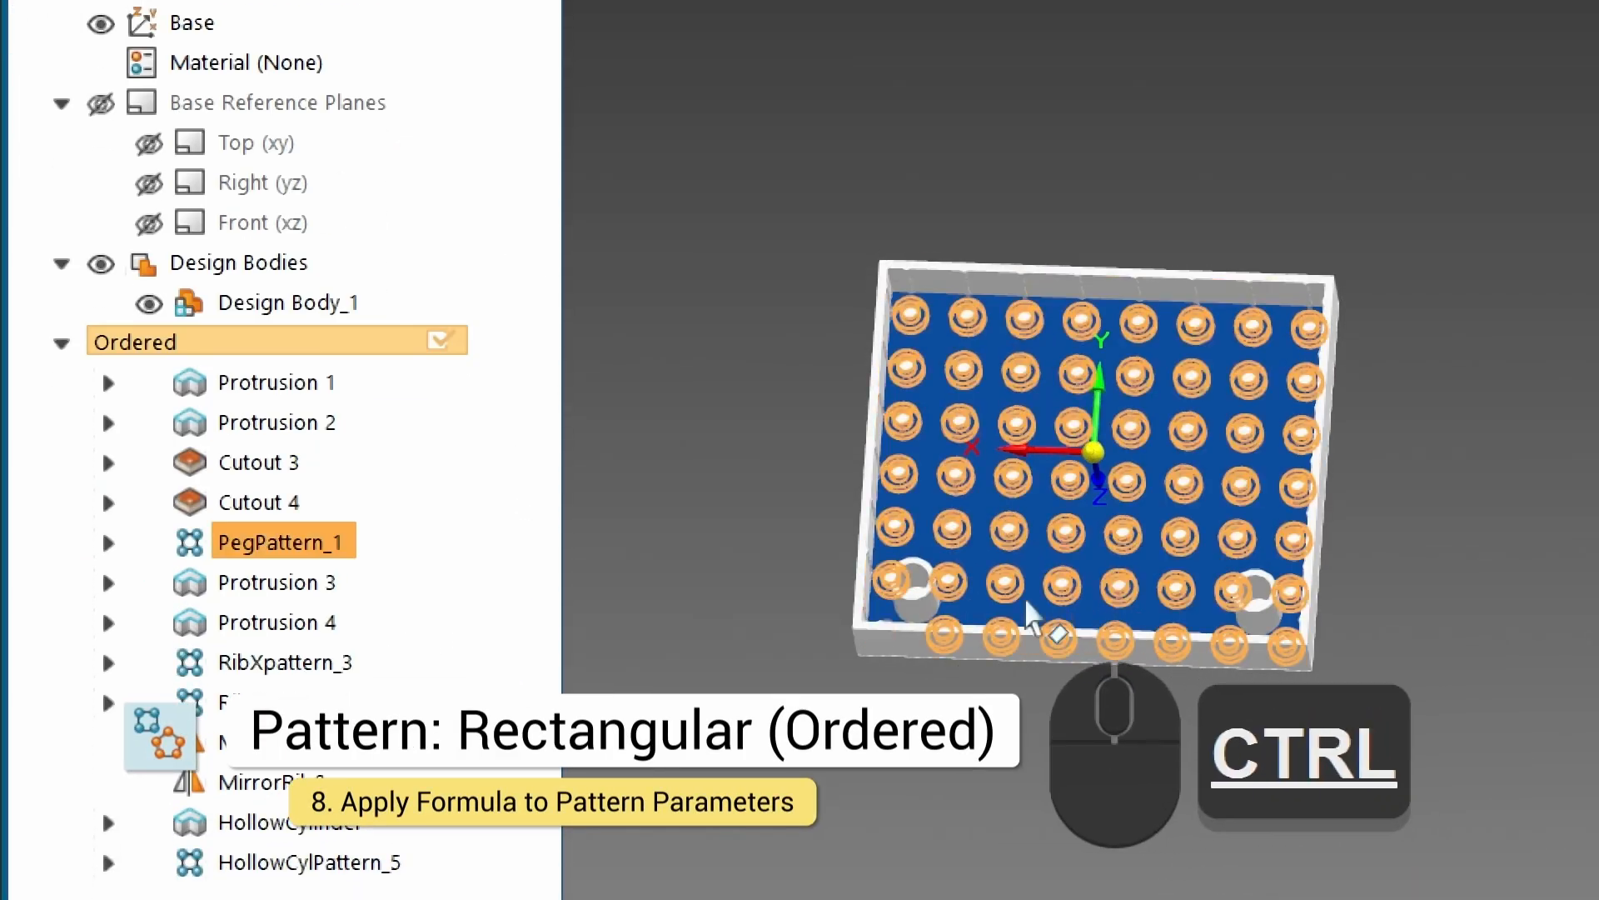
Step: Open the Variable Table beside the model and expand the variables of HollowCylPattern_5
ctrl+scroll(818, 419, up, 1)
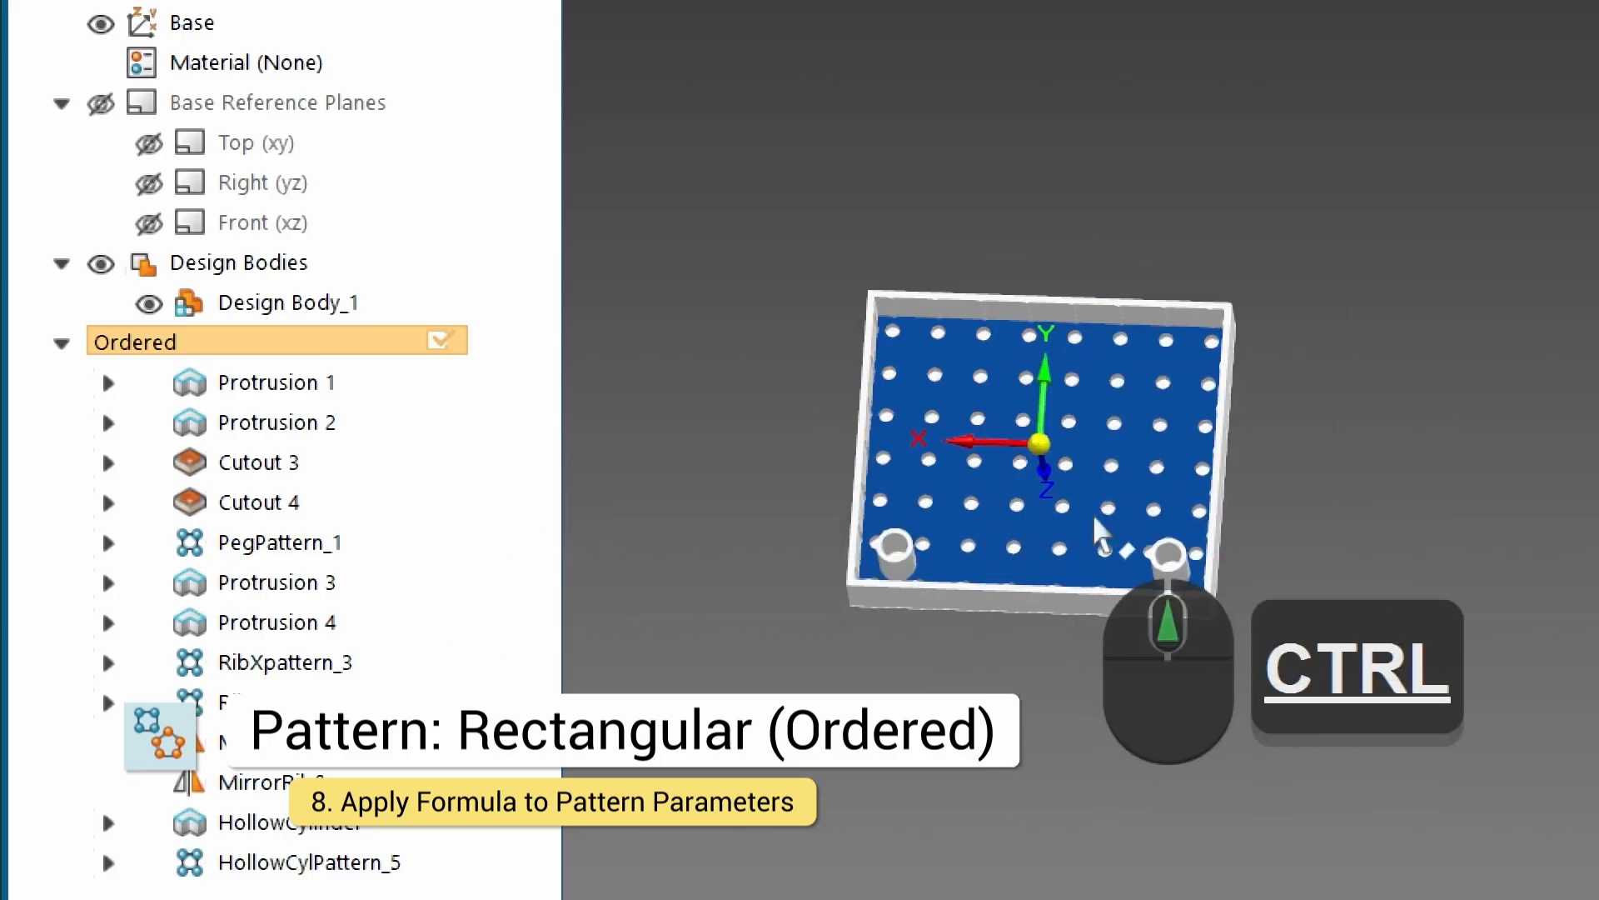
ctrl+scroll(1096, 530, up, 2)
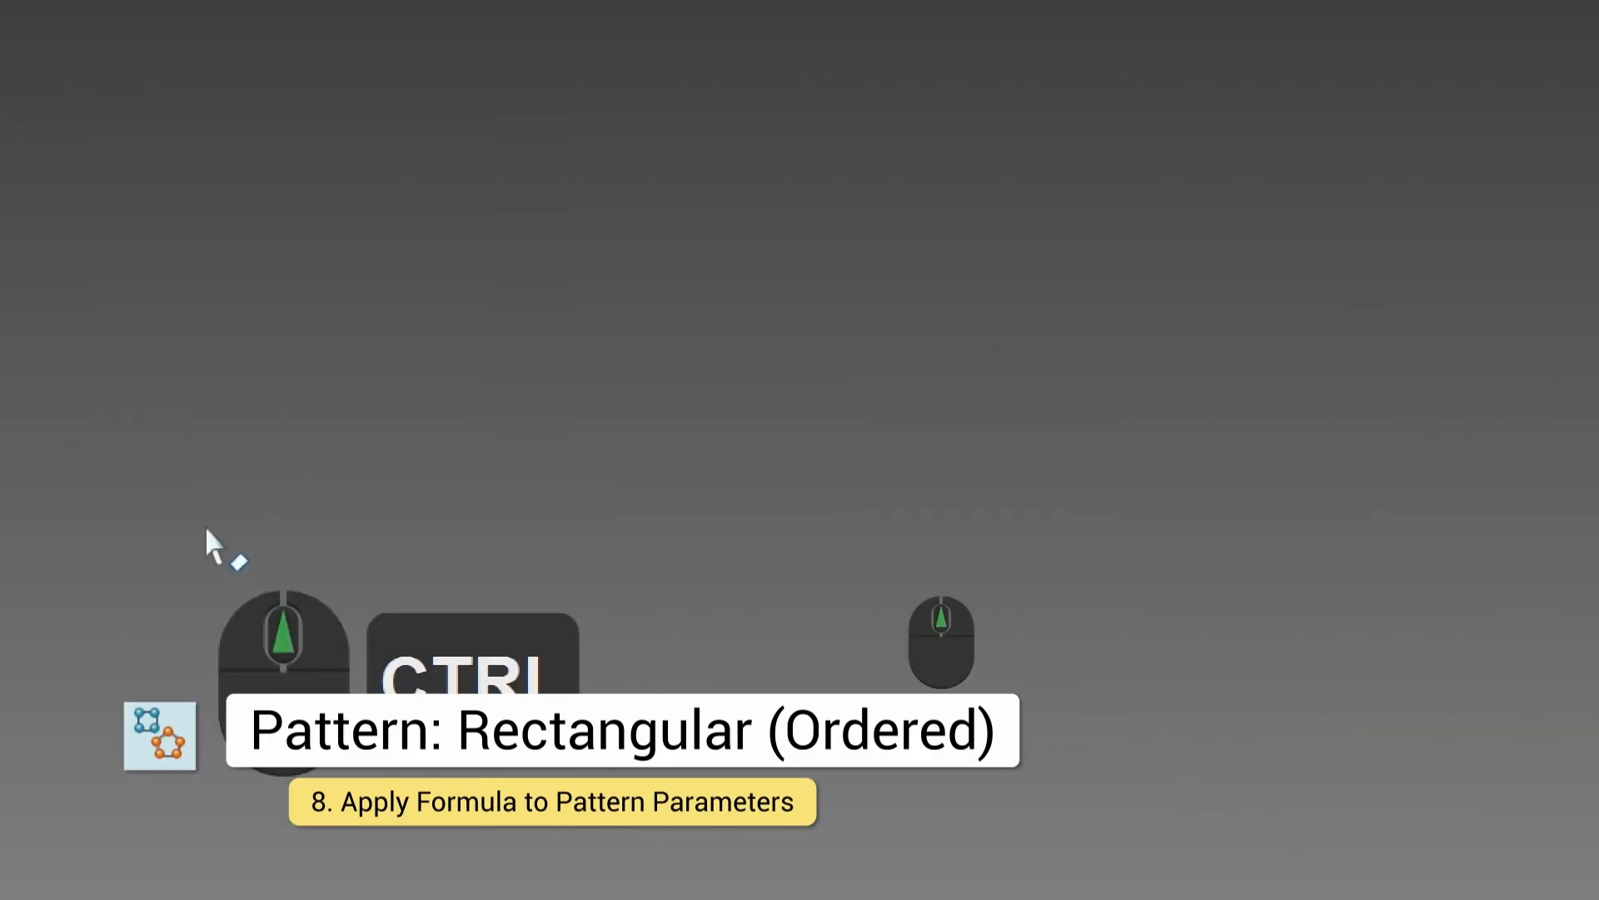
ctrl+scroll(200, 603, down, 2)
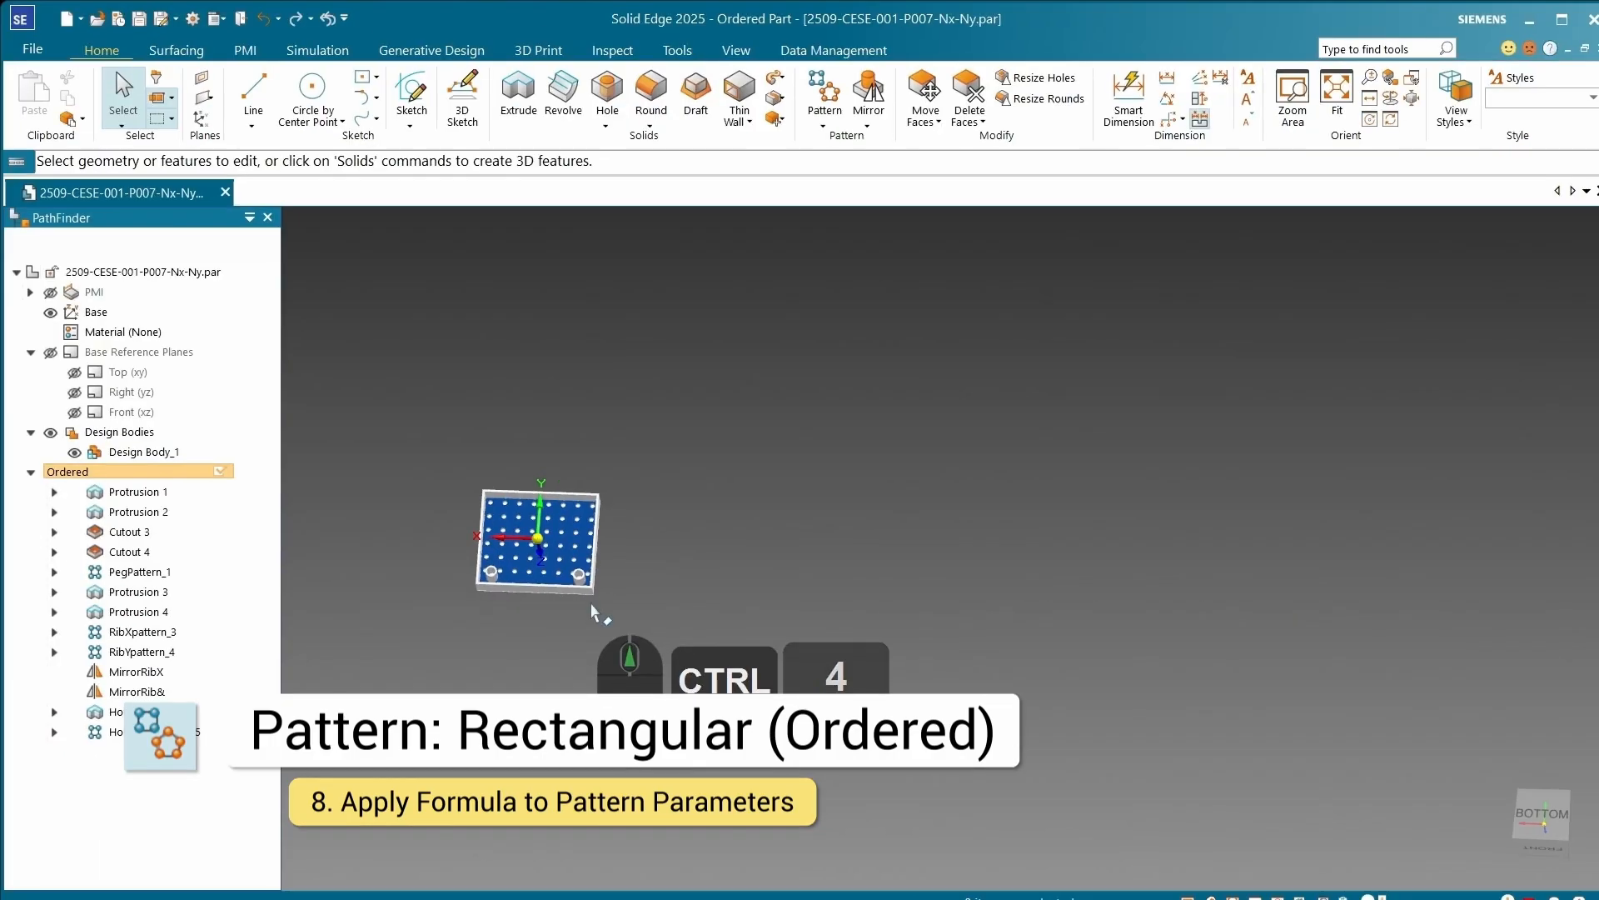
ctrl+scroll(500, 583, down, 4)
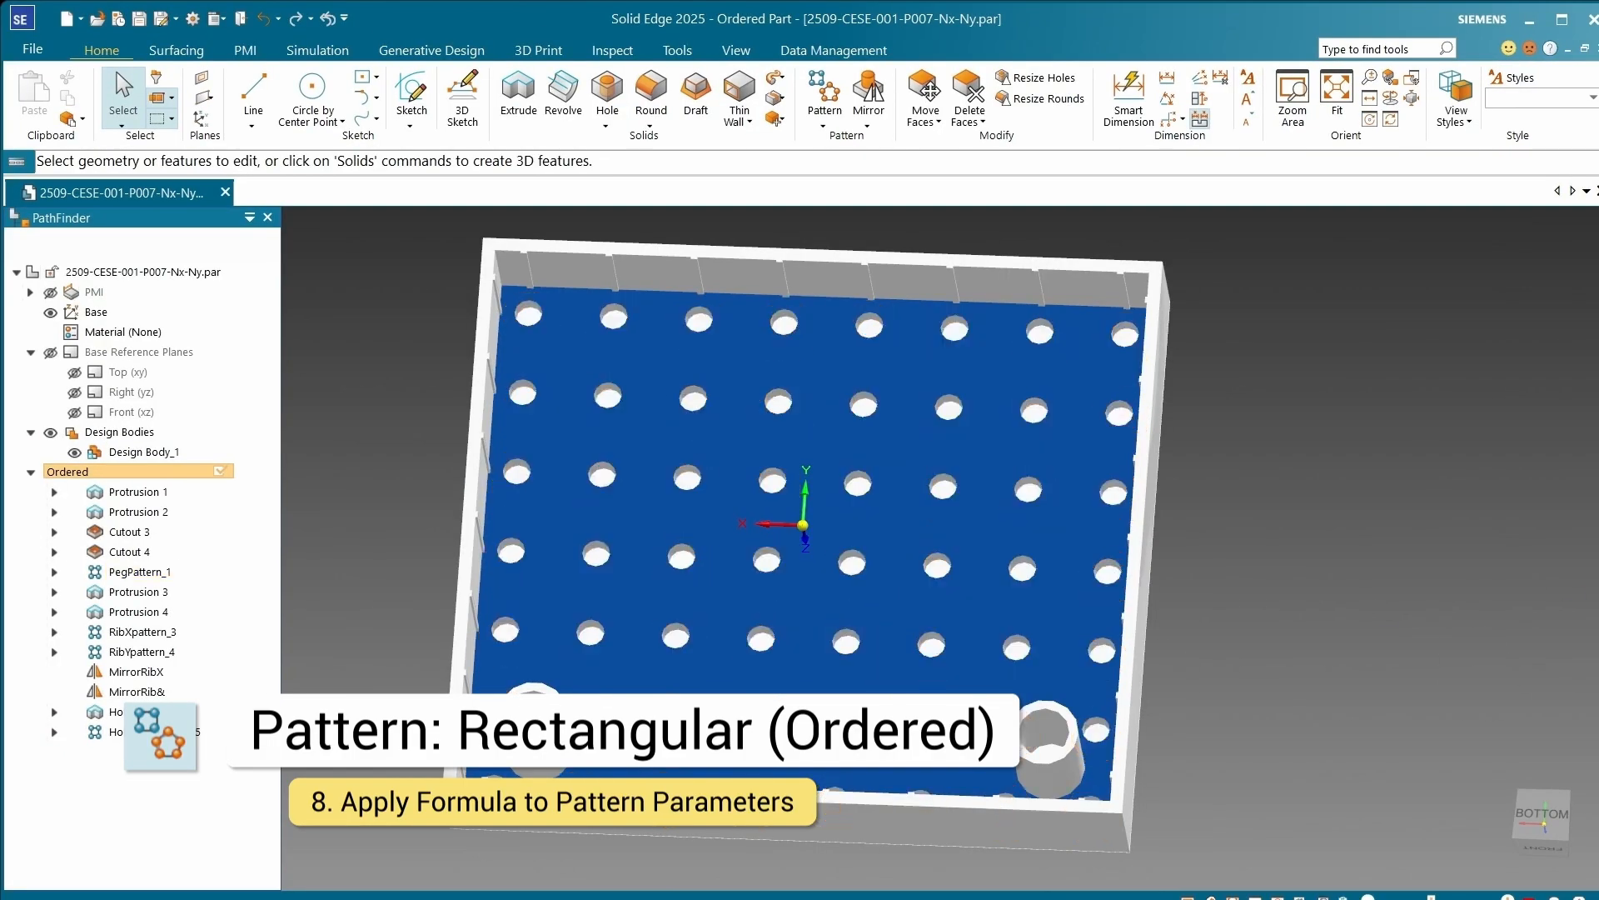
drag(1598, 332, 1452, 213)
click(1202, 552)
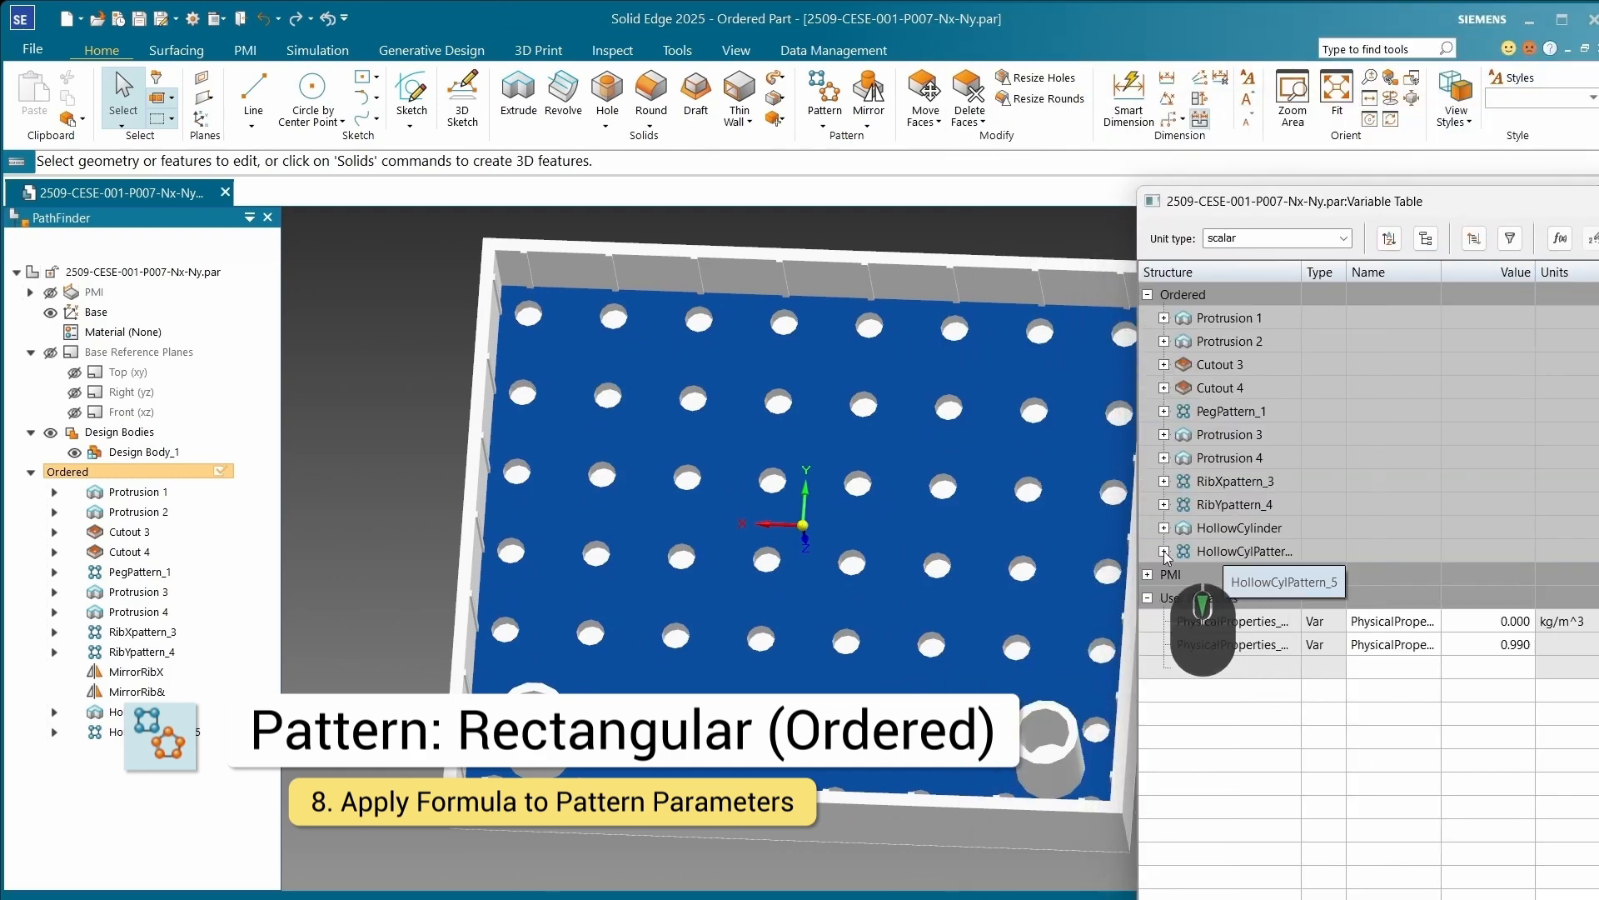
click(1164, 551)
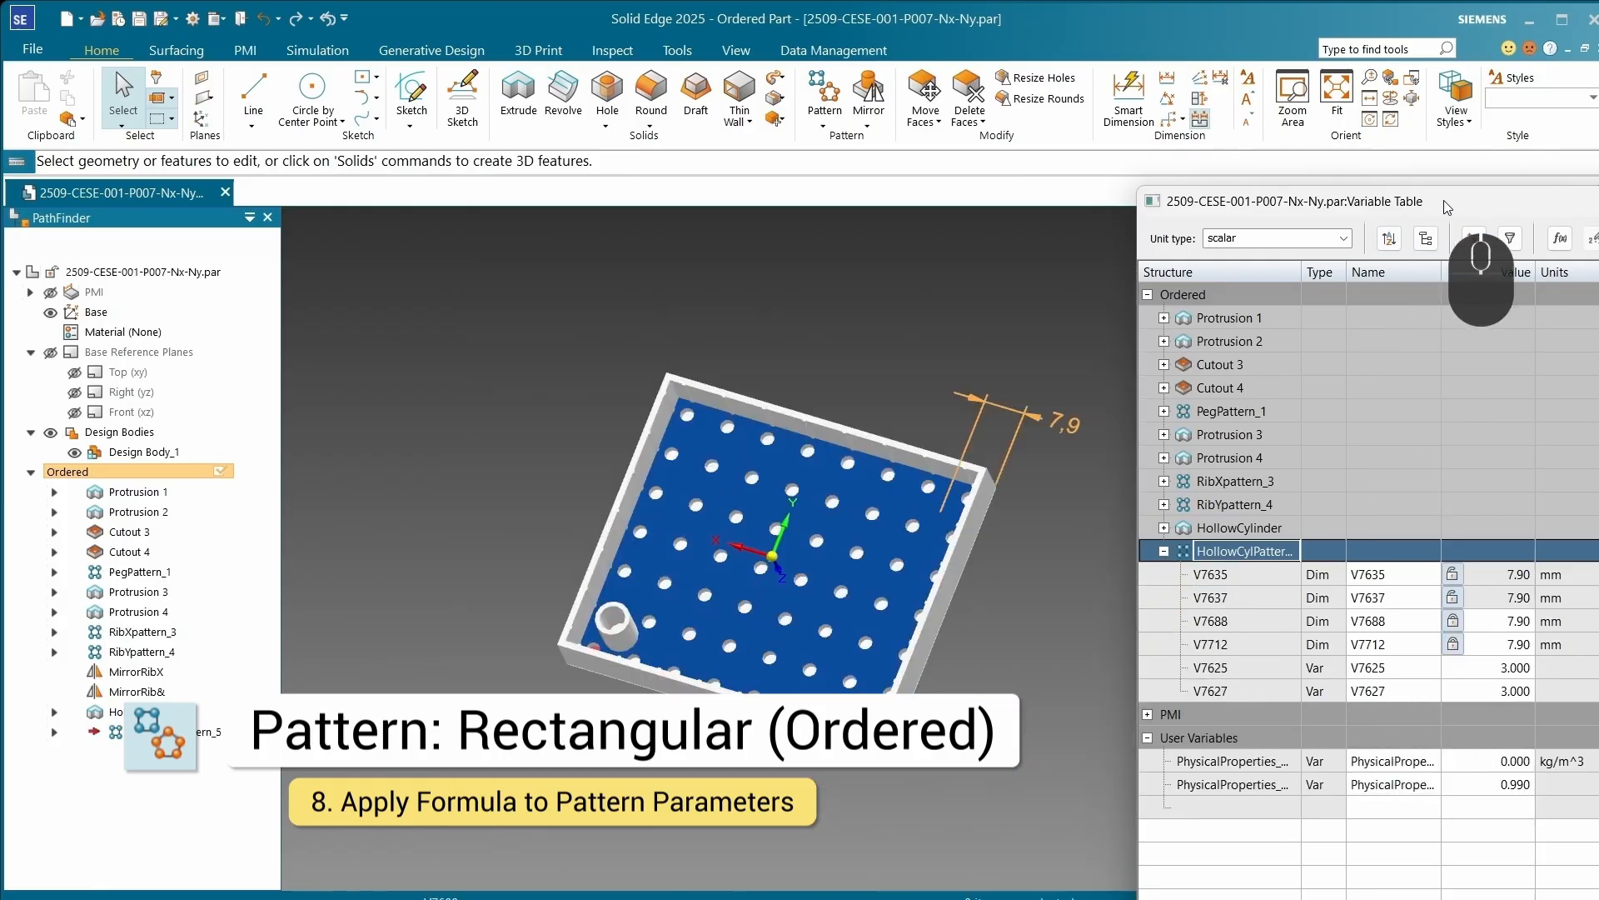
drag(1466, 200, 1330, 198)
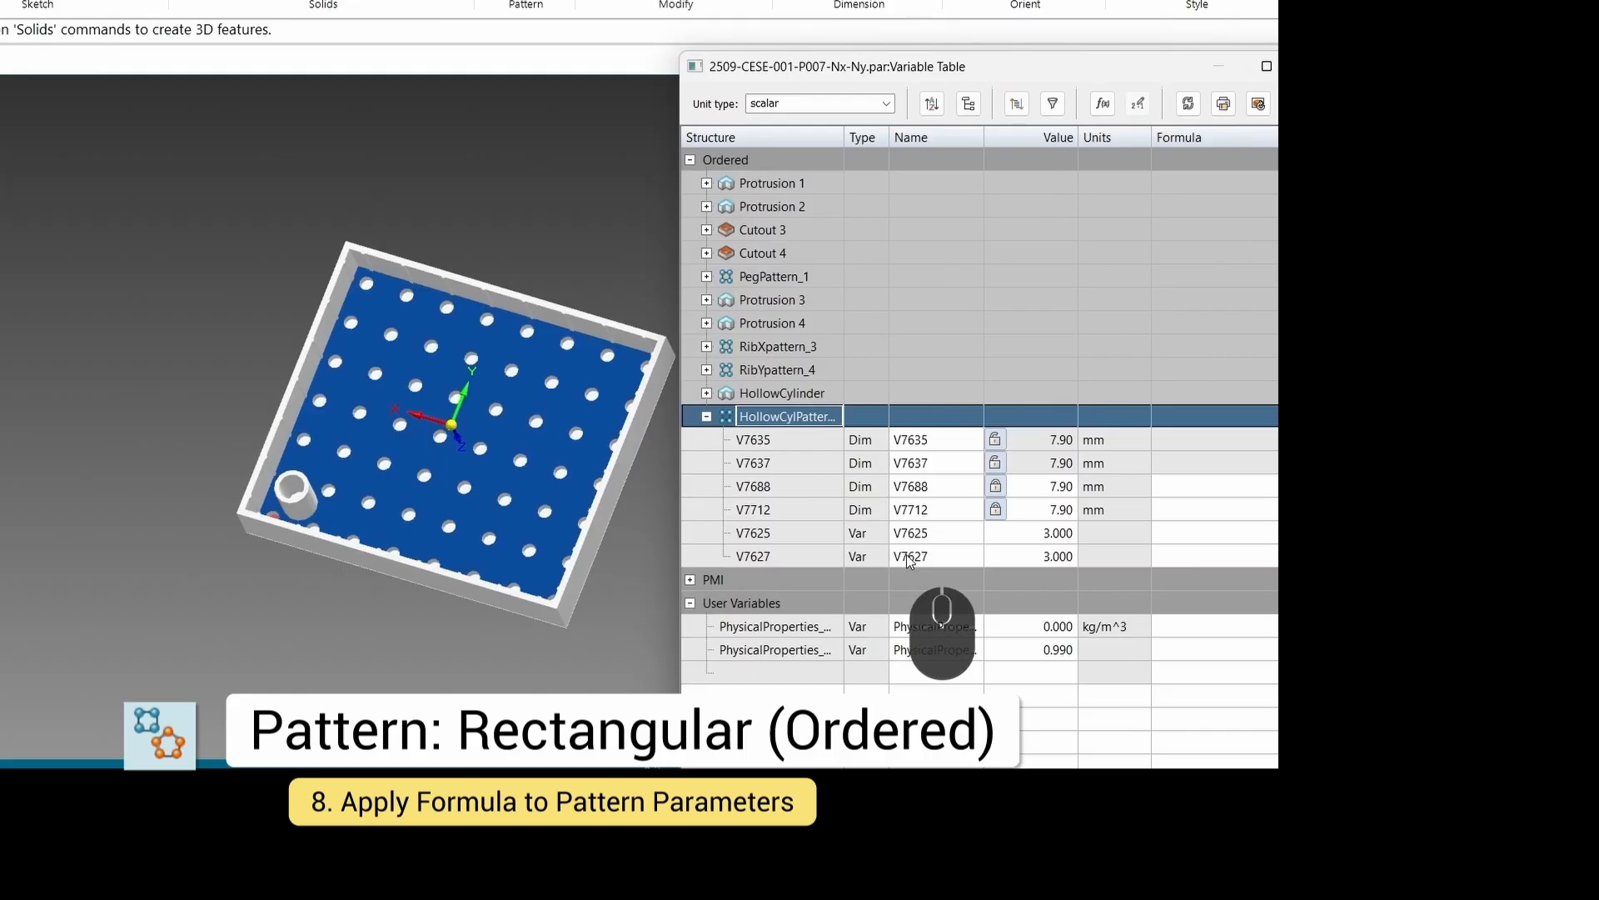
Step: Set the HollowCylPattern_5 count variable V7627 to 2
click(1355, 693)
text(2)
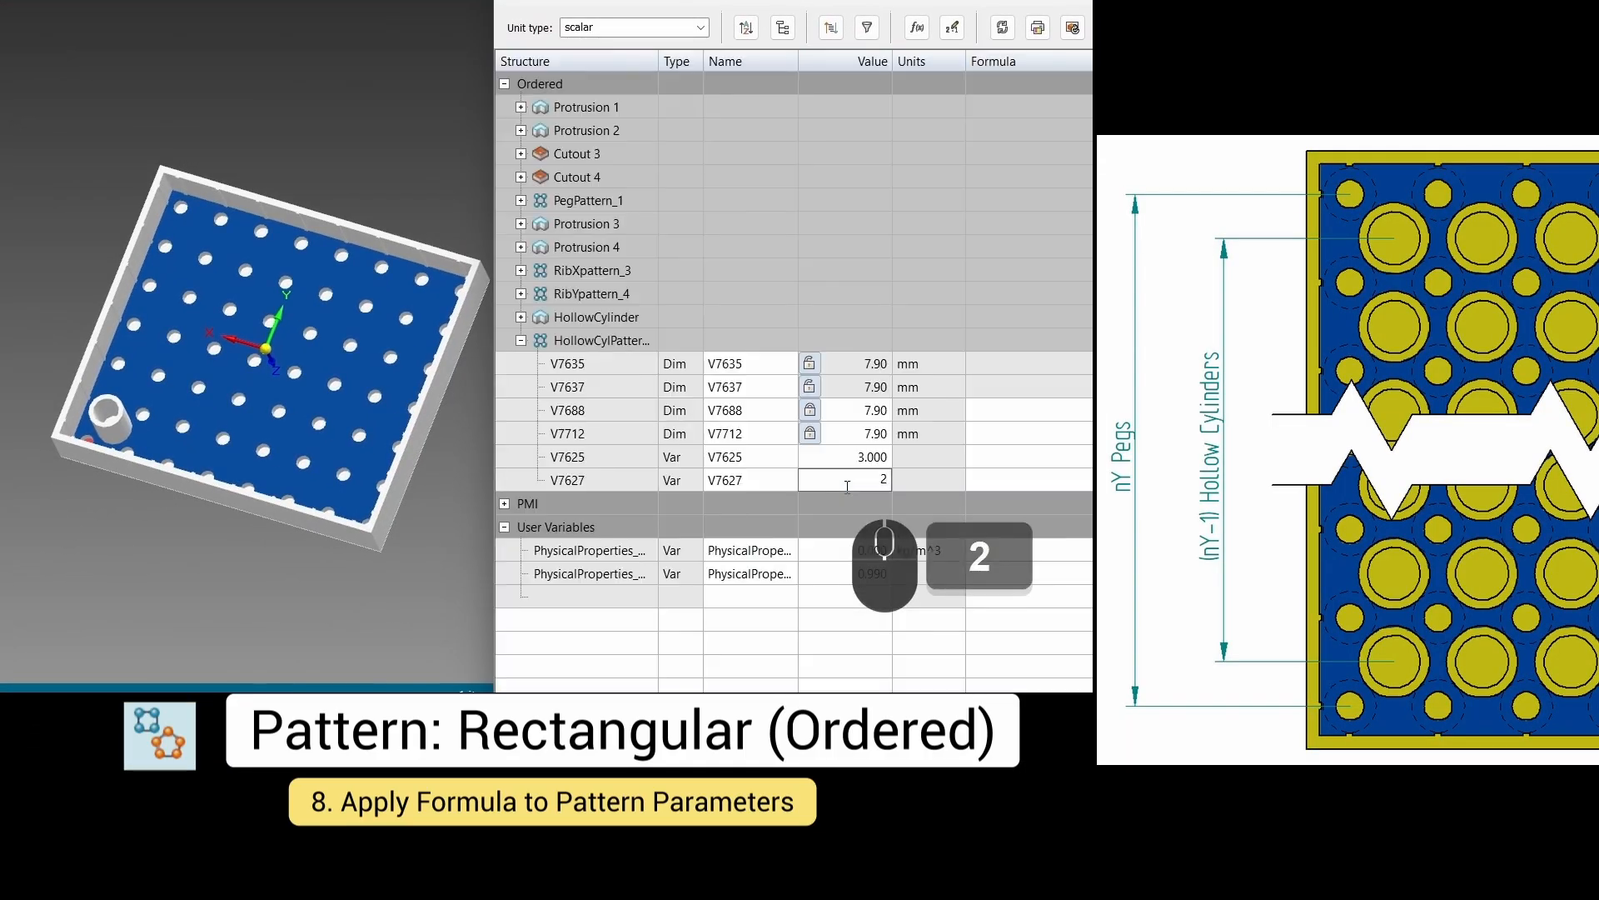
key(Return)
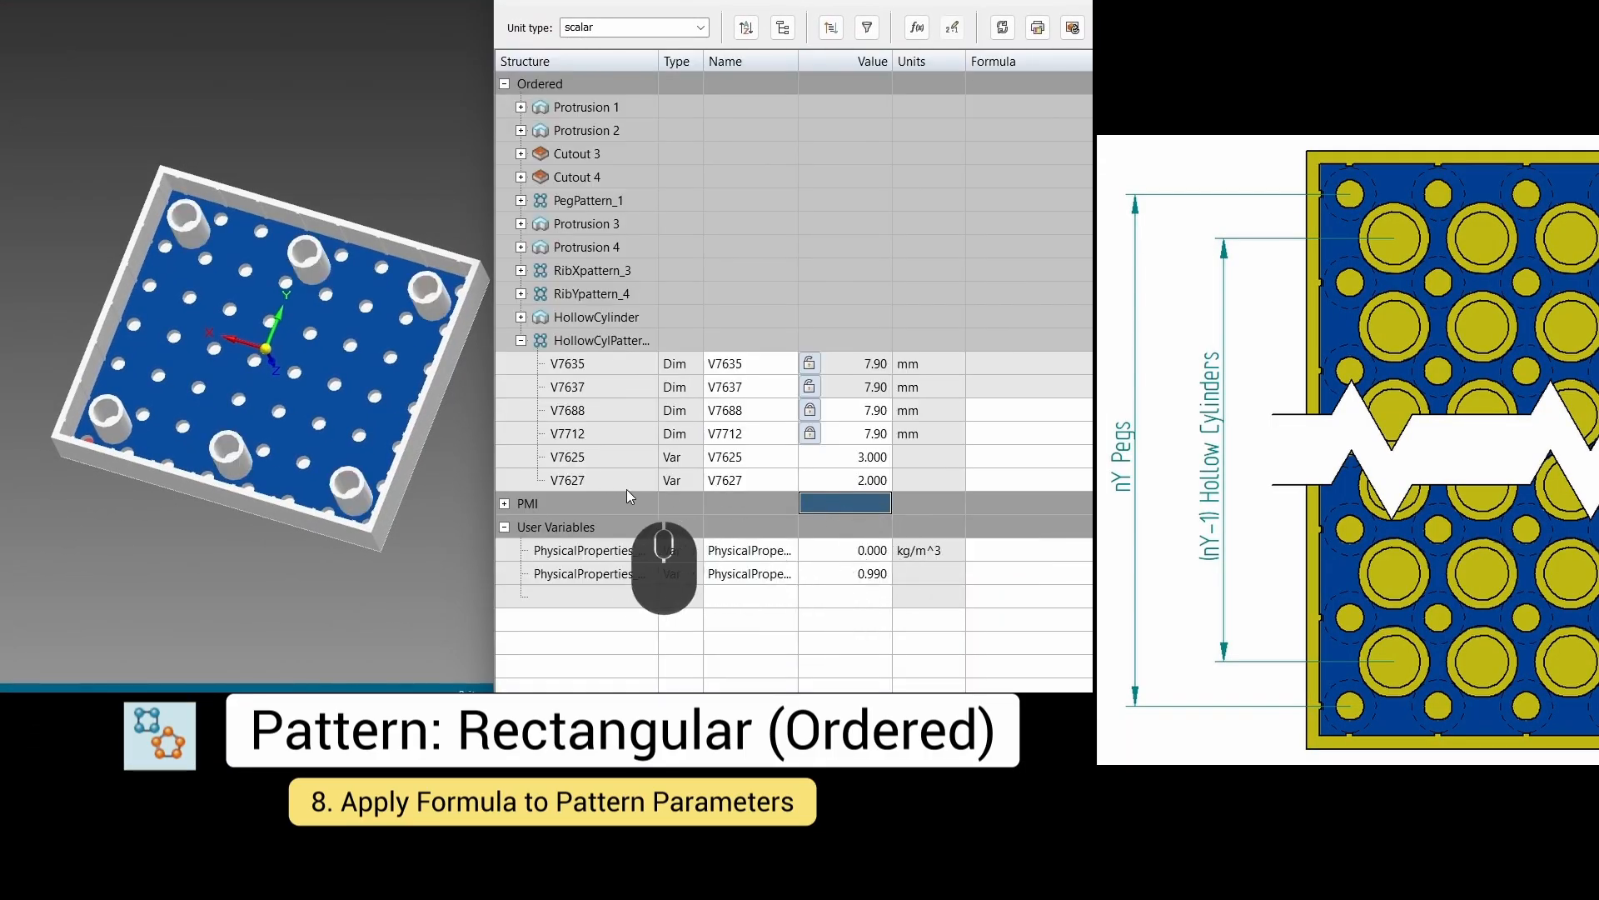
Step: Give count variable V7627 the formula = nYpegCount -1, using the Y peg count from PegPattern_1
click(990, 480)
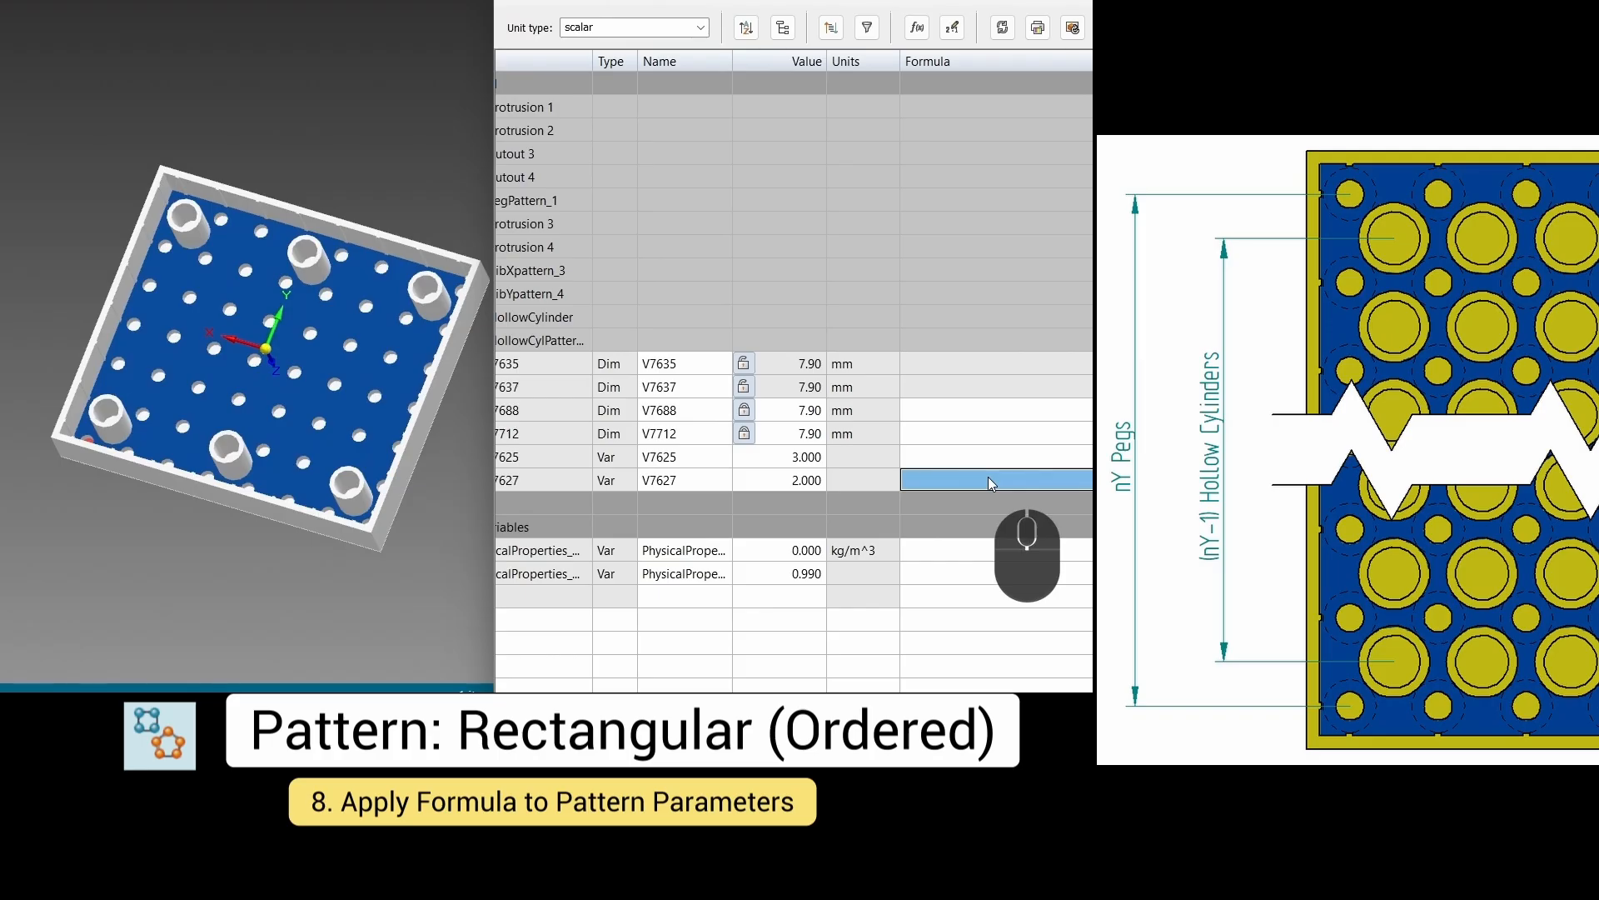
text(=)
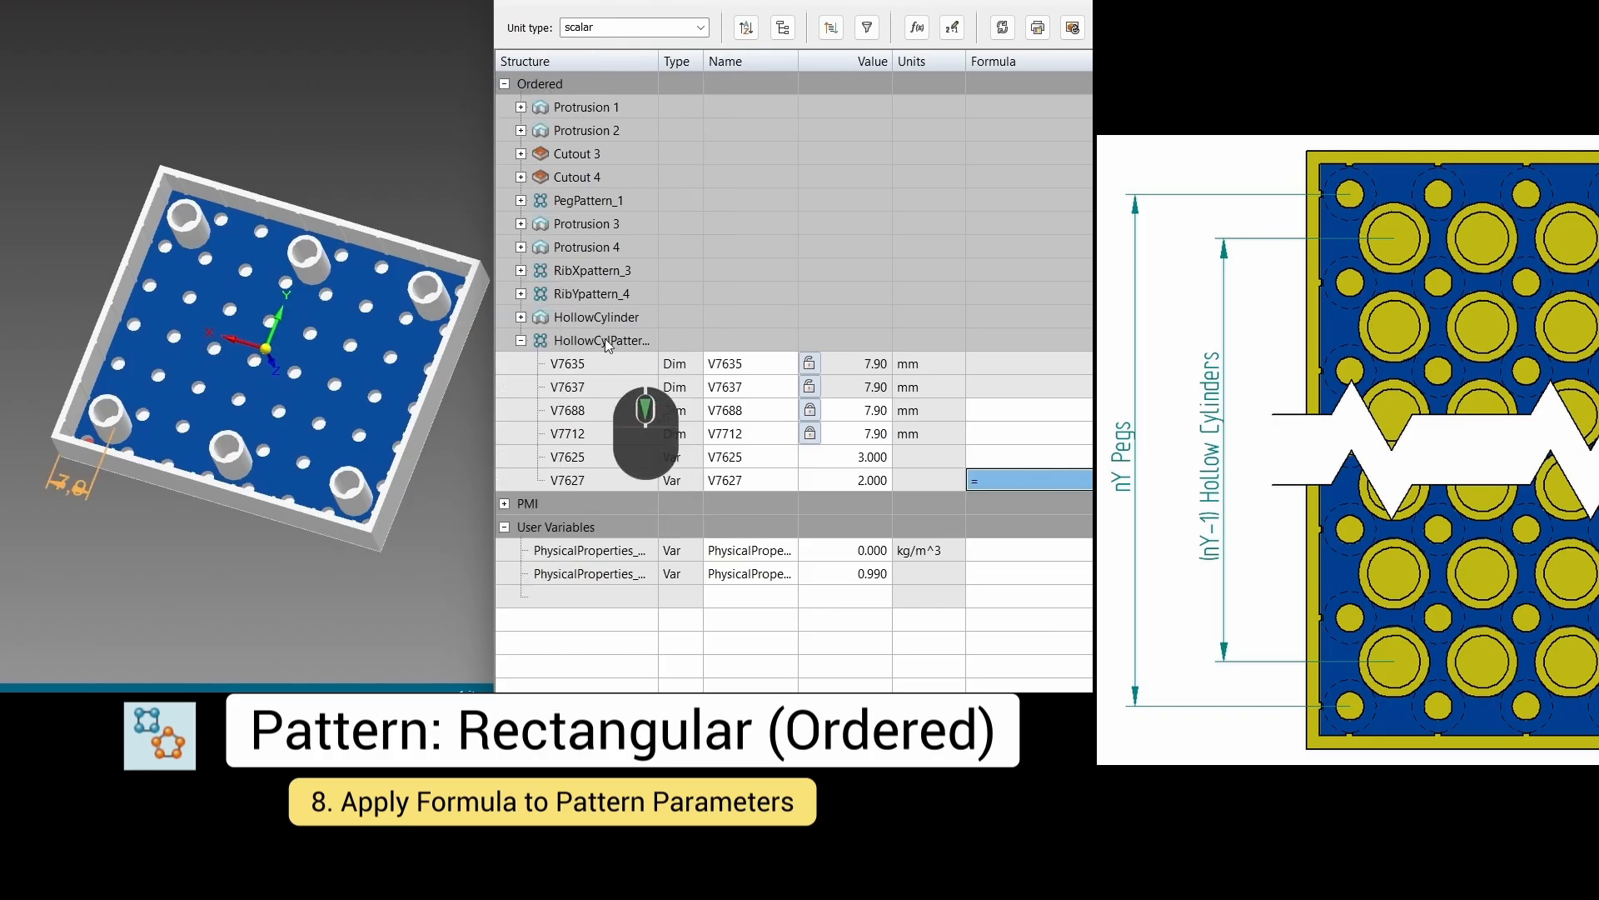
click(522, 200)
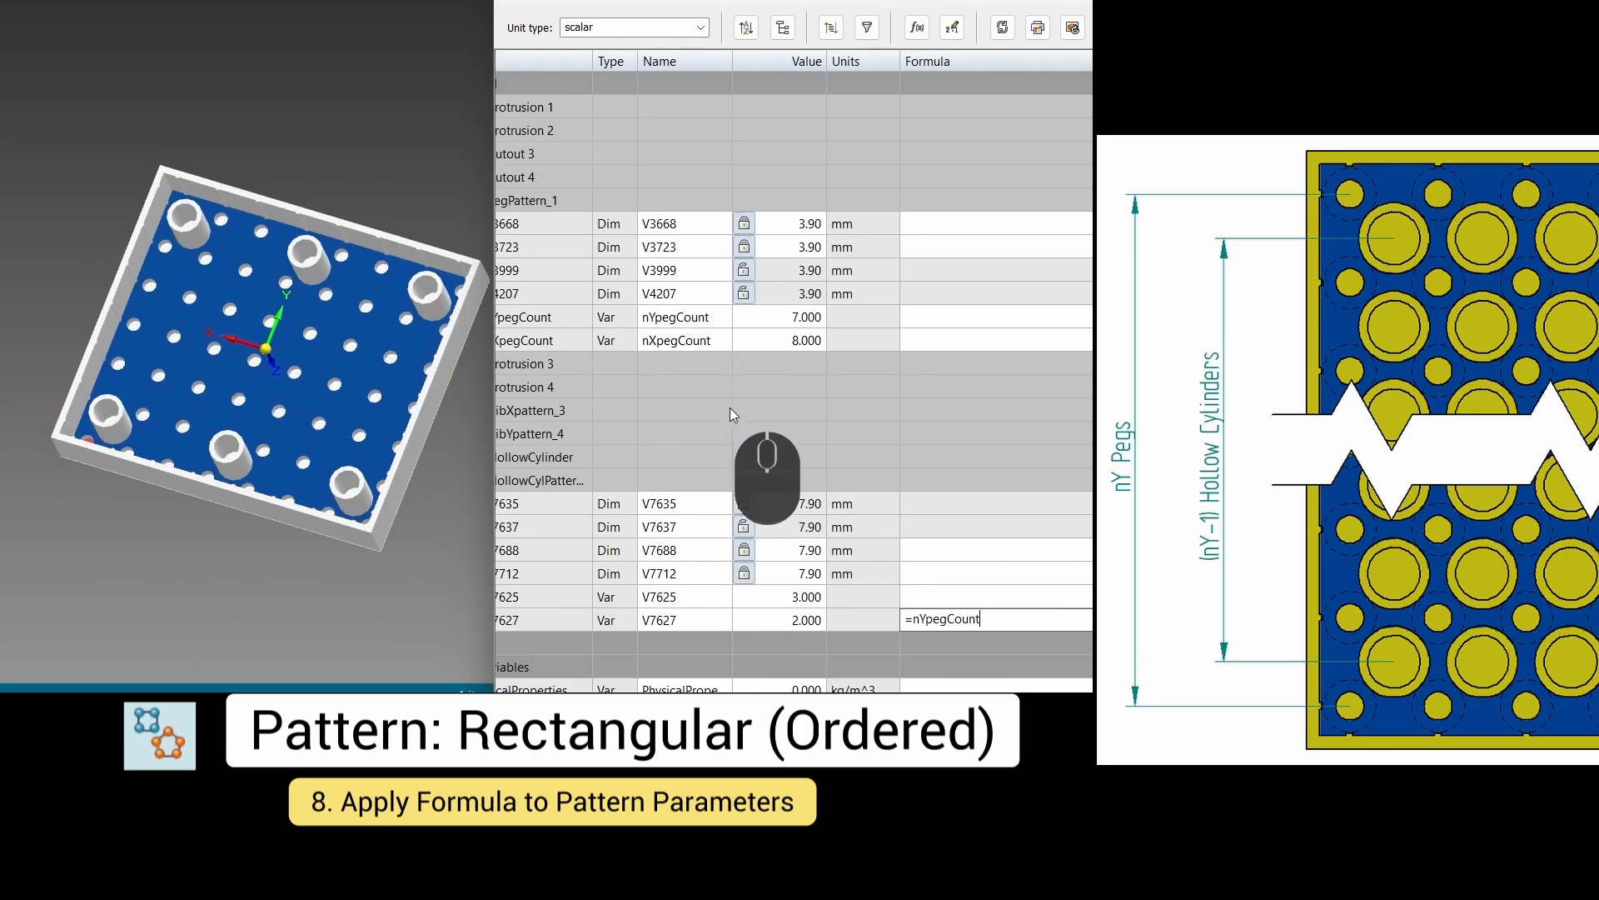
text(-1)
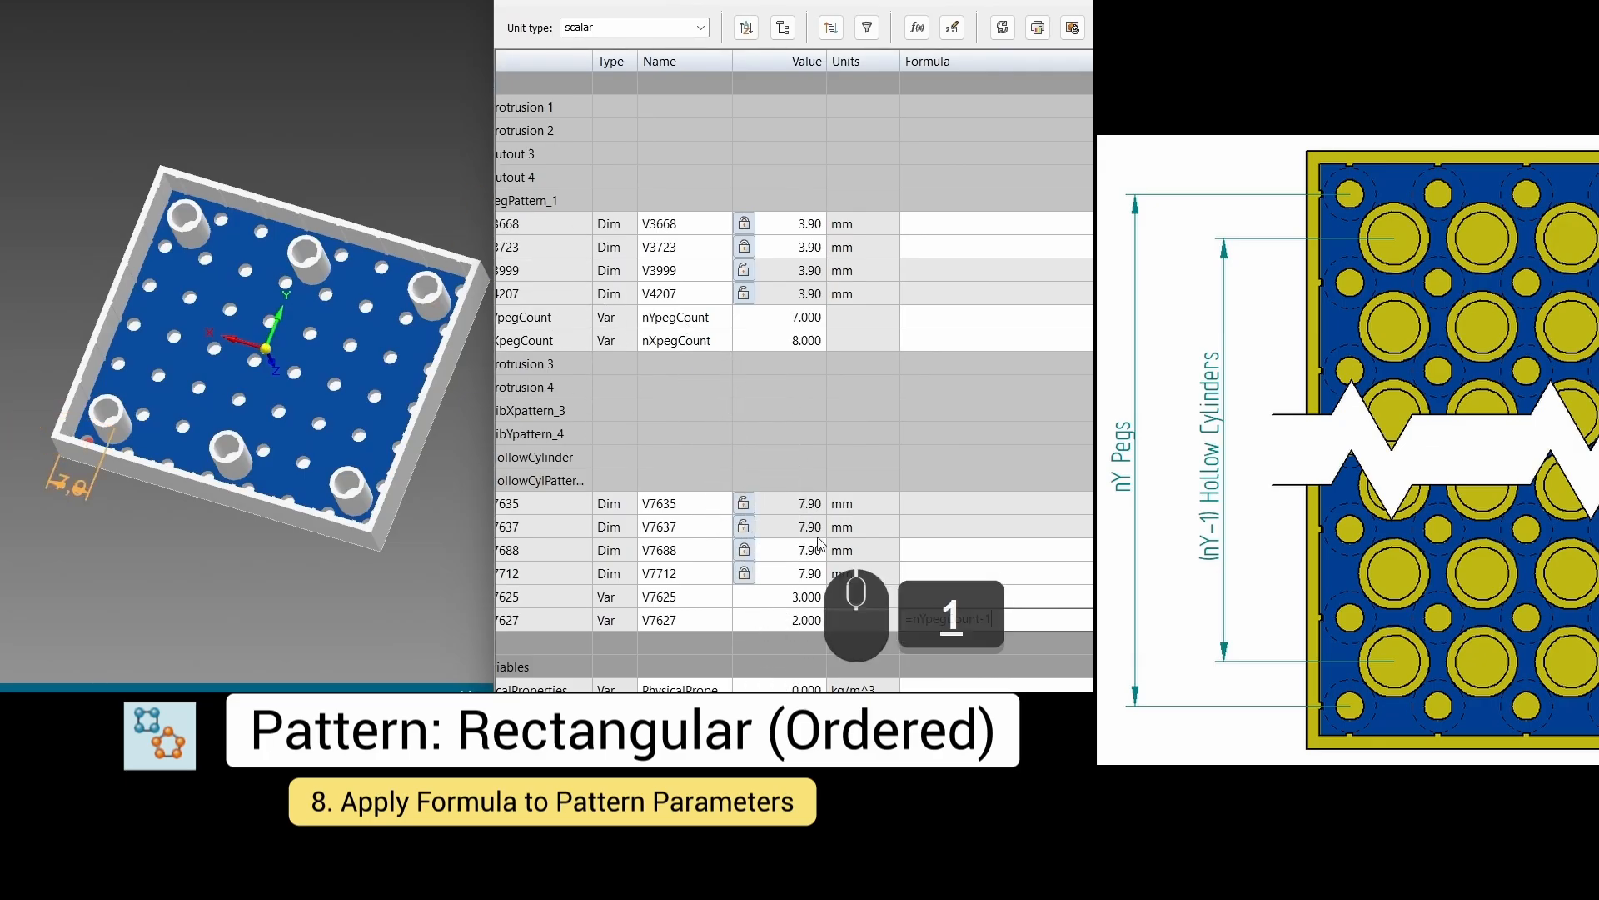
key(Return)
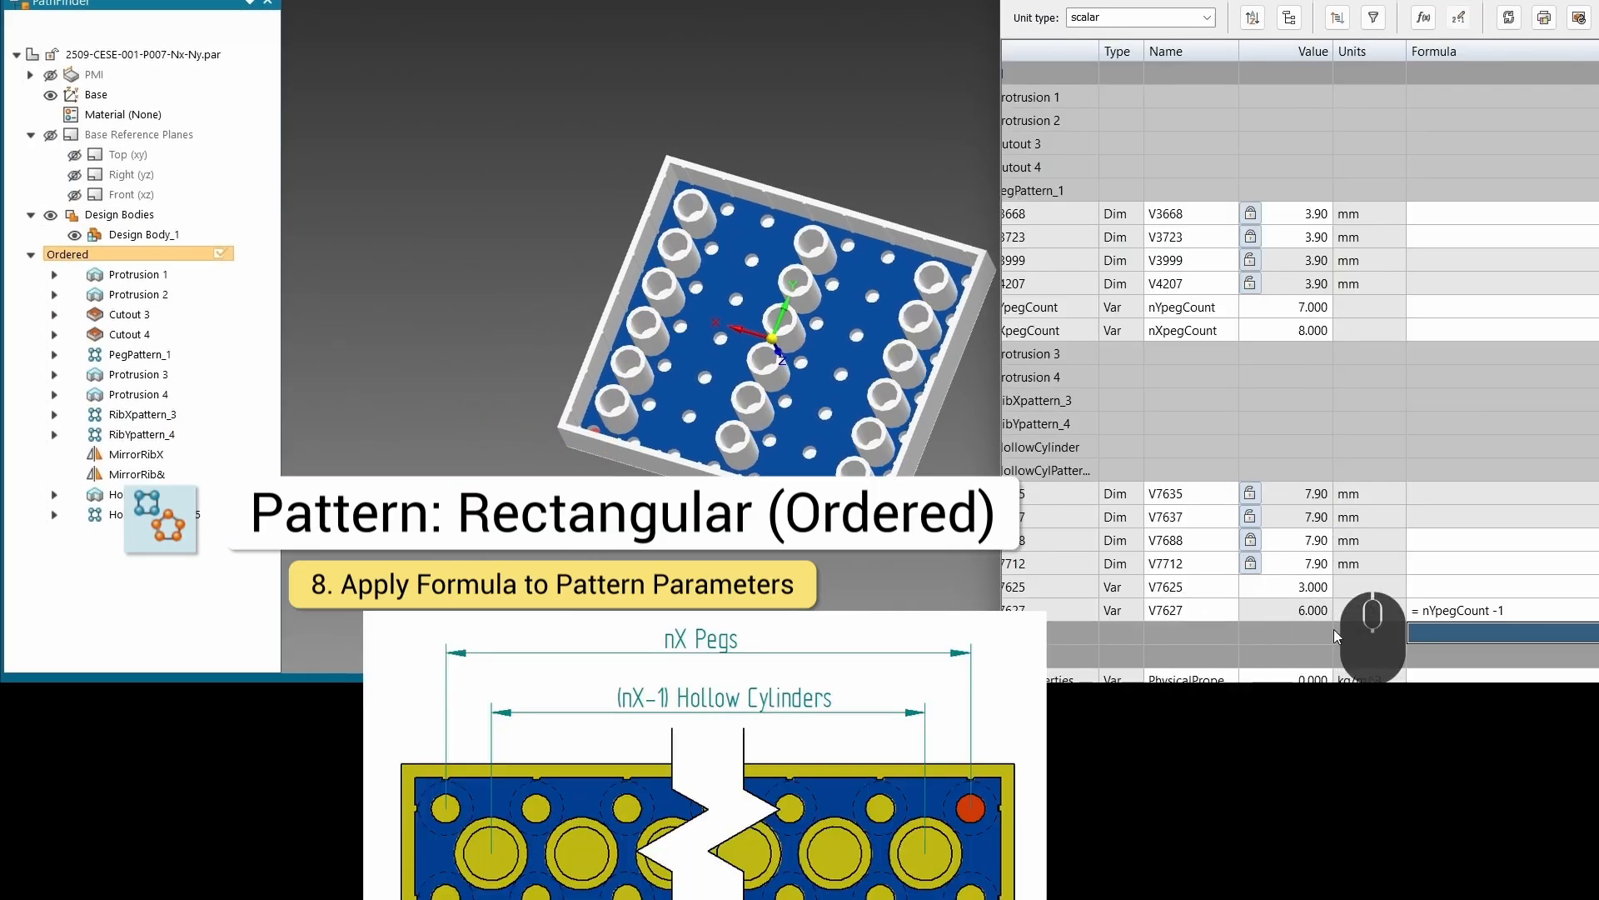
Step: Give count variable V7625 the formula = nXpegCount -1, using the X peg count from PegPattern_1
click(1306, 588)
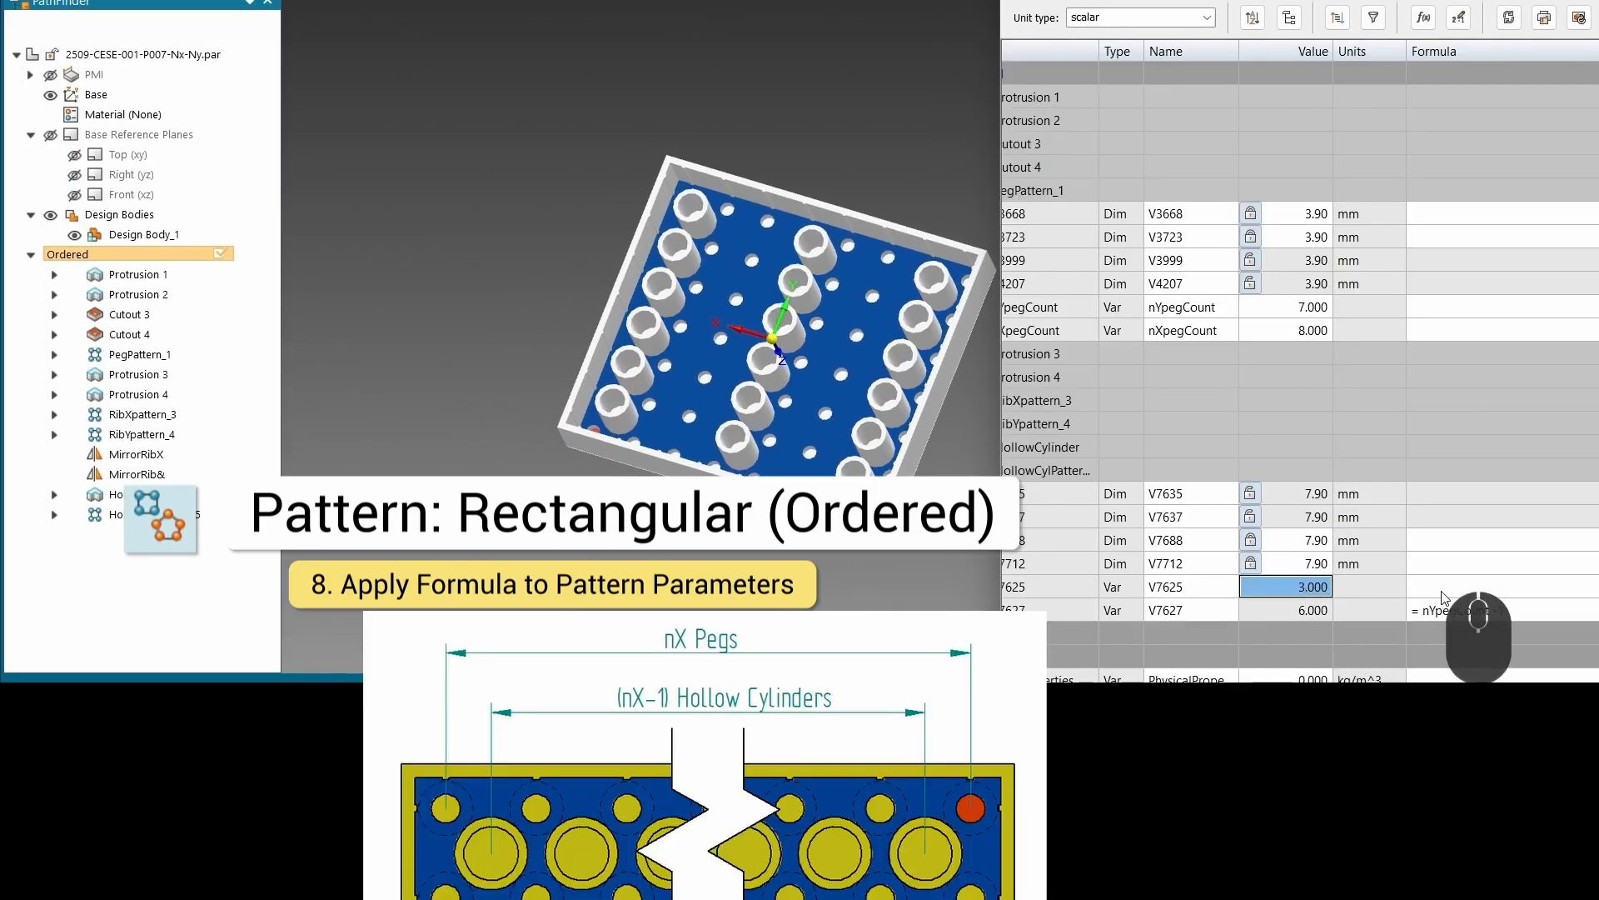
text(= )
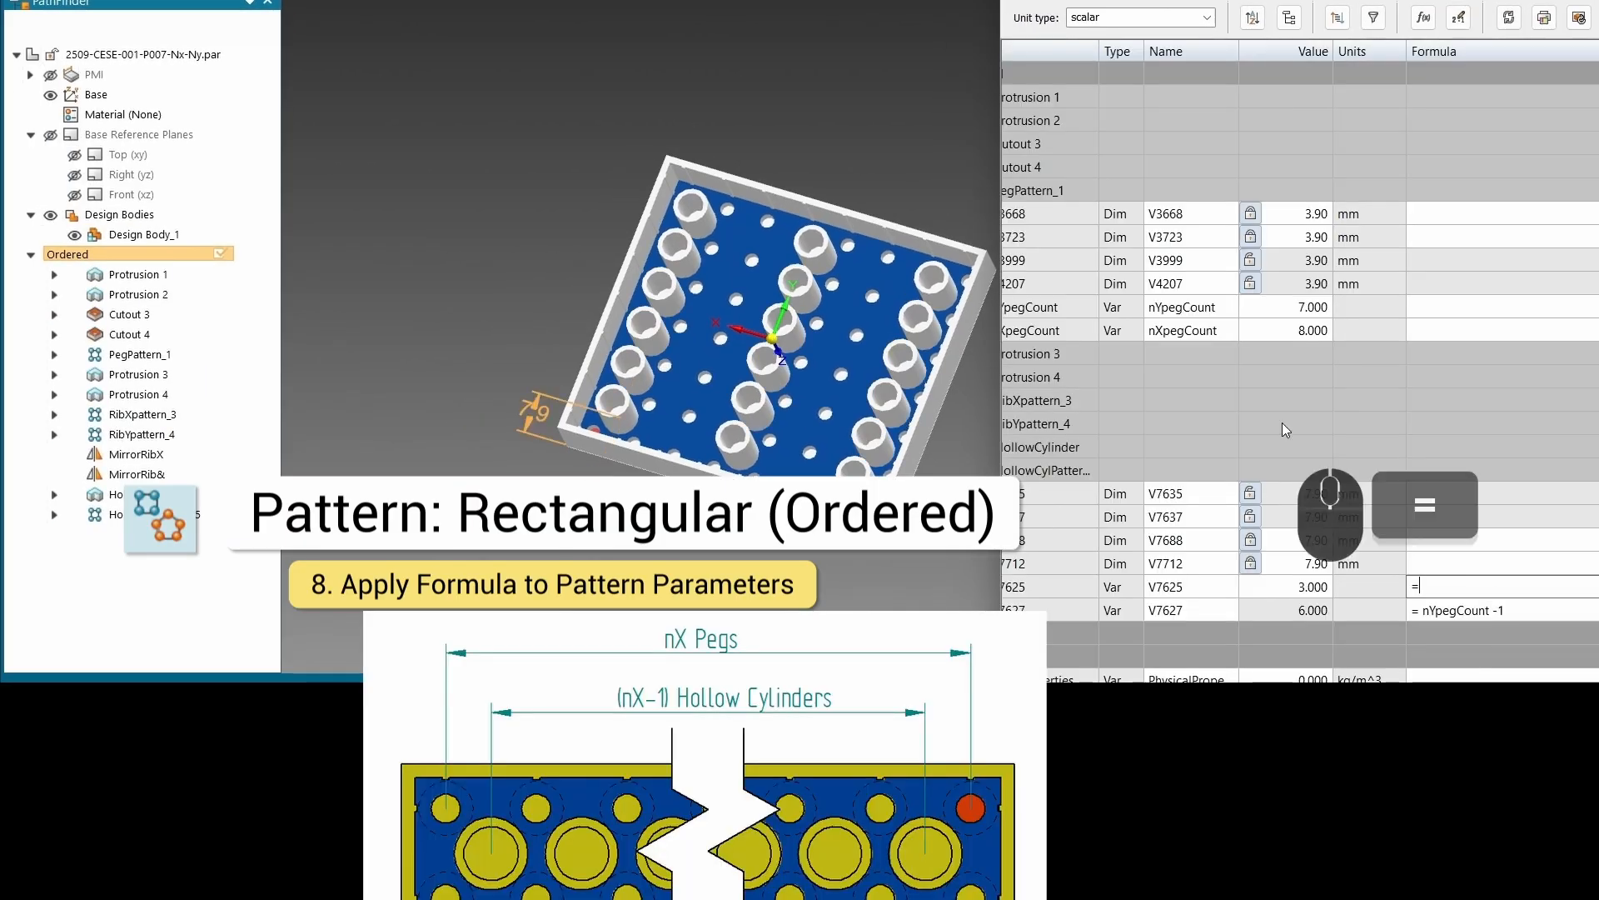
text(nXpegCount)
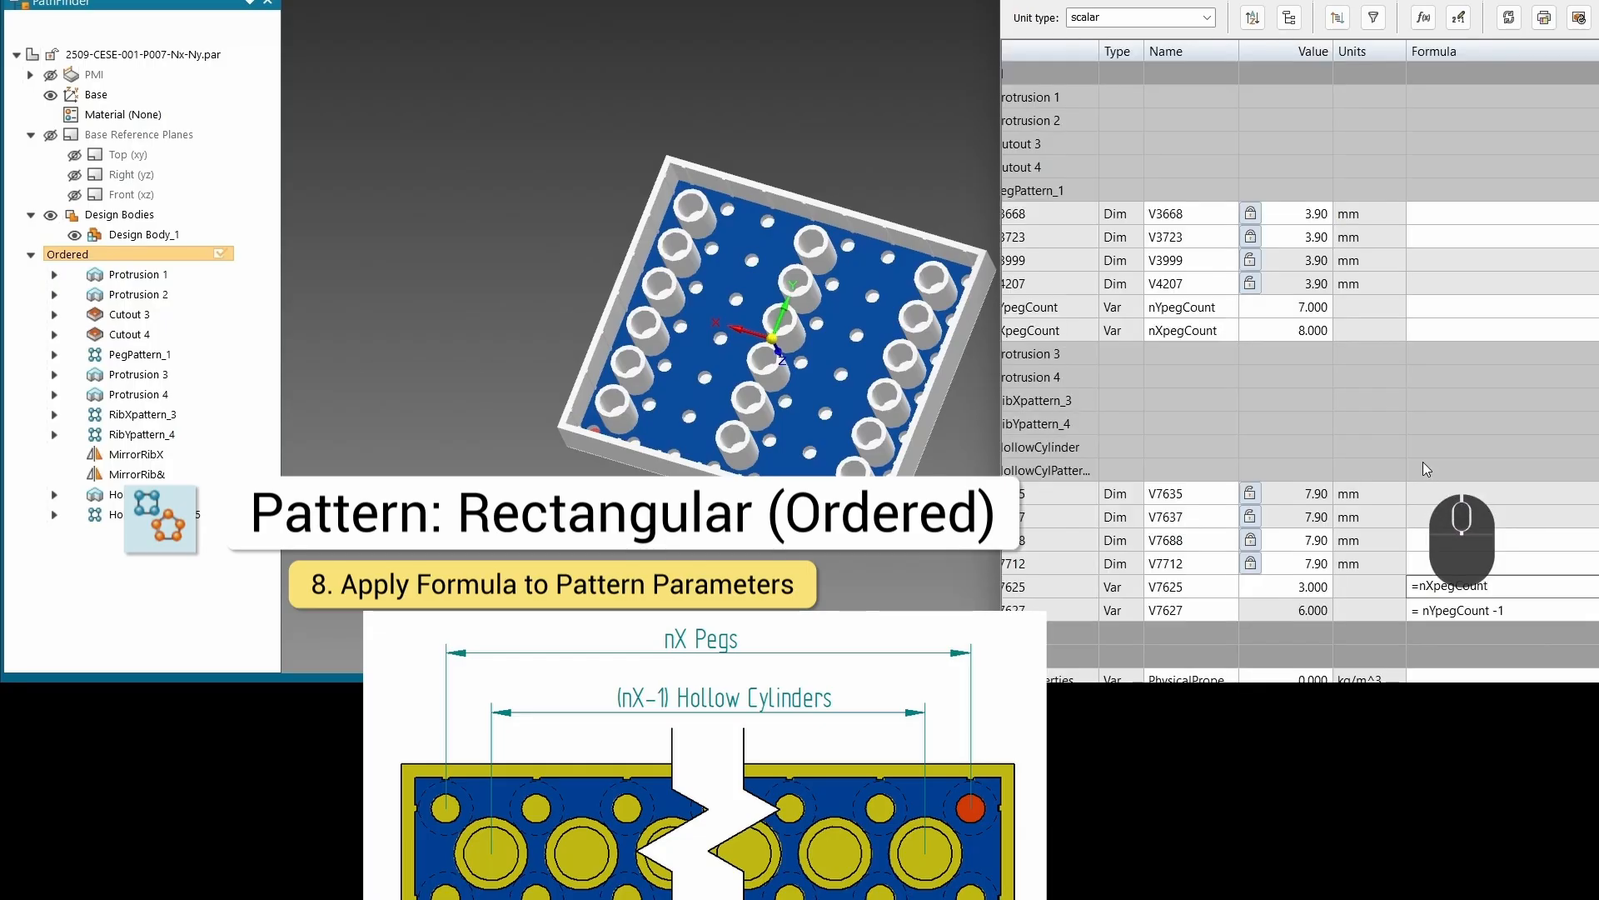
text( -1)
key(Return)
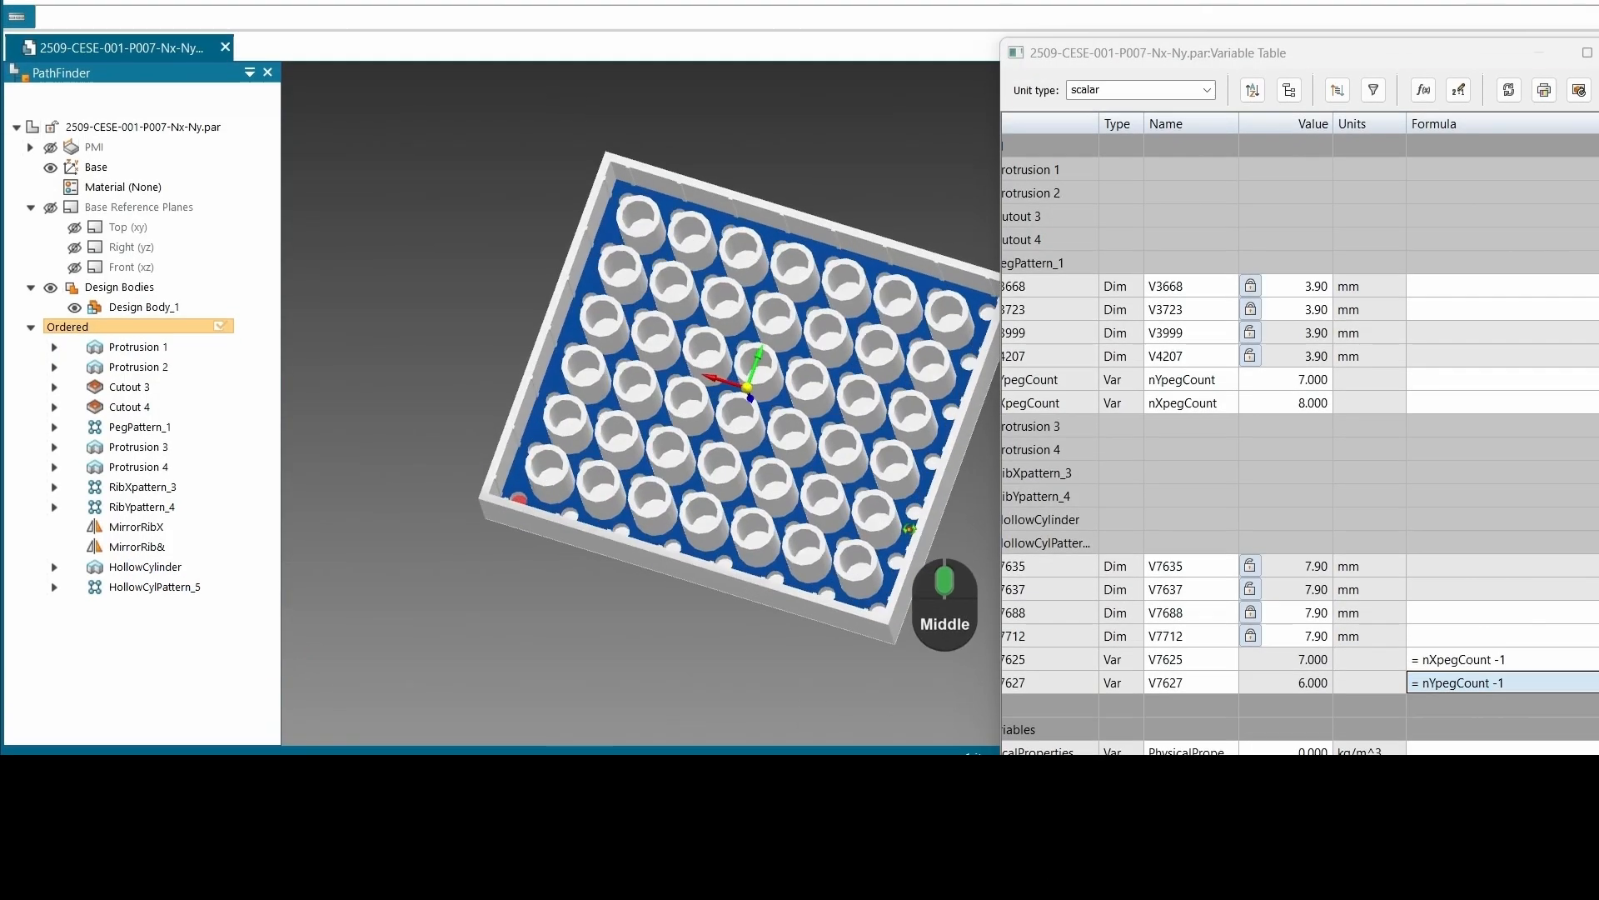
Step: Examine the hollow cylinders' arrangement among the pegs on the underside, and inspect the studded top face
middle_drag(910, 529, 928, 591)
middle_drag(928, 737, 866, 666)
middle_drag(720, 643, 674, 685)
scroll(575, 702, up, 5)
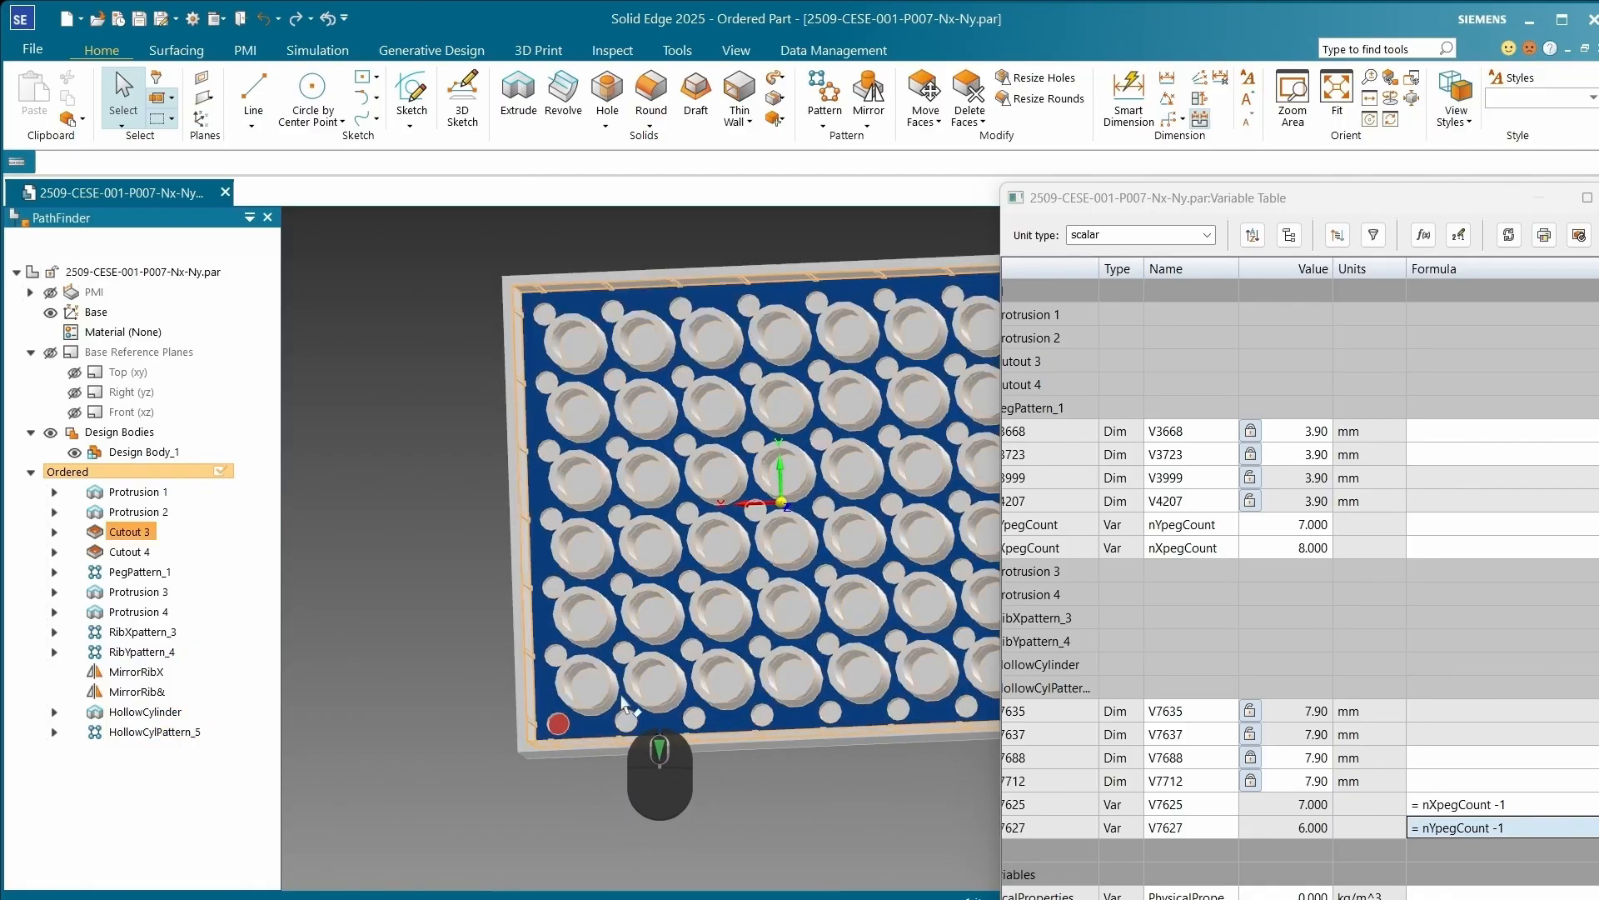
scroll(604, 633, down, 5)
scroll(575, 529, up, 3)
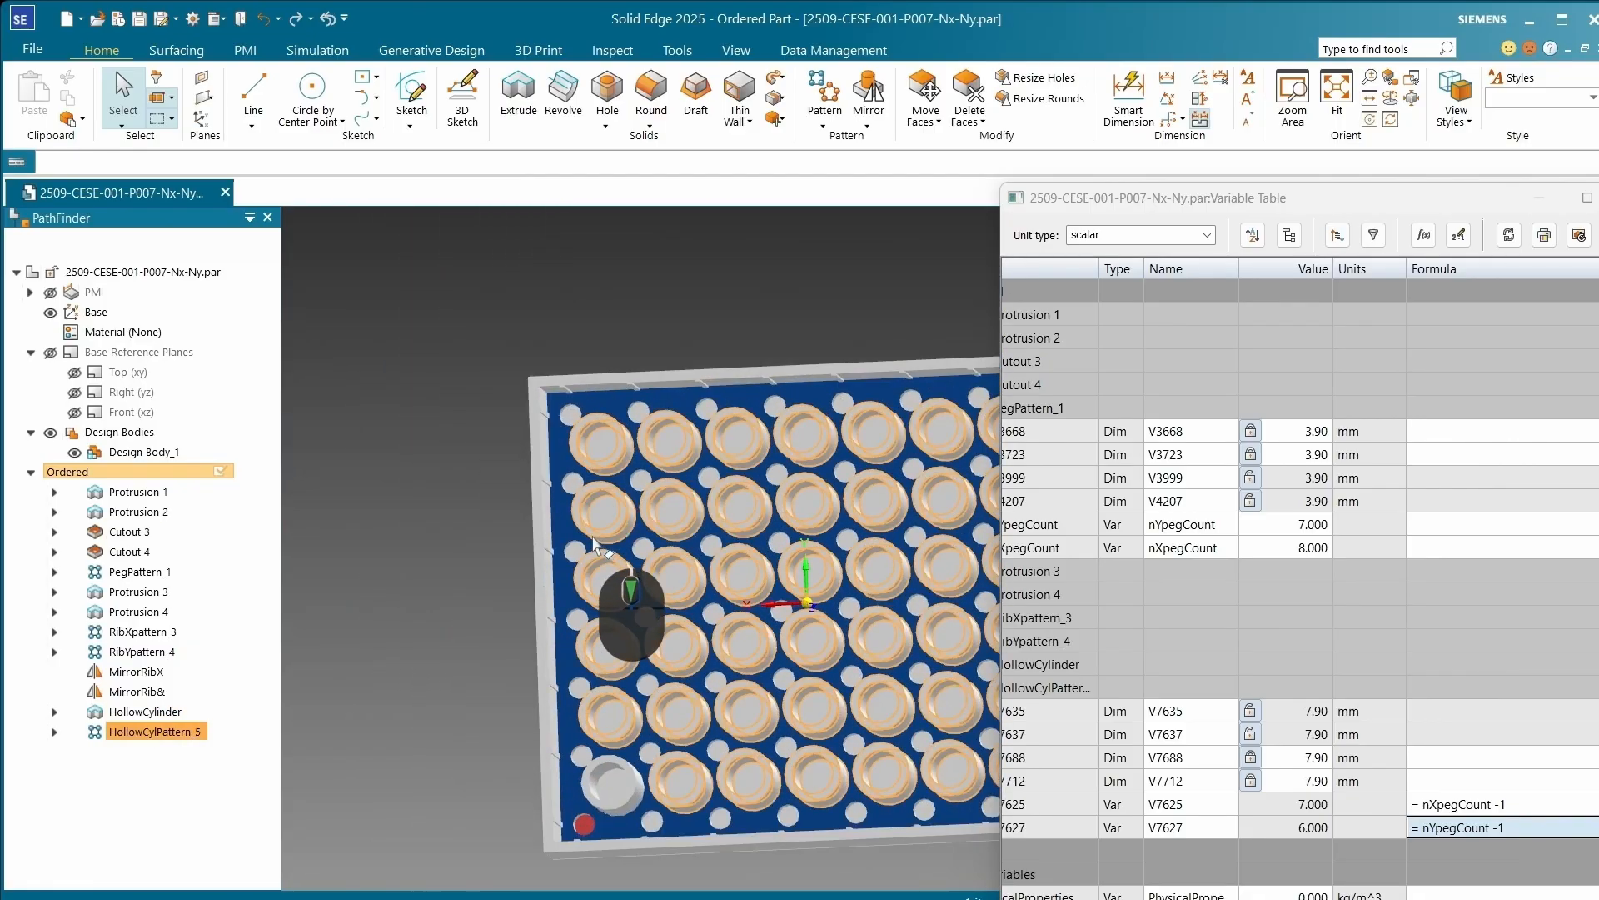
scroll(588, 622, down, 3)
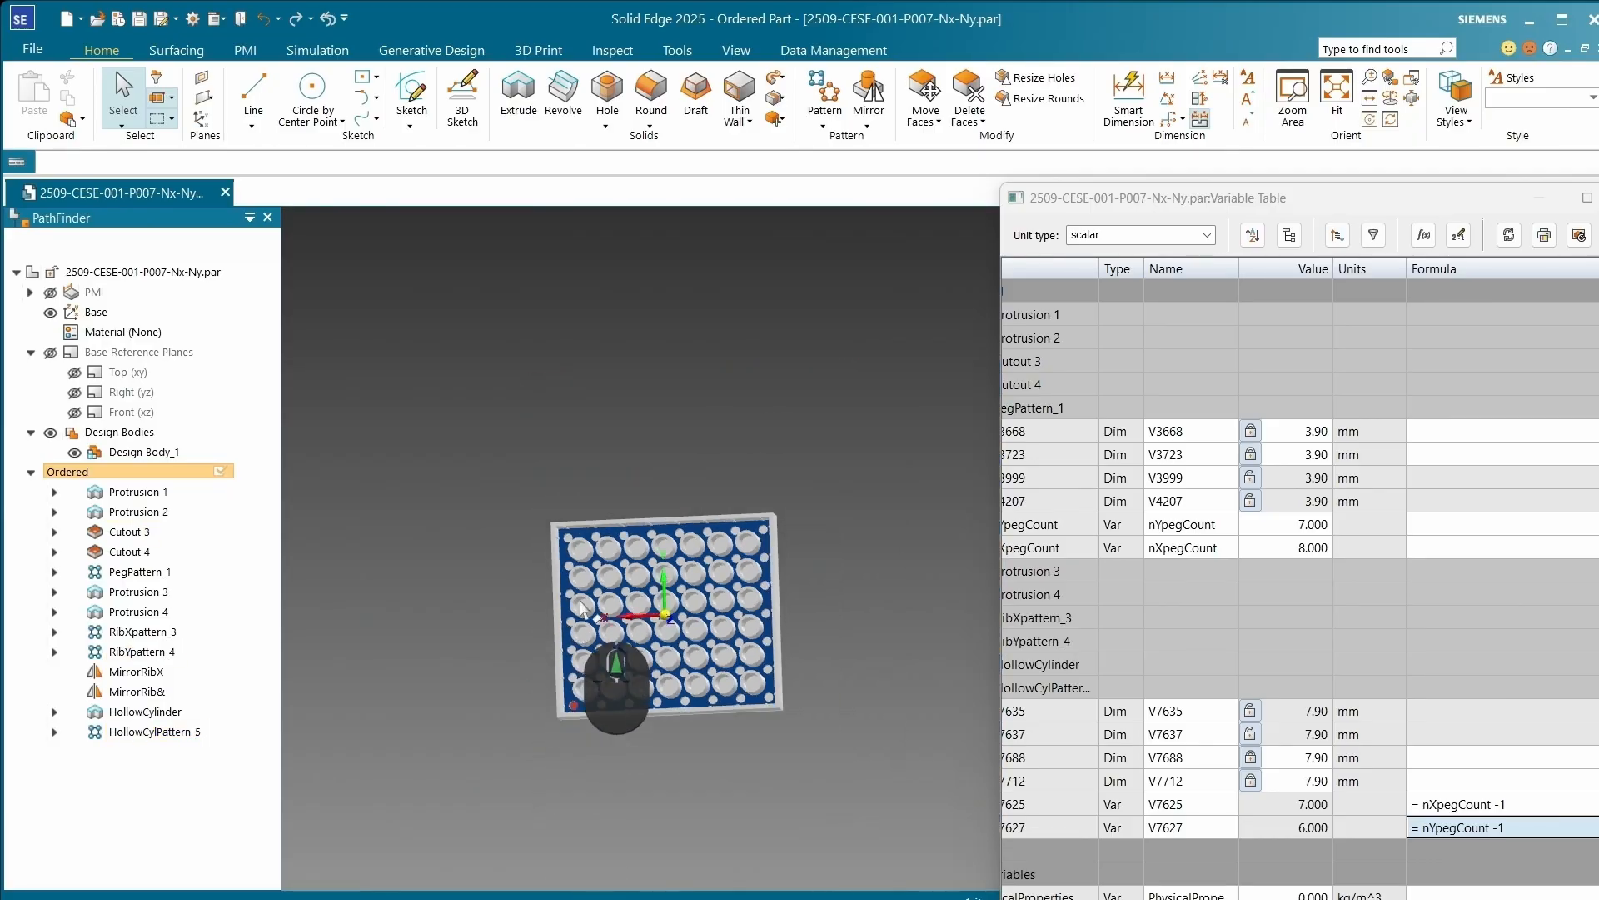
middle_drag(588, 622, 675, 744)
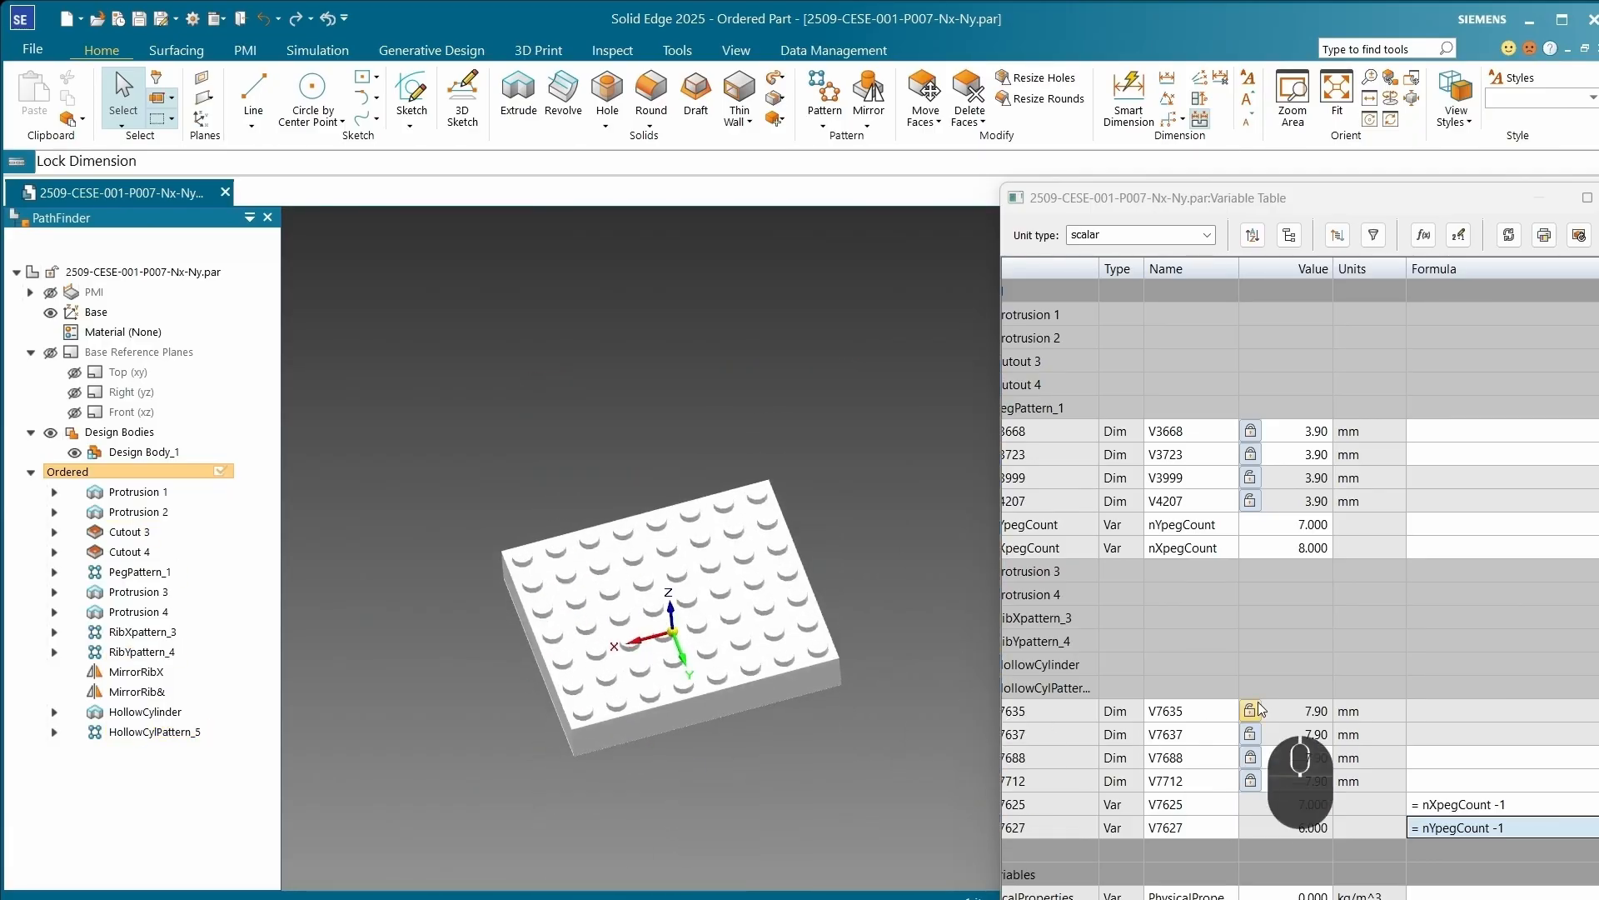
Step: Set the PegPattern_1 variables nYpegCount to 10 and nXpegCount to 12
scroll(1181, 686, up, 1)
scroll(1182, 686, right, 1)
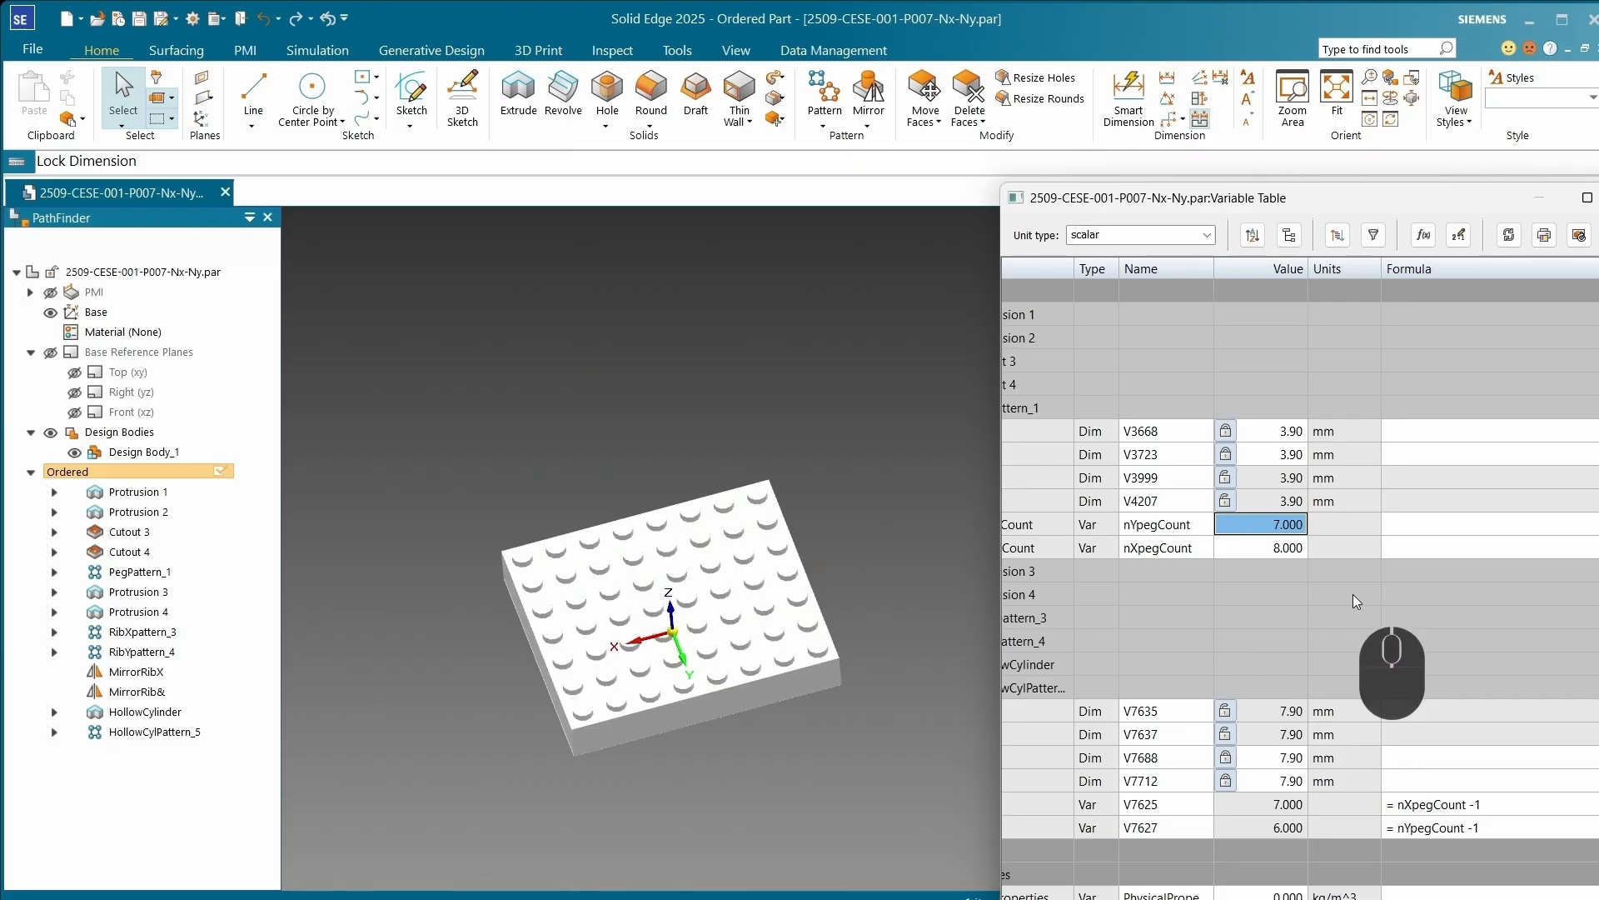
text(10)
key(Return)
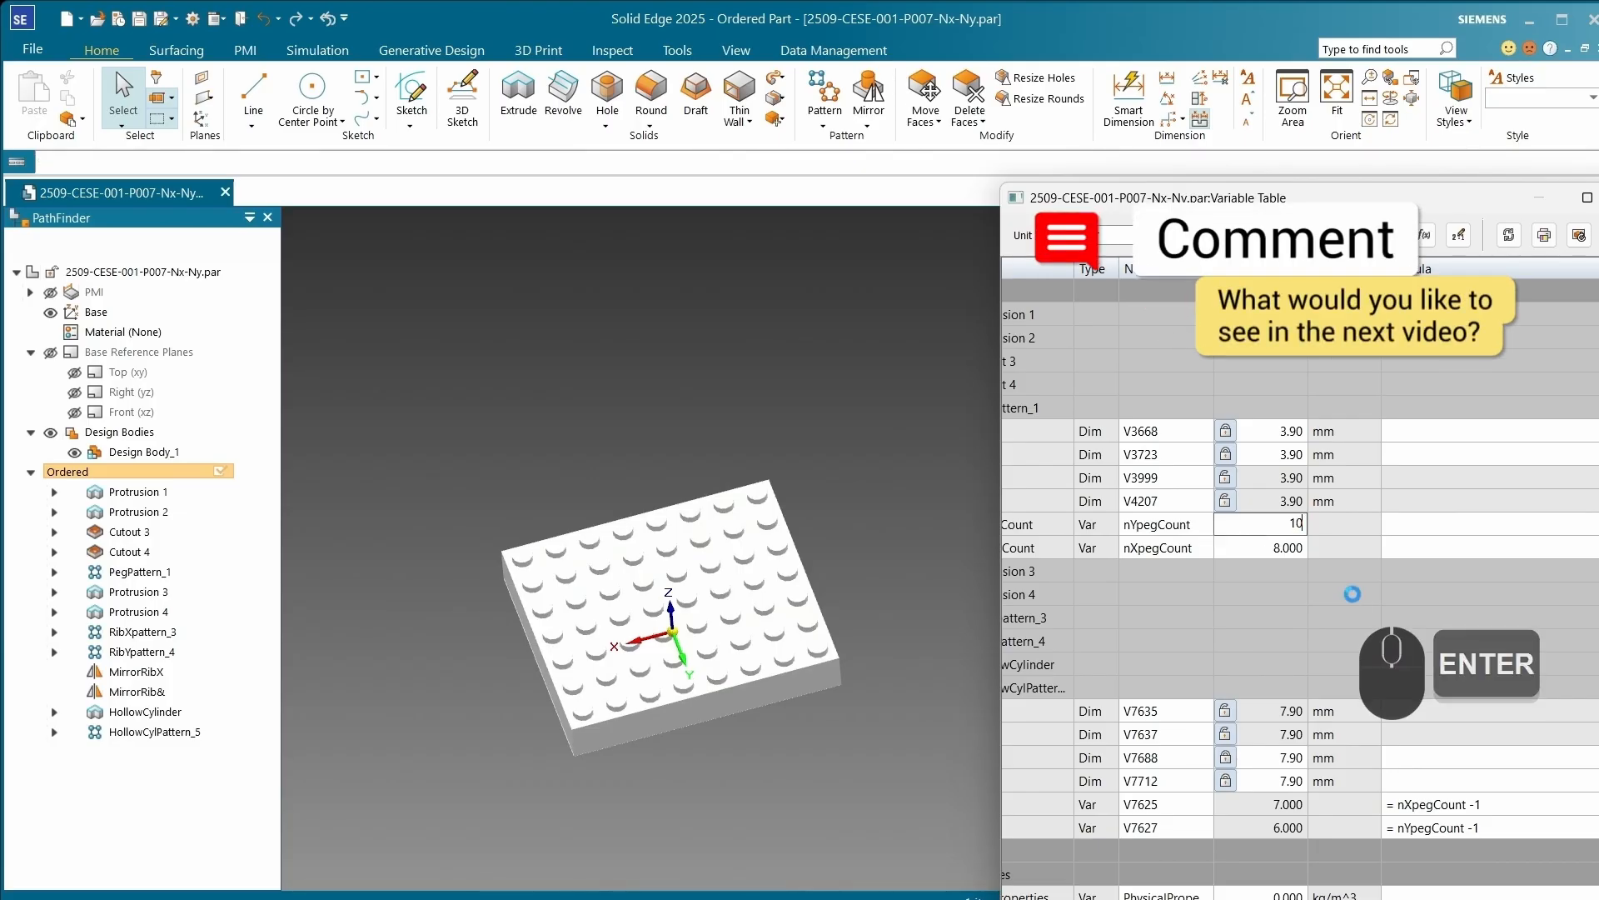
click(1298, 548)
text(12)
key(Return)
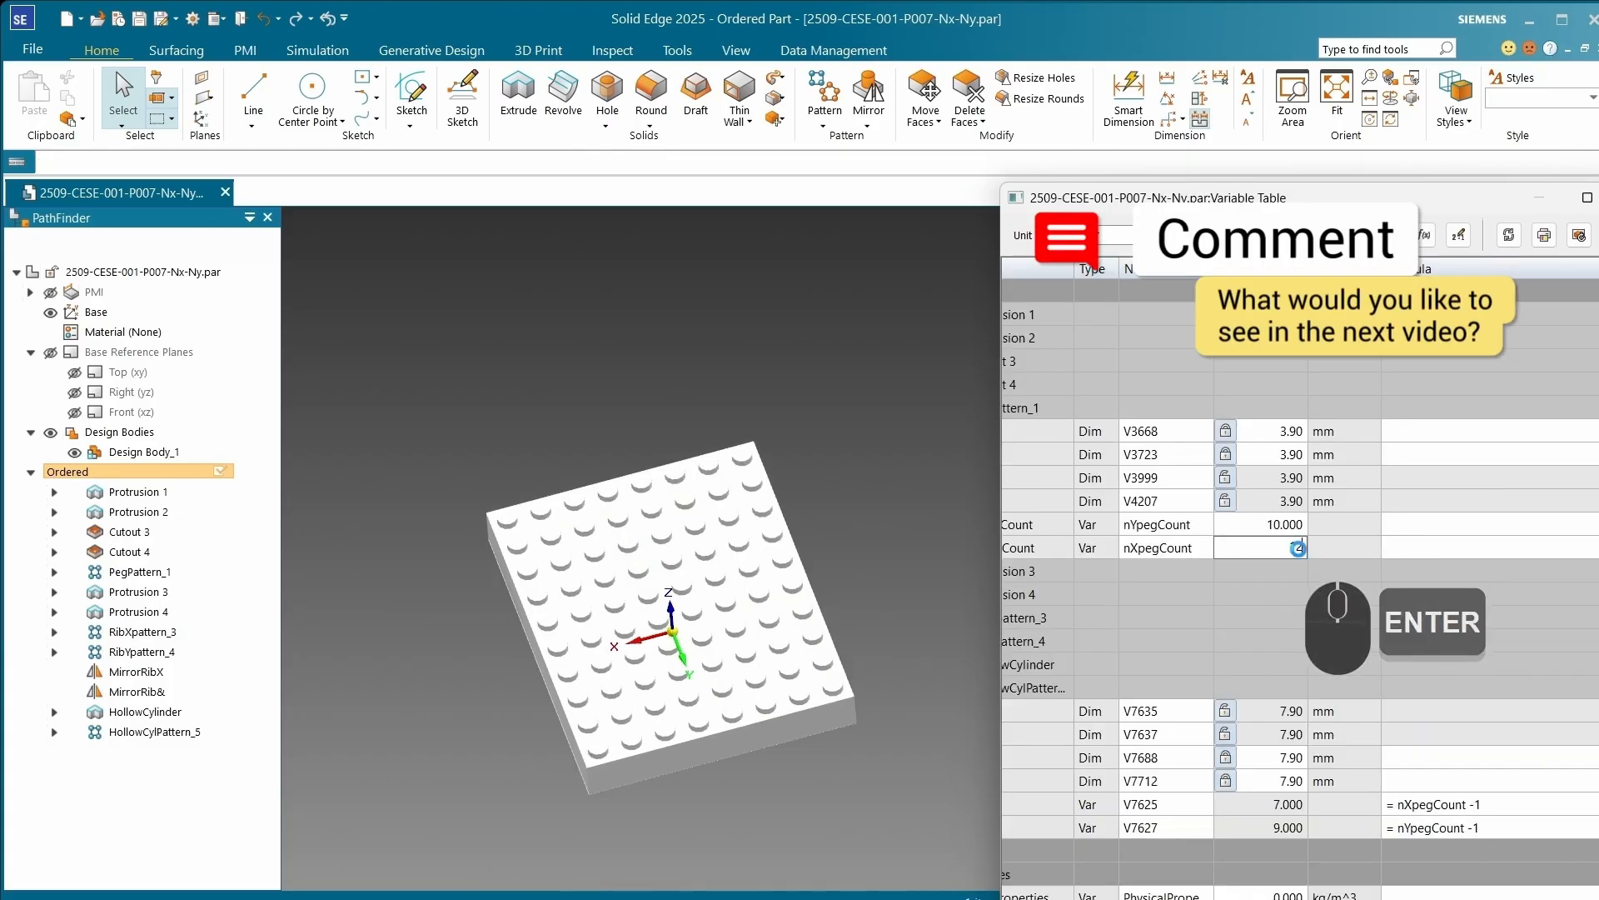
Step: Set the PegPattern_1 variable nYpegCount to 24
mouse_move(897, 609)
middle_down()
mouse_move(889, 626)
mouse_move(787, 476)
mouse_move(790, 340)
mouse_move(841, 323)
mouse_move(864, 393)
mouse_move(774, 483)
mouse_move(802, 432)
mouse_move(883, 608)
middle_up()
click(1255, 526)
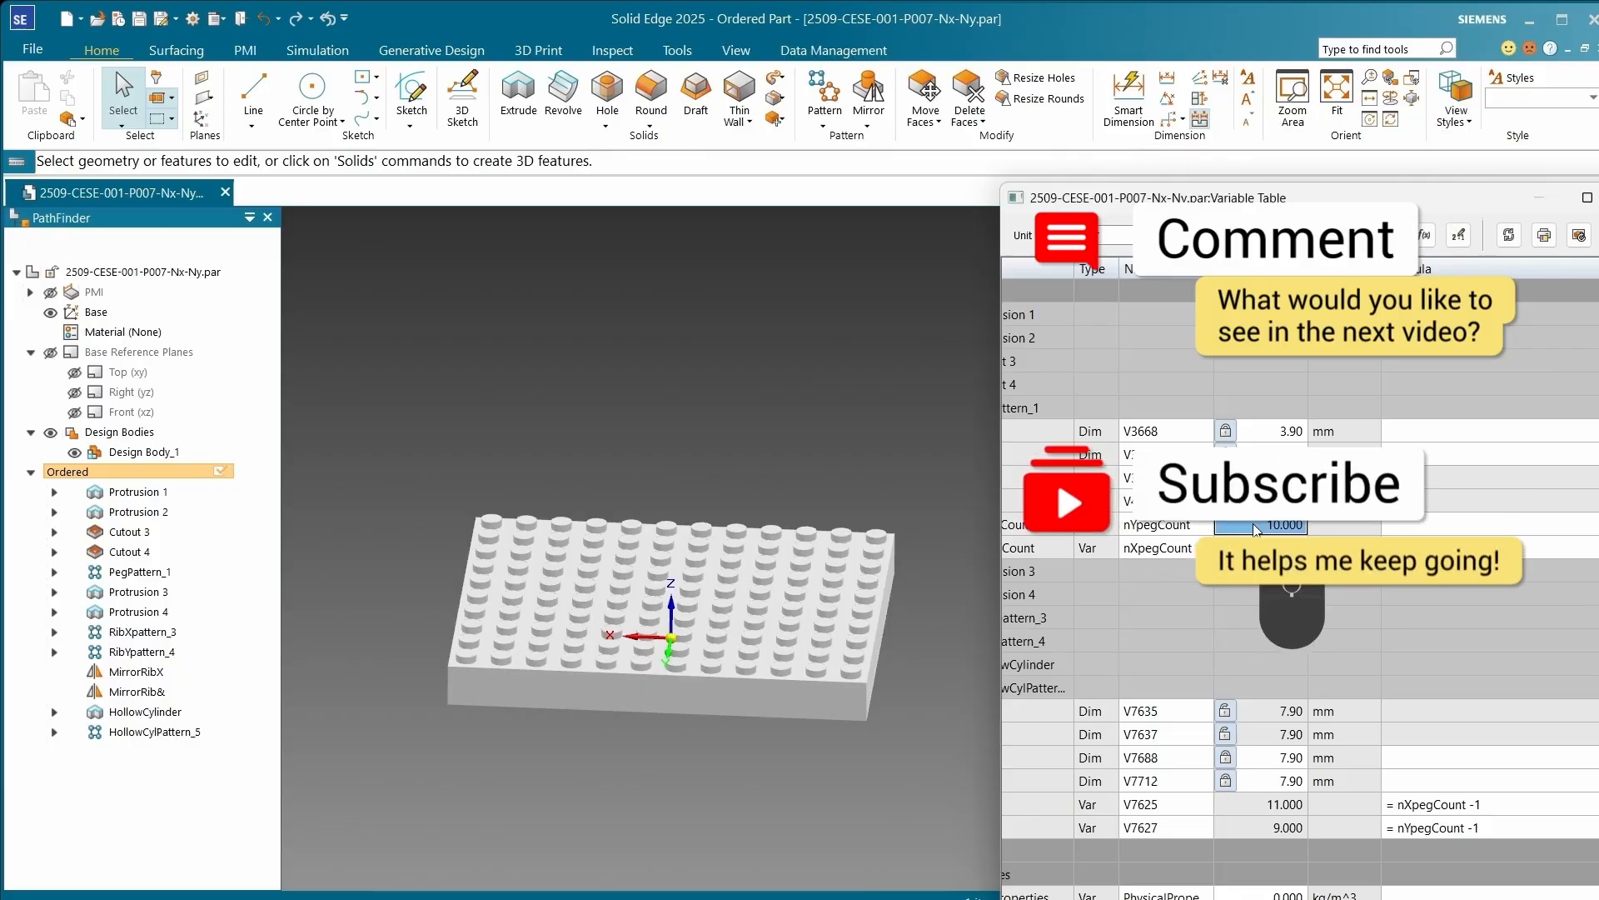
text(24)
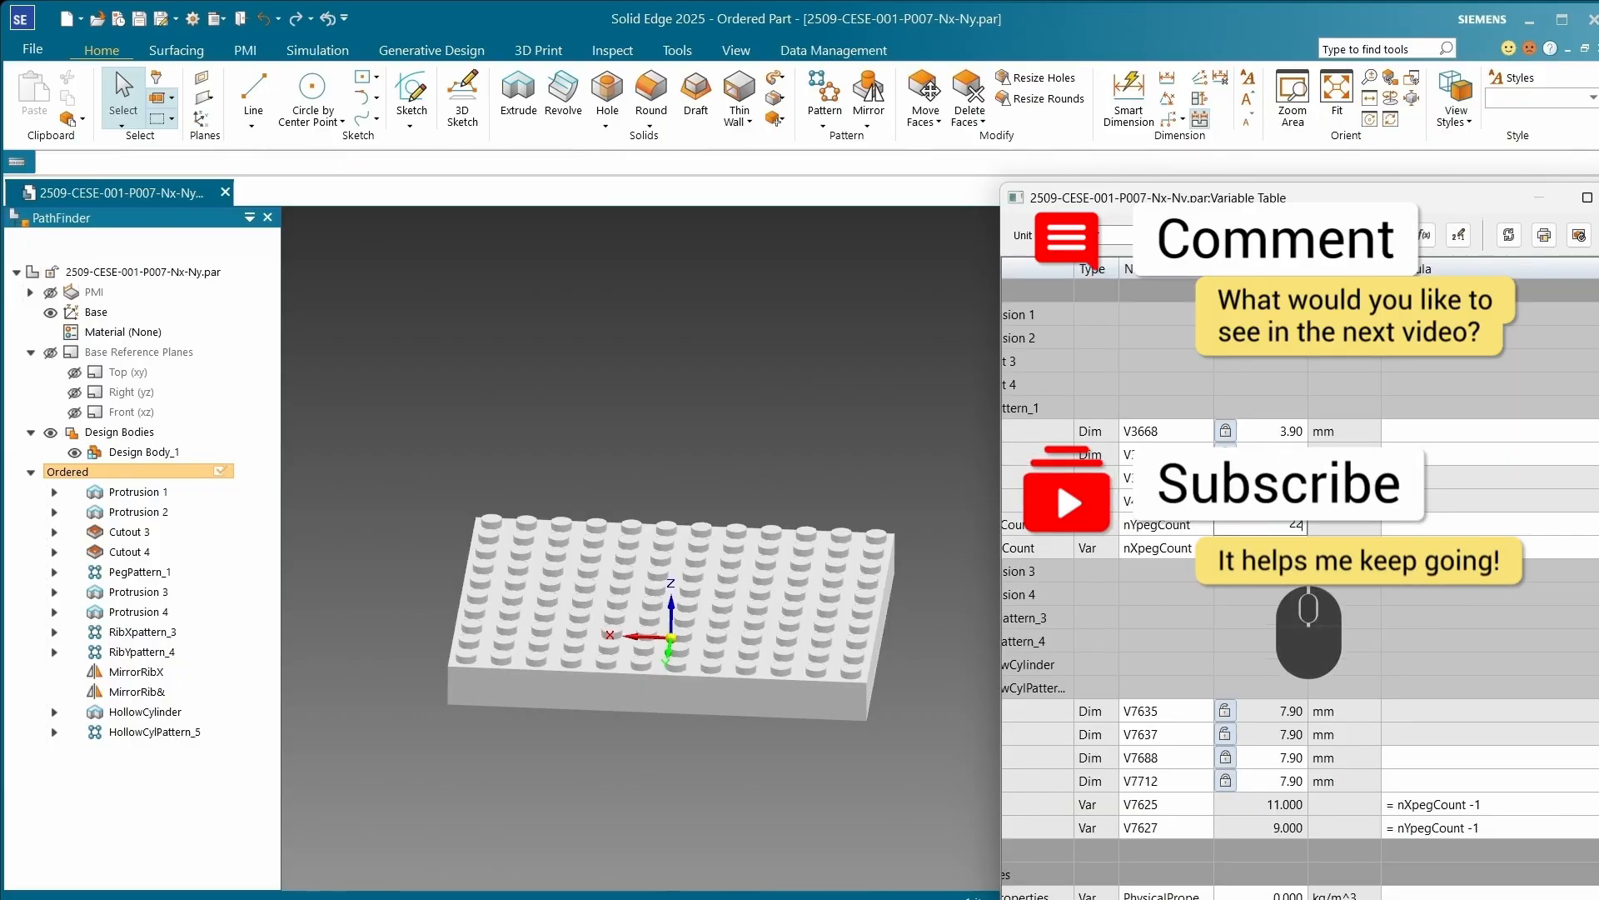